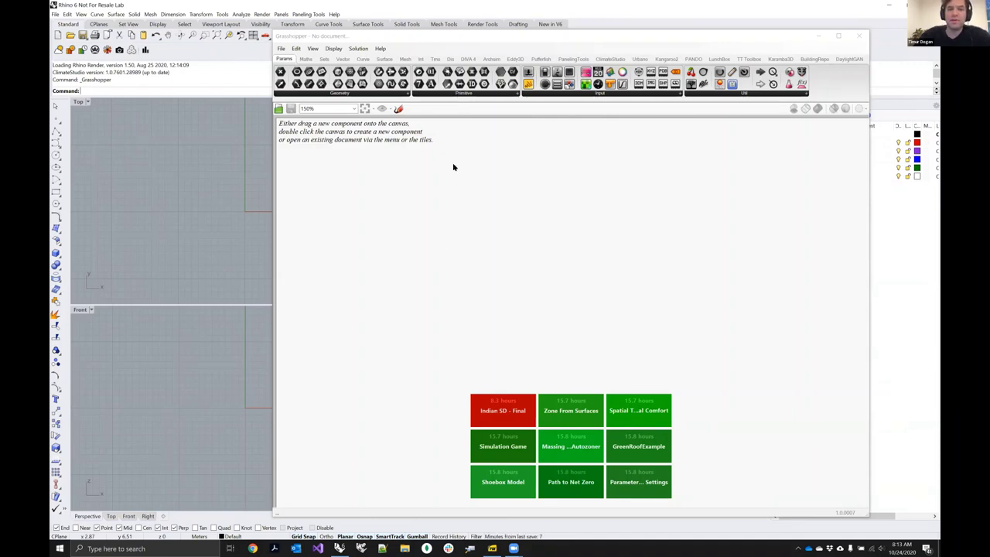
Step: Show the ClimateStudio components in Grasshopper, then minimize the Grasshopper window to reveal the Rhino viewports
click(612, 61)
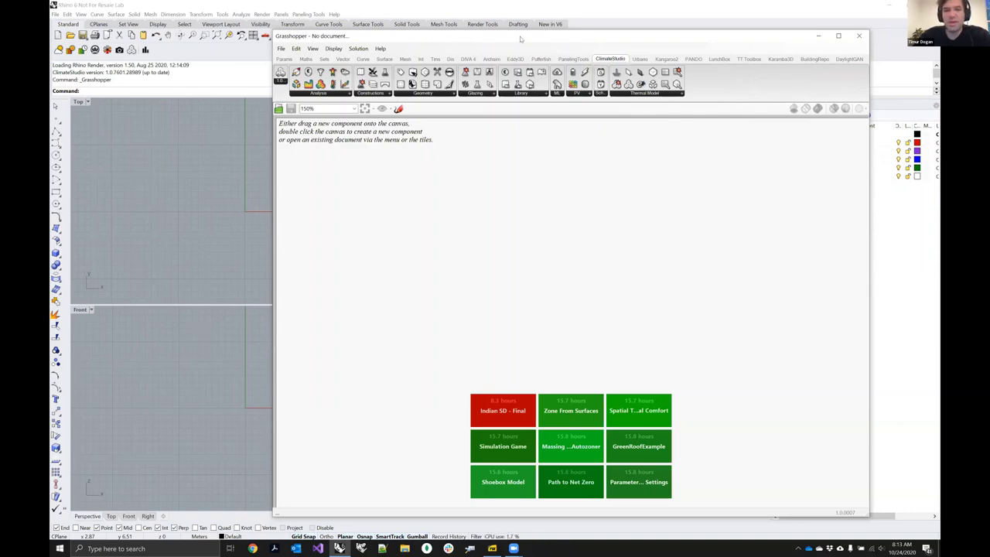
drag(520, 38, 516, 32)
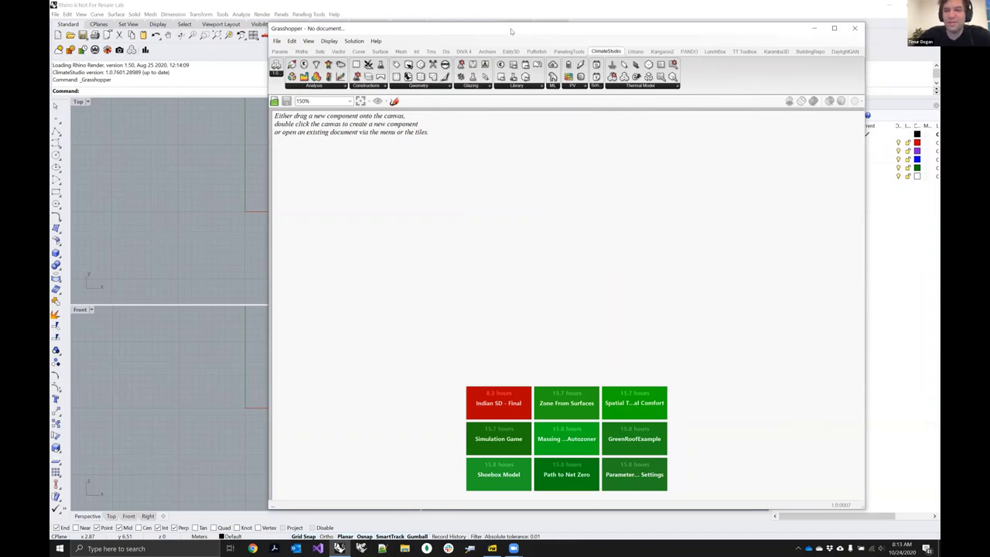
drag(509, 31, 499, 34)
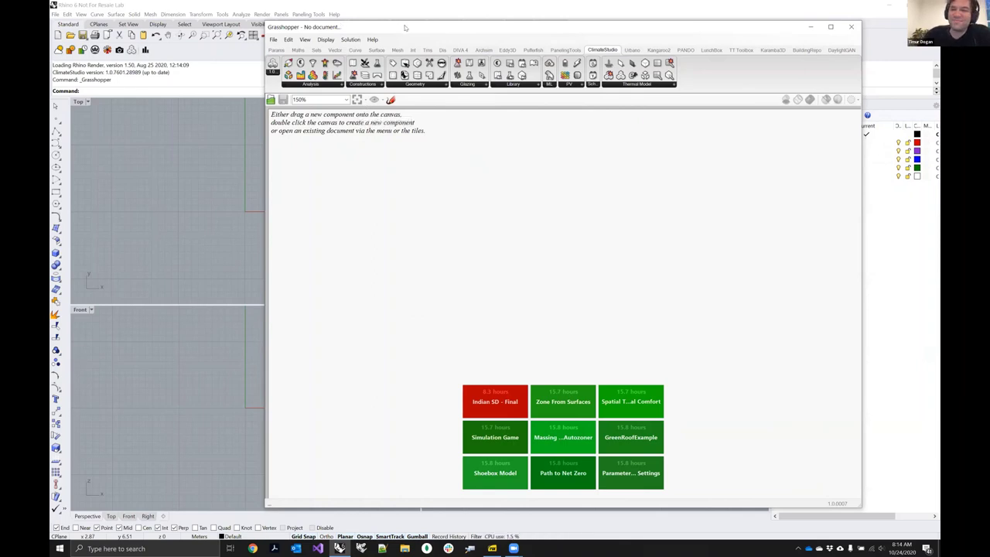
drag(404, 28, 419, 26)
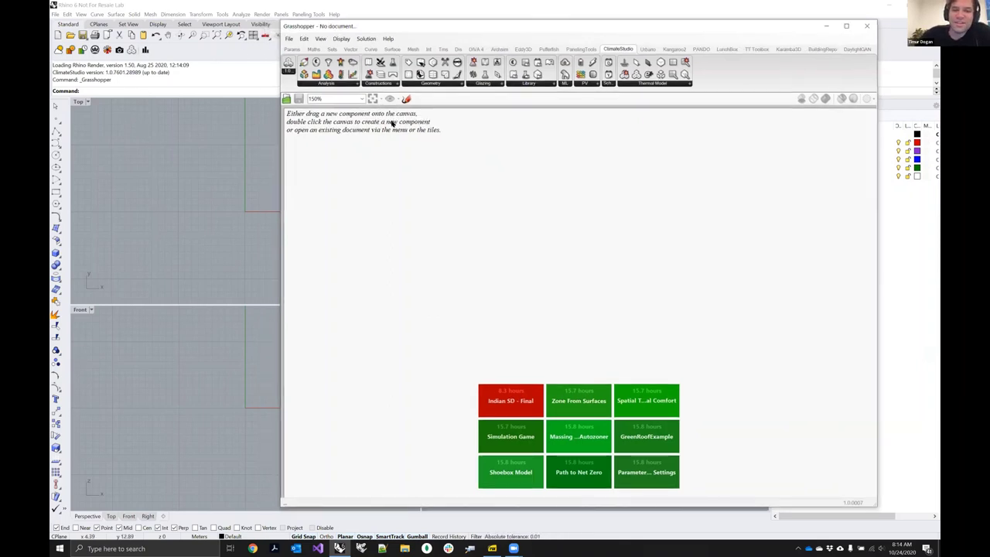
click(137, 150)
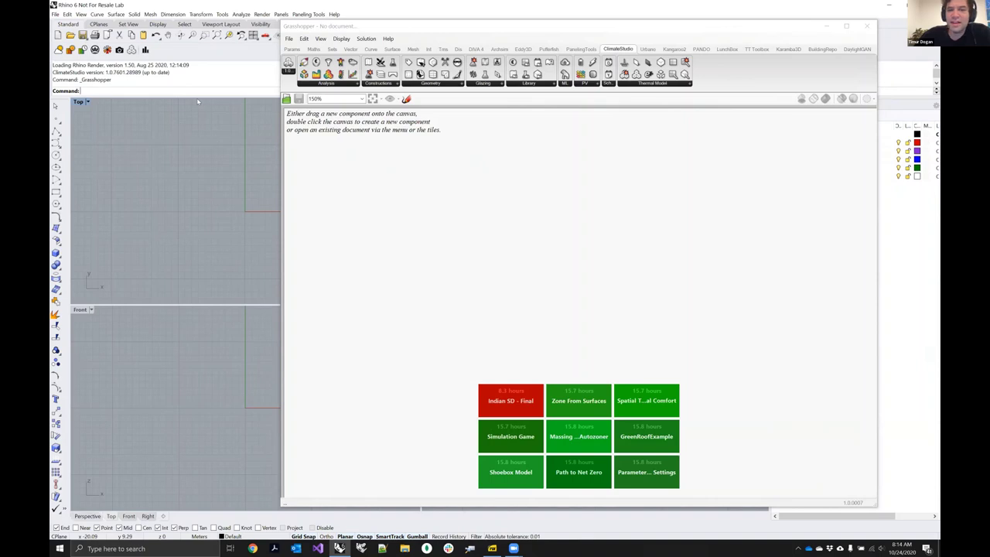
click(825, 26)
key(super+Down)
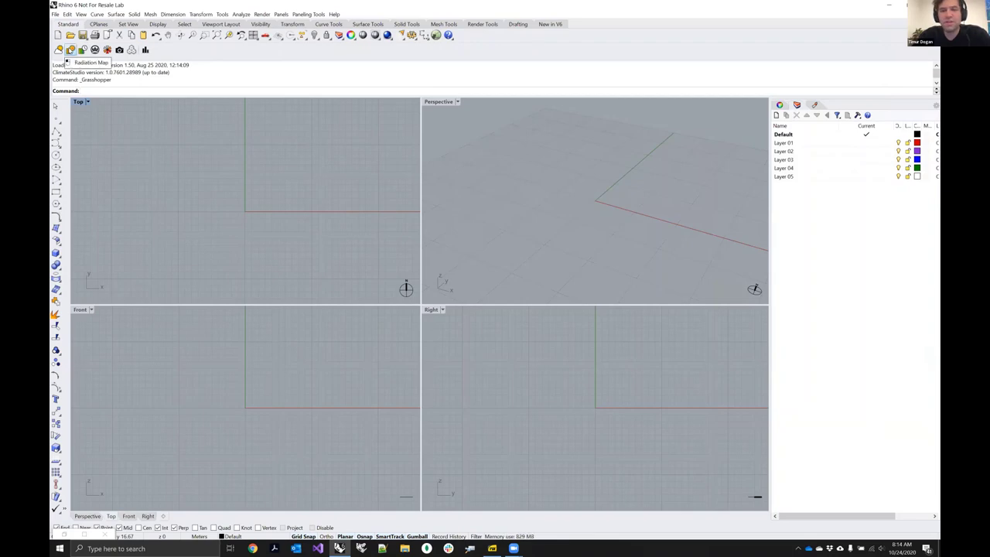
Step: Open the ClimateStudio Thermal Model workflow, dock its panel beside the Layers and Properties panels, and widen the panel area
click(132, 49)
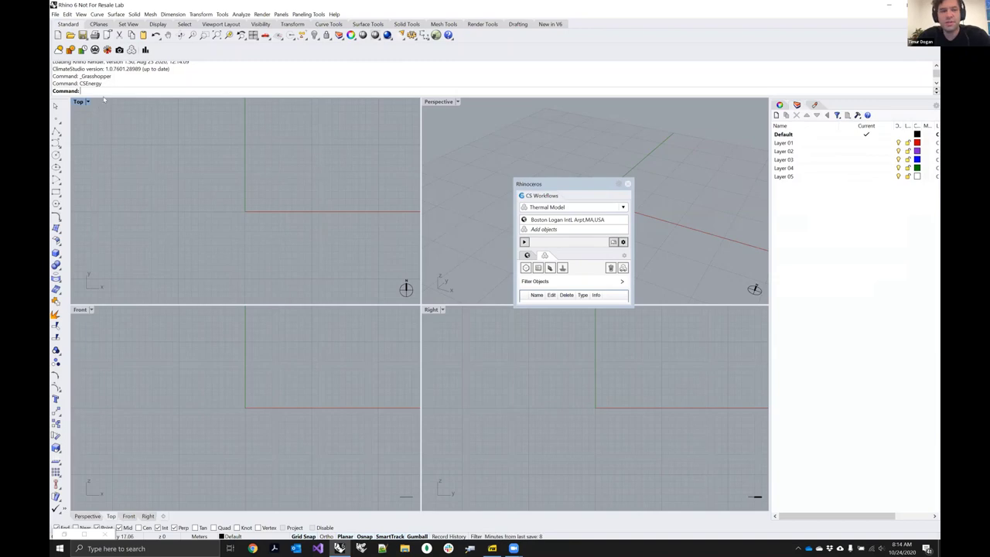
drag(555, 186, 392, 106)
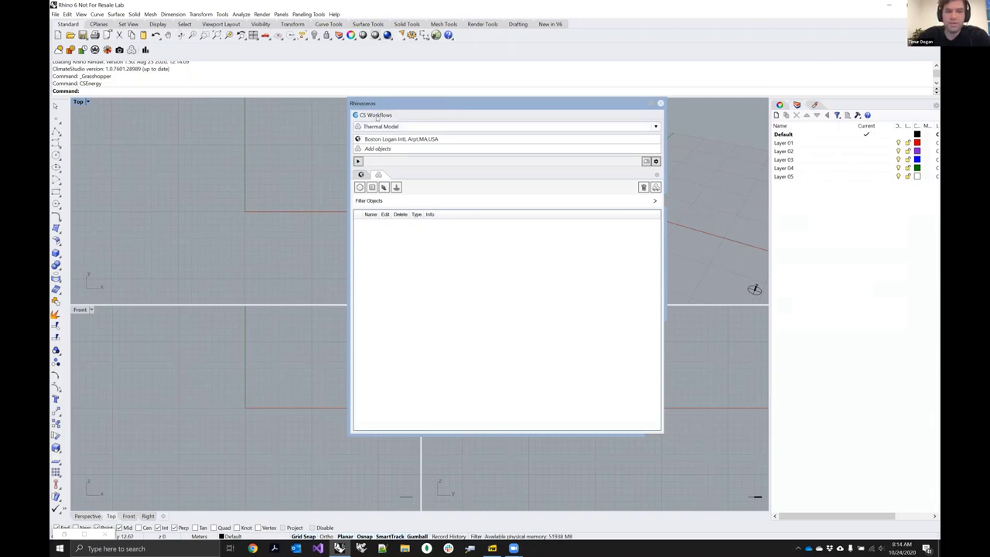
click(815, 109)
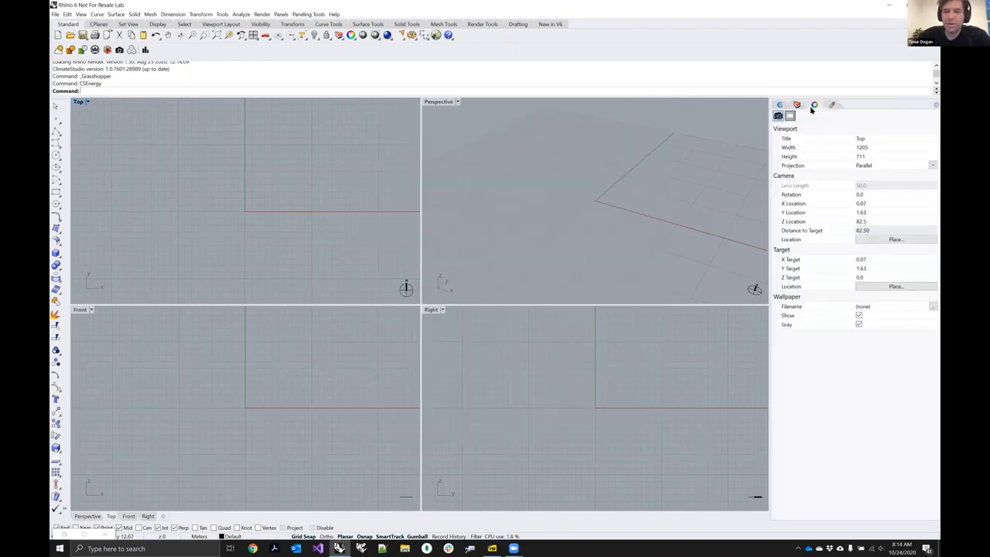
click(796, 108)
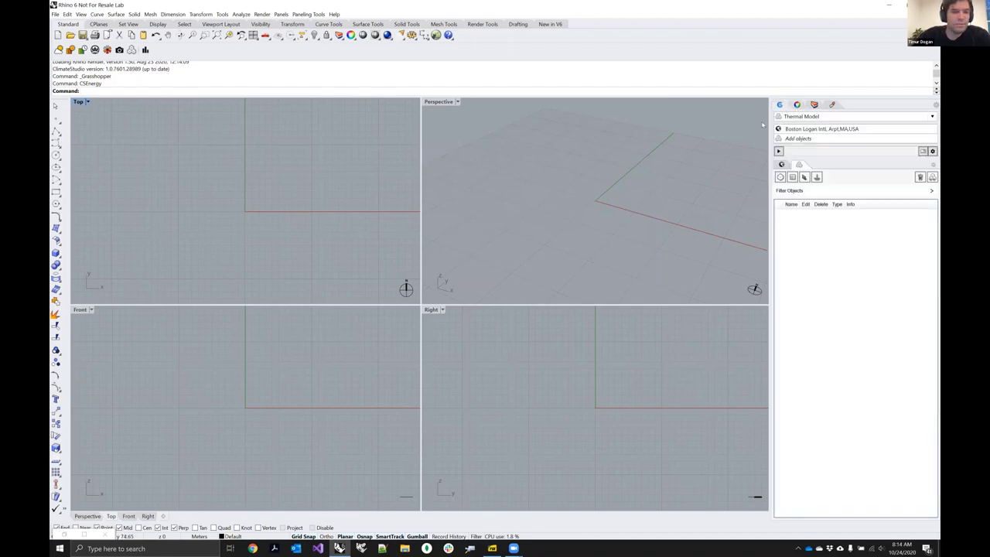
drag(770, 122, 620, 140)
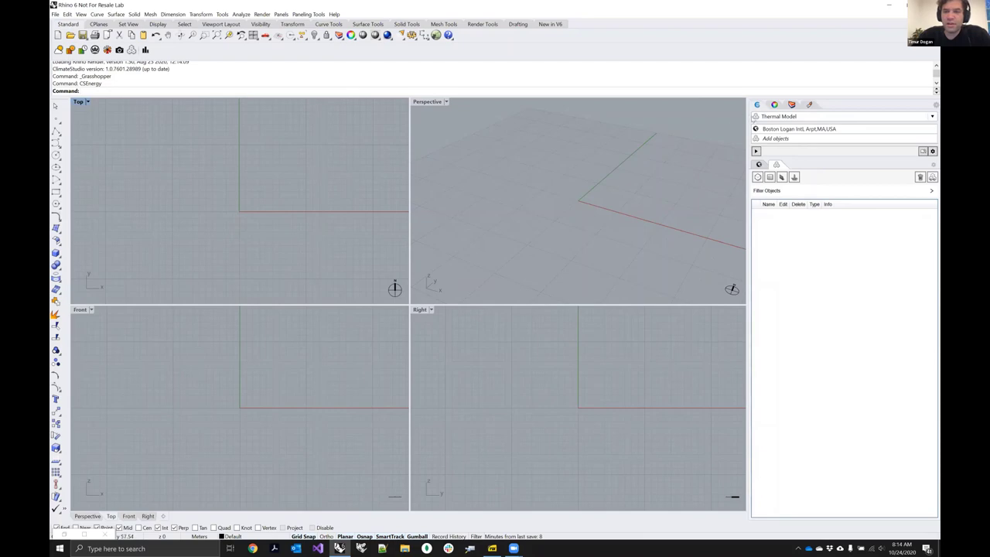
Step: Load the weather file IND_Jaipur.423480_ISHRAE.epw as the site climate and display the thermal model's object list
click(780, 129)
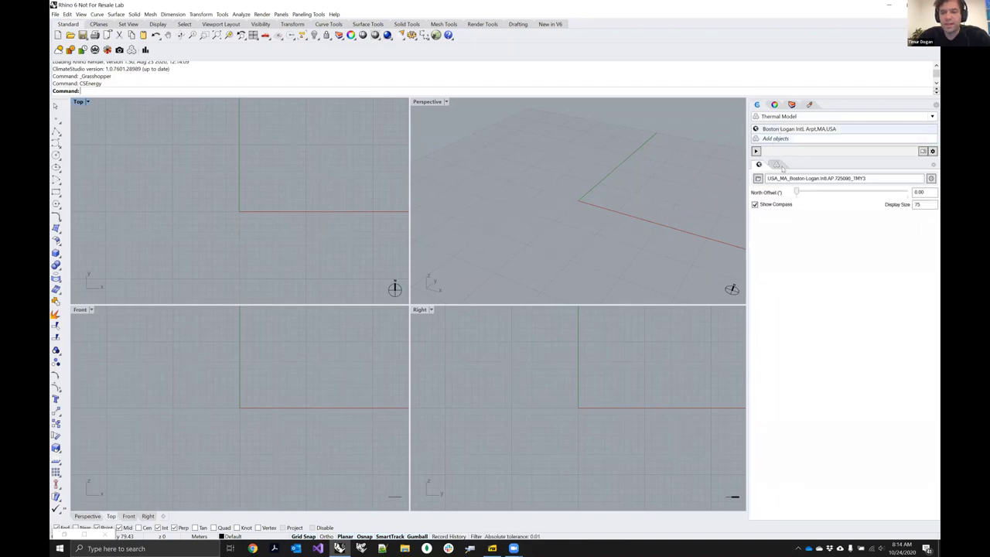
click(930, 179)
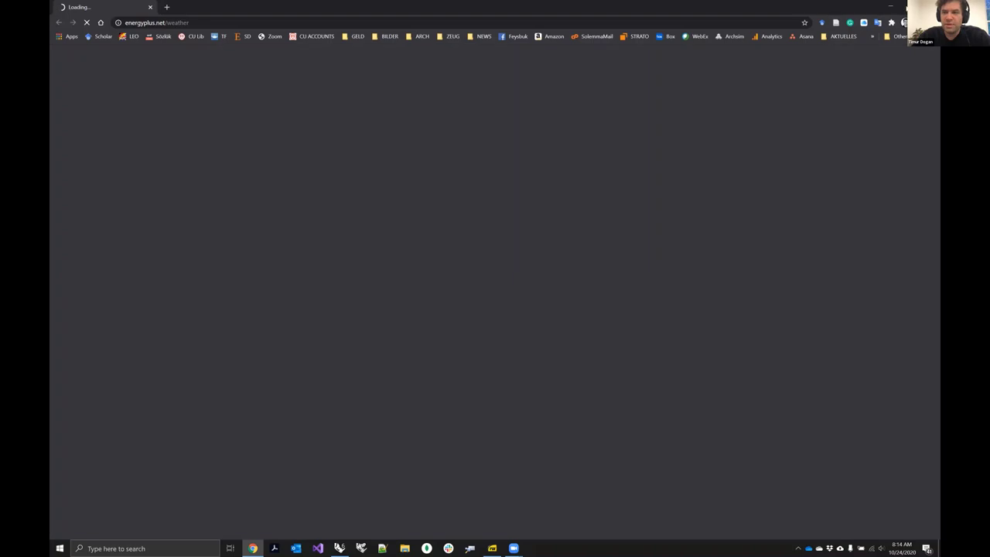
click(893, 8)
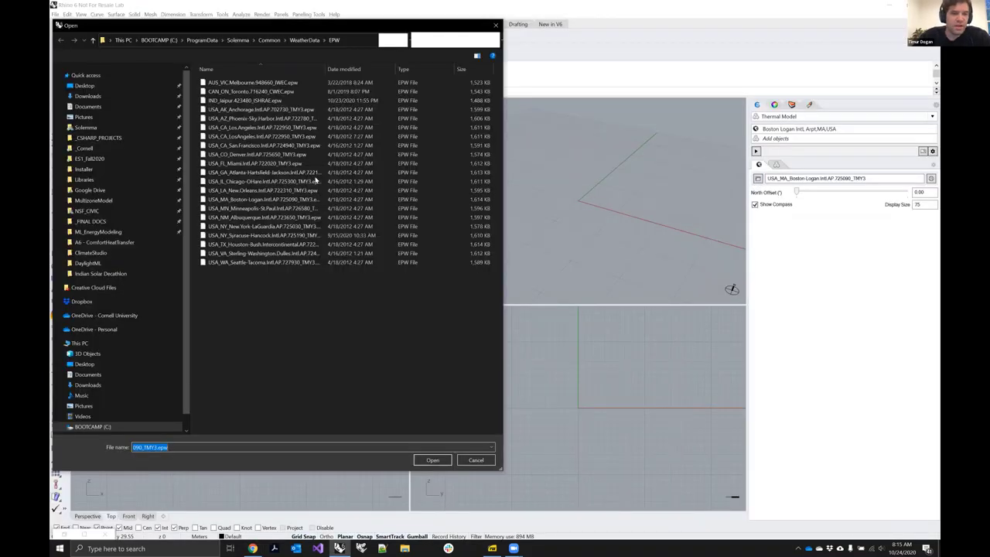
click(240, 100)
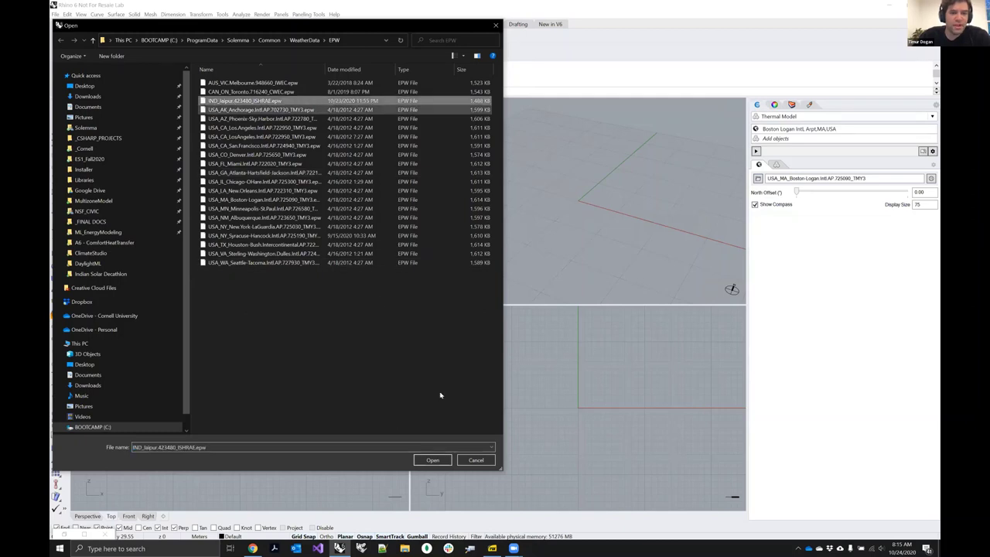
click(433, 461)
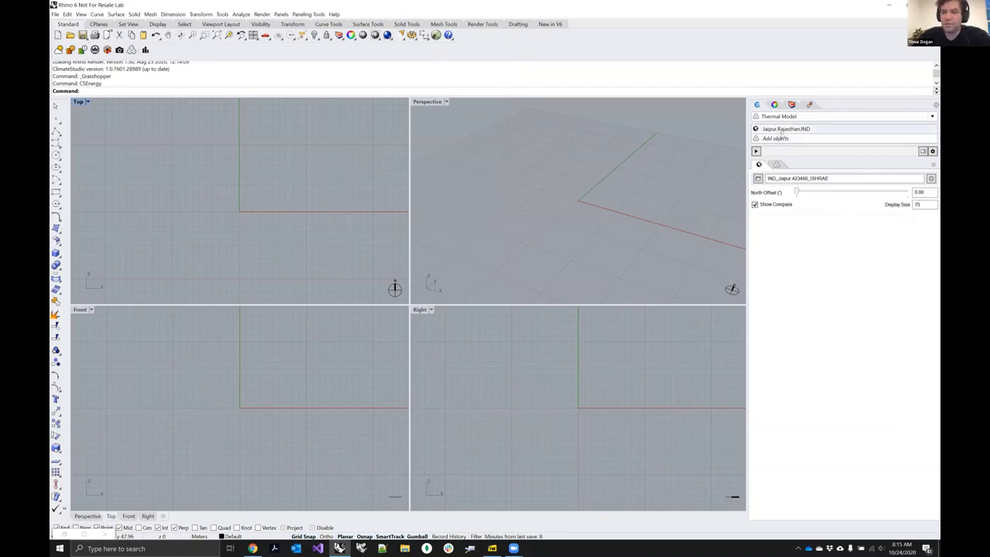
click(784, 138)
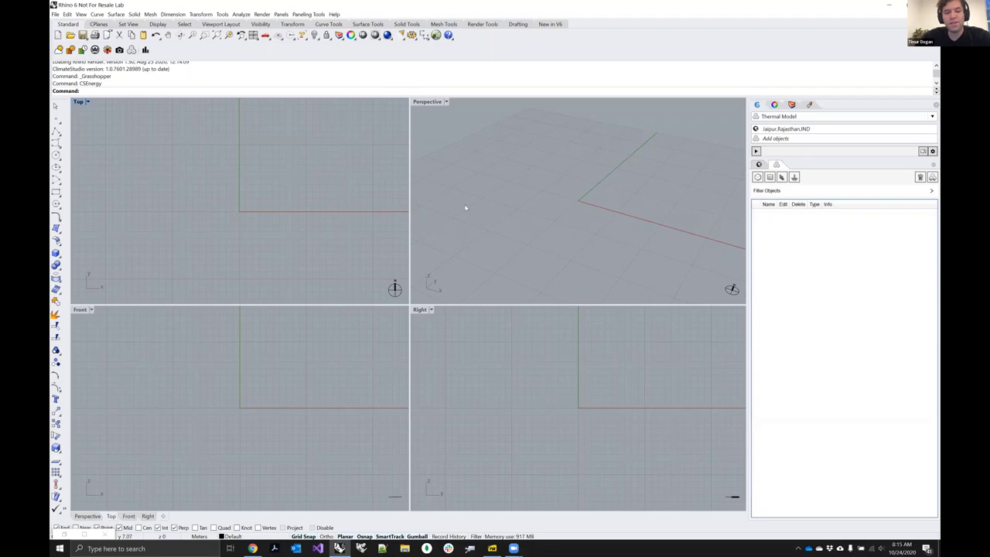
Step: Switch to Workshop_Energy.pdf and examine the slides on the modeling environment and on Brep versus manual model geometry
key(alt+Tab)
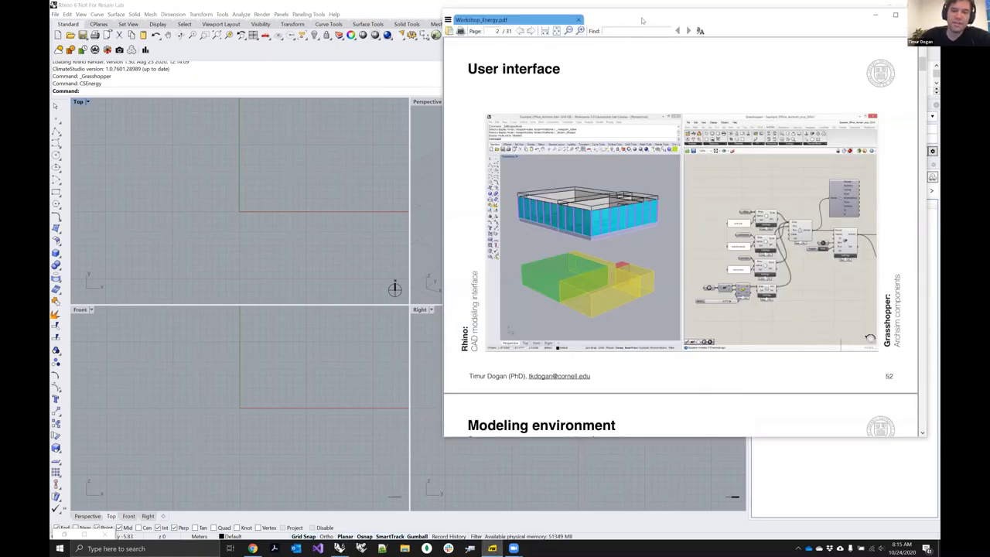
drag(641, 21, 551, 33)
scroll(600, 240, down, 3)
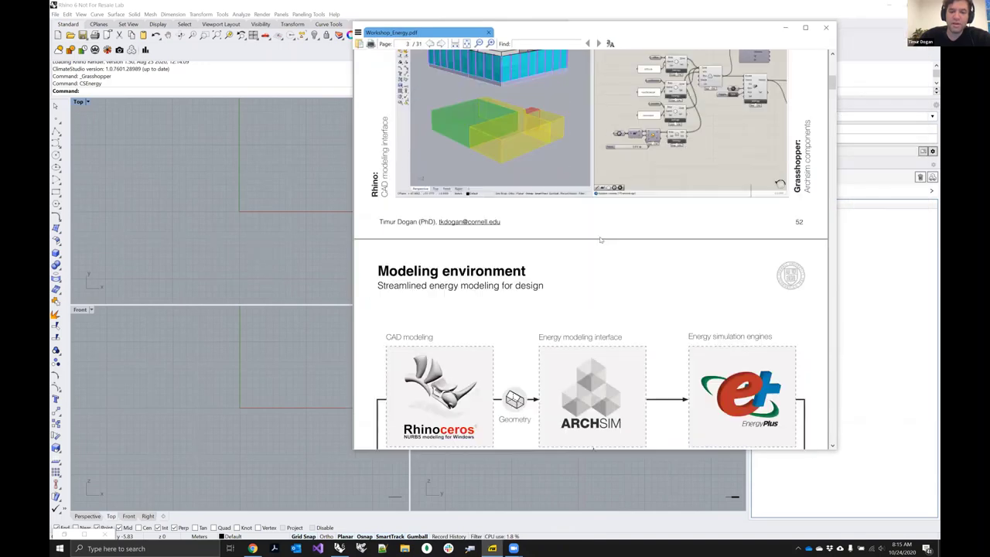
scroll(600, 240, down, 3)
scroll(602, 235, down, 3)
scroll(603, 229, down, 8)
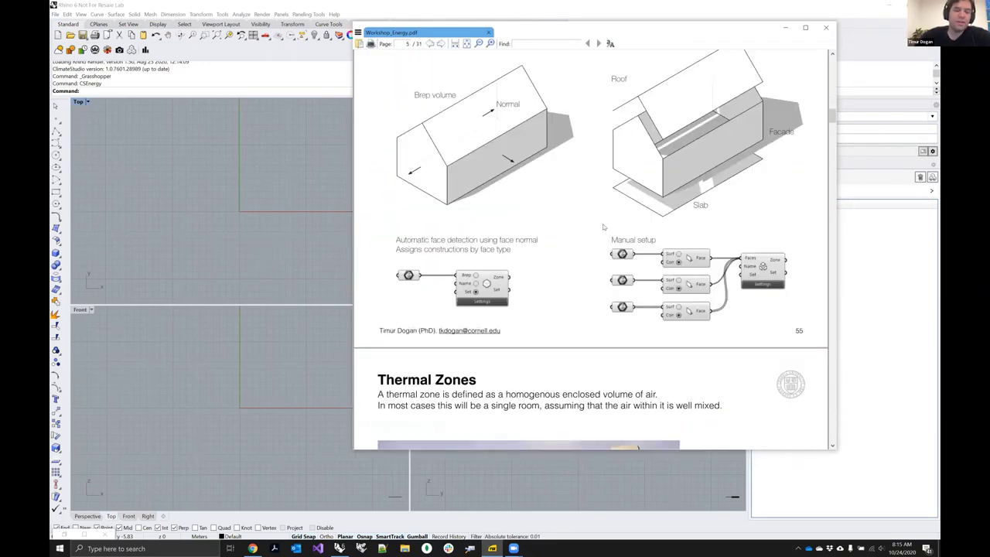
scroll(603, 226, up, 1)
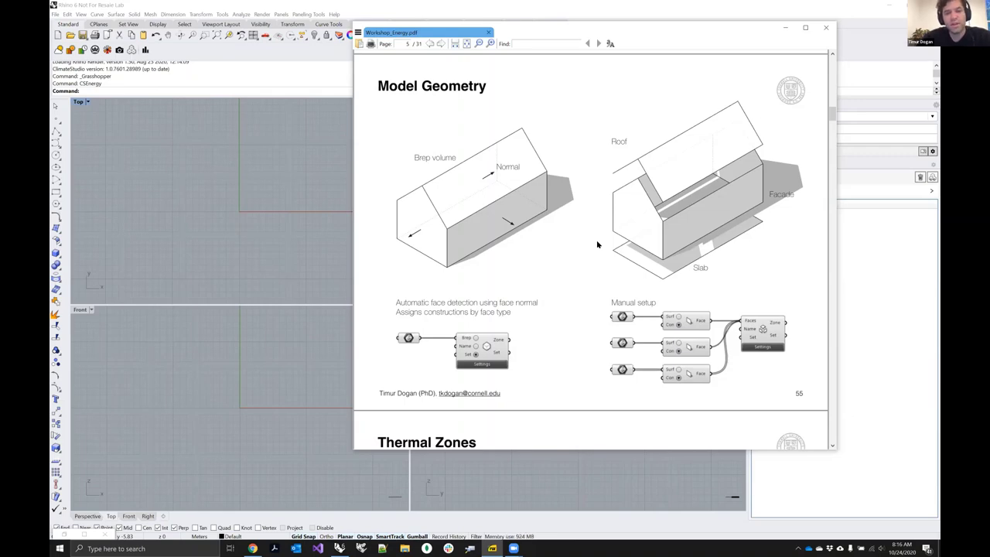
scroll(541, 193, up, 3)
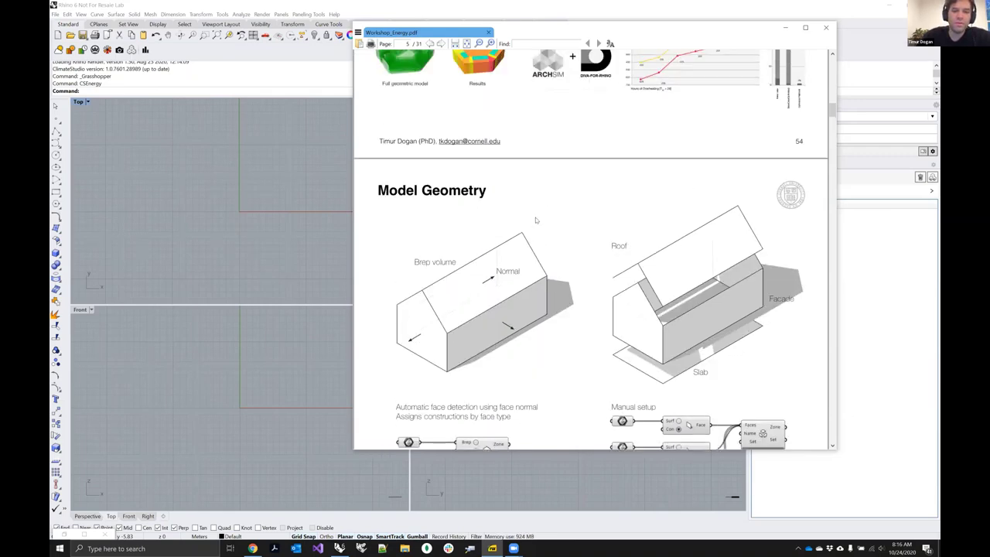
scroll(539, 216, up, 12)
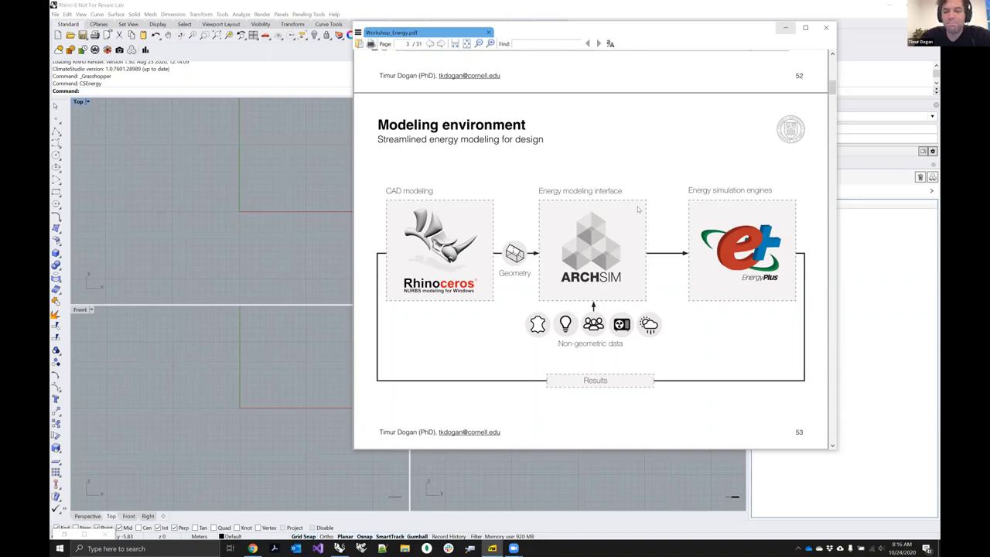
Step: Examine the PDF slides from zone settings to model geometry with windows, shading and boundary objects, and bring Grasshopper back up
scroll(666, 227, down, 2)
scroll(682, 224, down, 3)
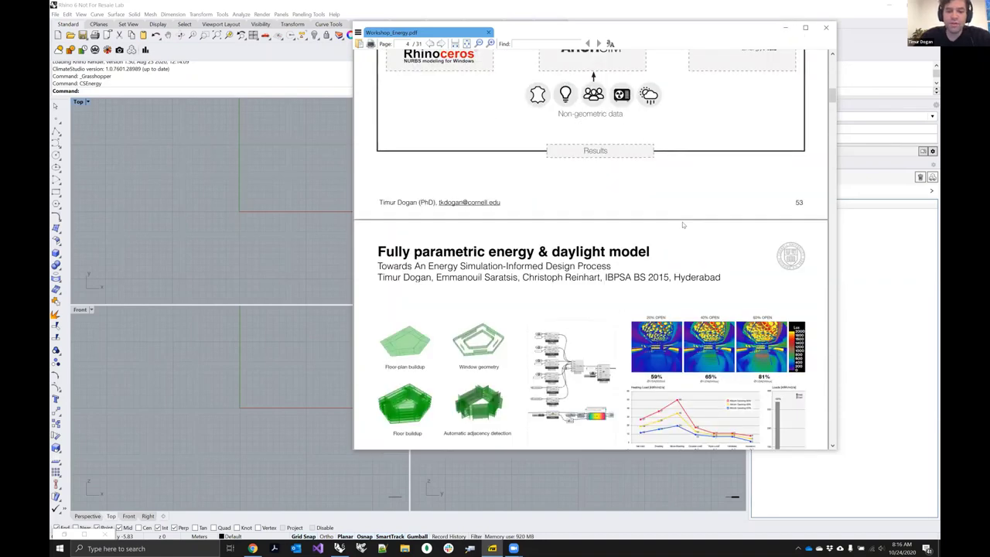
scroll(682, 224, down, 20)
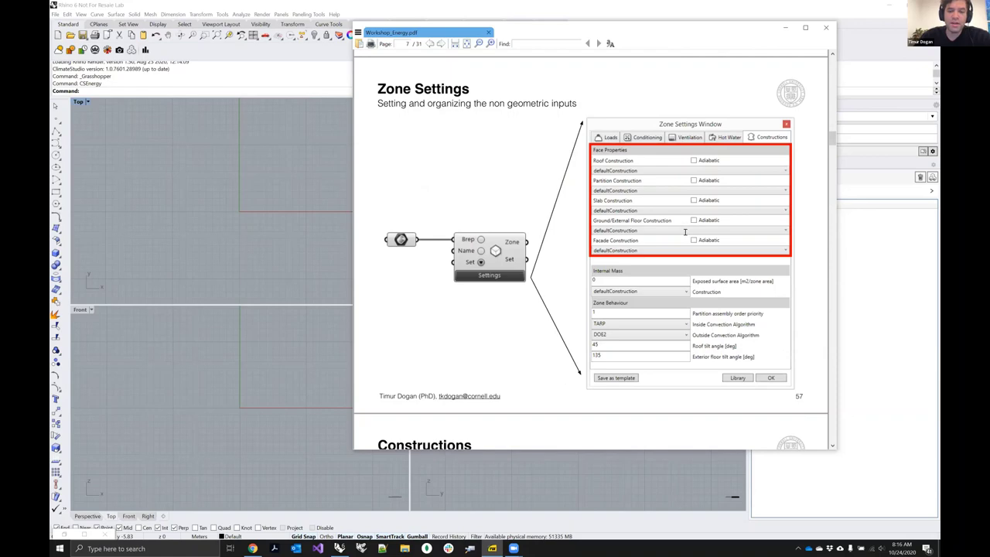
scroll(684, 232, down, 20)
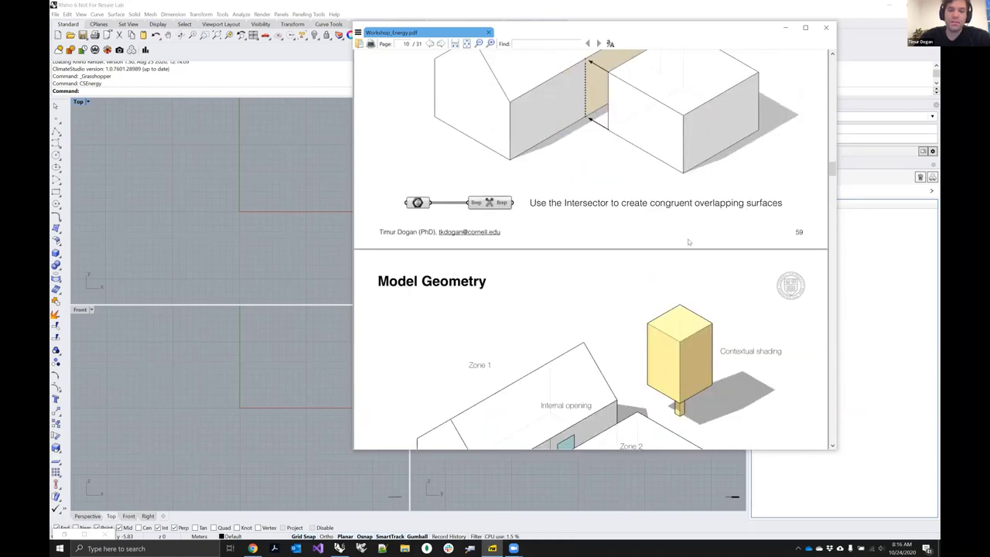
scroll(689, 242, down, 5)
scroll(689, 253, up, 1)
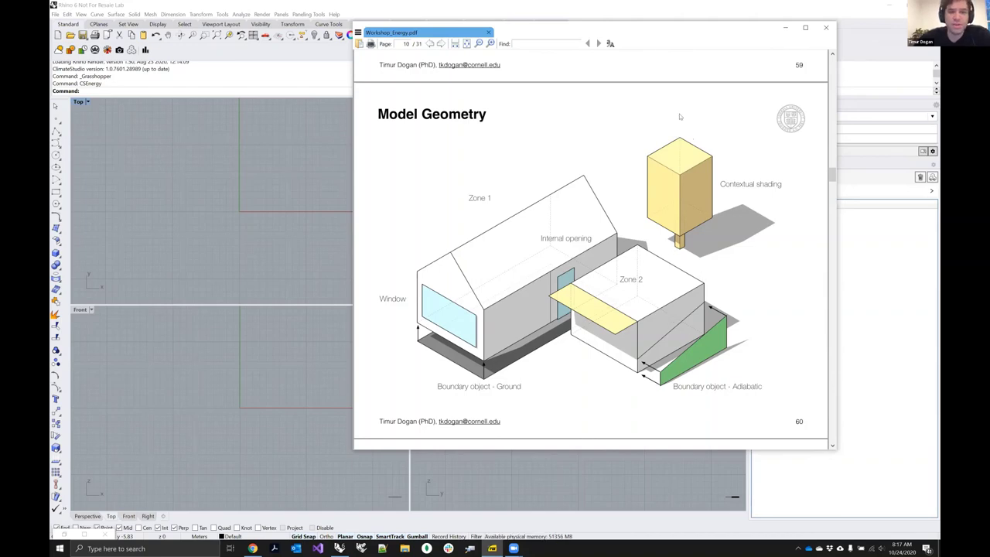
drag(638, 32, 527, 97)
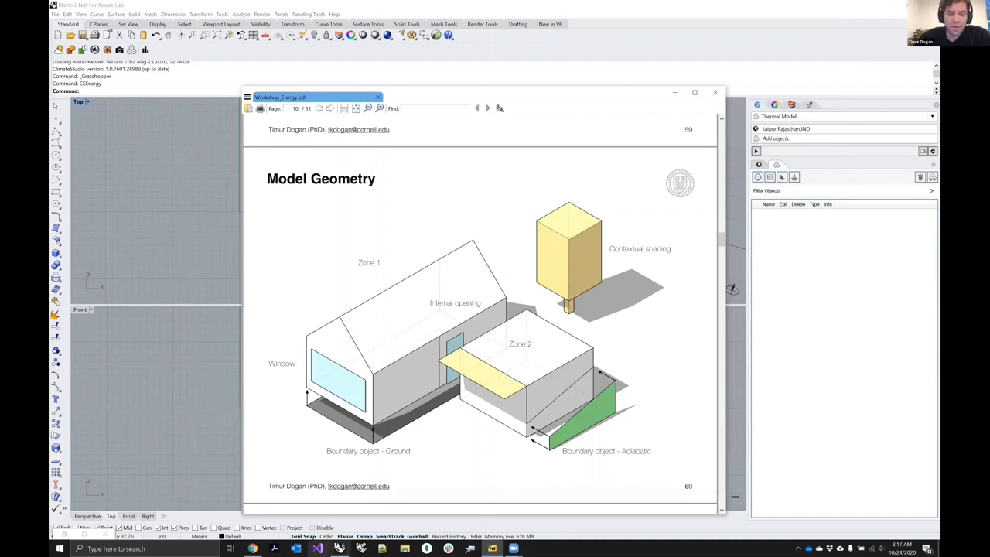
click(436, 35)
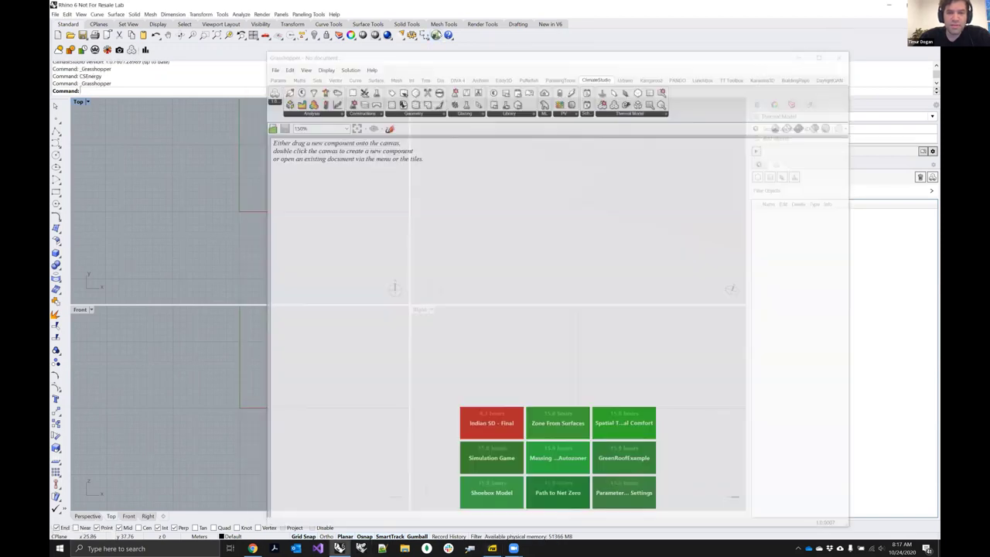
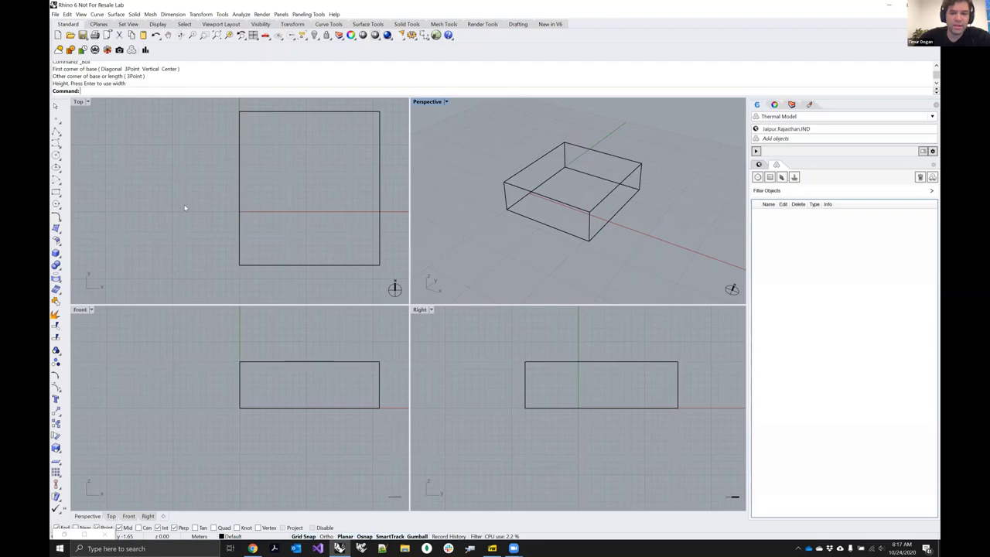
Step: Copy the box from its lower front corner, placing one copy adjoining it along the x axis and another stacked on top
key(ctrl+a)
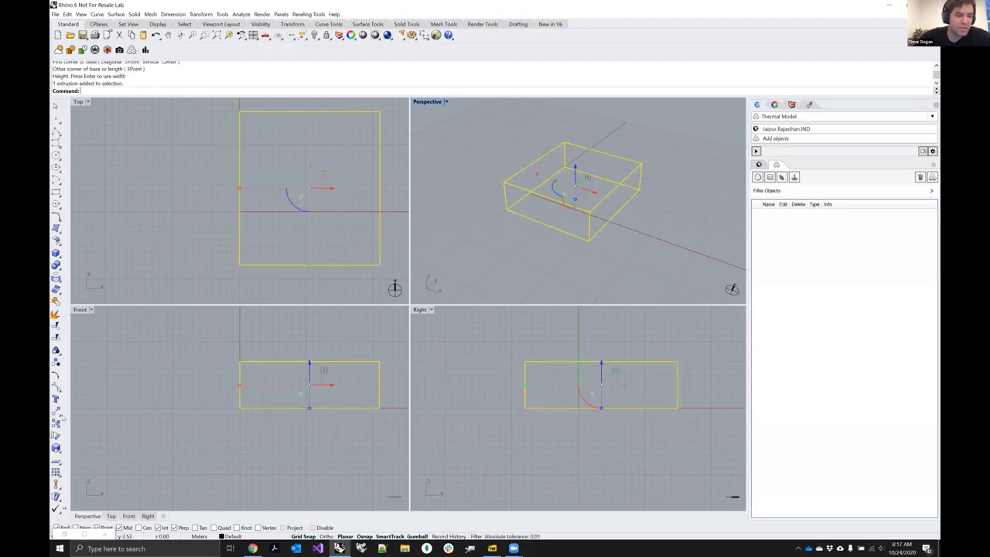
click(56, 416)
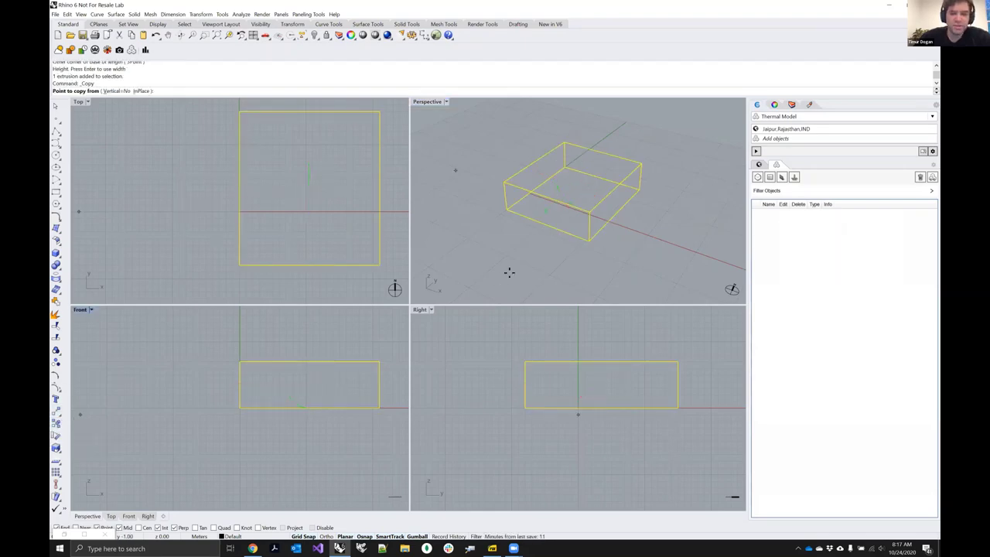
click(507, 209)
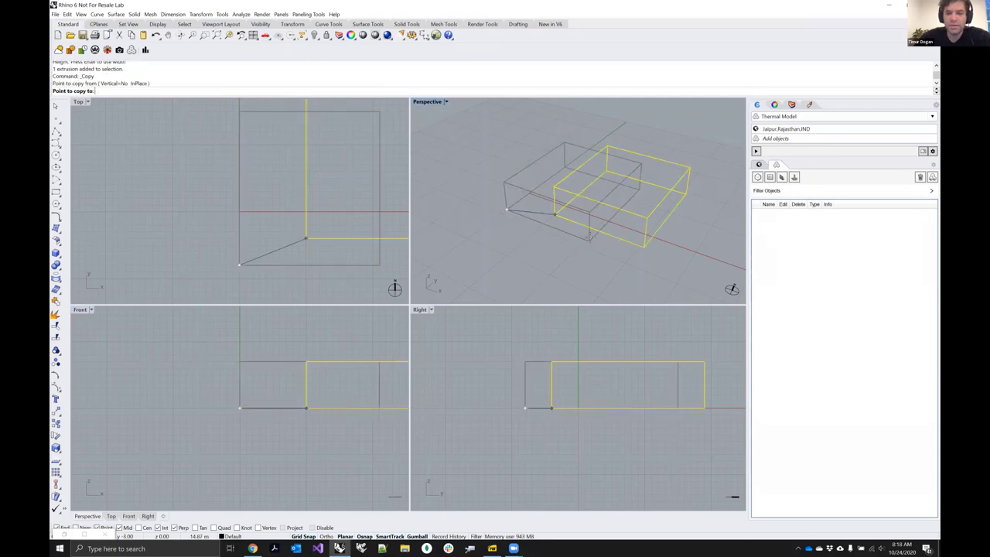
click(590, 235)
click(504, 179)
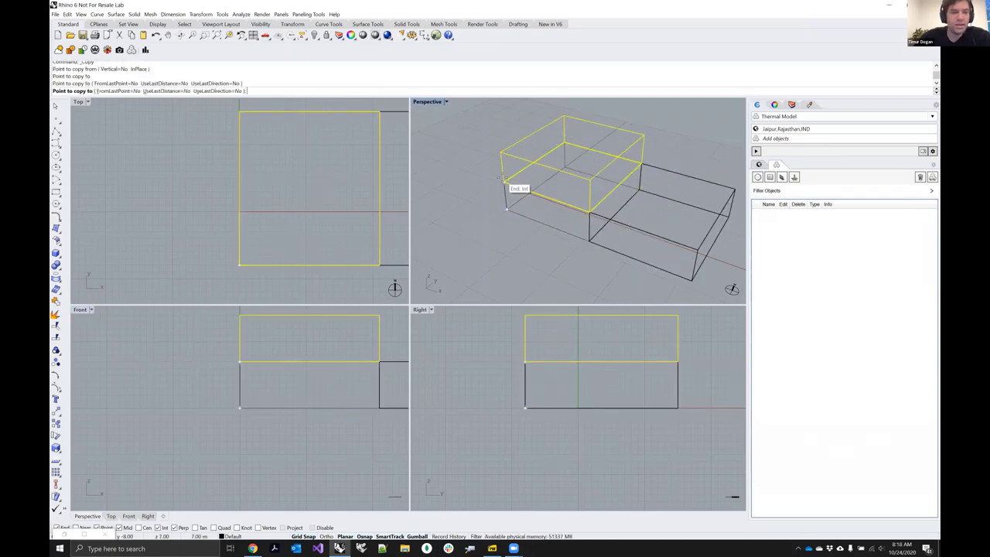
key(Return)
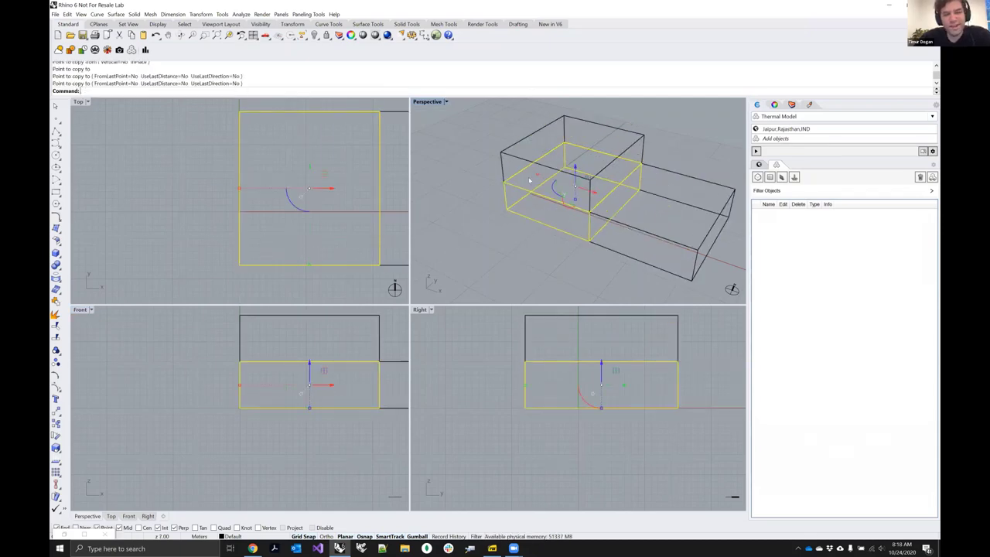
Step: Deselect the box and maximize the Perspective viewport to show all three boxes
key(Escape)
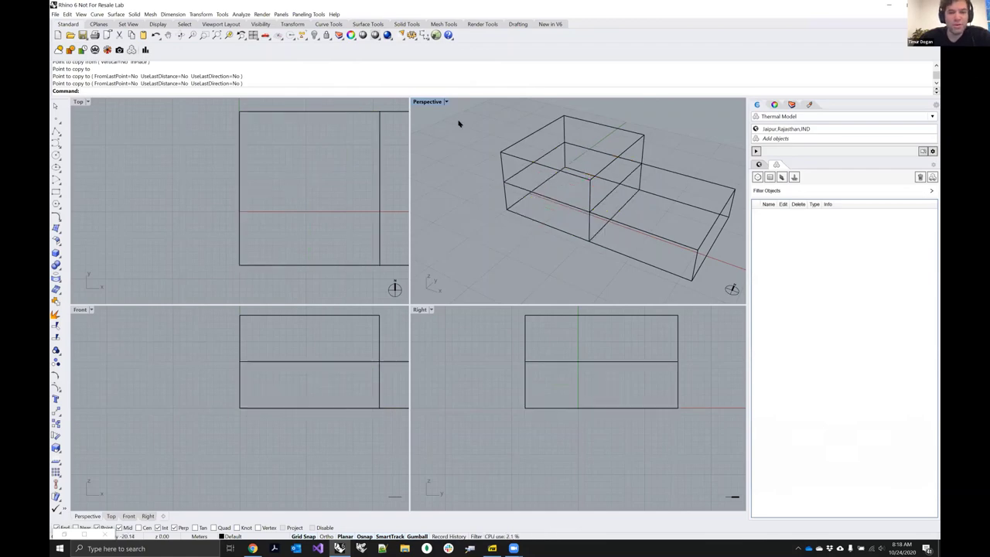
key(ctrl+m)
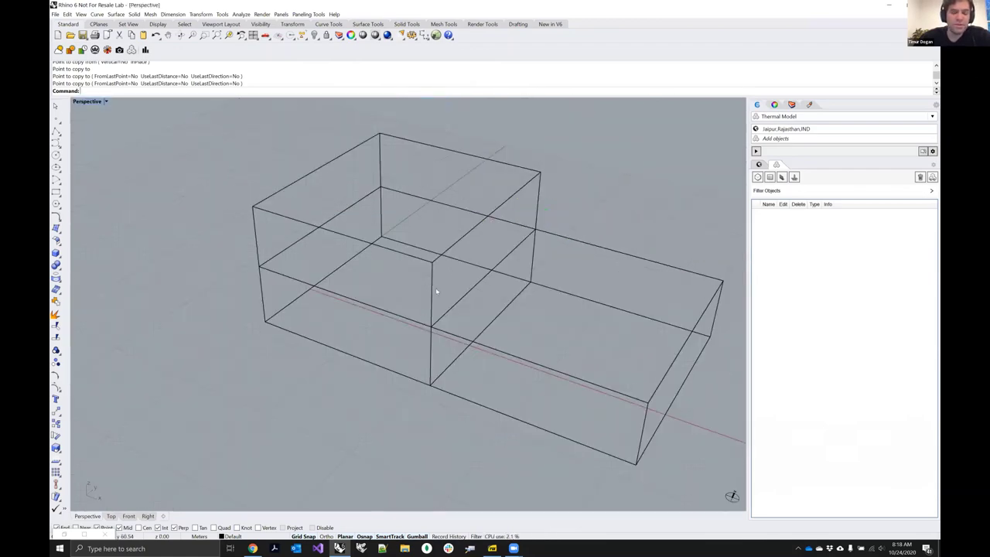
right_drag(431, 285, 492, 317)
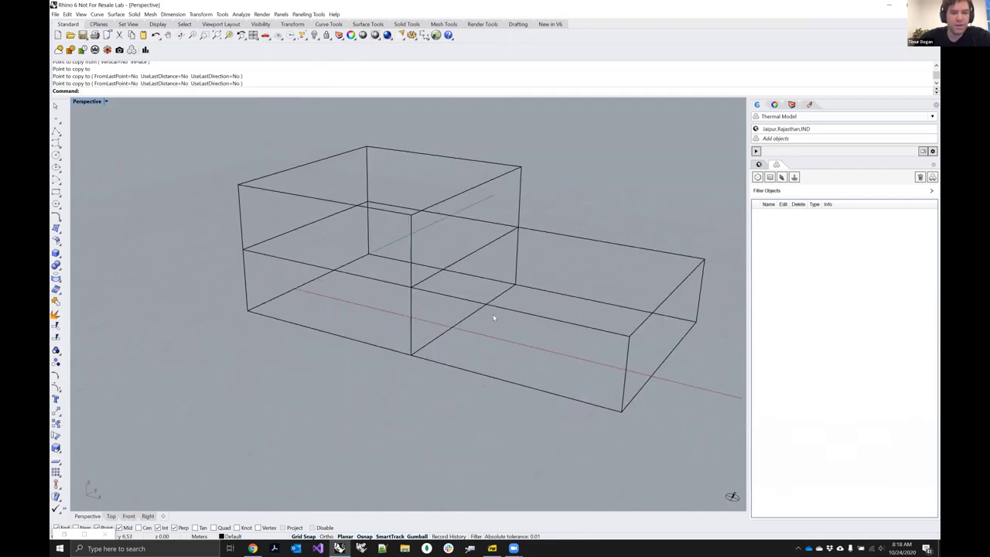
Step: Try to lift the upper box off the lower one and shift it sideways away from the stack
click(244, 252)
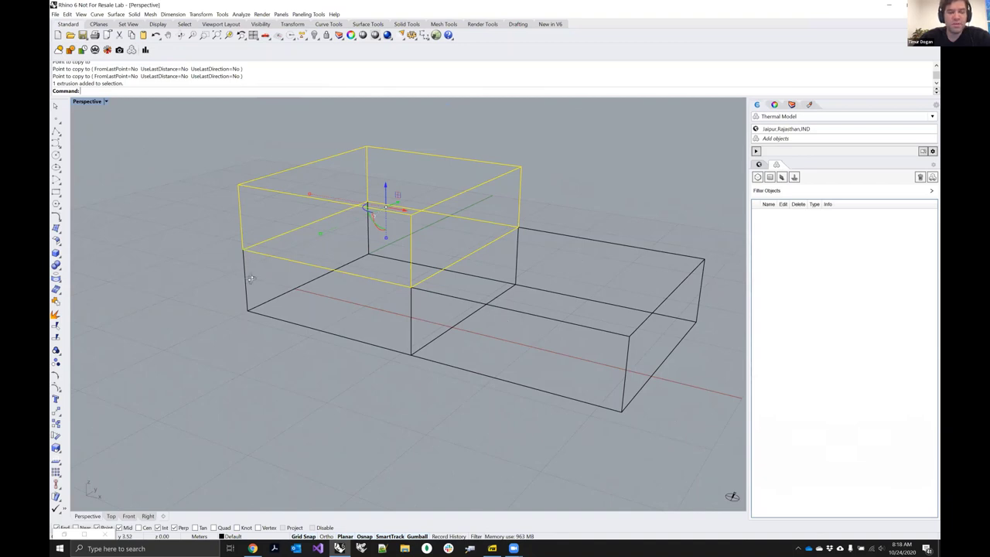
right_drag(253, 280, 363, 323)
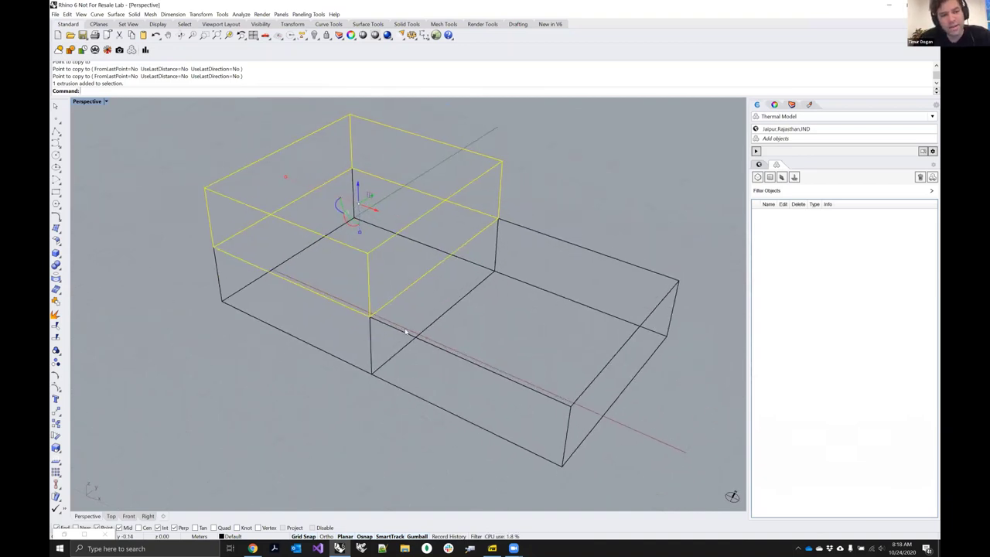
right_drag(407, 349, 375, 273)
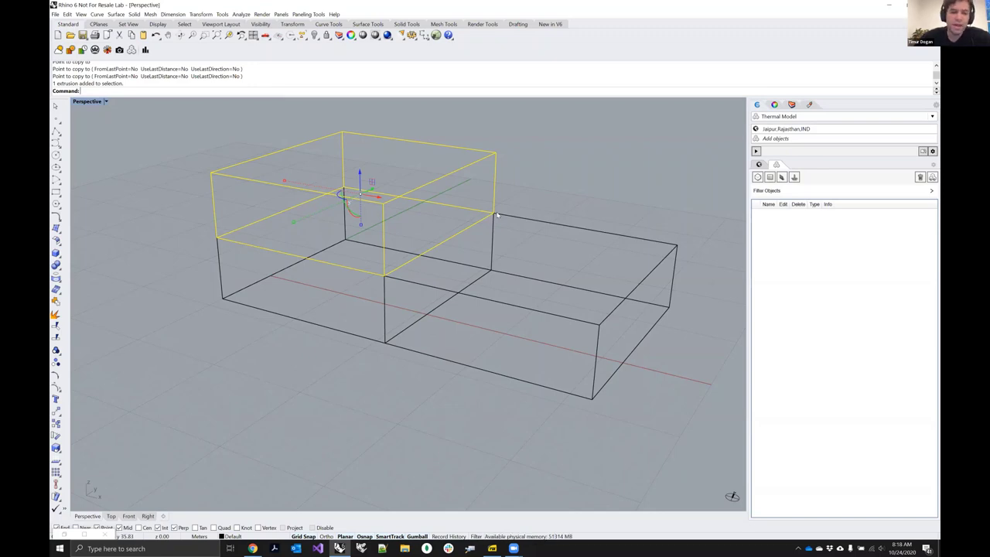
right_drag(496, 215, 344, 191)
right_drag(414, 296, 403, 202)
drag(291, 151, 217, 186)
click(287, 229)
right_drag(293, 221, 312, 155)
click(283, 190)
click(293, 236)
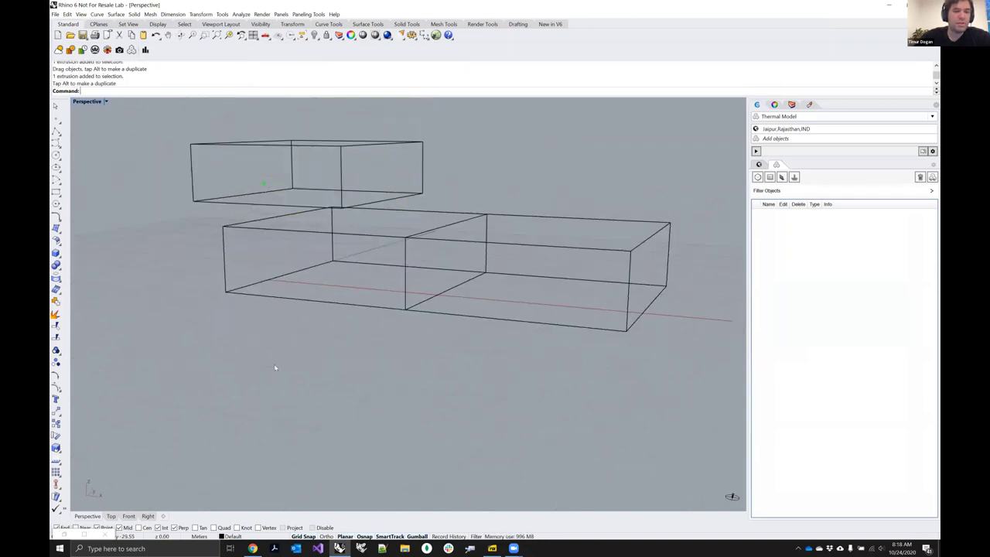
right_drag(317, 353, 370, 186)
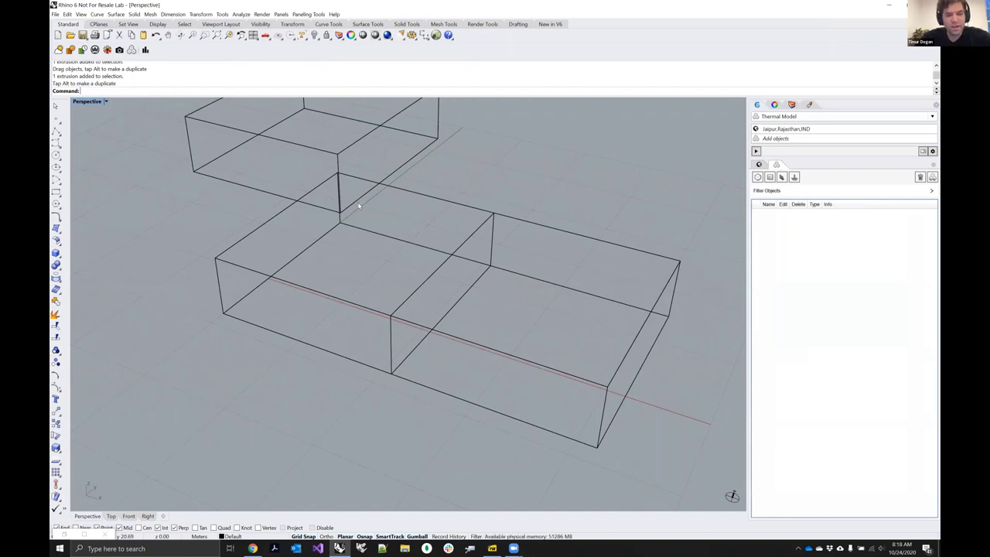
Step: Undo the last two moves of the upper box and examine the gap between it and the lower box
key(ctrl+z)
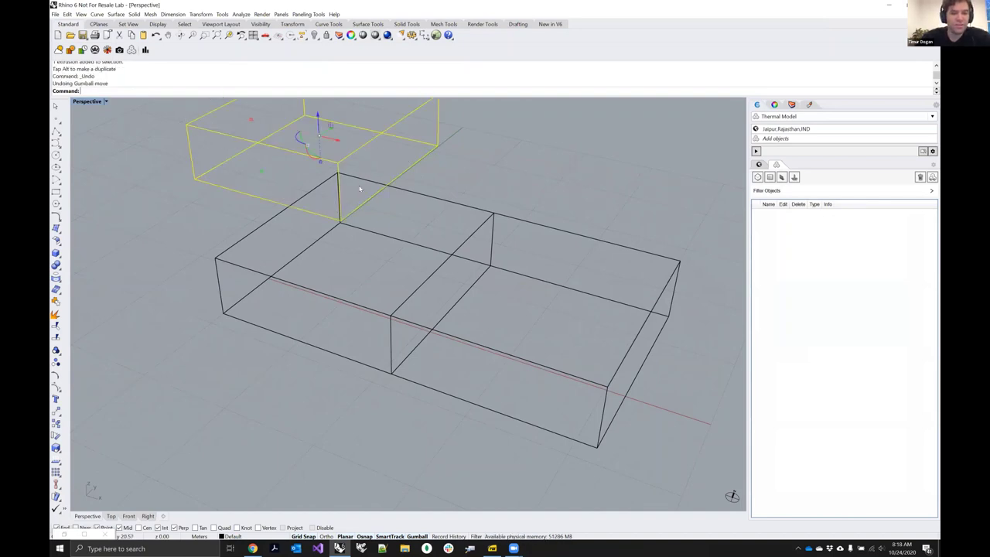
key(ctrl+z)
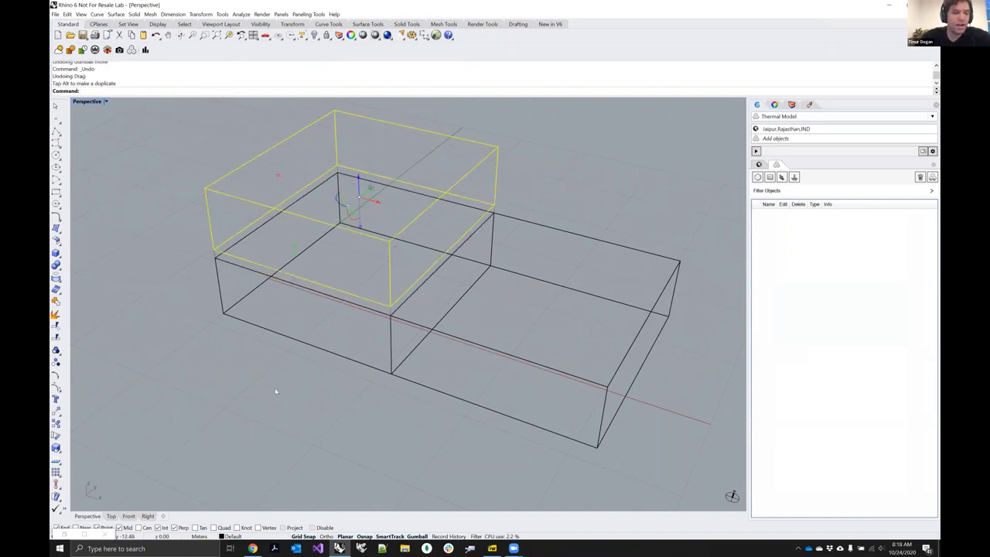
click(275, 391)
right_drag(281, 372, 329, 376)
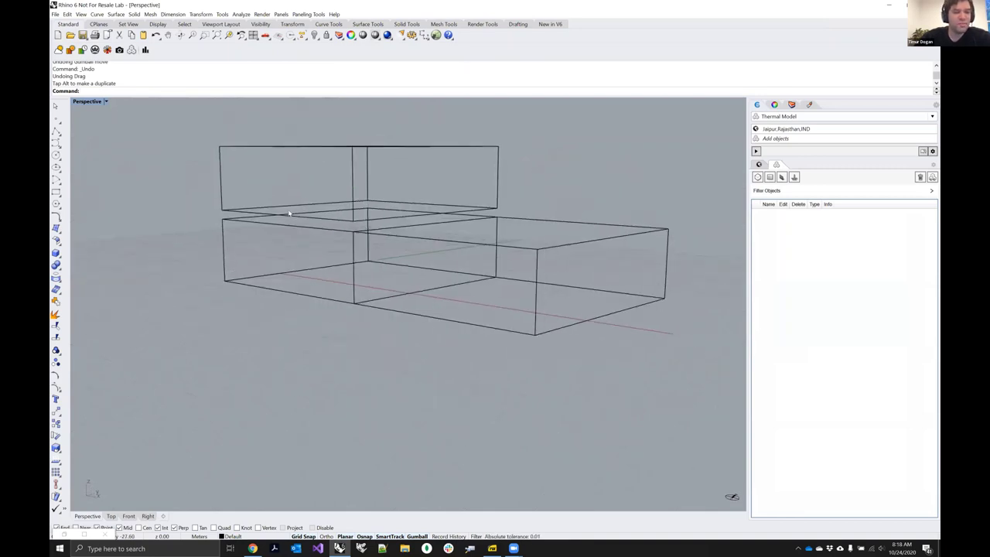
shift+right_drag(226, 210, 270, 221)
scroll(287, 254, up, 7)
right_drag(286, 253, 358, 255)
scroll(344, 289, down, 5)
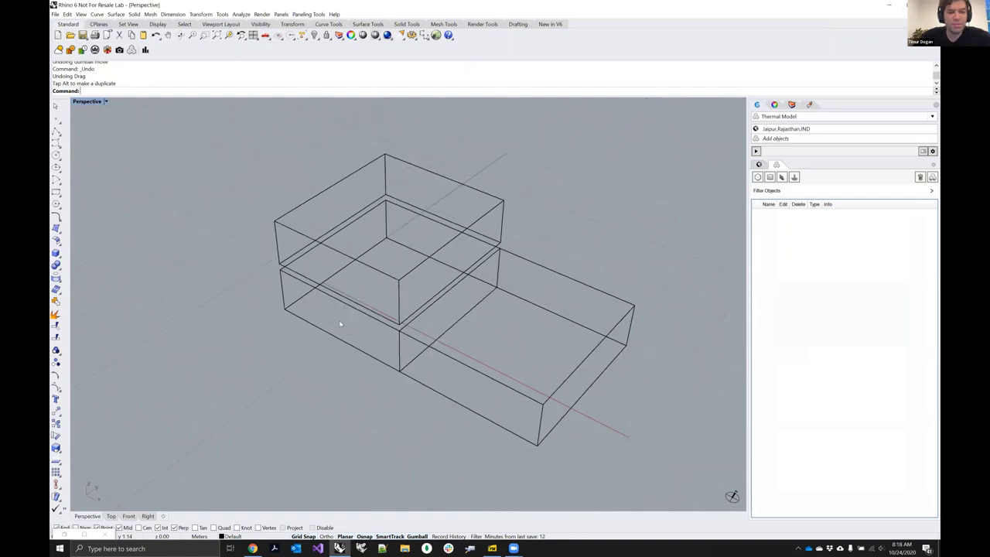
mouse_move(344, 288)
right_down()
mouse_move(316, 283)
mouse_move(327, 287)
right_up()
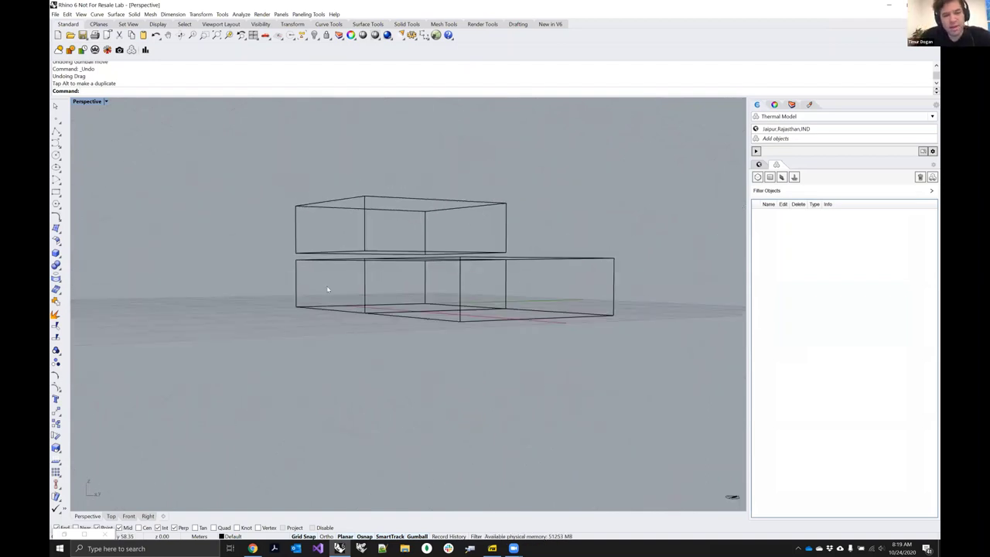
right_drag(322, 267, 316, 263)
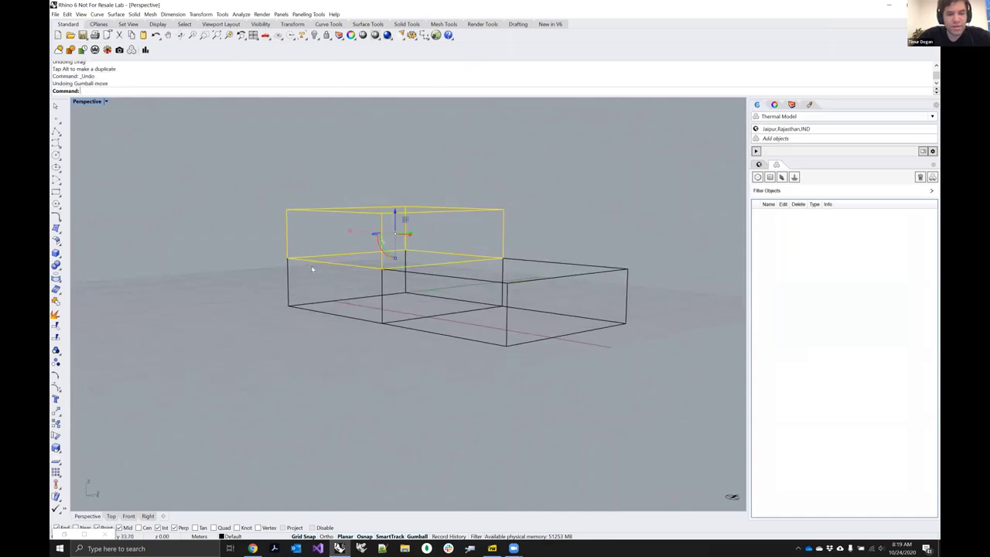
Step: Undo the remaining vertical move of the upper box and clear the selection
key(ctrl+z)
right_drag(291, 330, 410, 361)
right_drag(456, 279, 469, 255)
key(Escape)
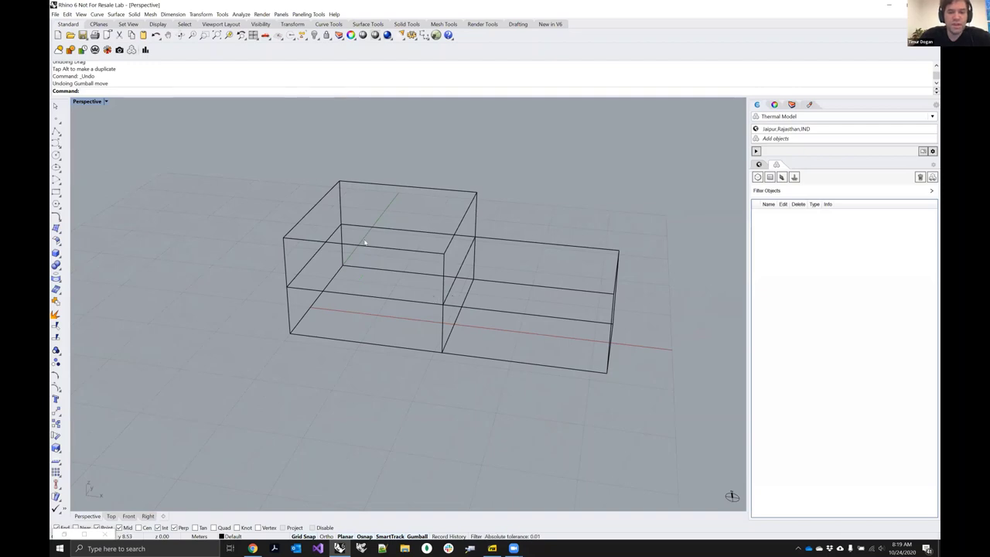
Step: Slide the adjoining ground-level box along the y axis so it shares only part of its neighbour's side wall
click(509, 241)
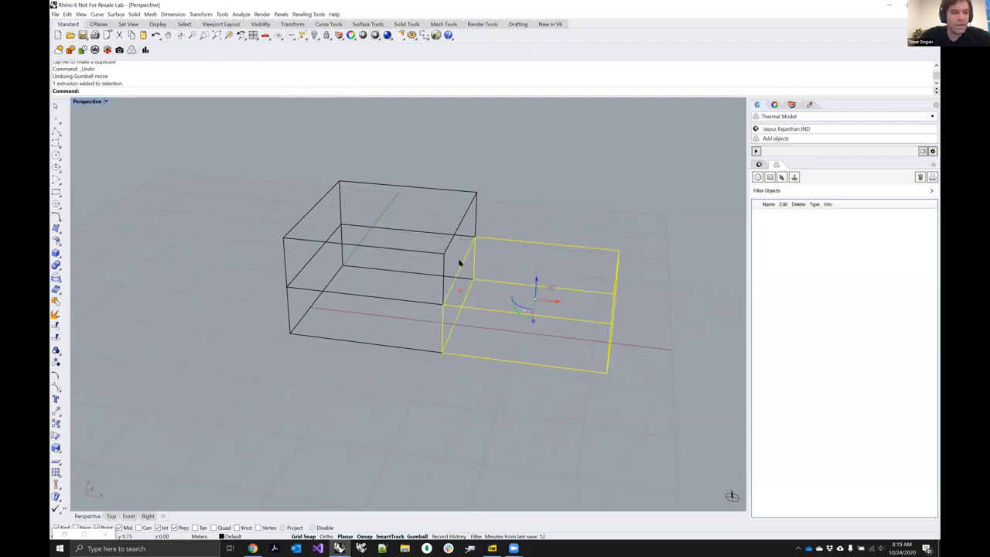
right_drag(472, 303, 541, 331)
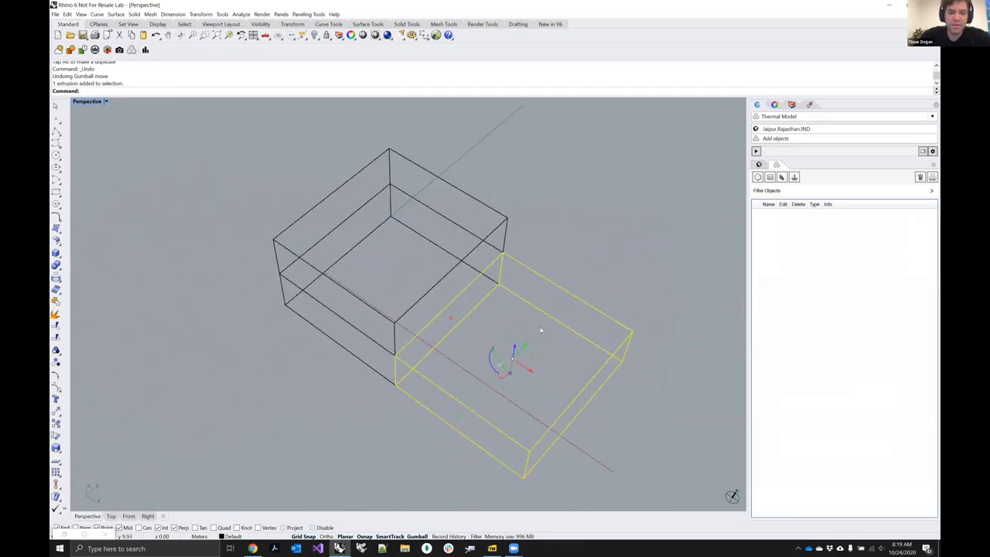
click(389, 432)
right_drag(389, 413, 415, 320)
right_drag(504, 253, 505, 298)
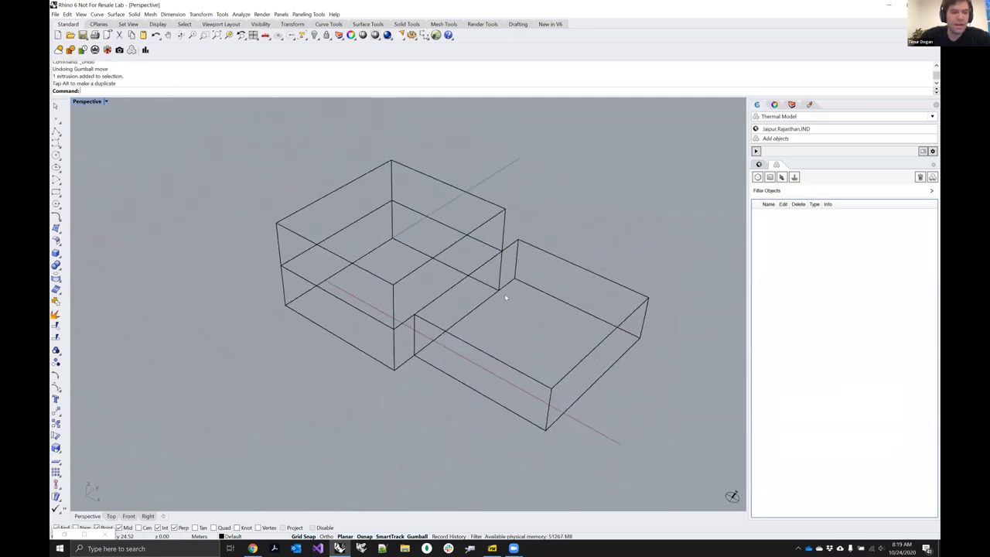
Step: Shift the upper box horizontally along the x and y axes so it overhangs the lower box and only partly covers it
click(390, 216)
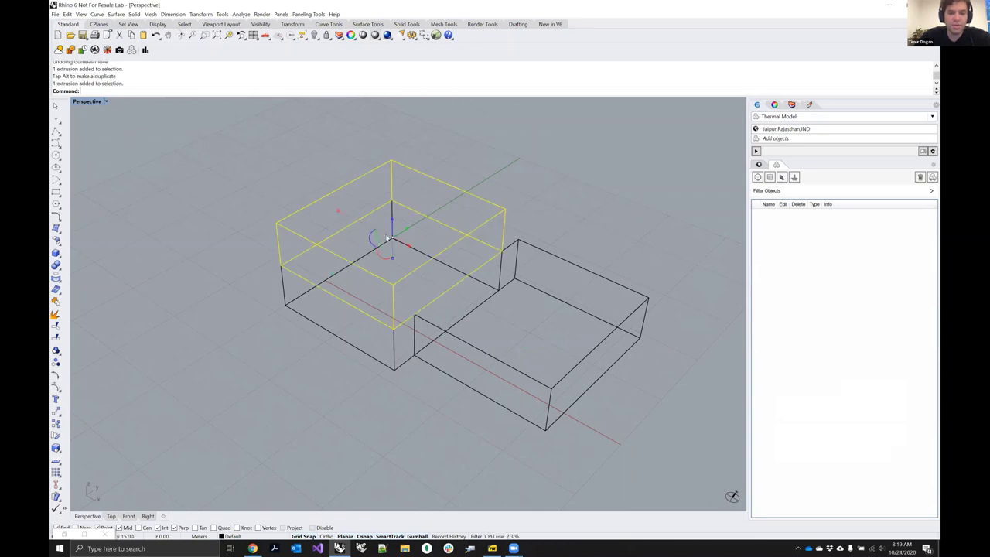
drag(402, 244, 424, 193)
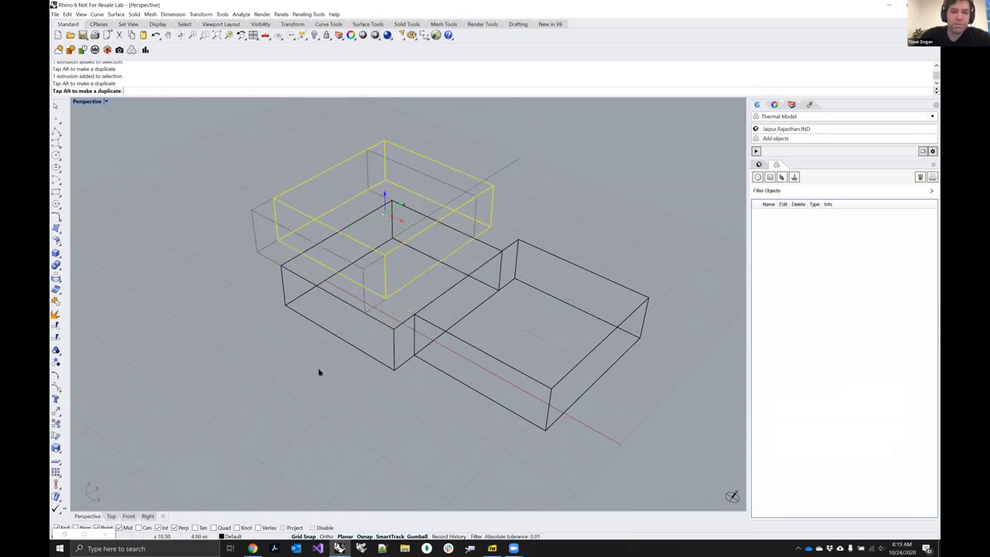
click(318, 368)
right_drag(323, 360, 339, 241)
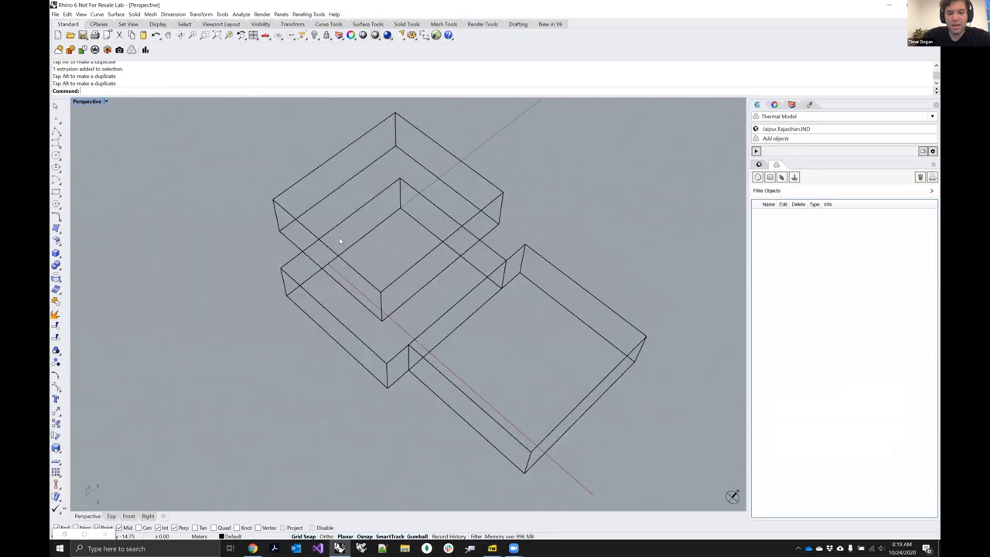
Step: Create thermal zones from all three boxes using the Office template with the MediumOffice program from SIA Merkblat 2024
key(ctrl+a)
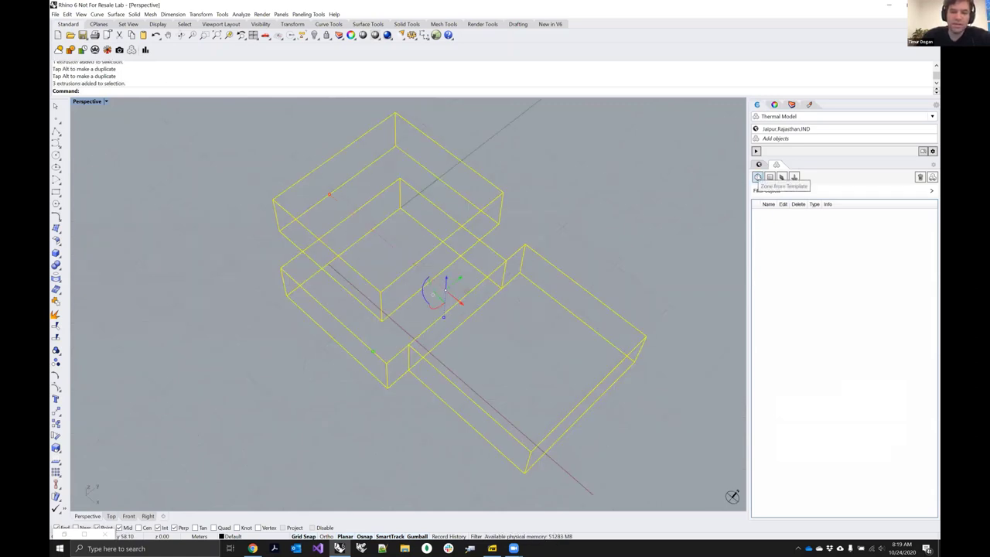
click(758, 177)
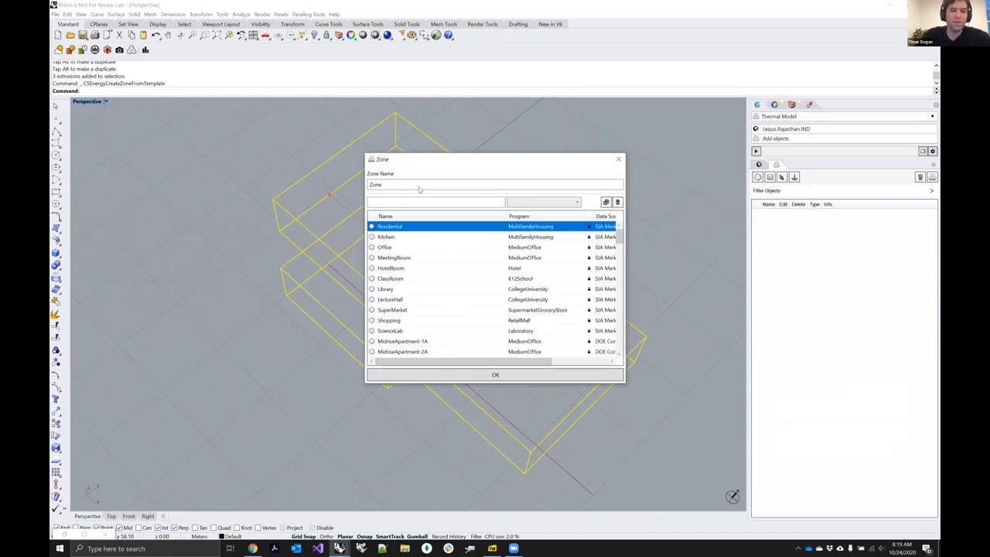
click(382, 165)
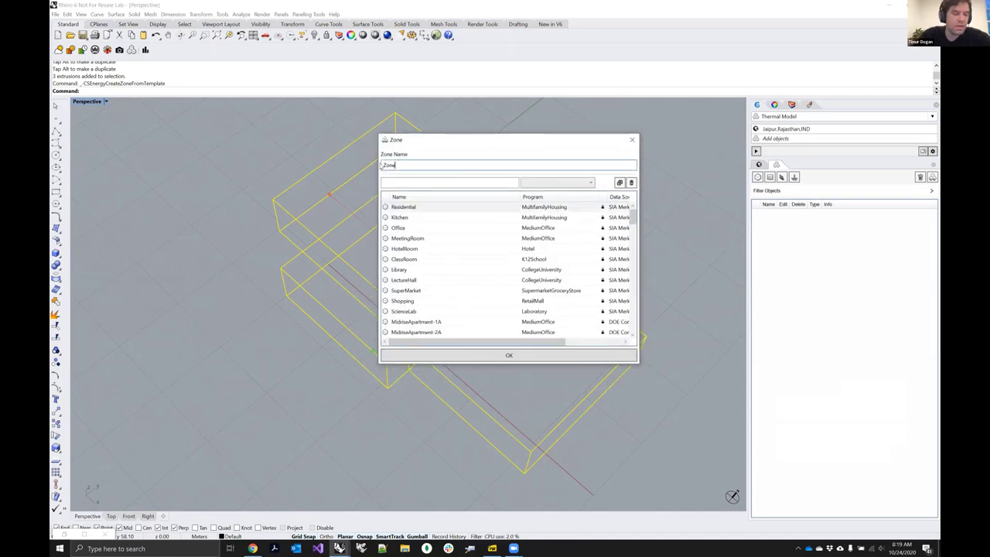
double_click(383, 165)
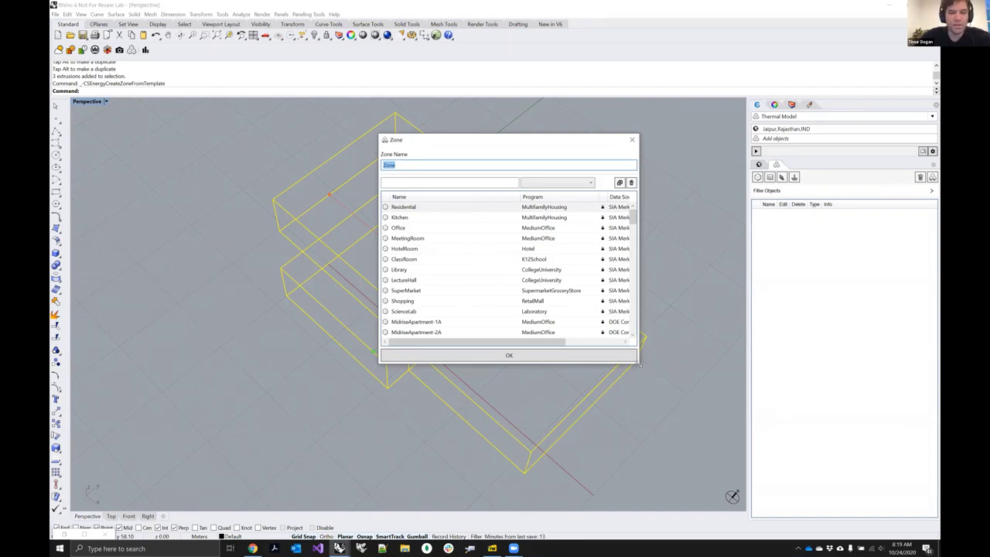
drag(638, 365, 769, 479)
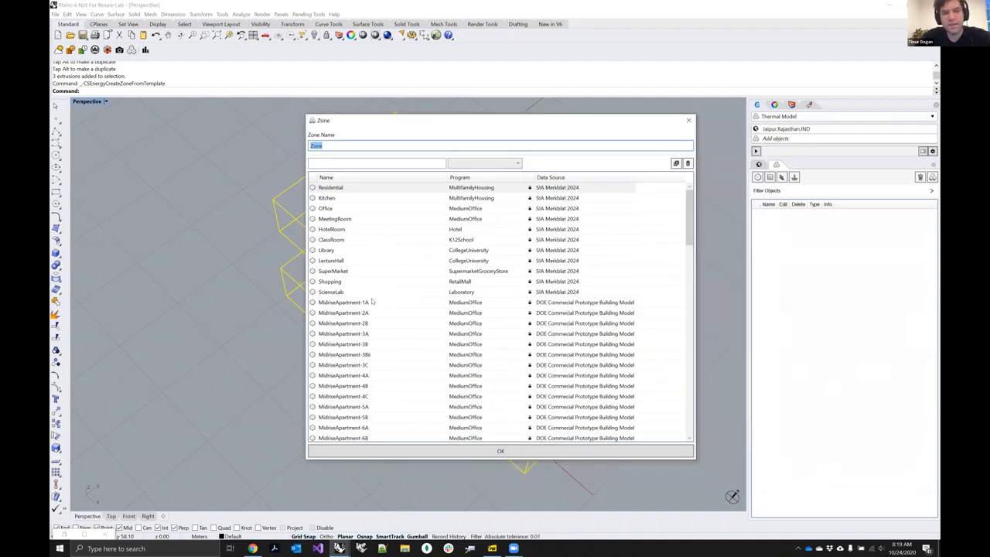
drag(690, 202, 692, 228)
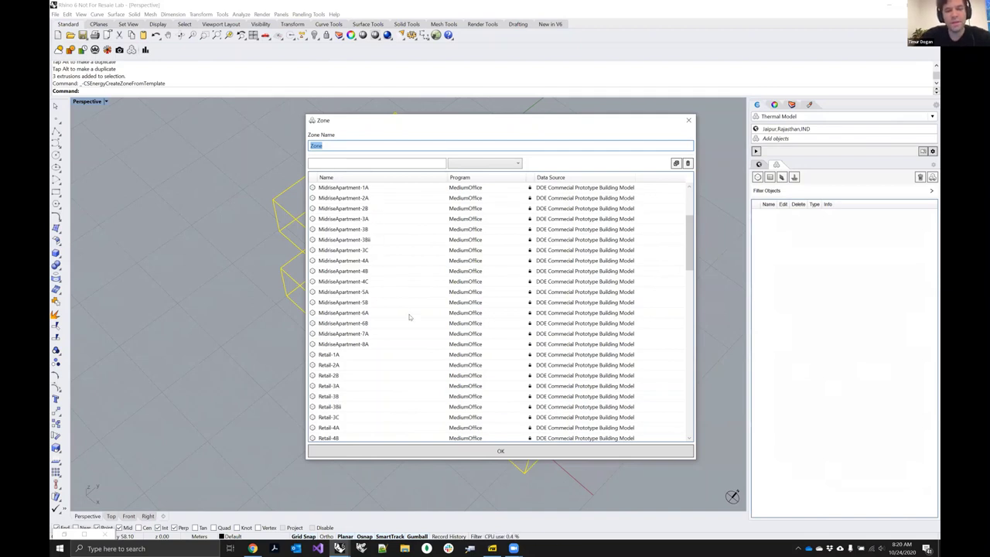
scroll(410, 317, up, 2)
scroll(410, 317, down, 1)
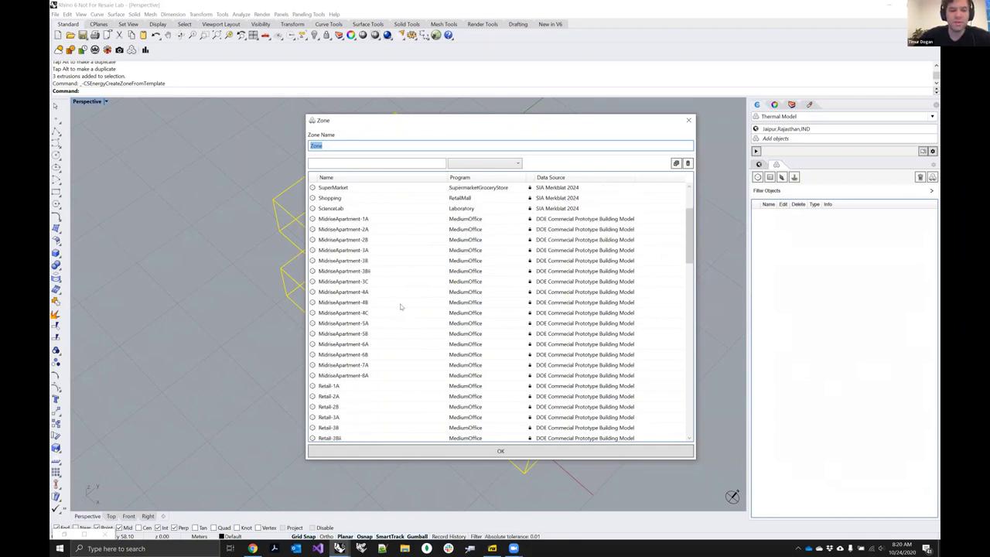
scroll(401, 307, down, 8)
scroll(367, 232, up, 11)
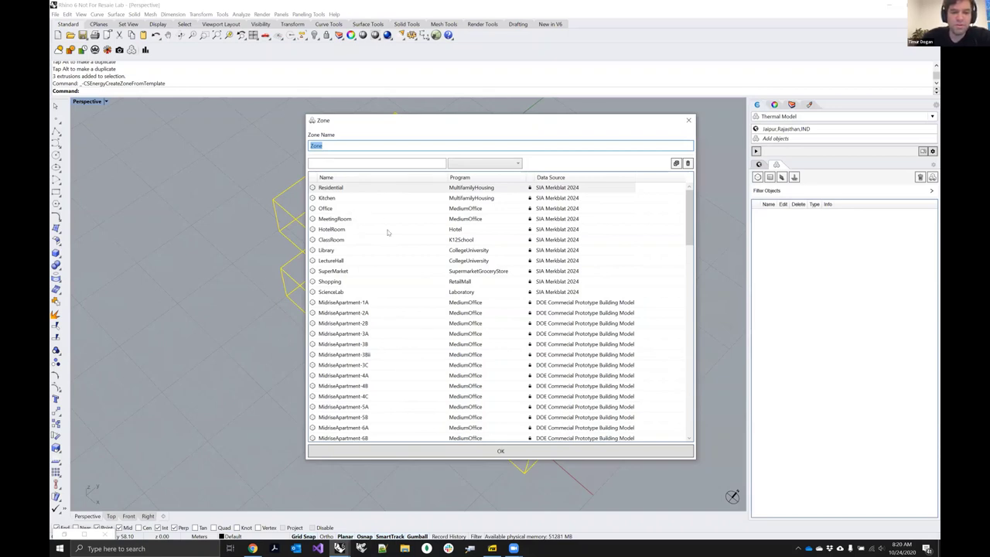
click(387, 208)
click(402, 454)
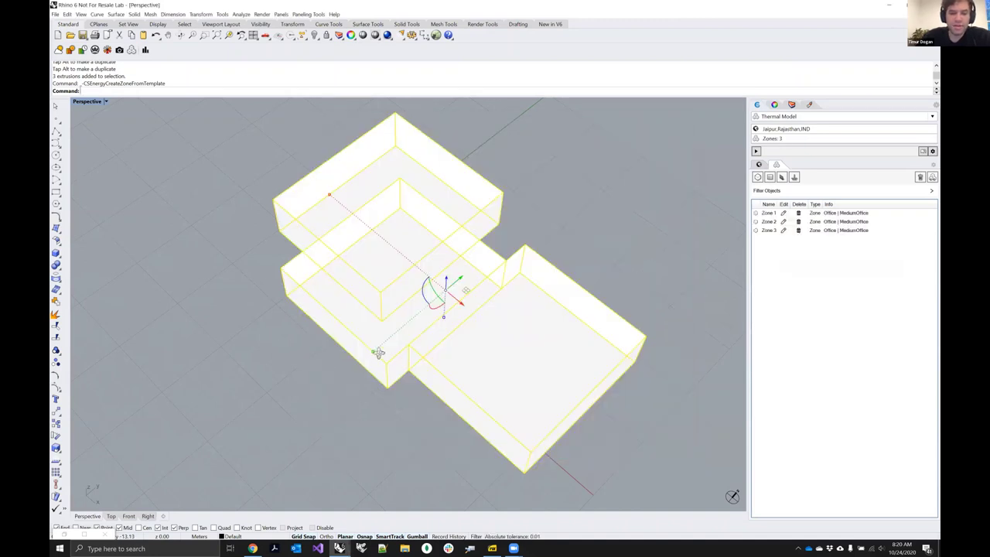
key(Escape)
Step: Hide the roofs in the thermal model preview to examine the surfaces shared between the zones, and show them again
right_drag(379, 353, 480, 248)
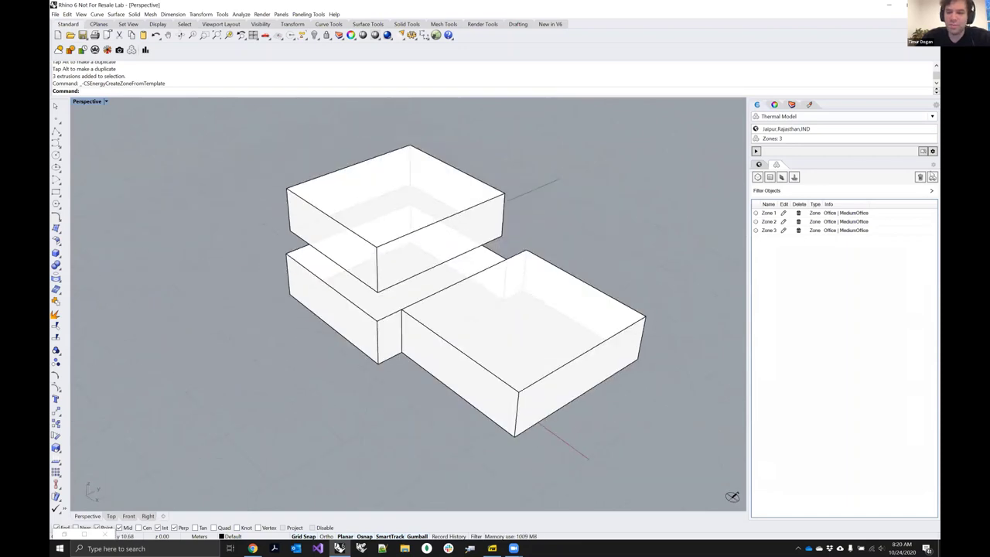
click(931, 177)
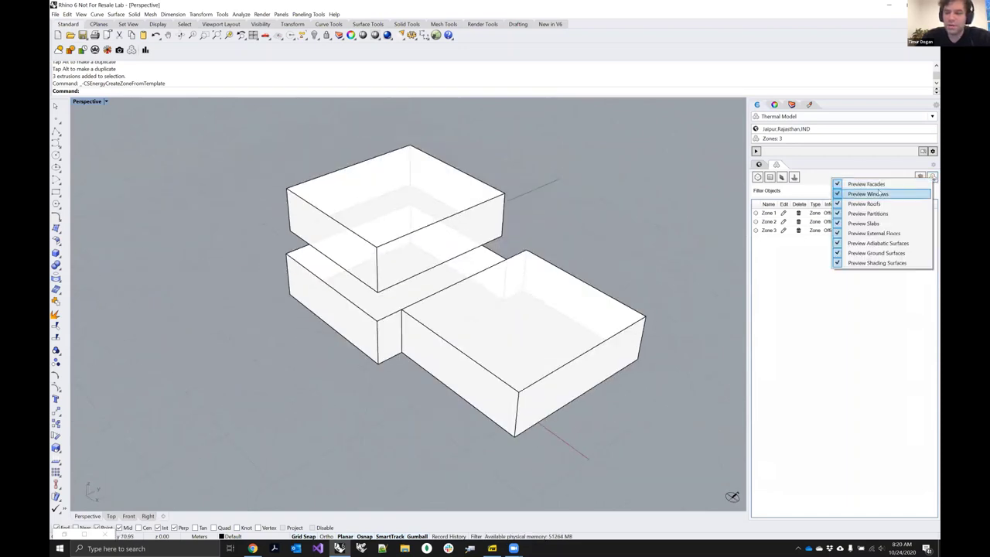
right_drag(531, 347, 411, 326)
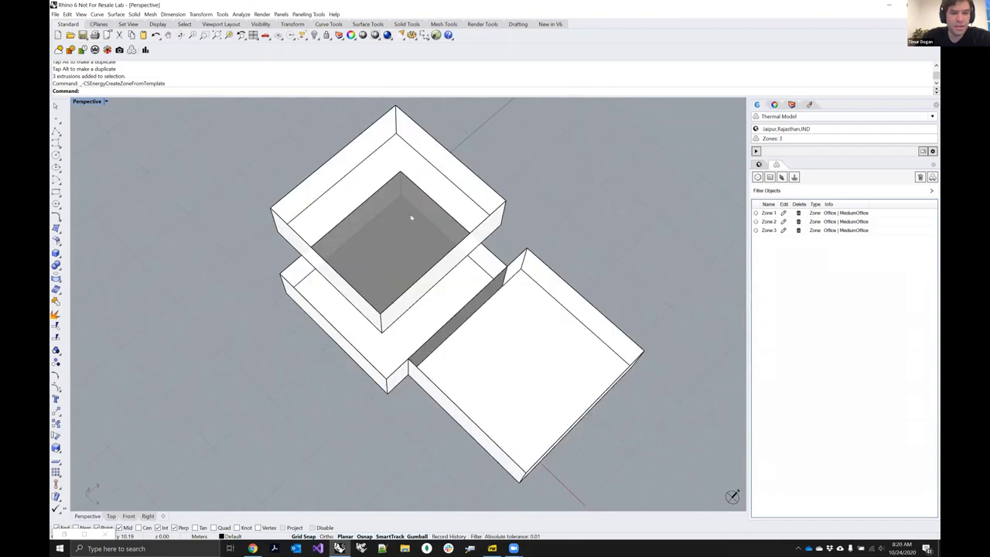
right_drag(411, 219, 576, 267)
click(932, 177)
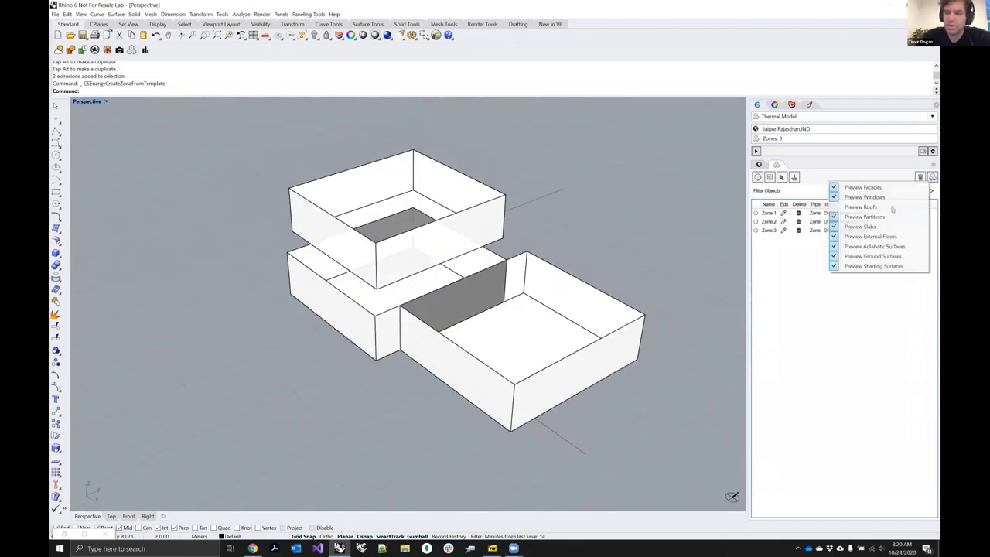
right_drag(419, 323, 547, 274)
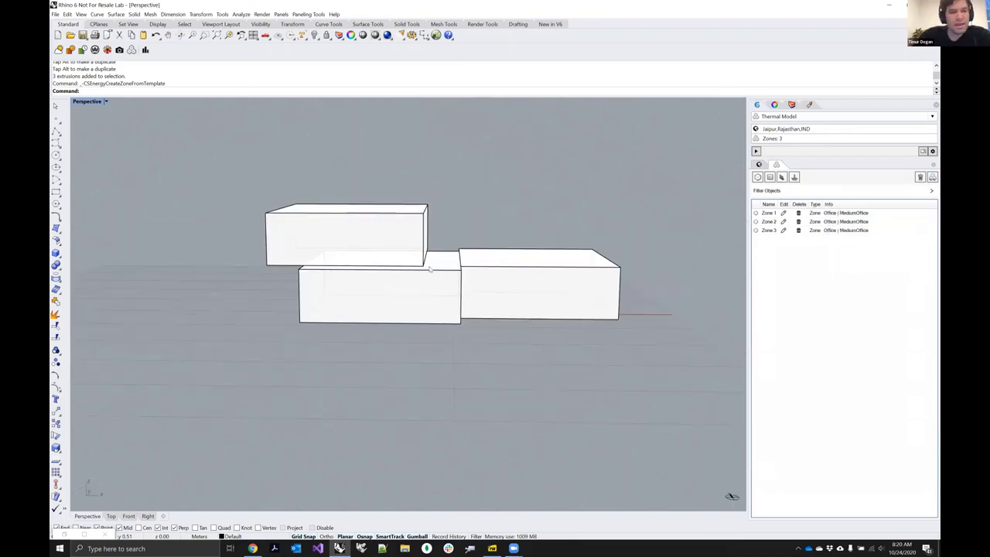
Step: Create a four-corner surface covering the whole front wall of the upper box
right_drag(431, 270, 416, 281)
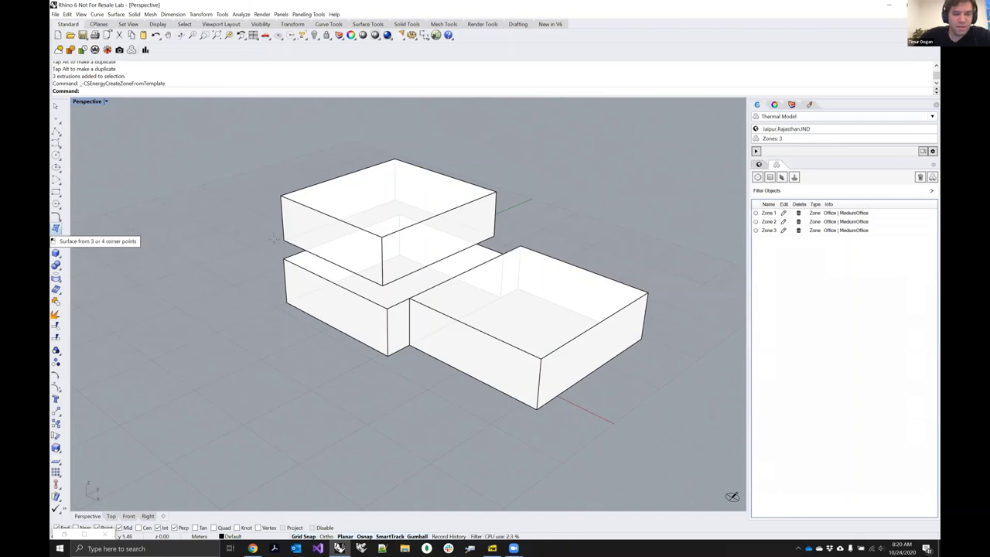
click(56, 228)
click(281, 196)
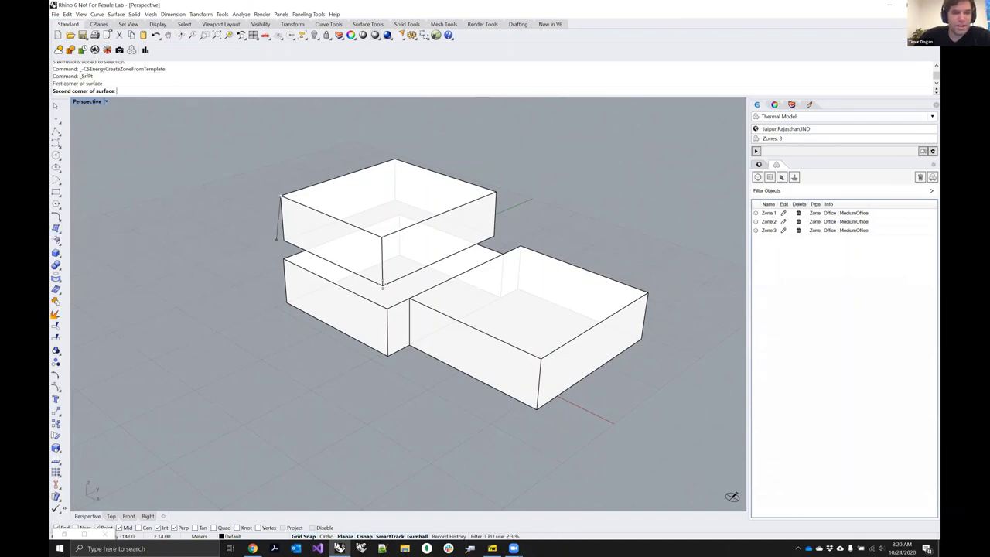
click(284, 240)
click(382, 284)
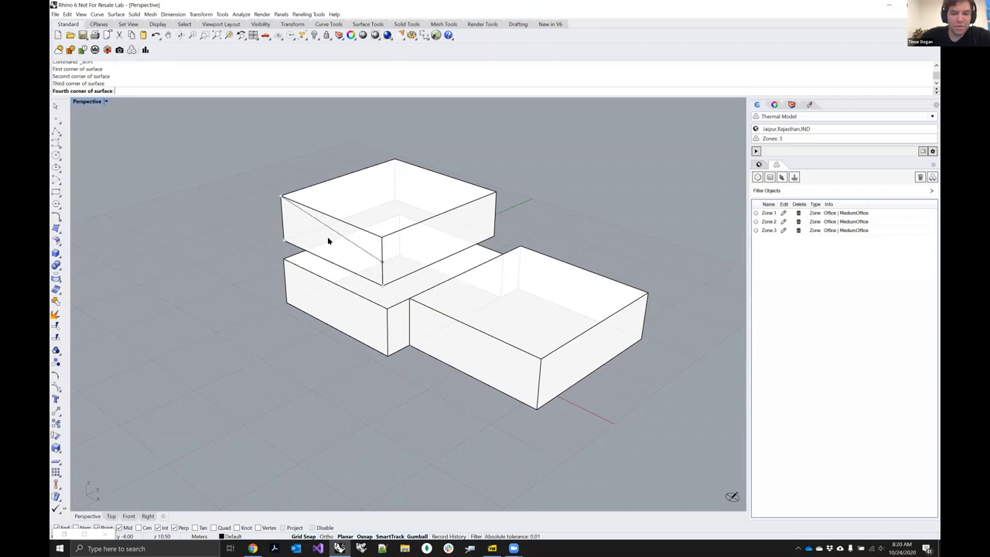
click(333, 261)
Step: Scale the new surface down in height and width so it forms a window pane within the upper box's front wall
click(328, 234)
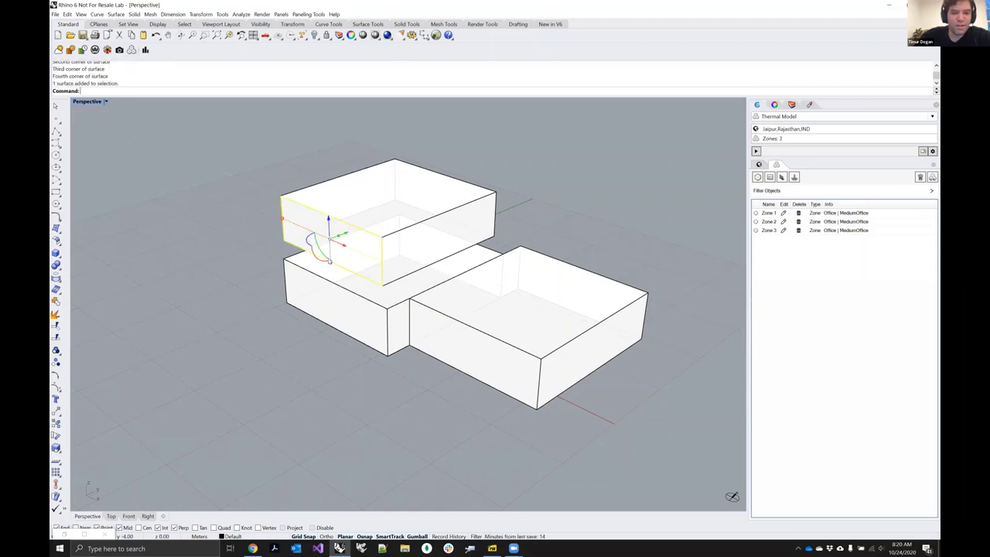
drag(329, 258, 294, 225)
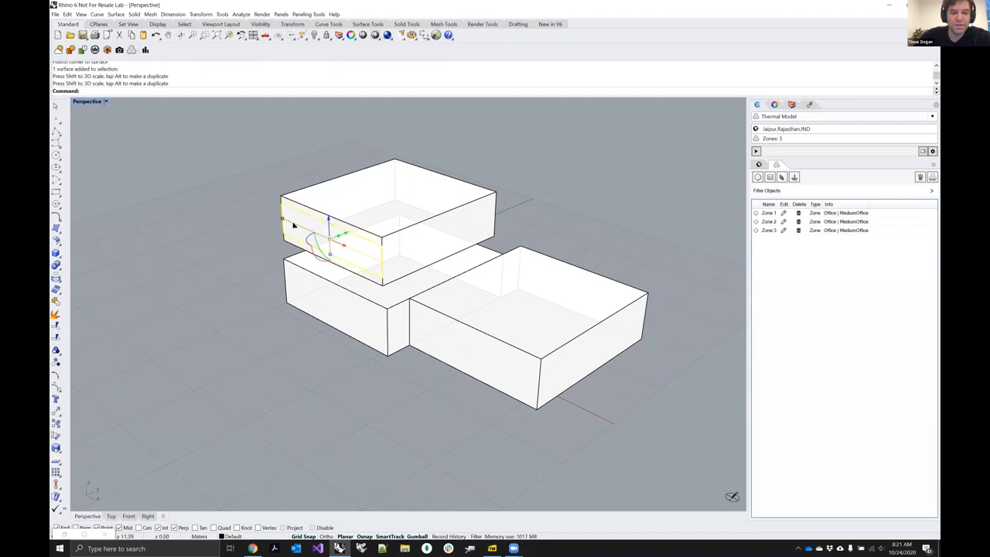
click(177, 300)
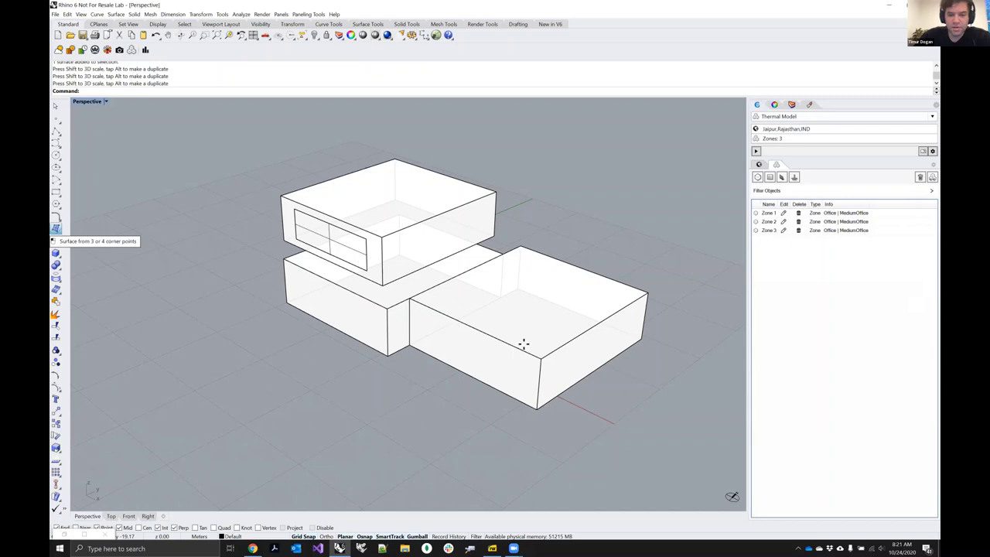
Step: Create a four-corner surface on the front wall of the adjoining ground-level box and shrink it within the wall's edges
click(55, 228)
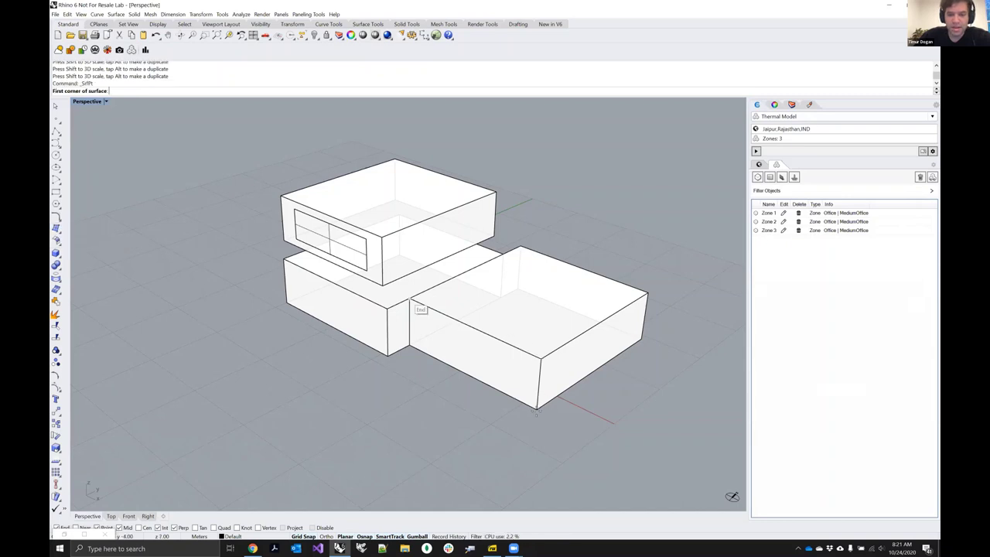
click(409, 298)
click(541, 358)
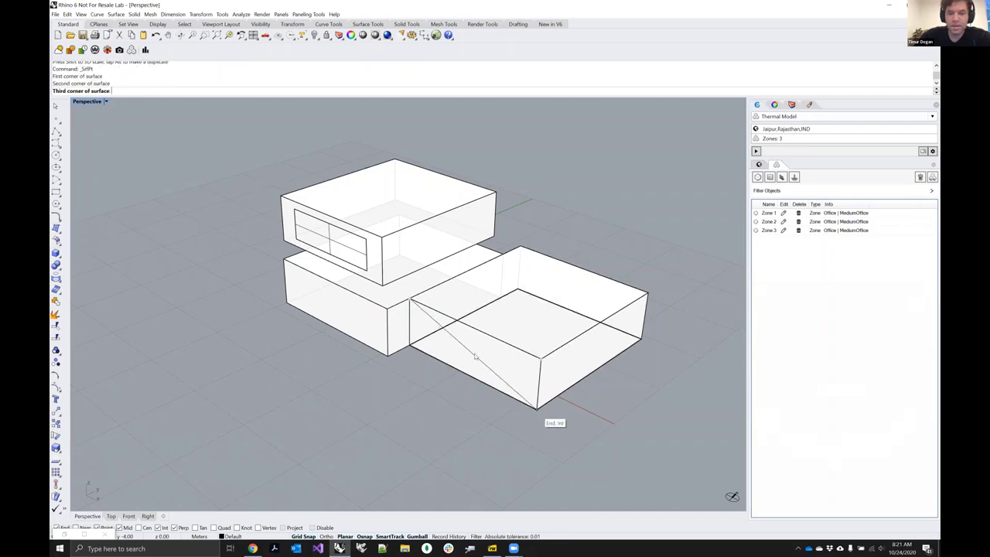
click(537, 409)
click(409, 345)
click(471, 376)
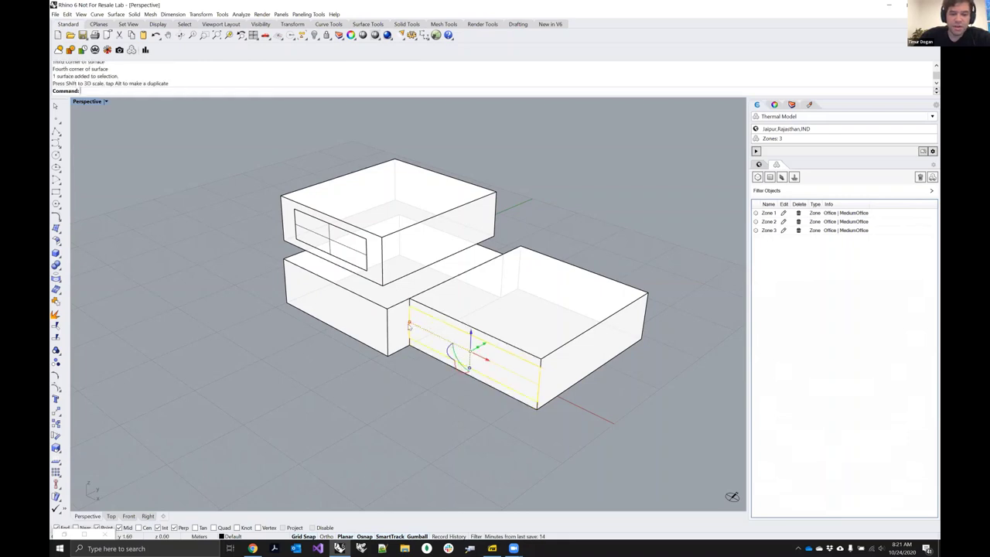
Step: Start window creation from both pane surfaces and open an enlarged list of glazing constructions
click(334, 244)
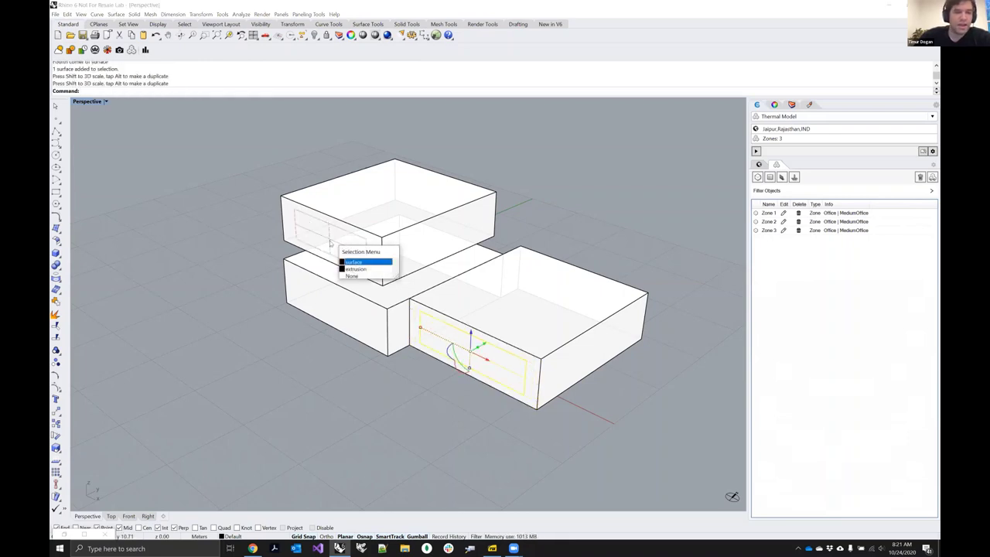
click(363, 262)
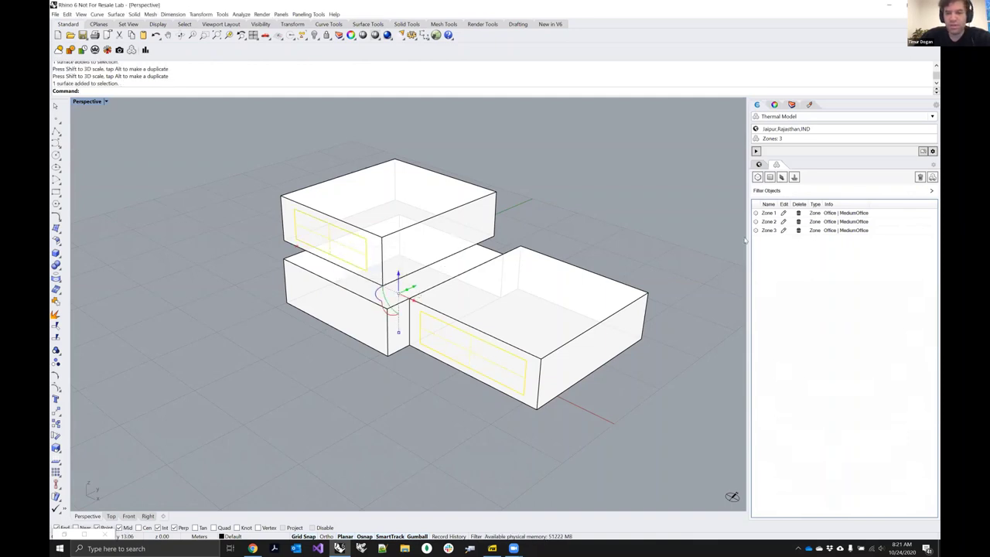
right_drag(418, 294, 775, 178)
right_drag(449, 251, 410, 292)
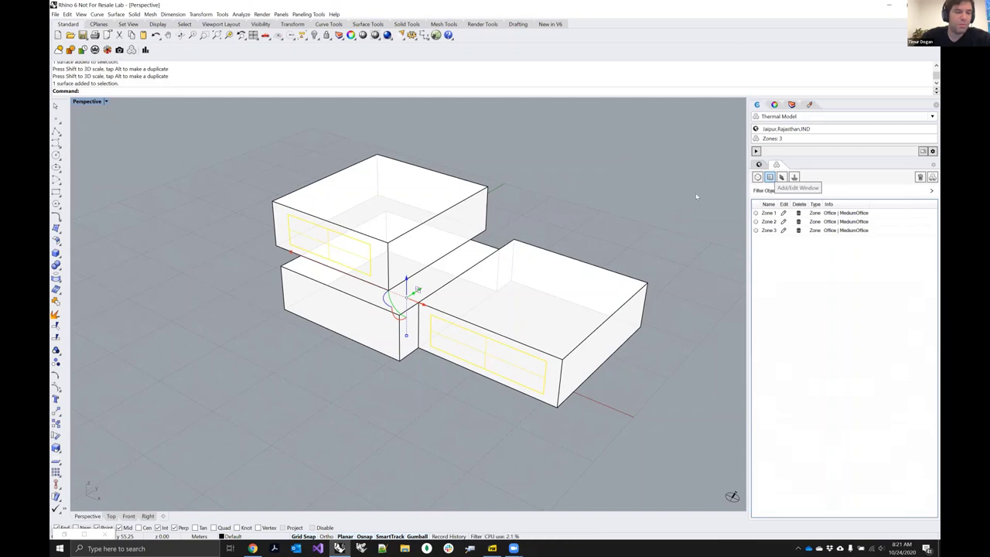
click(769, 178)
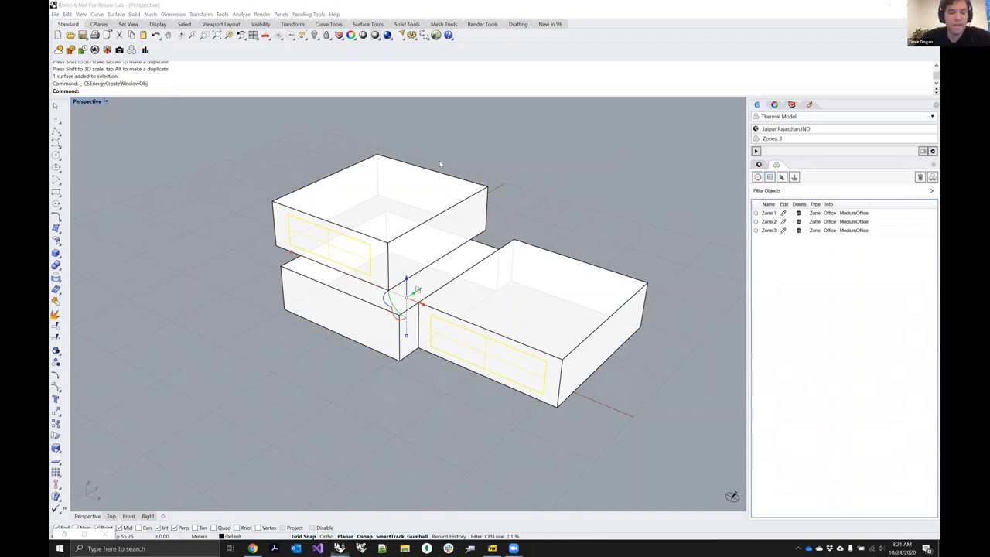
click(446, 184)
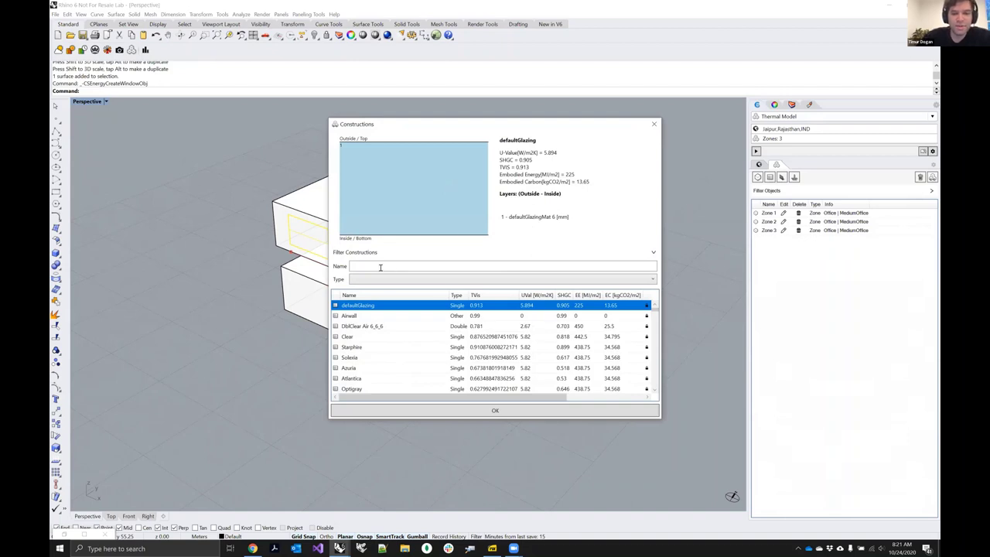
drag(390, 127, 380, 119)
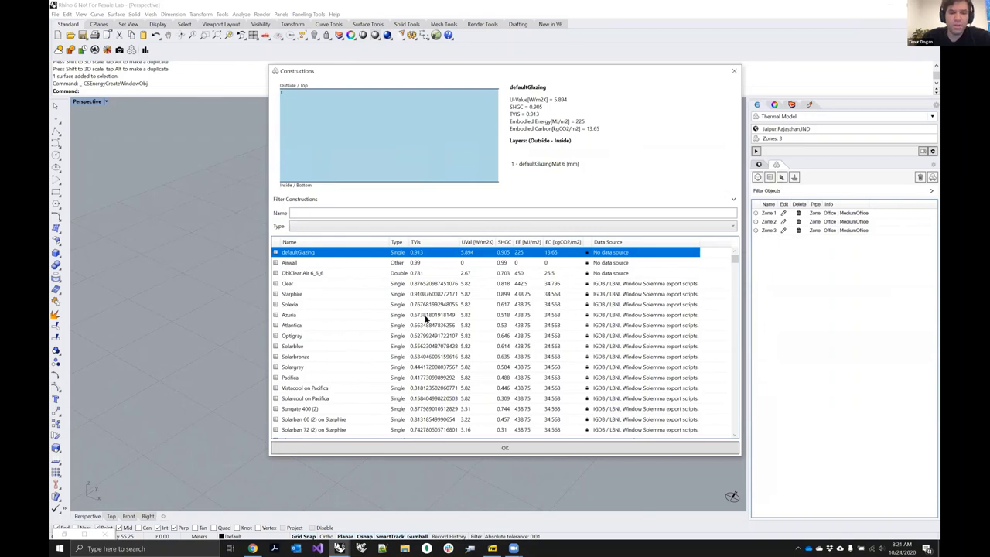
Step: Browse the glazing constructions, filter them to the Double type and sort them by ascending SHGC
scroll(423, 319, down, 10)
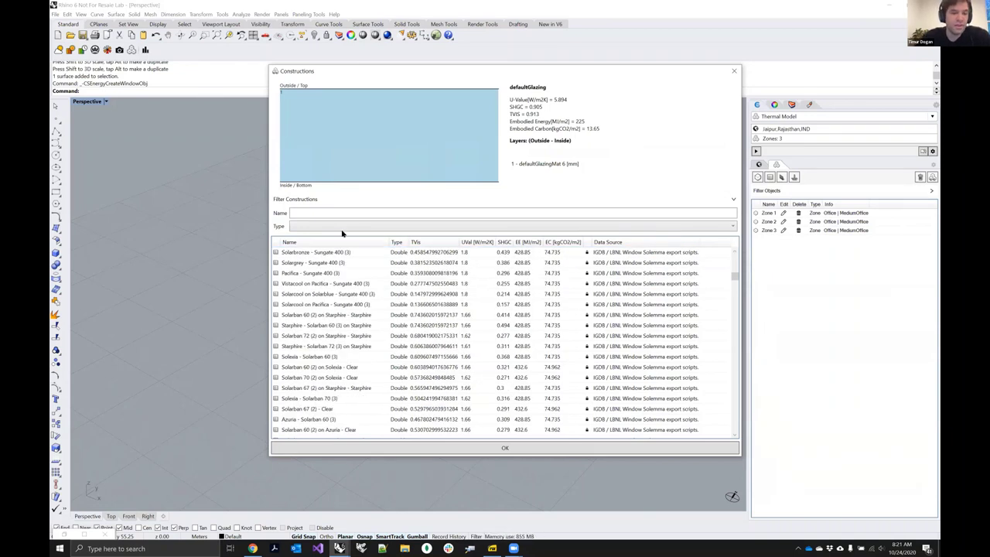
scroll(348, 263, down, 5)
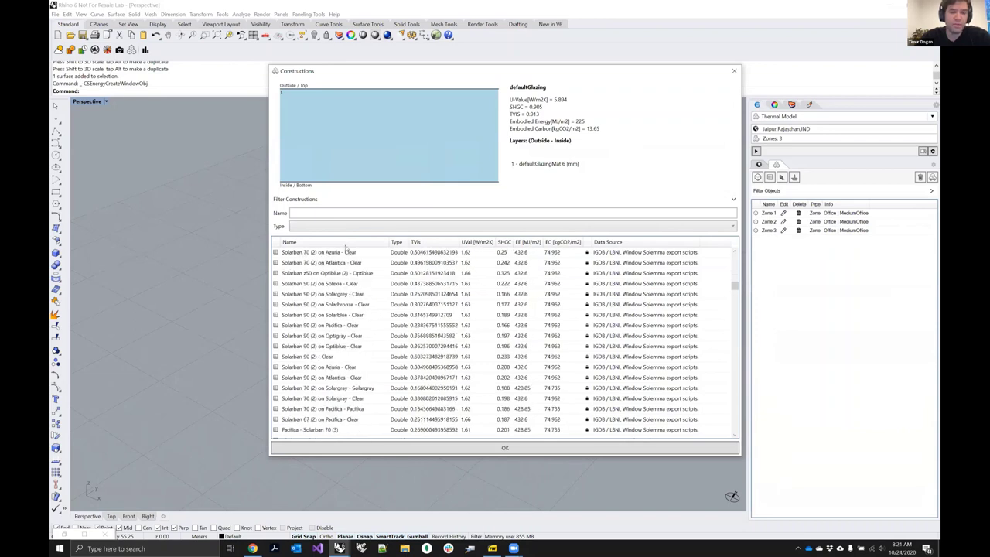
scroll(341, 250, up, 10)
click(341, 226)
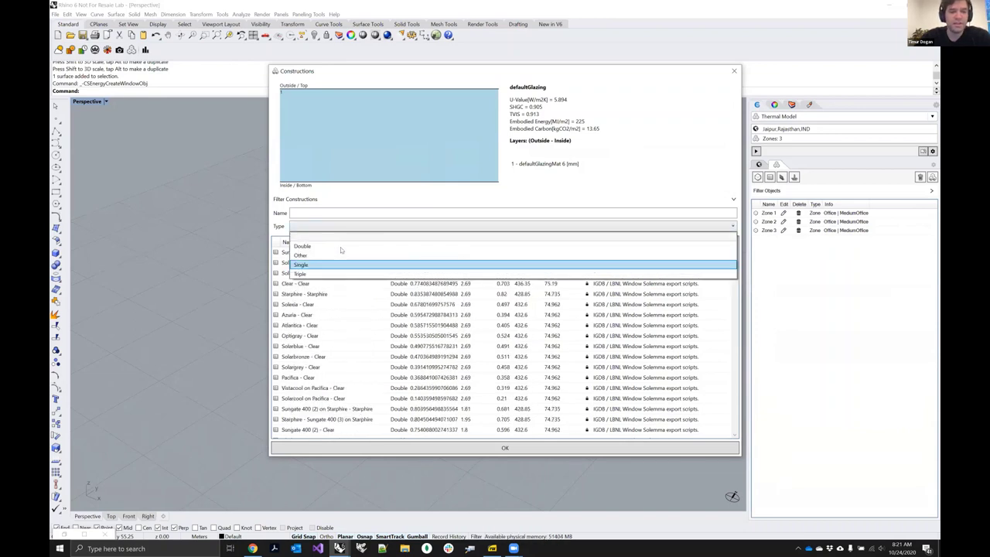
click(539, 246)
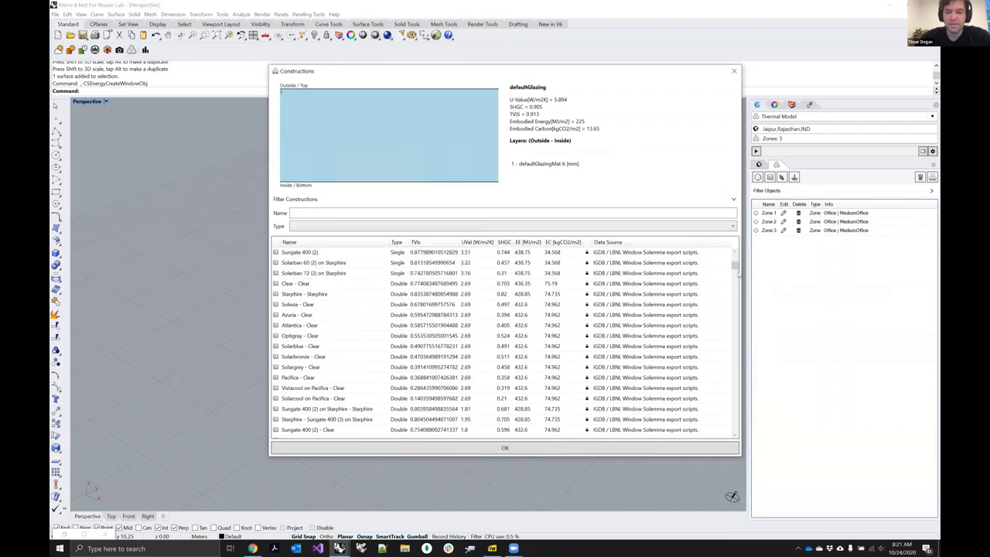
scroll(525, 244, up, 1)
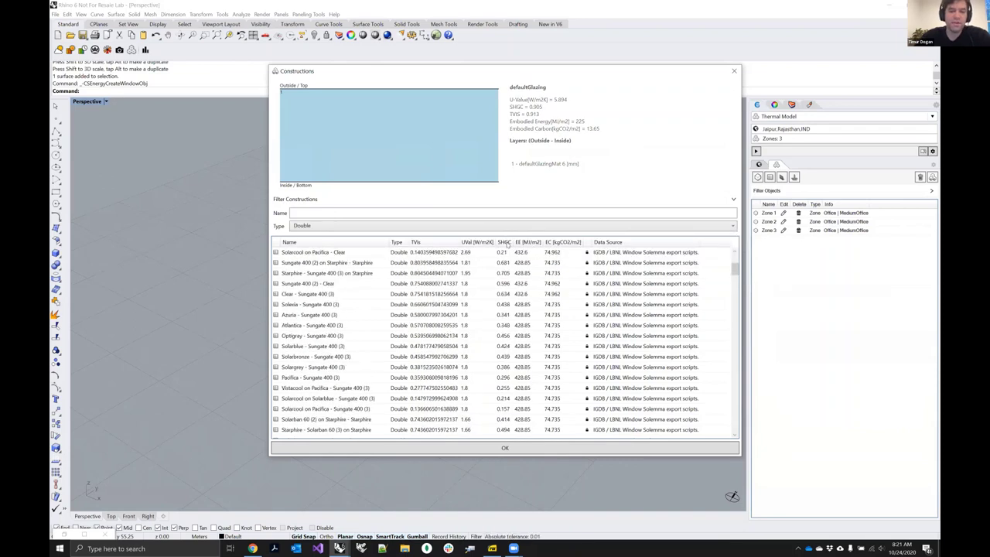
scroll(507, 242, up, 4)
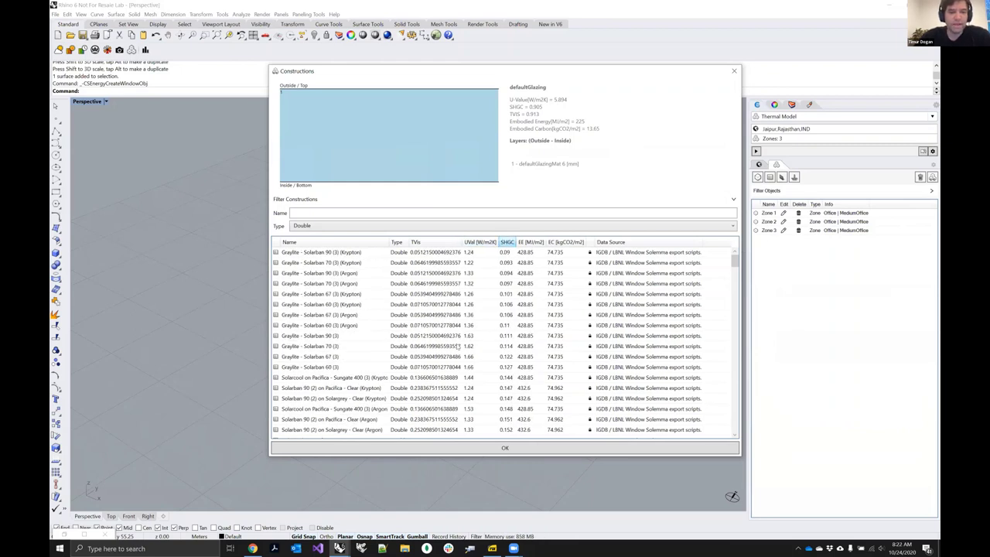
Step: Create external windows from both surfaces using the Graylite - Solarban 90 (3) (Krypton) glazing, with frame and shading system off
click(357, 252)
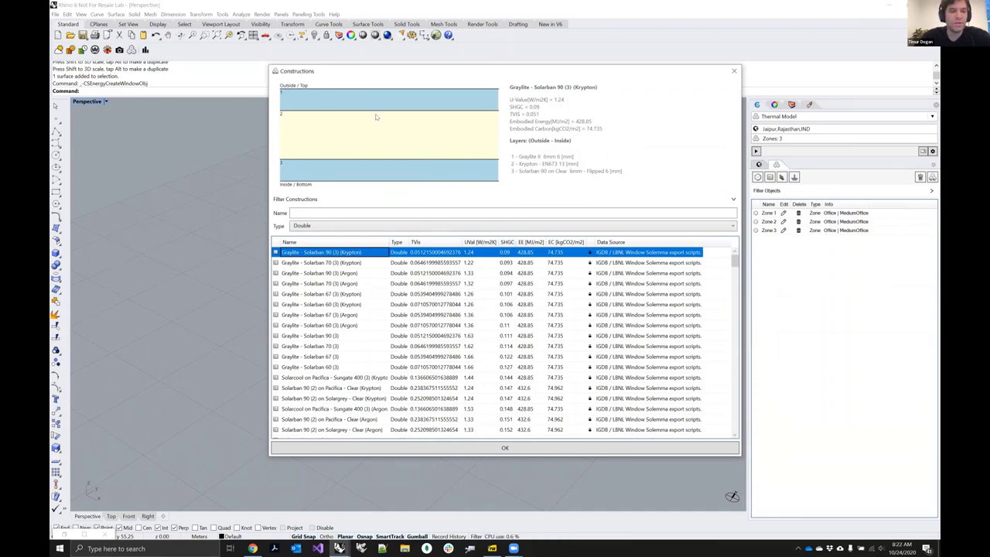
click(469, 450)
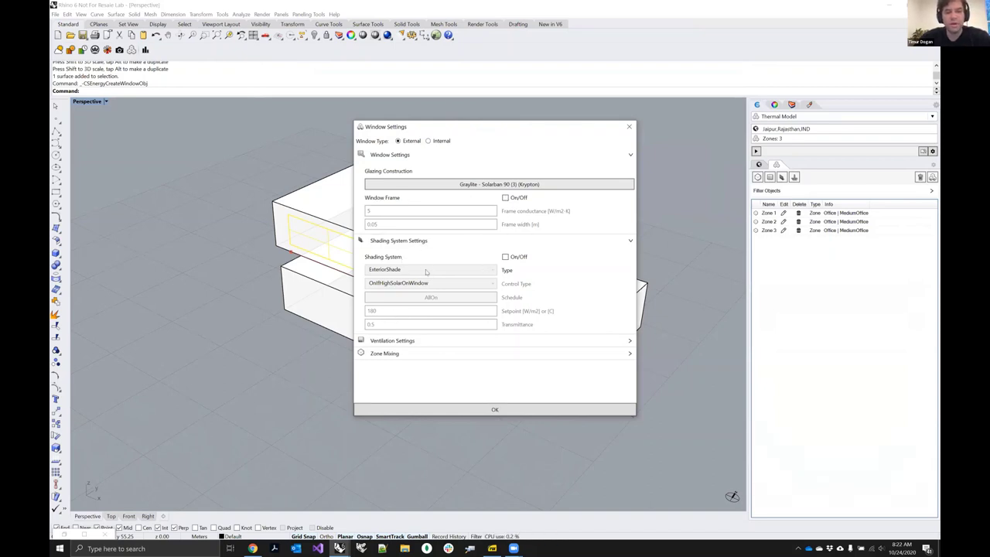
click(428, 408)
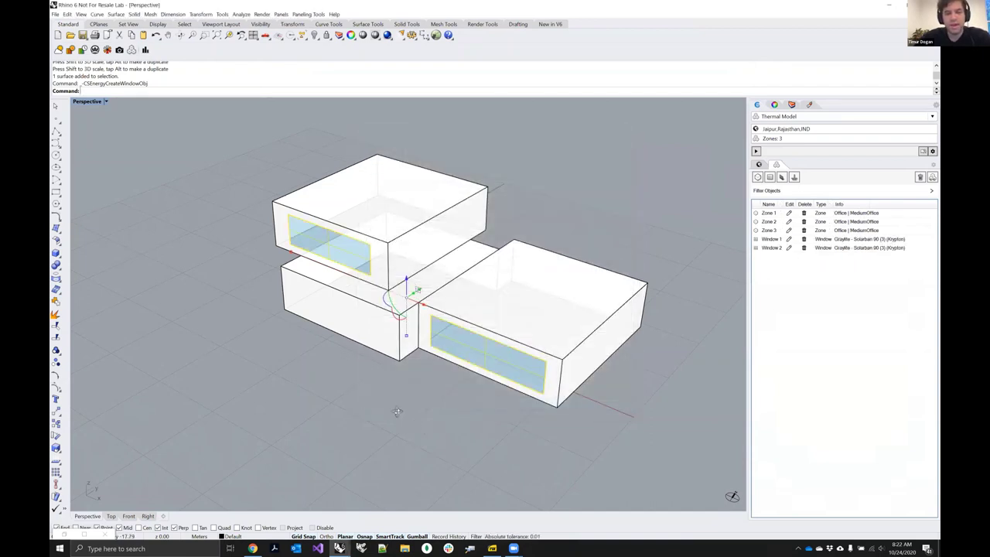
right_drag(418, 417, 417, 361)
click(414, 369)
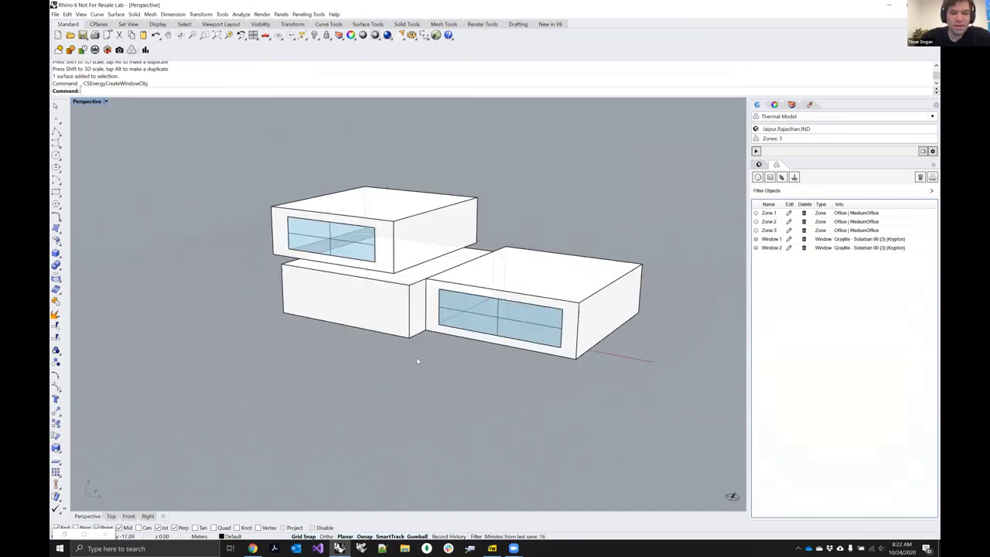
Step: Try sliding the upper box's window horizontally past the edge of its wall and examine how it is handled
shift+right_drag(330, 244, 337, 266)
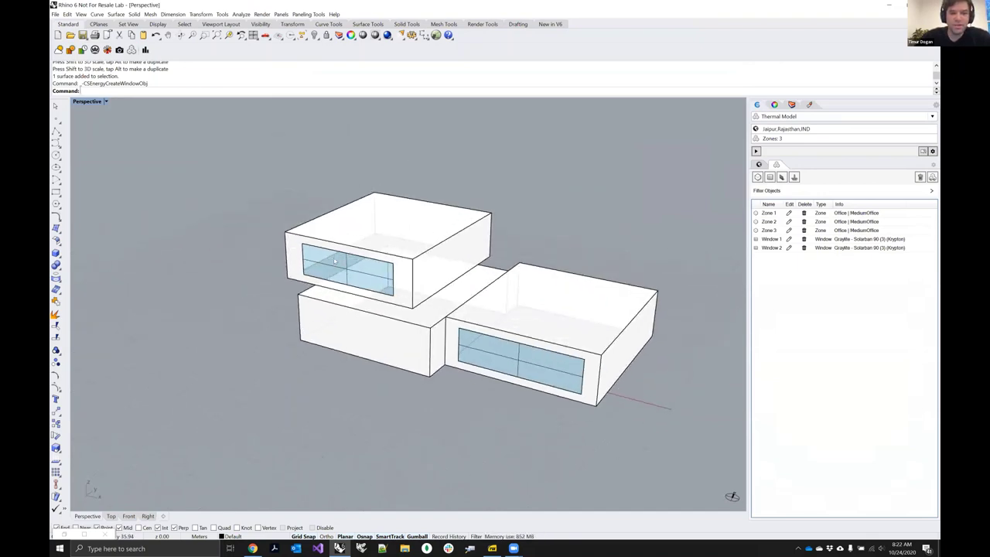
click(339, 269)
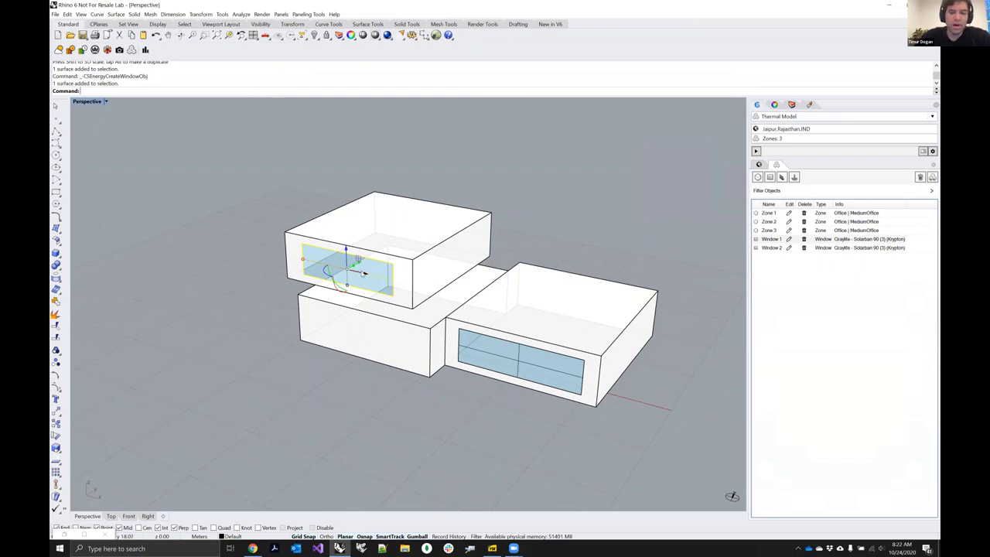
drag(358, 259, 335, 258)
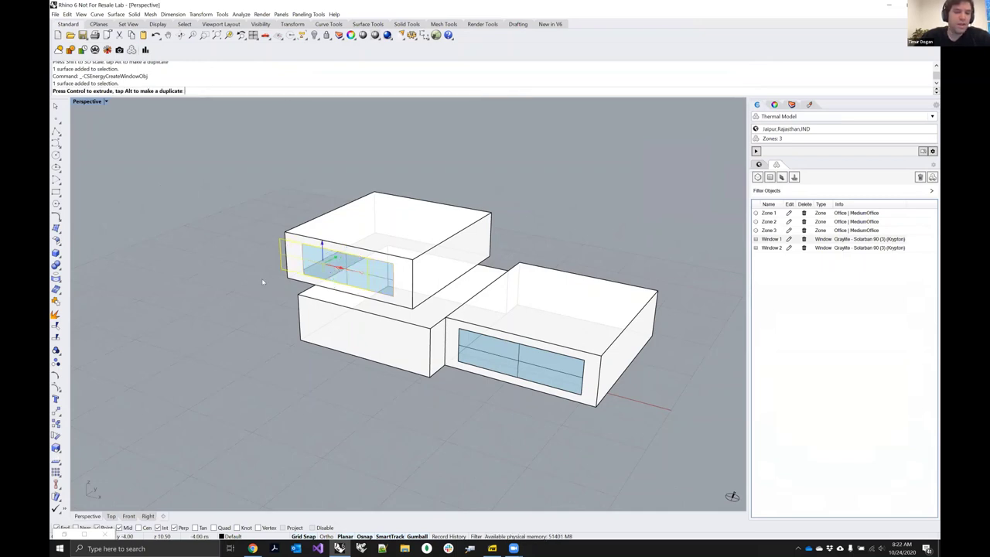
drag(263, 281, 256, 283)
right_drag(240, 333, 308, 365)
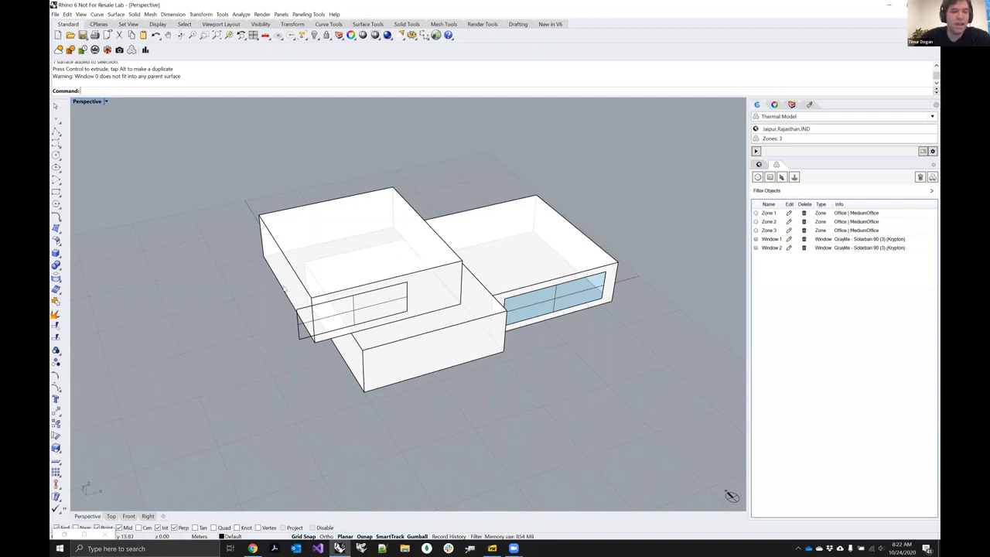
right_drag(296, 321, 320, 326)
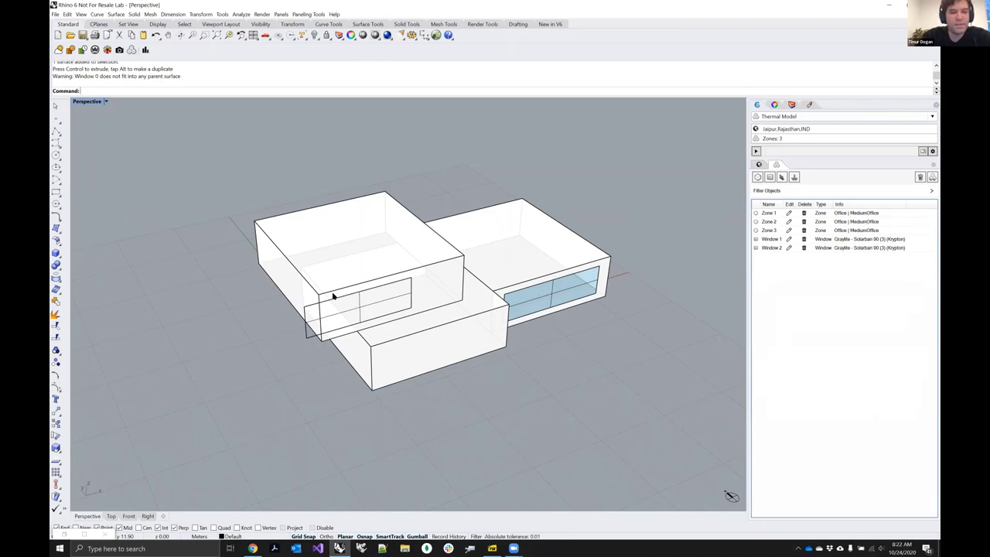
right_drag(405, 333, 362, 310)
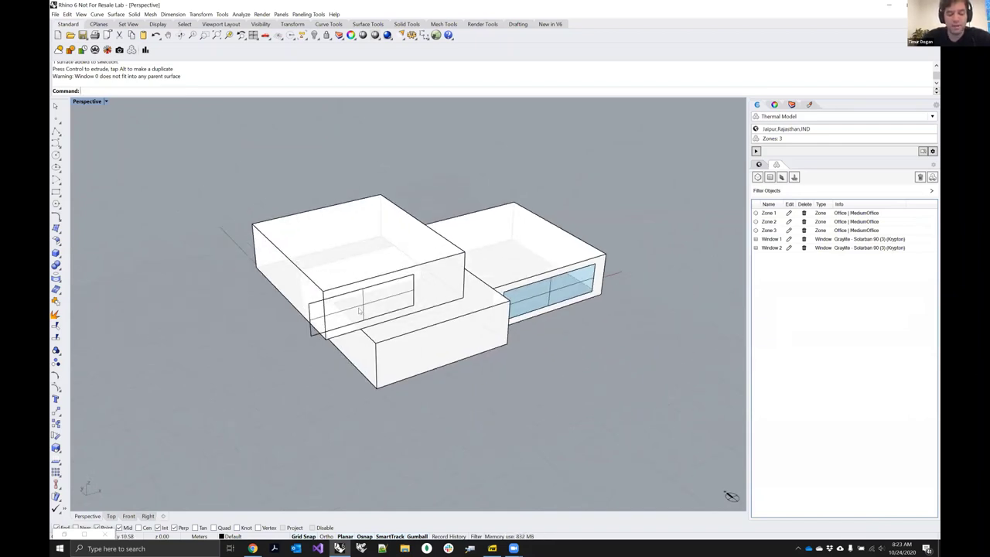
Step: Undo the last move of the upper box's window and deselect it
key(ctrl+z)
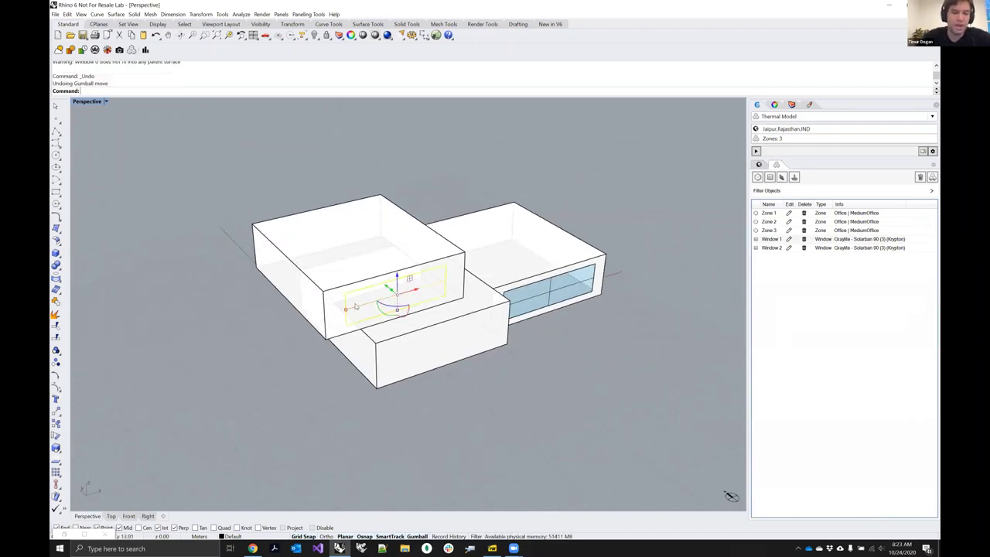
click(327, 407)
right_drag(520, 393, 479, 339)
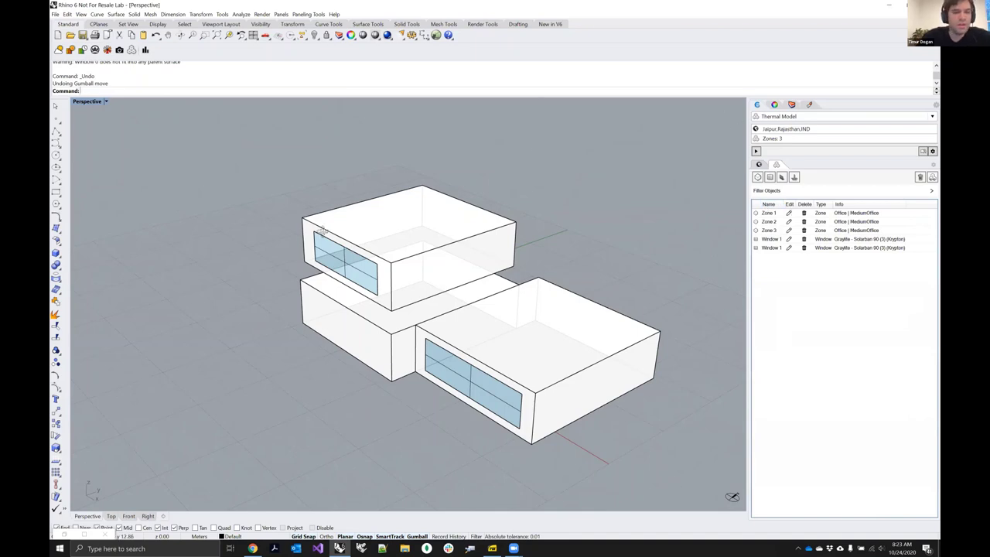
Step: Run the thermal model's energy simulation and move the results panel clear of the boxes
right_drag(379, 221, 358, 255)
right_drag(685, 170, 707, 189)
click(755, 150)
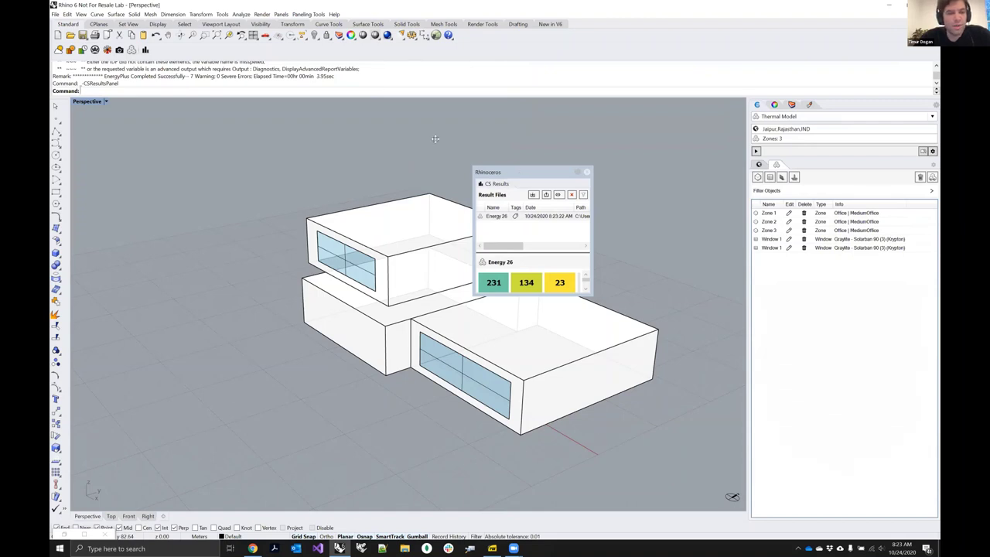
drag(515, 174, 377, 96)
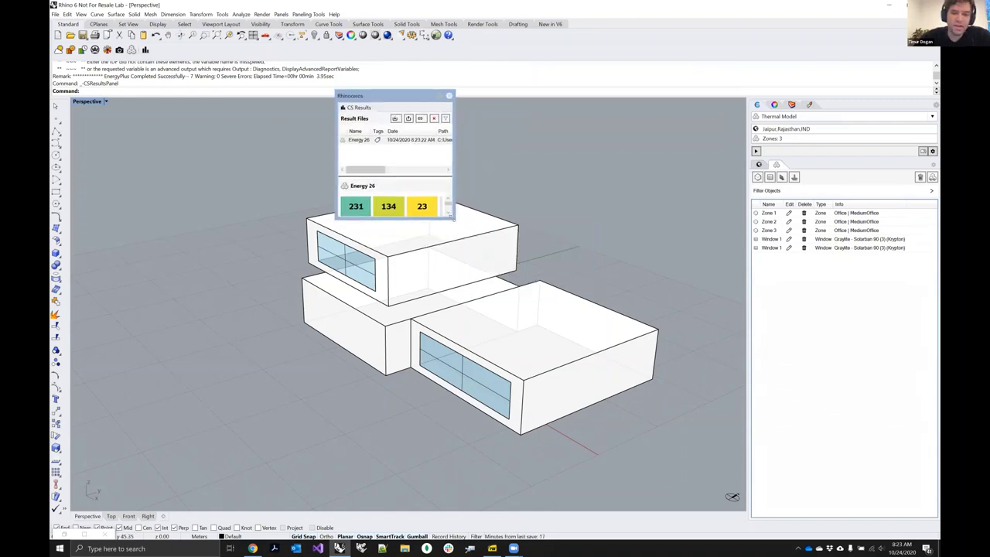
Step: Enlarge the simulation results panel, dock it with the other side panels and widen the docked area to fit its charts
drag(633, 488, 636, 488)
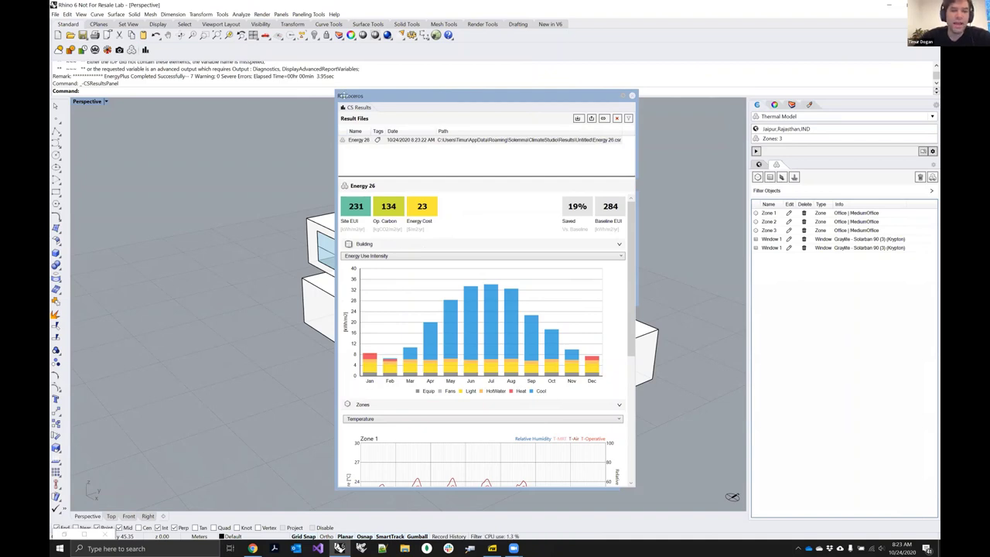
click(810, 105)
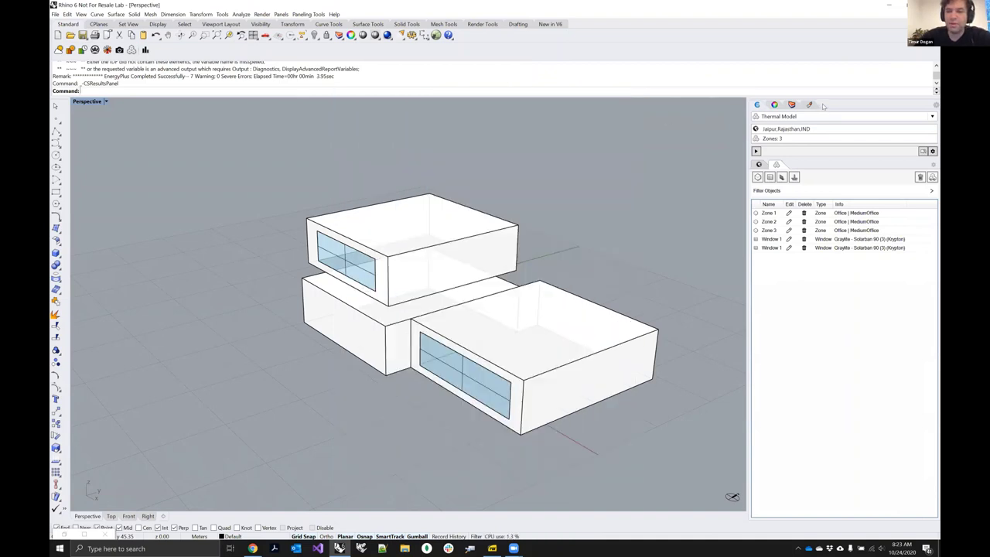
click(774, 105)
mouse_move(776, 108)
mouse_down()
mouse_move(826, 107)
mouse_move(777, 108)
mouse_up()
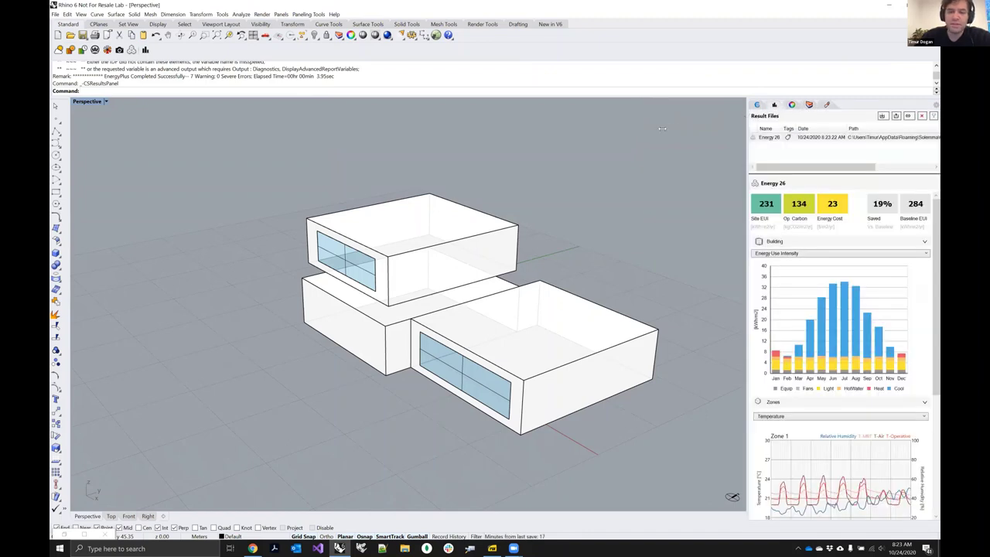
drag(662, 129, 625, 141)
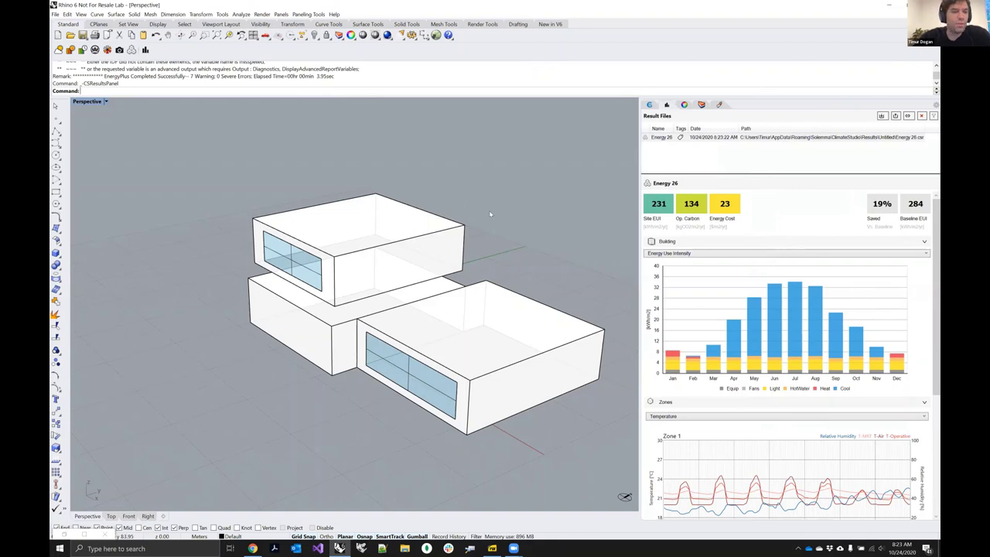
right_drag(418, 280, 364, 322)
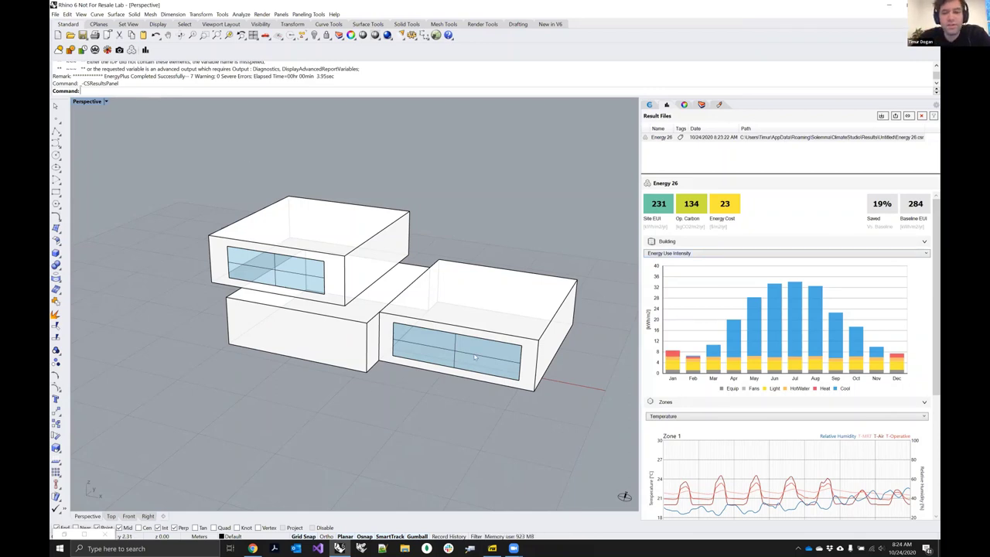
Step: Examine the building-level charts for Energy Use Intensity, Energy Use, Zone Temperature Curves and Energy Flows in turn
scroll(783, 308, down, 1)
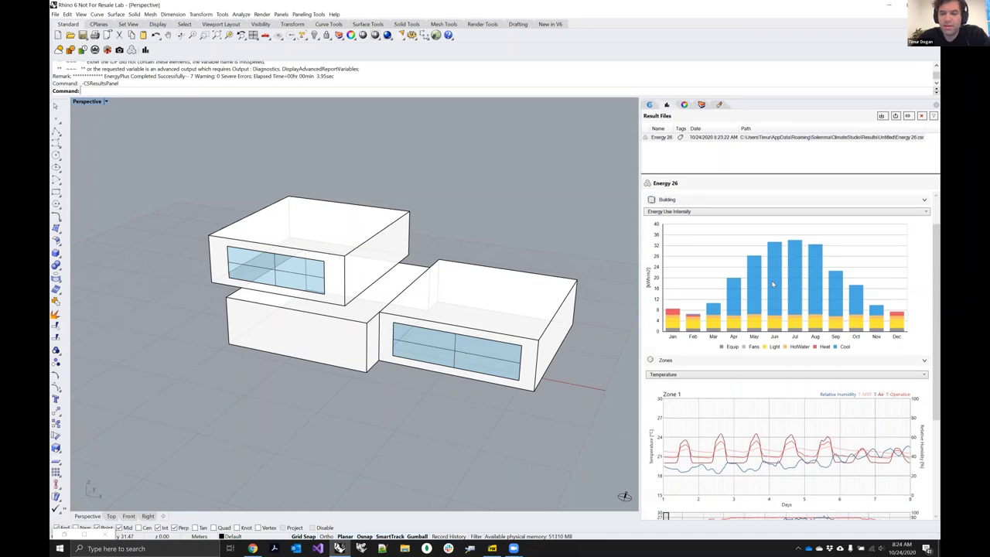
click(723, 211)
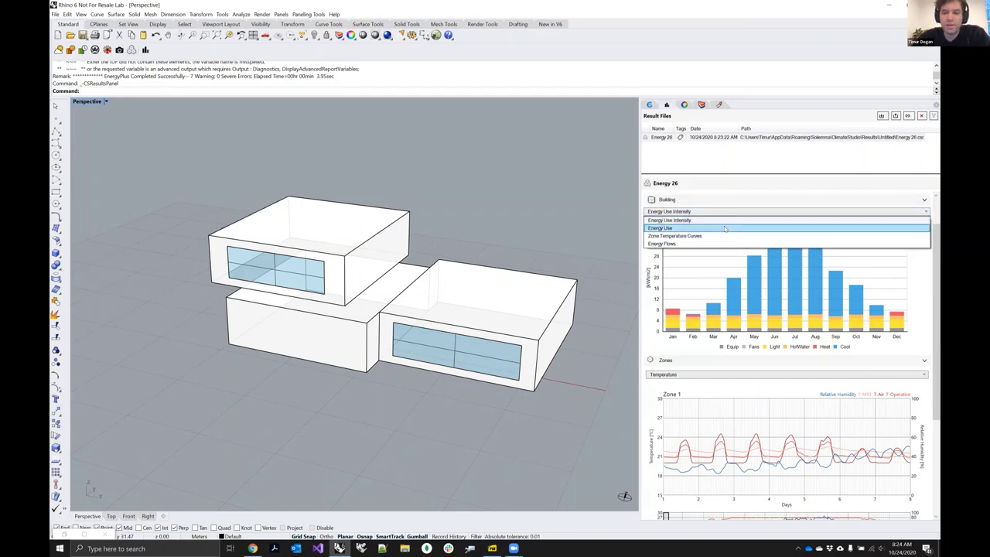
click(708, 217)
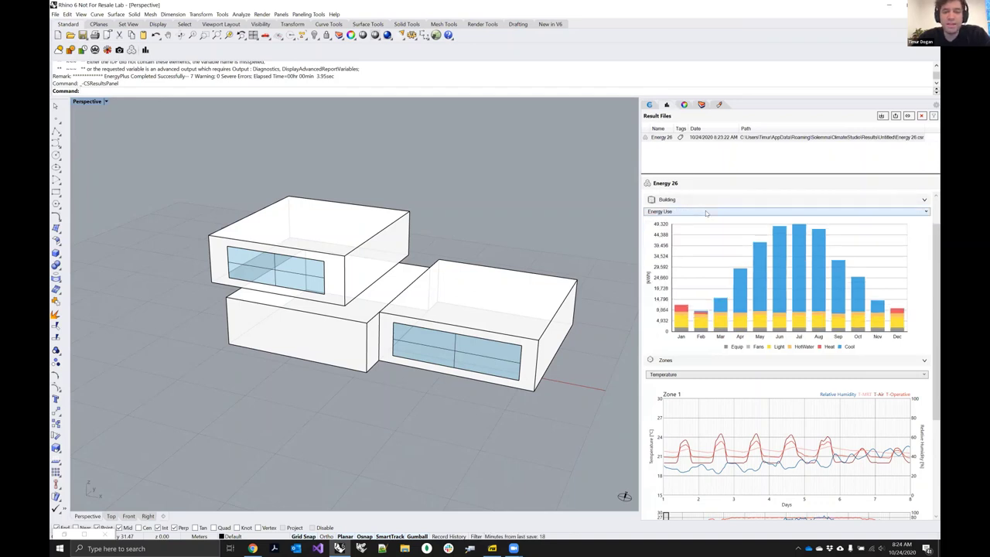
click(706, 212)
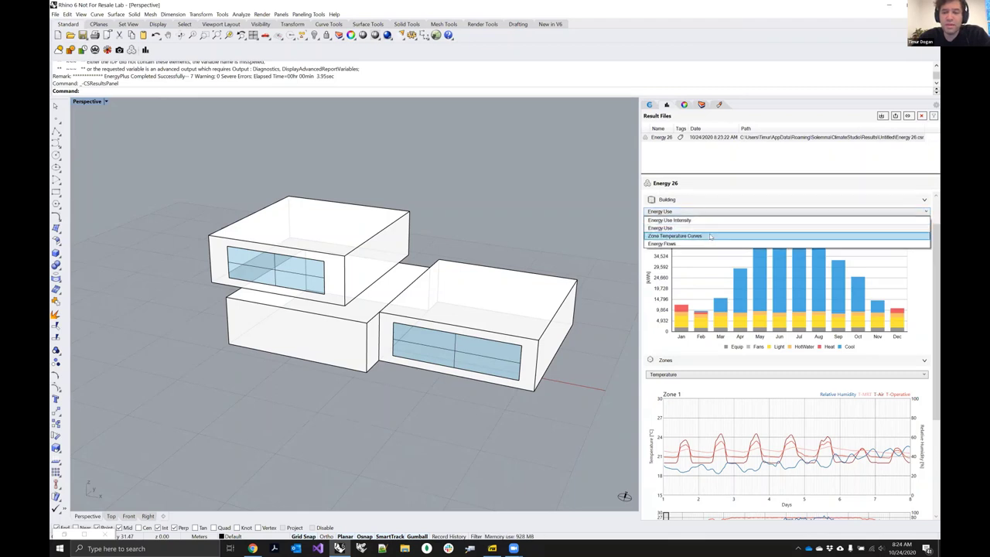
click(707, 235)
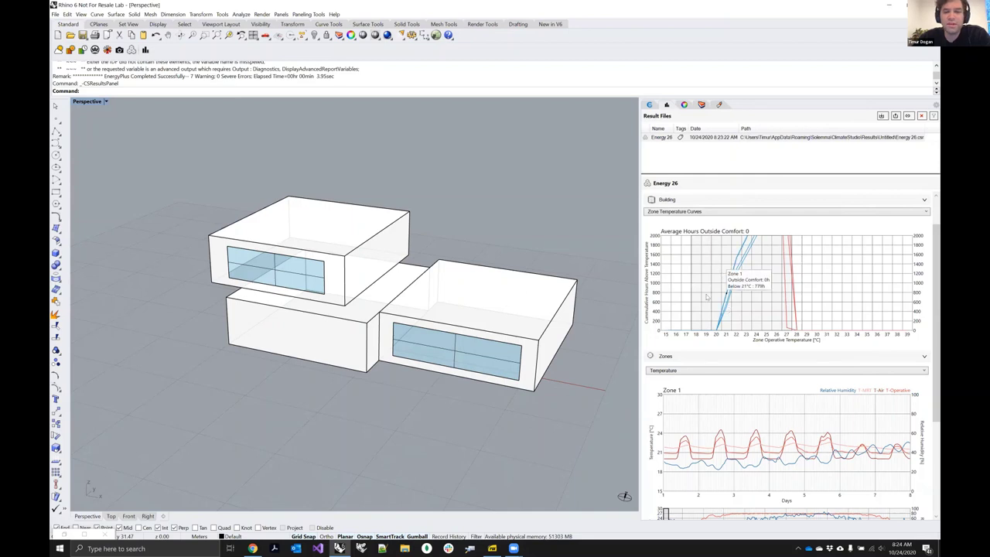
click(731, 211)
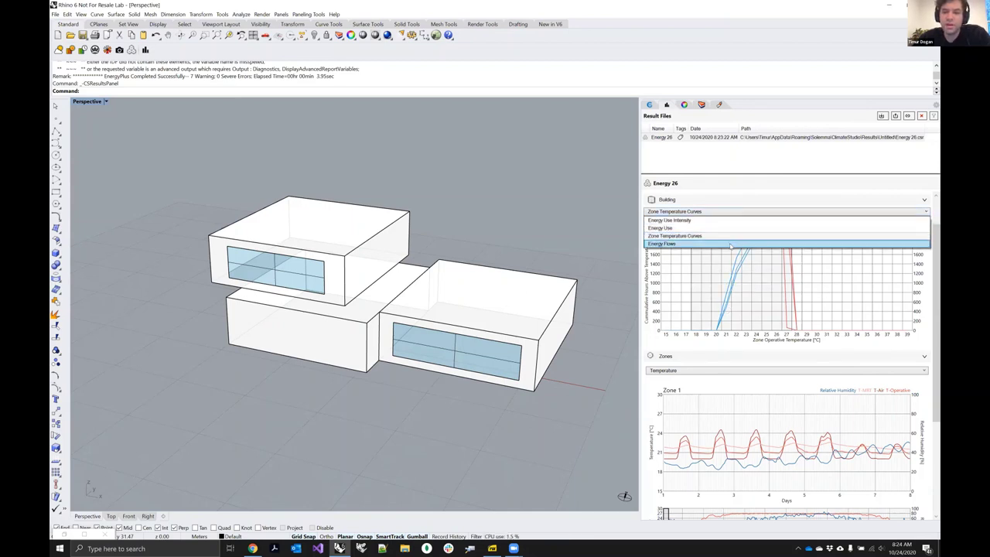
click(730, 244)
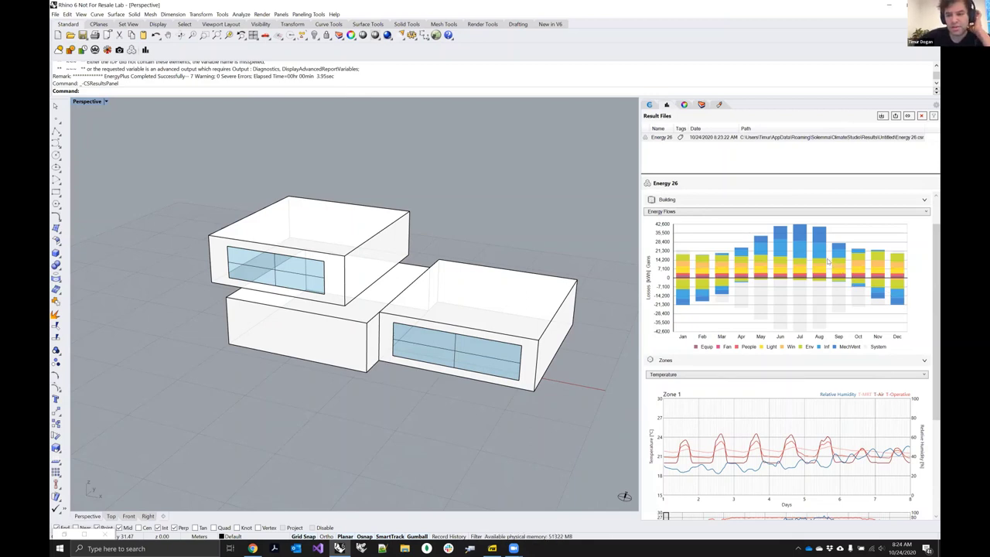
Step: Collapse the building results and compare the temperature charts of Zone 1 and Zone 2
click(701, 201)
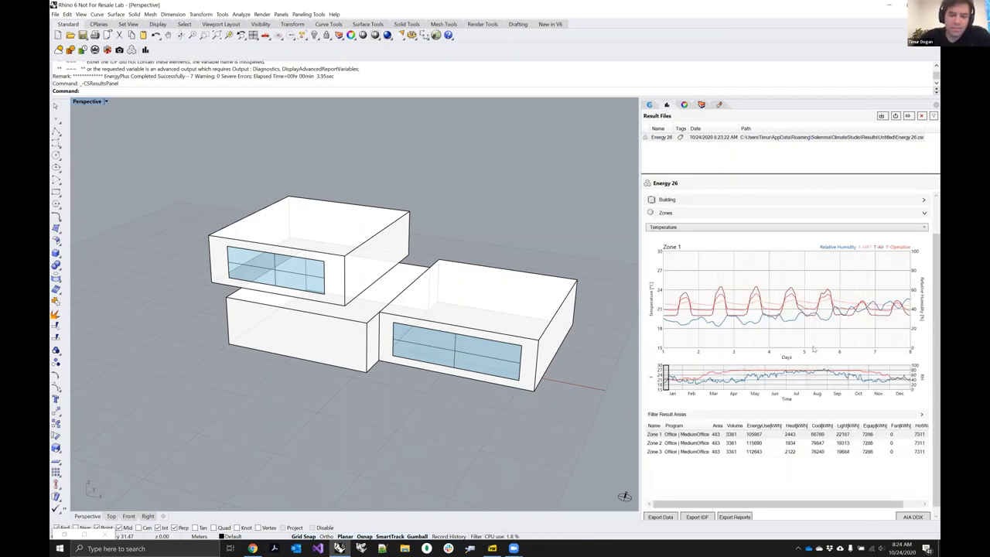
mouse_move(774, 329)
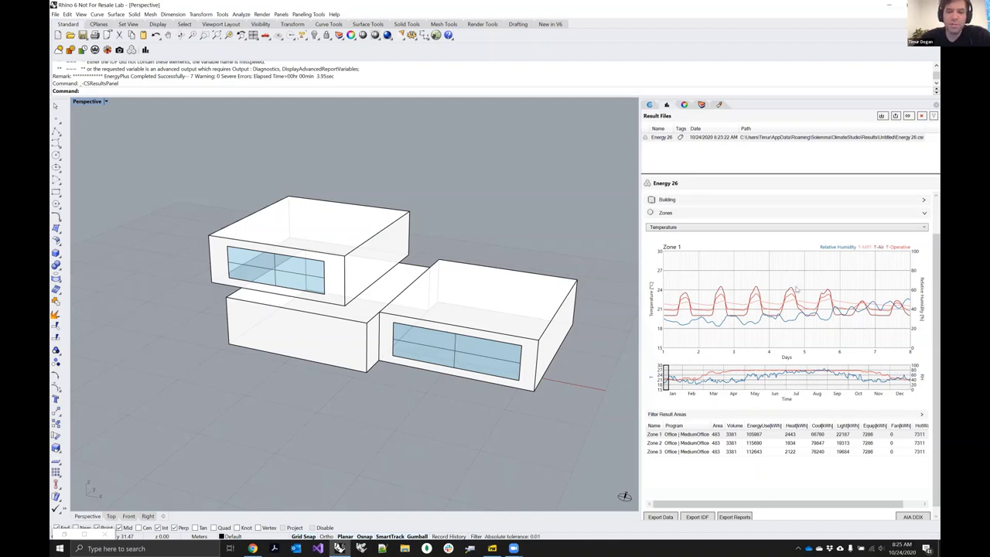
mouse_move(667, 371)
mouse_down()
mouse_move(803, 367)
mouse_move(665, 379)
mouse_up()
click(662, 436)
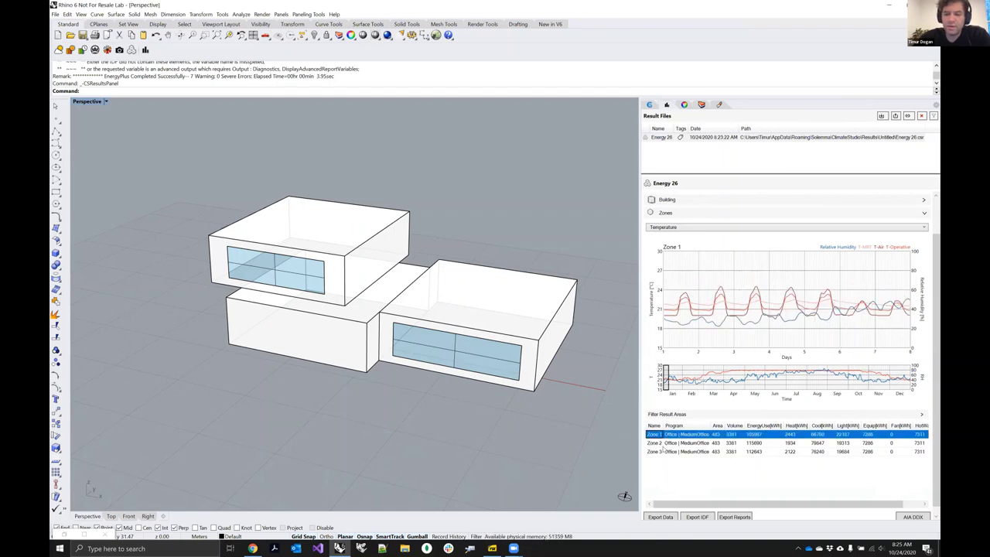
click(662, 447)
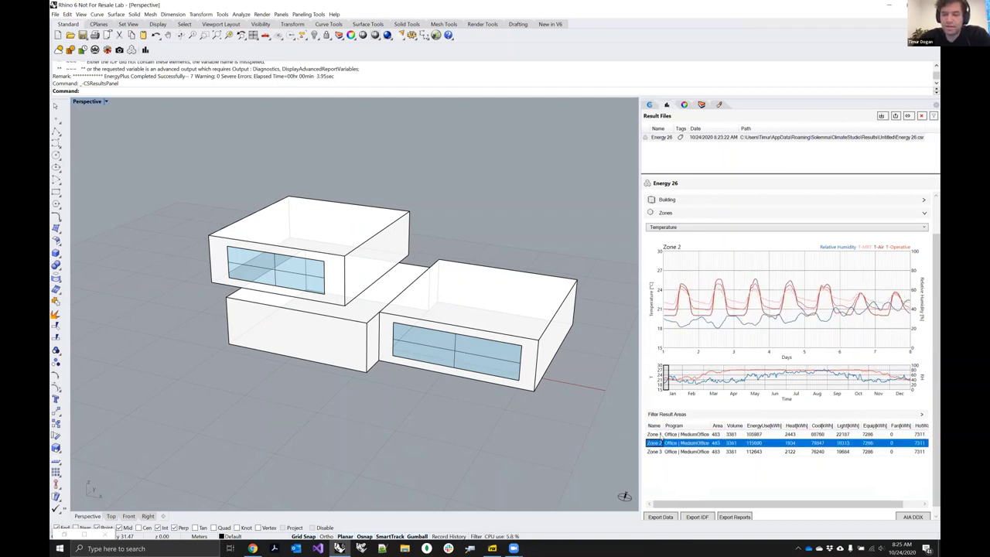
click(662, 434)
Step: Shift the zone chart's time window to days 52 to 59 and compare temperatures across Zones 1, 2 and 3
drag(666, 376, 701, 376)
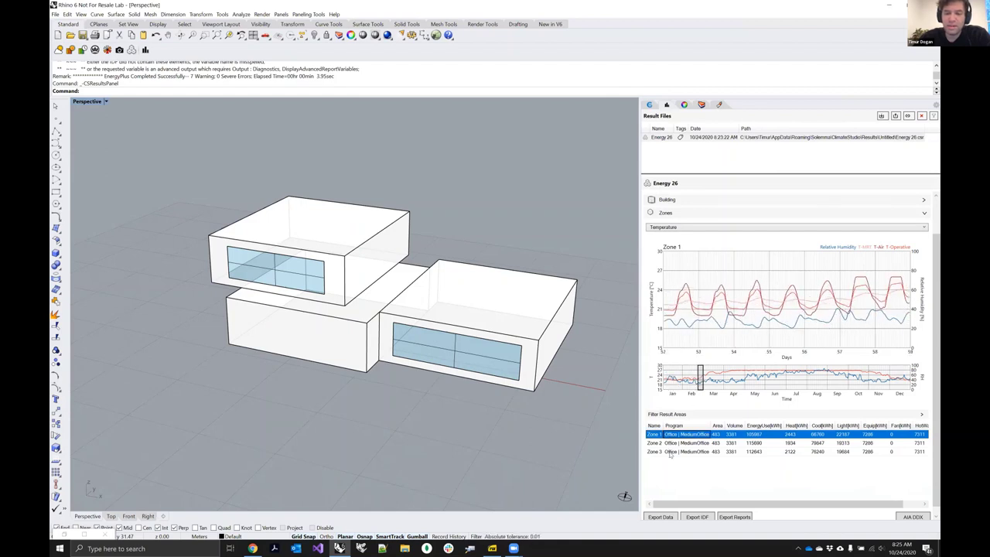
click(670, 443)
click(669, 451)
click(670, 443)
click(668, 435)
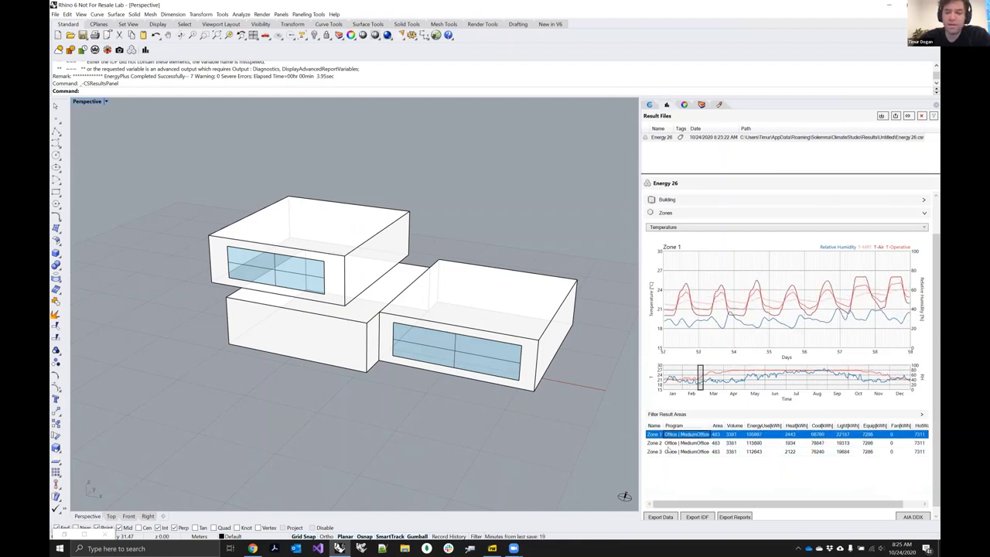
click(668, 443)
key(Down)
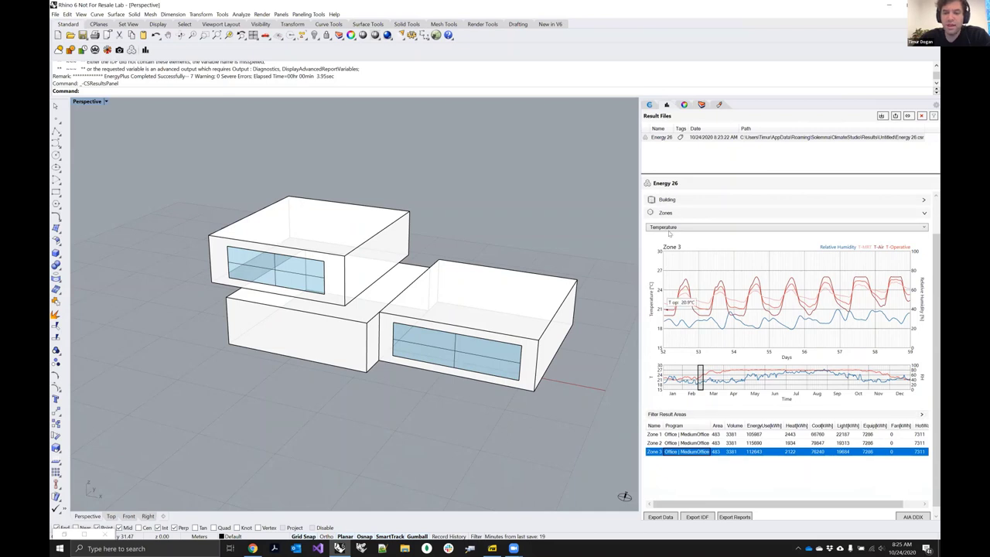
Step: Switch the Zone 3 chart to Energy flows and shift its time window to days 69 to 76
click(670, 228)
click(678, 240)
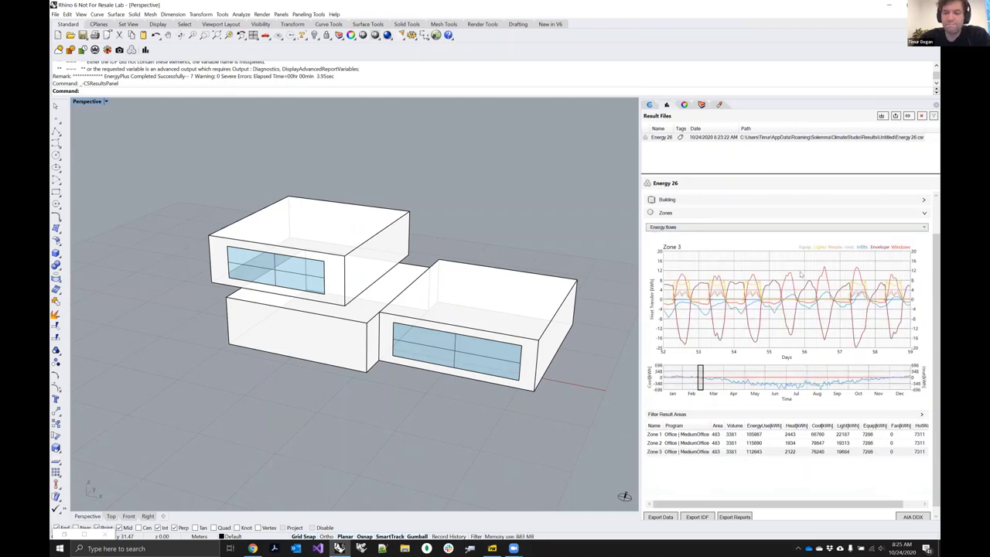
mouse_move(700, 378)
mouse_down()
mouse_move(754, 374)
mouse_move(708, 377)
mouse_up()
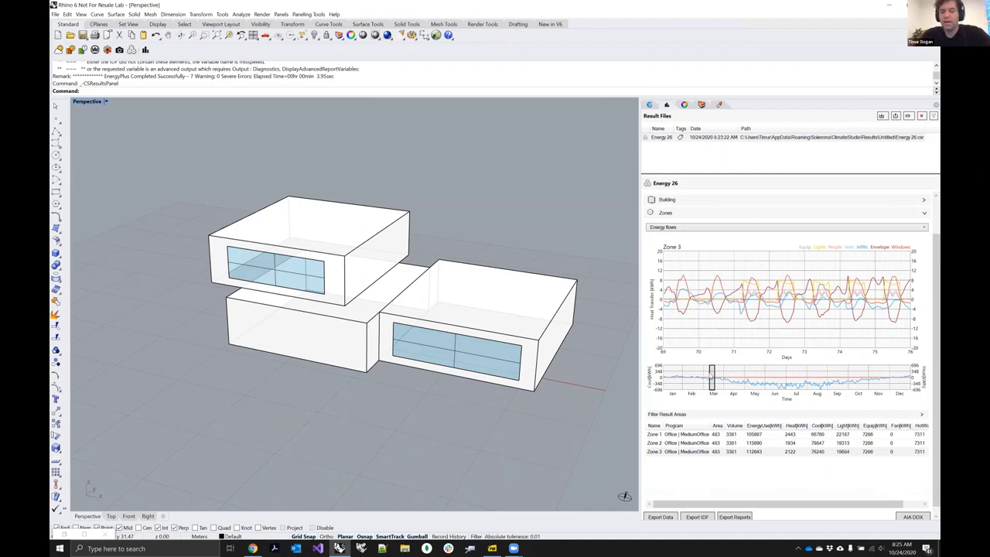
Step: Export the simulation's result data to the Desktop as test.csv
scroll(865, 455, down, 1)
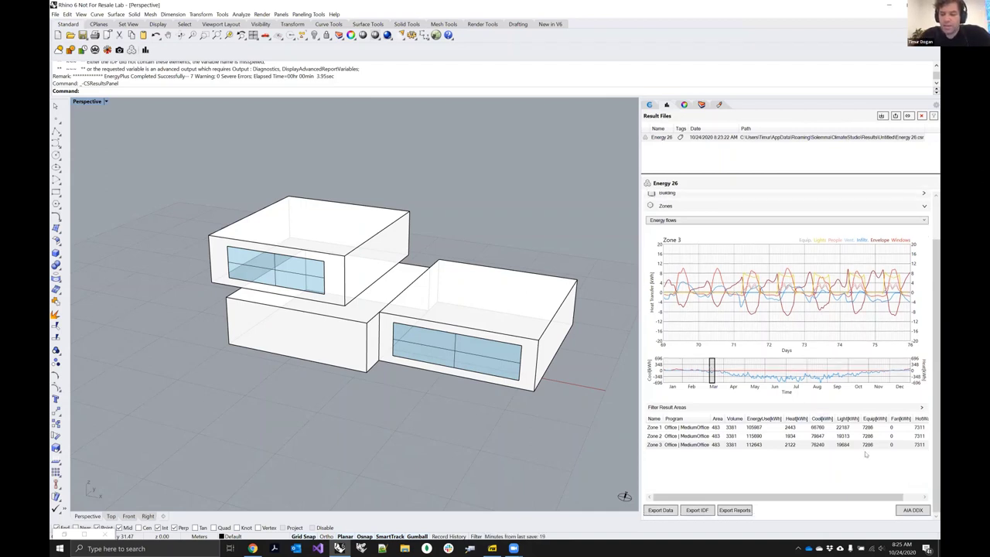
click(661, 510)
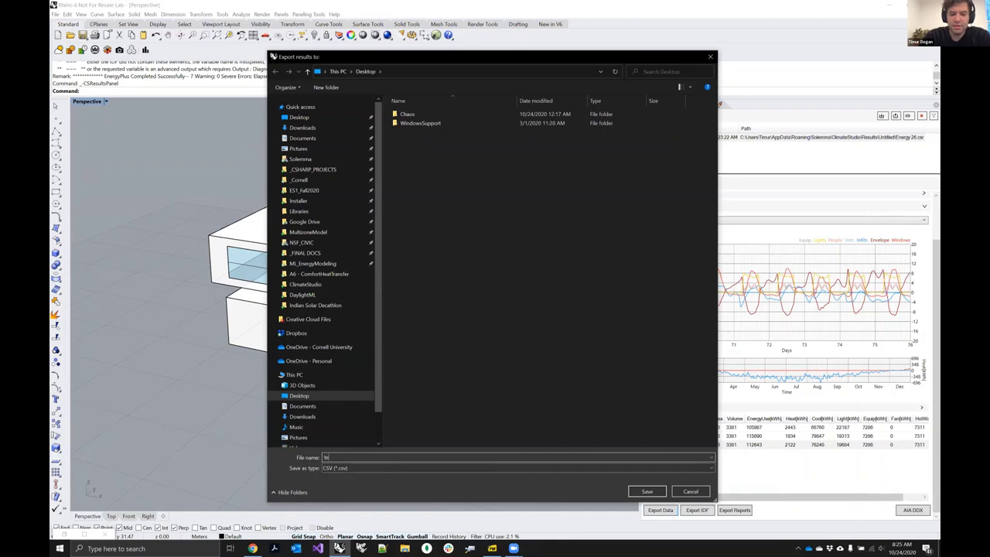
text(t.csv)
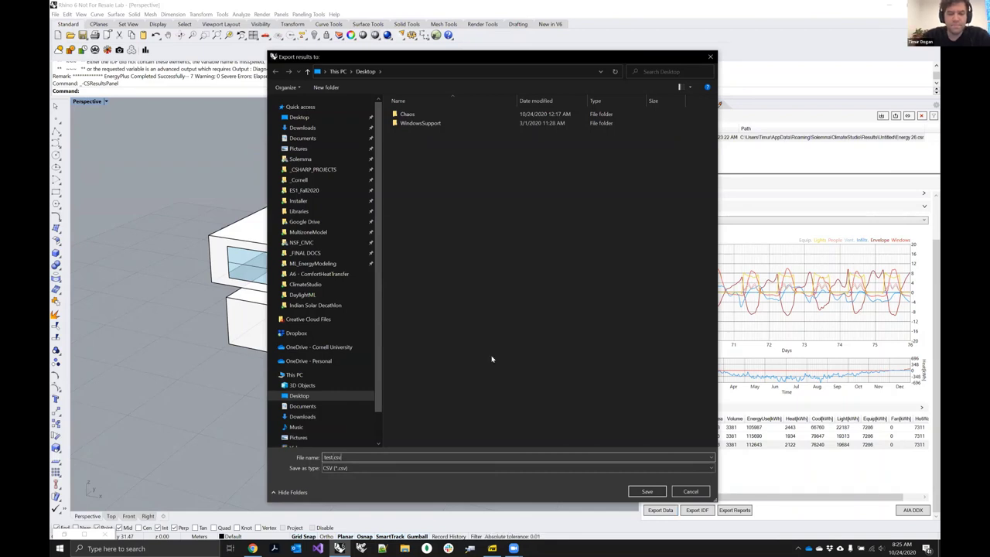
key(Return)
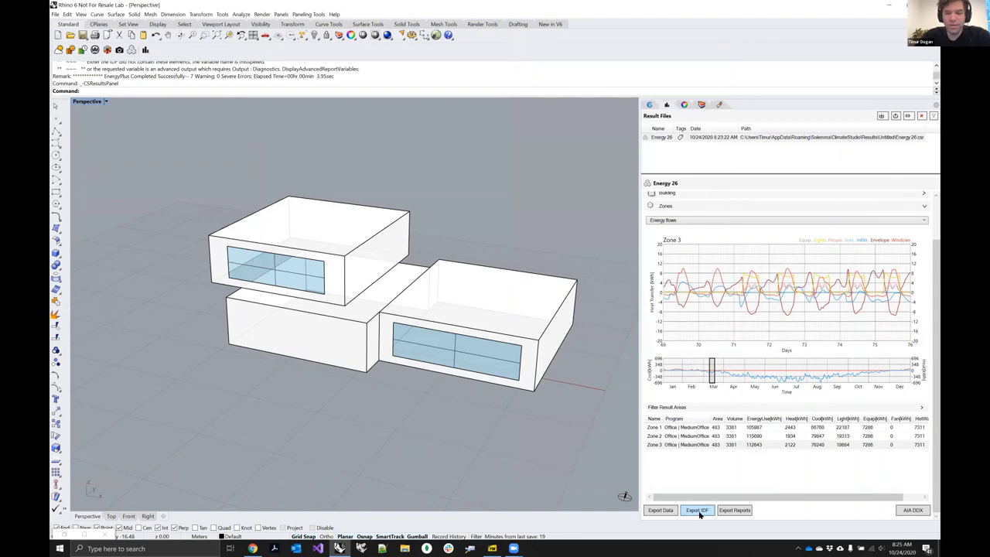
Step: Export the energy model's IDF file to the Desktop under the name test
click(699, 514)
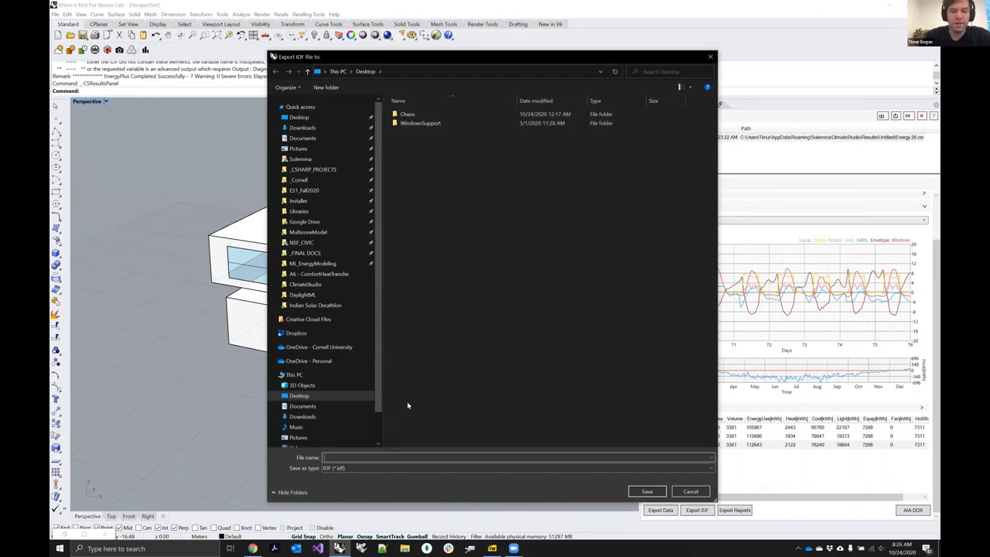
text(test)
key(Return)
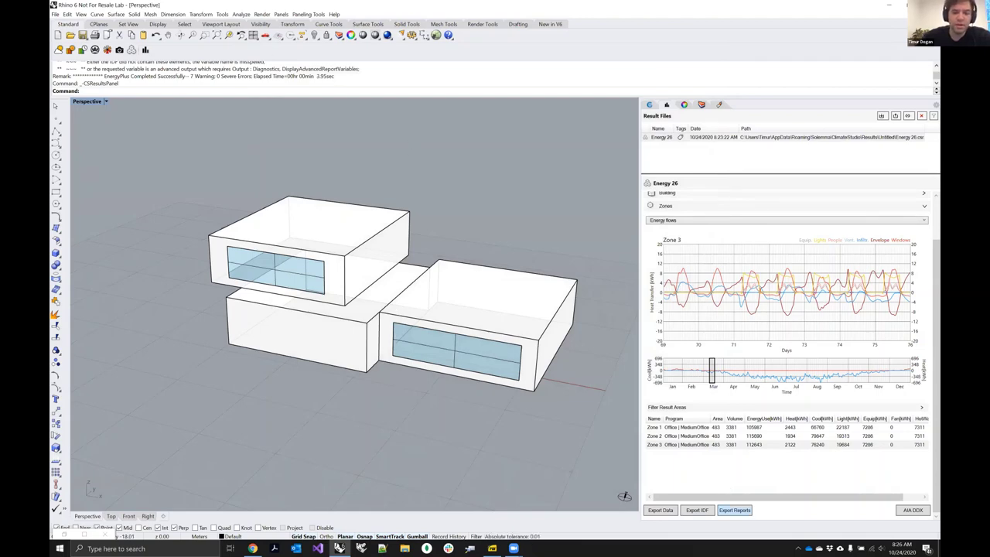
Step: Export the simulation report to the Desktop as report.csv
click(734, 509)
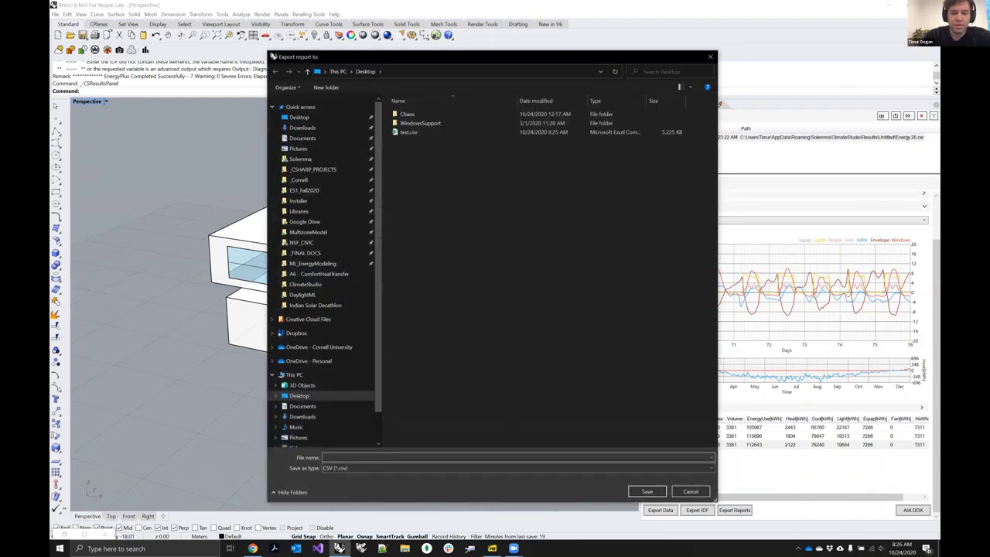
text(report)
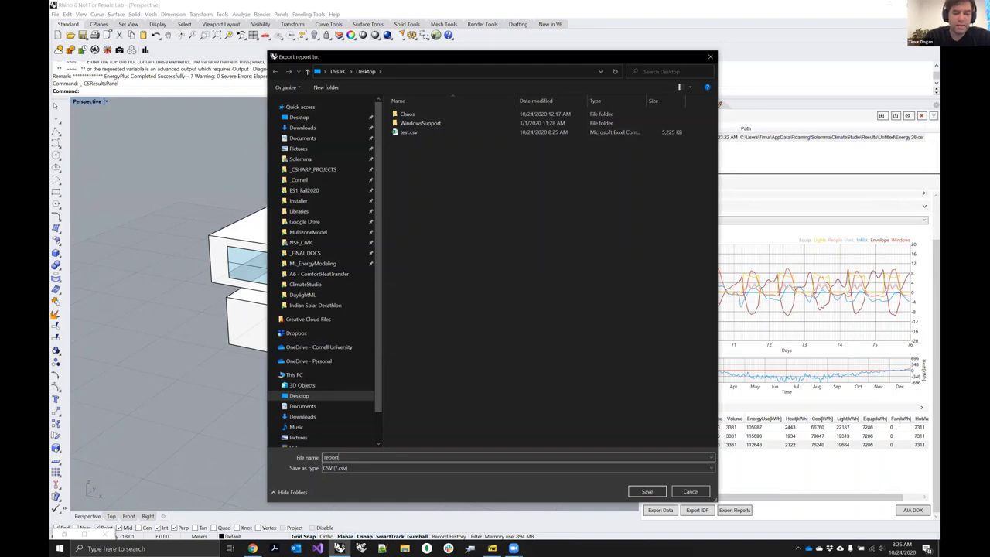
text(.csv)
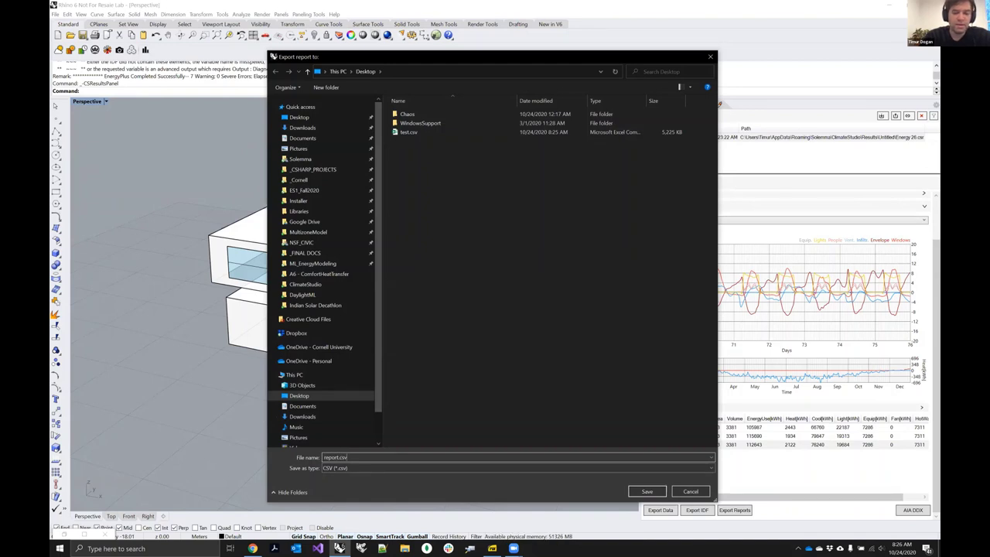
key(Return)
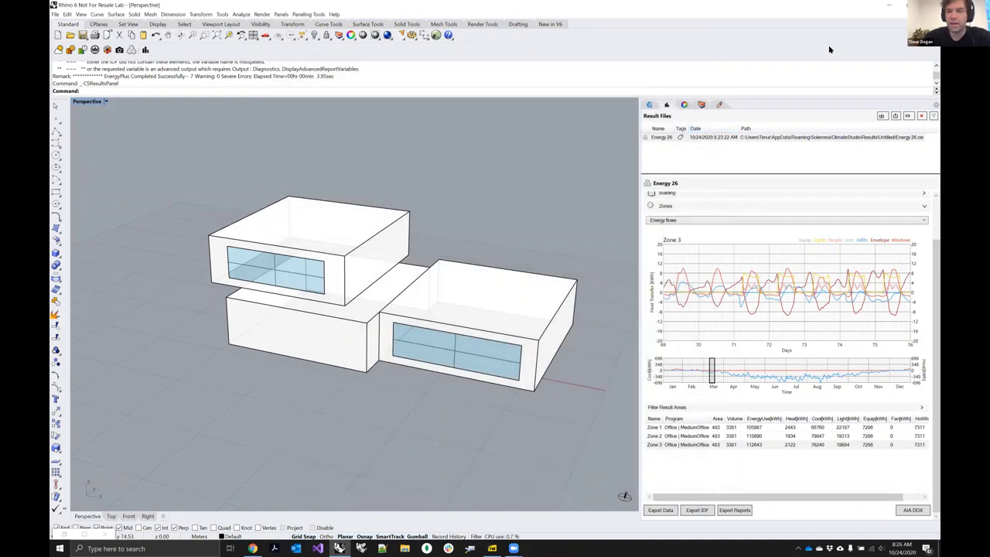
Step: Gather the exported test.csv, report.csv and test.idf files in the middle of the desktop, and open test.idf in Notepad++
click(669, 97)
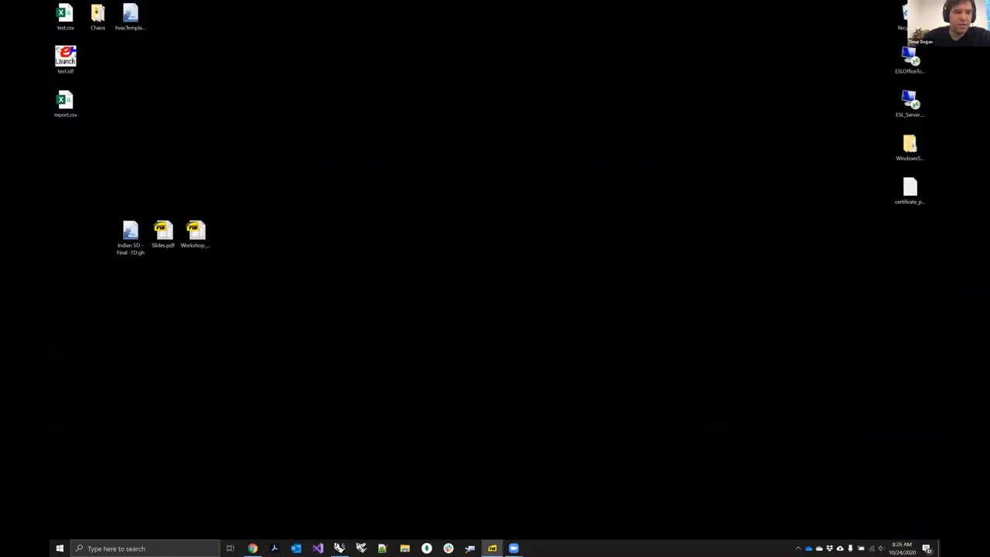
drag(65, 15, 487, 190)
drag(65, 102, 426, 200)
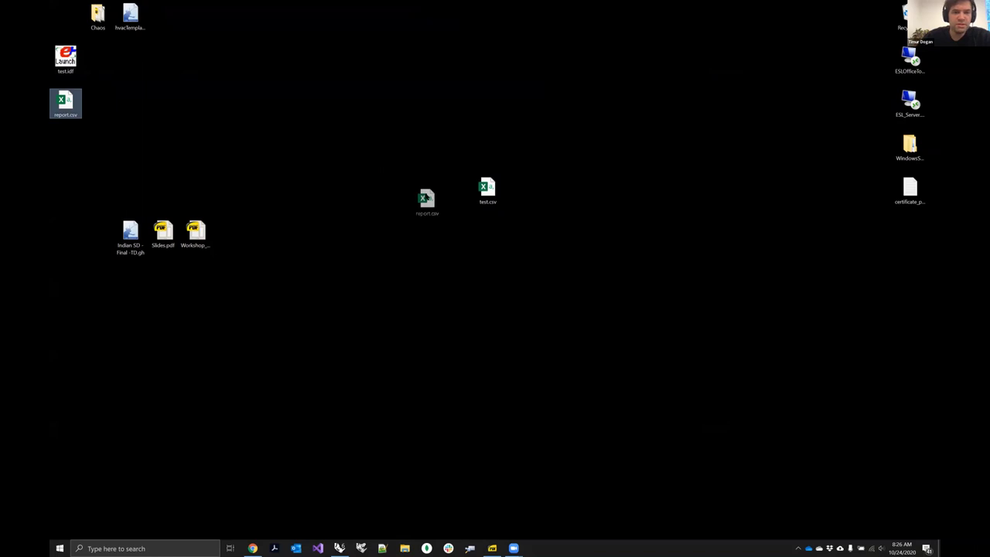
drag(65, 58, 424, 185)
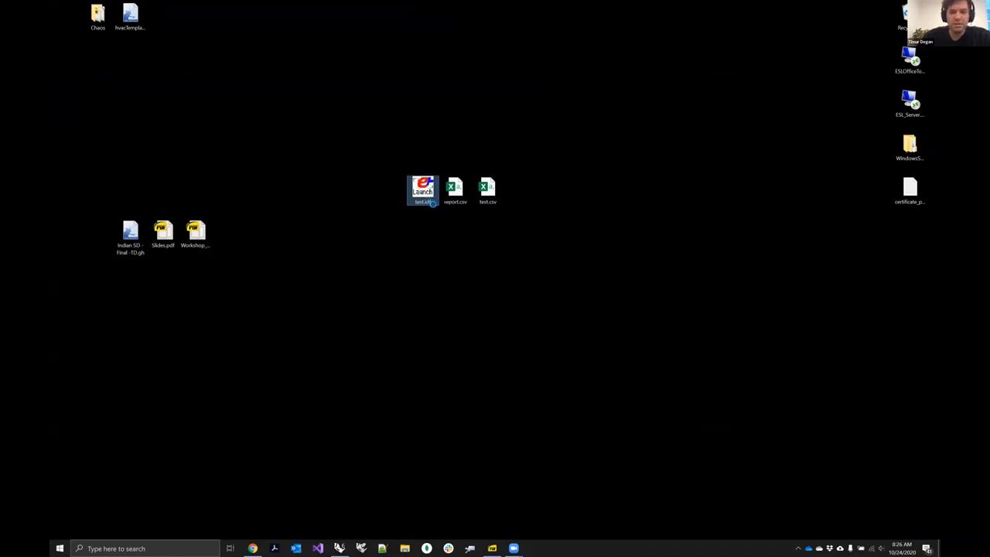
right_click(417, 187)
click(444, 231)
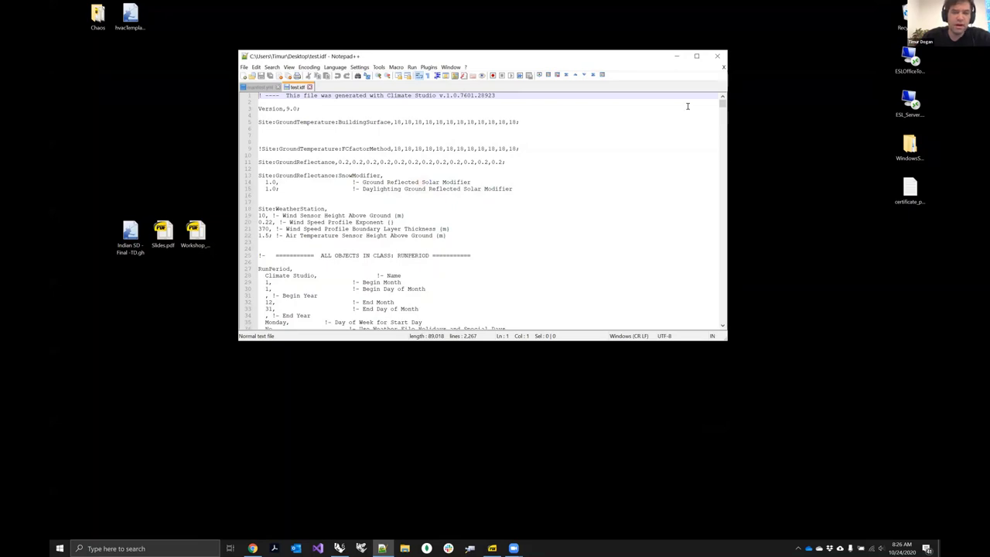
Step: Read through the lighting, daylight control, HVAC and humidity definitions in test.idf, and close both open files in Notepad++
drag(723, 122, 729, 180)
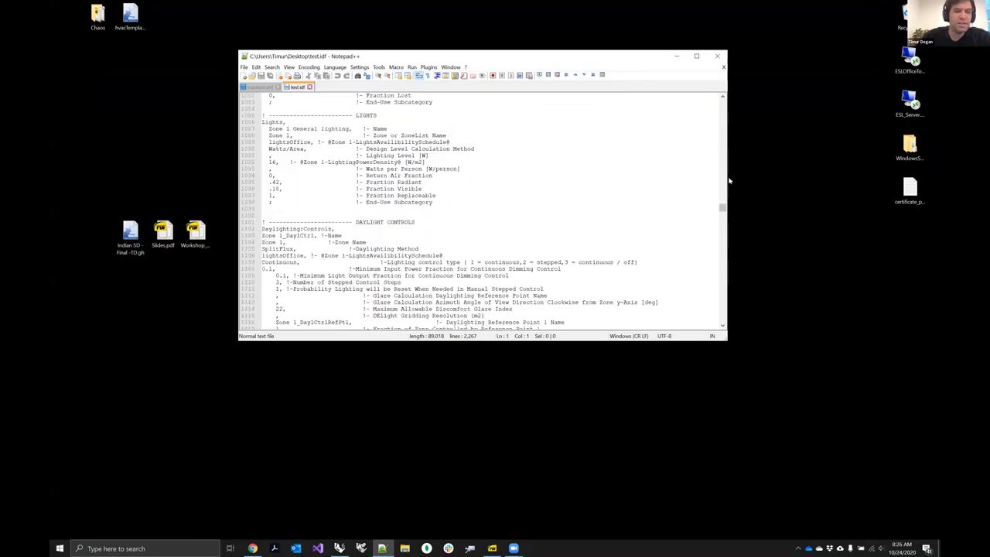
scroll(306, 187, down, 20)
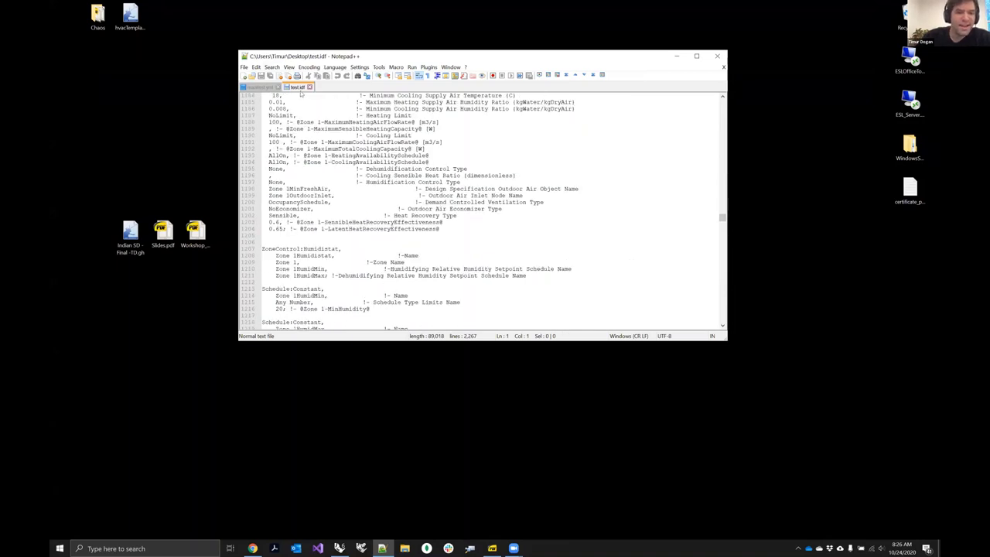
middle_click(259, 88)
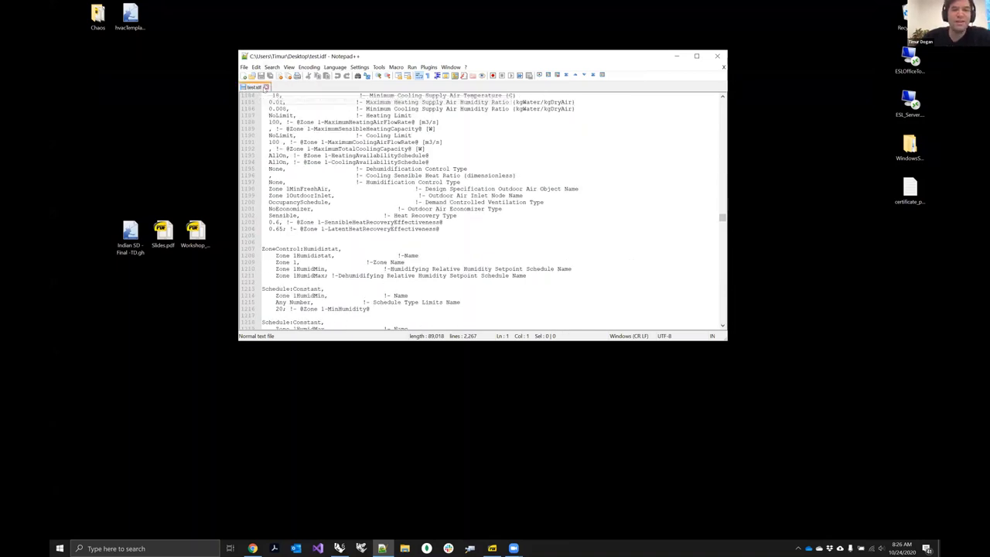
middle_click(260, 88)
click(718, 56)
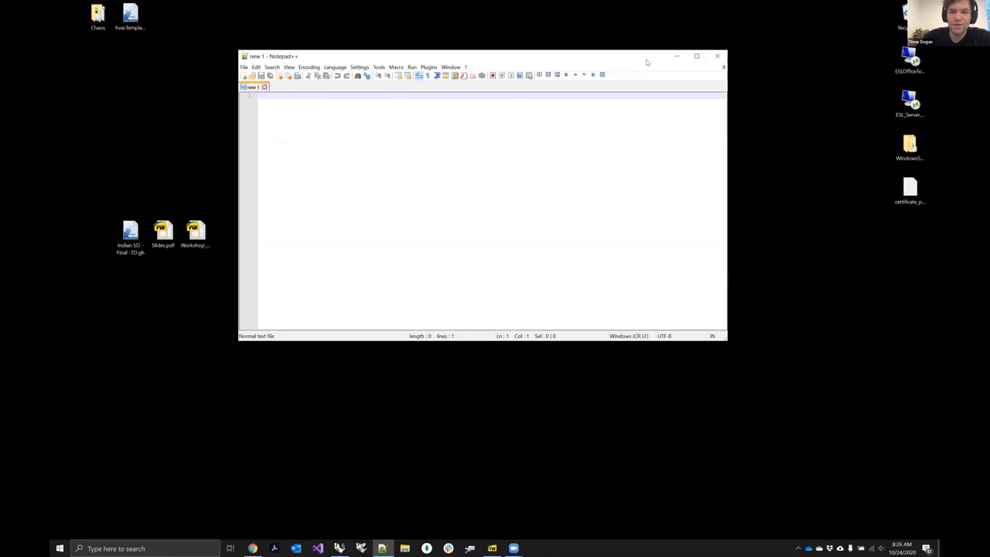
Step: Open test.csv in Excel, inspect its hourly zone results with the header row's text wrapped, and close it without saving
drag(647, 62, 665, 224)
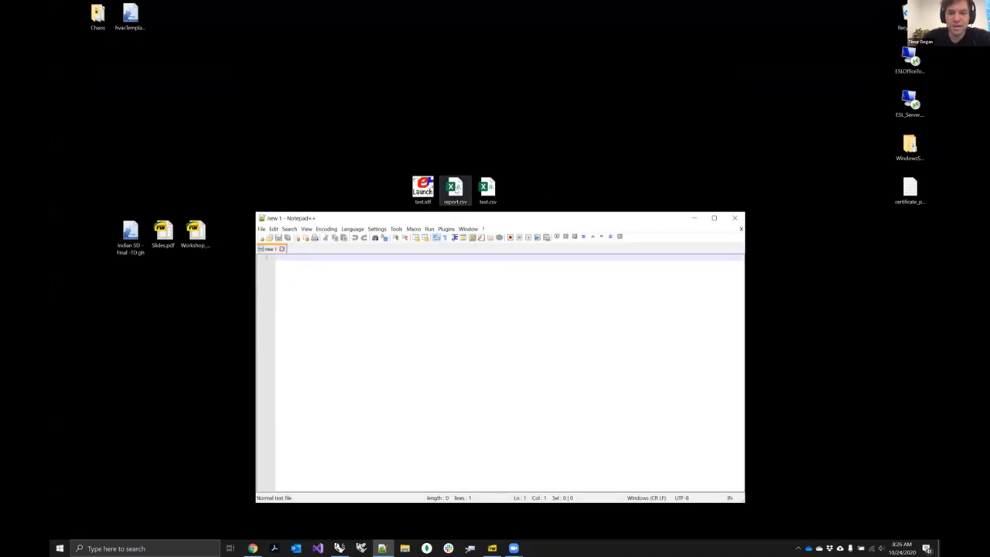
double_click(486, 187)
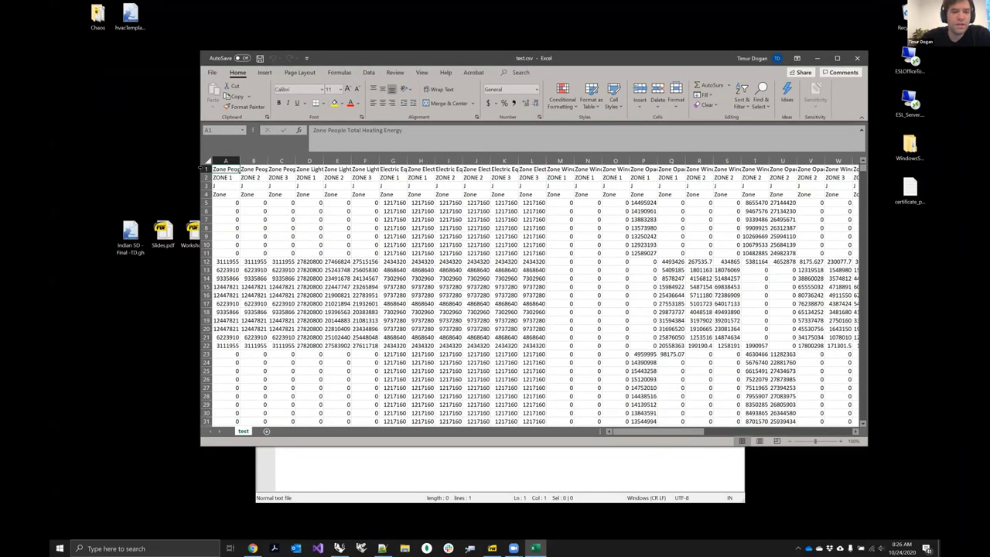
click(205, 168)
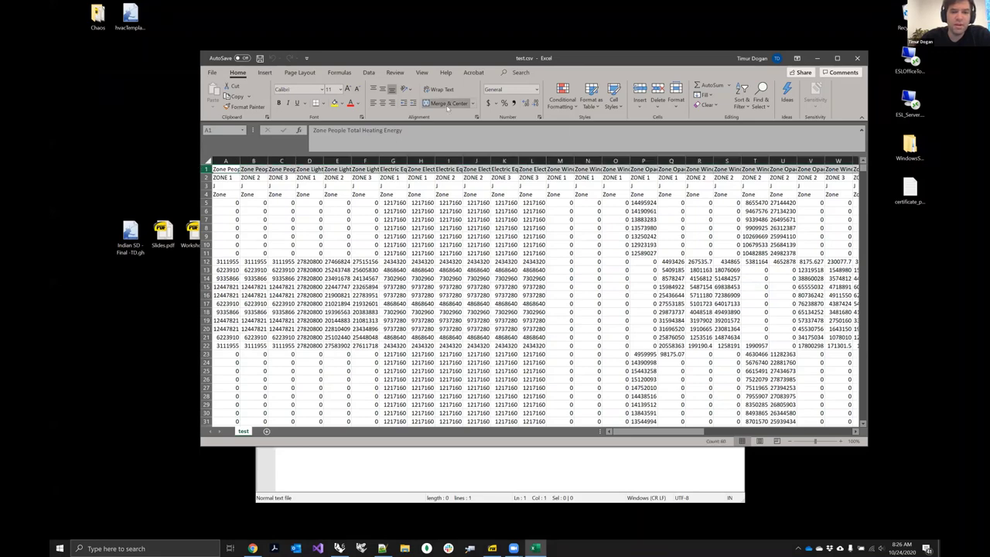
click(439, 90)
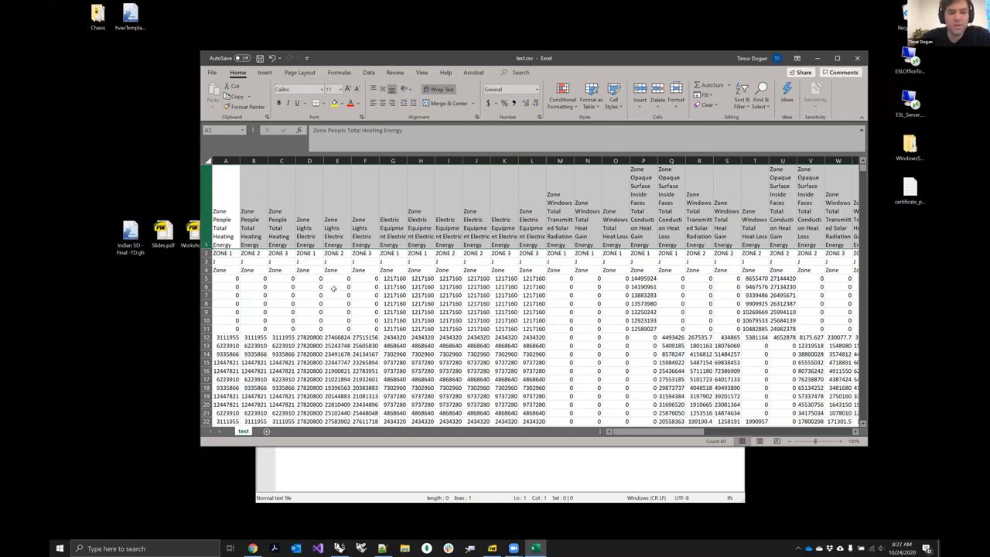
scroll(333, 288, down, 8)
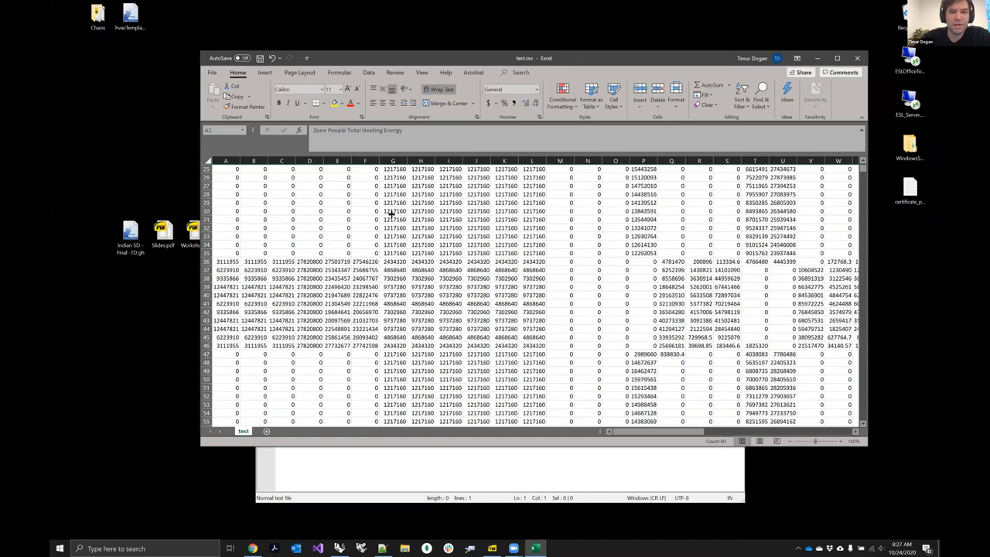
click(856, 59)
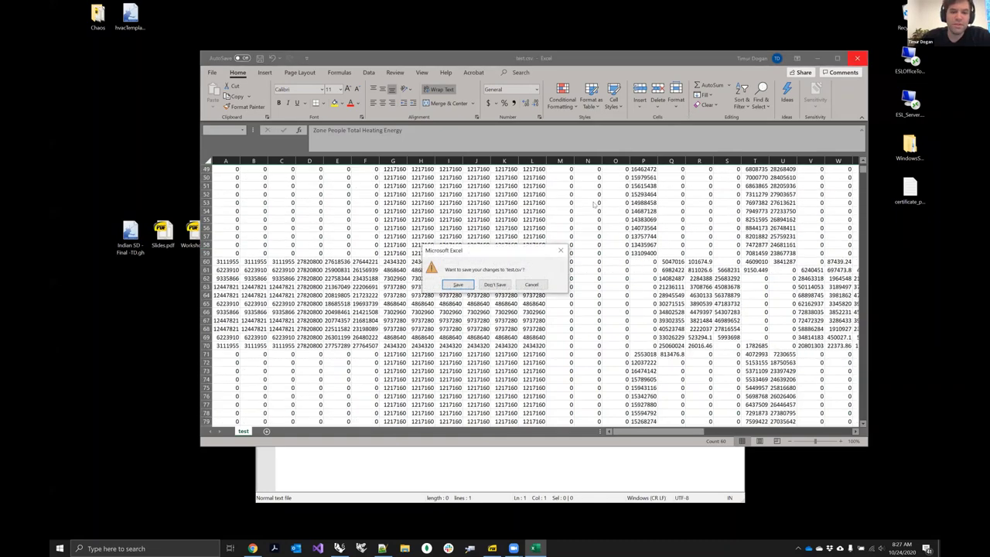
click(501, 283)
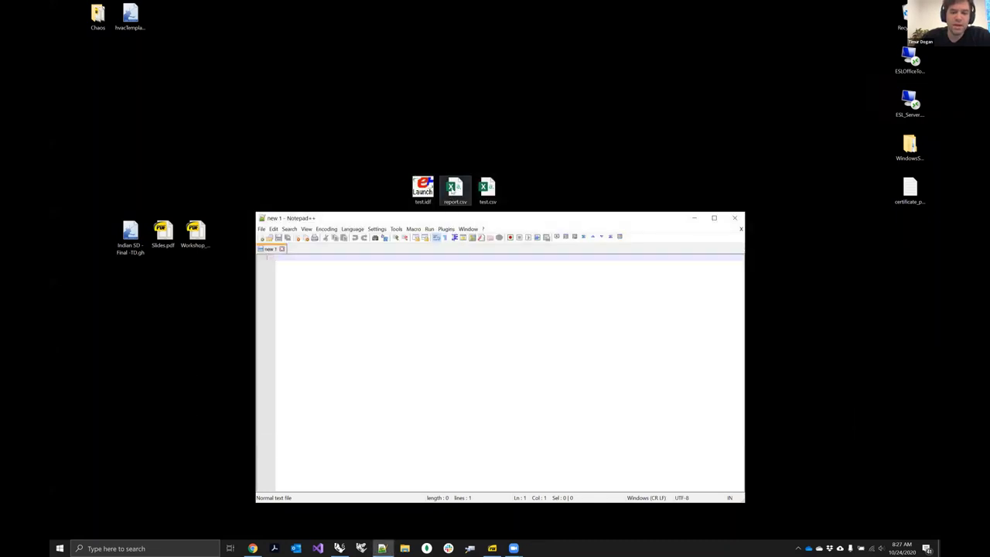
Step: Open report.csv in Excel, review its site energy, end use, utility use and input verification tables, and close Excel and Notepad++
double_click(453, 188)
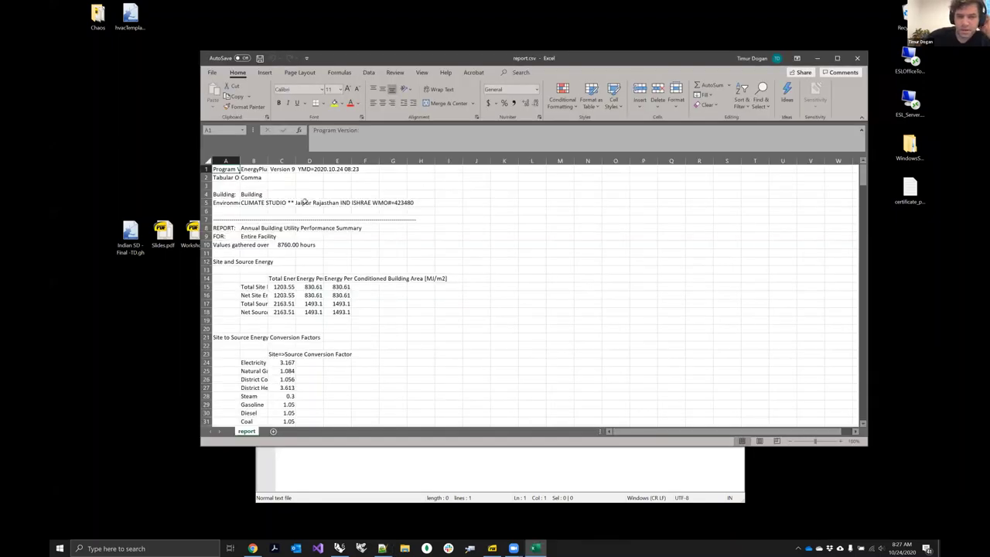
scroll(368, 205, down, 6)
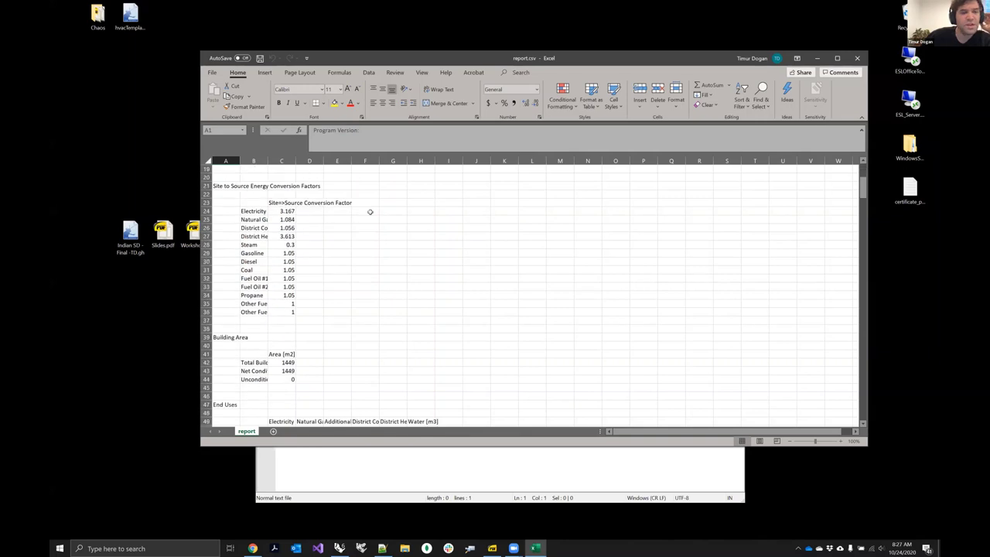
scroll(348, 226, up, 3)
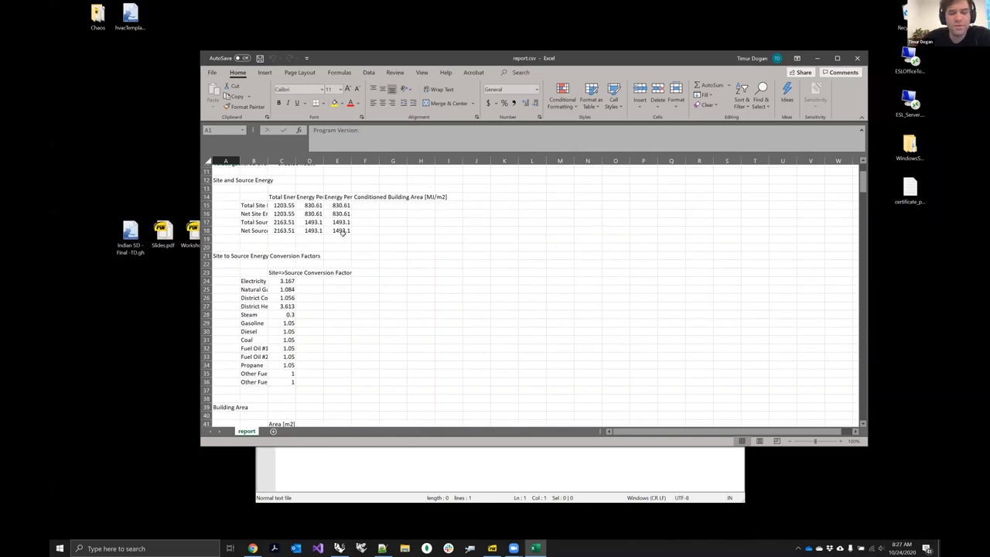
scroll(343, 233, up, 2)
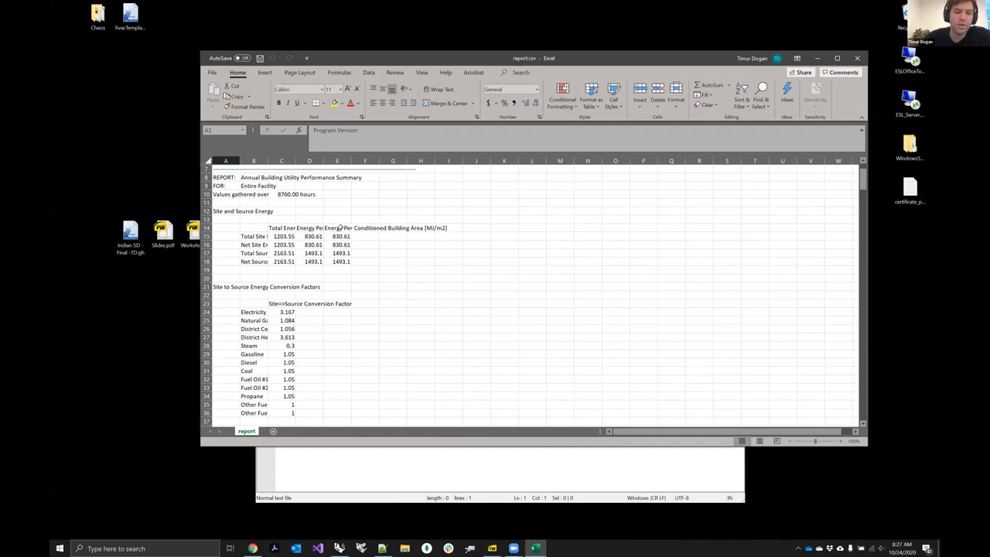
scroll(340, 226, down, 8)
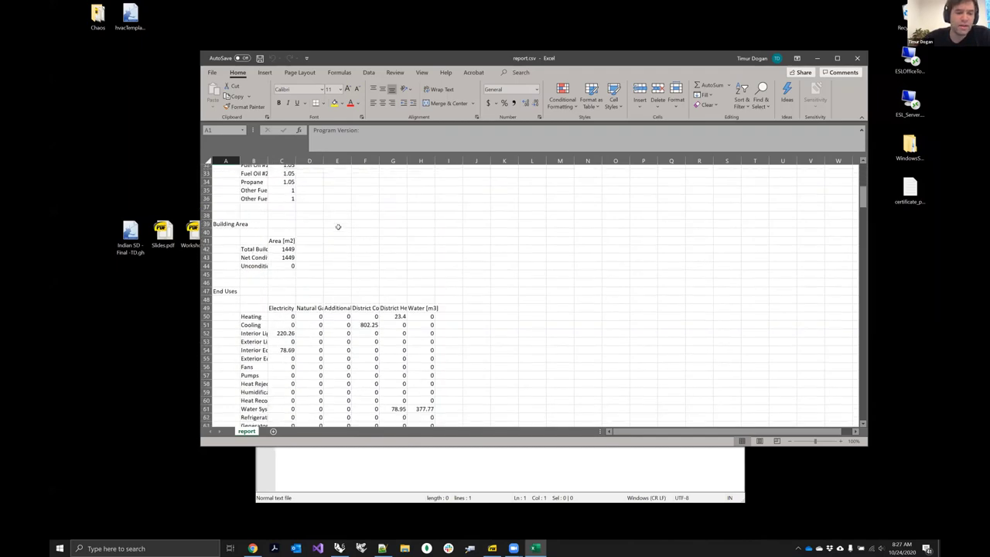
scroll(338, 227, down, 5)
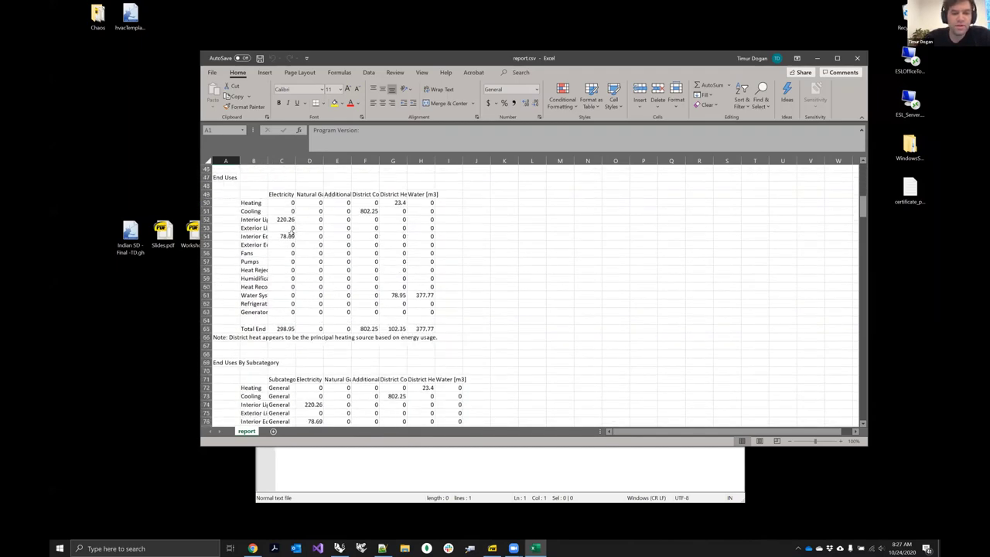
scroll(309, 219, down, 11)
scroll(290, 234, down, 20)
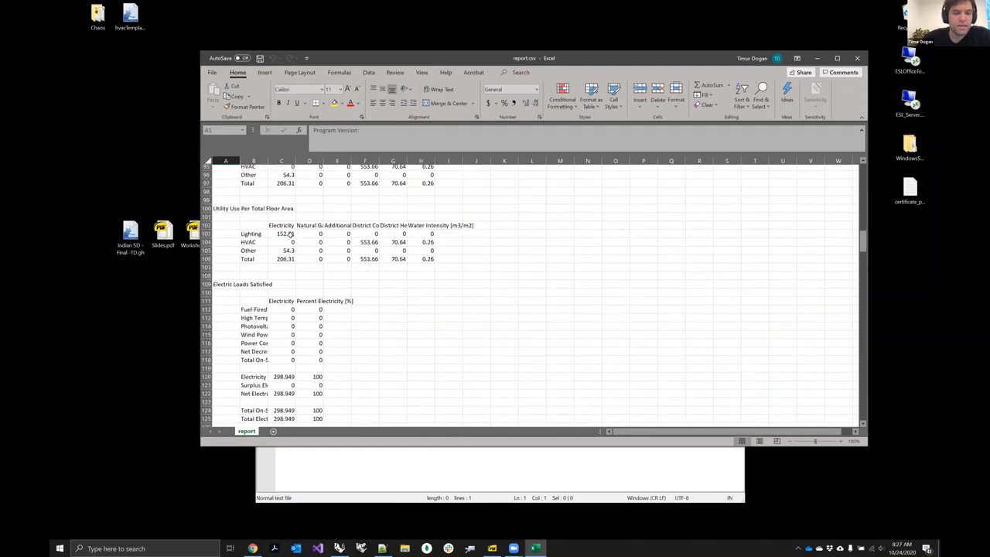
scroll(290, 235, down, 6)
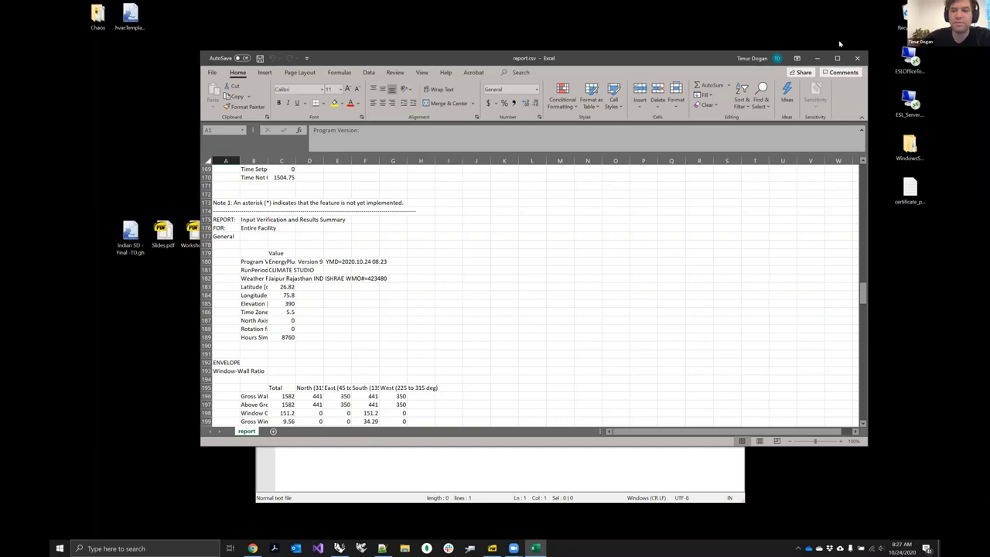
click(859, 58)
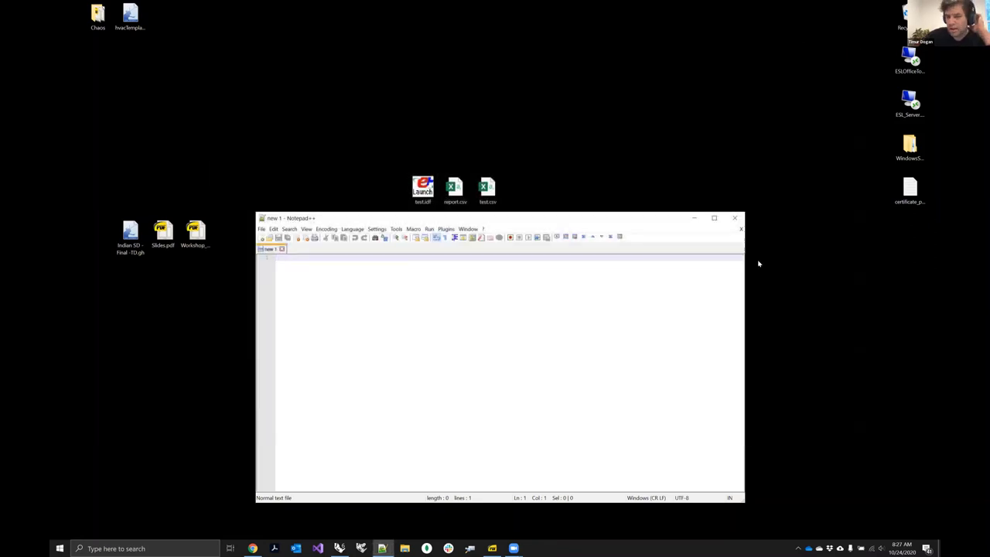
click(740, 218)
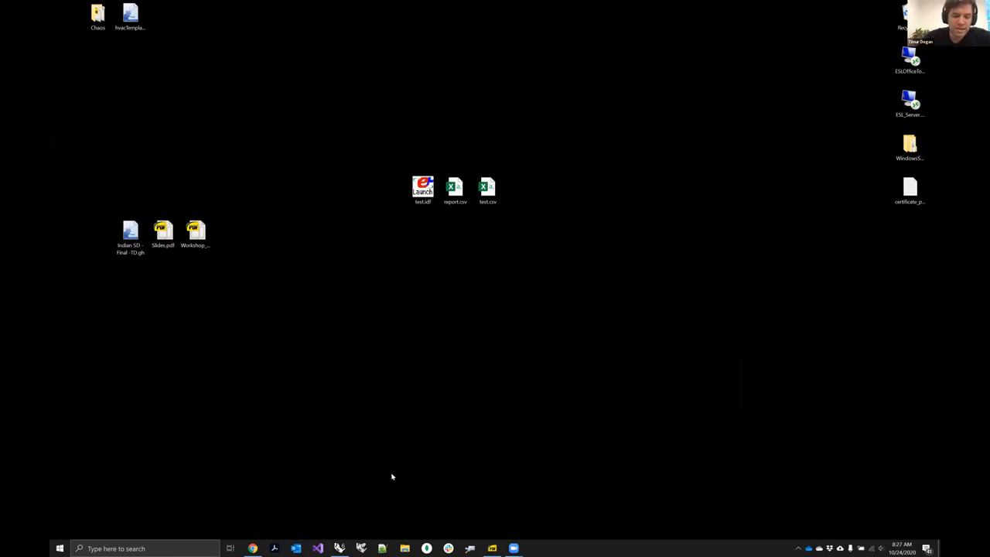
Step: Switch to Rhino and remove the thermal model data from all three zones and both windows
click(339, 548)
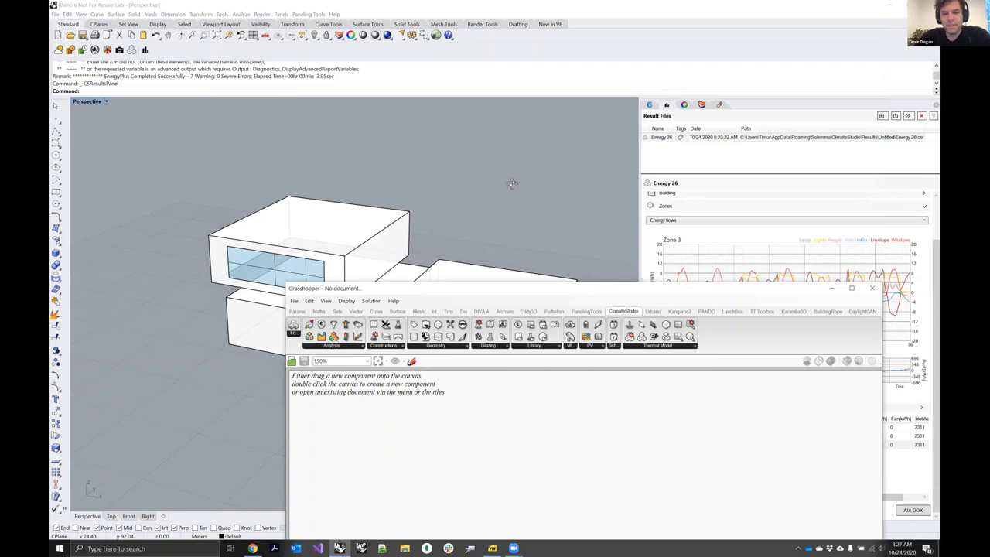
right_drag(530, 275, 493, 452)
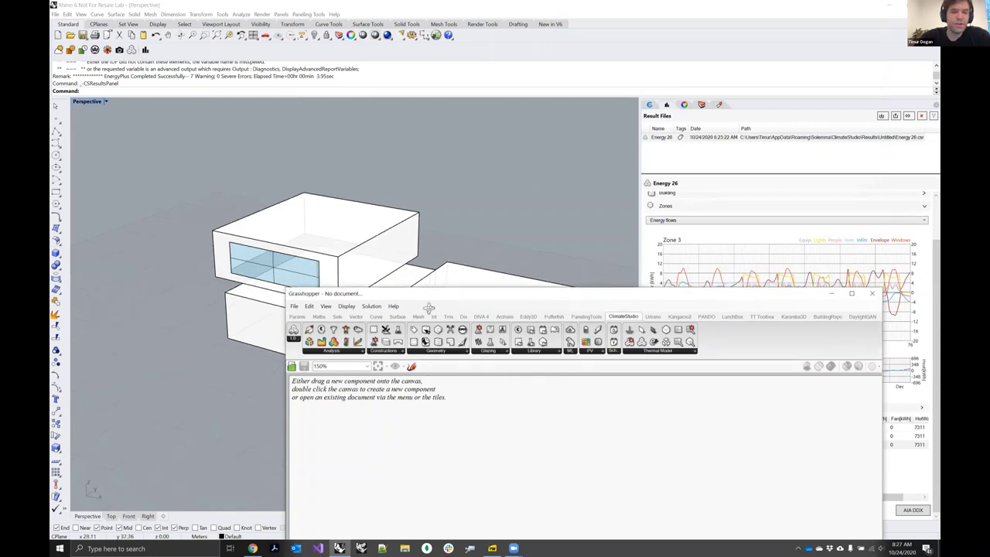
drag(415, 293, 380, 459)
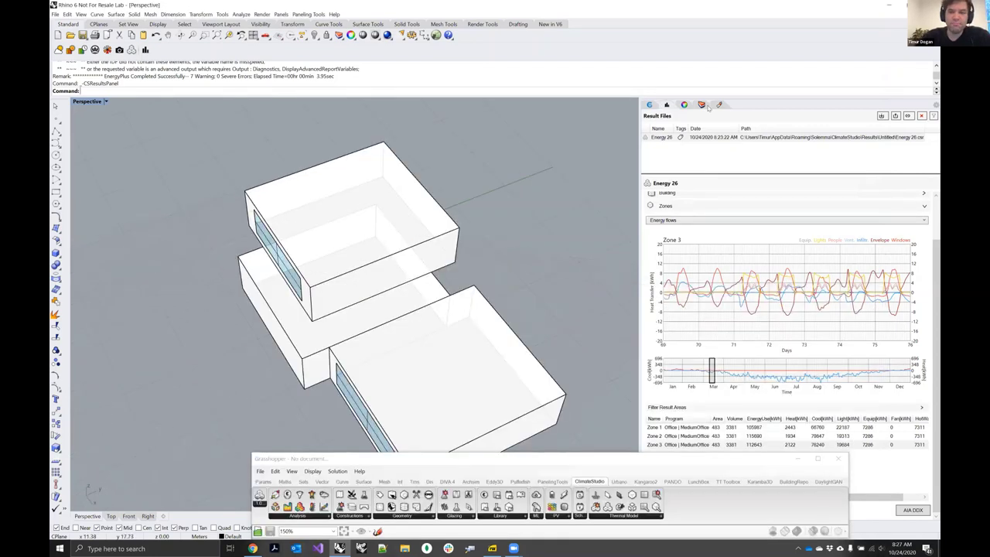
click(647, 106)
drag(499, 388, 286, 237)
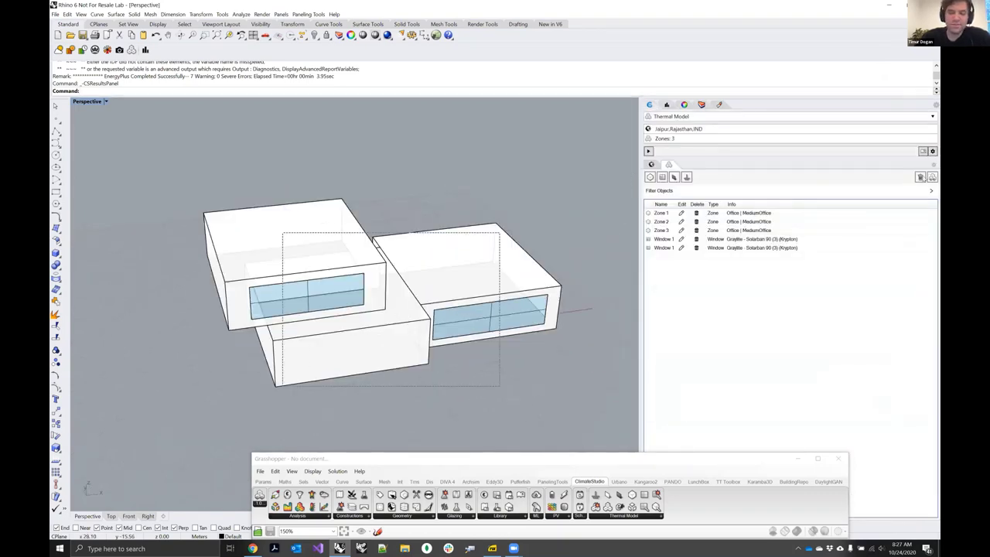
click(920, 177)
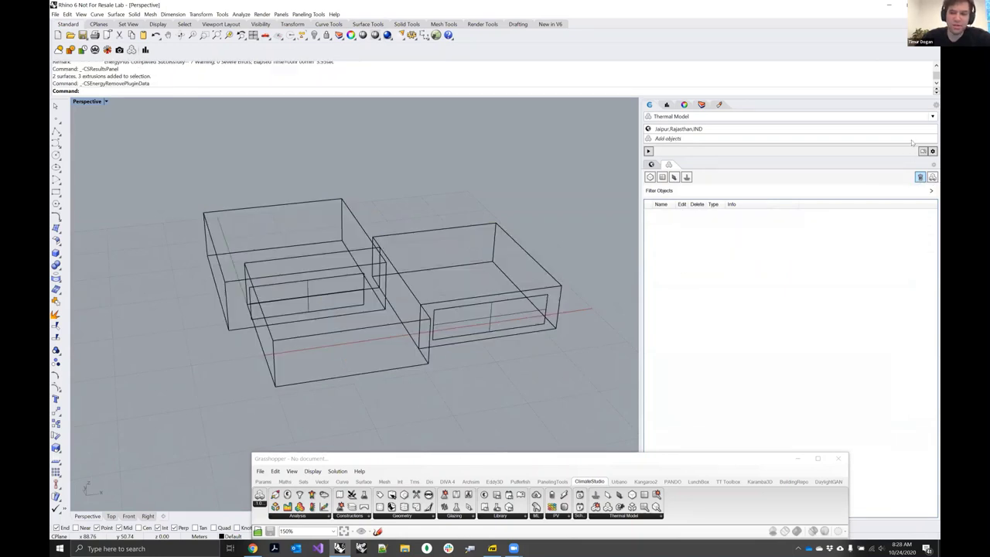
Step: Place the Grasshopper window beside the Rhino model and add ClimateStudio's Workflow Templates component to the canvas
right_drag(588, 255, 464, 286)
drag(560, 464, 592, 401)
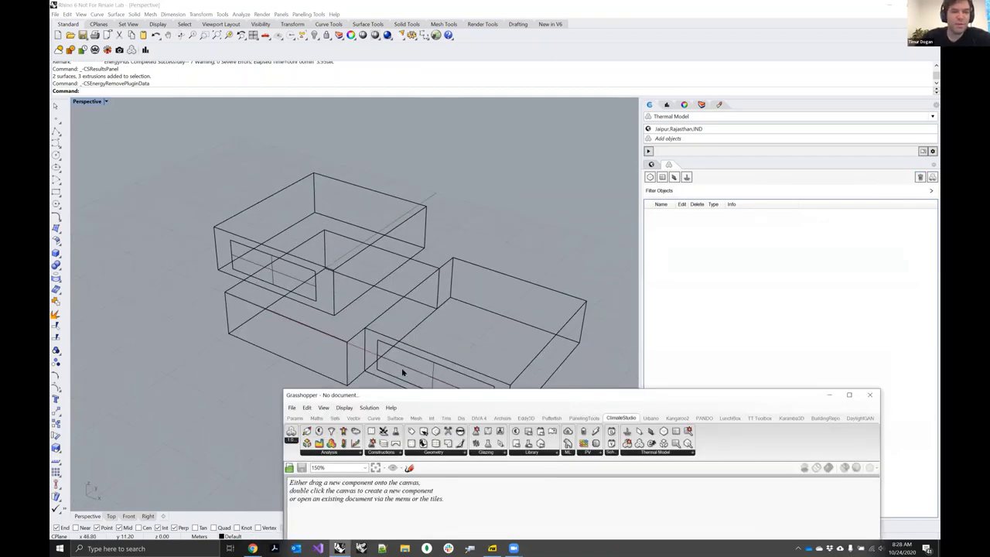
drag(375, 391, 449, 408)
right_drag(402, 341, 510, 340)
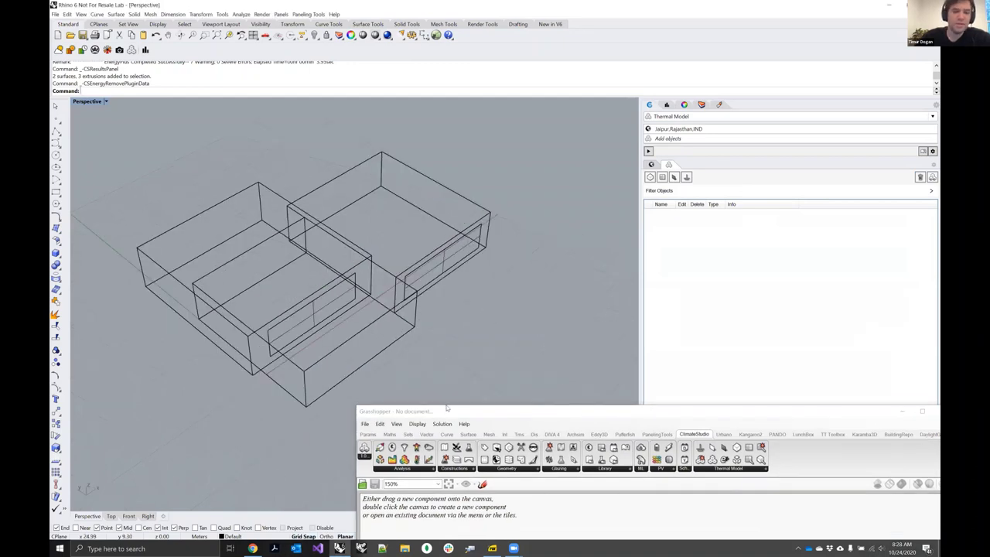
right_drag(447, 407, 617, 399)
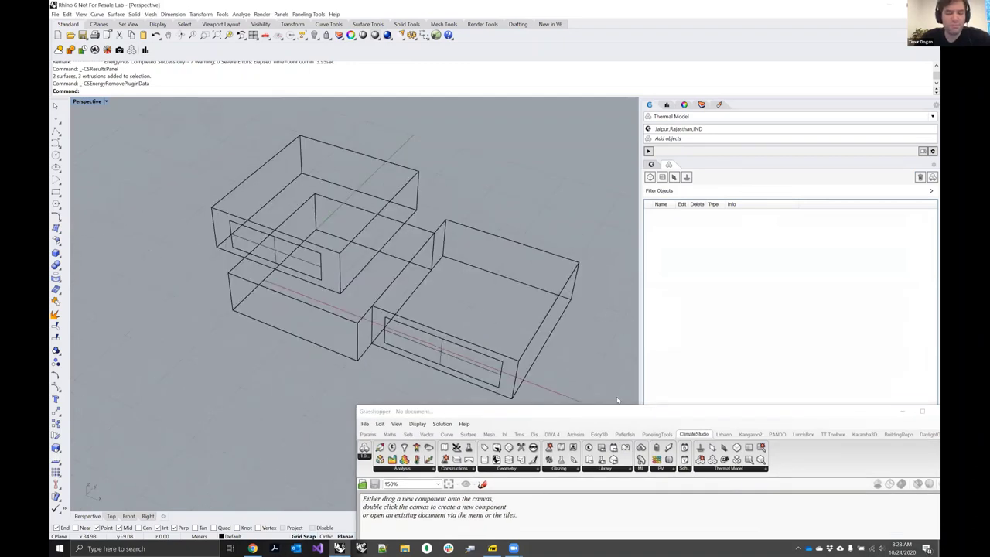
drag(435, 411, 511, 23)
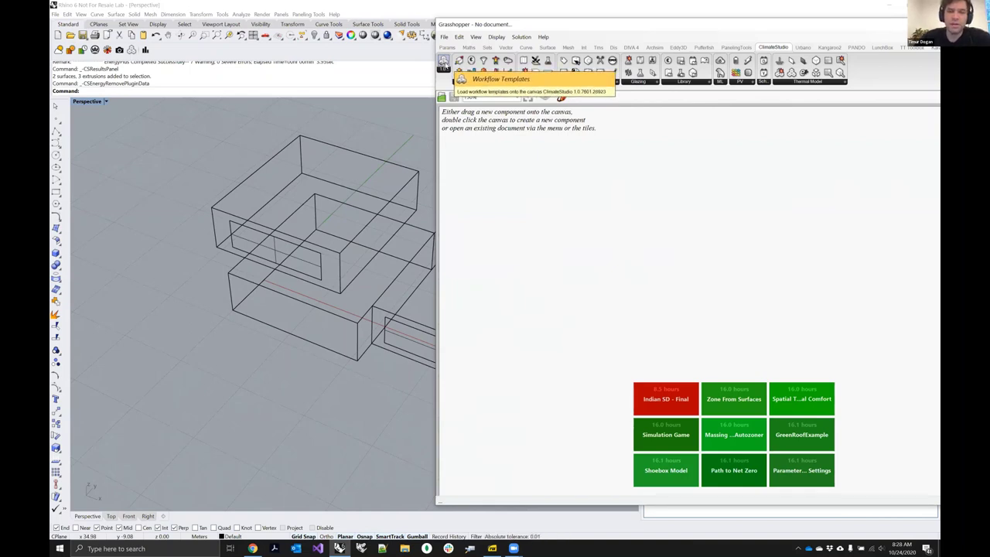
click(444, 62)
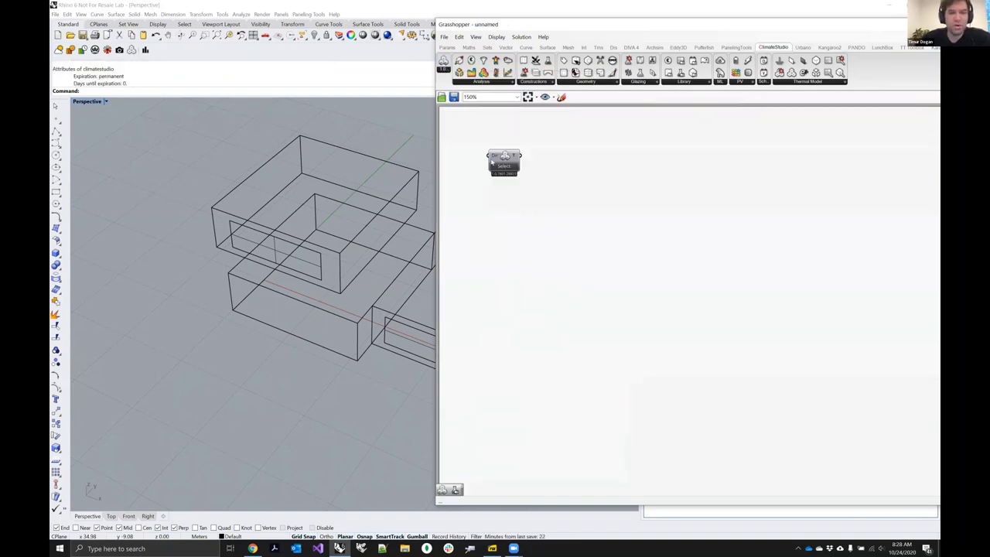
Step: Load the Shoebox Model template from the Energy Models category through the Workflow Templates component
scroll(510, 192, up, 3)
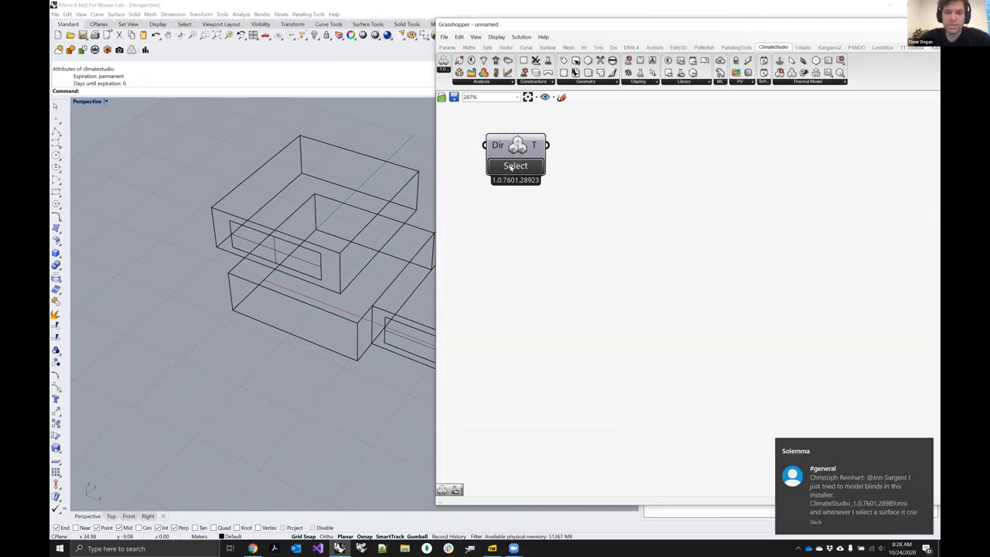
right_click(518, 167)
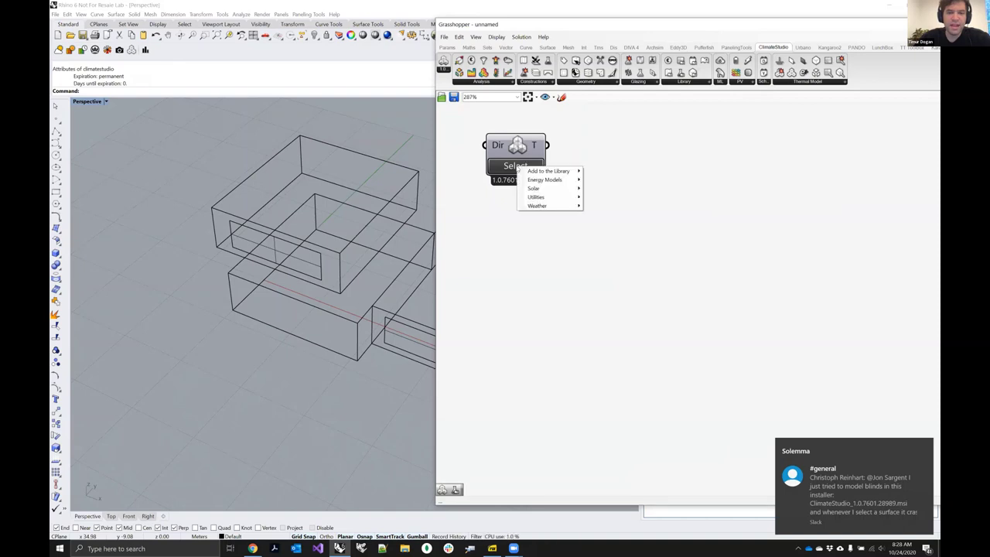
mouse_move(545, 171)
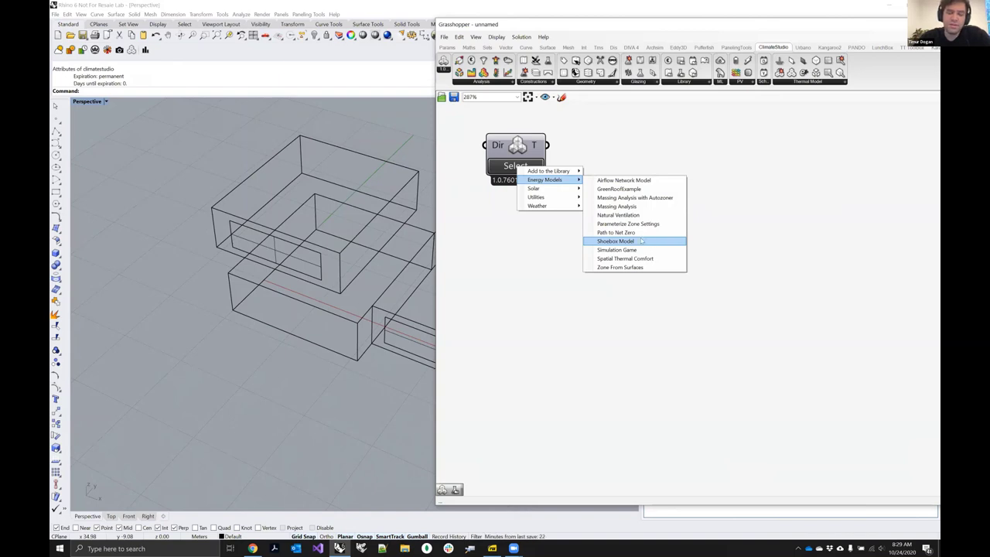
click(641, 242)
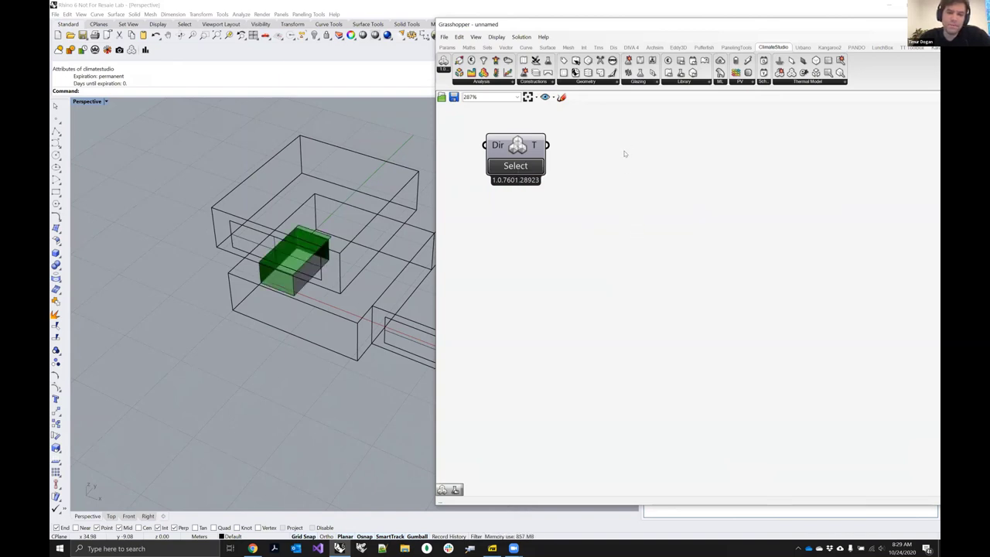
Step: Hide the three zone volumes and both window surfaces in the Rhino model, leaving only the shoebox preview
scroll(453, 251, down, 3)
shift+right_drag(315, 243, 287, 224)
scroll(280, 227, down, 8)
drag(244, 178, 364, 305)
text(Hide)
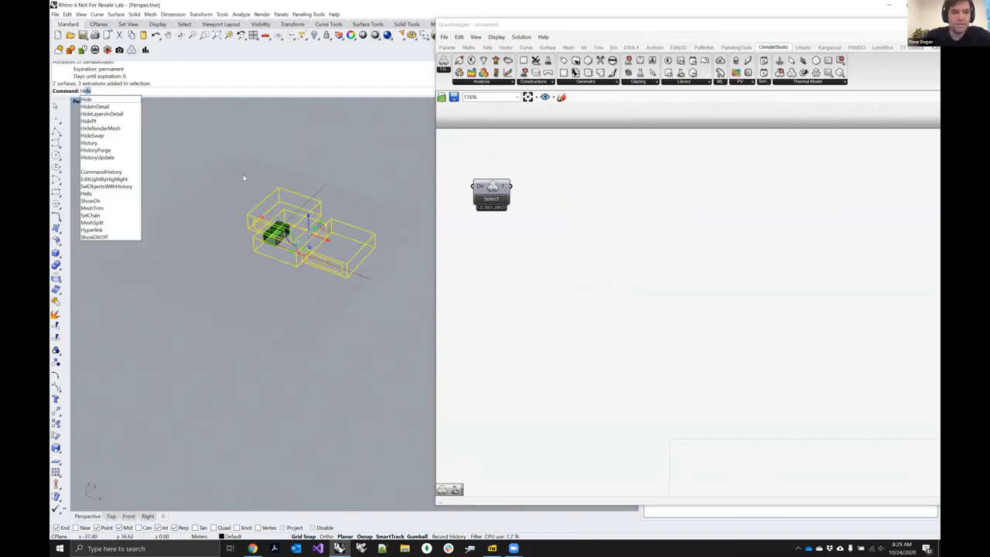
key(Return)
Step: Deselect the template components and examine the shoebox's color-coded roof, walls, floor, window and overhang from above, below and the front
right_drag(302, 234, 398, 241)
scroll(652, 254, down, 1)
scroll(655, 252, down, 9)
right_drag(654, 252, 531, 128)
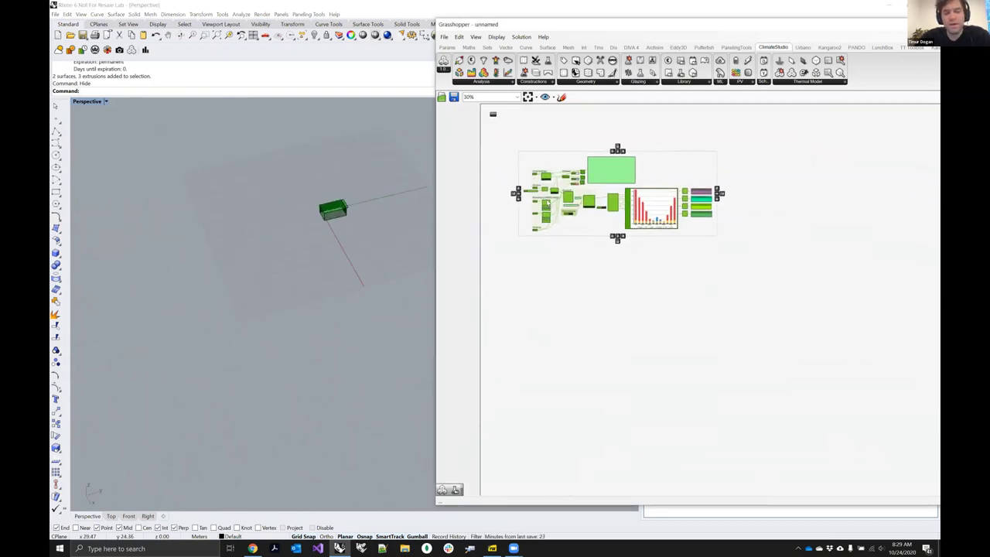
right_drag(366, 187, 197, 239)
scroll(317, 259, up, 15)
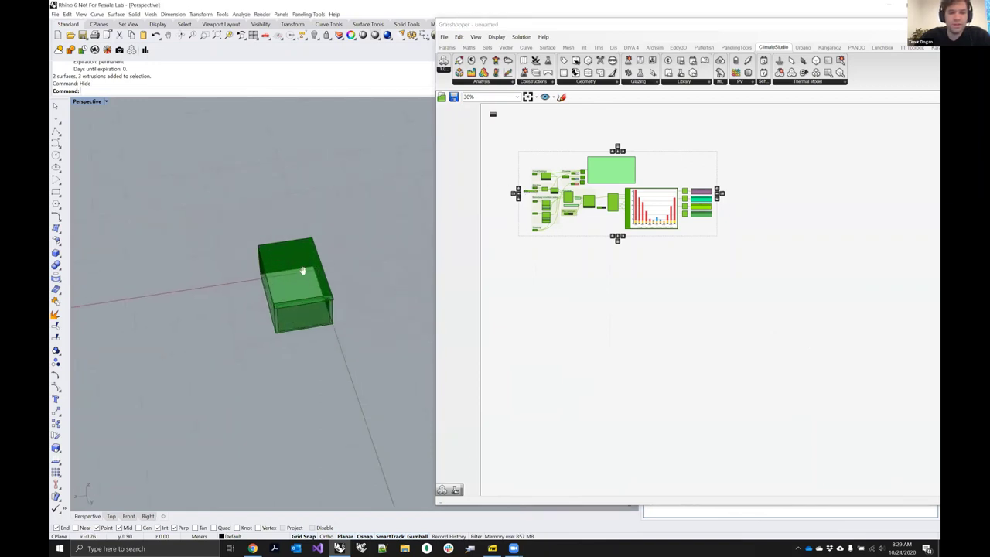
right_drag(311, 277, 277, 174)
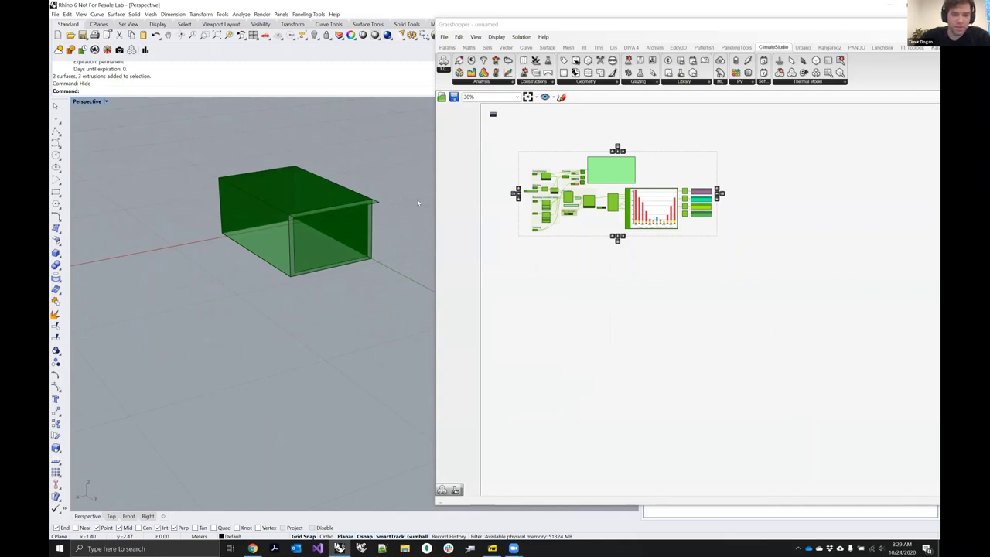
right_drag(418, 204, 426, 267)
click(552, 271)
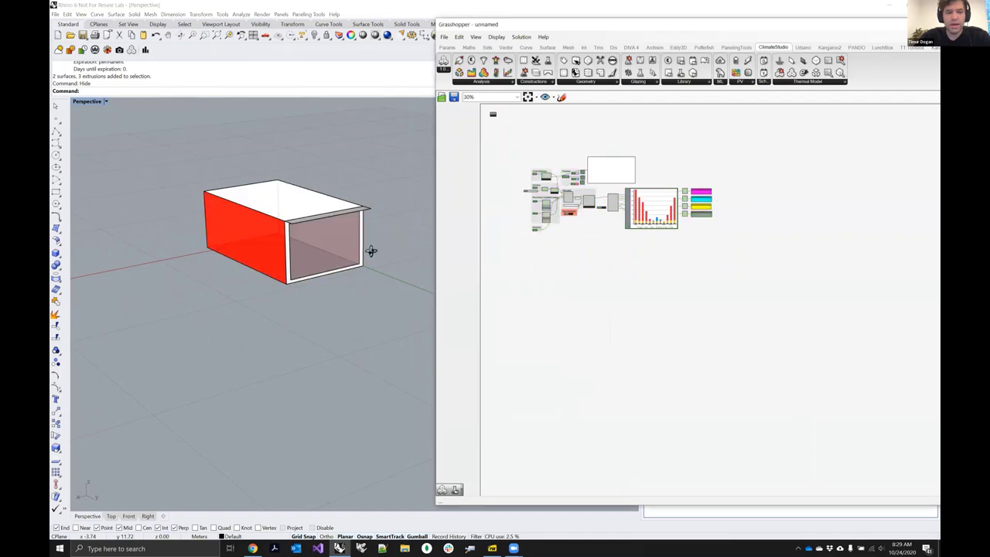
right_drag(371, 249, 373, 218)
right_drag(307, 173, 336, 183)
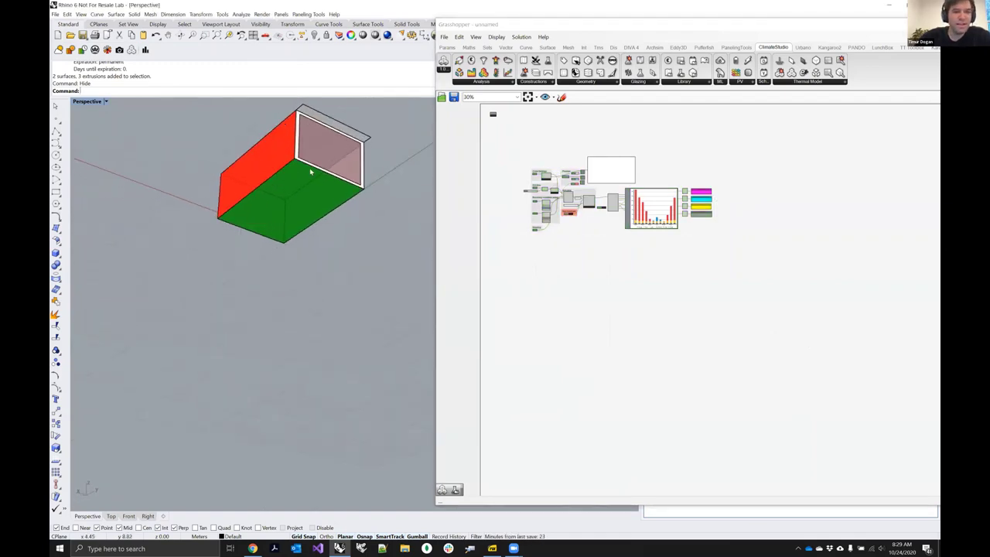
right_drag(309, 171, 310, 220)
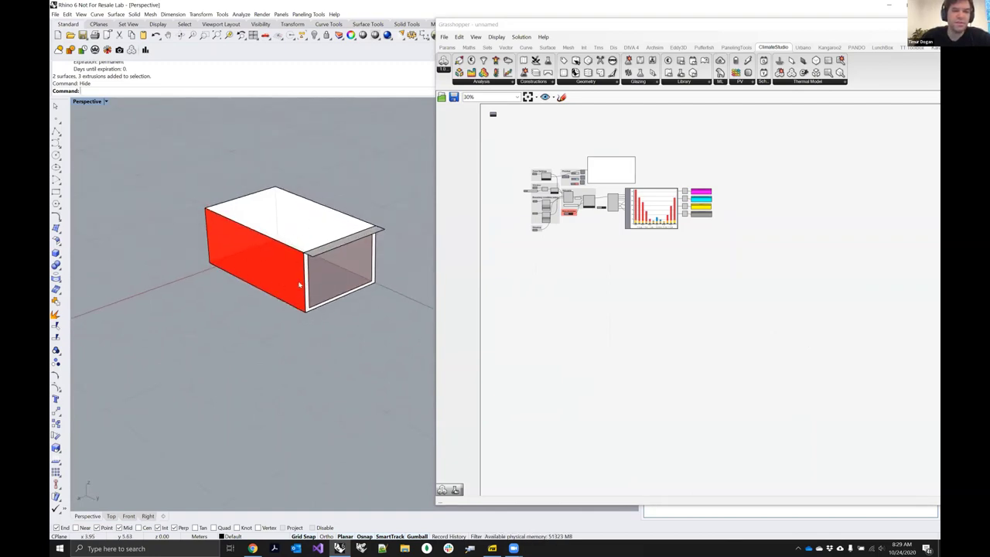
right_drag(260, 277, 632, 270)
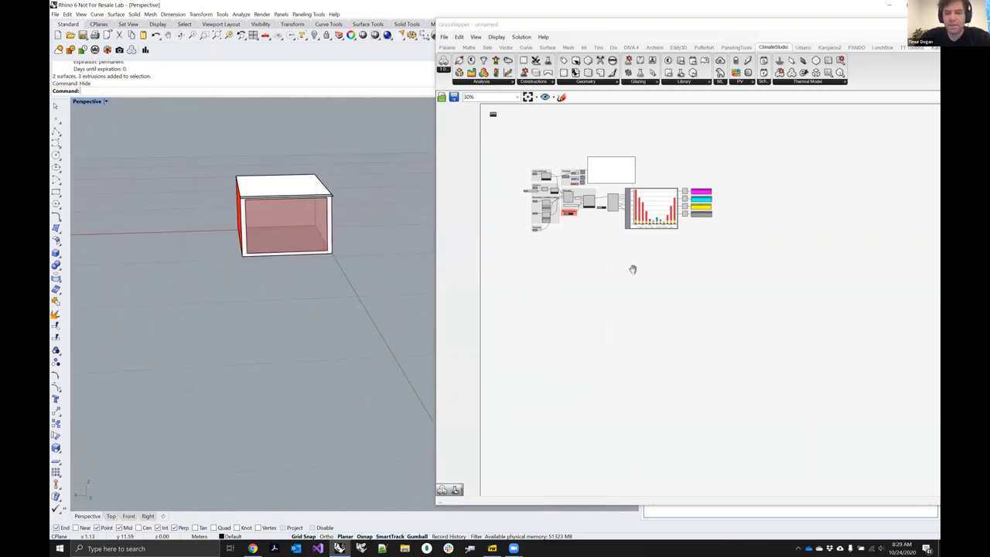
Step: Open the settings of the shoebox's zone component and apply the Office zone template from the library
scroll(632, 269, up, 10)
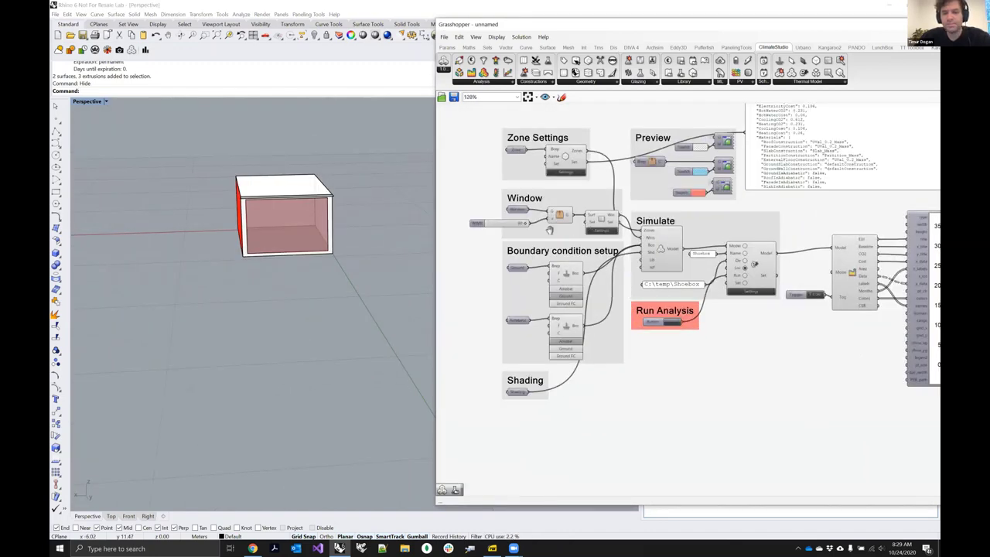
scroll(587, 224, up, 2)
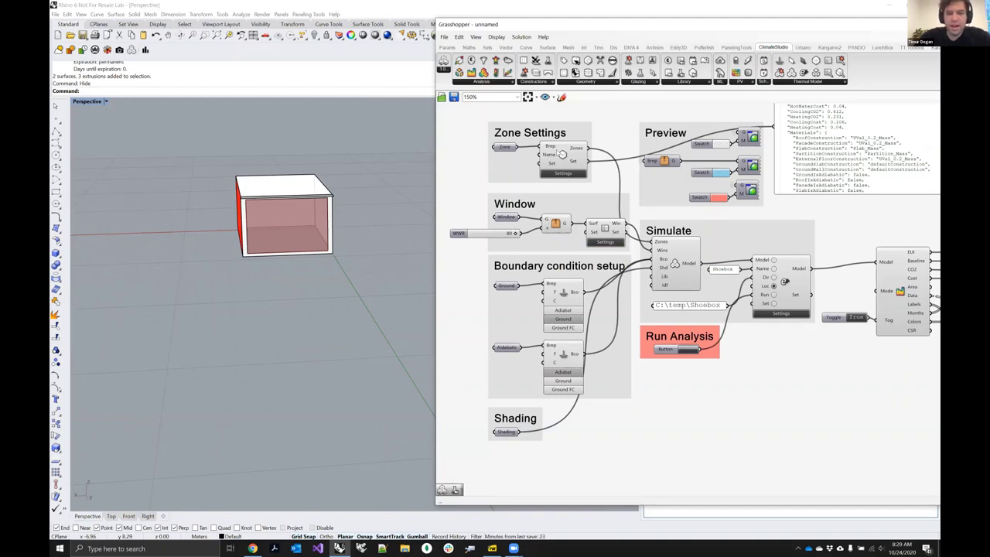
click(508, 147)
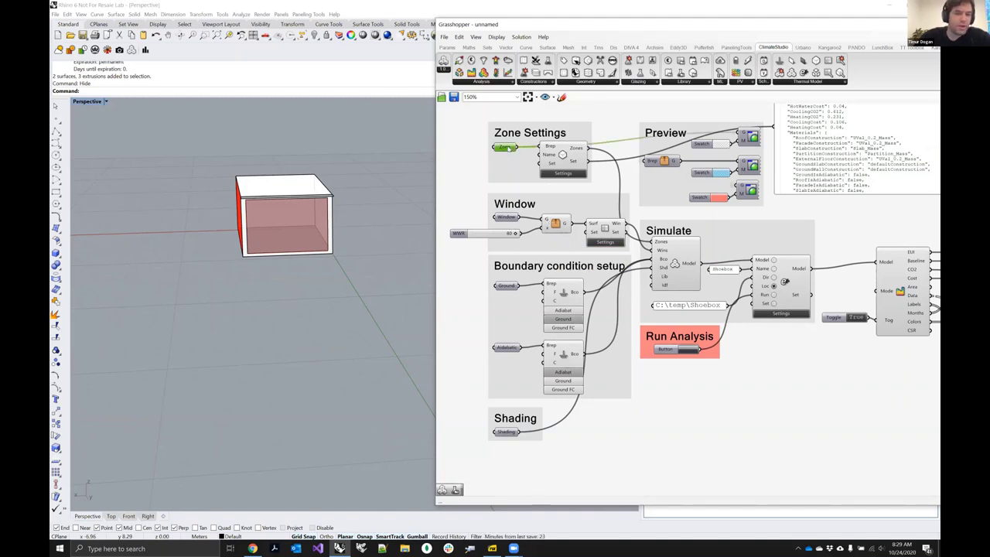
click(562, 154)
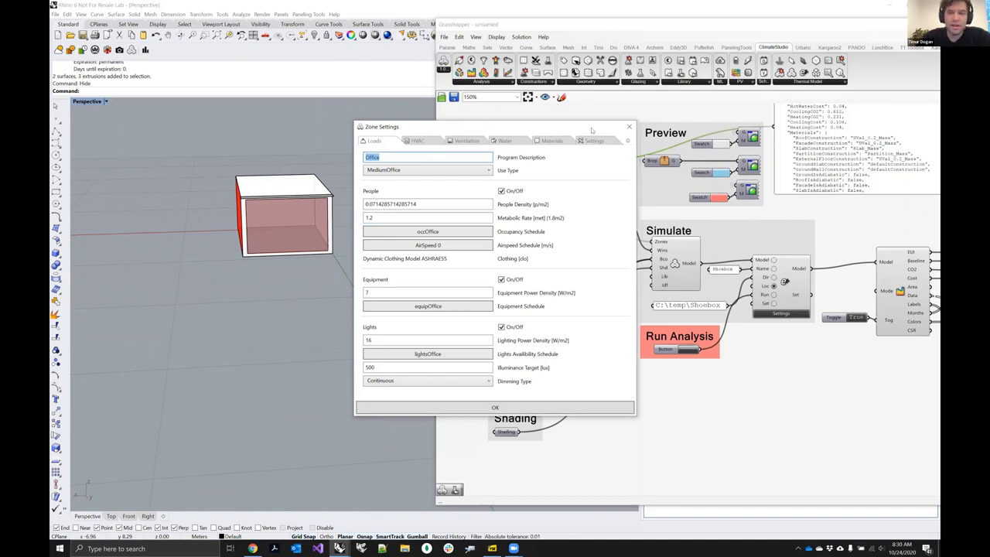
click(628, 140)
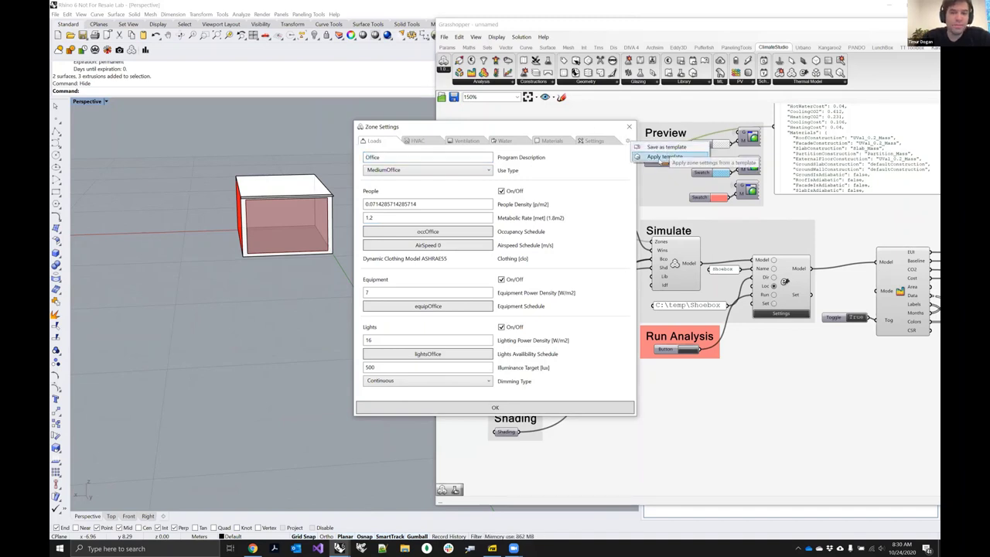
click(657, 157)
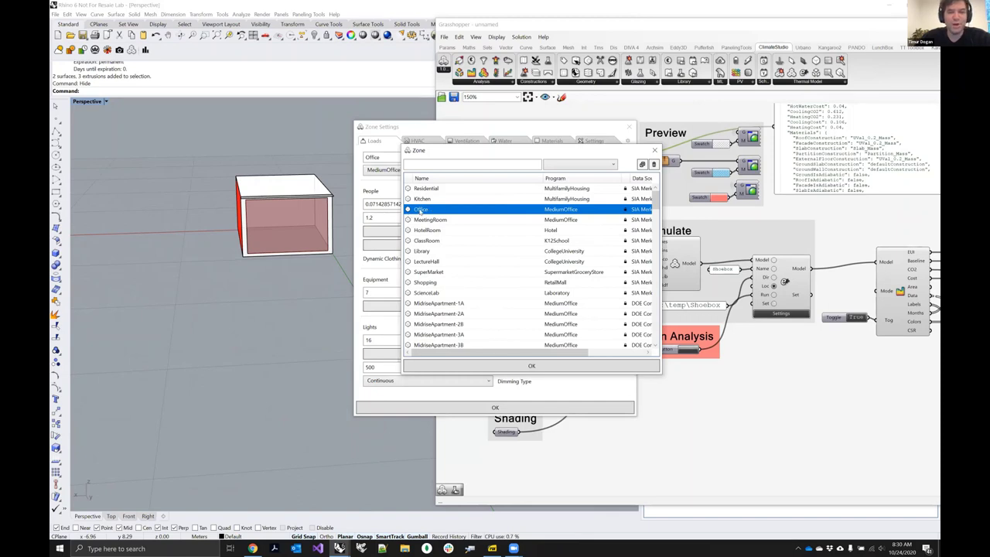
click(479, 367)
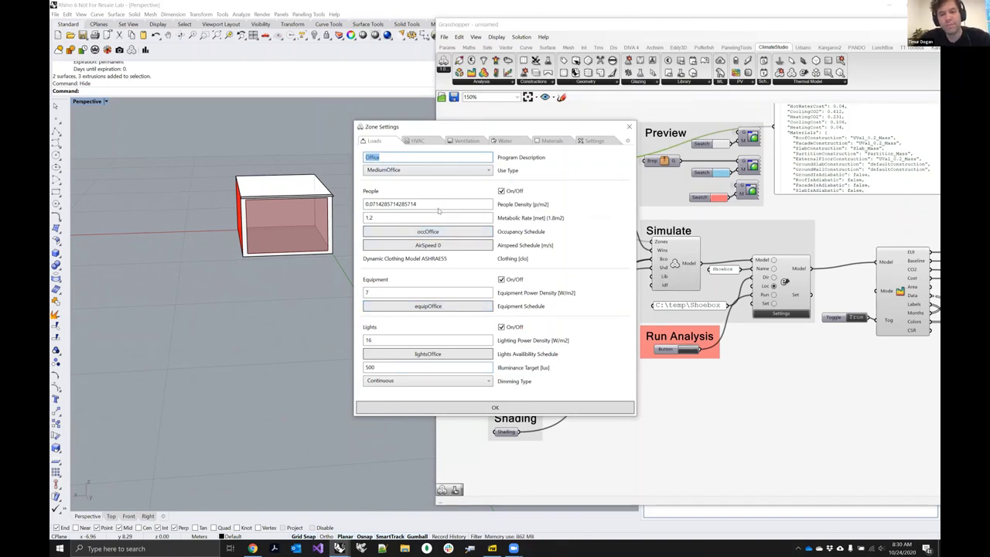
Step: Set the zone's people density to 0.2 p/m2
click(374, 204)
click(396, 203)
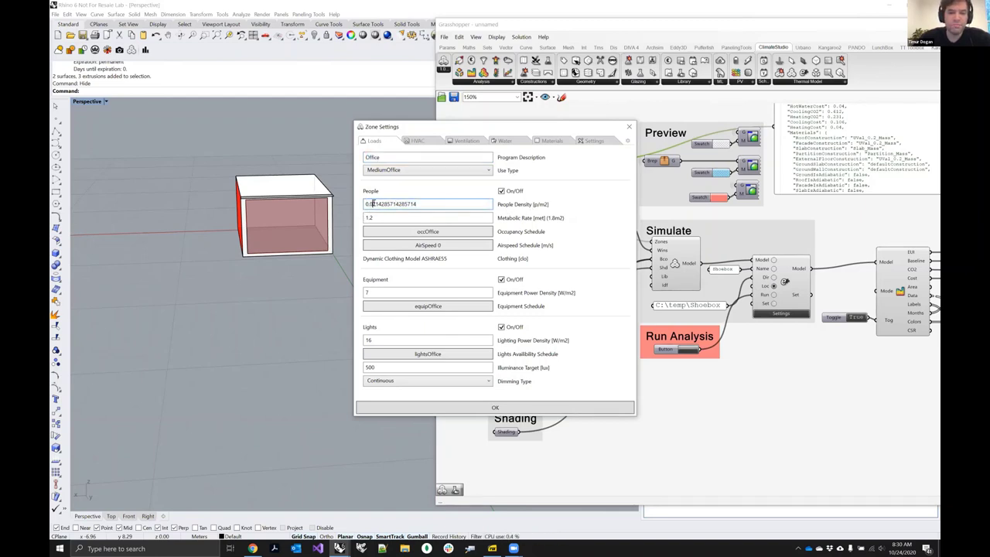
double_click(418, 203)
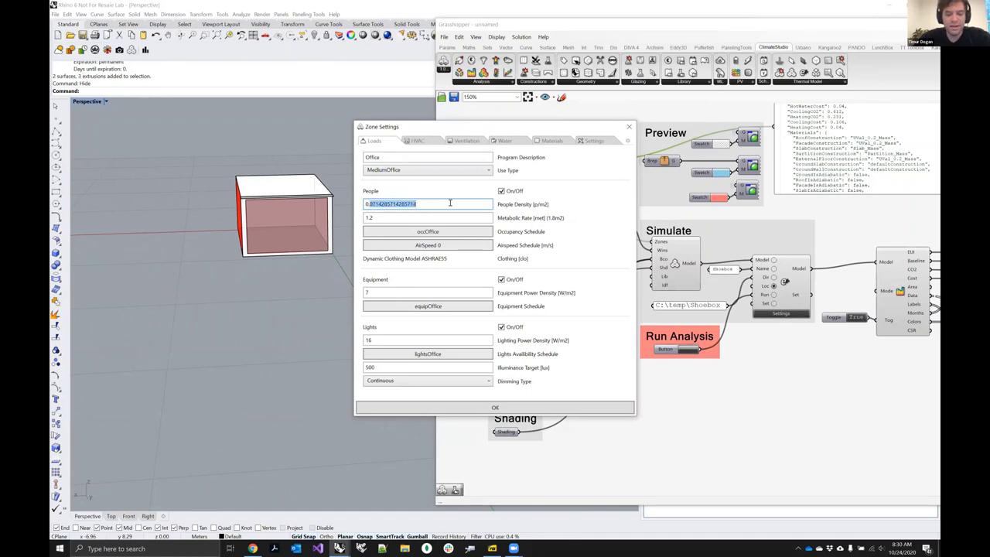
text(0.2)
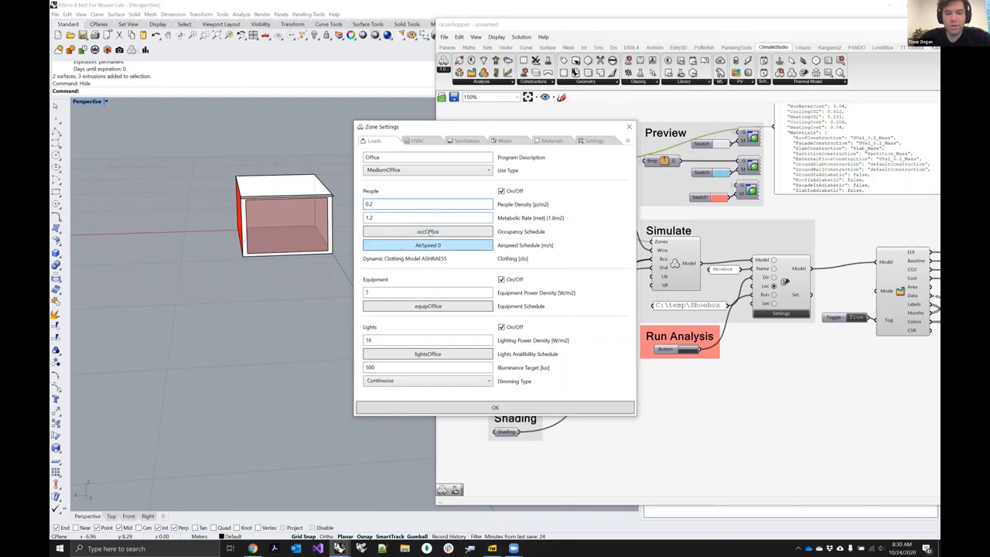
Step: Open the zone's occupancy schedule library and view the hourly profile of occOffice for an early January day
click(456, 232)
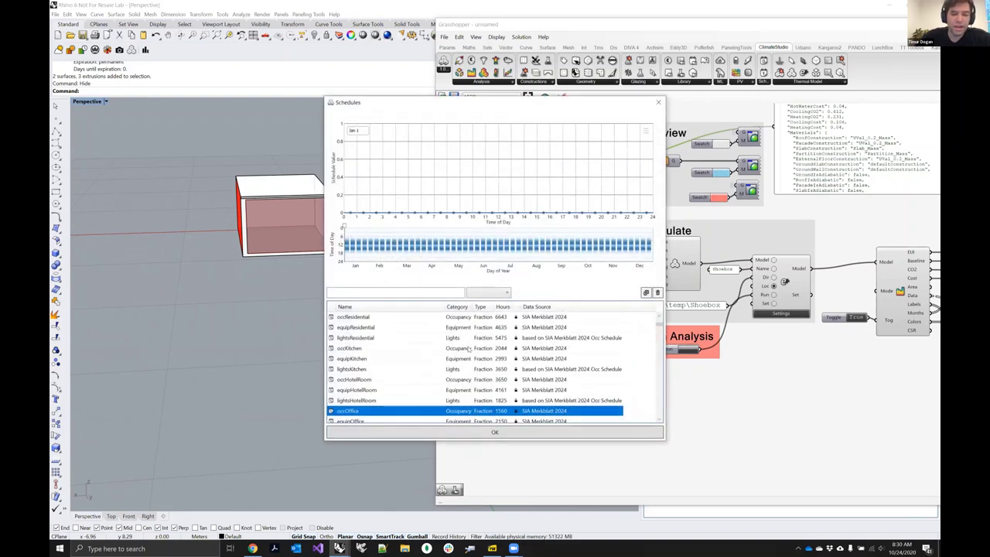
scroll(471, 358, down, 5)
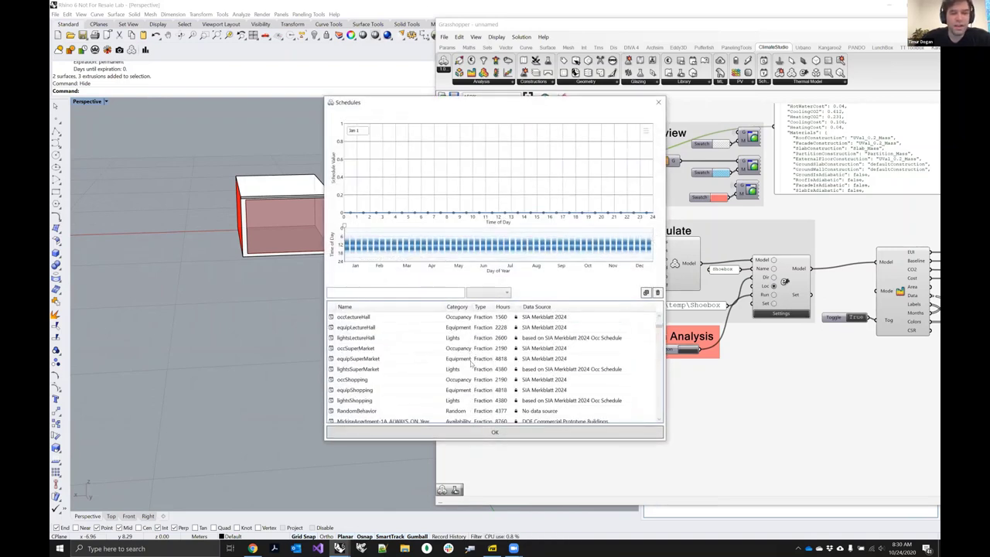
scroll(471, 365, up, 3)
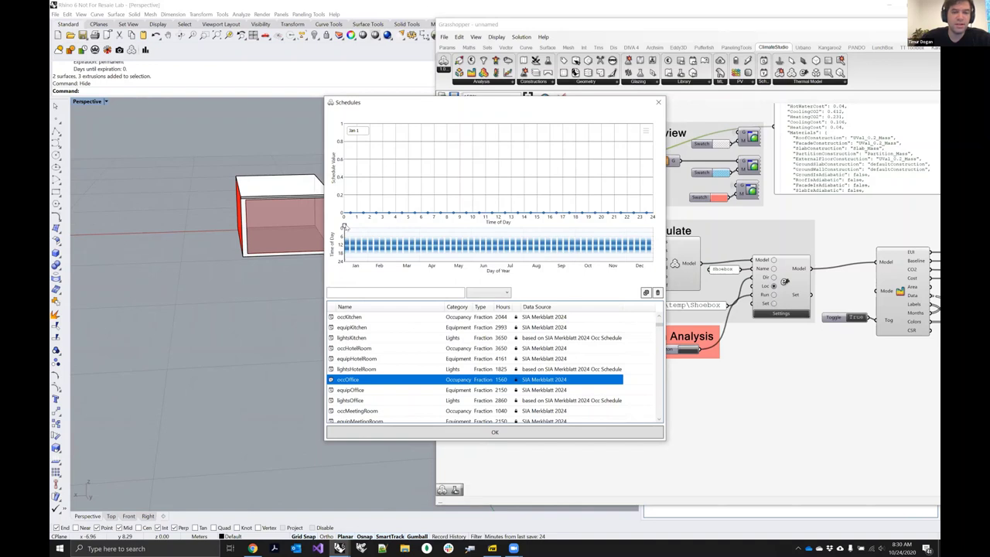
drag(345, 224, 347, 224)
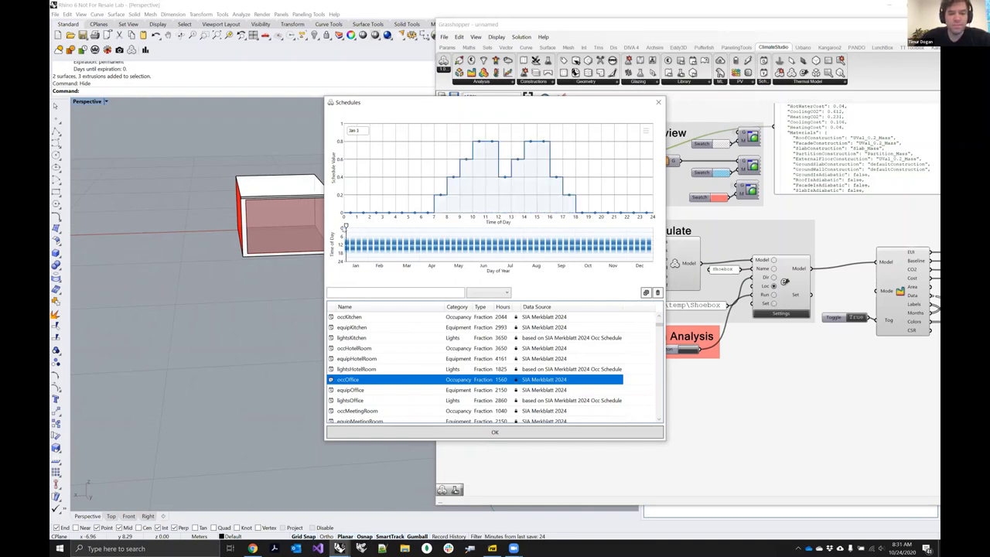
click(378, 378)
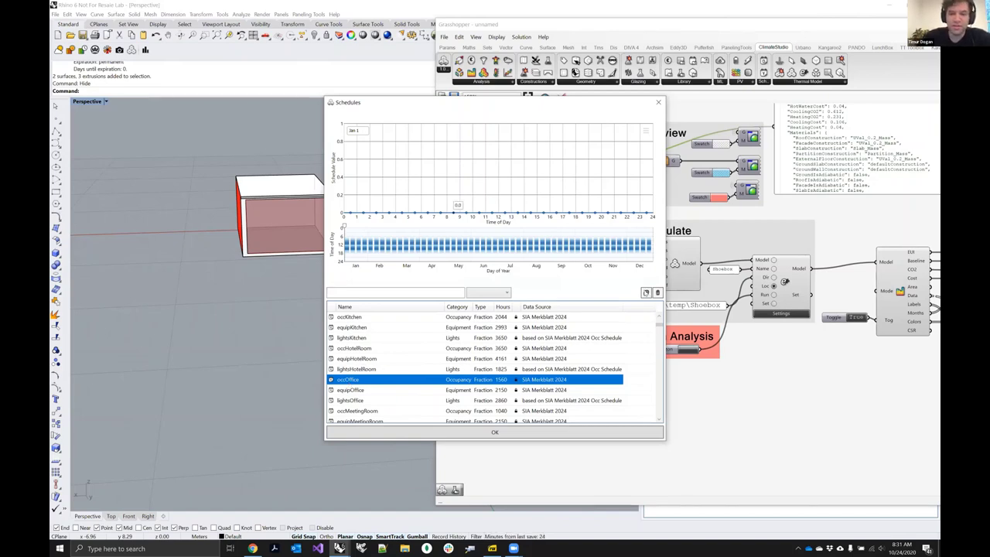
Step: Duplicate the occOffice schedule, append an underscore and the author's first name to its name, and open the copy for editing
click(646, 292)
click(471, 239)
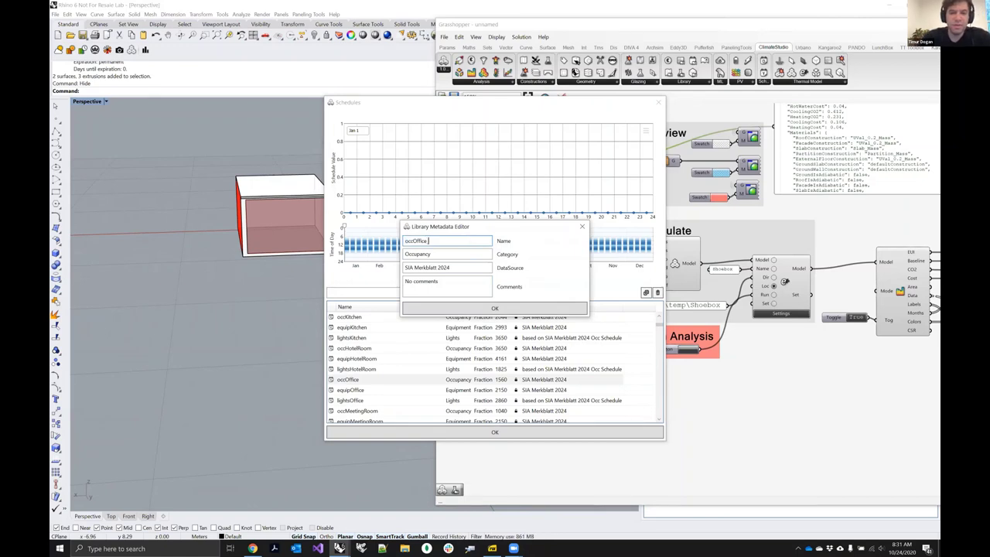
text(Time)
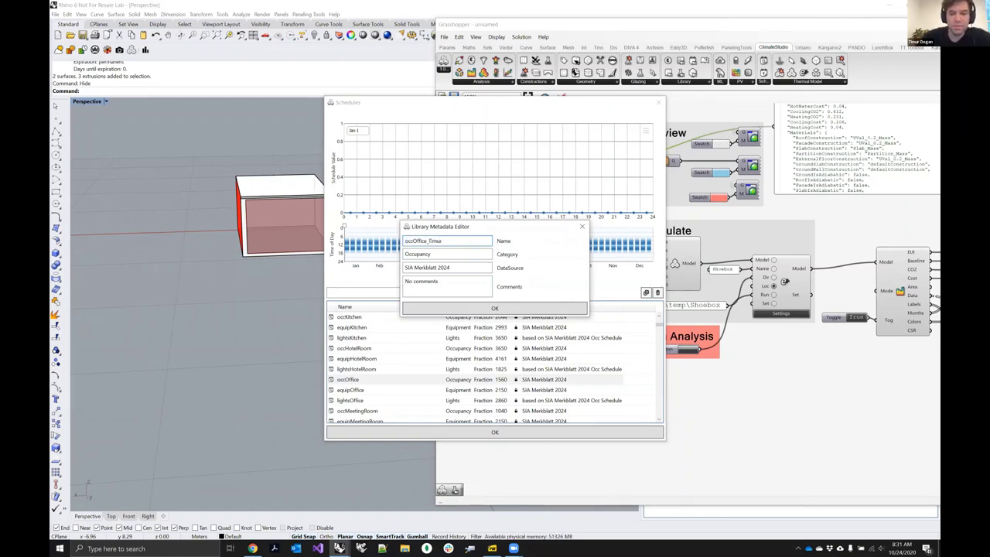
click(518, 309)
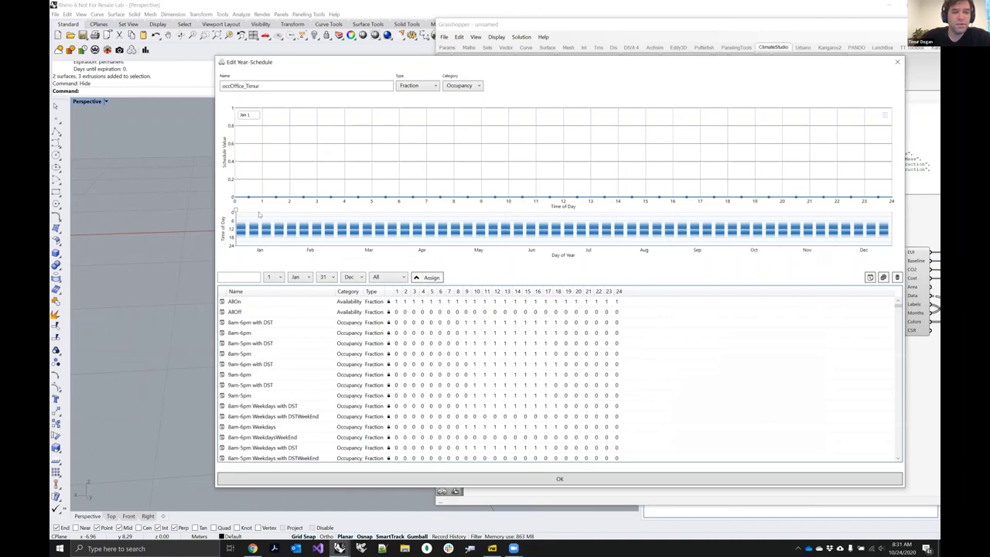
Step: Compare the copied year schedule's daily occupancy profiles for several days in early January
click(239, 213)
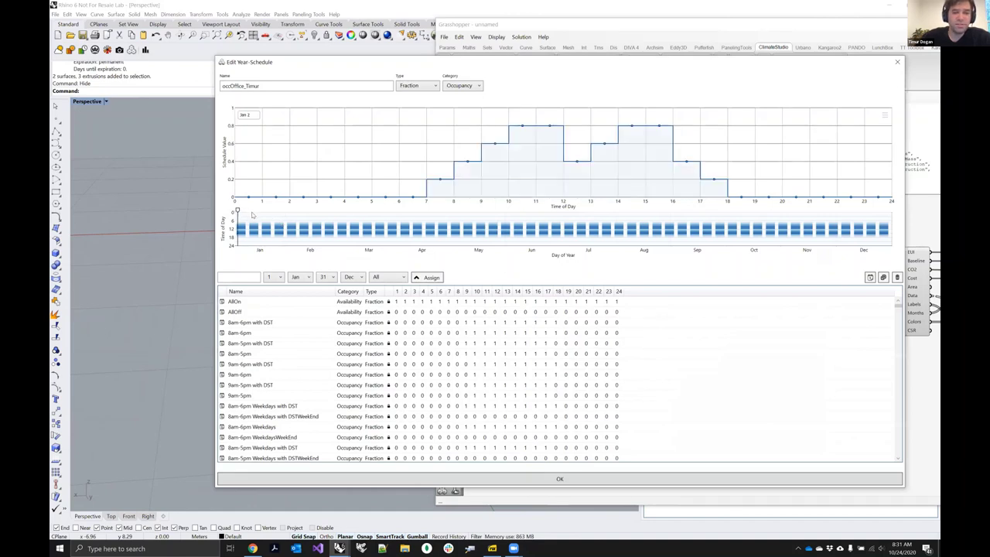
click(253, 214)
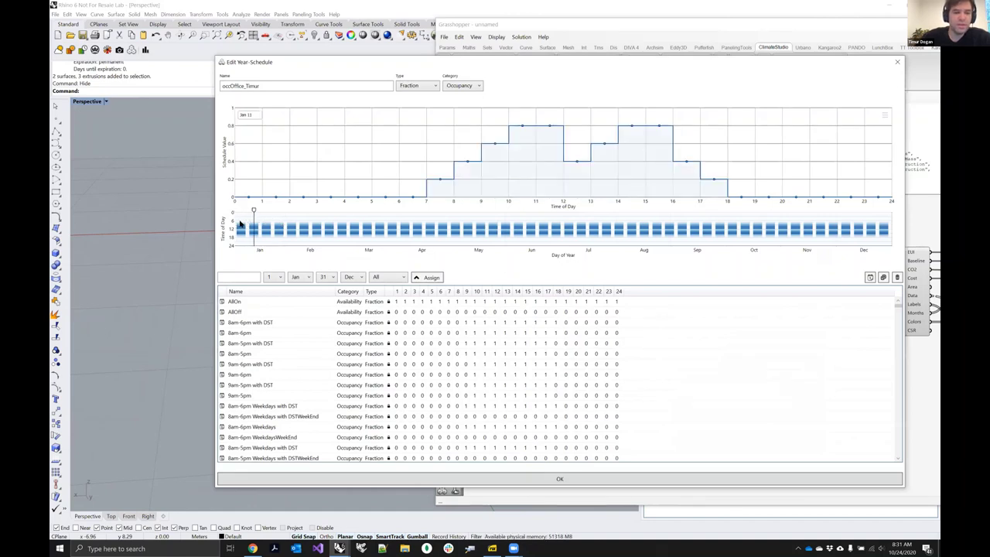
click(238, 213)
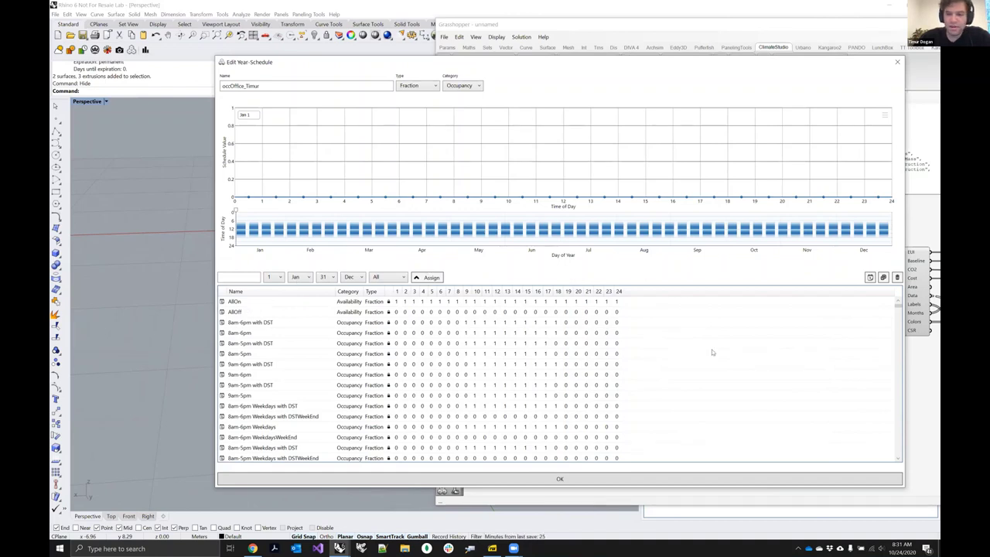
Step: Assign the AllOn day schedule to every Sunday from 1 January to 31 December in the copied year schedule
click(240, 303)
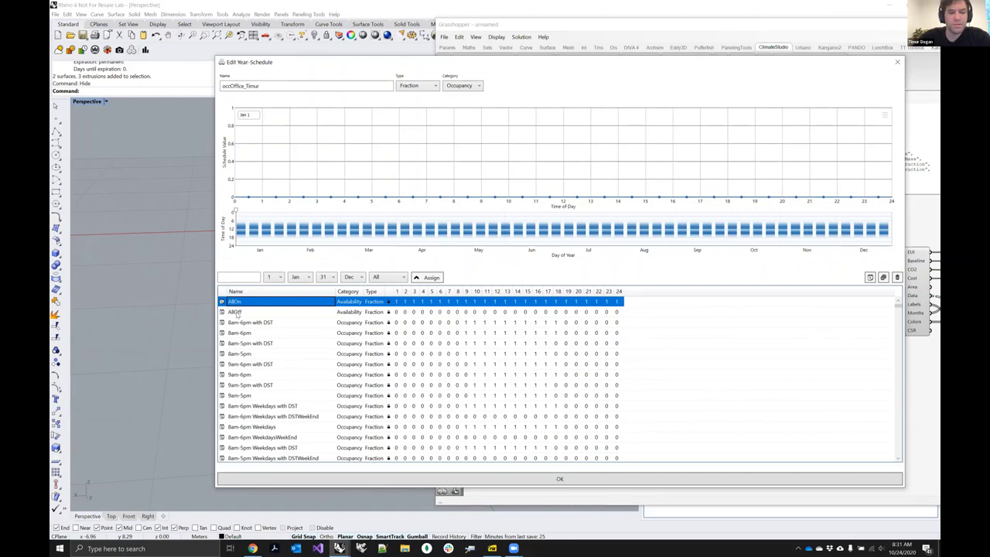
click(236, 311)
click(232, 301)
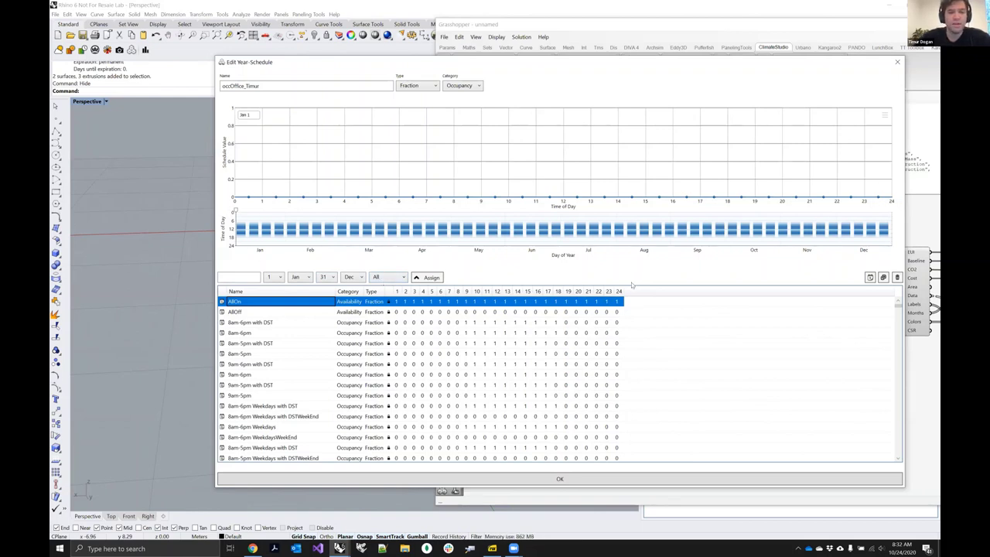
click(399, 279)
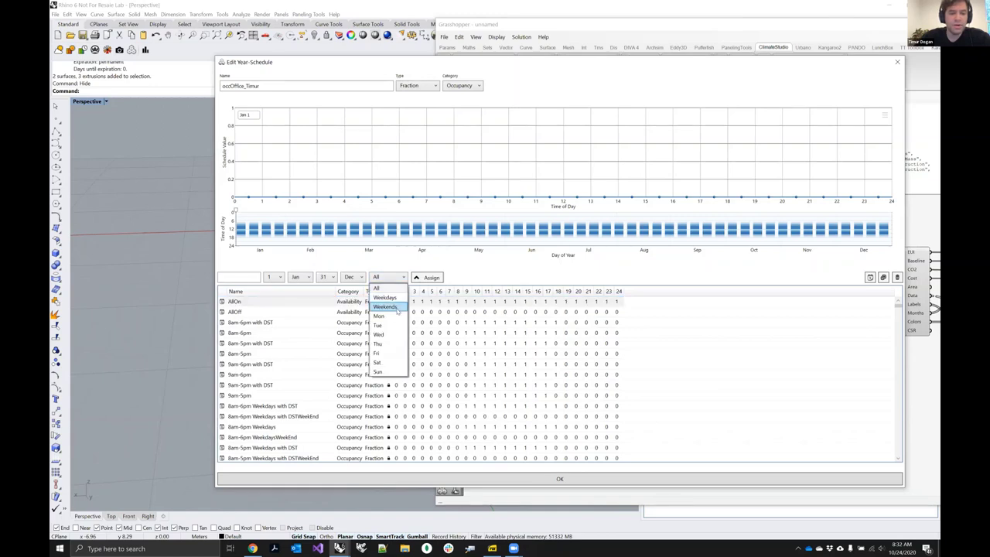
click(384, 372)
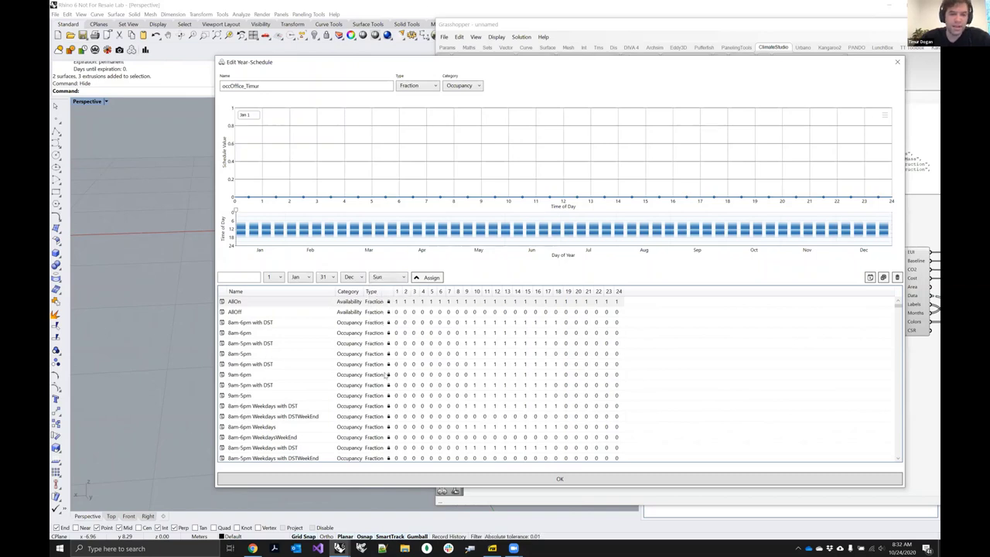
click(432, 278)
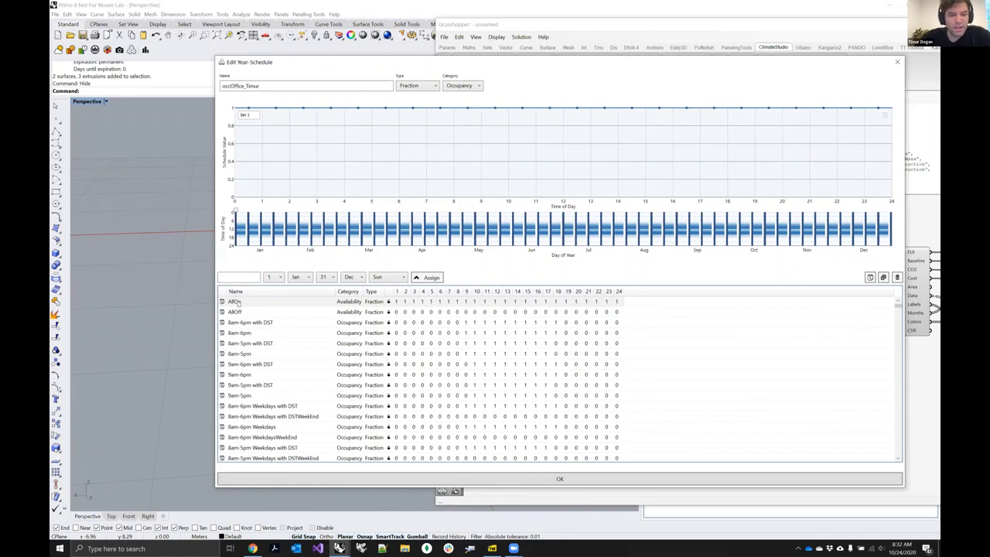
Step: Duplicate the AllOn day schedule, appending an underscore and the author's first name to the copy's name
click(363, 301)
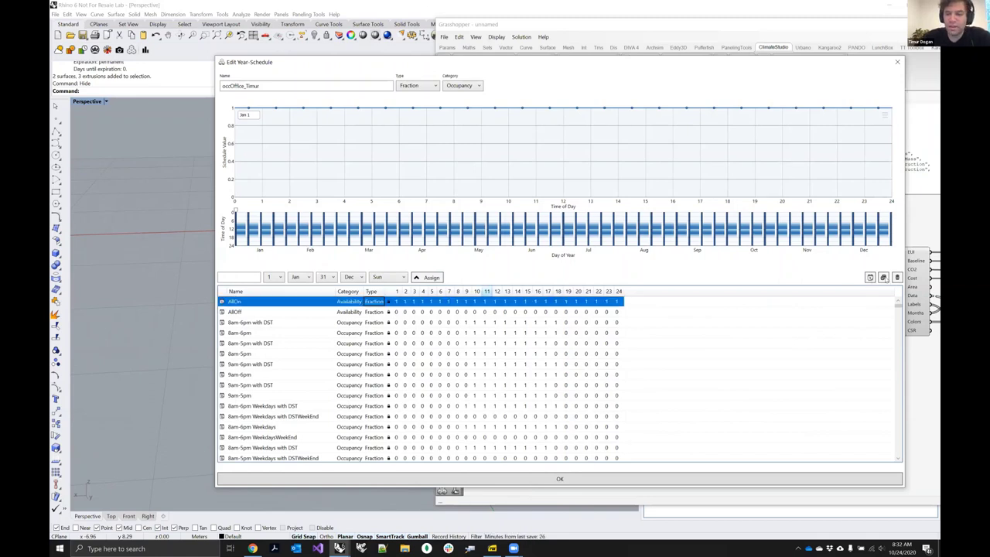
click(882, 277)
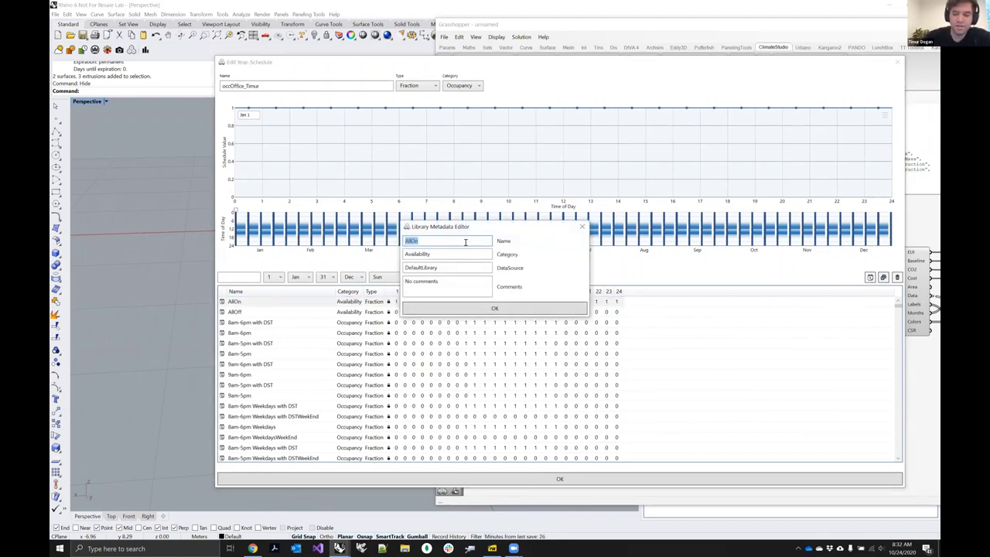
key(Right)
text(_Timur)
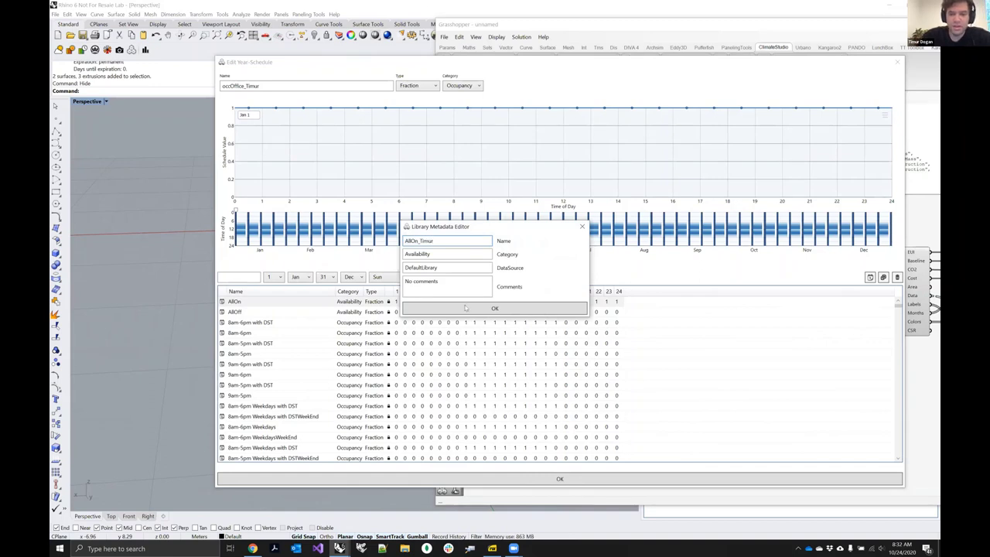
click(466, 307)
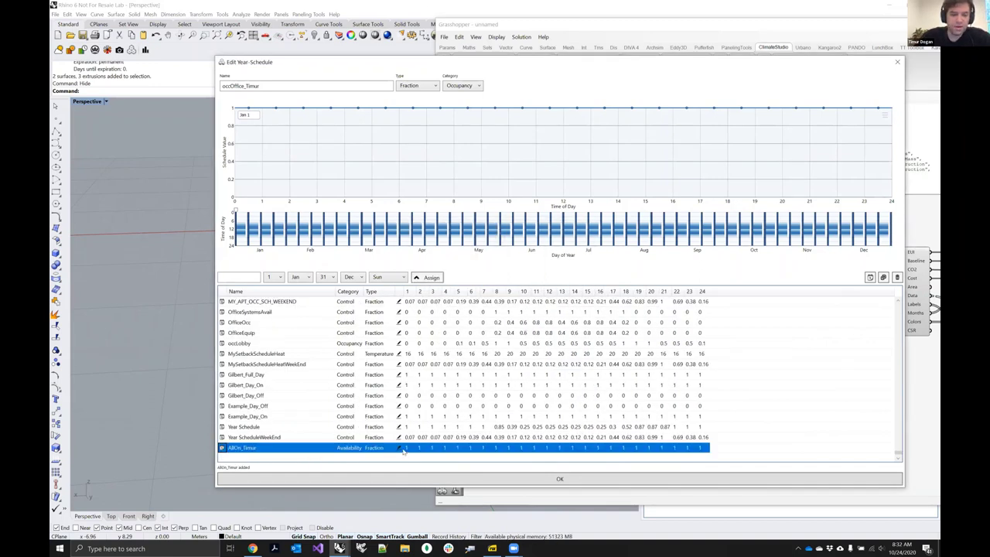
Step: Redraw the copied day schedule as a curve peaking at about 0.76 and falling to 0.01, and assign it to every Sunday of the year
click(399, 448)
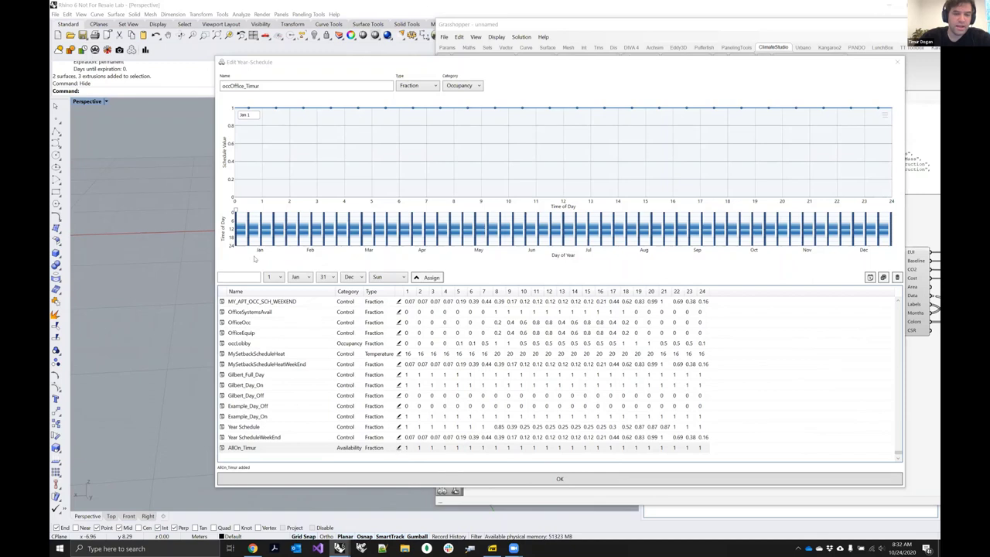
click(279, 258)
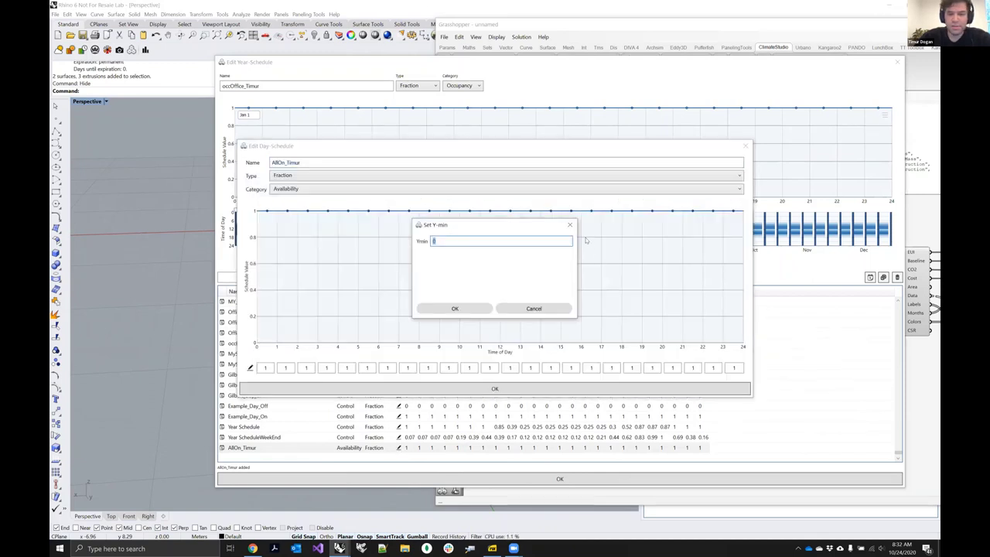
mouse_move(266, 300)
mouse_down()
mouse_move(464, 245)
mouse_move(701, 339)
mouse_up()
mouse_move(761, 348)
mouse_down()
mouse_move(726, 316)
mouse_move(743, 336)
mouse_up()
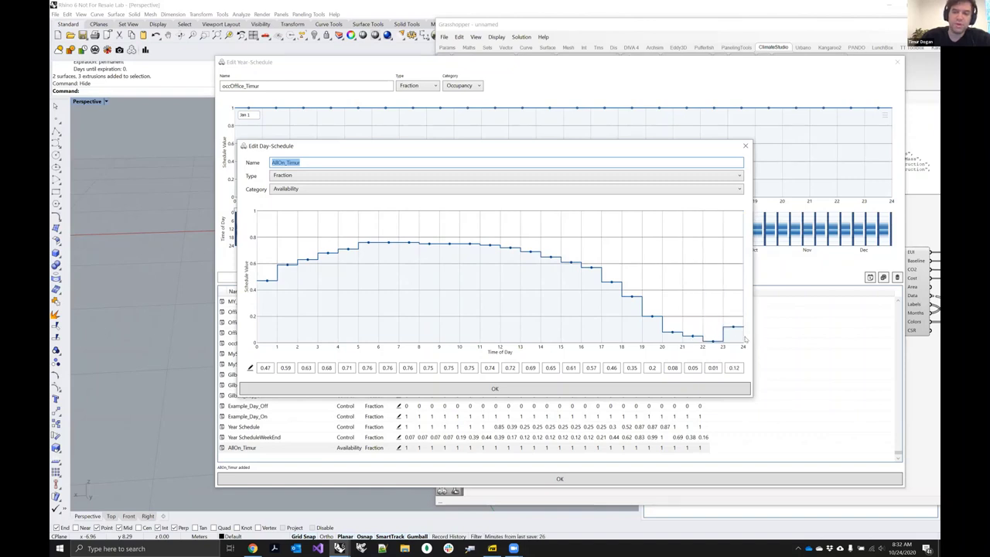
click(401, 393)
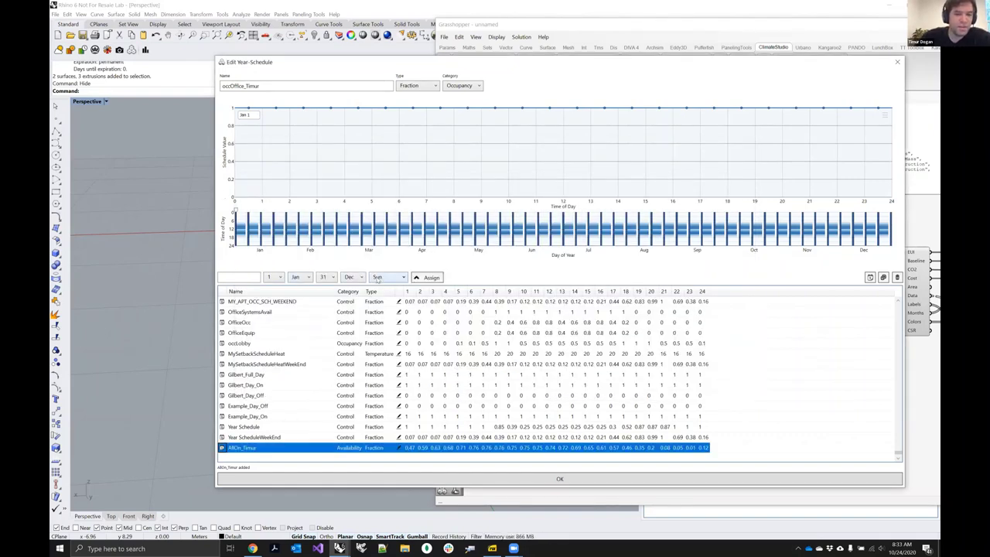
click(425, 279)
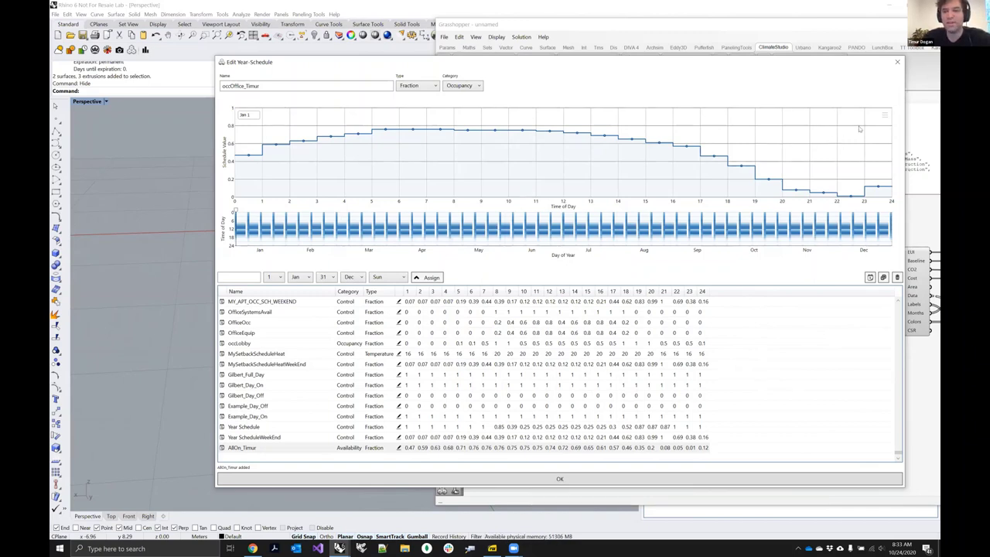
Step: Copy the year schedule's chart values to the clipboard and view the clipboard options for day schedules
click(884, 116)
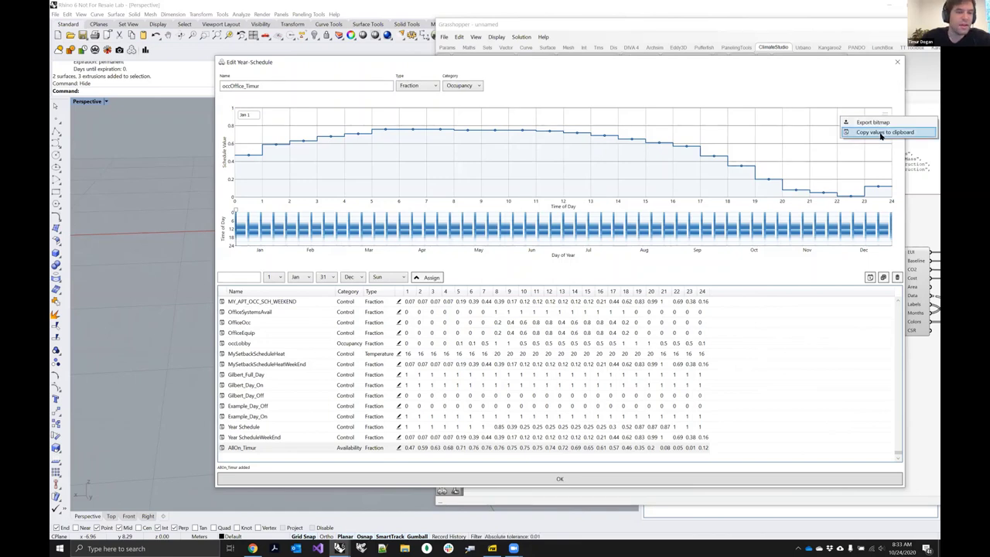
click(880, 134)
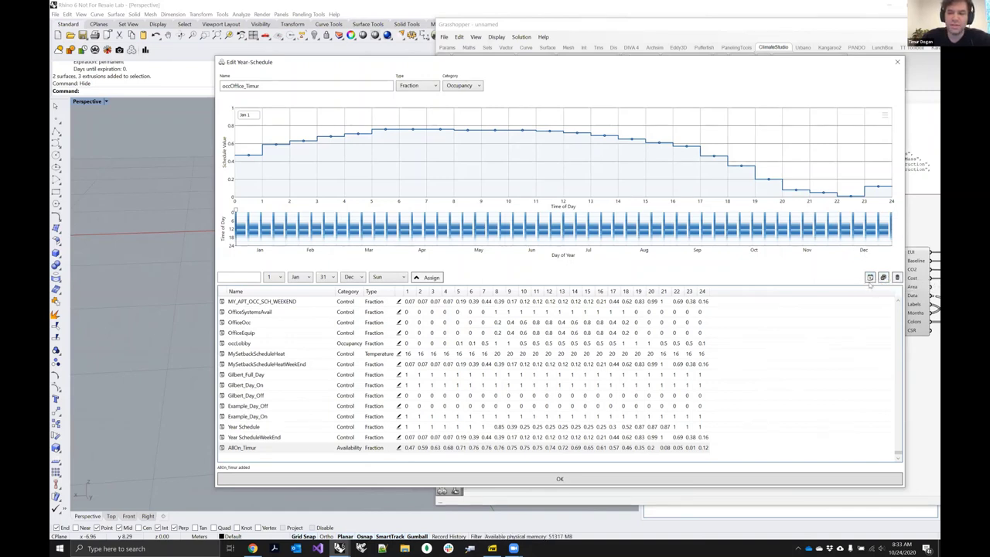
click(870, 278)
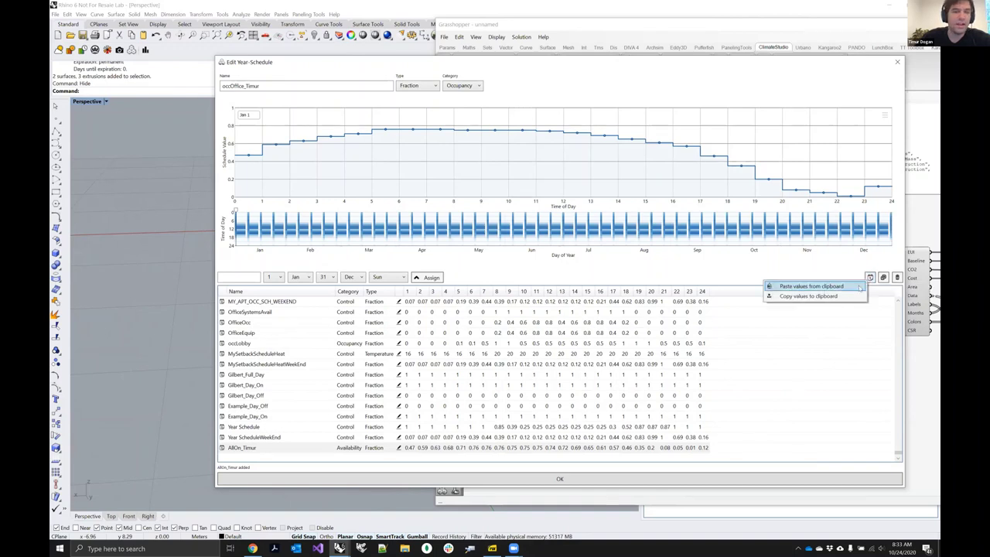
click(664, 291)
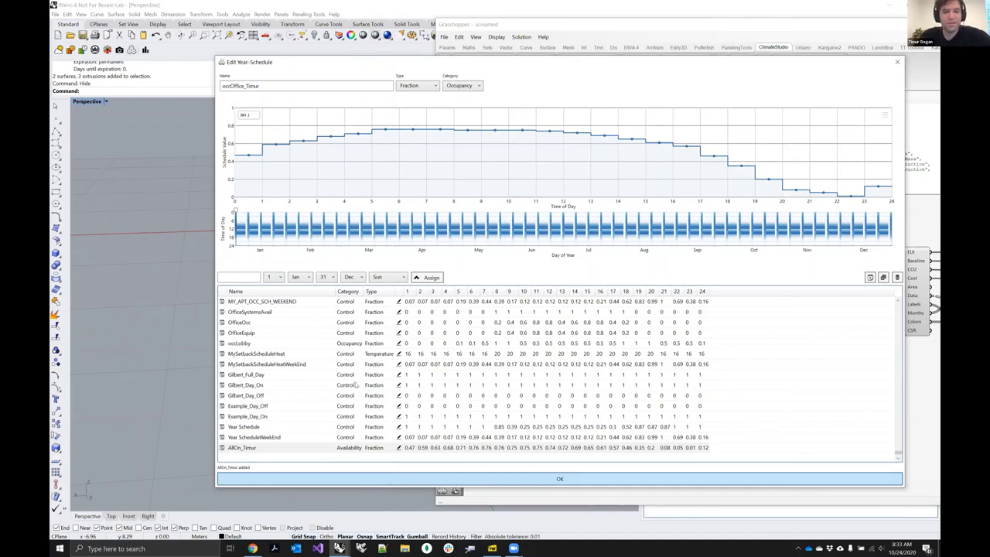
Step: Accept the edited year schedule and apply it as the zone's occupancy schedule
key(Return)
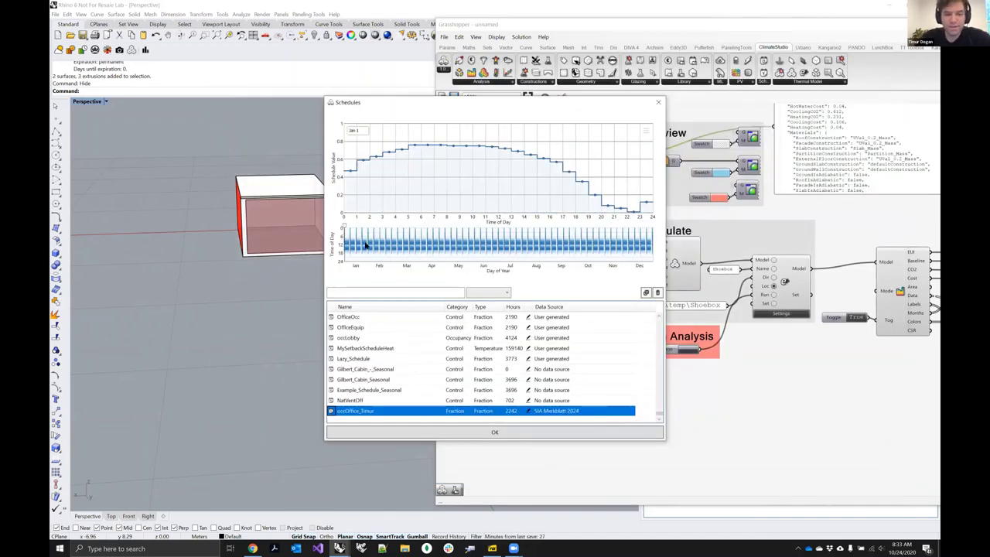
click(415, 434)
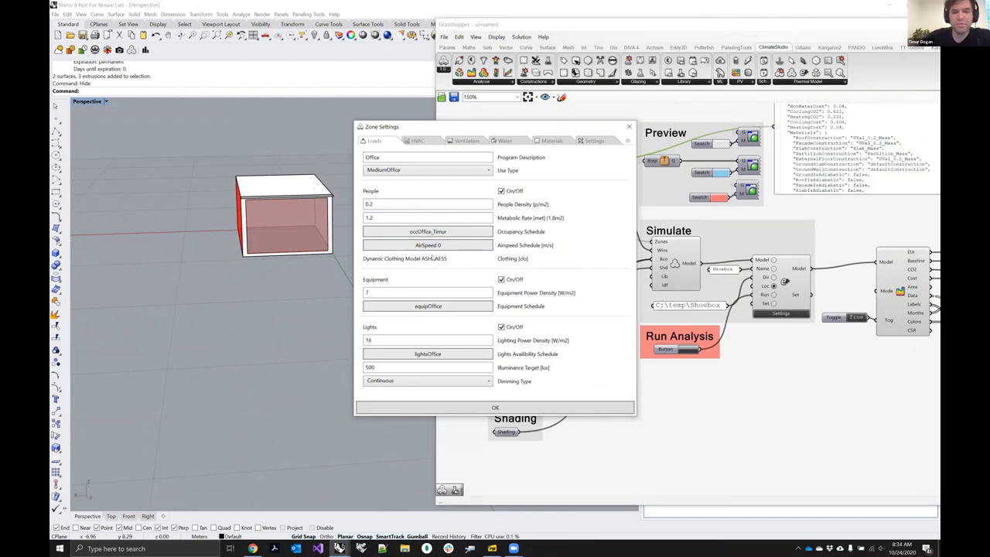
Step: Review the zone's equipment power density and equipment schedule
click(412, 308)
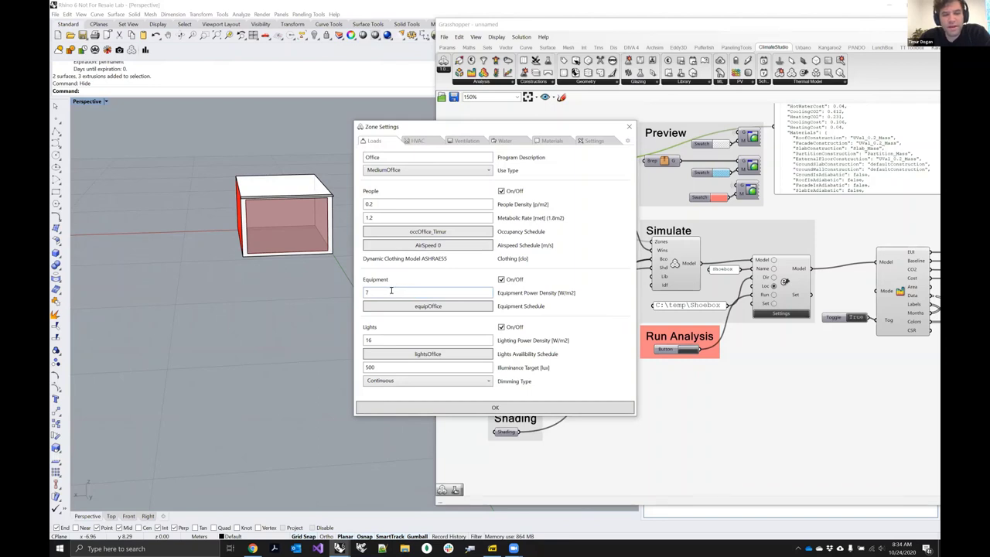
drag(385, 290, 365, 291)
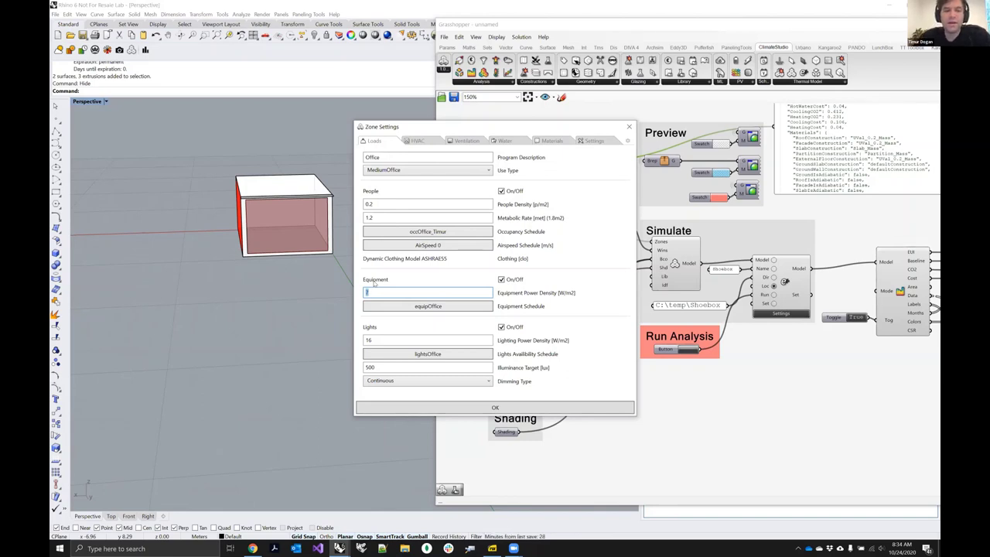
click(389, 291)
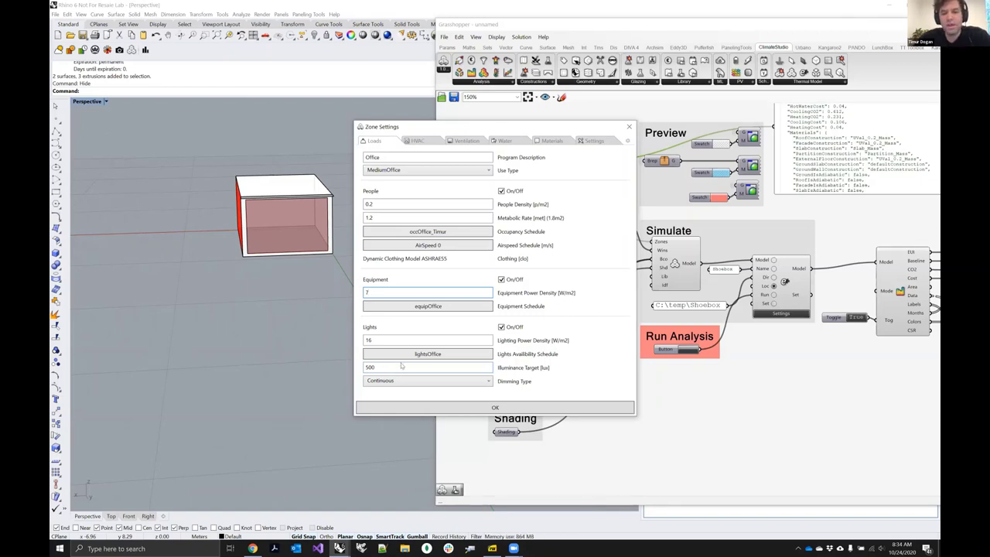
Step: Look through the dimming types for the zone's lights and set the dimming type to Off
click(439, 382)
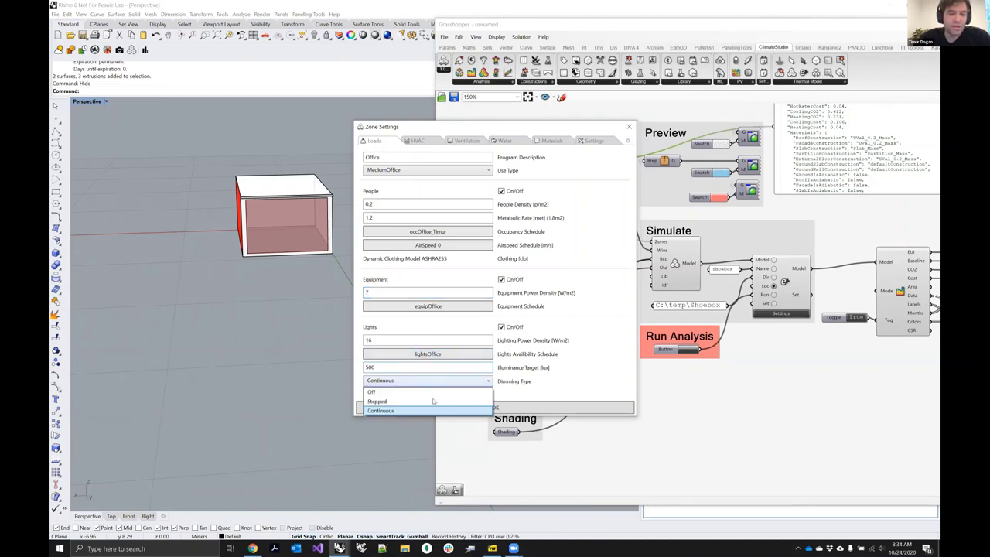
click(432, 410)
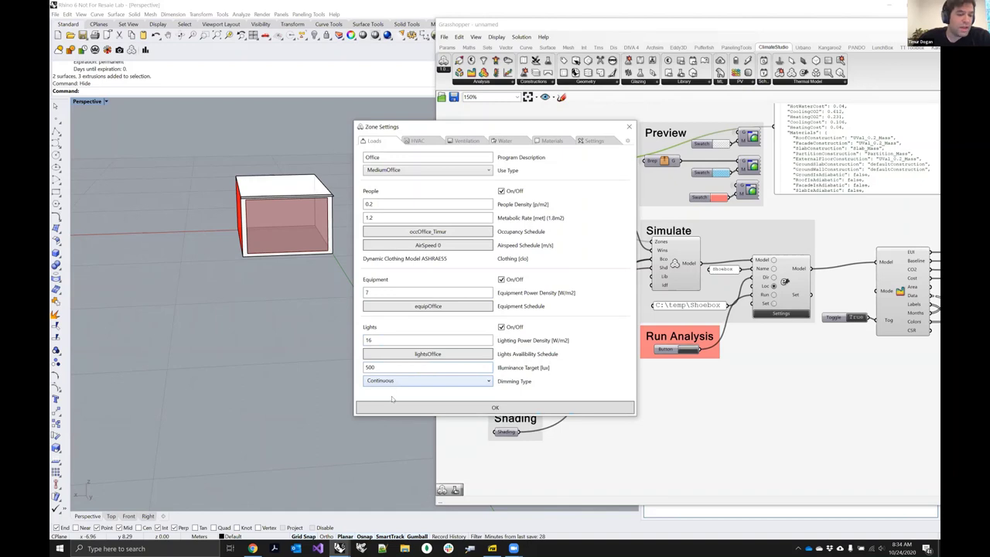
click(391, 382)
click(387, 390)
click(387, 382)
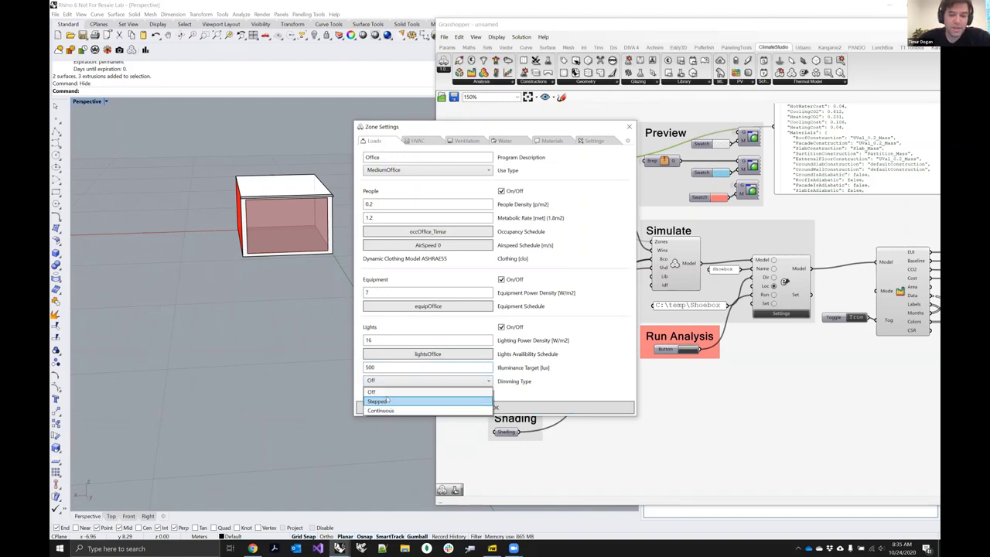
click(386, 391)
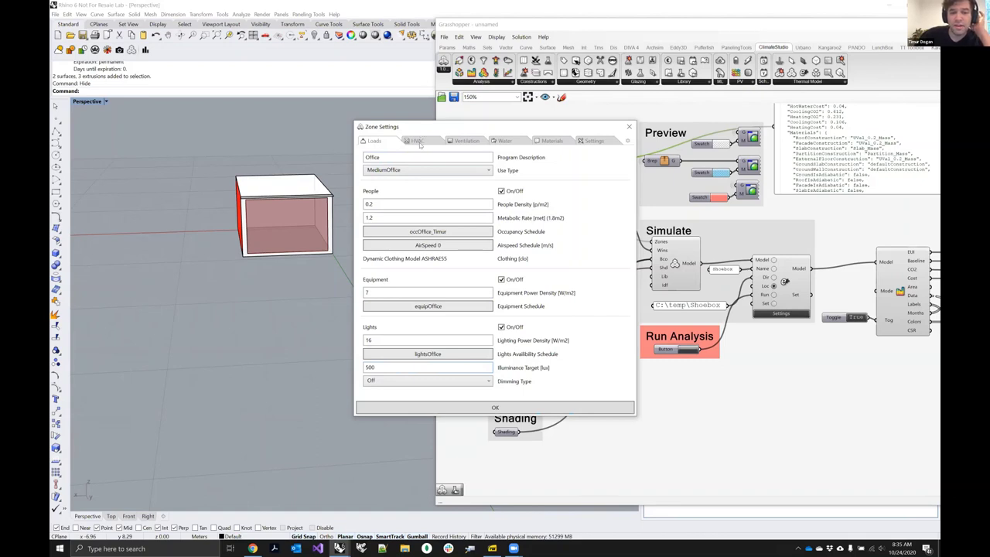
Step: Examine the zone's HVAC settings, comparing the constant setpoints for heating and cooling
click(417, 141)
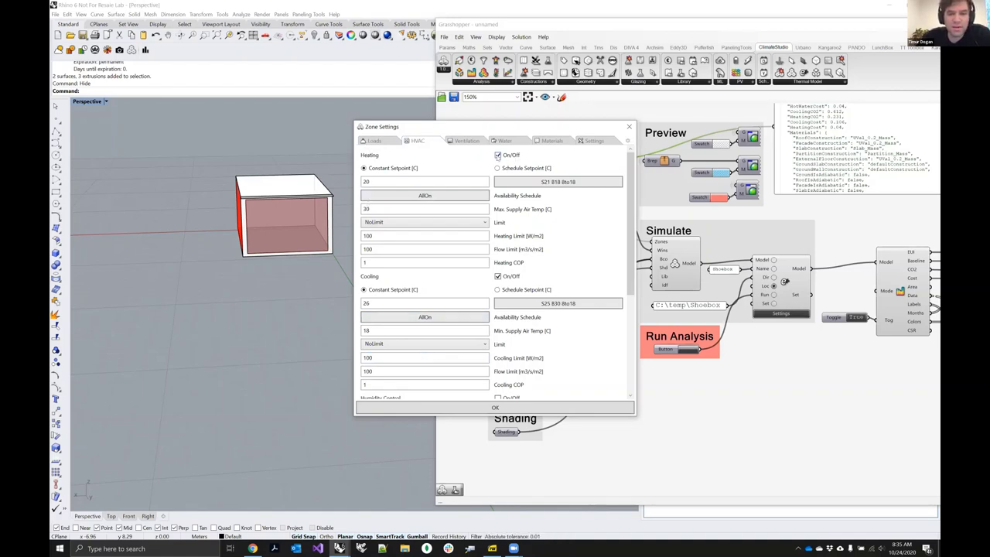
drag(382, 180, 349, 181)
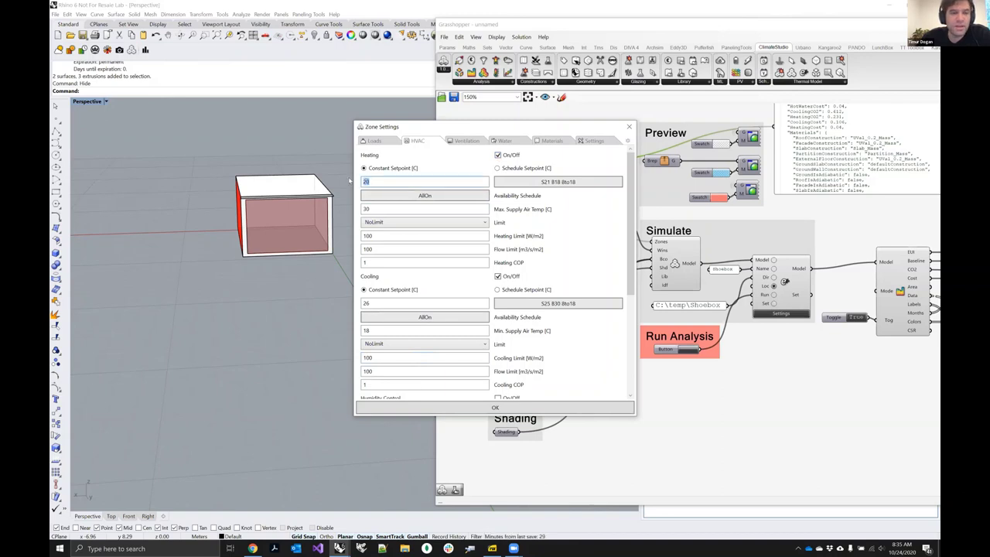
click(420, 195)
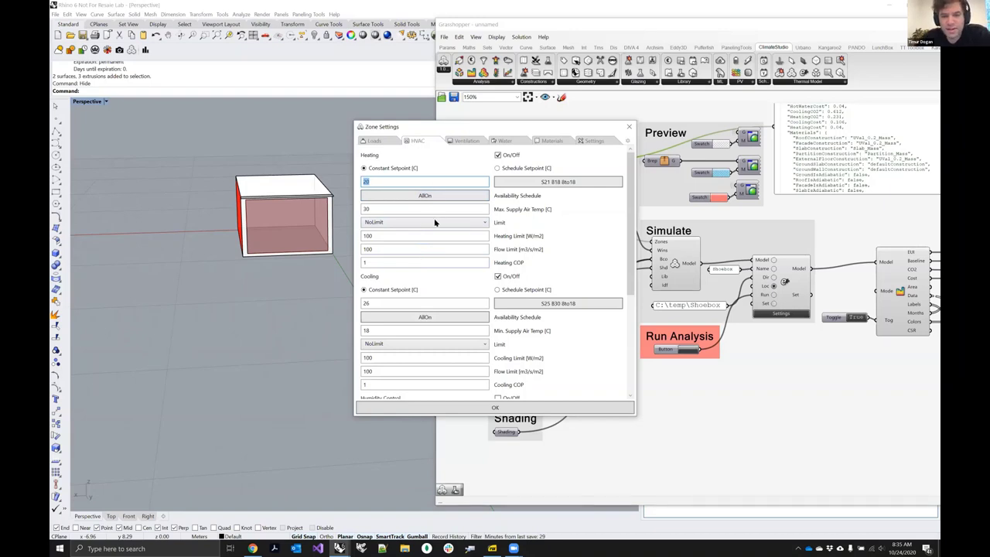
scroll(413, 196, down, 3)
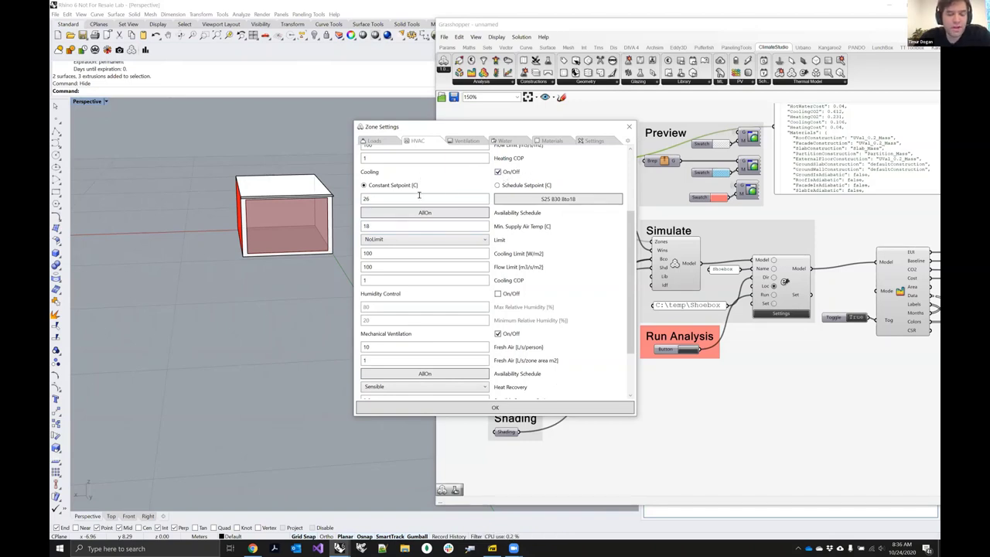
drag(413, 198, 368, 198)
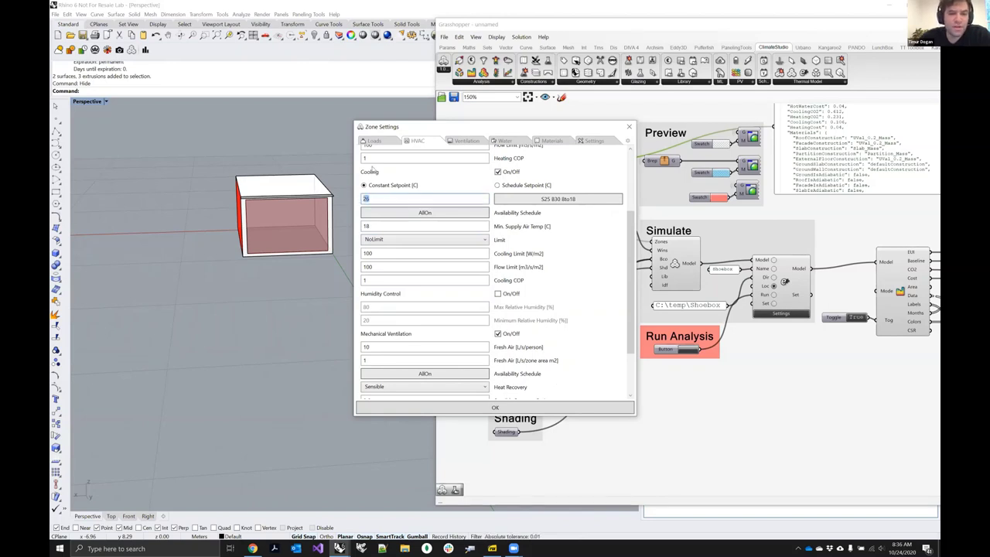
scroll(371, 168, up, 2)
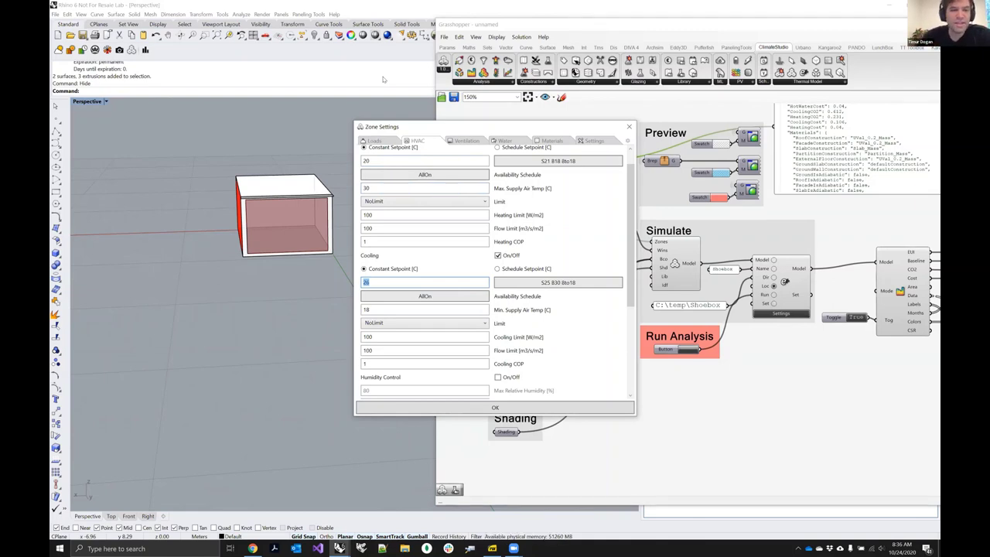
double_click(367, 160)
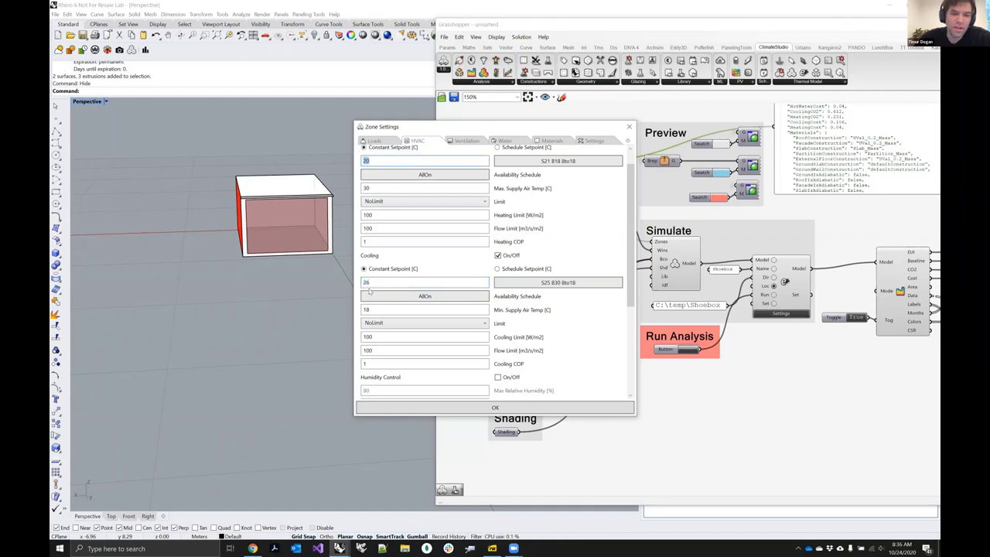
double_click(367, 282)
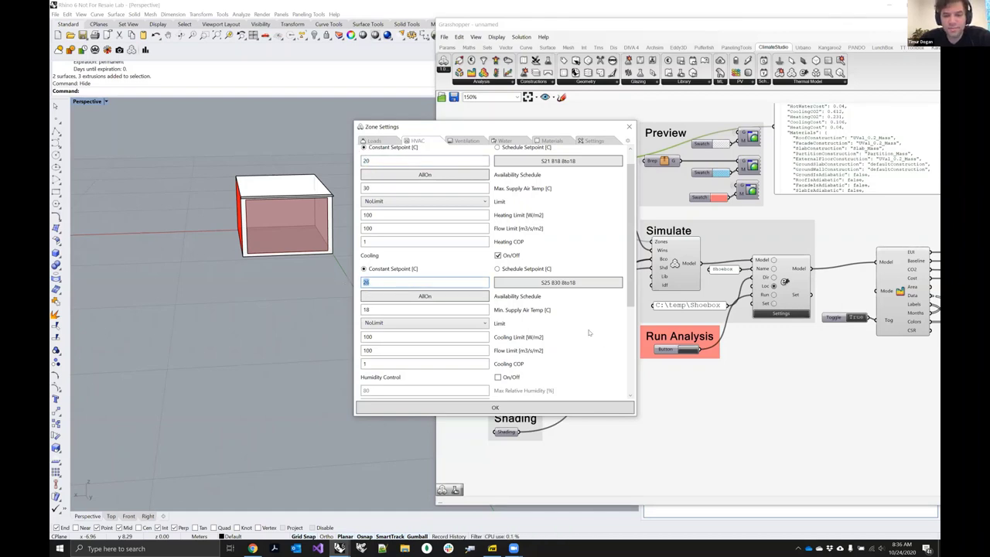
Step: Turn on humidity control in the zone's HVAC settings, and open the zone's ventilation settings
scroll(588, 332, down, 2)
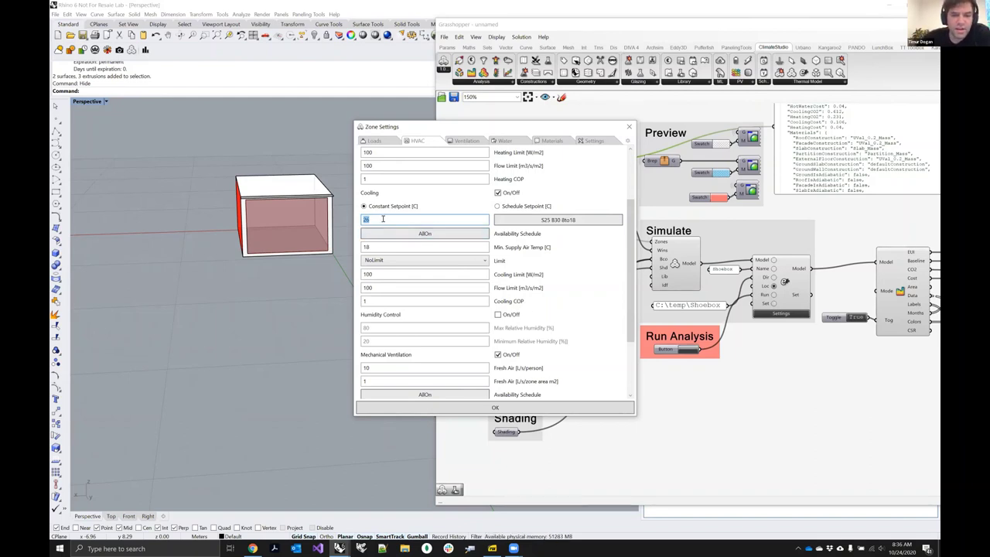
scroll(384, 219, down, 1)
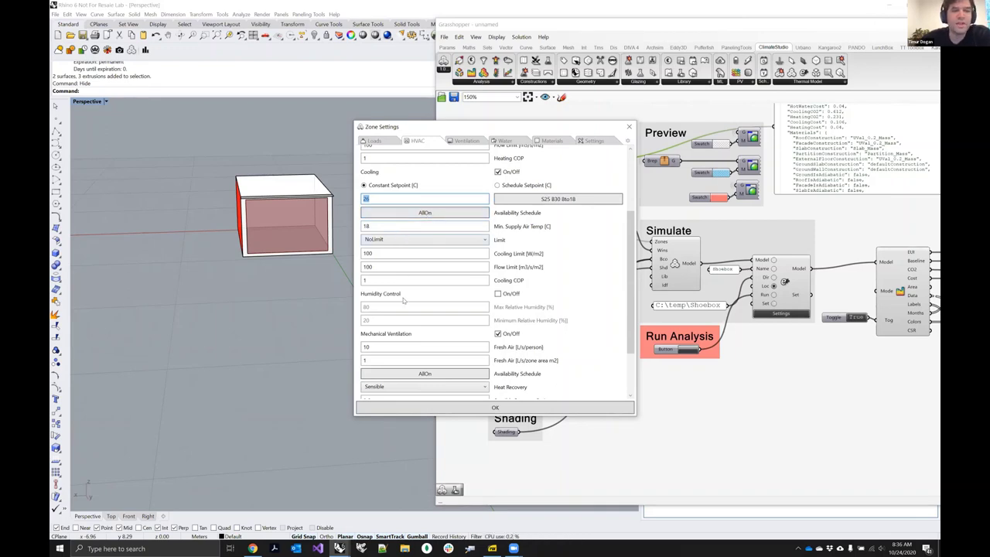
scroll(415, 285, down, 1)
scroll(415, 285, down, 2)
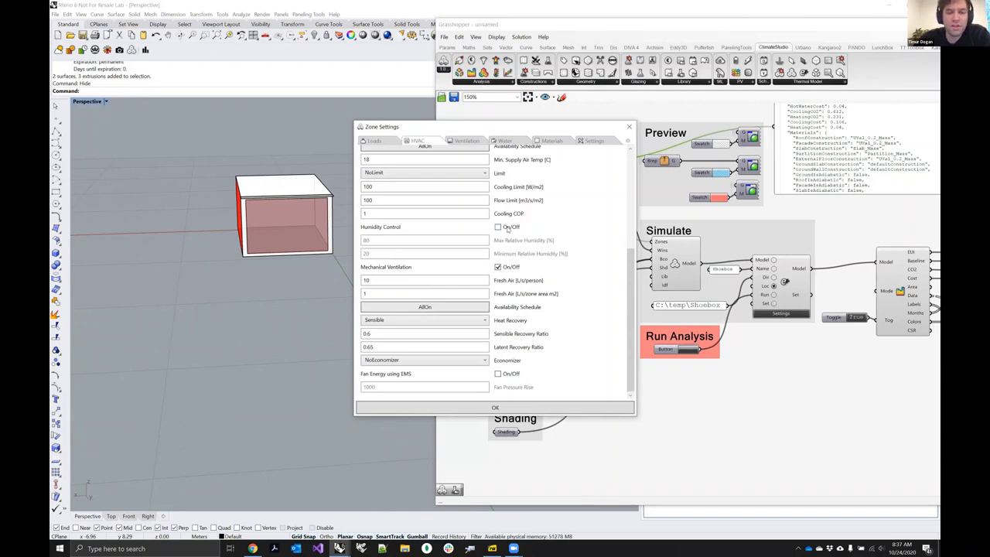
click(498, 228)
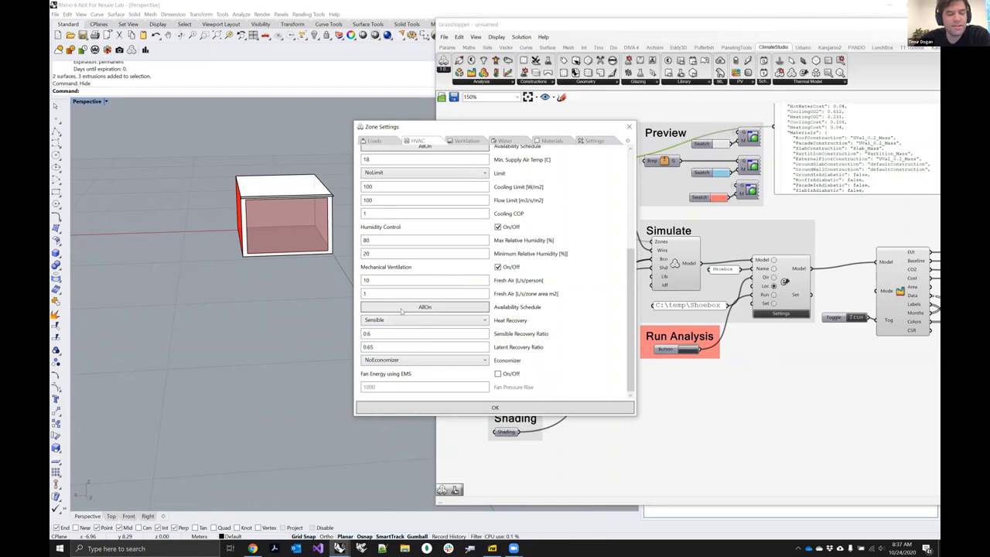
click(467, 141)
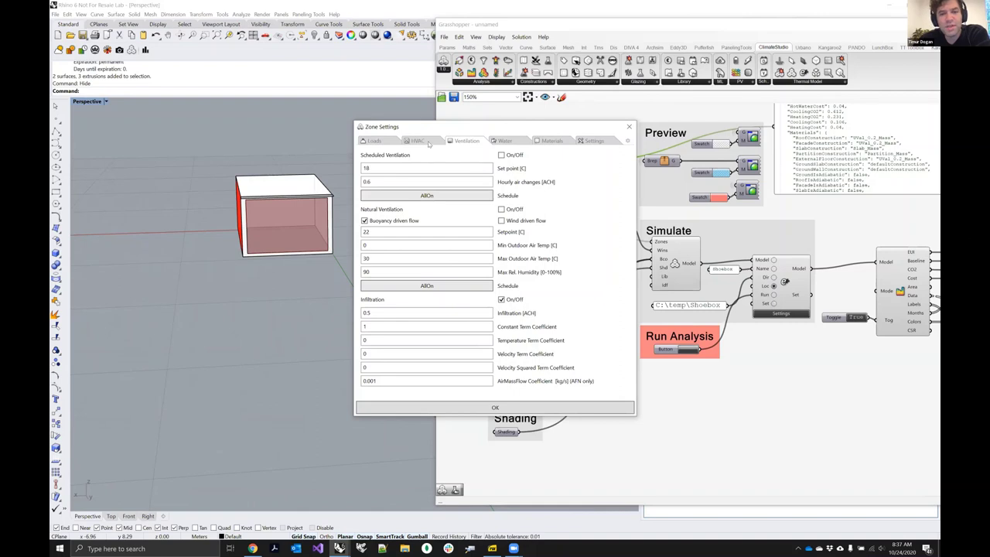
Step: Examine the zone's infiltration rate in the ventilation settings, and review its hot water settings
click(429, 144)
scroll(410, 172, up, 5)
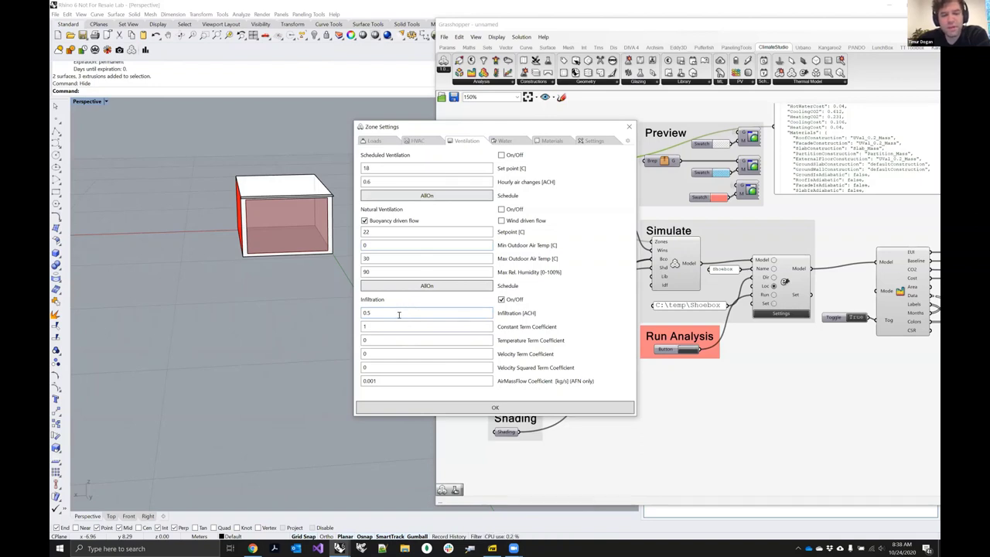
drag(397, 312, 359, 307)
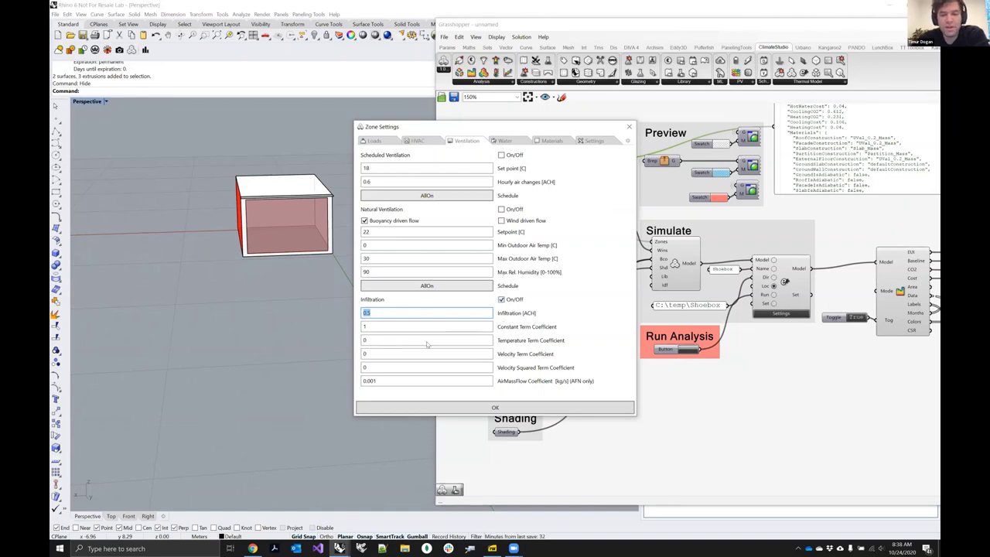
click(368, 312)
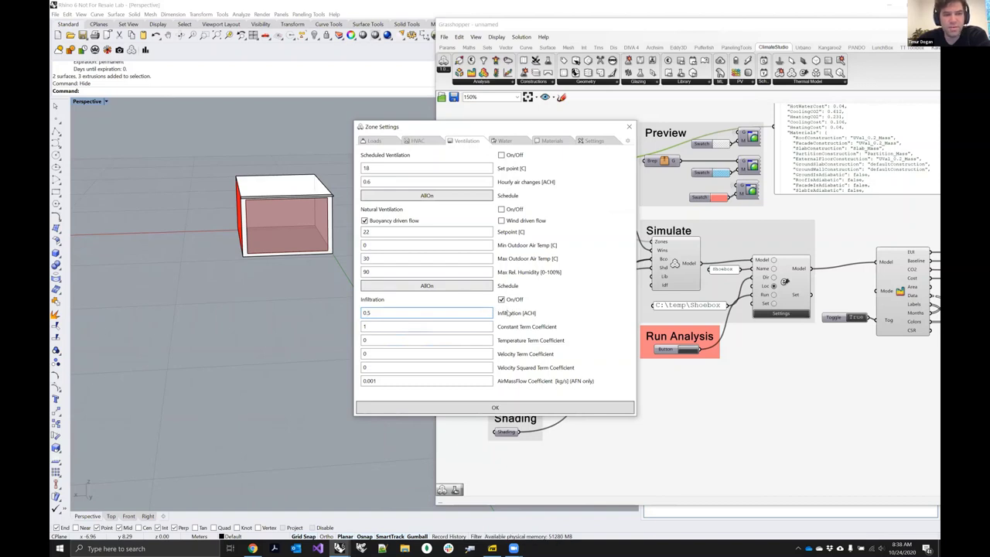
double_click(383, 308)
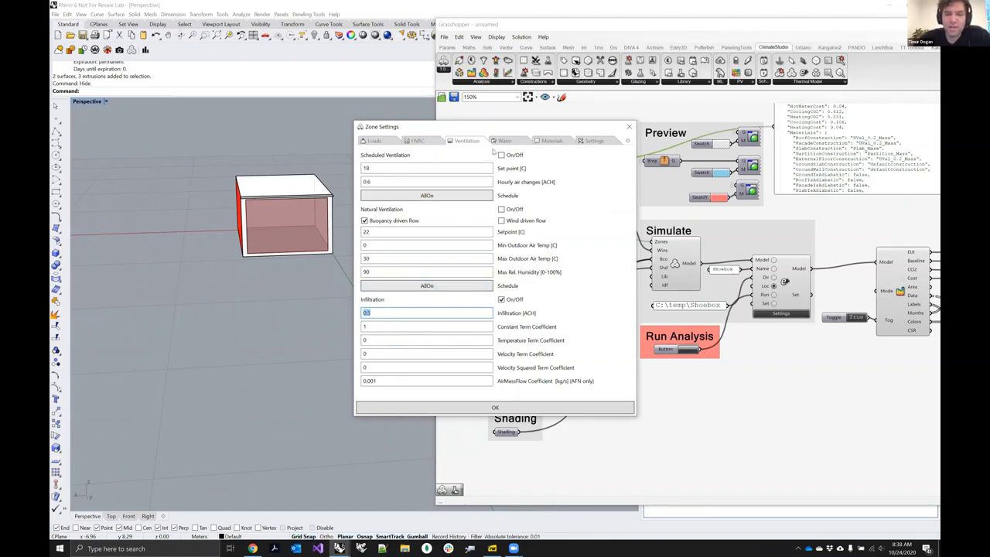
click(505, 141)
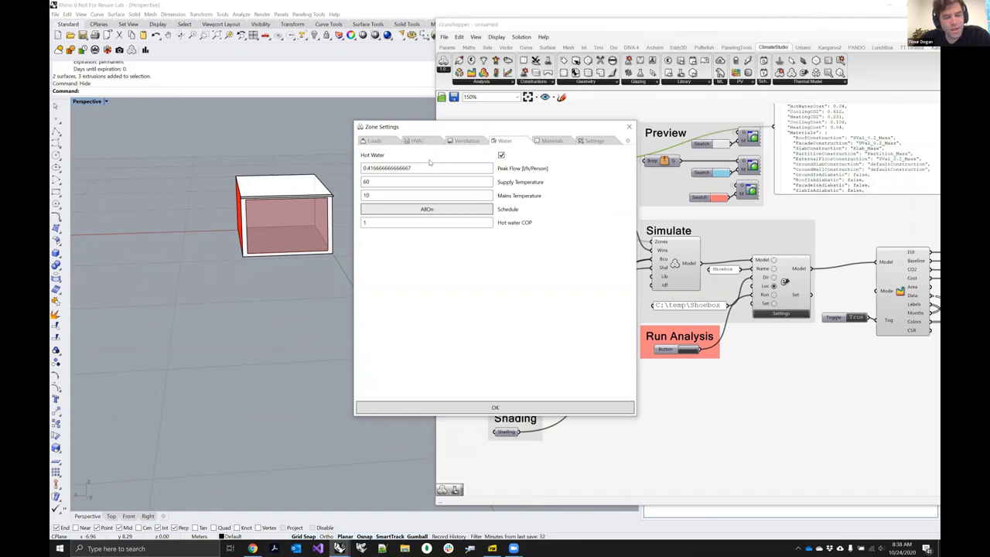
Step: Open the zone's material settings and compare the face construction types with the Model Geometry slide in Workshop_Energy.pdf
click(563, 142)
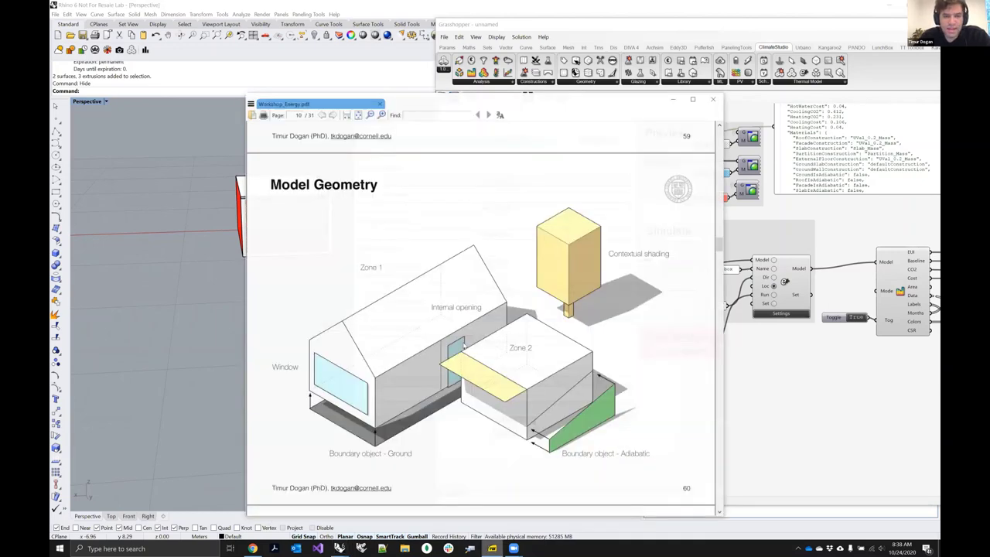
scroll(467, 351, up, 8)
scroll(467, 352, up, 10)
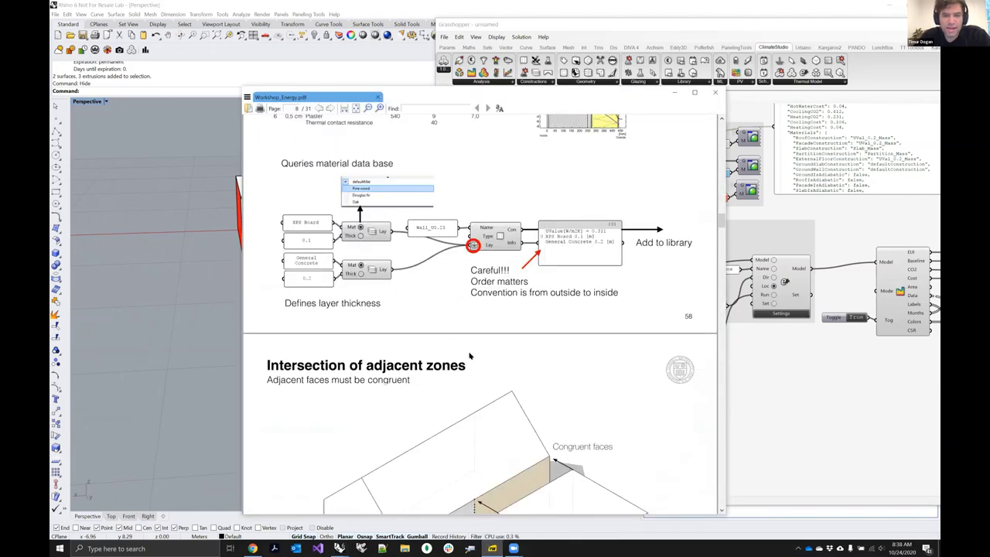
scroll(469, 358, up, 10)
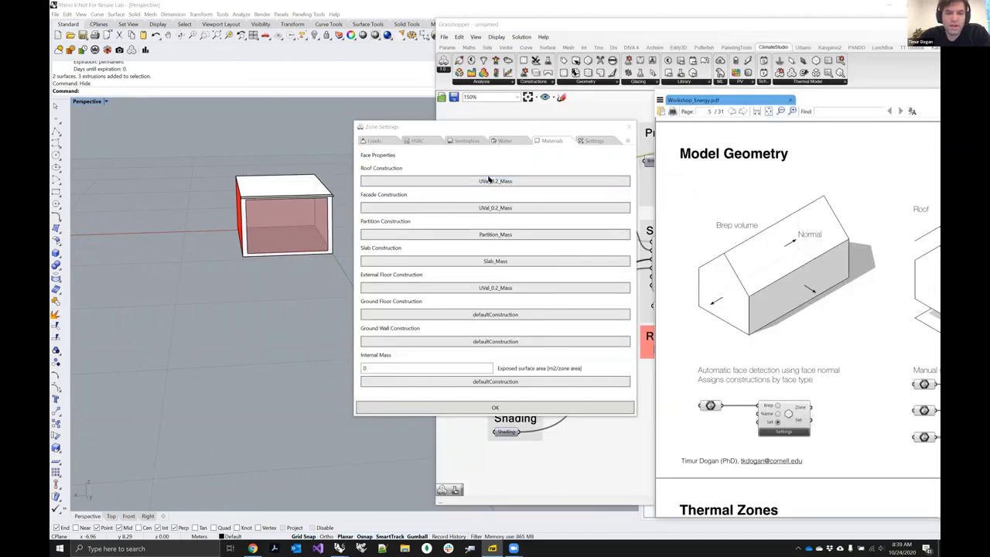
mouse_move(487, 180)
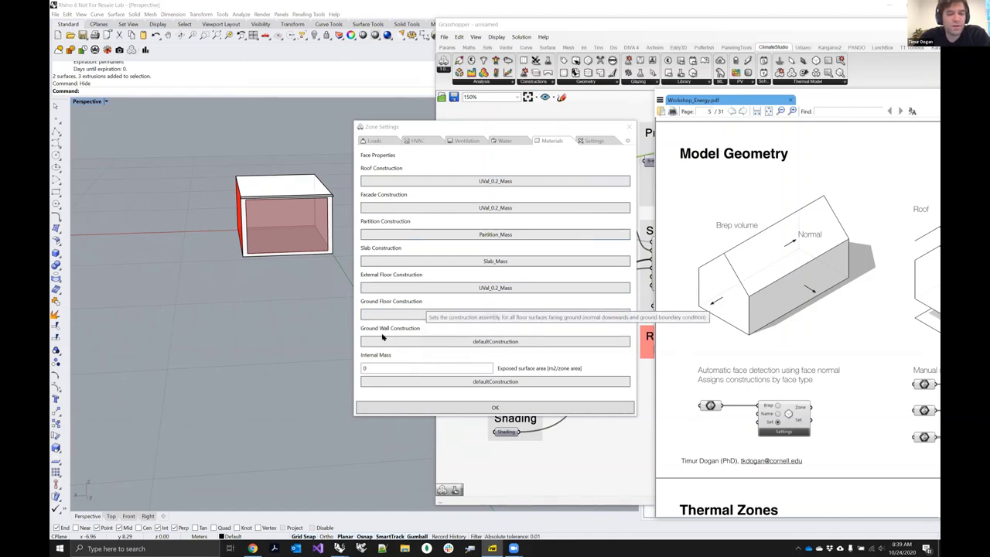
mouse_move(427, 360)
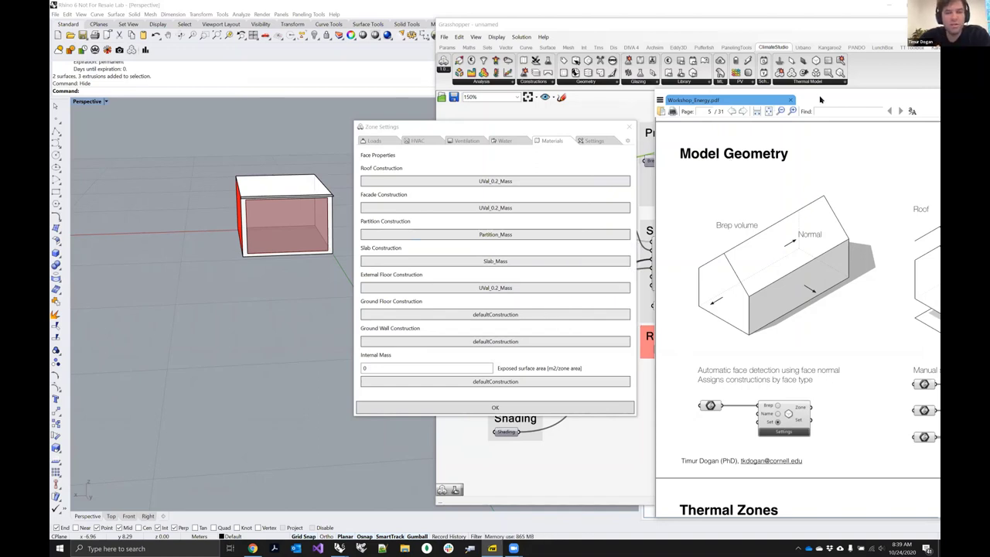
drag(820, 99, 562, 71)
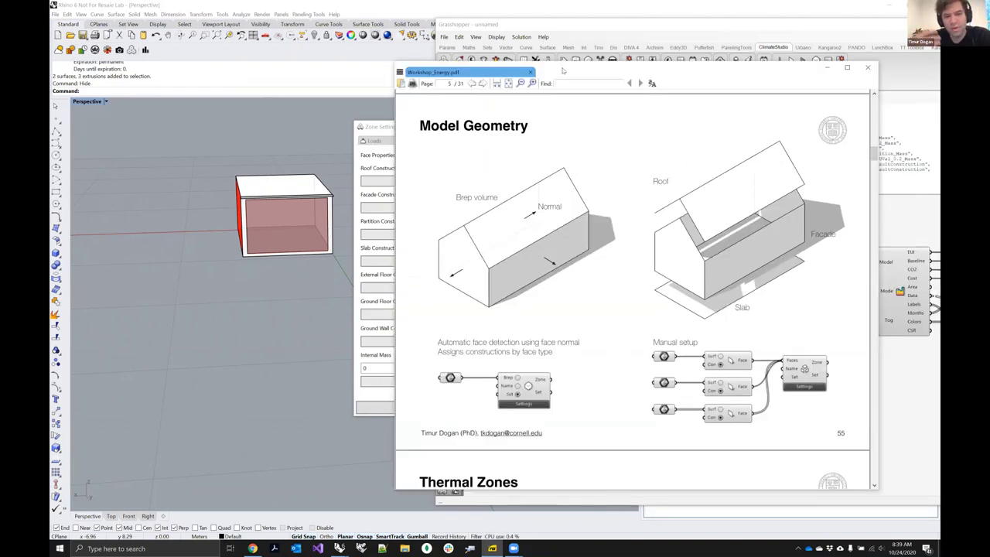
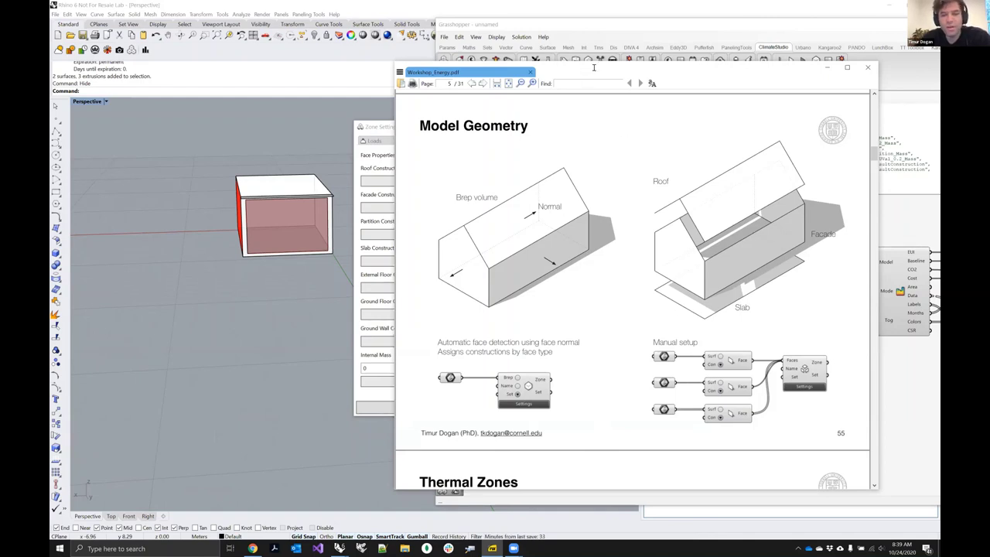
drag(594, 68, 483, 71)
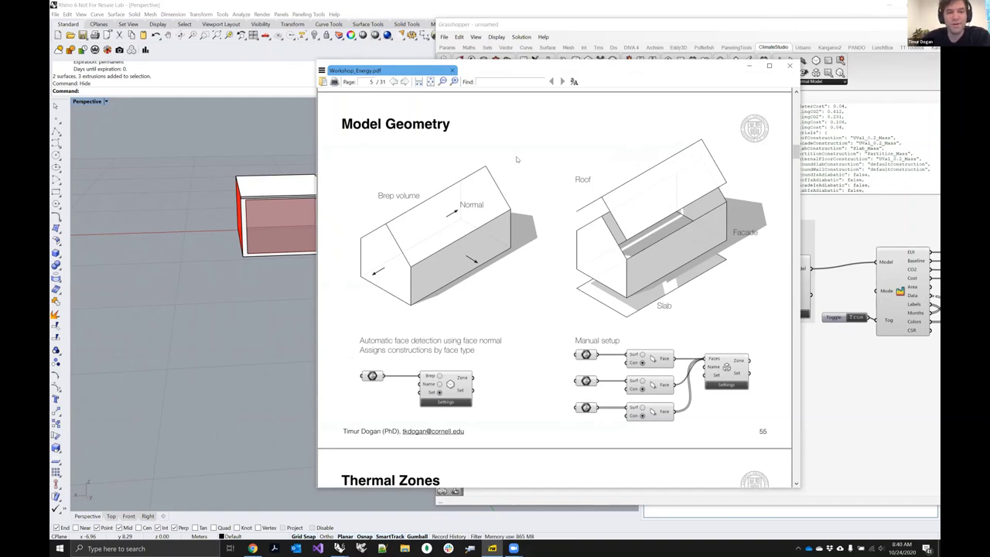
click(747, 75)
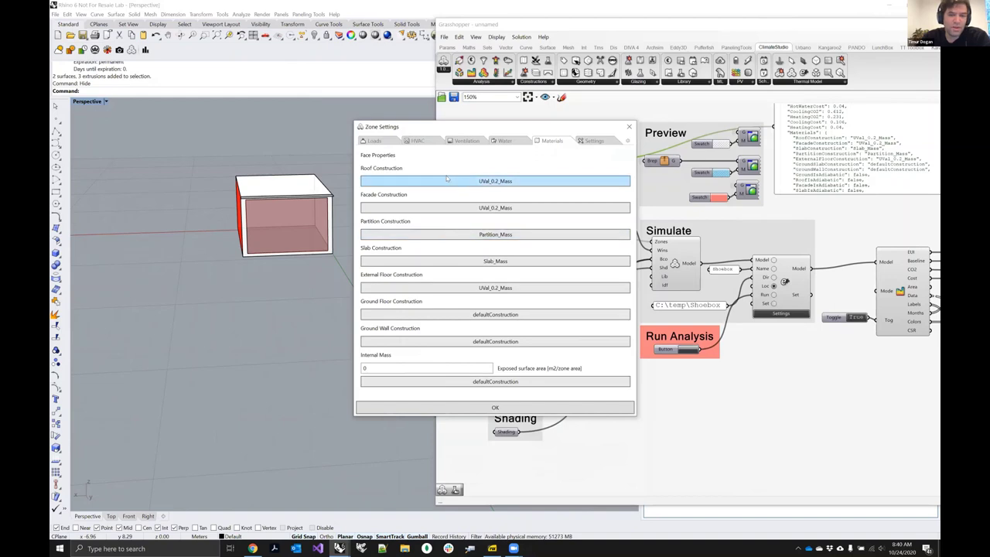
Step: Open the zone's roof construction library and duplicate UVal_0.2_Mass, appending an underscore and the author's first name to the copy's name
mouse_move(447, 183)
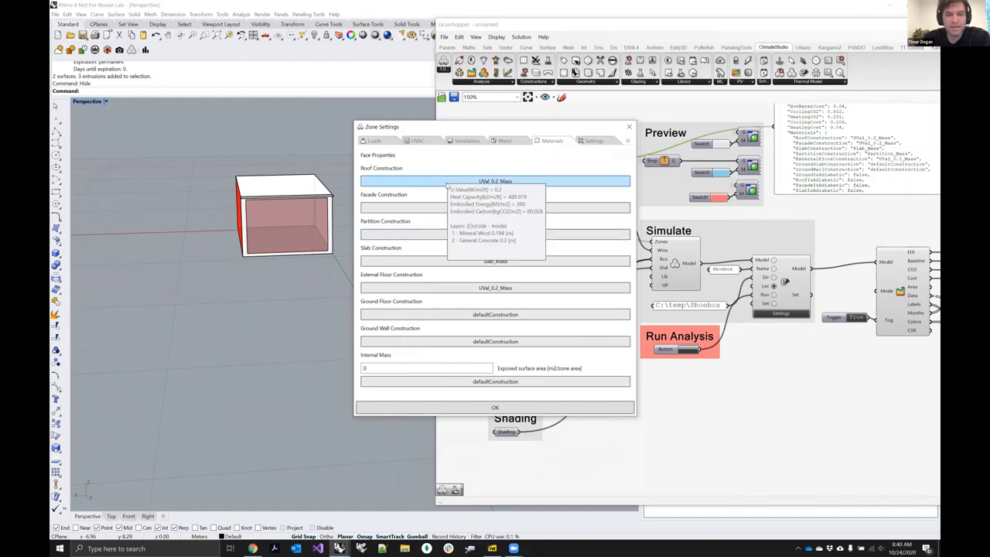
click(447, 181)
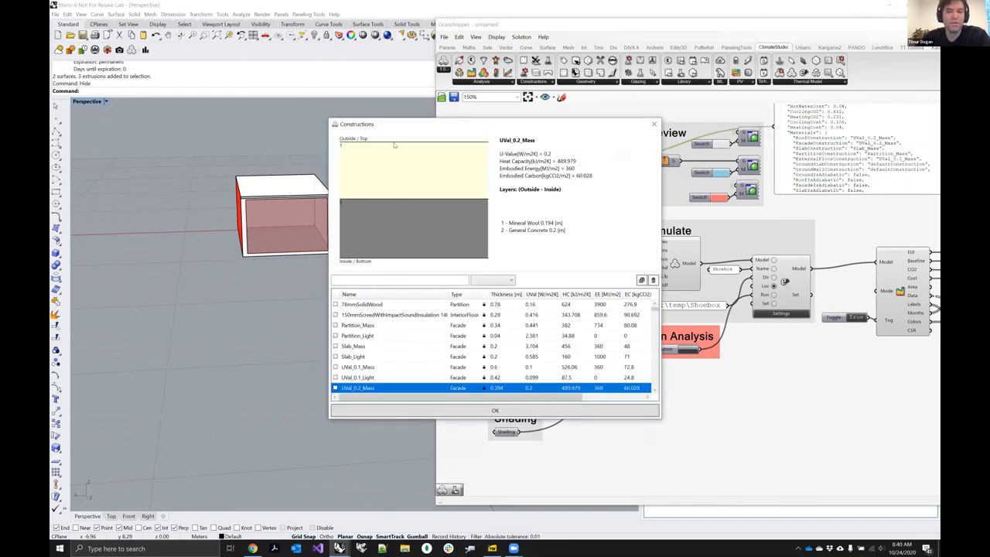
drag(384, 125, 327, 50)
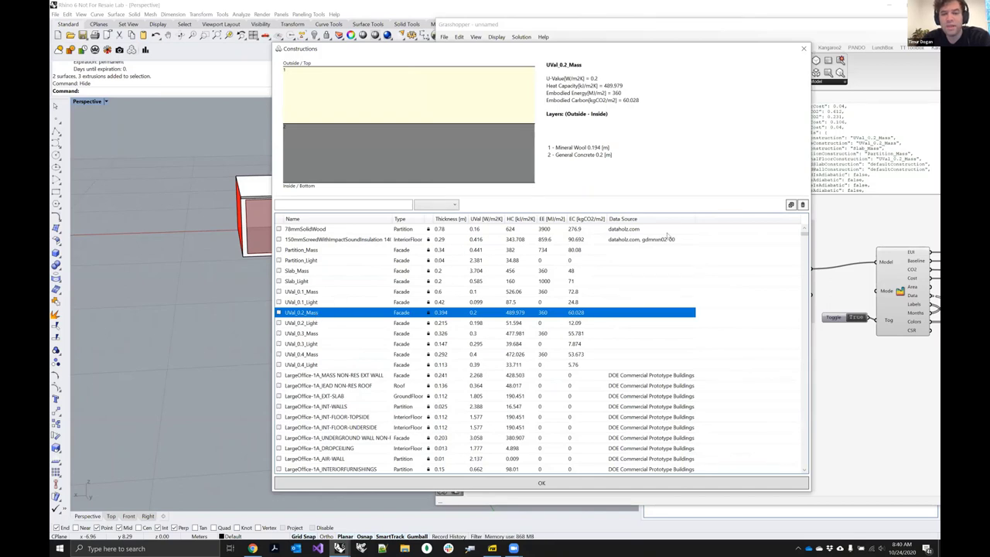
click(790, 205)
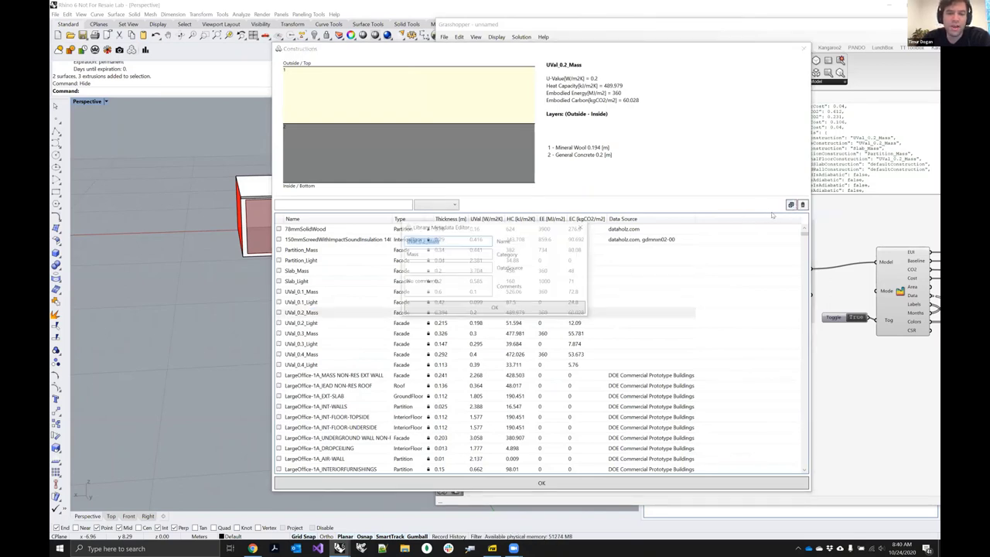
click(461, 244)
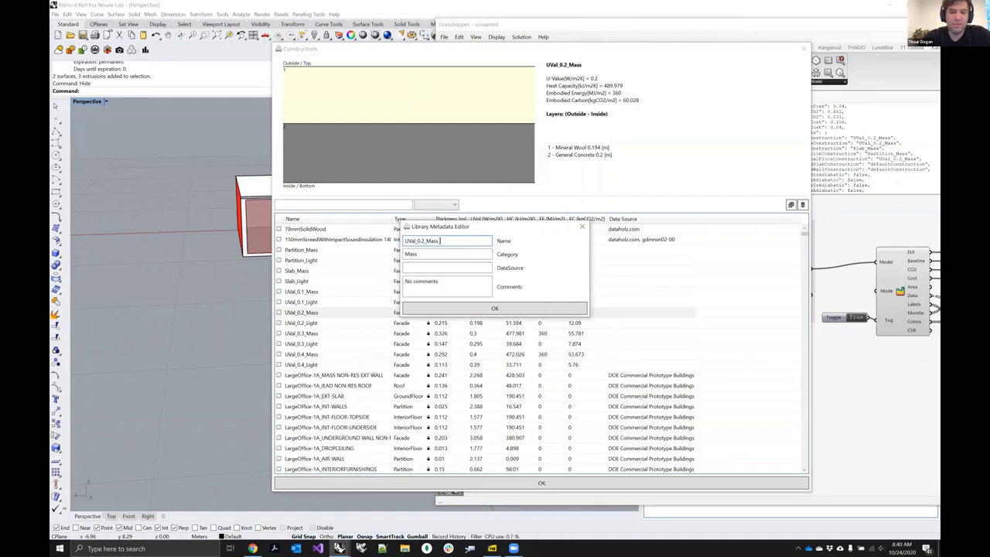
text(_)
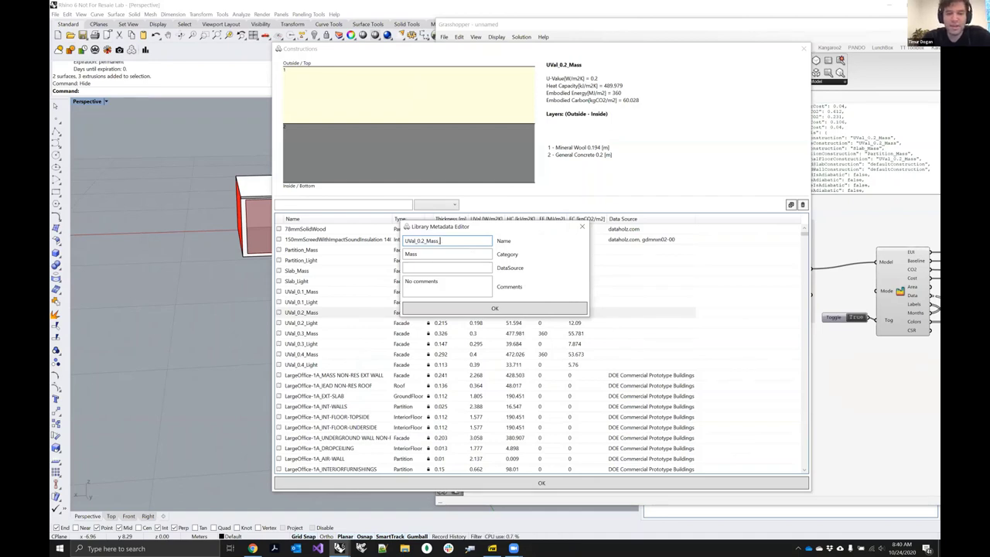
text(Timur)
key(Return)
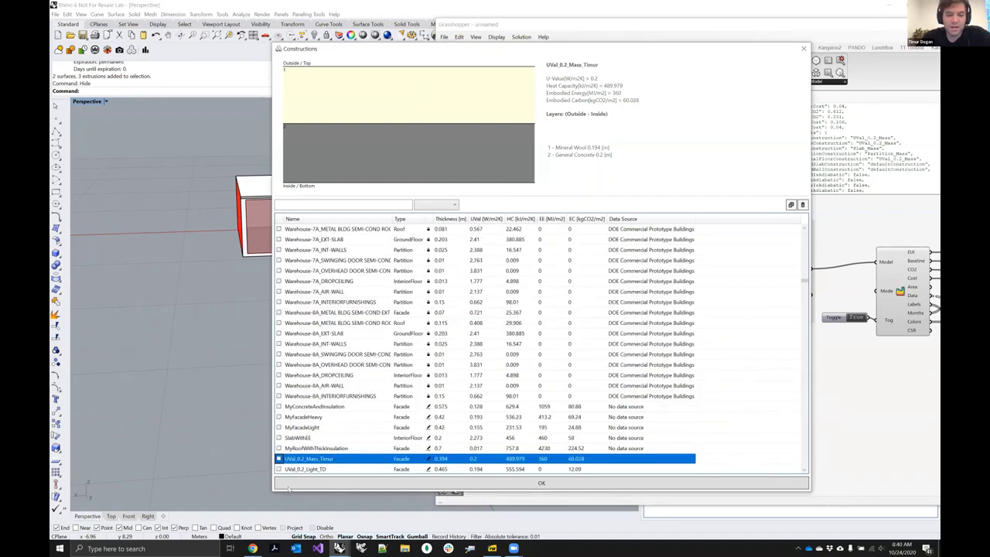
Step: Edit the duplicated construction, adding a new layer and moving it to the outermost position above the Mineral Wool
click(426, 459)
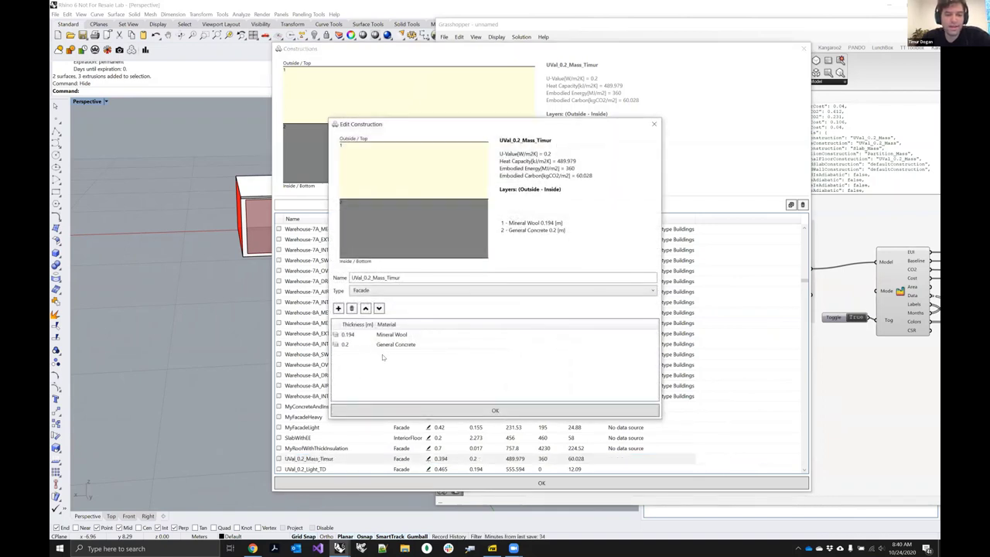
click(344, 334)
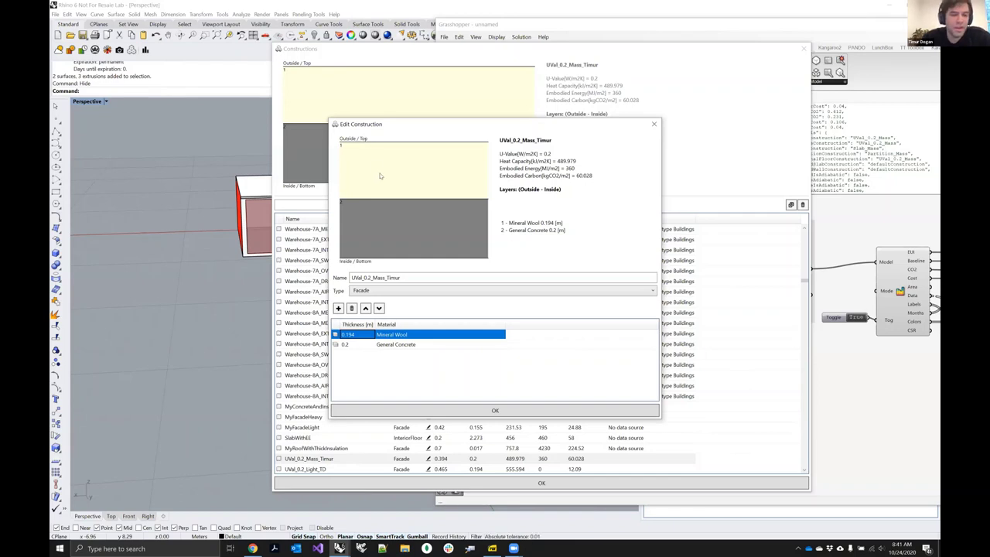
click(338, 308)
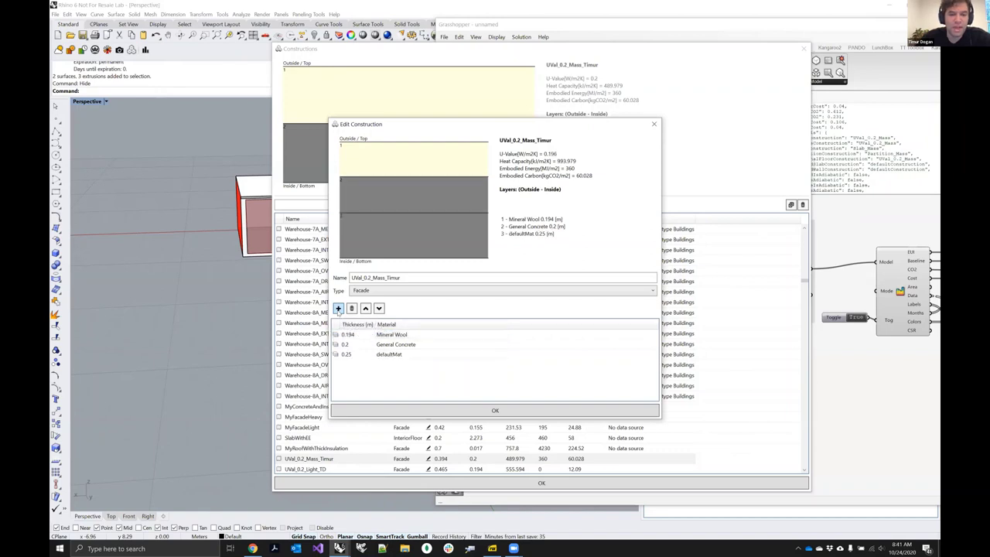
click(392, 353)
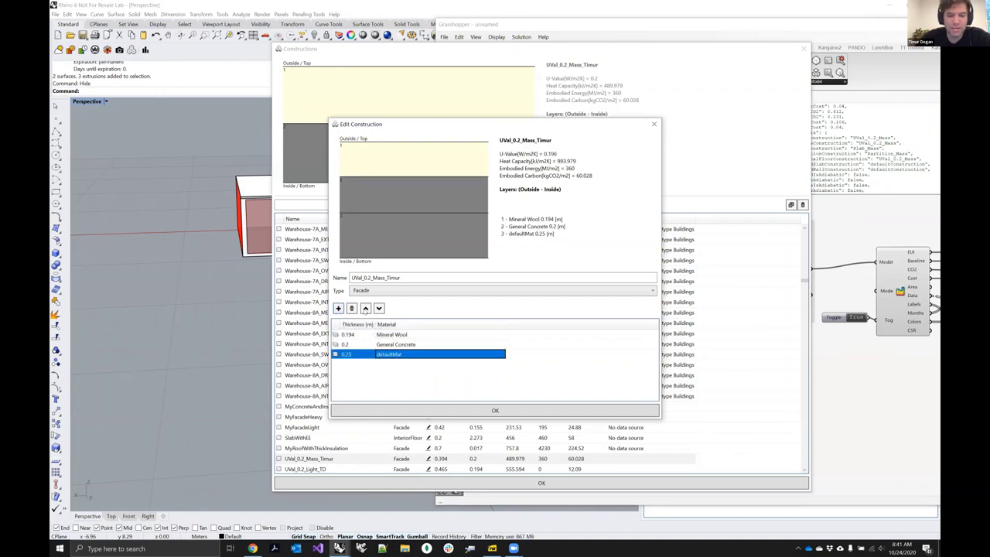
drag(364, 322, 348, 336)
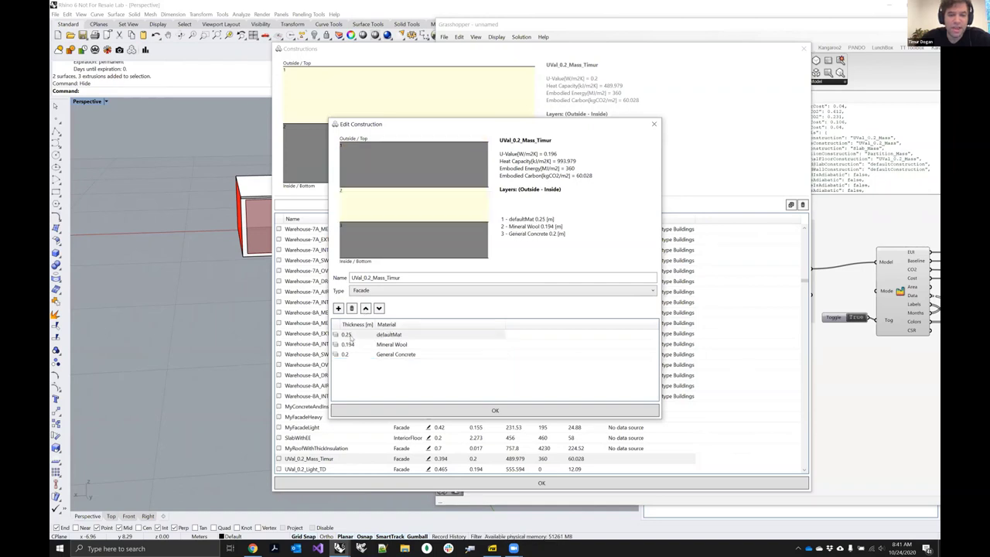
Step: Set the thickness of the outermost defaultMat layer to 0.01 m
click(348, 334)
click(347, 333)
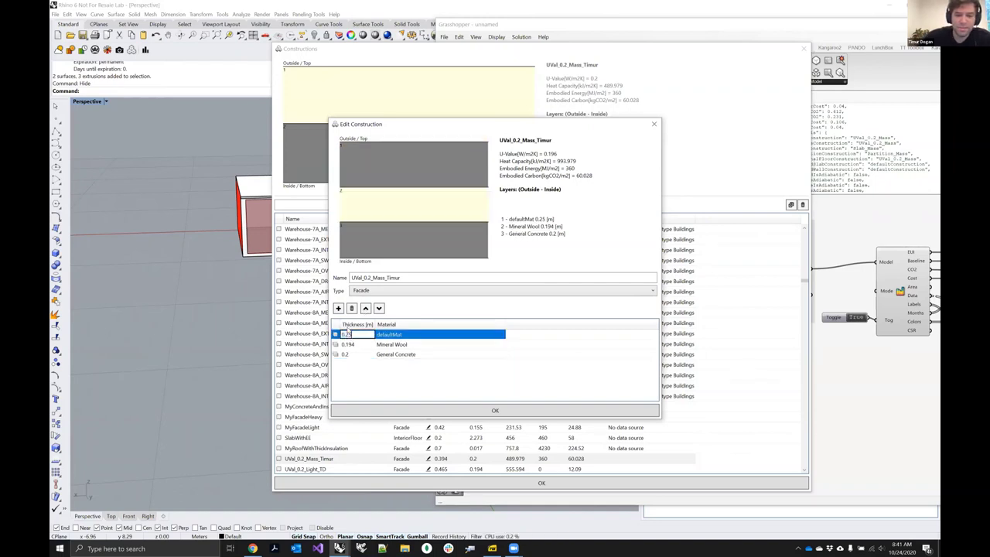
text(0.01)
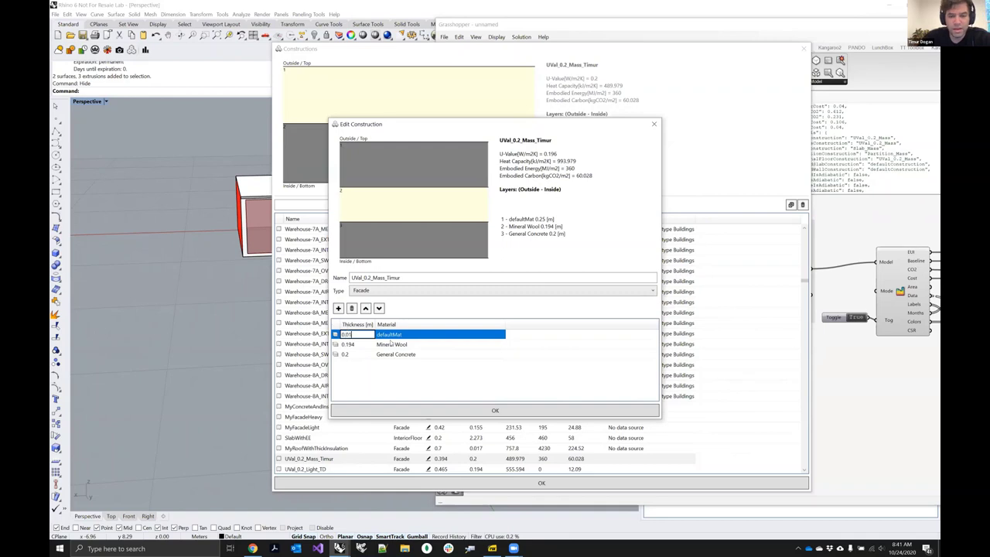
key(Return)
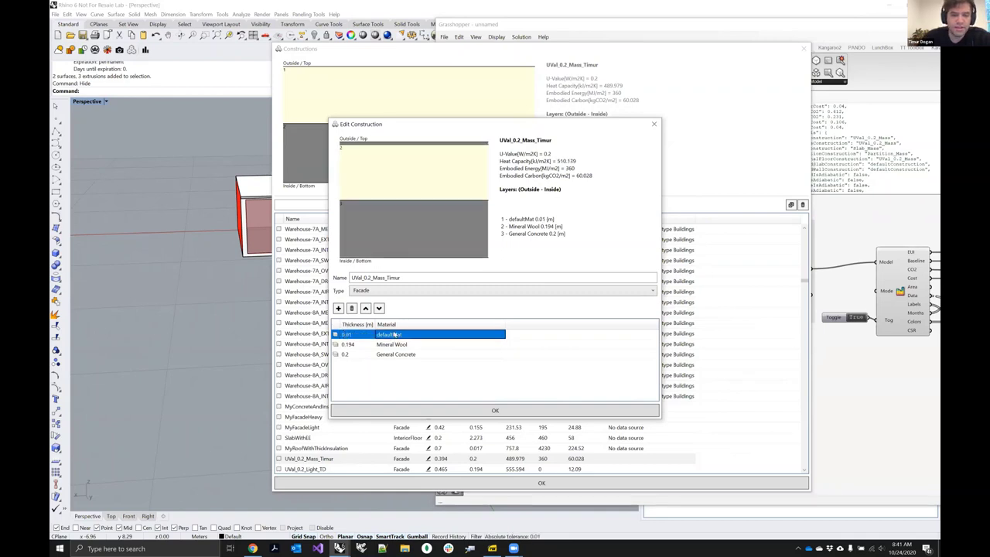
Step: Filter the material library by "plaster", assign Cement Plaster to the outermost layer, and accept the construction edits
double_click(372, 207)
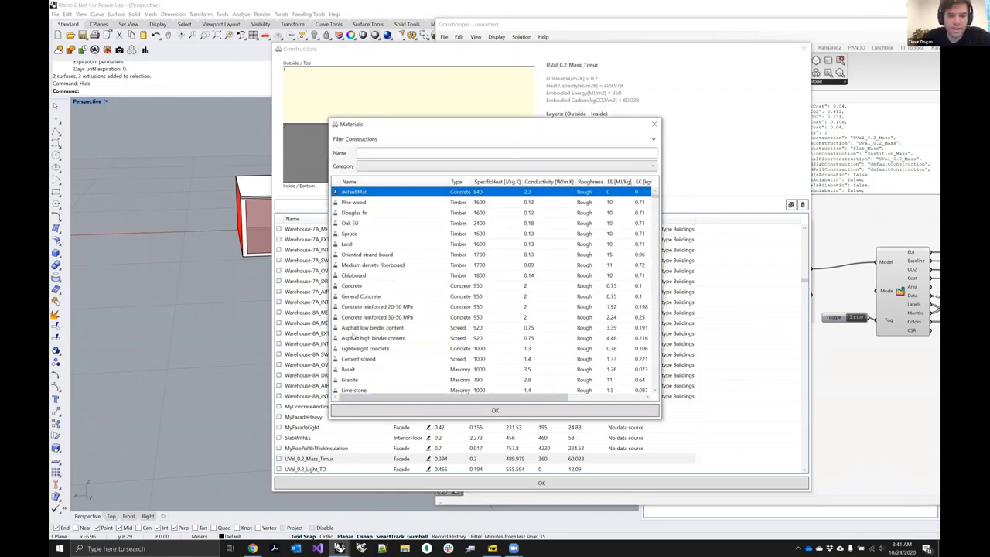
scroll(360, 372, down, 2)
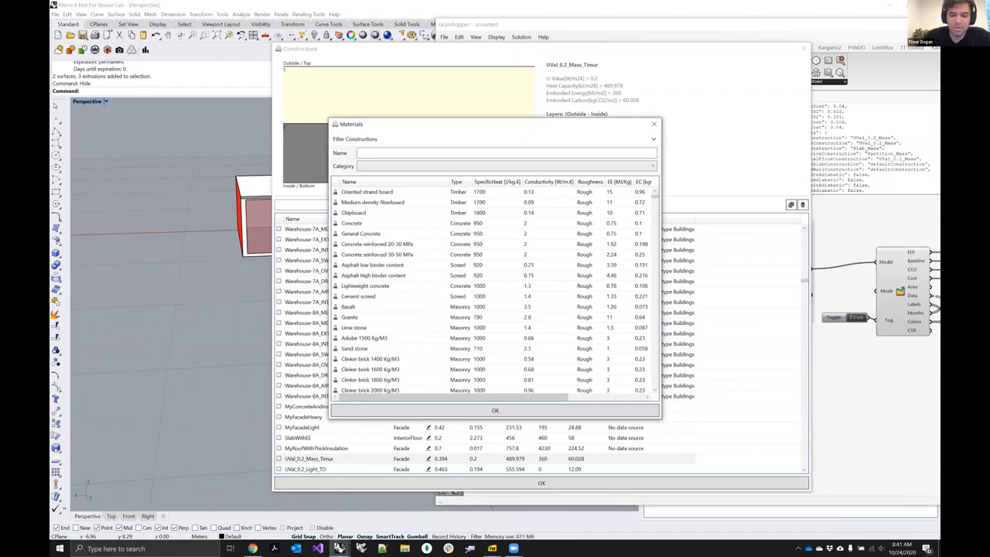
scroll(495, 290, down, 2)
click(361, 152)
text(p)
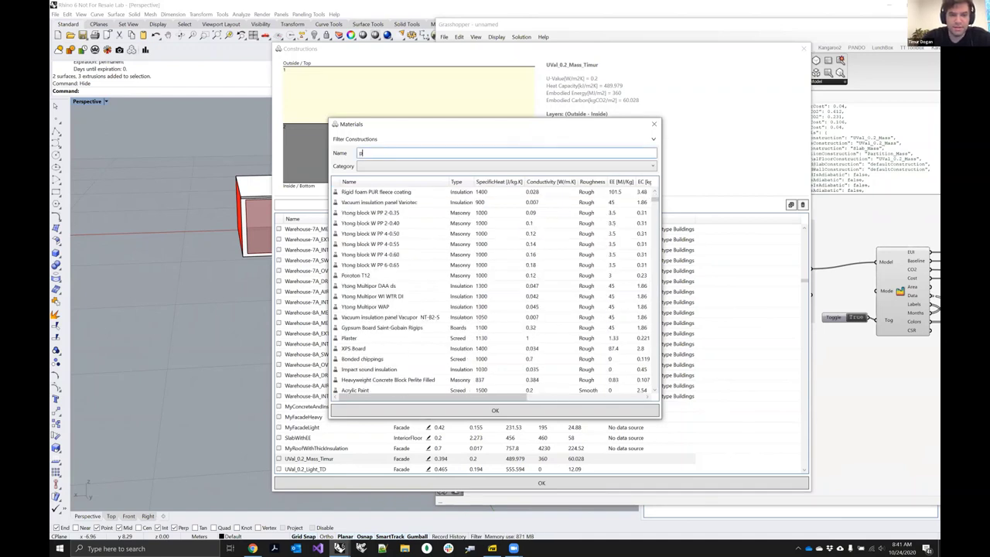
text(laster)
click(357, 203)
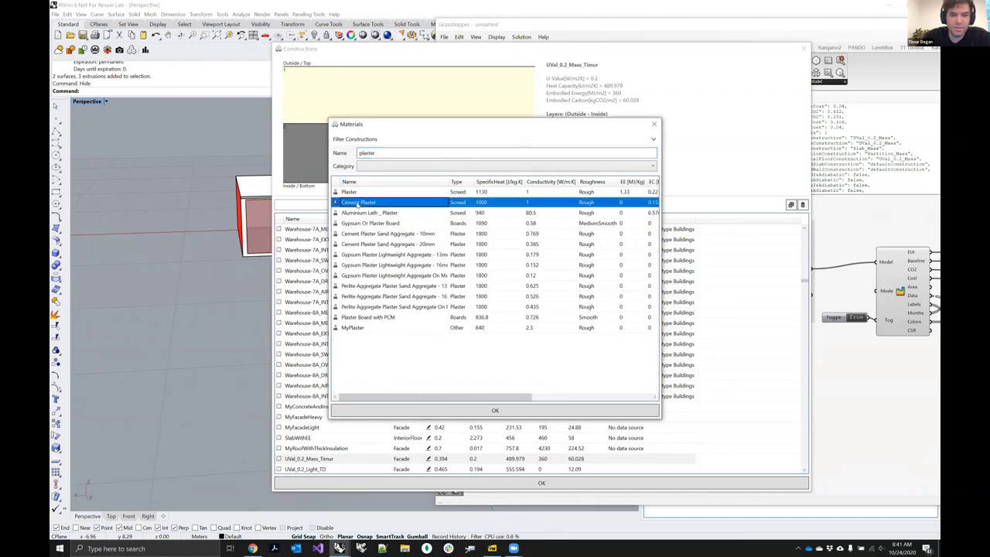
click(424, 410)
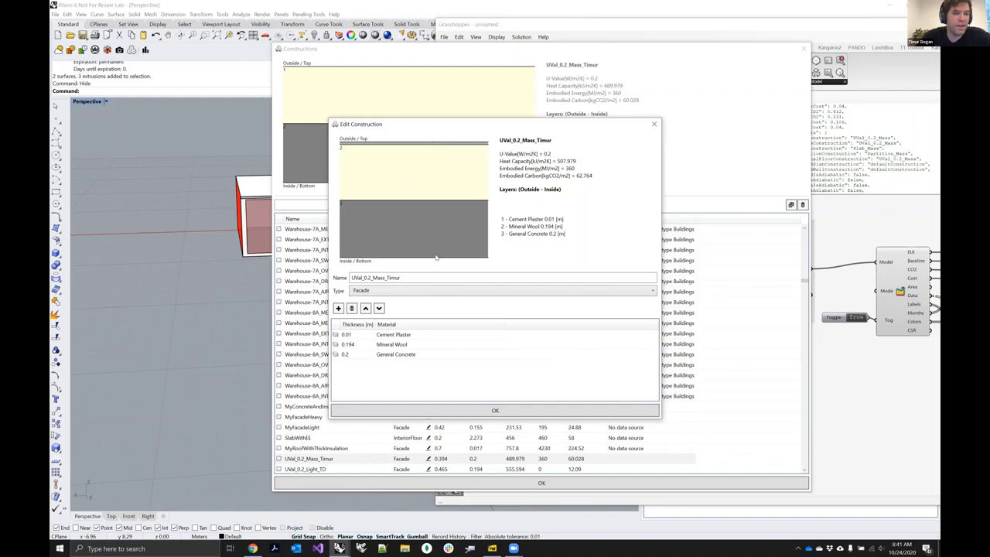
click(496, 411)
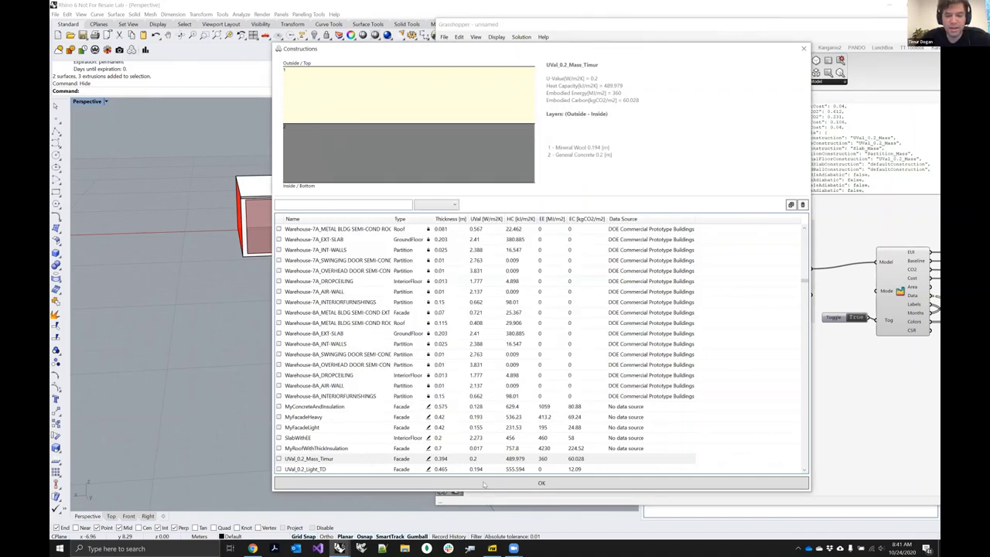
Step: Find the author's customised copy of UVal_0.2_Mass in the construction library and assign it as the zone's roof construction
scroll(392, 437, down, 5)
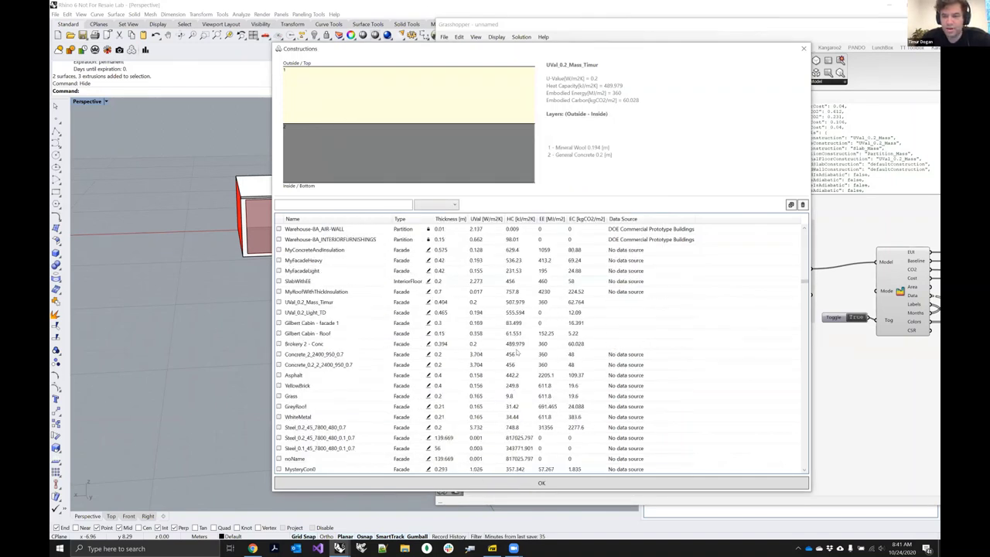
scroll(516, 353, down, 5)
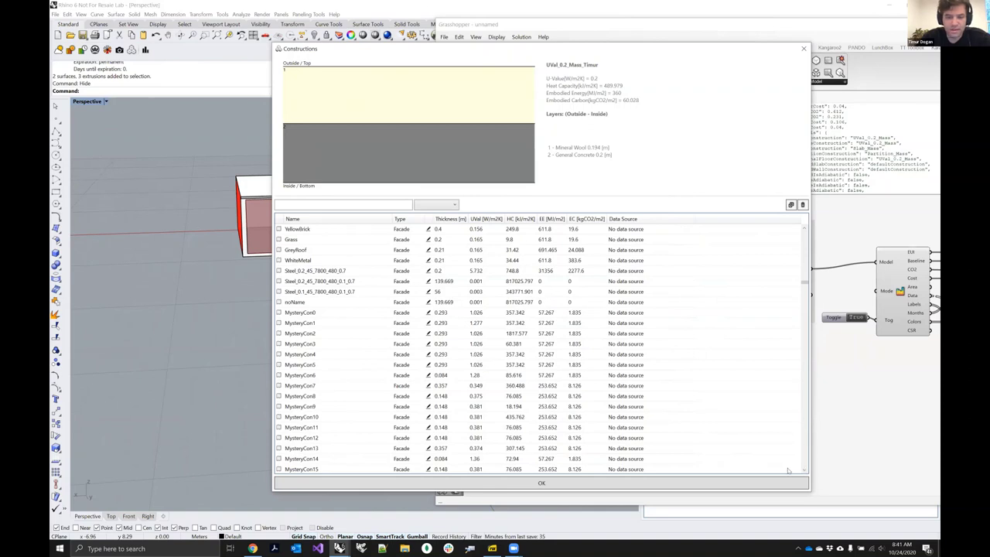
key(ctrl+End)
click(282, 204)
text(t)
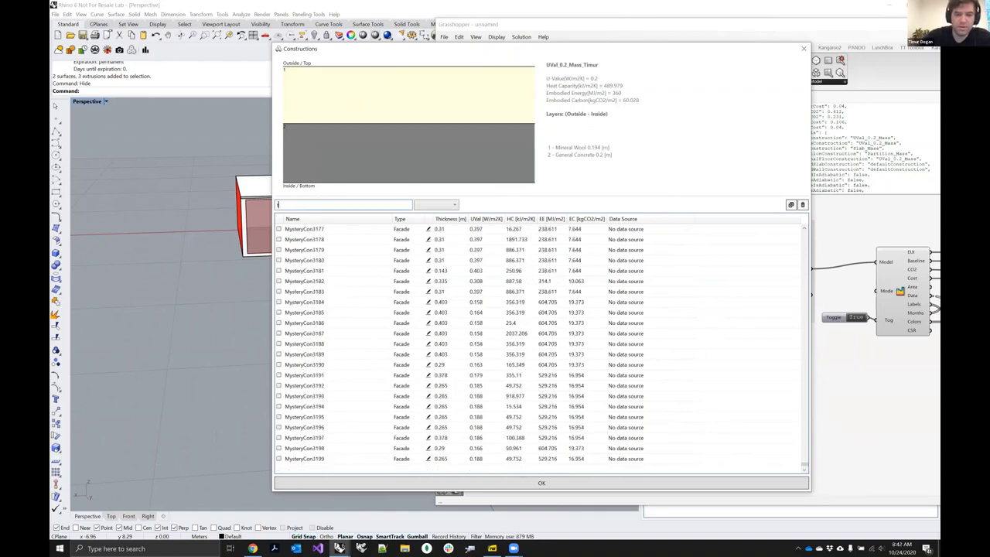
text(timur)
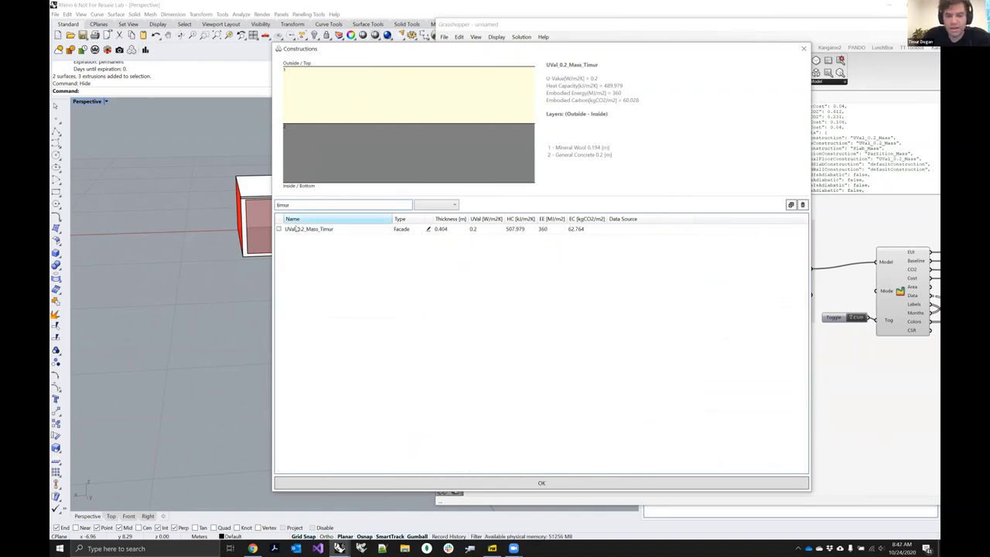
key(Return)
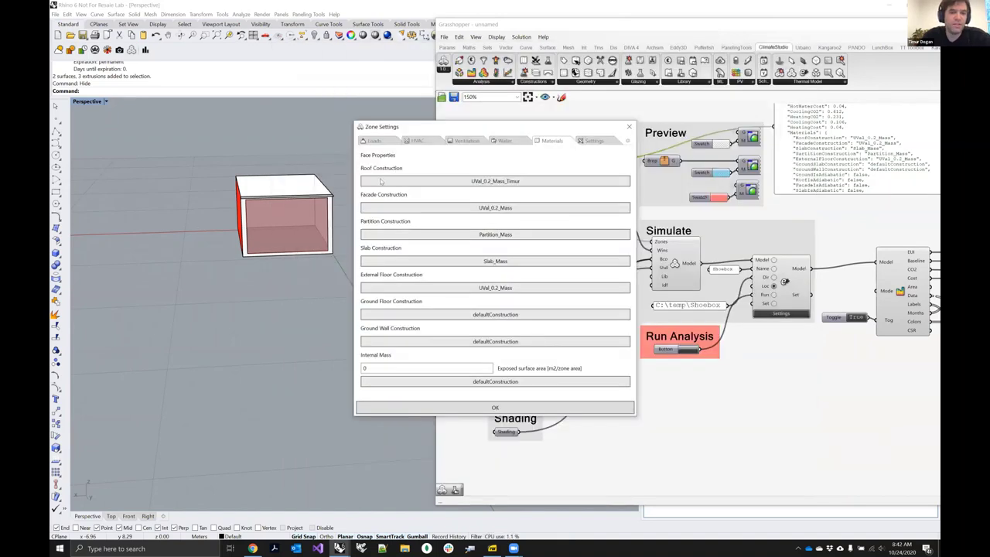
mouse_move(402, 182)
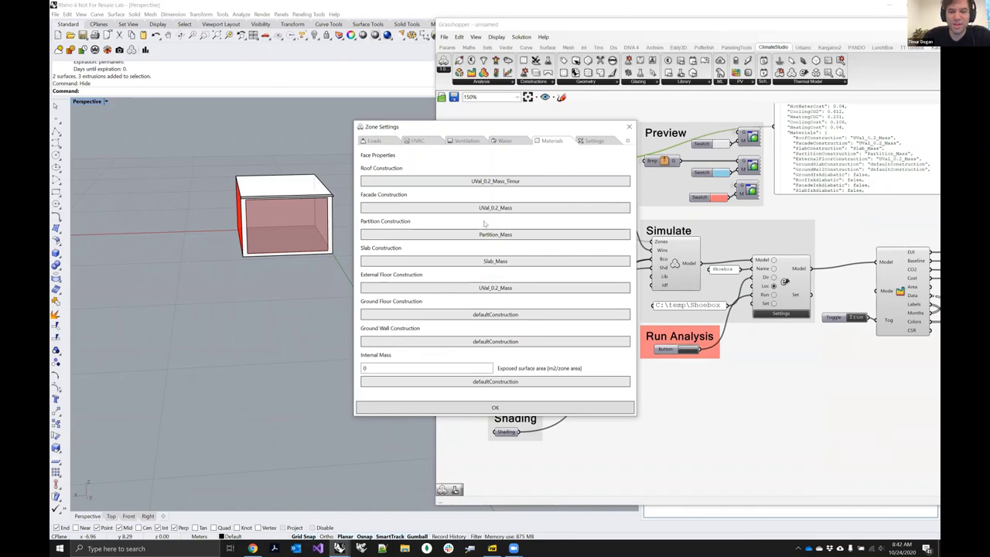
Step: Assign the customised UVal_0.2_Mass copy with cement plaster as the facade construction and accept the zone settings
click(459, 208)
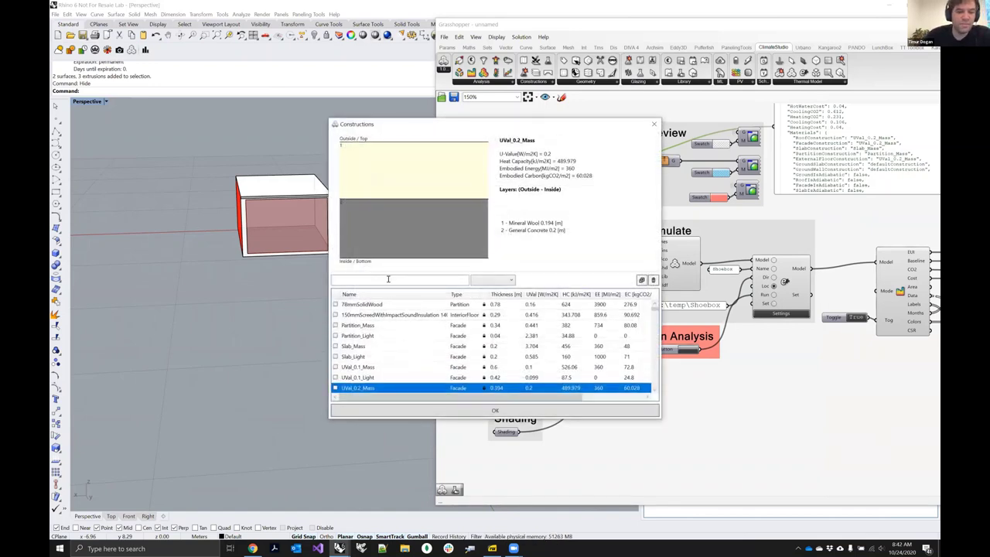
text(timu)
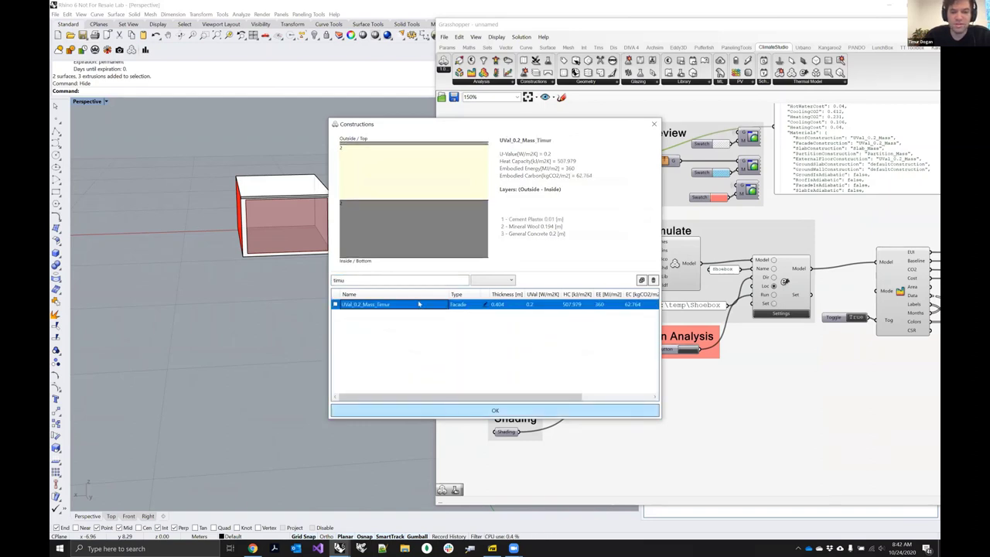
click(491, 410)
click(516, 406)
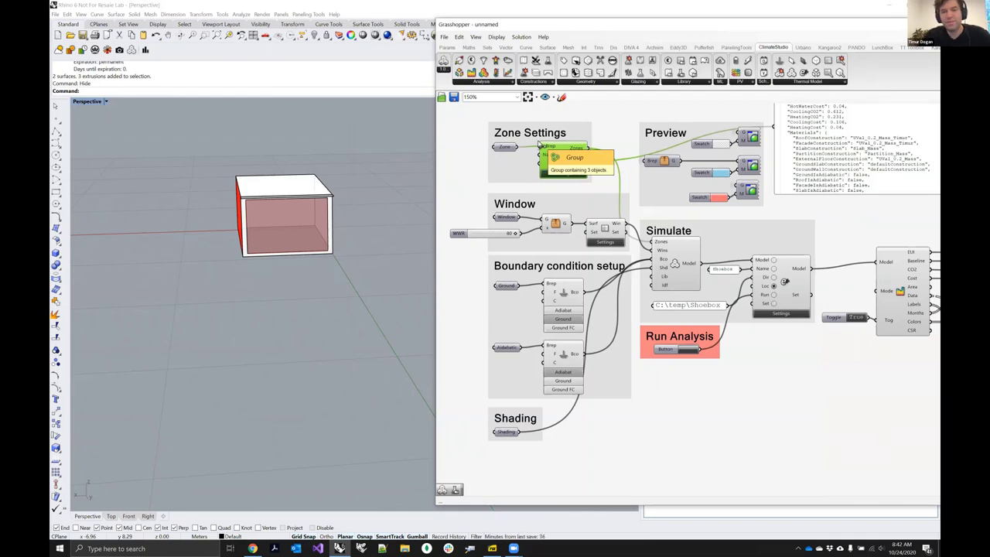
Step: Review the glazing and shading system options in the Window Settings and close them without changes
right_drag(597, 217, 626, 180)
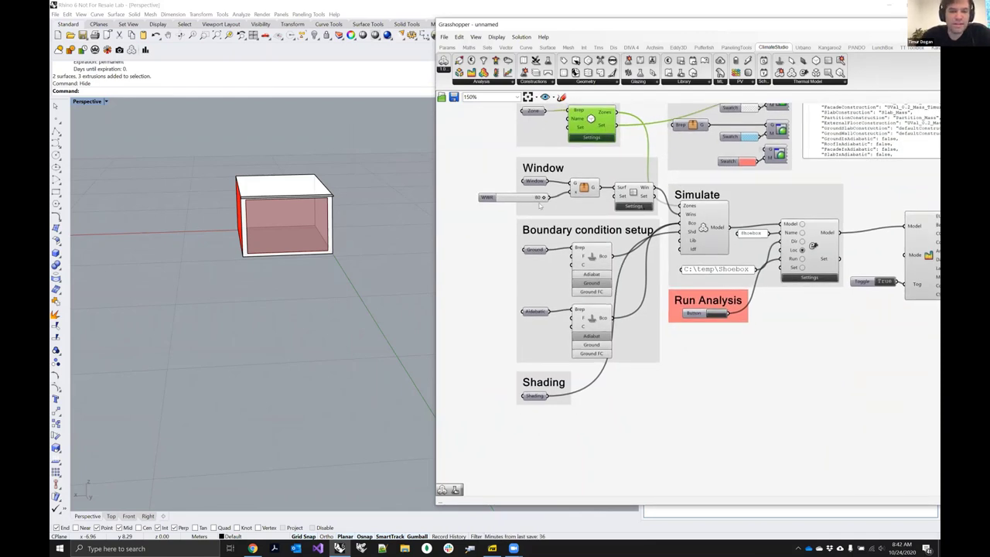
double_click(632, 197)
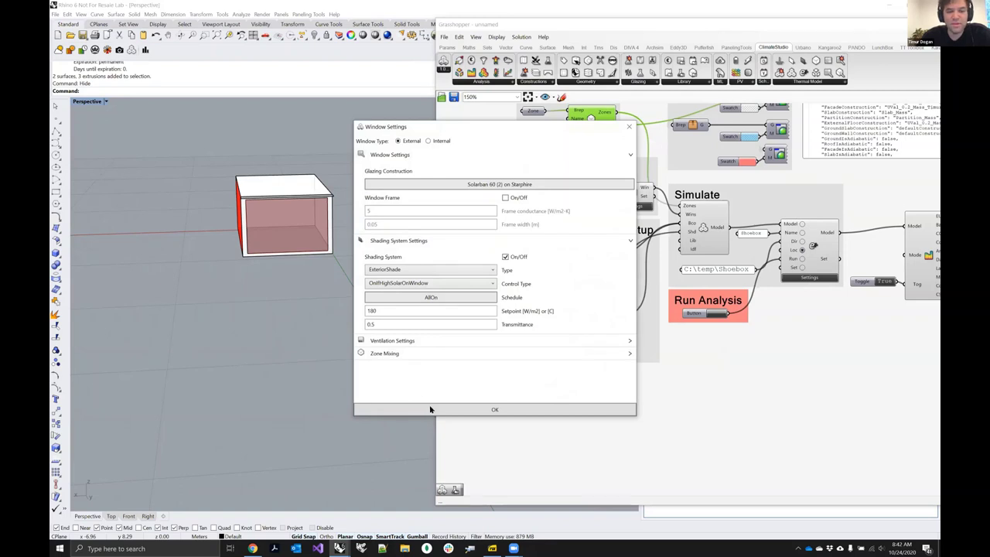
click(462, 408)
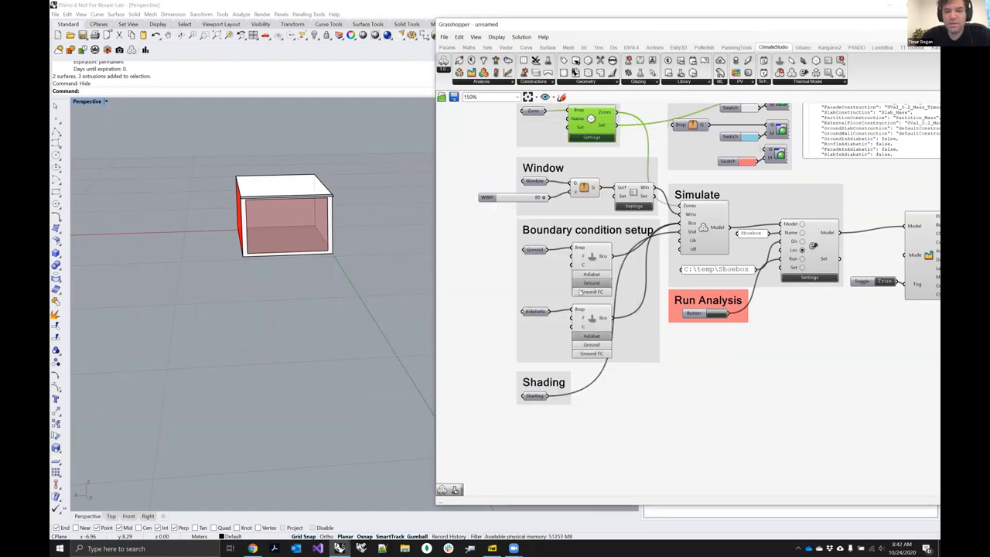
Step: Turn on the viewport preview of the Ground geometry parameter in the boundary condition setup
right_drag(550, 268, 584, 306)
right_click(573, 287)
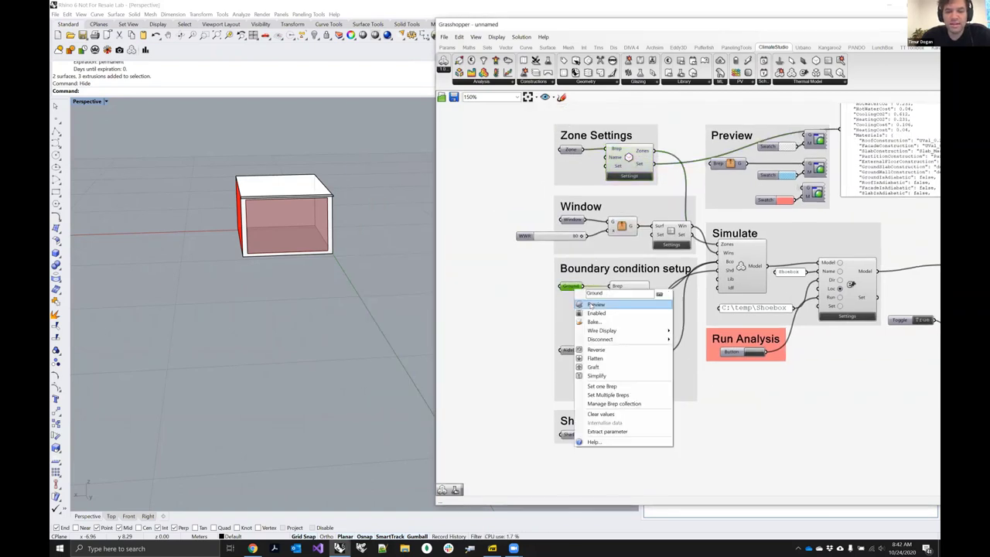
click(546, 295)
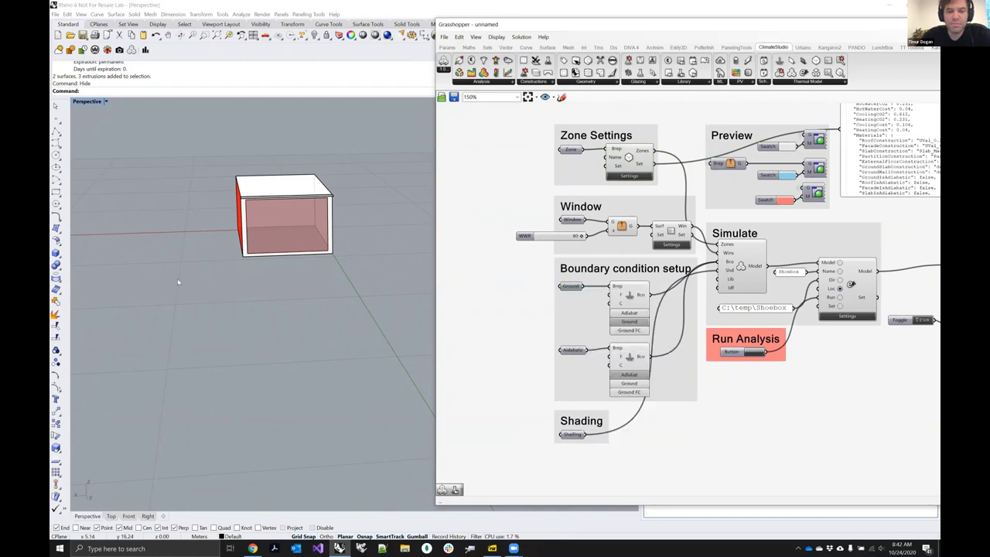
right_drag(177, 280, 299, 235)
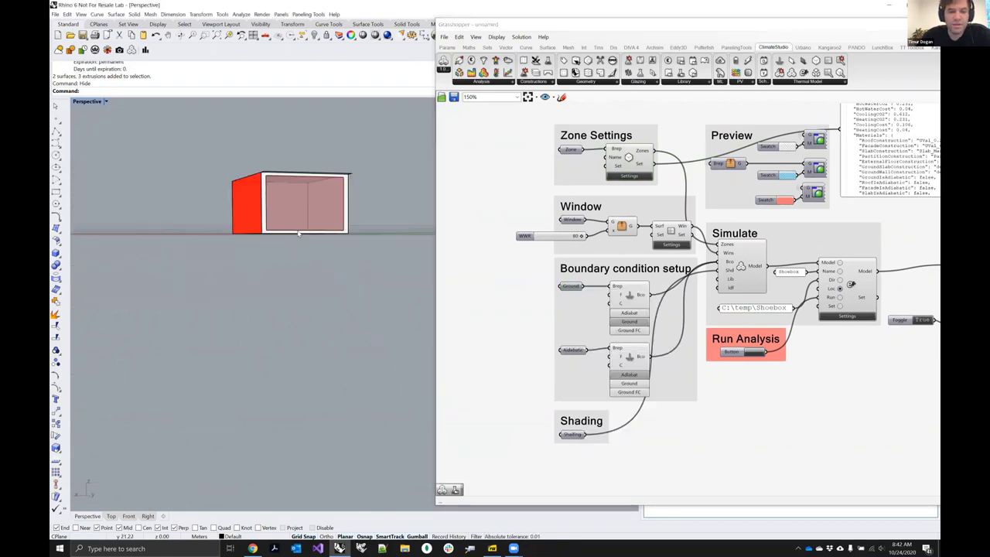
right_click(571, 286)
click(592, 301)
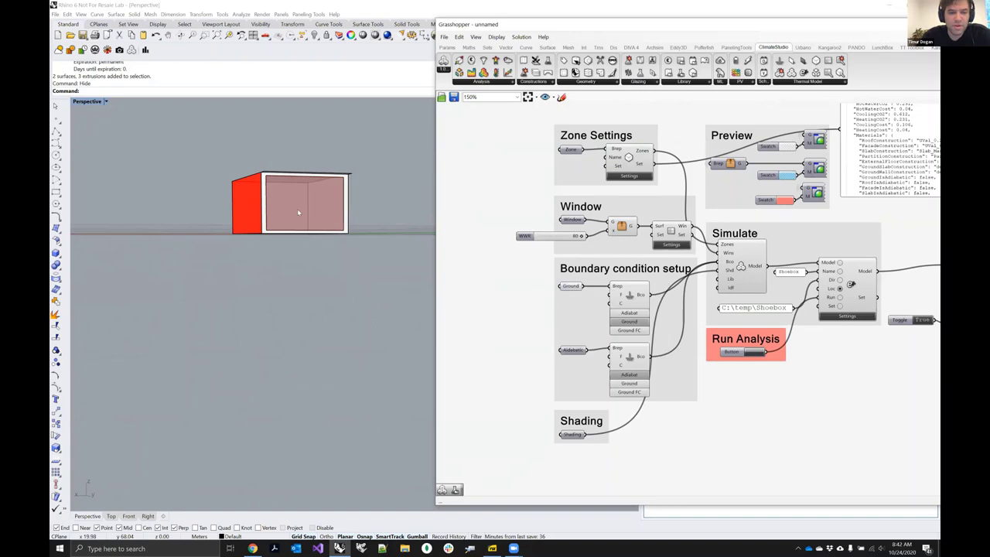
Step: Turn off the Networker component's preview and view the ground surface from below
right_drag(298, 213, 317, 139)
right_click(743, 265)
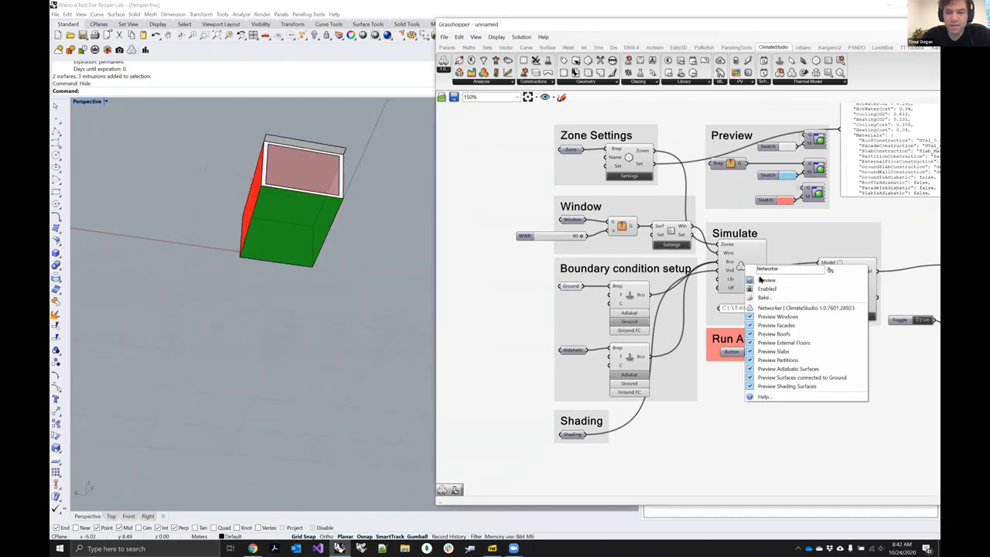
click(762, 280)
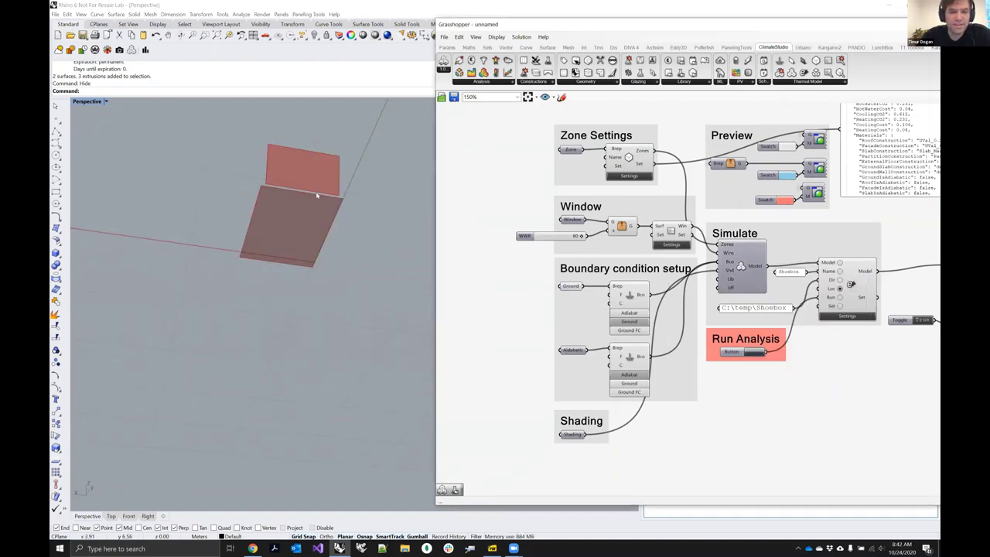
right_drag(317, 195, 265, 217)
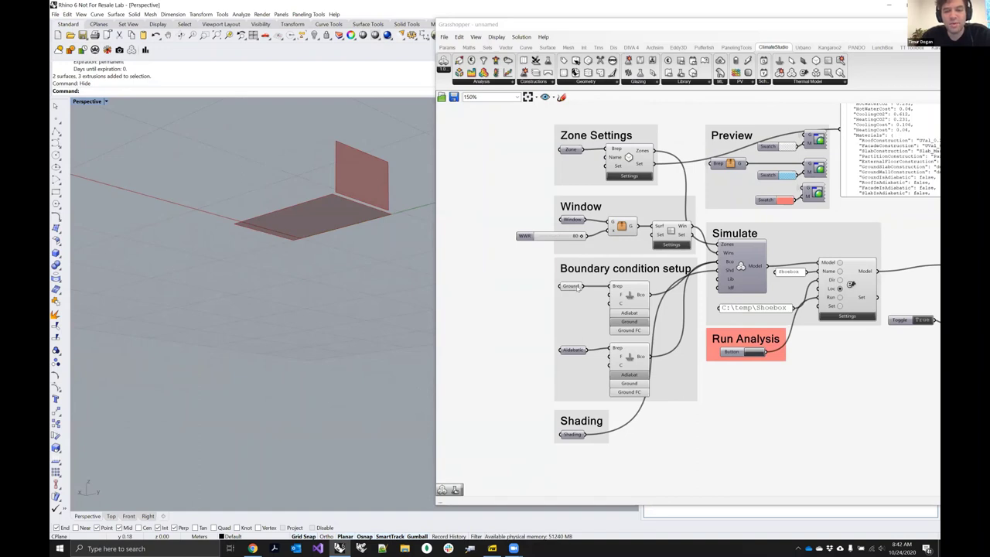
Step: Turn the Ground parameter's preview off again and restore the Networker component's preview
right_click(578, 287)
click(589, 302)
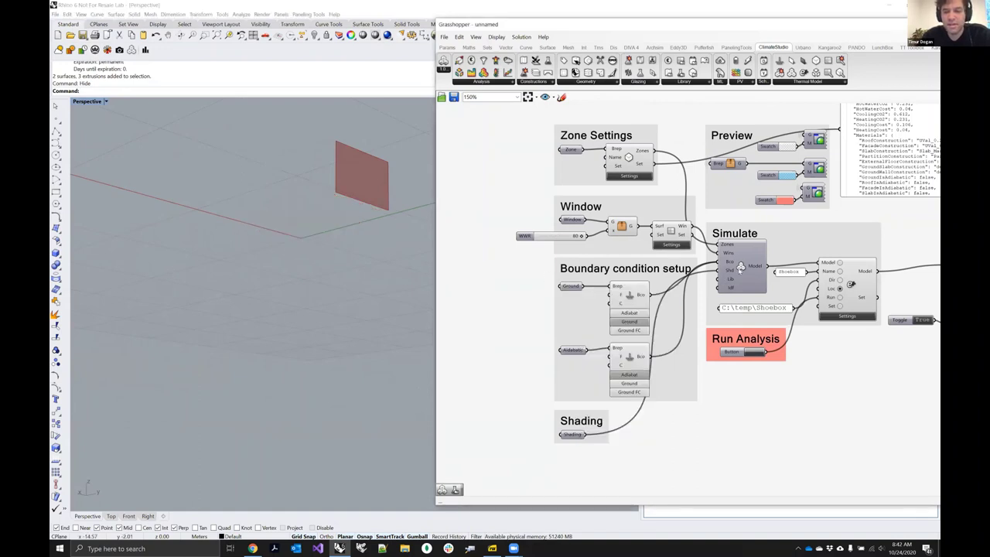
right_click(740, 266)
click(774, 282)
Step: Examine the Adiabatic boundary condition branch and compare it with the coloured surfaces of the shoebox model
right_drag(628, 317, 618, 283)
right_drag(632, 323, 632, 320)
drag(563, 315, 564, 312)
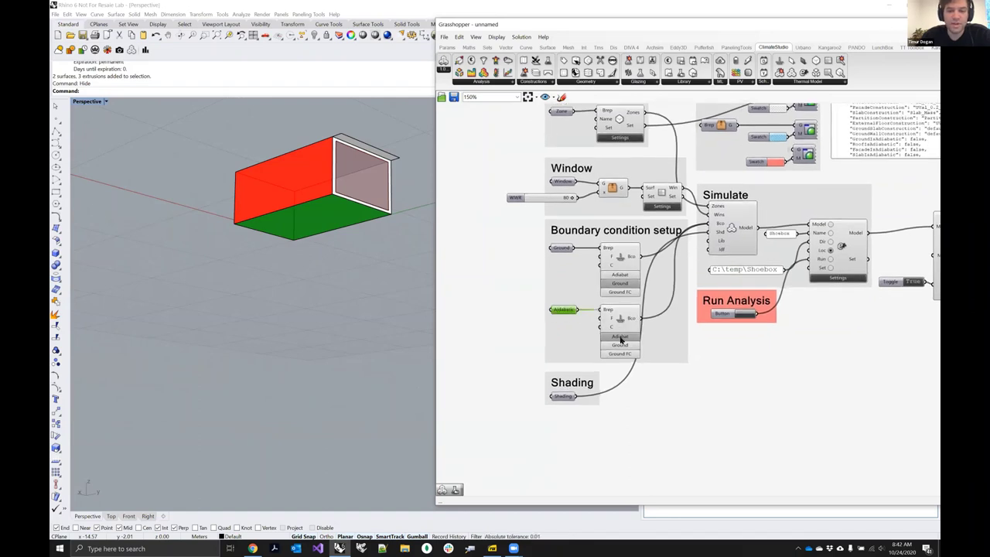
right_drag(659, 356, 618, 420)
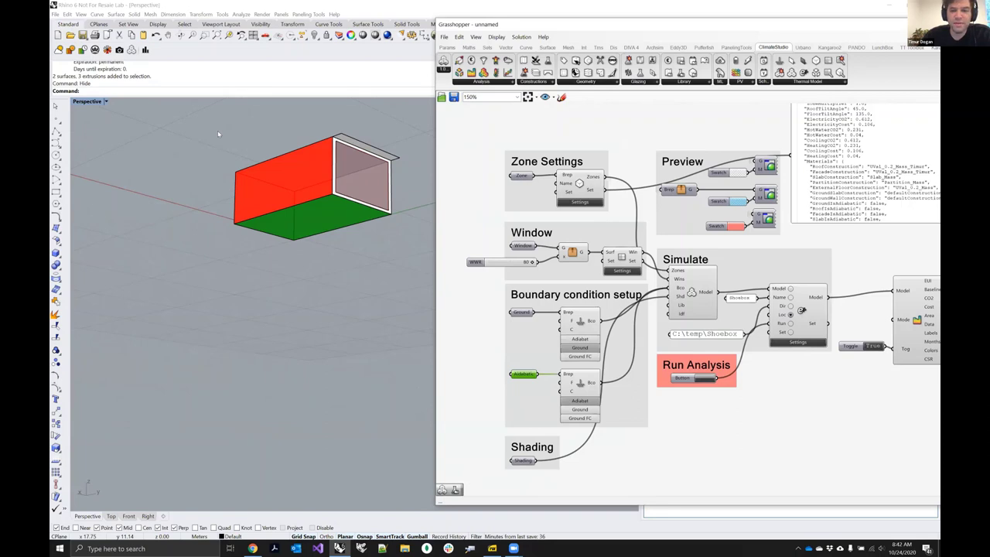
right_drag(687, 299, 644, 278)
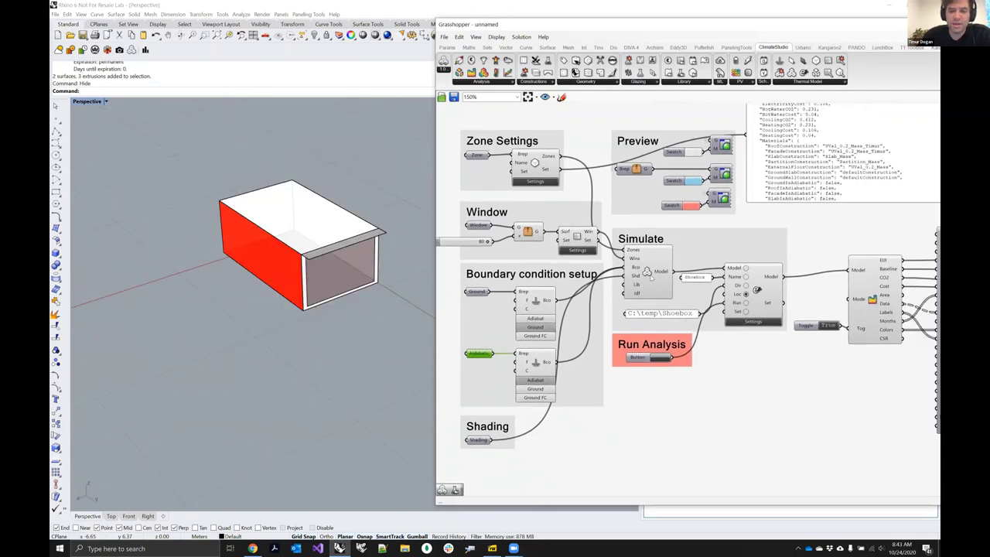
Step: Toggle Preview Windows off and back on for the Networker component
right_click(651, 278)
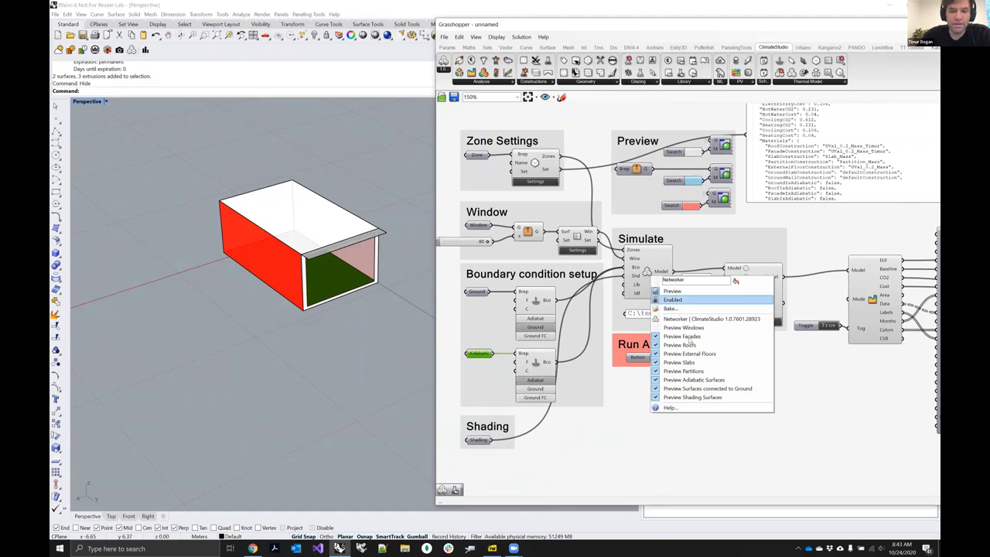
click(689, 339)
right_click(653, 276)
click(691, 327)
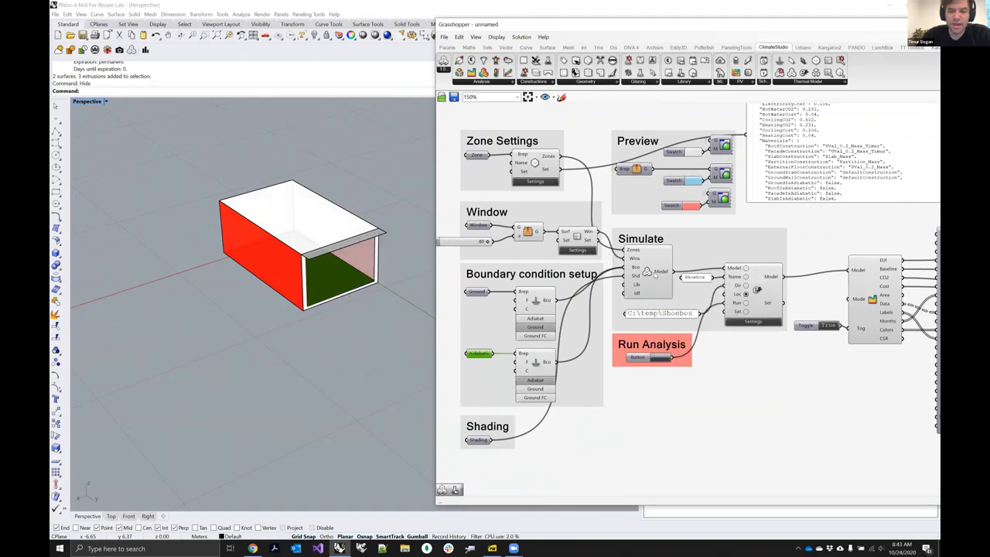
right_click(654, 275)
key(Escape)
right_click(646, 274)
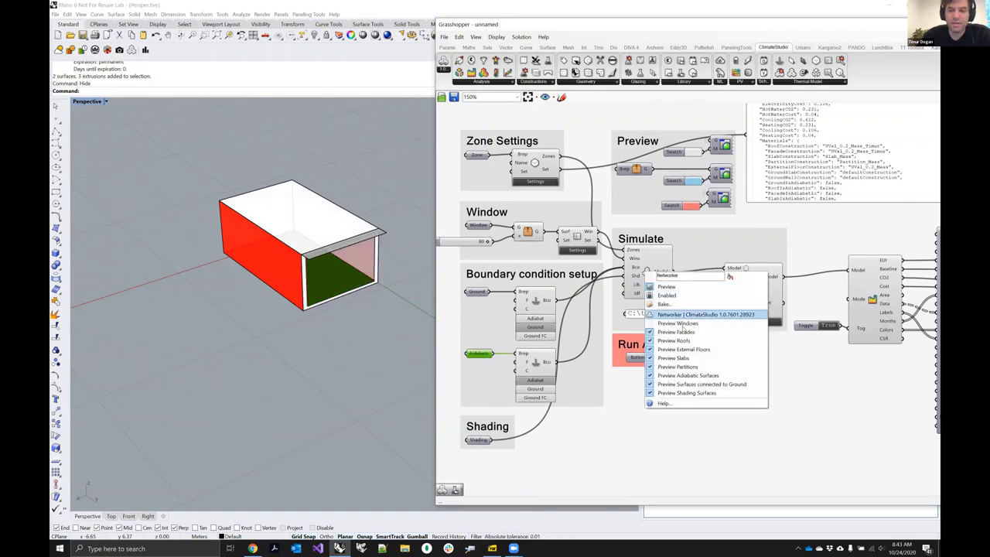
click(682, 329)
Step: Turn off the preview of the scaling component in the Window group and view the model's glazed front
right_drag(676, 191, 708, 184)
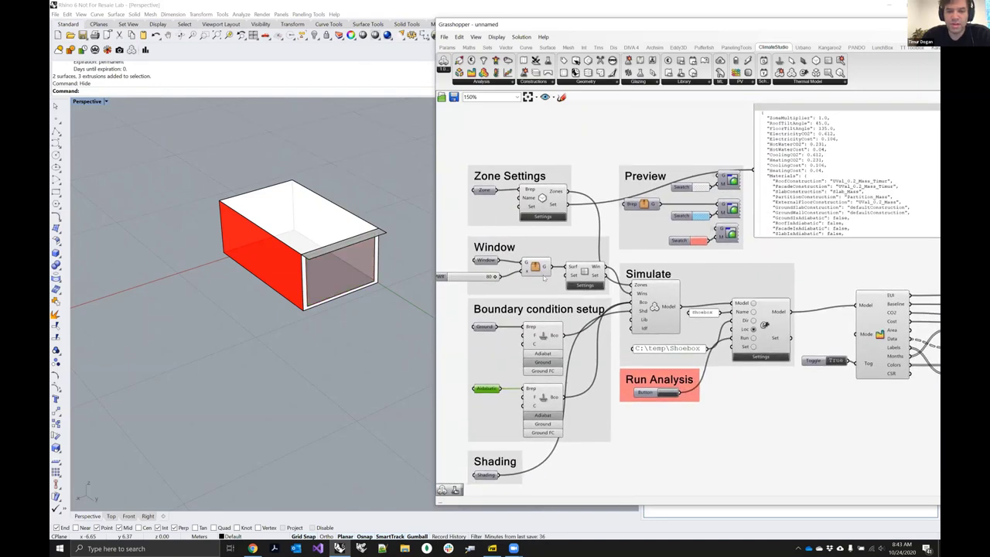
right_click(543, 277)
click(560, 286)
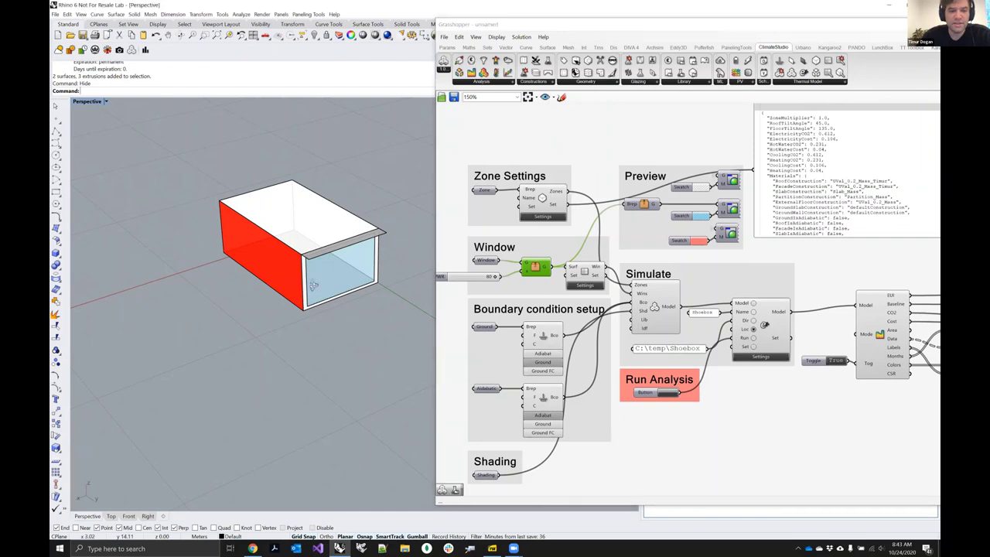
right_drag(313, 285, 232, 220)
Step: Set the window-to-wall ratio (WWR) to 47
right_drag(668, 240, 680, 237)
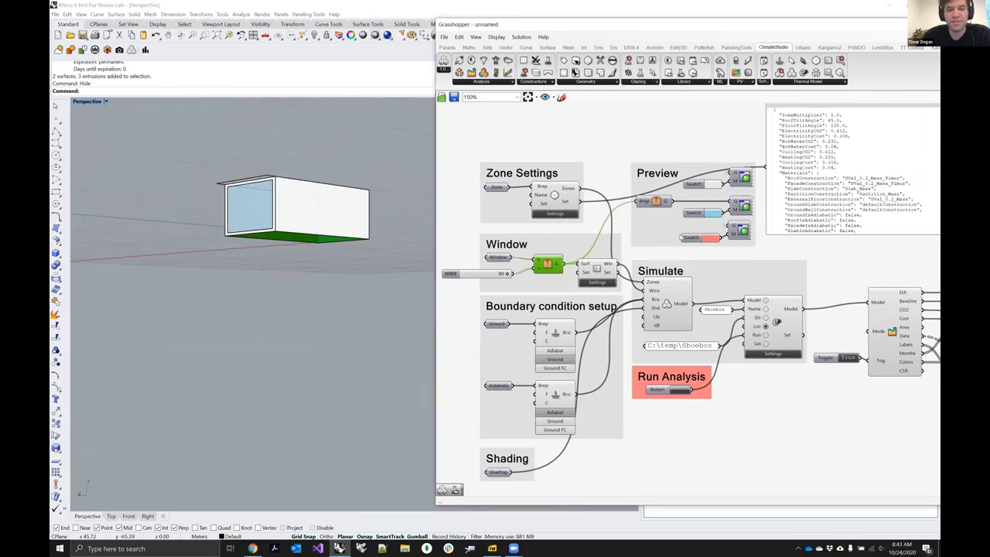
right_drag(605, 247, 683, 225)
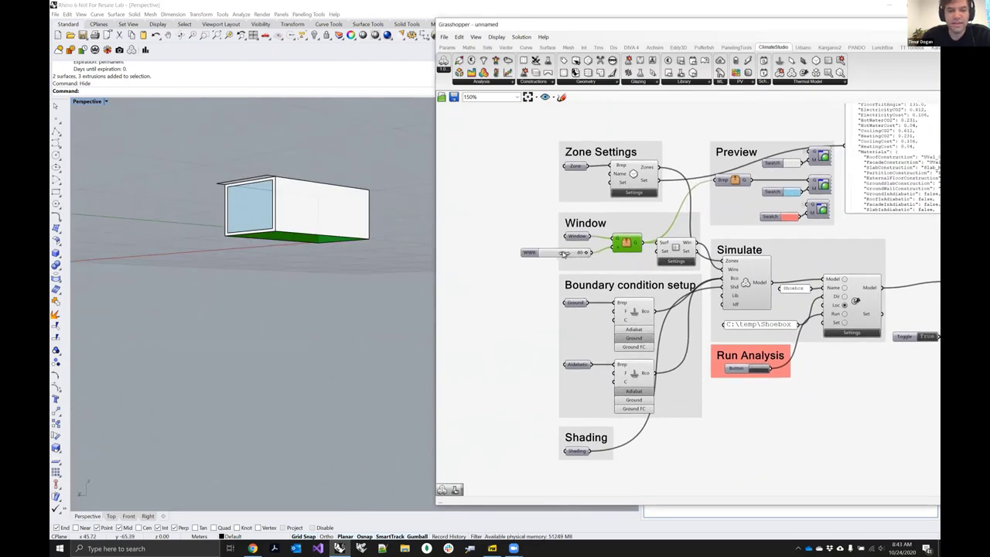
mouse_move(565, 253)
mouse_down()
mouse_move(538, 254)
mouse_move(585, 251)
mouse_move(562, 252)
mouse_up()
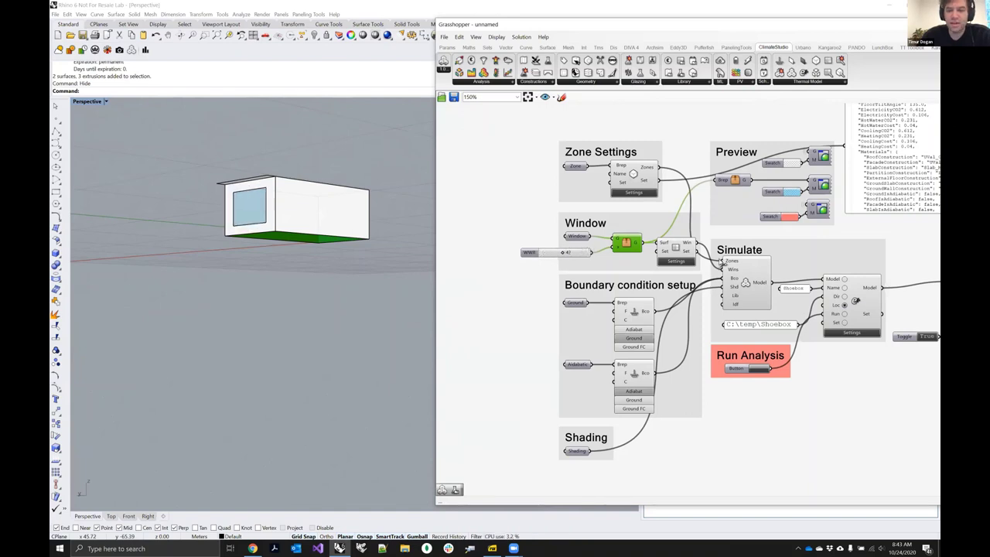
Step: Examine the simulation components, the monthly energy chart and the layout of the whole definition
right_drag(721, 261, 589, 218)
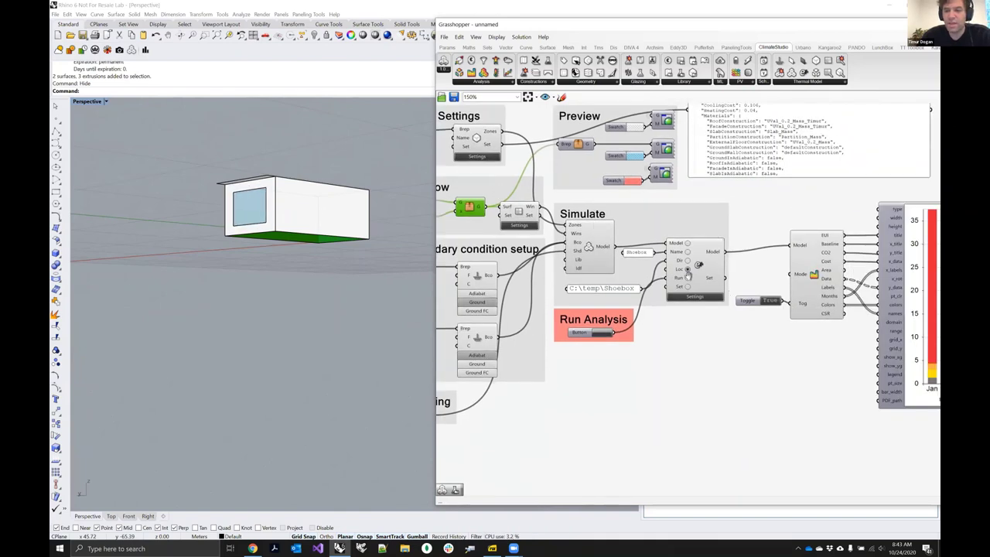
right_drag(672, 218, 617, 271)
scroll(617, 270, down, 2)
right_drag(928, 325, 875, 225)
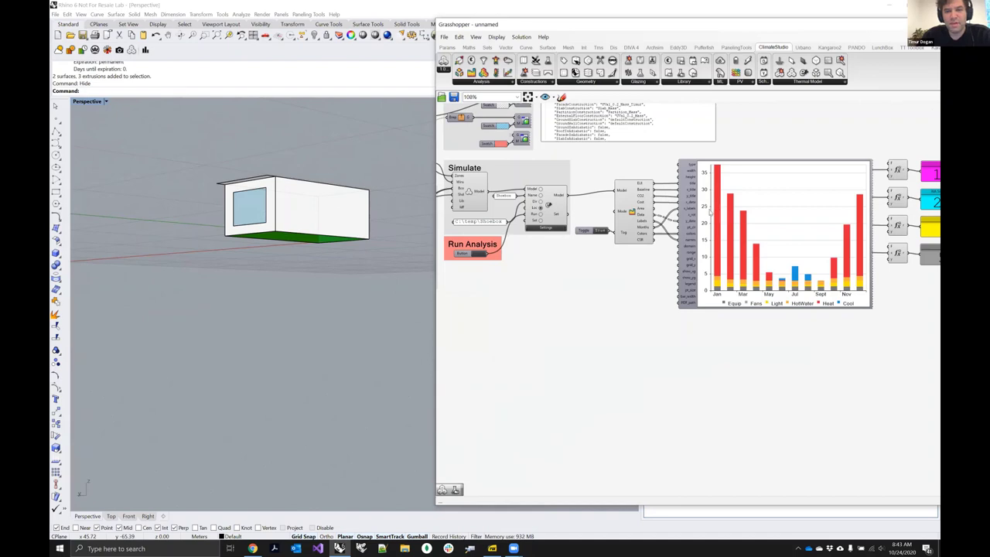
right_drag(557, 169, 622, 185)
scroll(715, 212, down, 3)
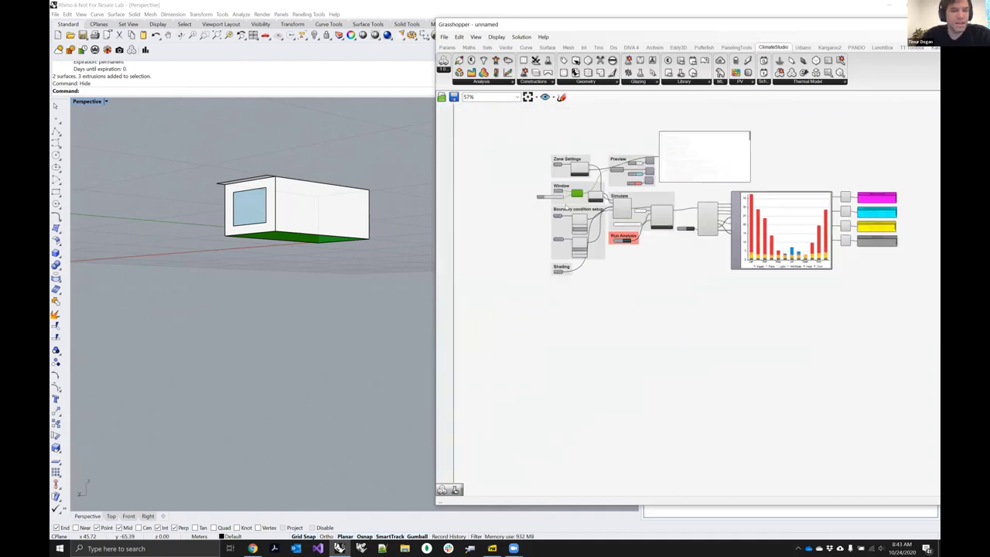
right_drag(563, 211, 569, 225)
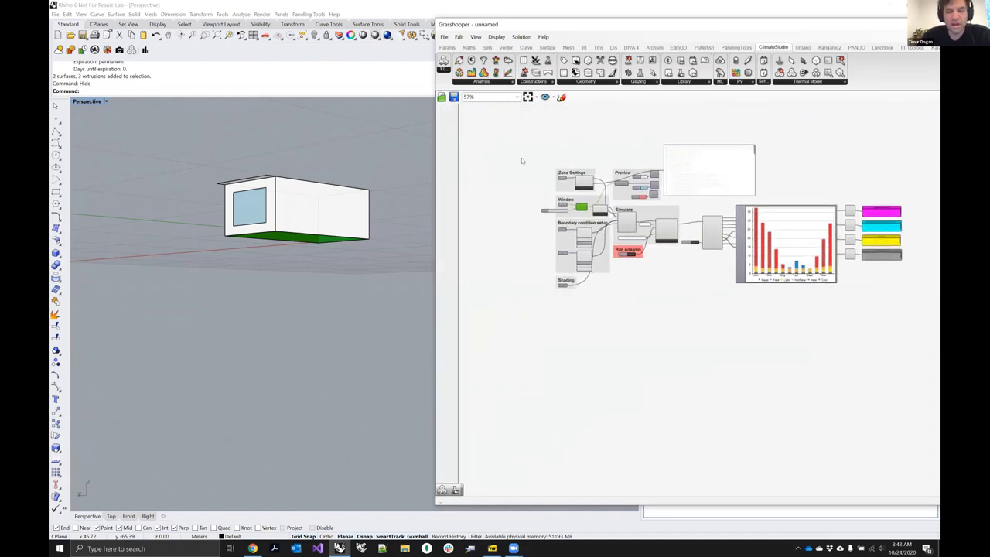
Step: Delete the entire shoebox model definition from the canvas, keeping only the ClimateStudio template component
right_drag(520, 140, 539, 231)
scroll(502, 171, up, 3)
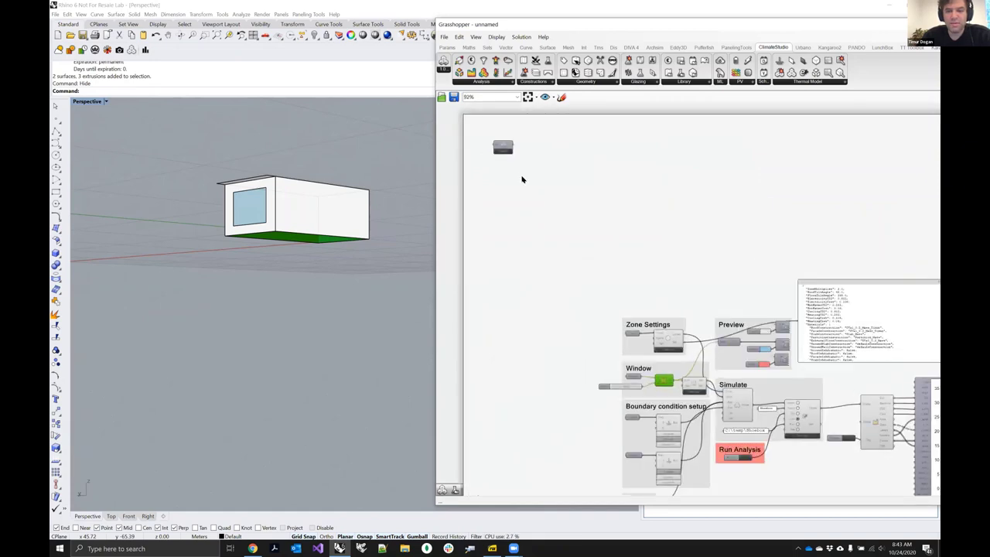
scroll(503, 169, down, 5)
drag(519, 175, 875, 370)
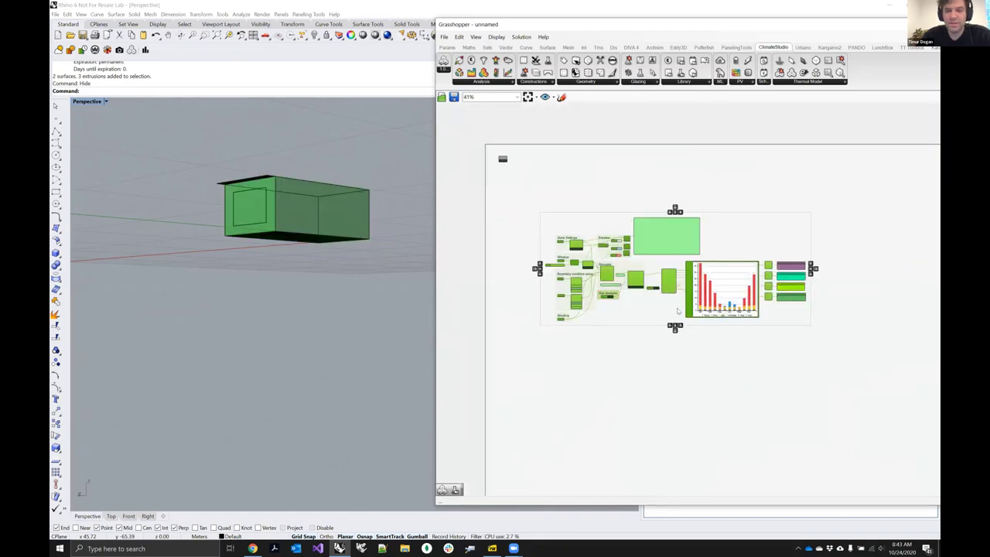
click(514, 177)
scroll(499, 154, up, 5)
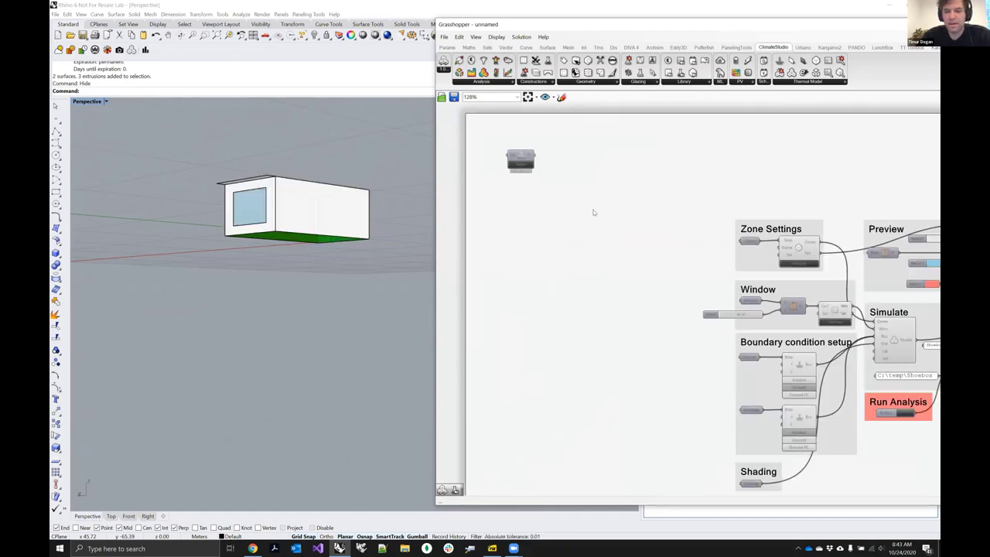
scroll(576, 199, down, 3)
scroll(578, 201, up, 3)
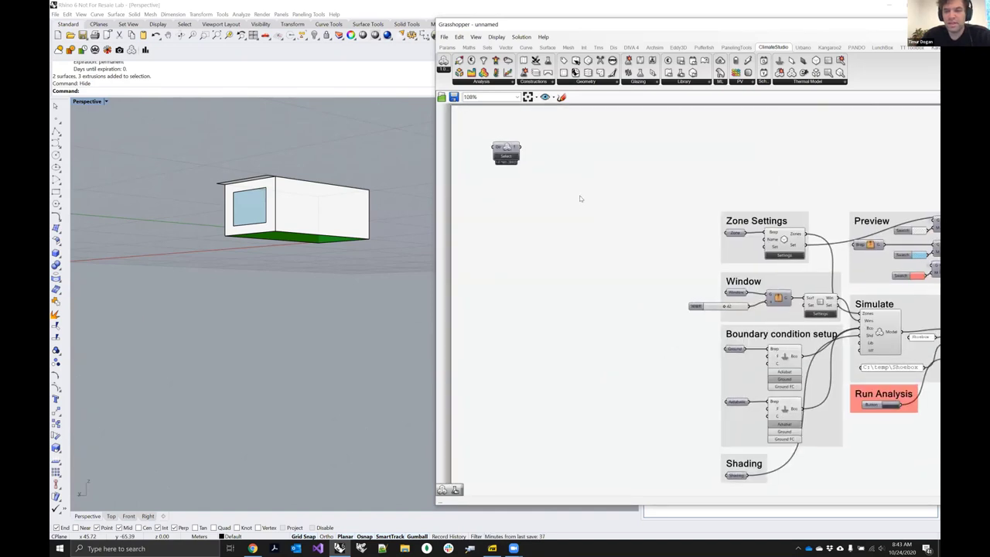
scroll(580, 199, down, 3)
key(ctrl+a)
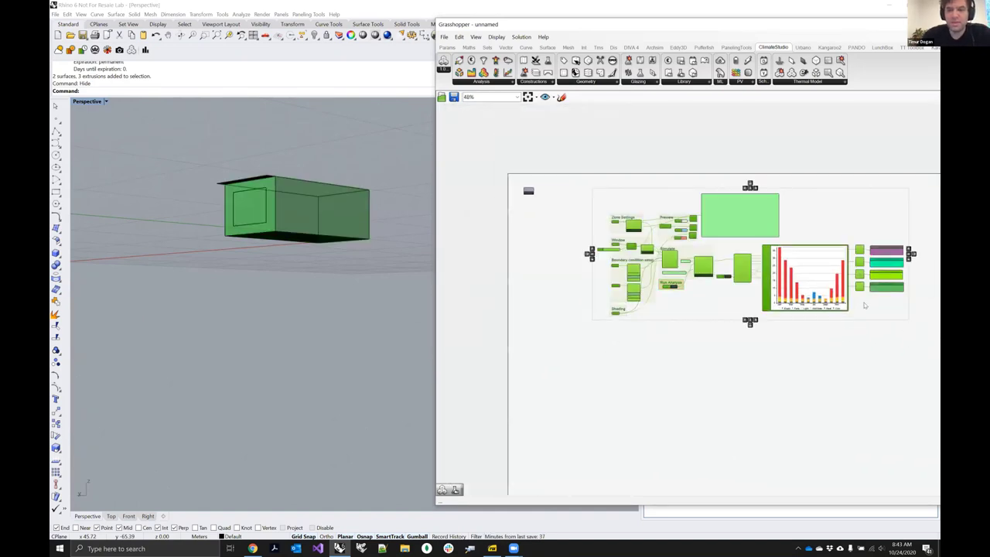
key(Delete)
Step: Insert the Create Material and Construction example from the template component's Add to the Library category
scroll(542, 190, up, 5)
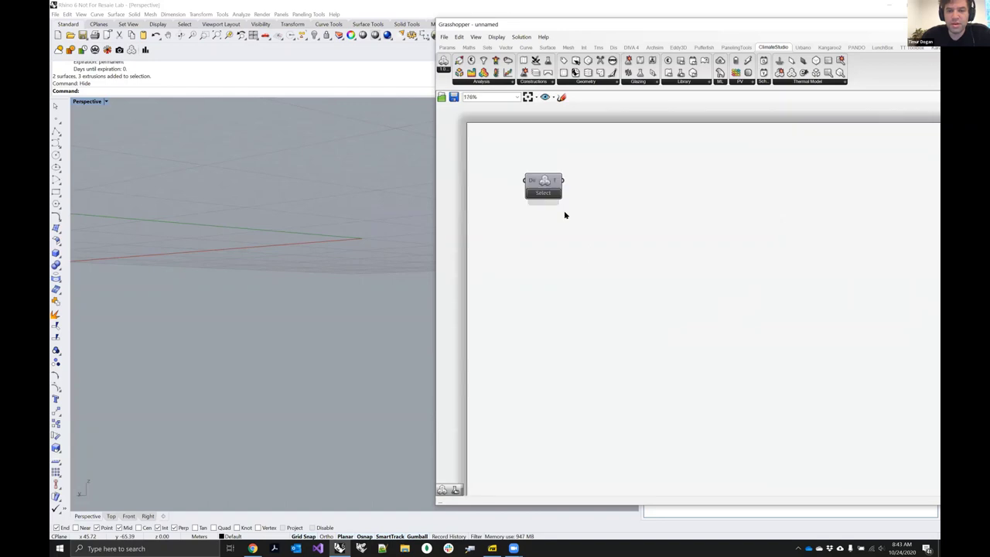
click(544, 194)
mouse_move(571, 208)
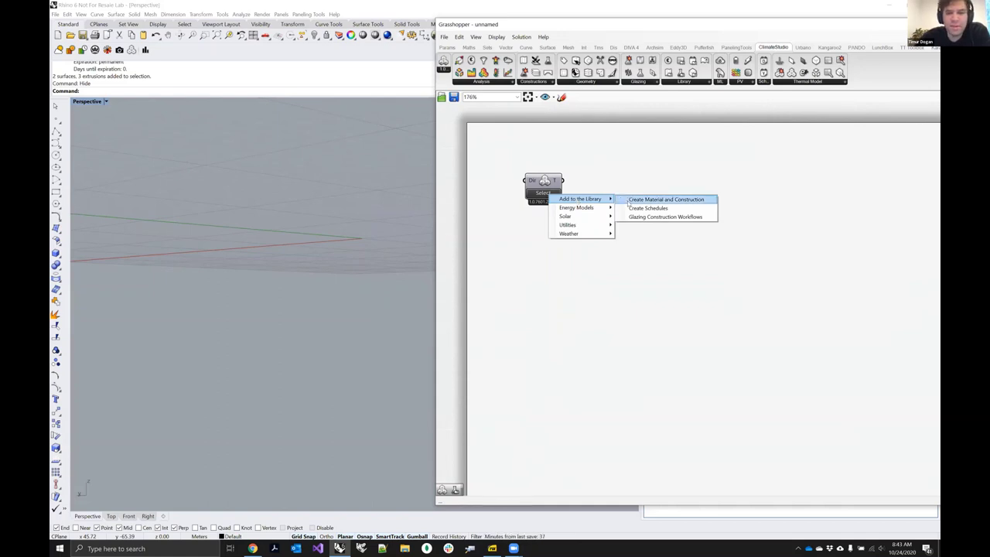
click(637, 199)
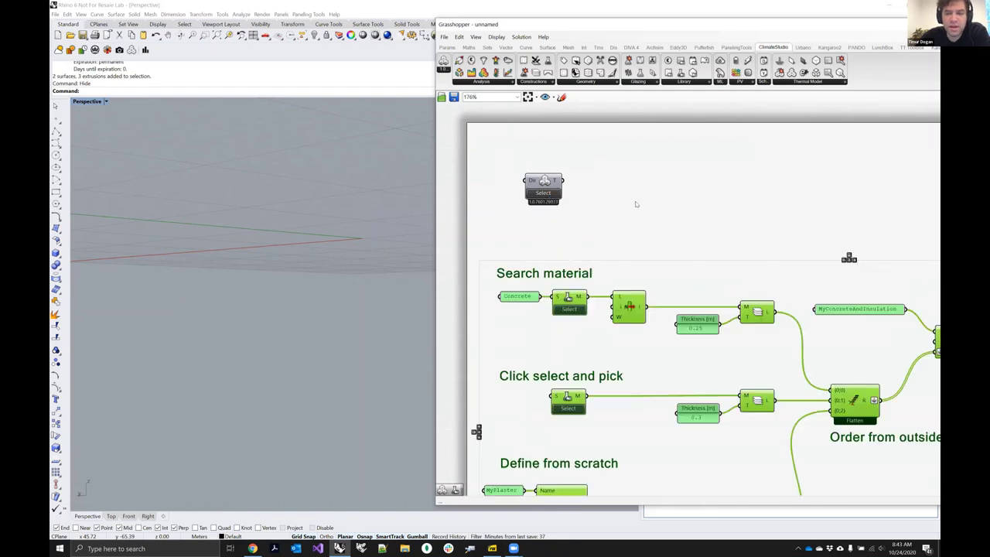
Step: Deselect the inserted material and construction definition and widen the Grasshopper window over the Rhino viewport
scroll(616, 173, down, 1)
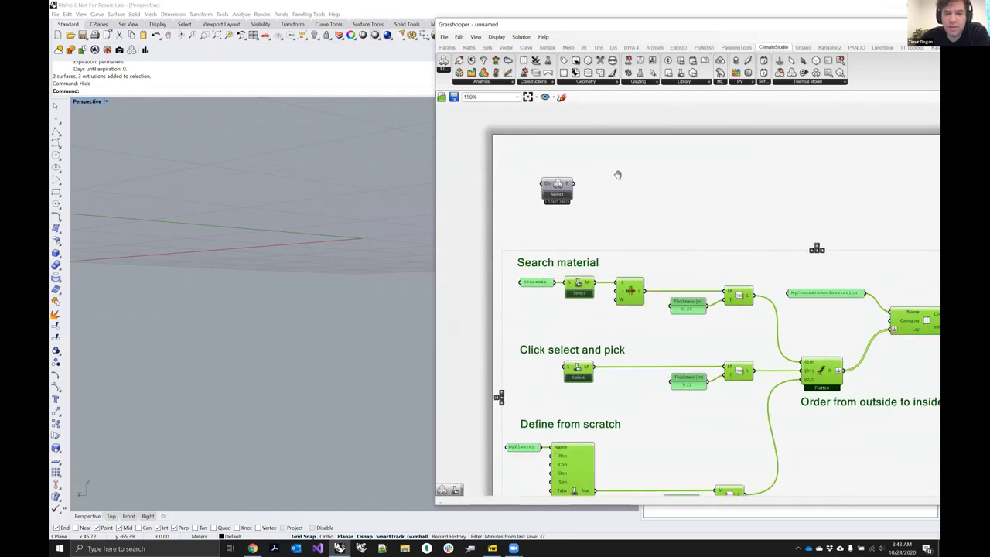
scroll(617, 175, down, 1)
scroll(789, 290, down, 2)
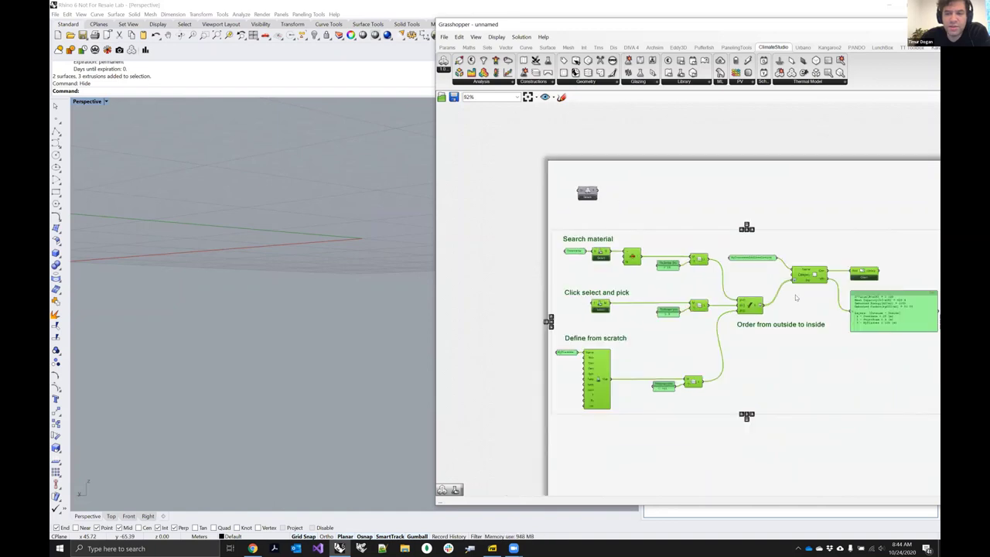
right_drag(828, 306, 800, 297)
click(801, 296)
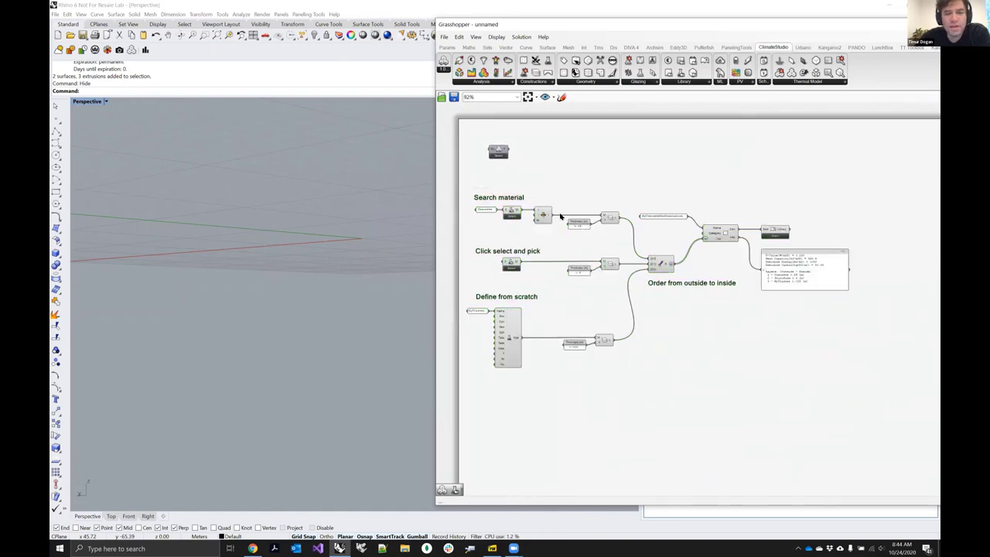
drag(446, 188, 634, 276)
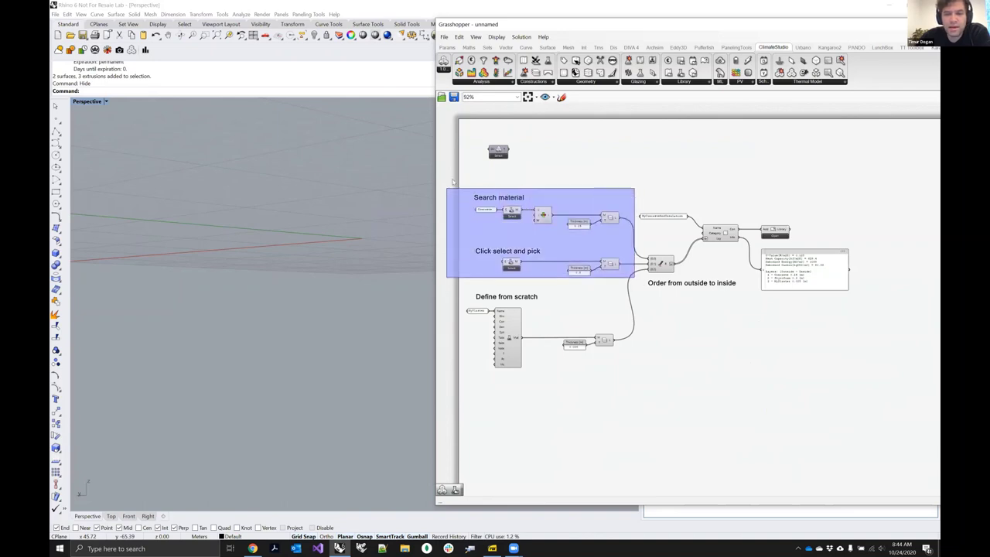
drag(453, 182, 244, 200)
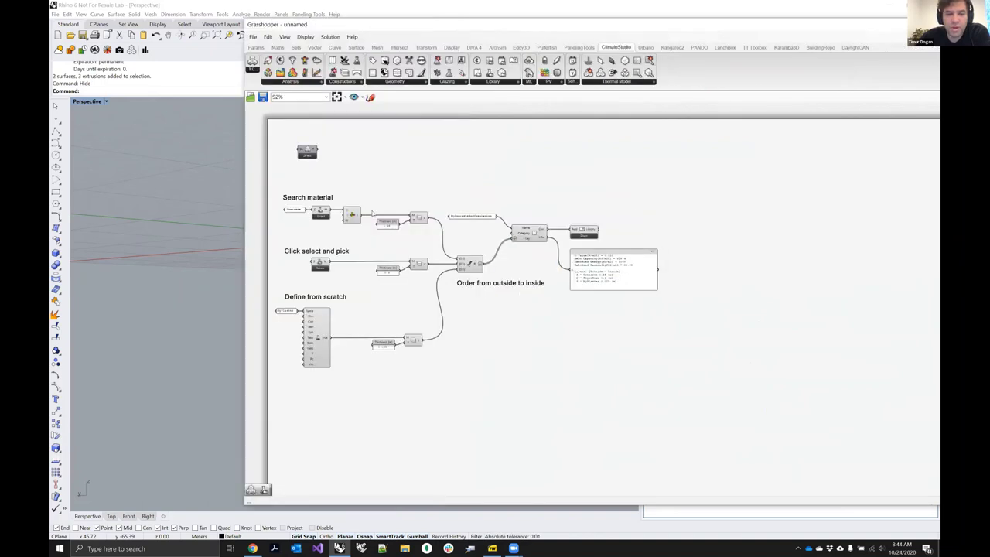
Step: Examine the three ways of defining a material, their layer thicknesses and the construction they are combined into
right_drag(390, 240, 443, 244)
scroll(357, 247, up, 3)
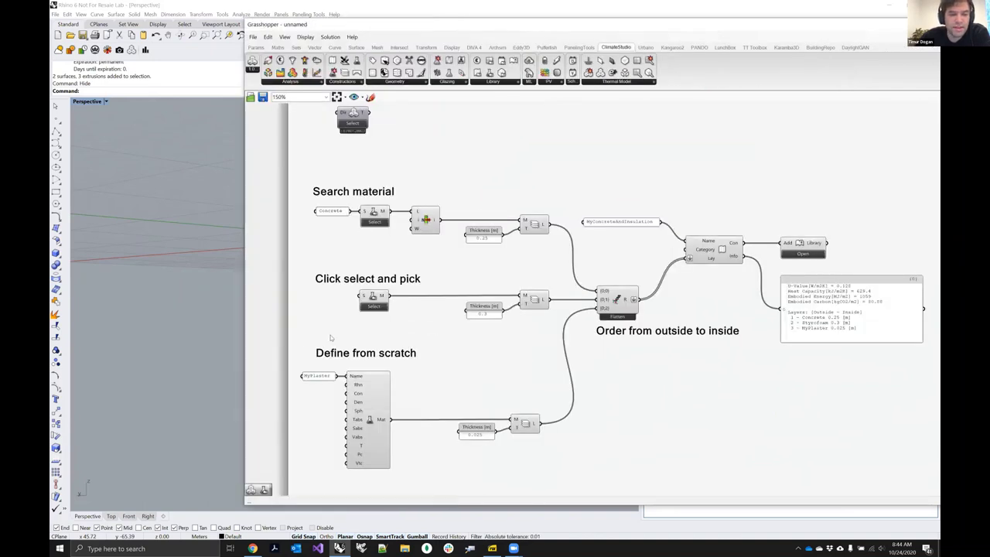
right_drag(359, 401, 335, 352)
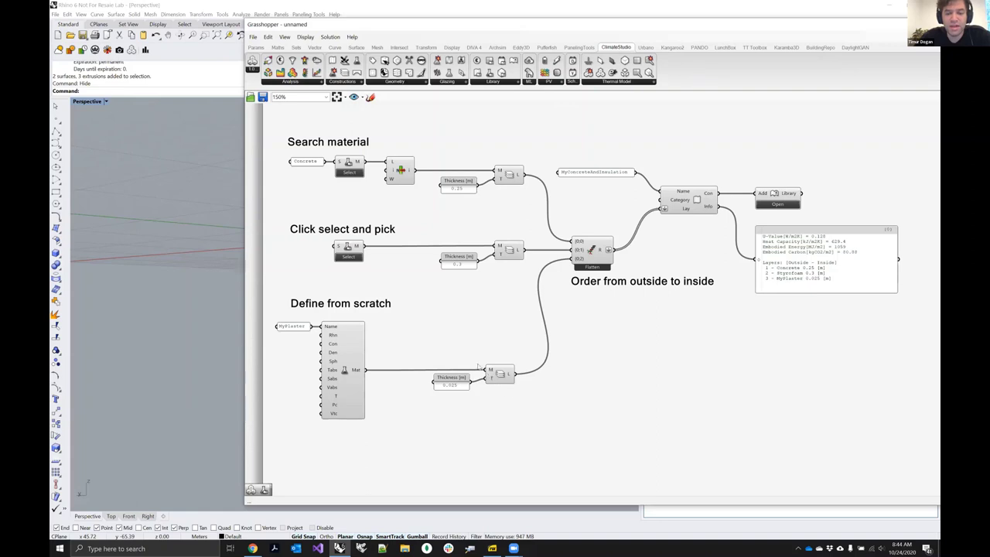
scroll(483, 375, down, 1)
scroll(480, 368, down, 1)
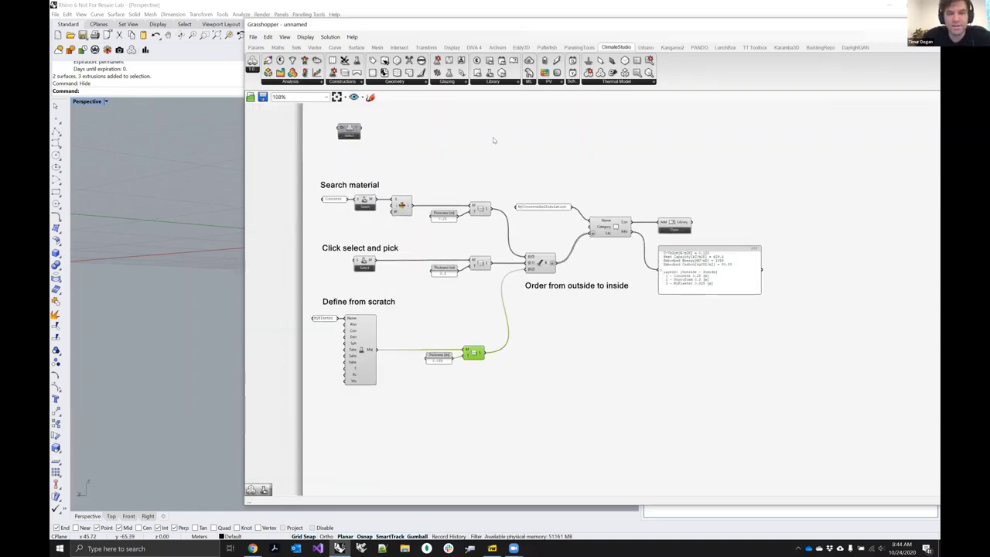
Step: Delete the material and construction definition and insert the Create Schedules example from Add to the Library instead
drag(282, 164, 833, 423)
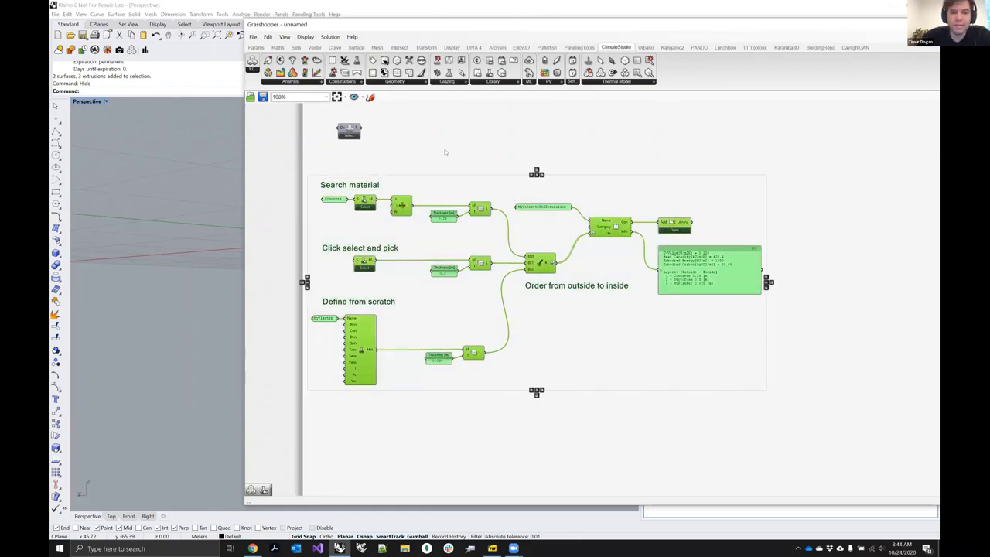
key(Delete)
click(353, 135)
mouse_move(386, 140)
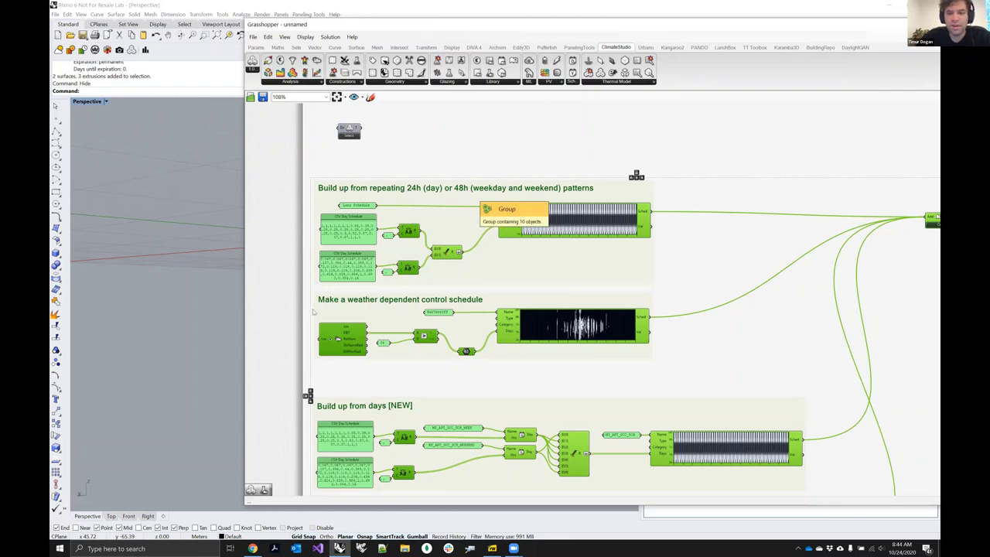
Step: Examine the schedule groups, following the weather dependent control schedule from the weather data through the comparison to the NatVentOff schedule
scroll(274, 277, down, 1)
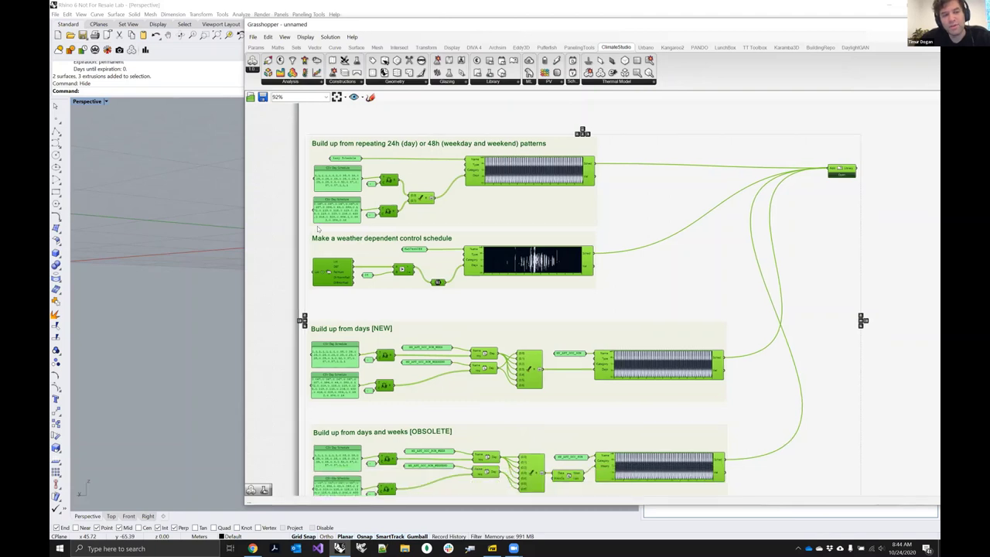
click(317, 228)
right_drag(350, 281, 334, 255)
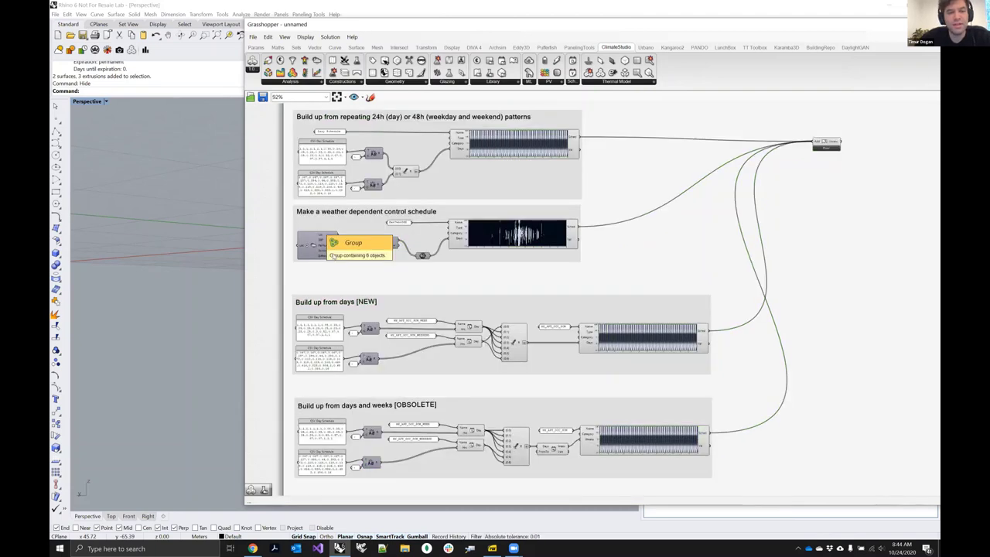
scroll(304, 259, up, 4)
click(293, 257)
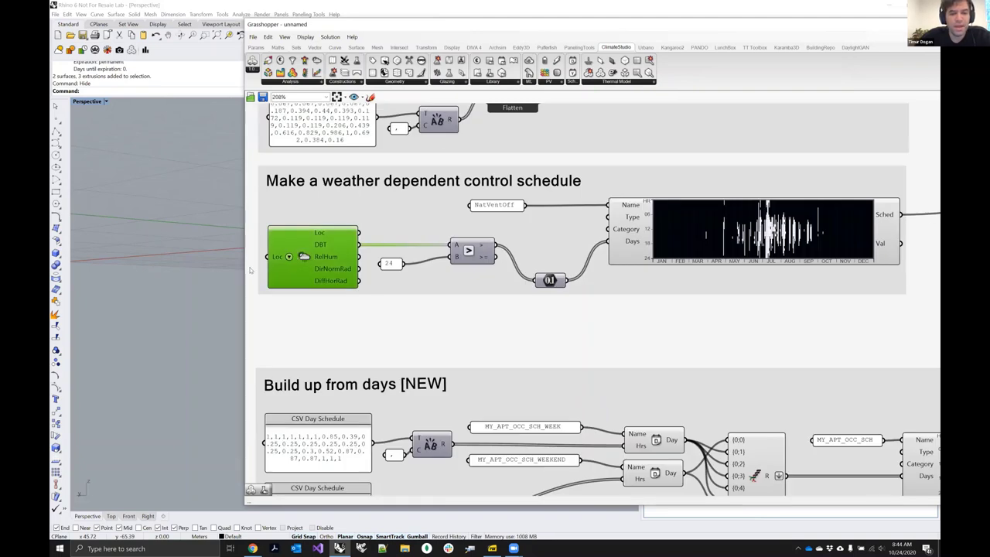
double_click(390, 265)
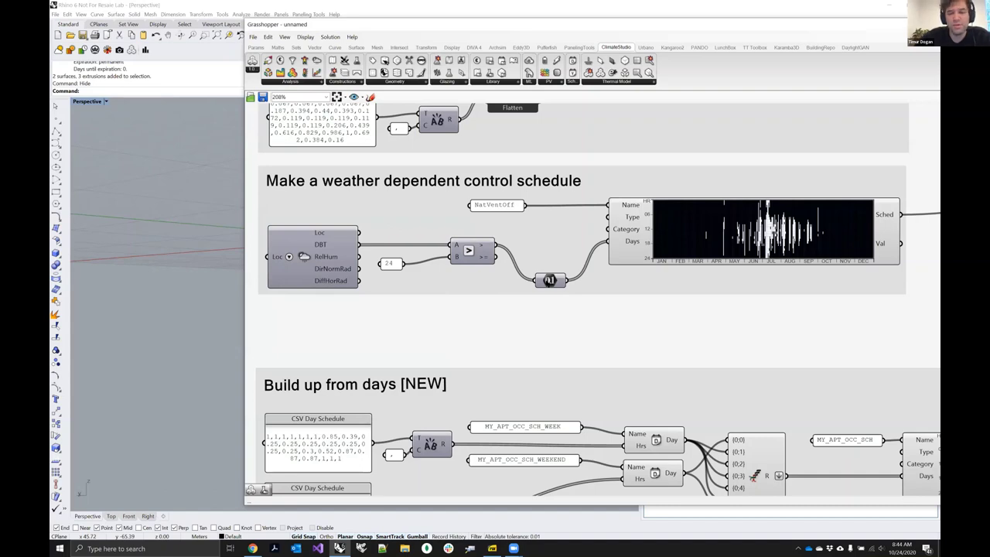
click(549, 280)
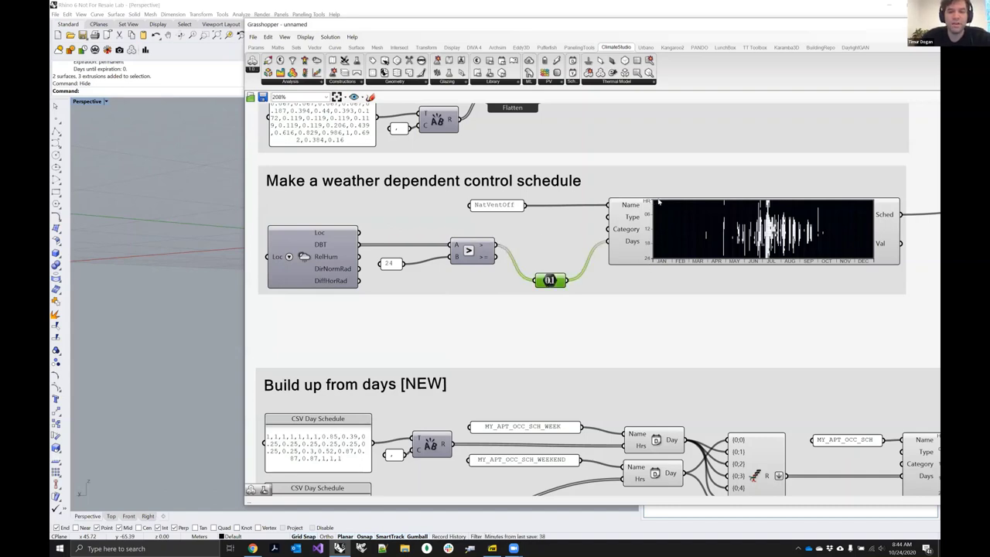
right_drag(658, 201, 546, 180)
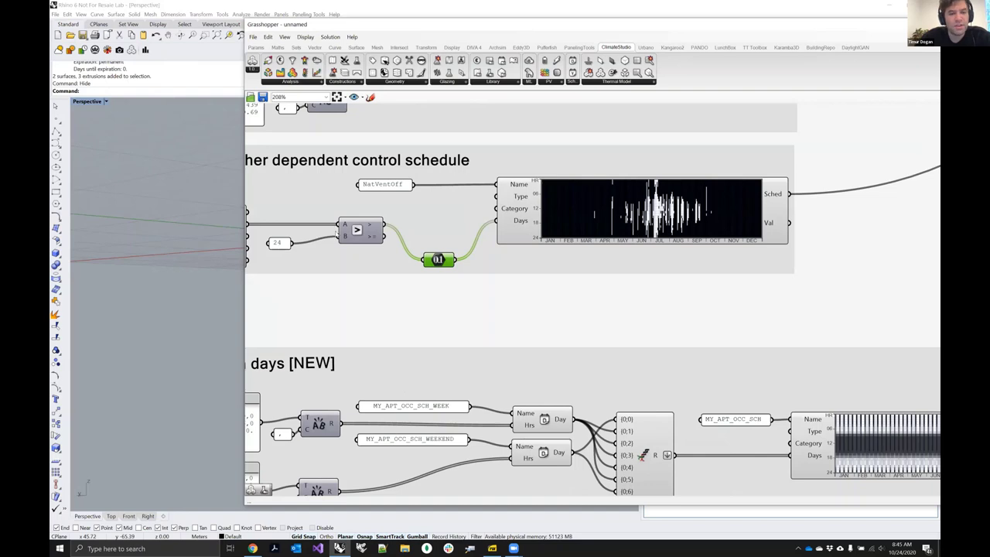
right_drag(280, 246, 336, 235)
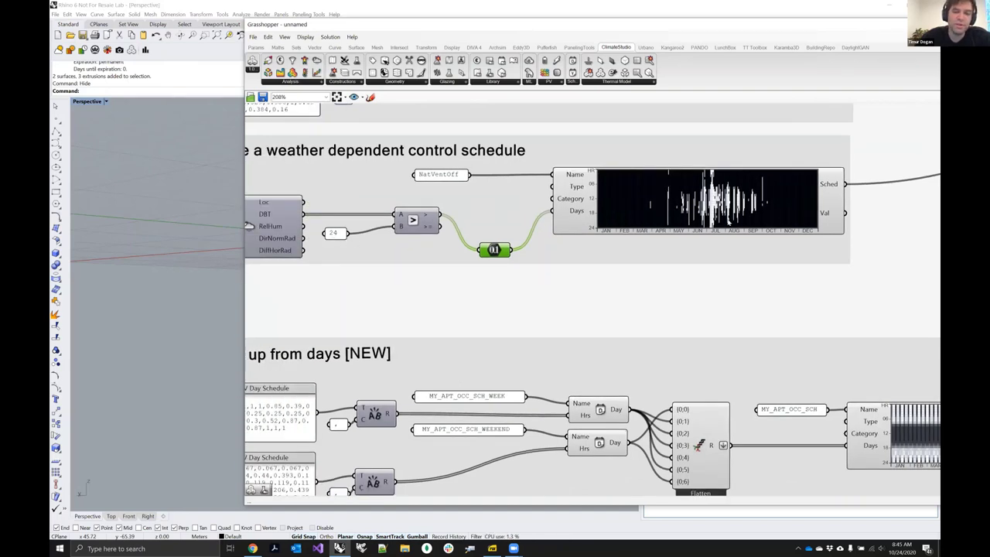
right_drag(464, 226, 351, 247)
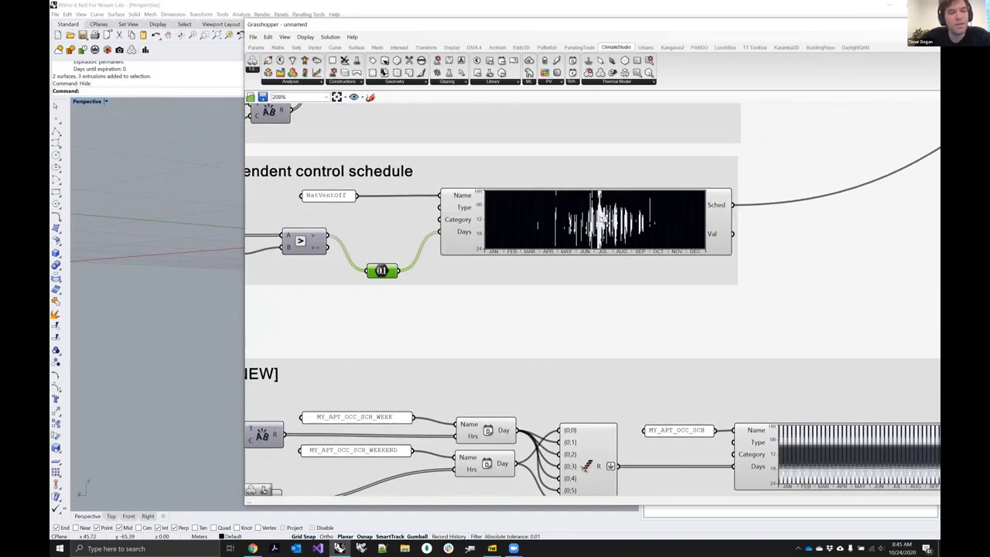
scroll(552, 227, down, 5)
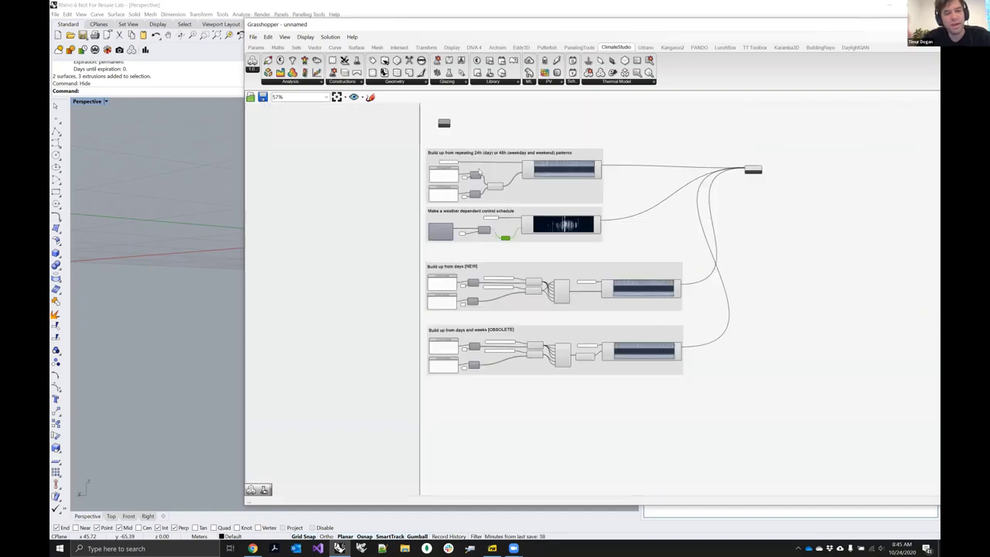
Step: Move the "Build up from days [NEW]" and "Build up from days and weeks [OBSOLETE]" groups slightly down, away from the weather dependent group
drag(400, 147, 811, 404)
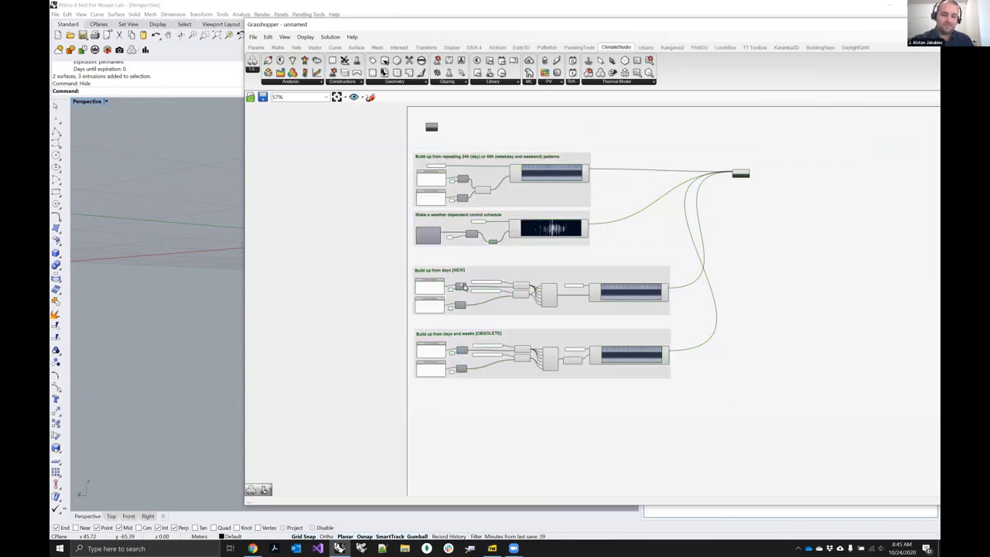
click(731, 408)
drag(730, 407, 505, 326)
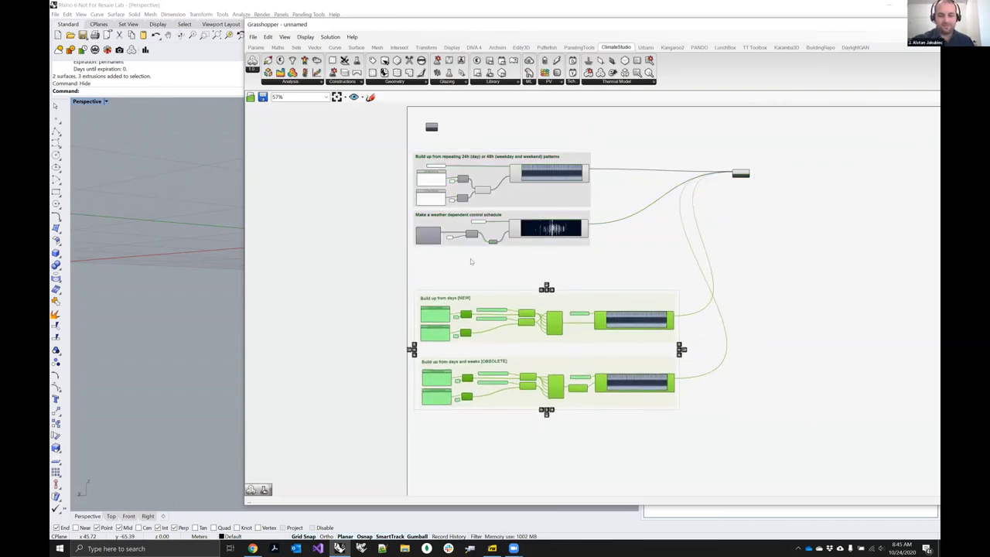
key(Up)
click(464, 260)
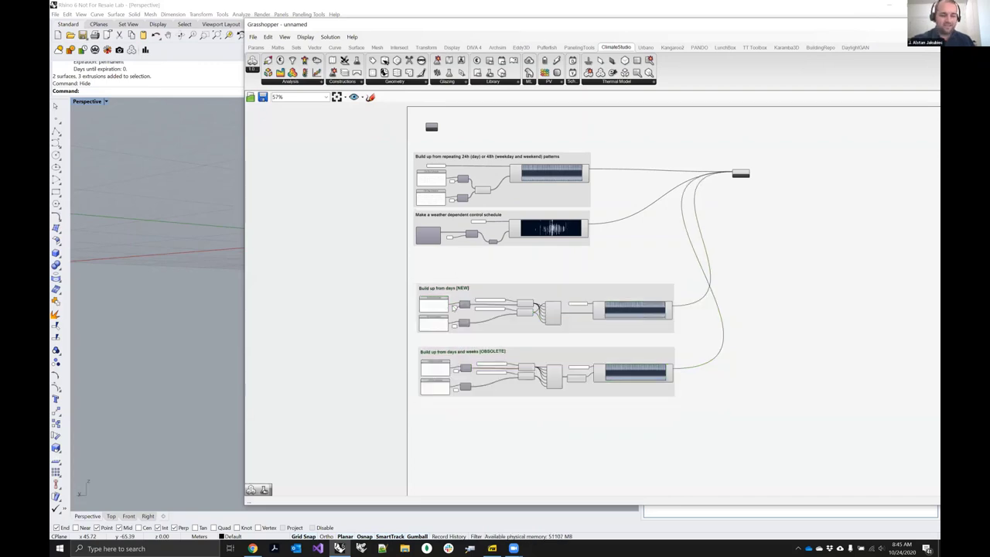
Step: Insert the Shoebox Model example from Energy Models and place its definition beside the schedule groups, clear of them
scroll(467, 255, up, 3)
right_drag(445, 306, 405, 361)
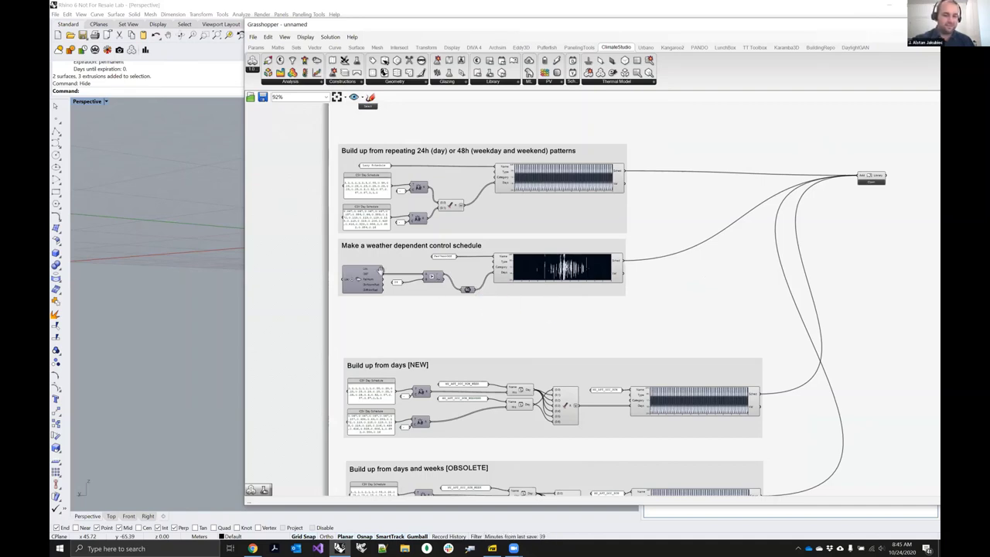
right_drag(448, 278, 381, 276)
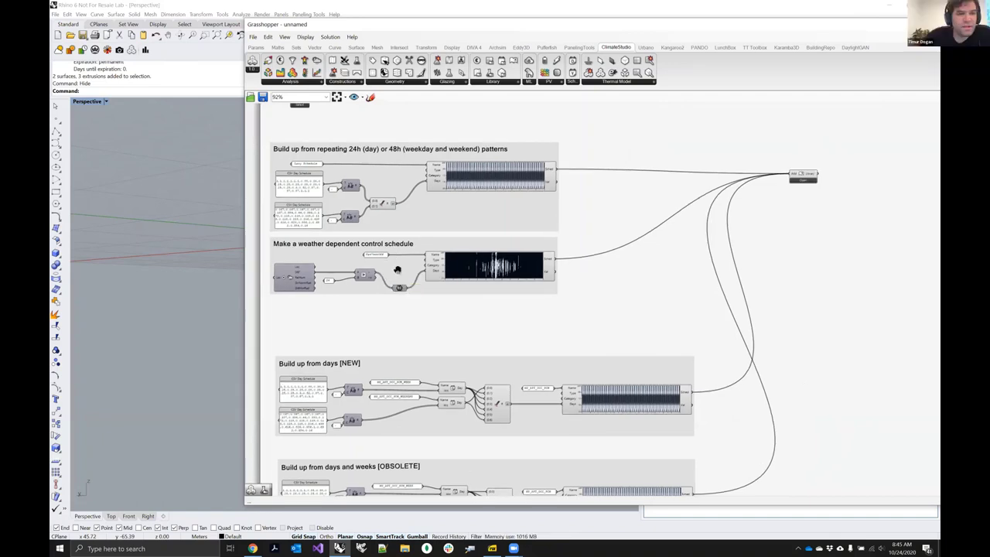
right_drag(397, 269, 404, 286)
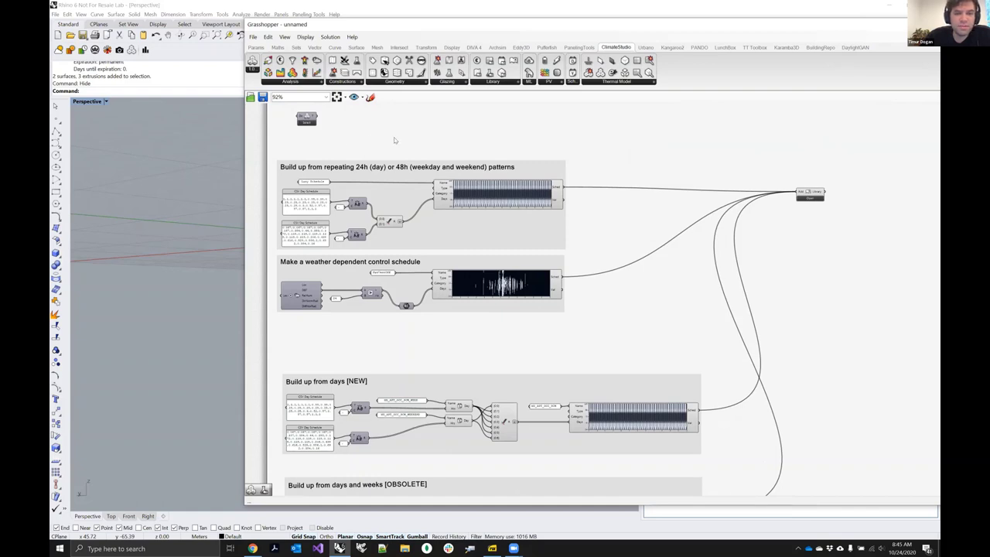
right_click(393, 140)
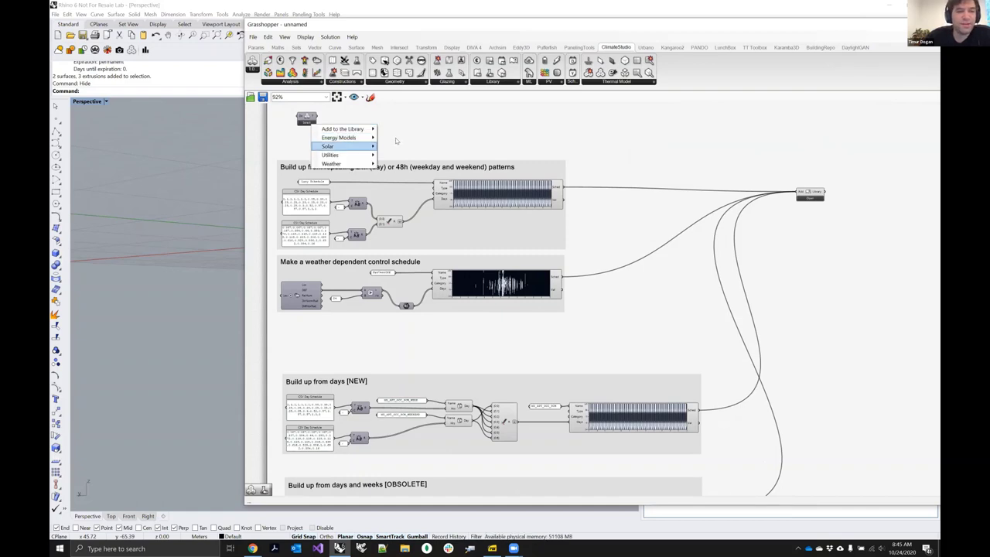
mouse_move(357, 138)
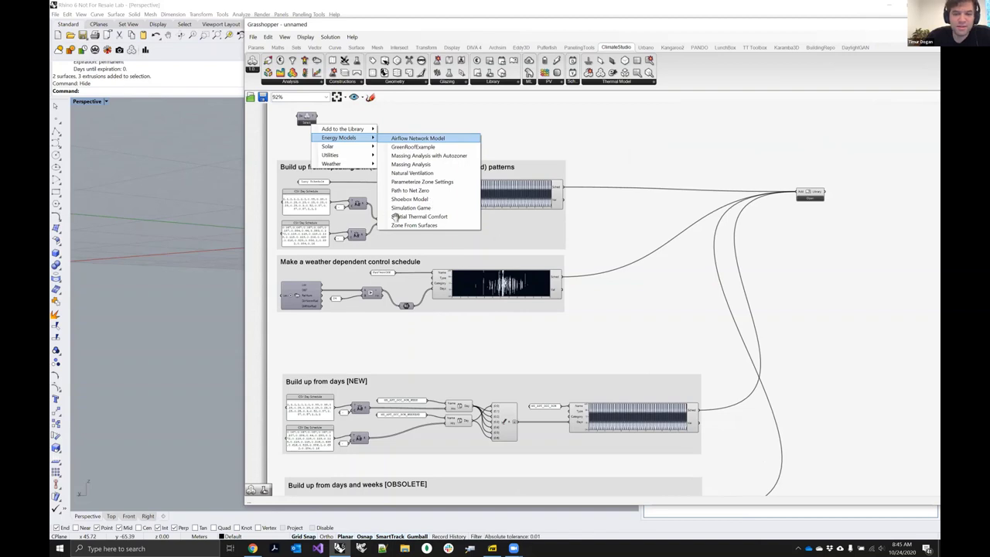
click(430, 225)
scroll(656, 177, down, 3)
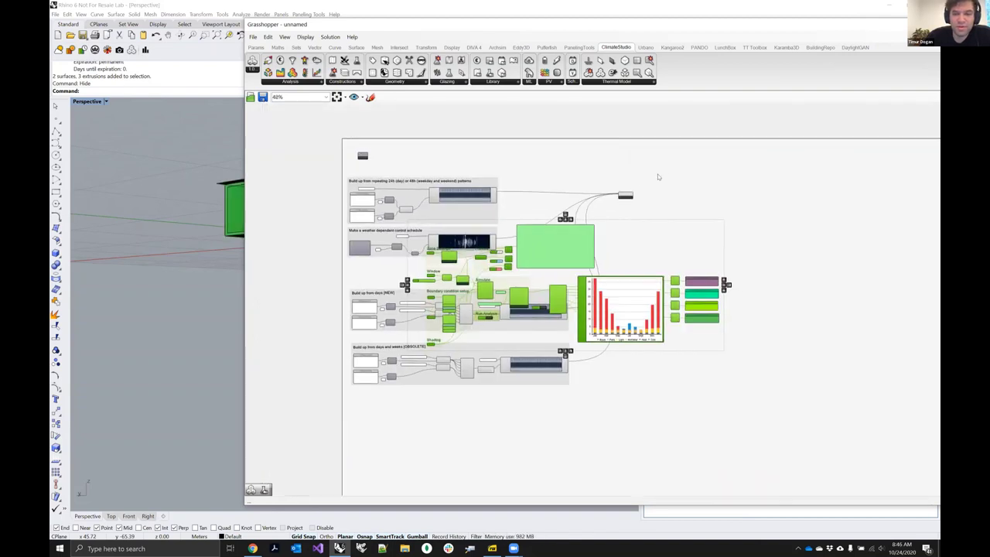
right_drag(692, 161, 609, 155)
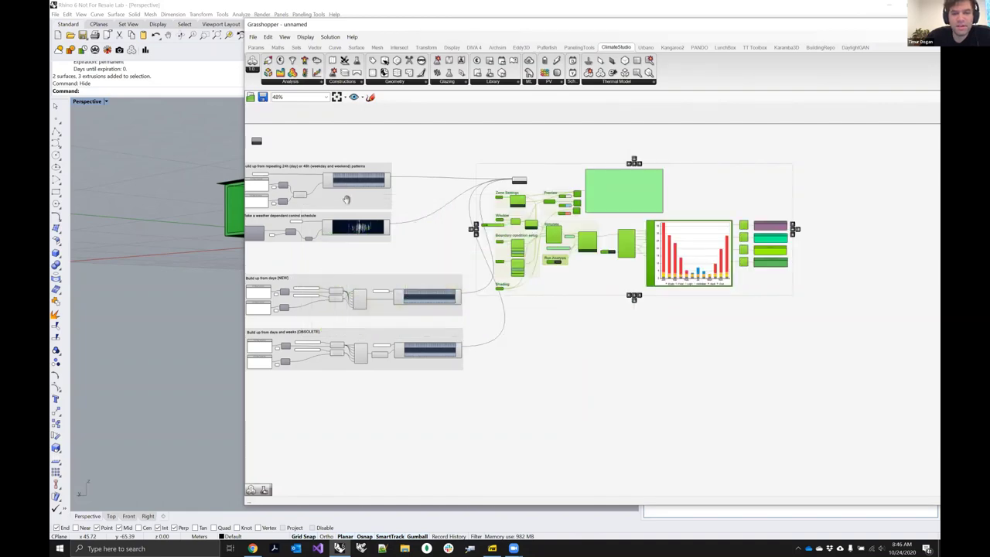
Step: Connect the Library output of the add-to-library component to the Lib input of the shoebox's thermal model
scroll(405, 252, up, 4)
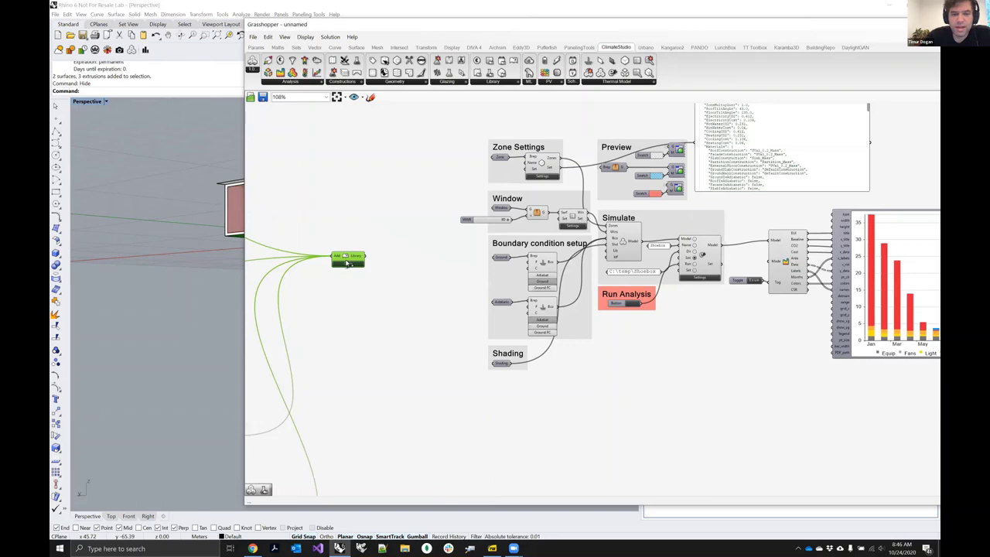
scroll(628, 251, up, 3)
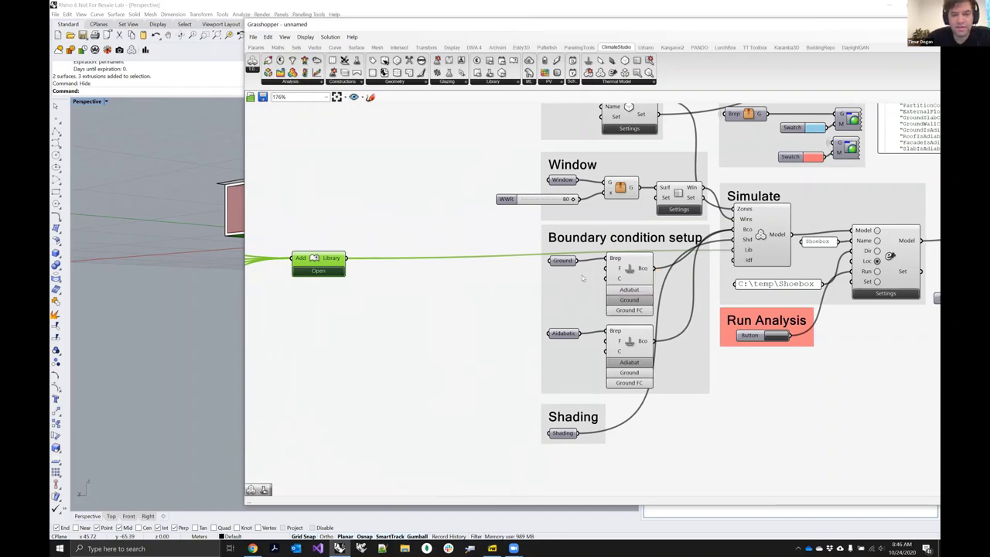
right_drag(583, 280, 646, 282)
Step: Duplicate the whole "Make a weather dependent control schedule" group and place the copy directly beneath the original
scroll(386, 159, down, 4)
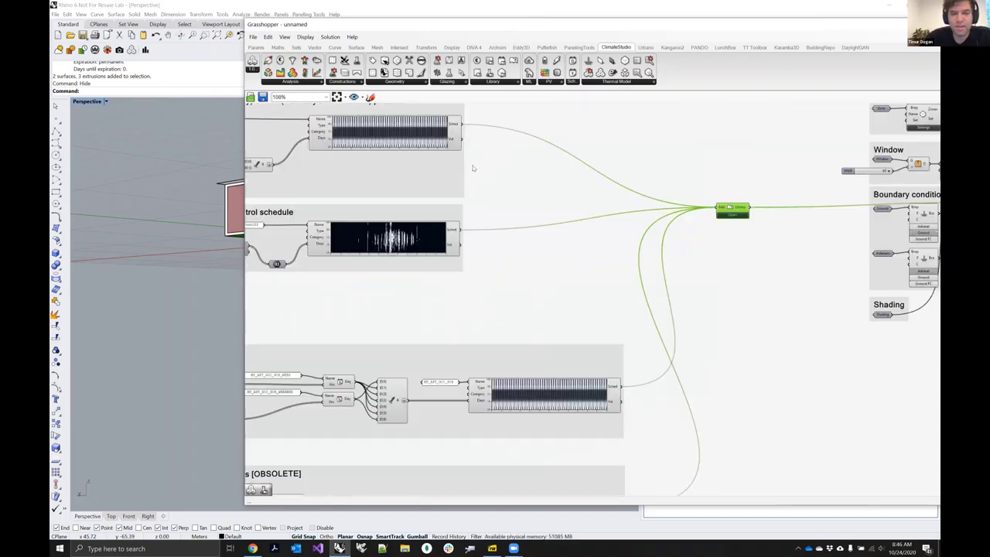
right_drag(489, 167, 558, 159)
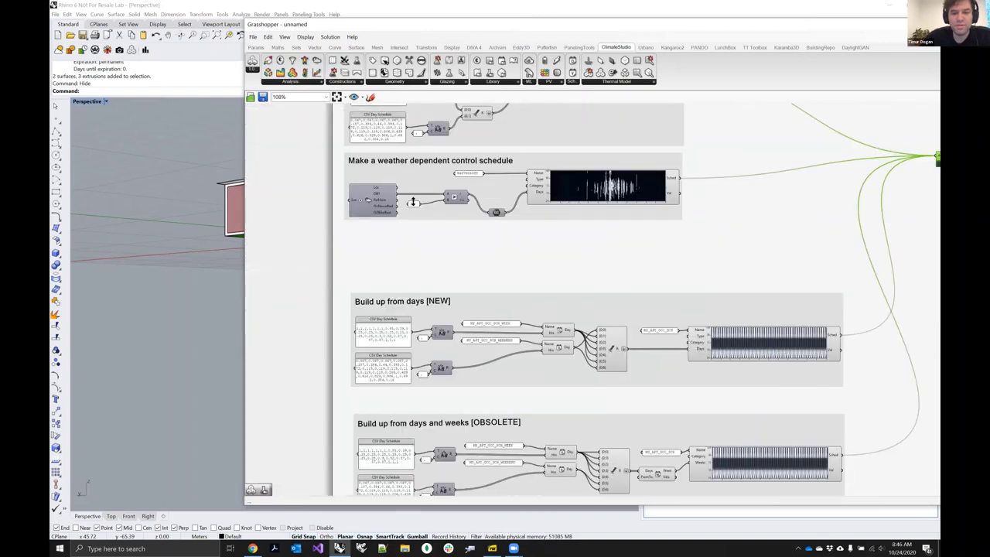
scroll(412, 206, up, 3)
scroll(411, 206, up, 1)
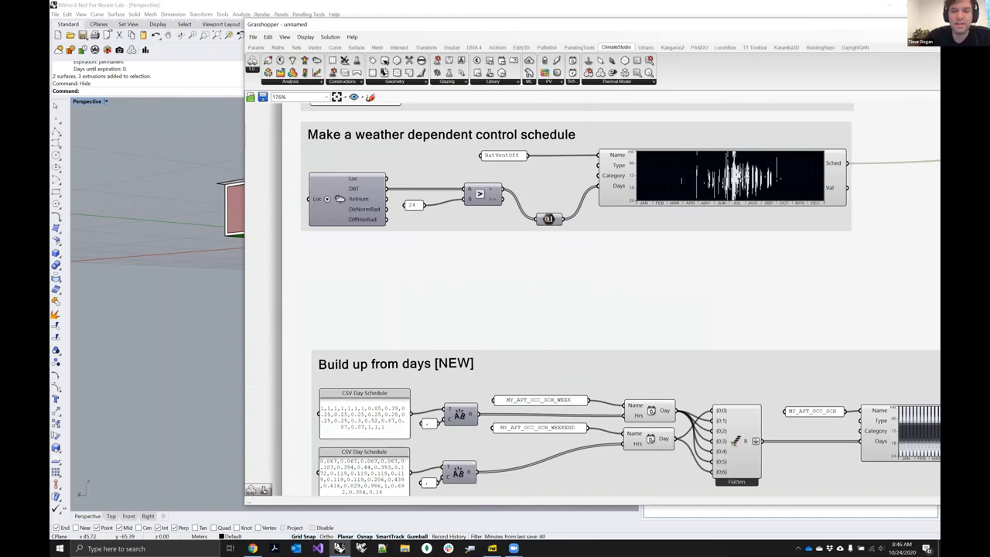
drag(854, 247, 295, 133)
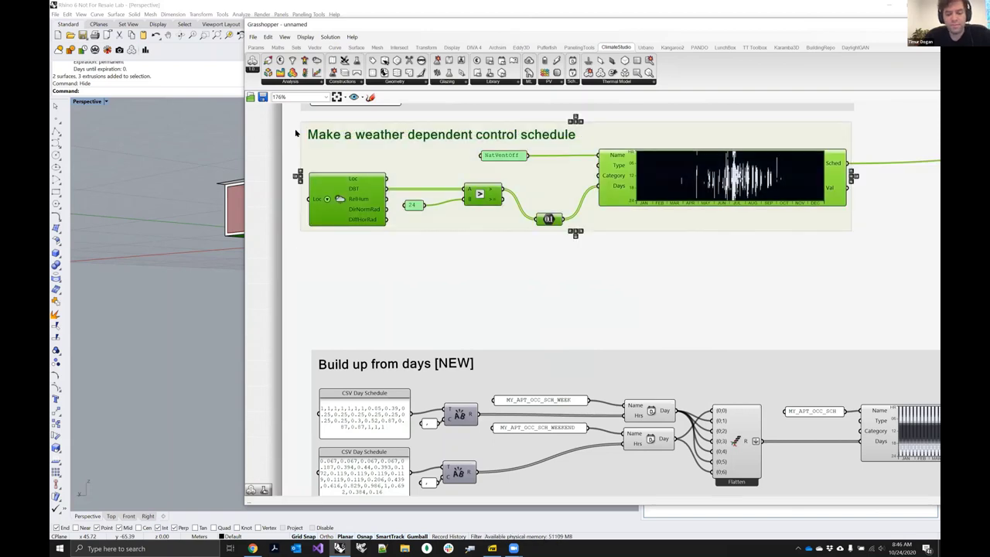
key(ctrl+c)
key(ctrl+v)
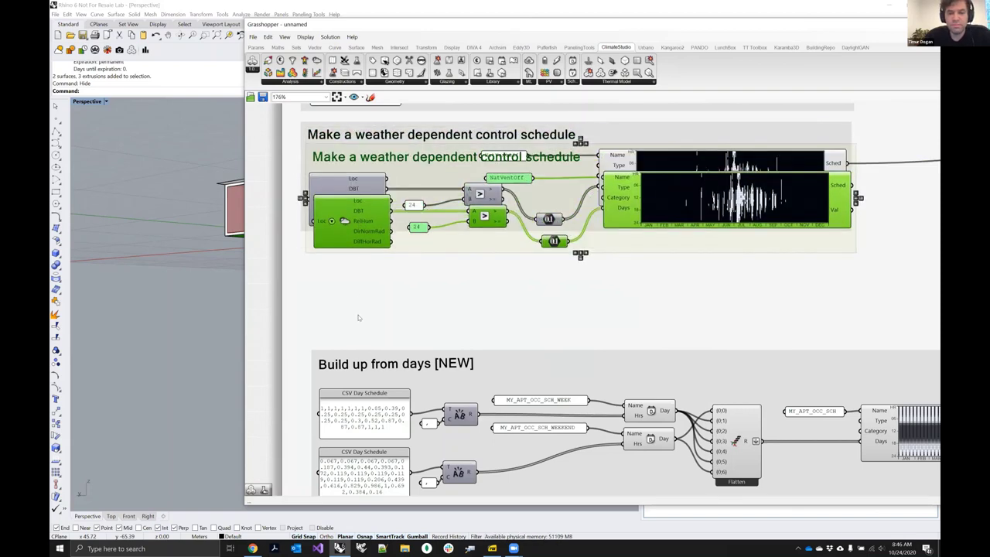
click(267, 303)
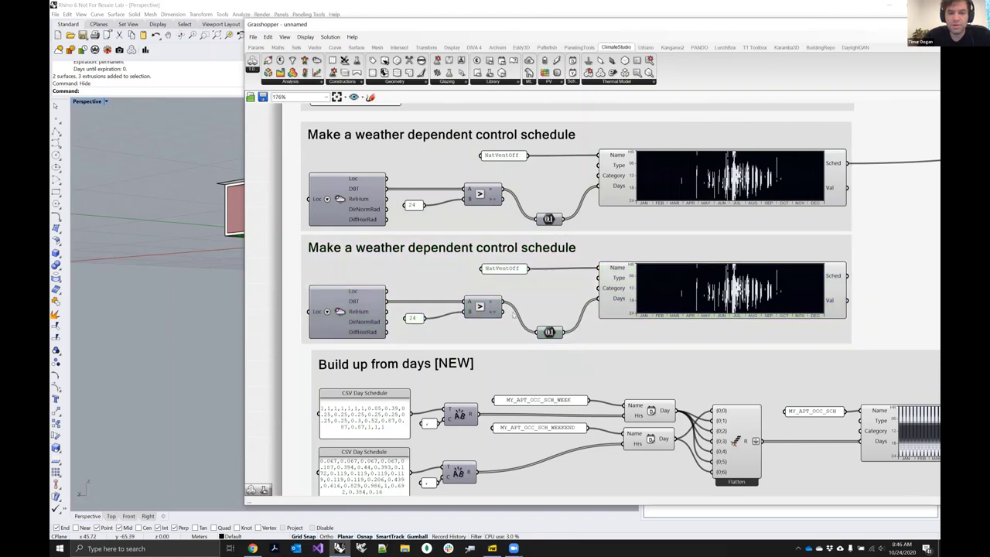
Step: Move the "Build up from days [NEW]" group further down to leave space beneath the copied schedule group
right_drag(506, 434, 508, 385)
drag(503, 311, 497, 395)
click(498, 338)
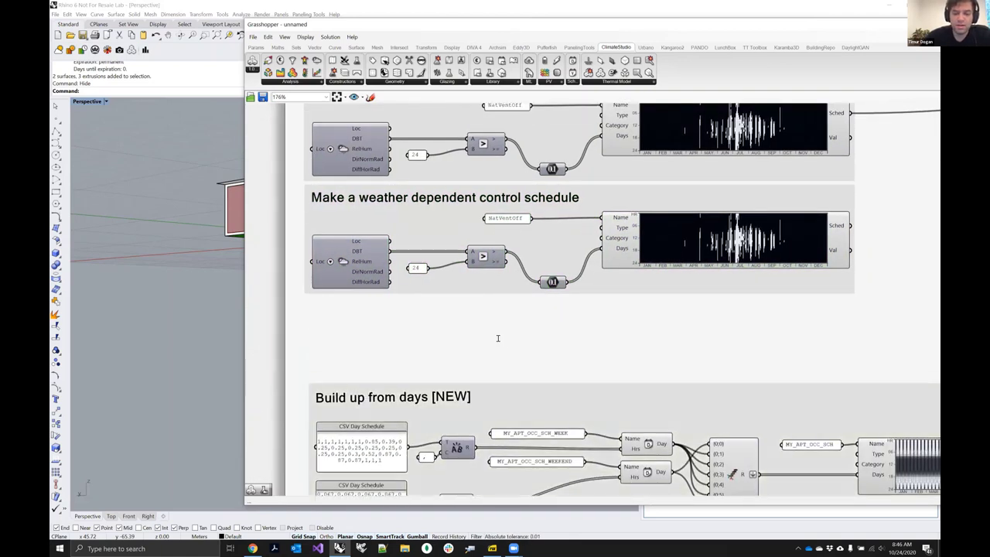
Step: Try to invert the copied schedule with a Negative component and delete that component
double_click(498, 338)
text(inver)
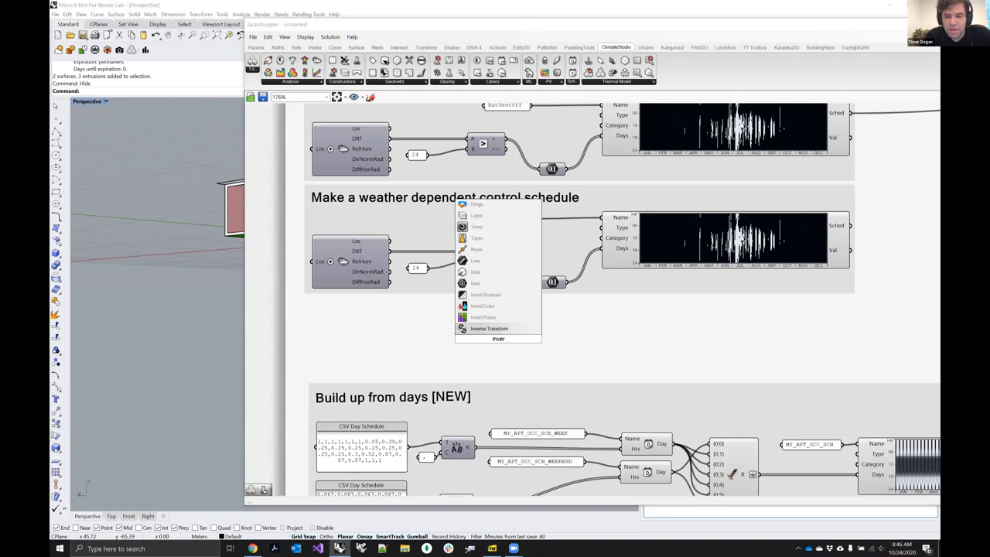
key(BackSpace)
key(BackSpace)
key(BackSpace)
key(BackSpace)
key(BackSpace)
text(nege)
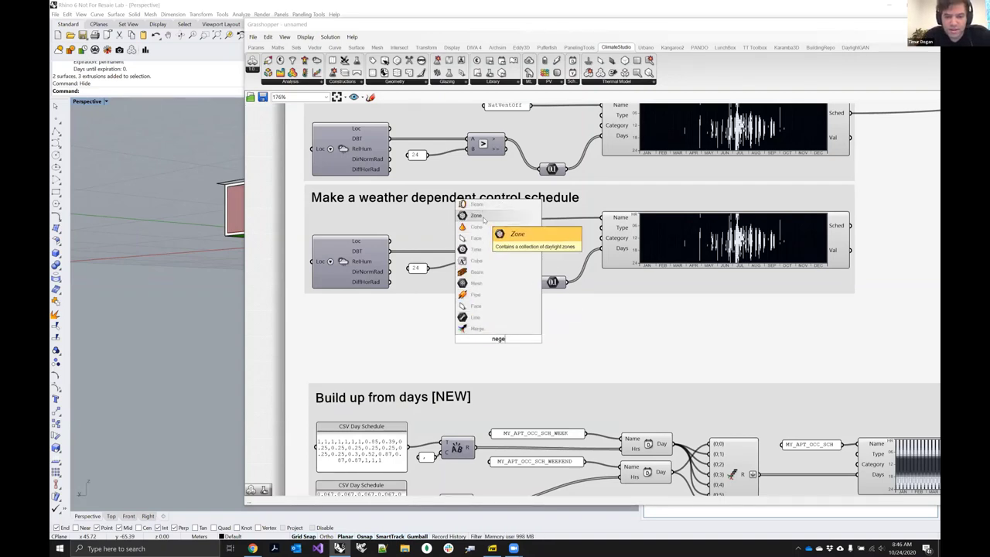
key(BackSpace)
text(ate)
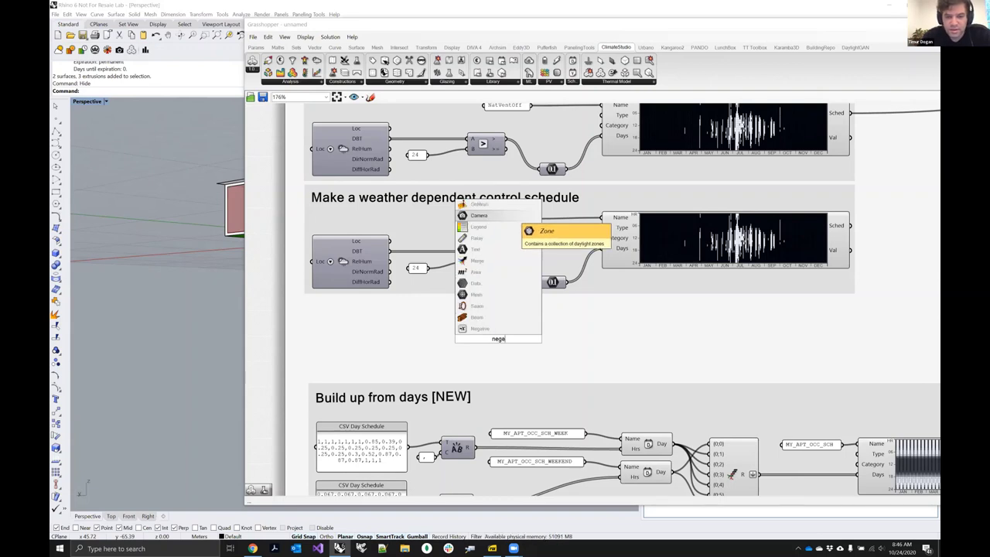
click(483, 329)
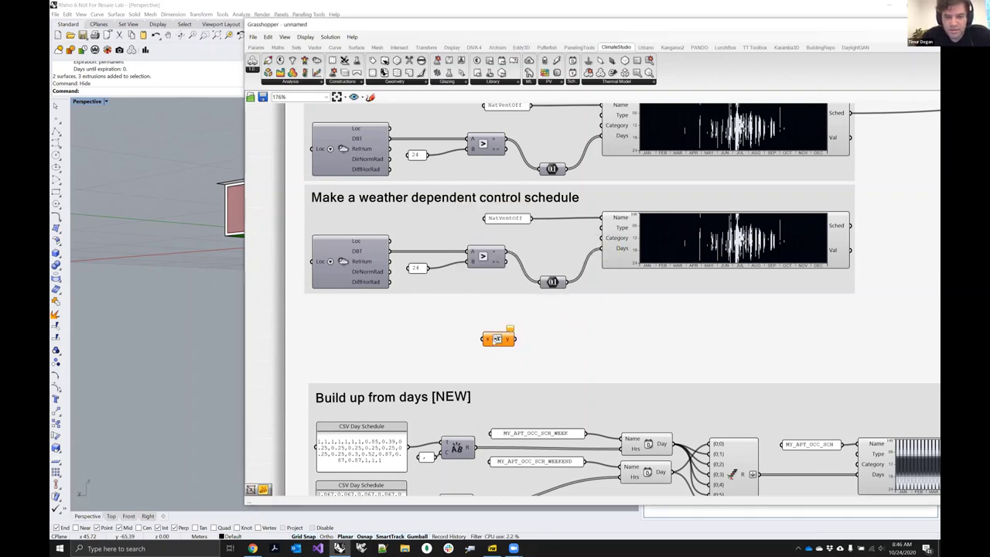
drag(496, 338, 543, 259)
key(Delete)
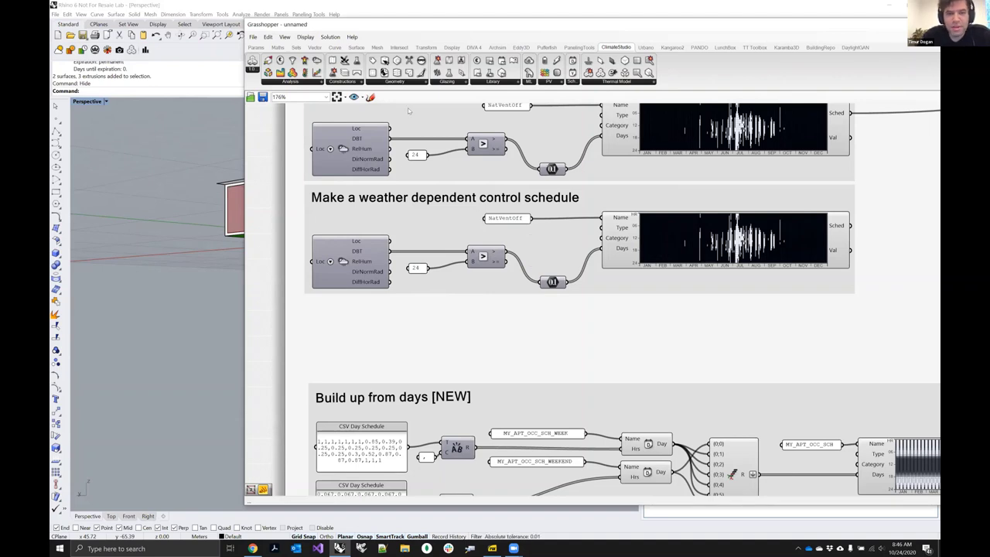
Step: In the copied group, drive the schedule with a Smaller Than comparison of DBT against 24 and name it NatVentOn
click(283, 46)
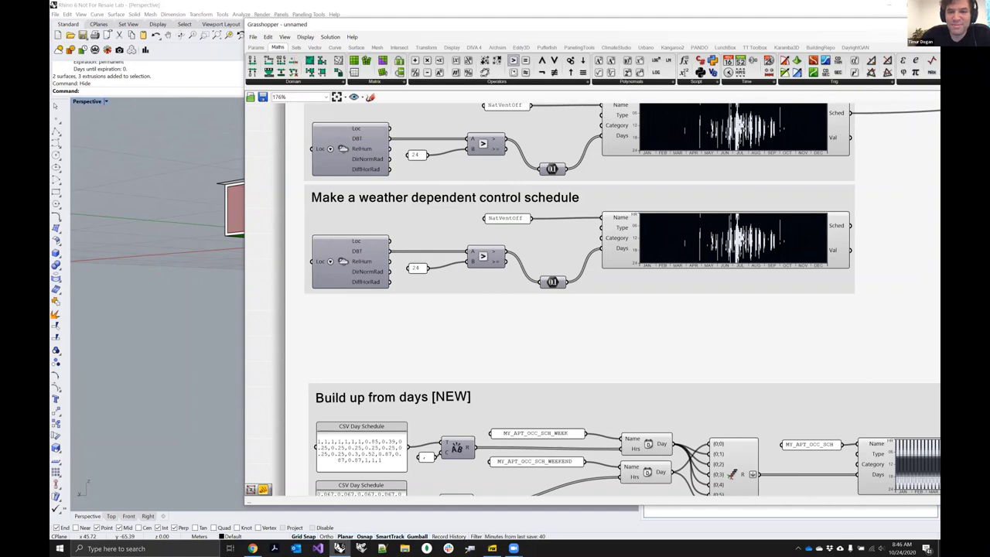
drag(513, 72, 539, 285)
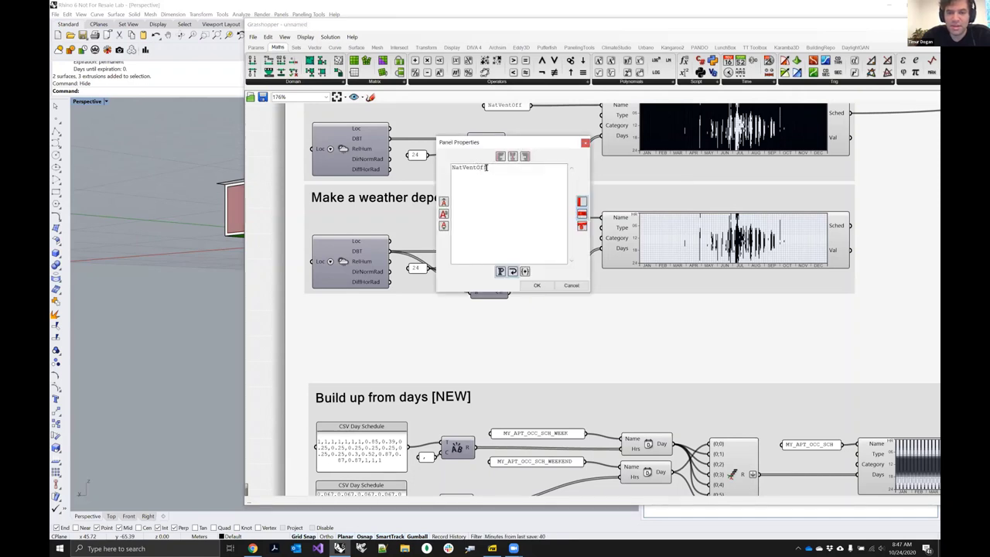
key(BackSpace)
key(BackSpace)
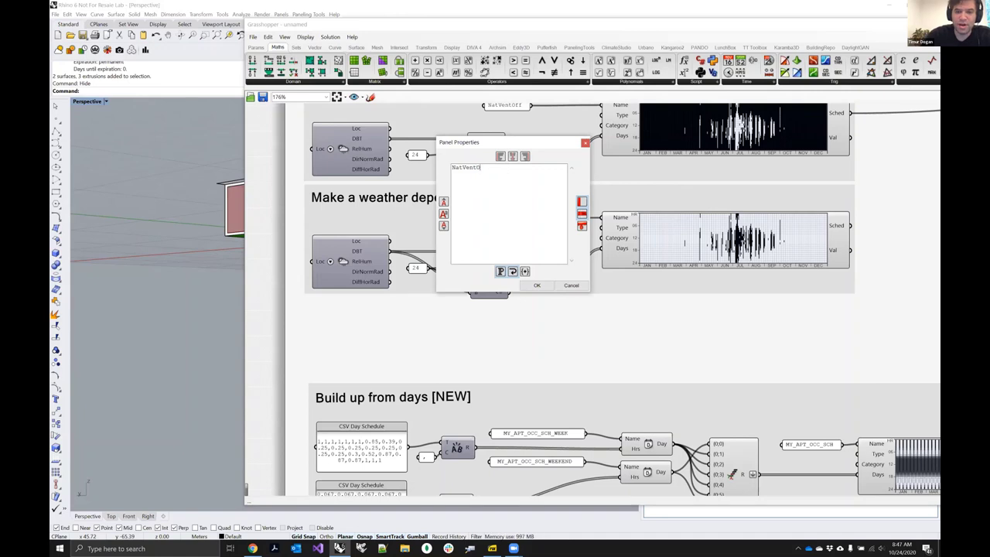
text(n)
click(537, 284)
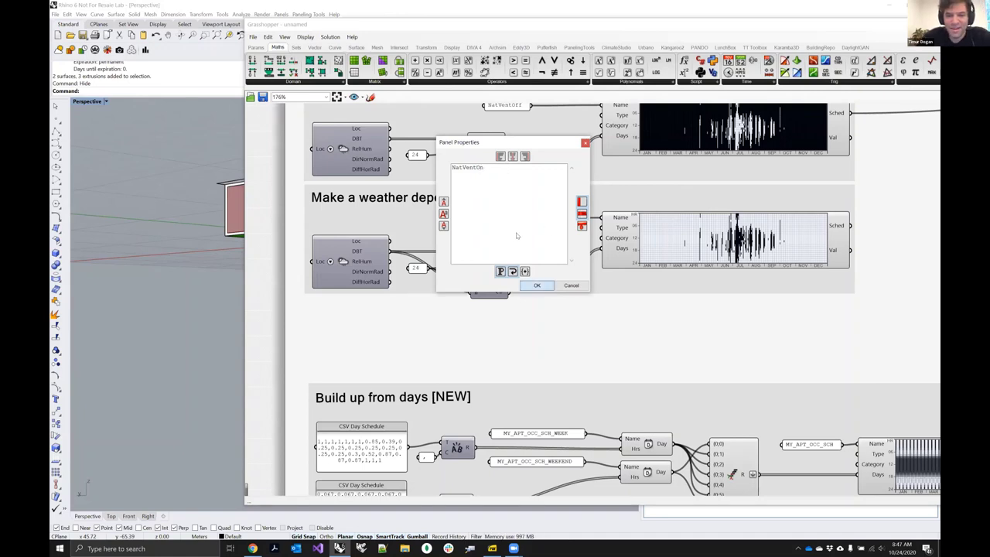
scroll(433, 227, up, 2)
right_drag(431, 225, 371, 284)
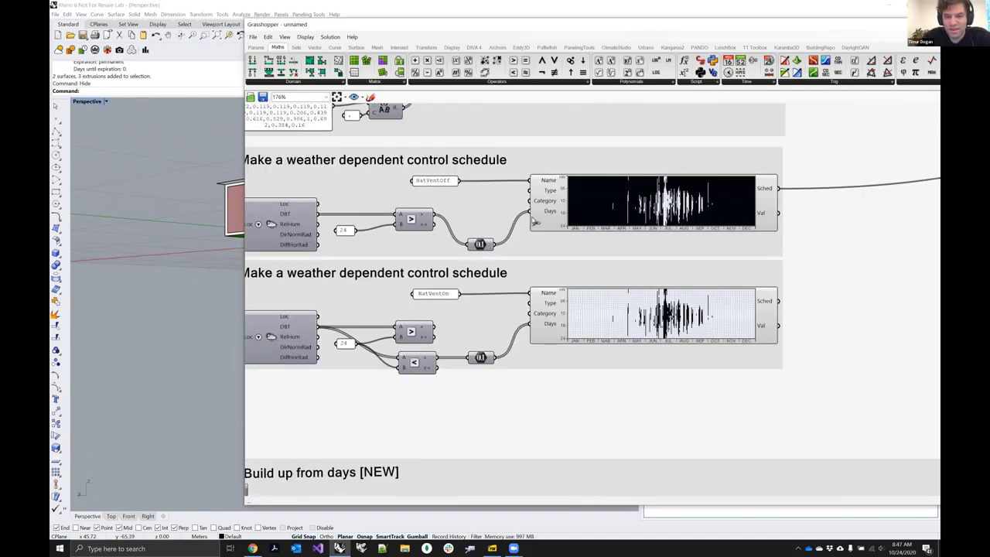
Step: Connect the NatVentOn schedule's Sched output to the Add input of the library component
right_drag(680, 281, 515, 294)
scroll(515, 294, down, 1)
scroll(516, 328, down, 2)
drag(508, 323, 770, 236)
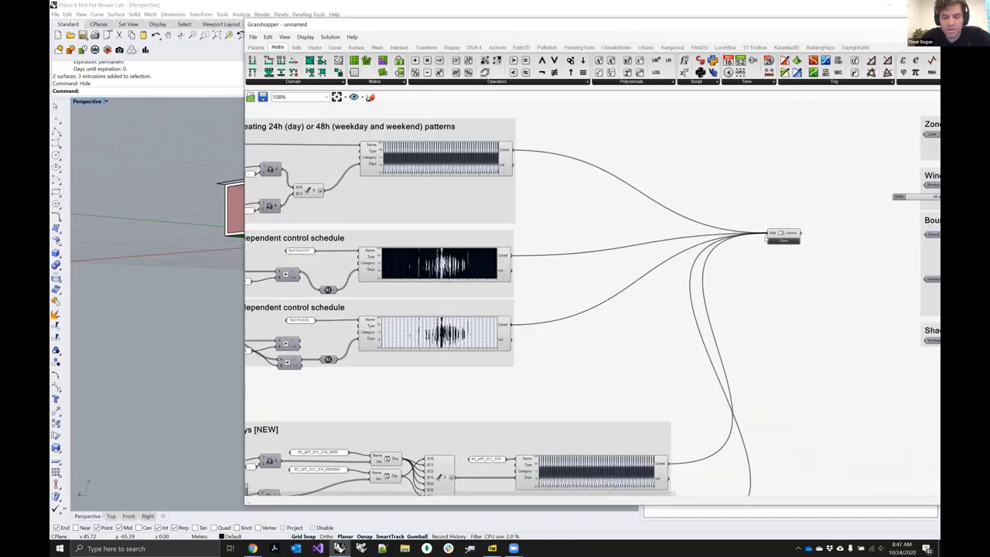
Step: Turn on natural ventilation in the shoebox's zone settings
right_drag(614, 307, 379, 297)
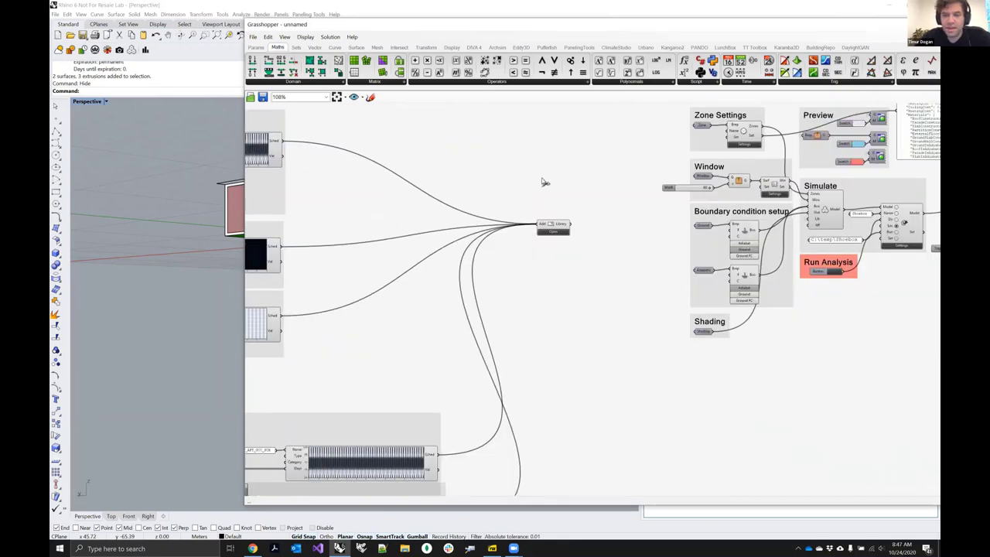
right_drag(553, 179, 338, 221)
scroll(517, 175, up, 2)
scroll(532, 200, up, 2)
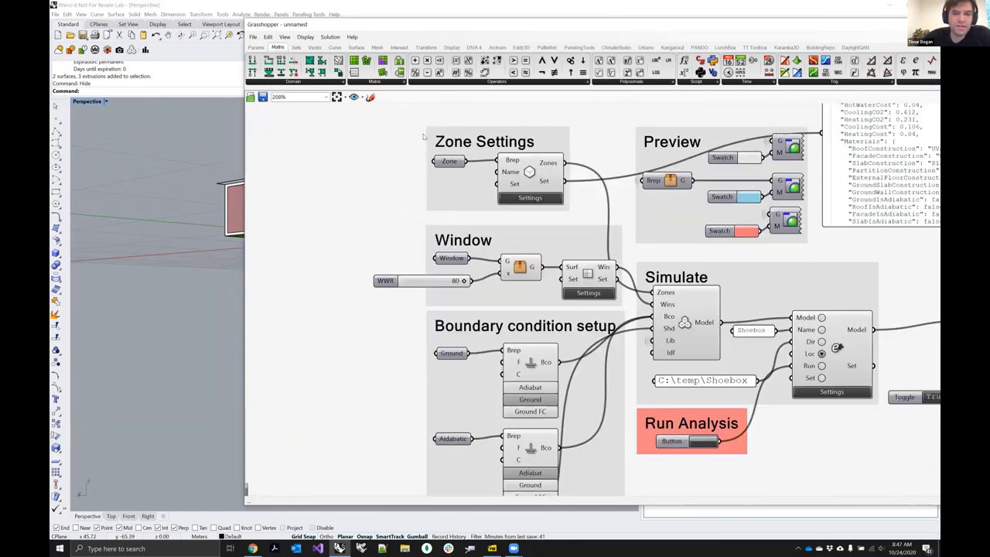
click(527, 196)
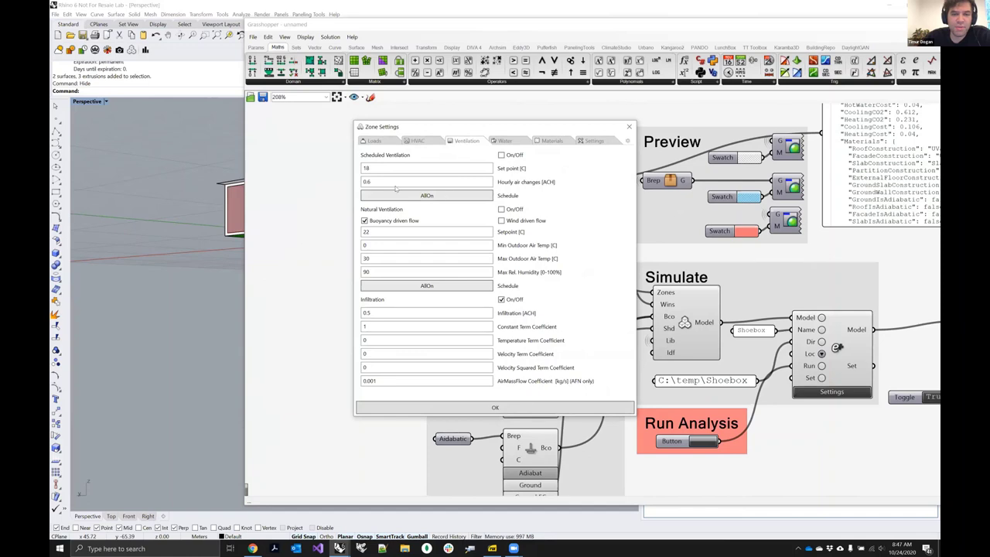
click(501, 210)
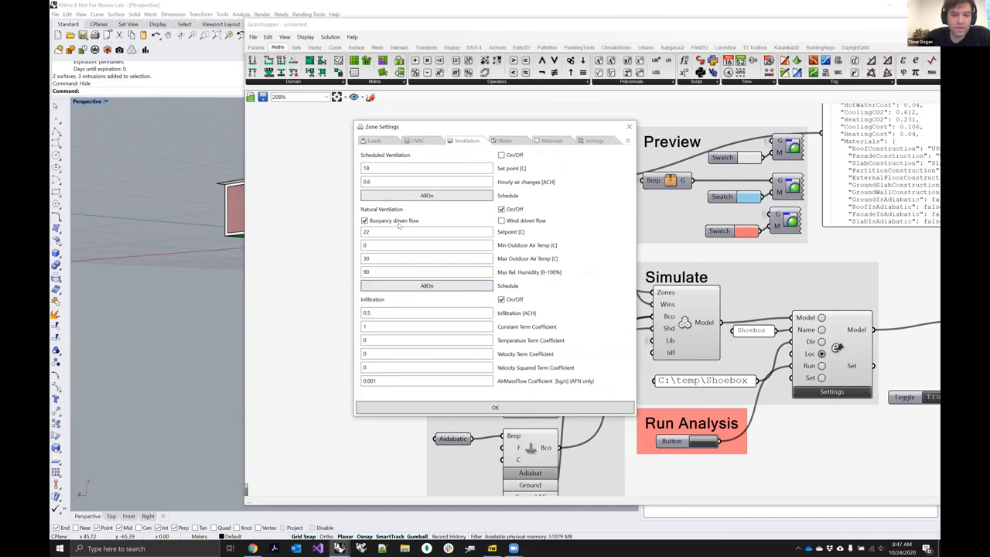
Step: Assign the NatVentOn schedule to natural ventilation in the zone settings
click(428, 287)
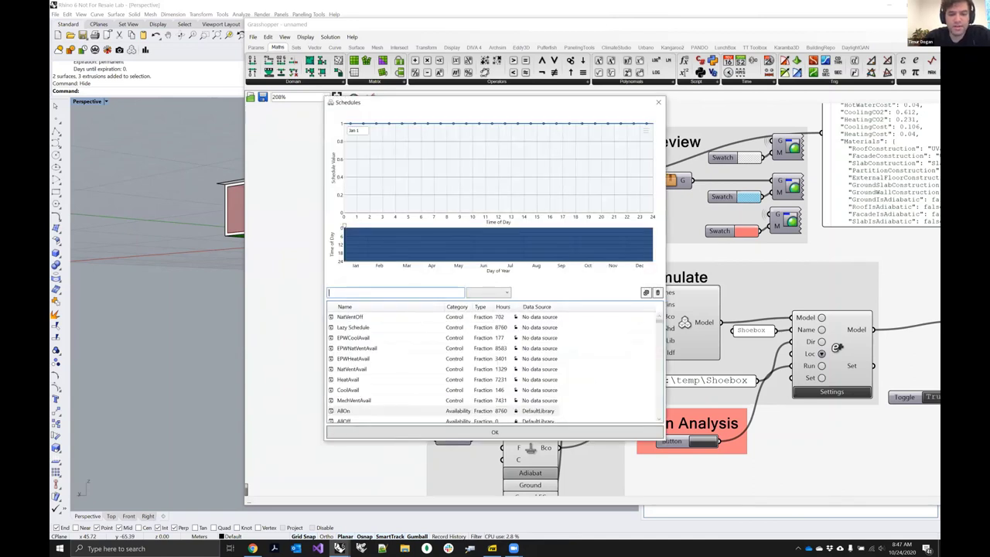
text(natve)
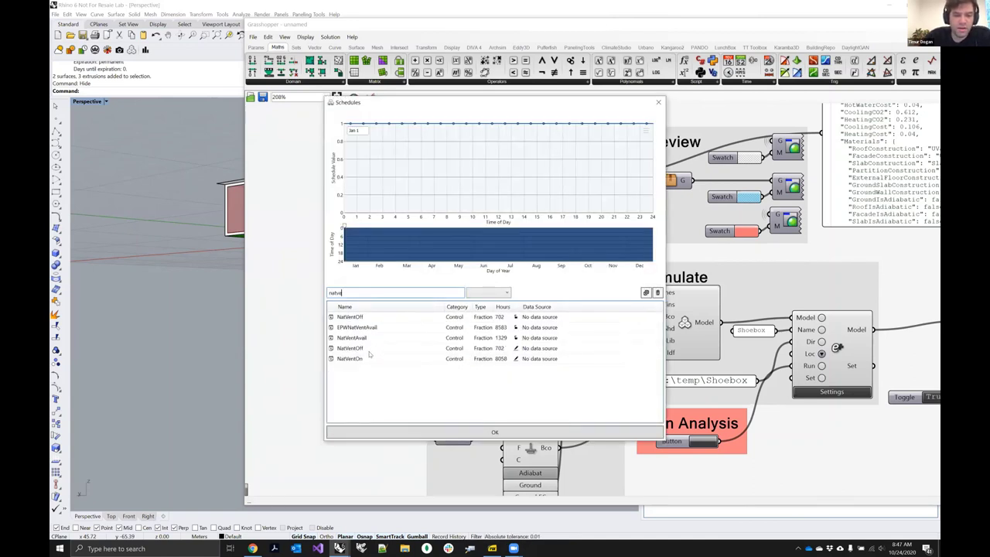
click(370, 351)
click(371, 358)
click(367, 349)
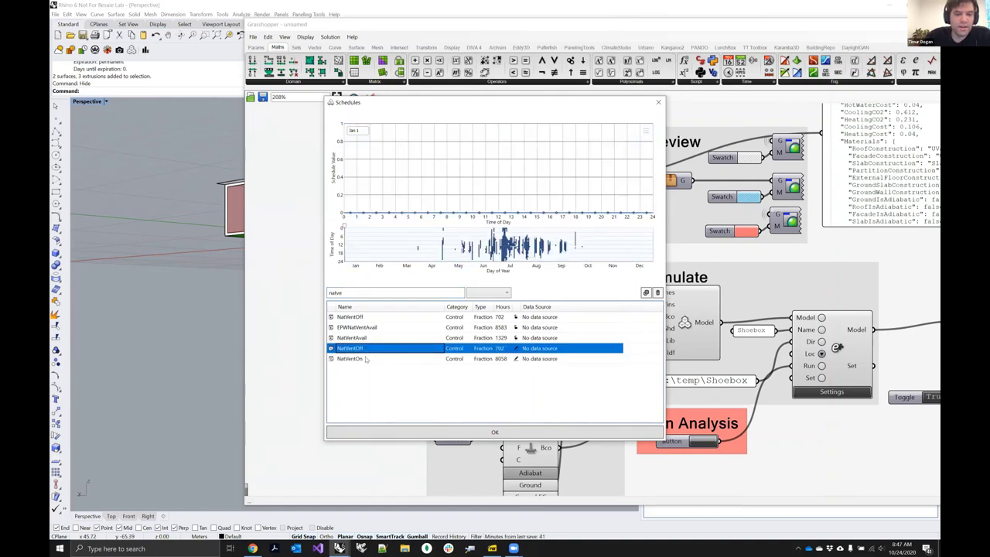
click(366, 358)
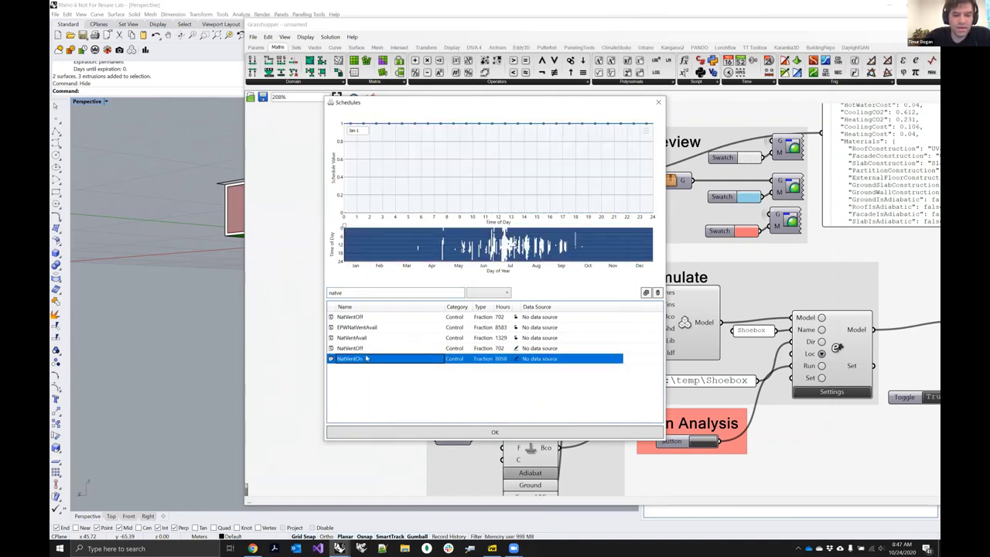
click(419, 433)
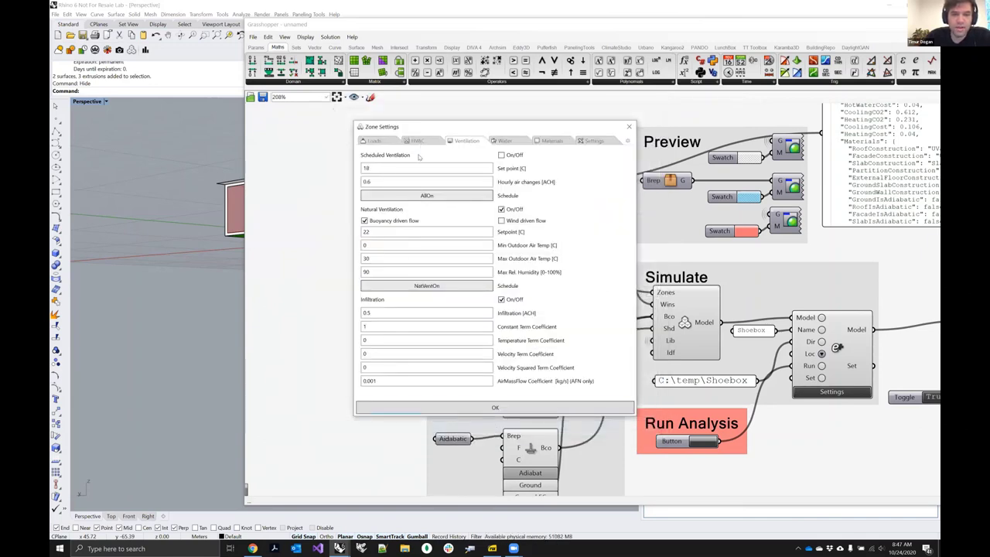
Step: Set the cooling availability schedule to NatVentOff in the HVAC settings and accept the zone settings
click(416, 139)
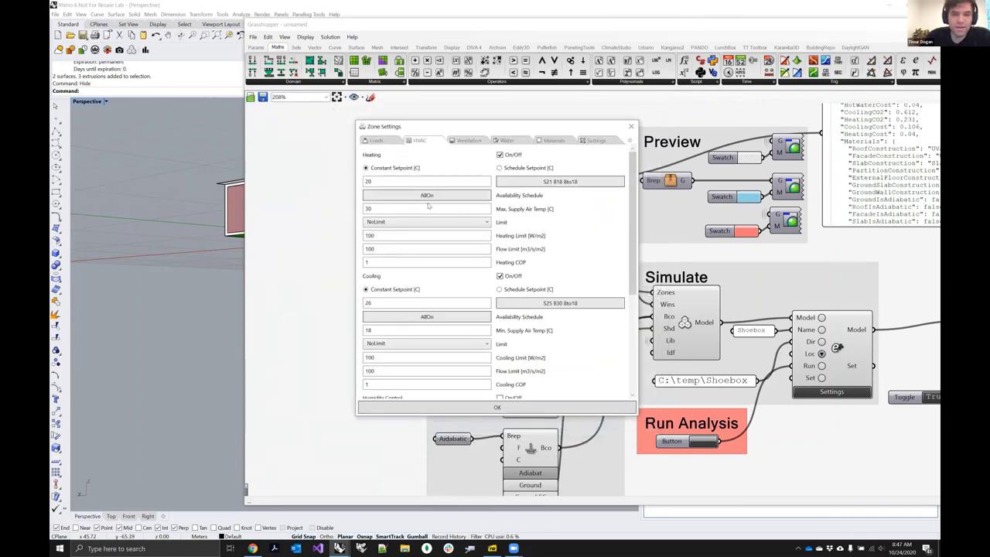
click(441, 317)
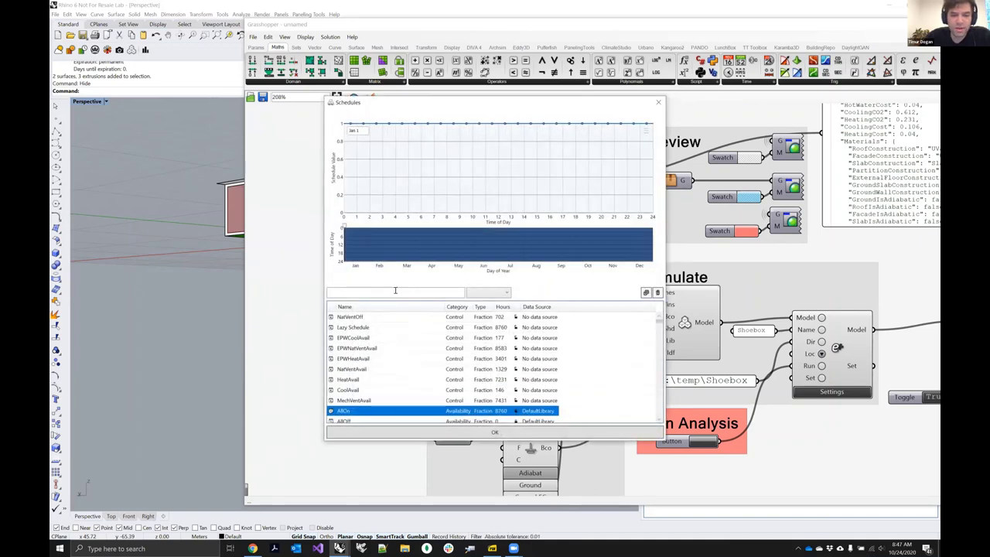
click(398, 291)
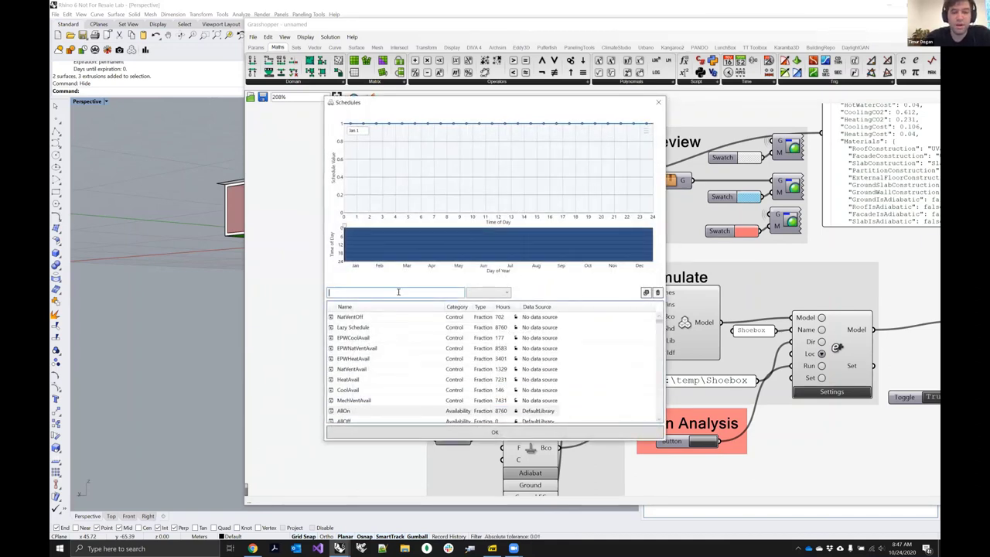
text(natv)
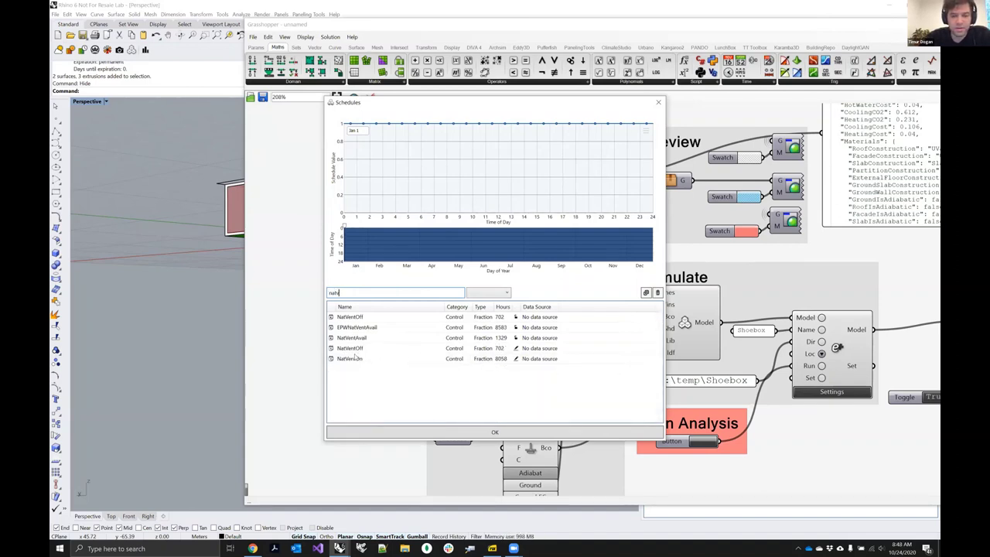
click(355, 349)
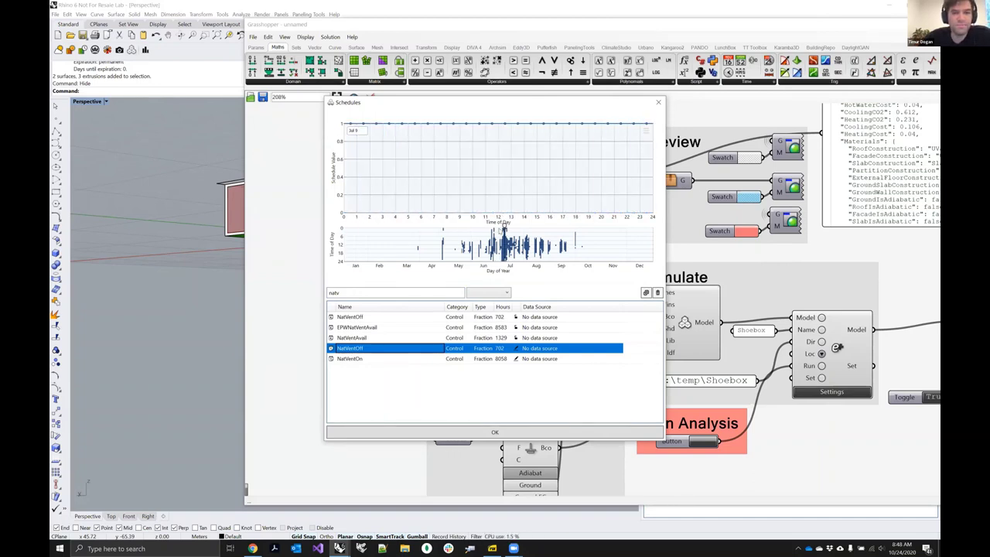
click(503, 431)
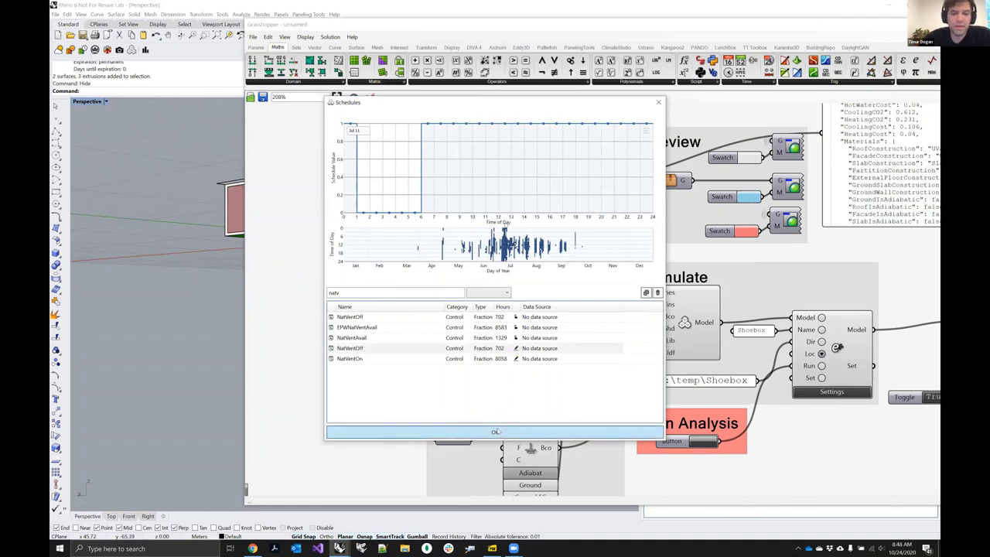
click(485, 406)
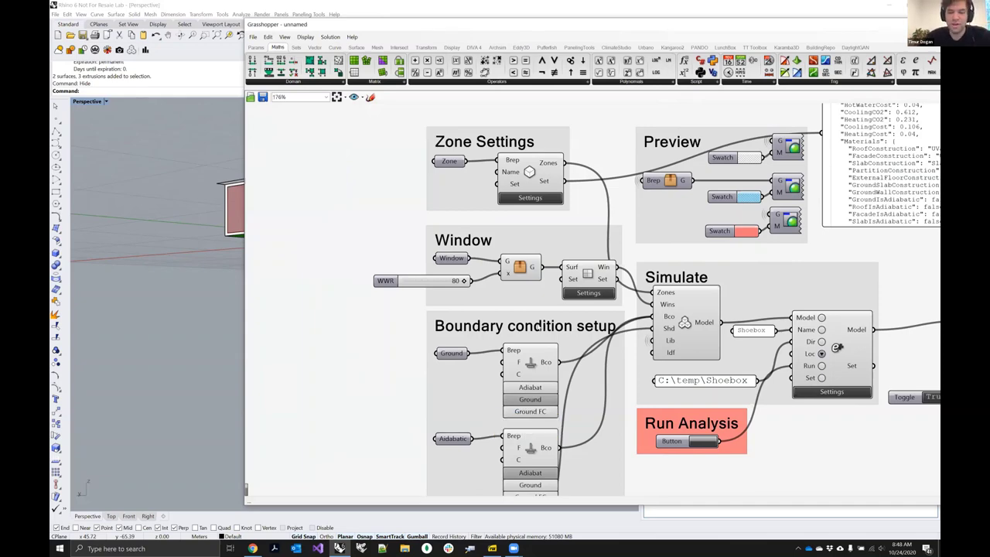
Step: Delete all schedule and shoebox components from the canvas, keeping only the template component
scroll(541, 327, down, 1)
scroll(695, 266, down, 4)
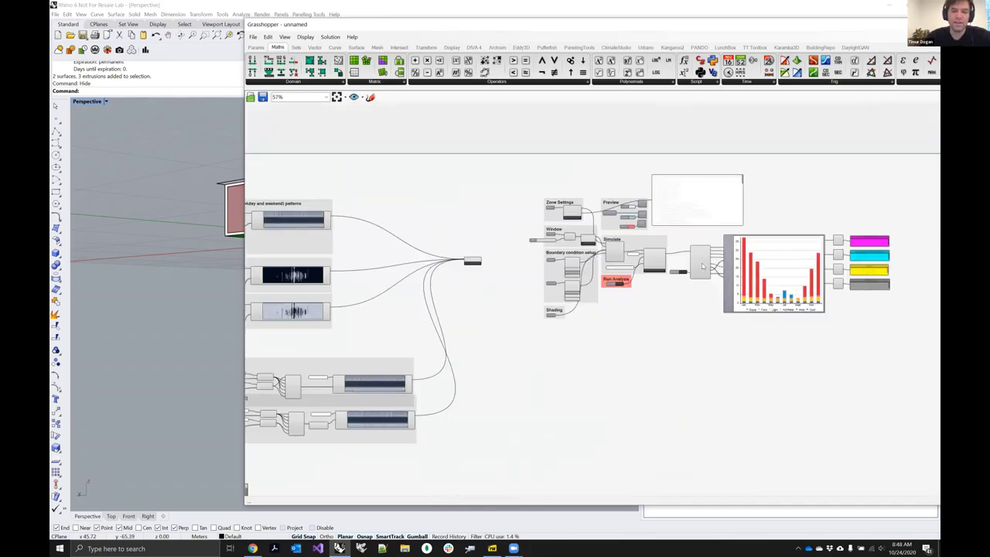
scroll(611, 369, down, 3)
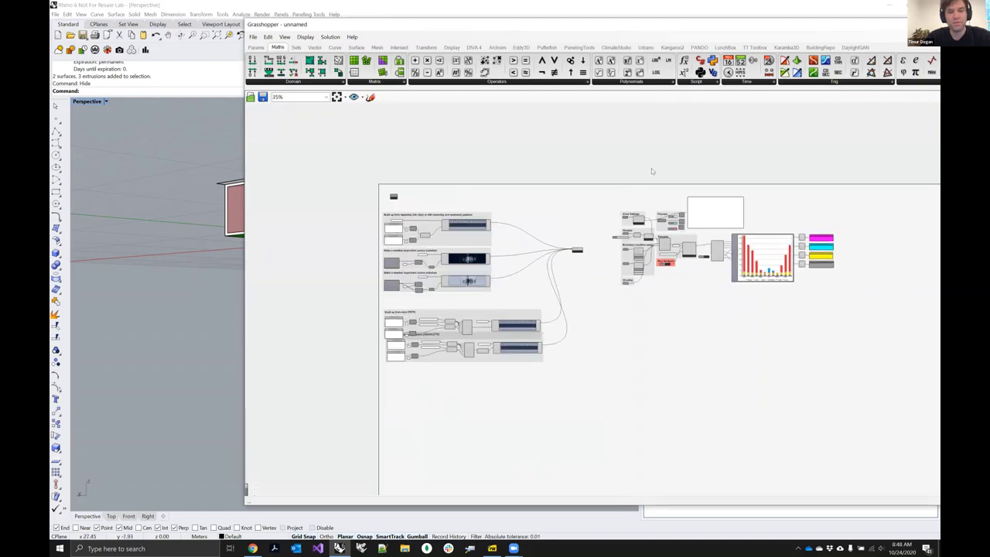
drag(911, 331, 597, 163)
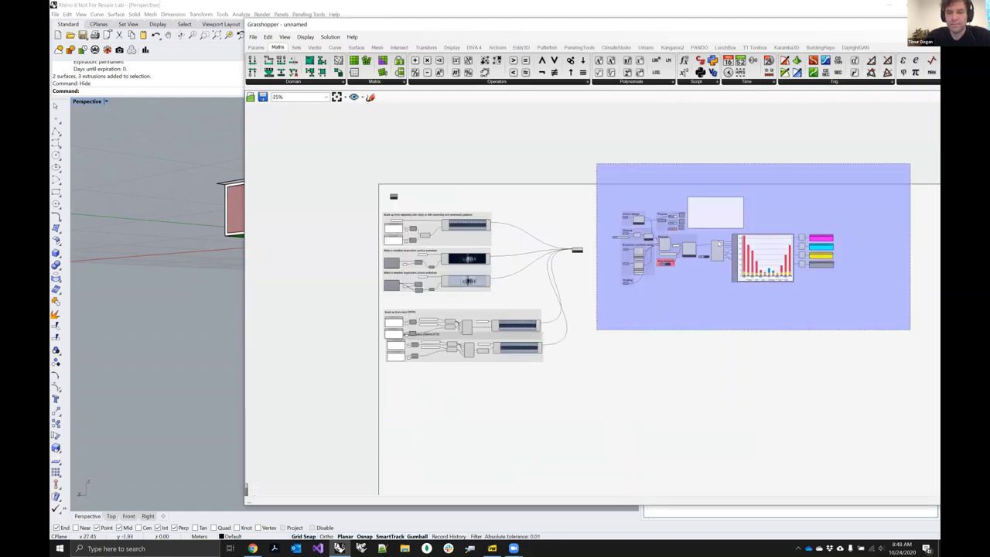
drag(718, 242, 735, 278)
click(566, 202)
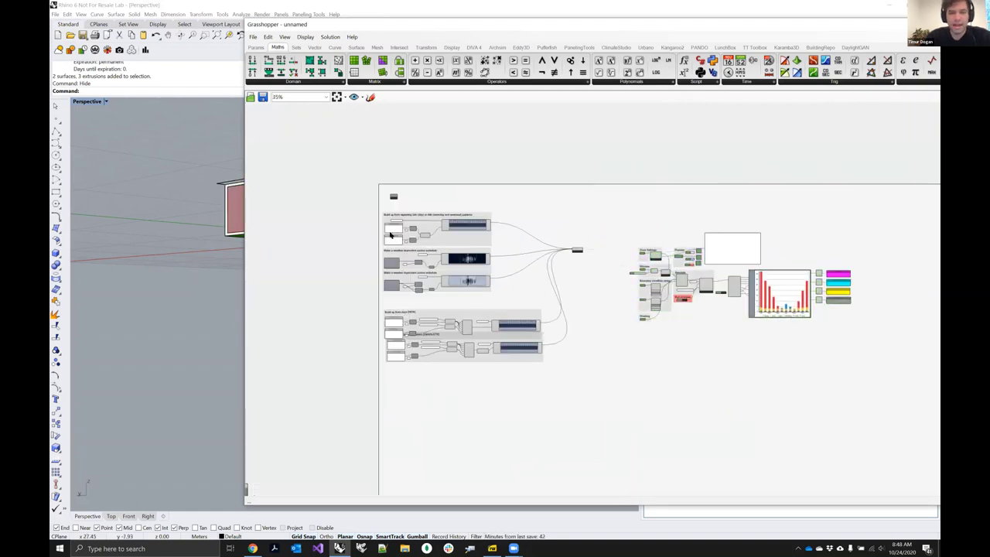
drag(337, 199, 888, 400)
key(Delete)
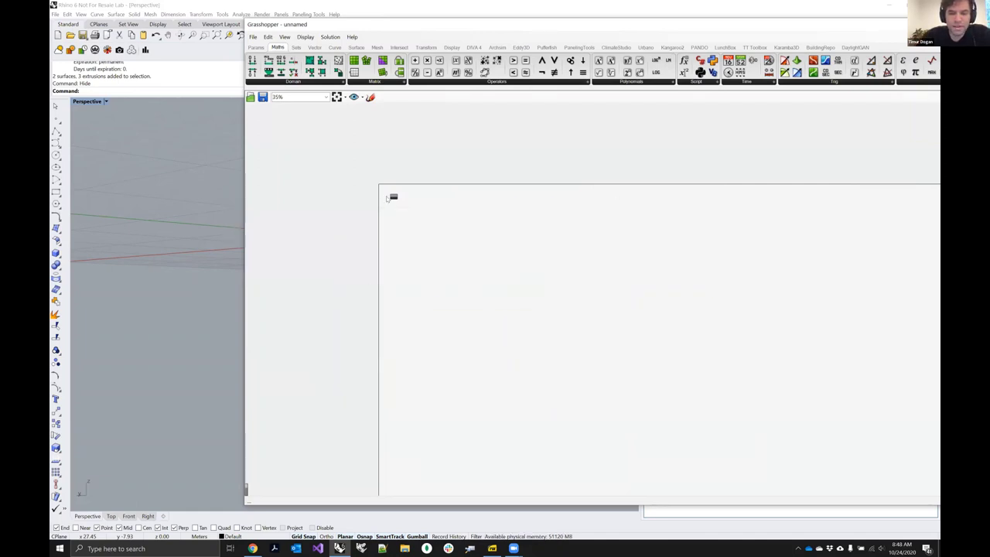
Step: Load the PV Simulation solar example from the template component
scroll(393, 197, up, 6)
scroll(400, 199, up, 3)
right_click(400, 198)
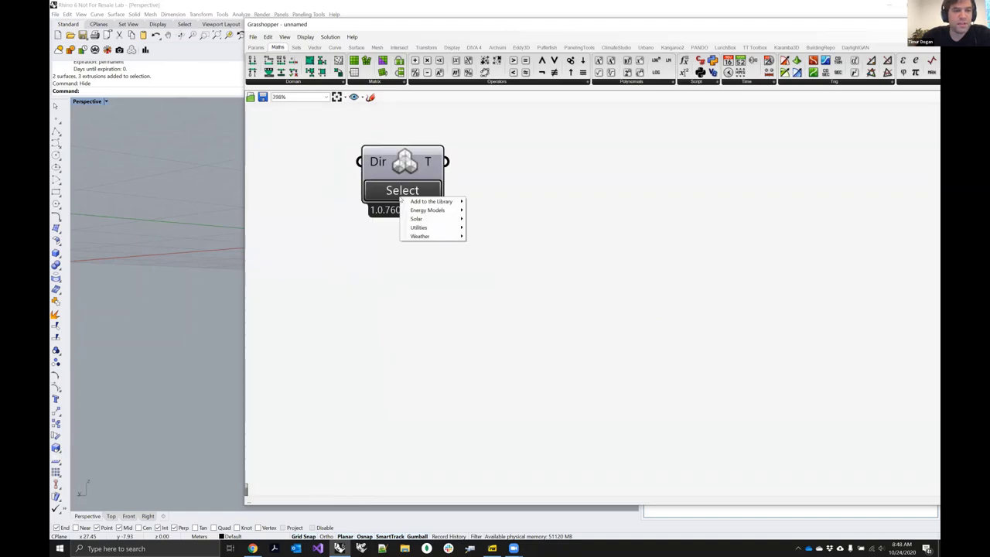
mouse_move(417, 228)
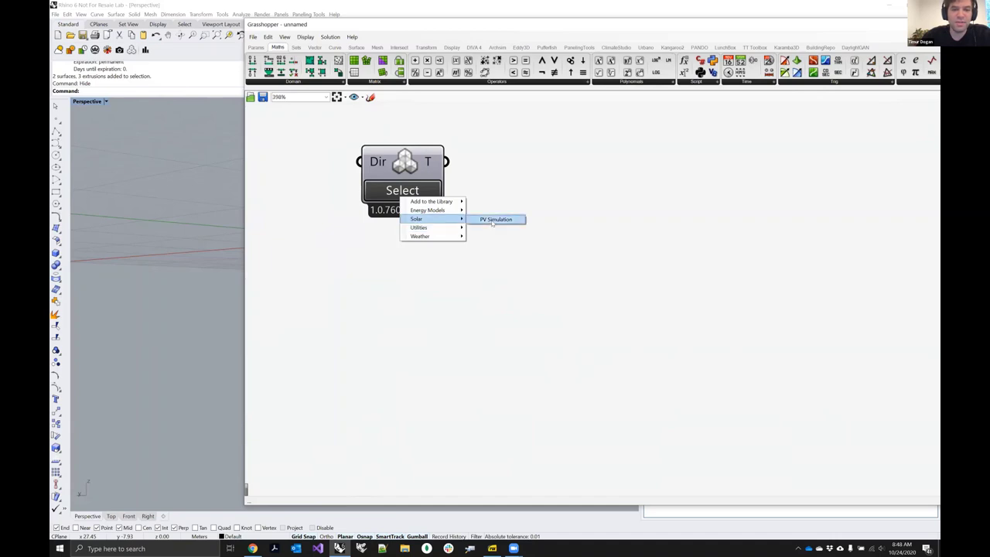
click(492, 220)
Step: Move the Grasshopper window aside and inspect the PV example's panels and surrounding buildings in the Rhino viewport
scroll(440, 216, down, 2)
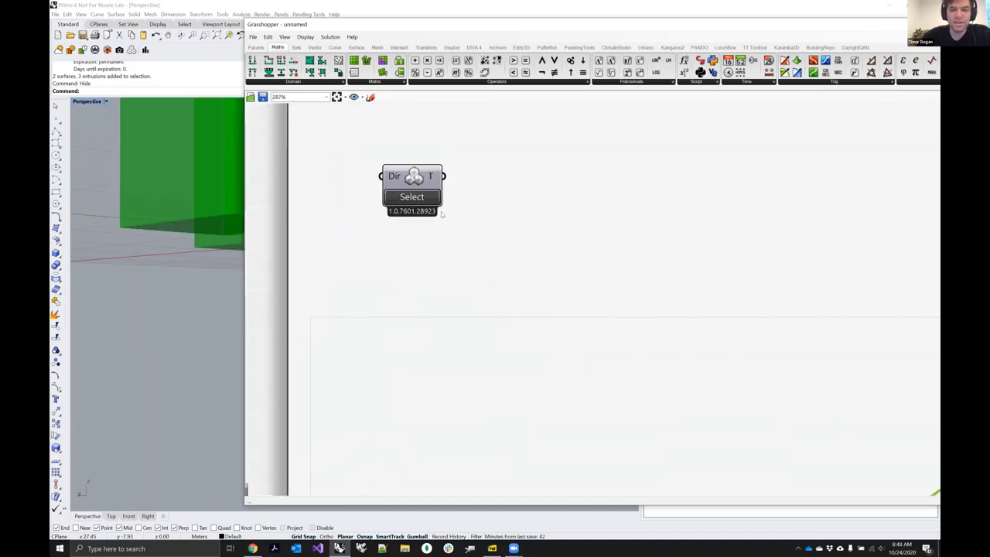
scroll(442, 213, down, 8)
mouse_move(212, 191)
right_down()
mouse_move(207, 199)
mouse_move(220, 177)
right_up()
scroll(212, 191, down, 10)
scroll(207, 199, up, 5)
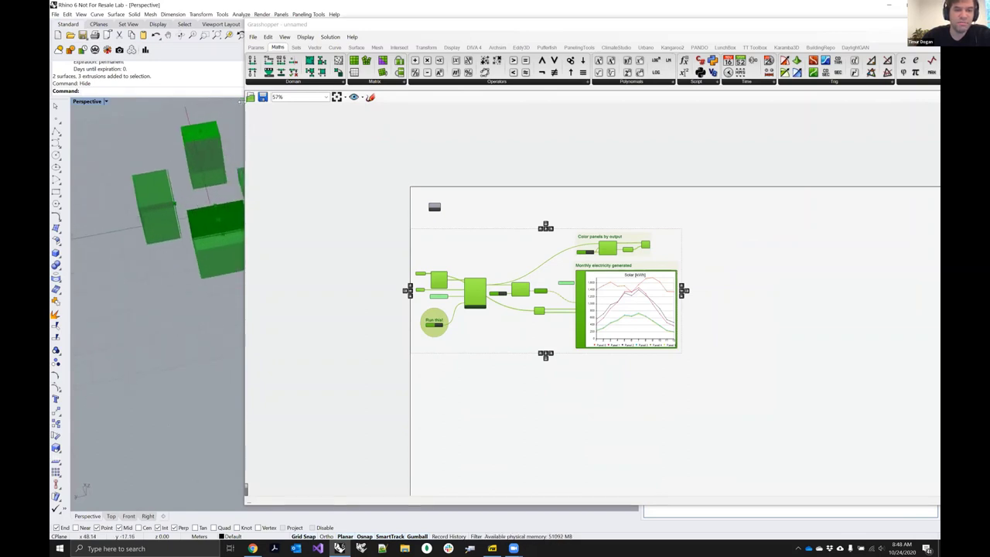
key(super+Right)
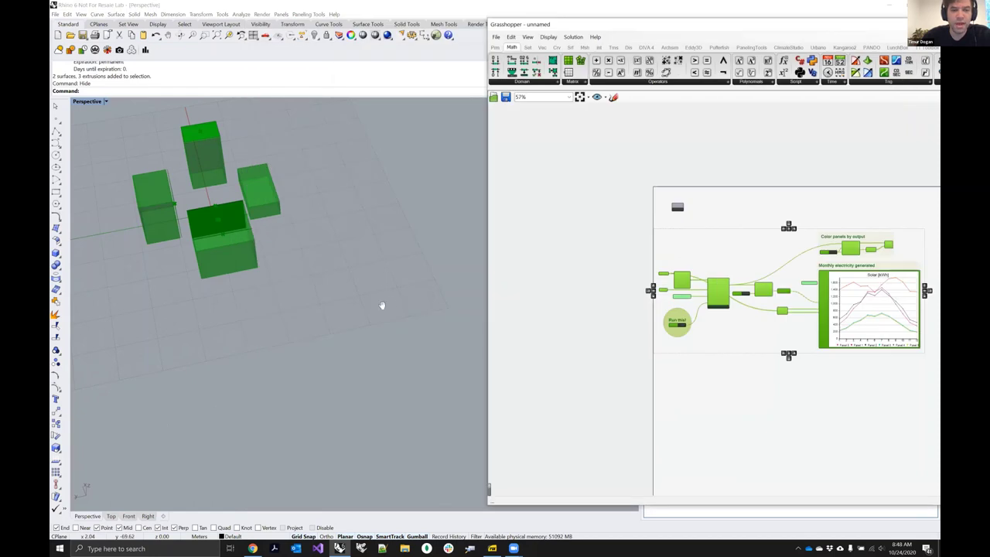
right_drag(392, 276, 351, 290)
shift+right_drag(420, 307, 375, 317)
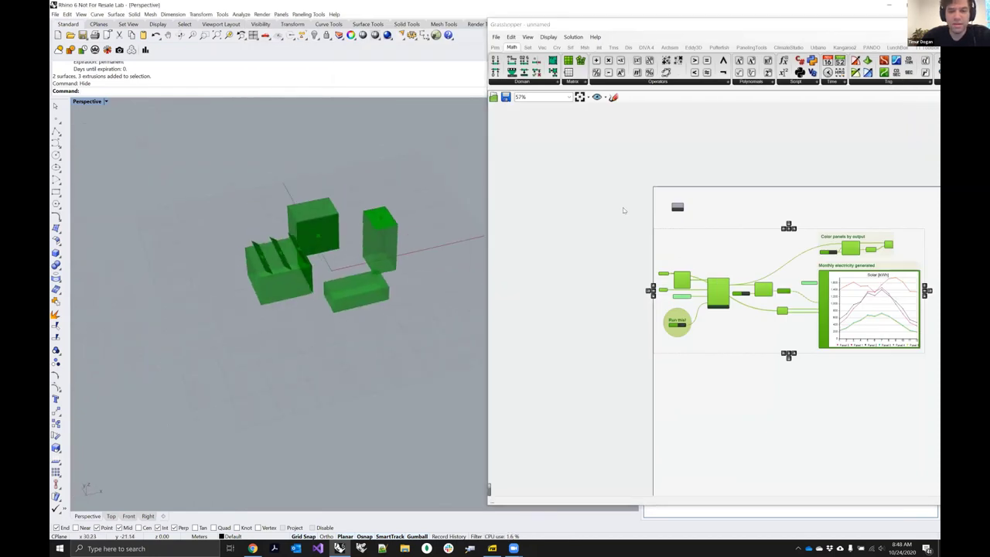
click(623, 211)
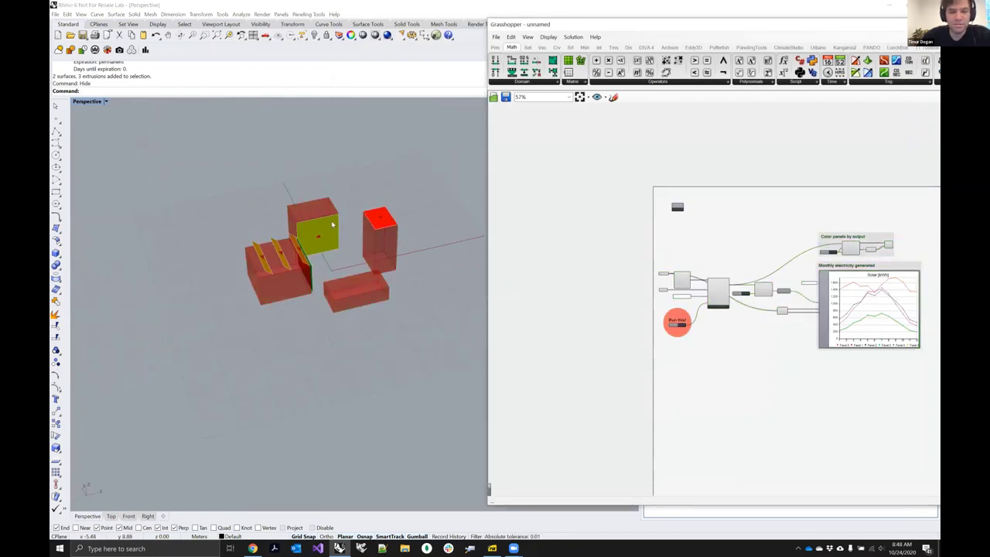
right_drag(400, 245, 402, 209)
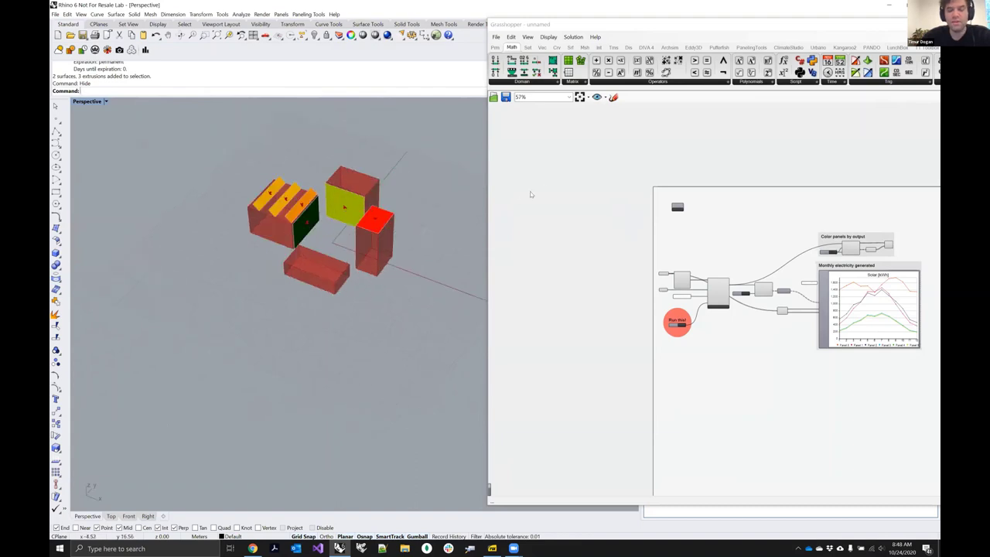
Step: Highlight the PV example's context geometry and read the descriptions of the panel component's efficiency and module inputs
click(663, 264)
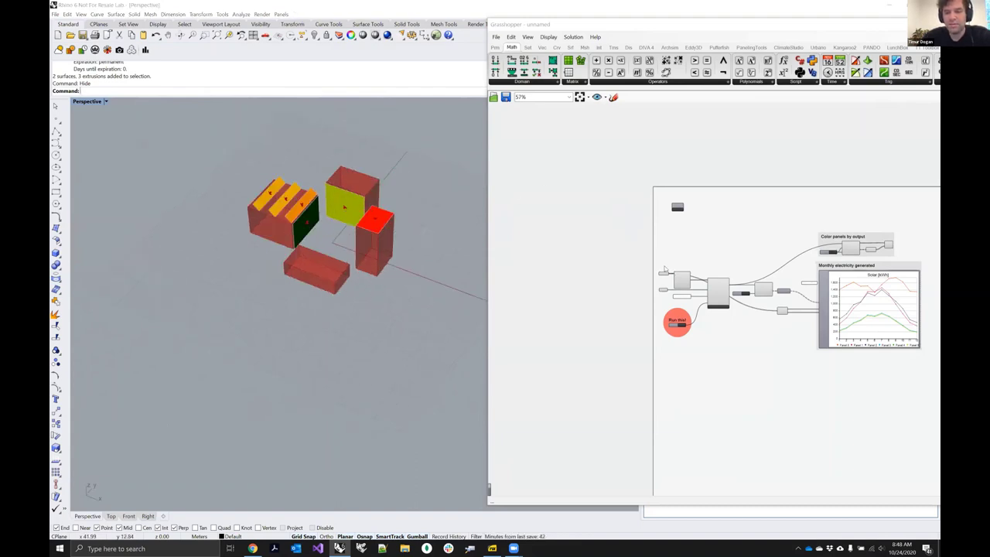
scroll(629, 200, up, 8)
right_drag(536, 180, 602, 198)
click(553, 177)
click(552, 262)
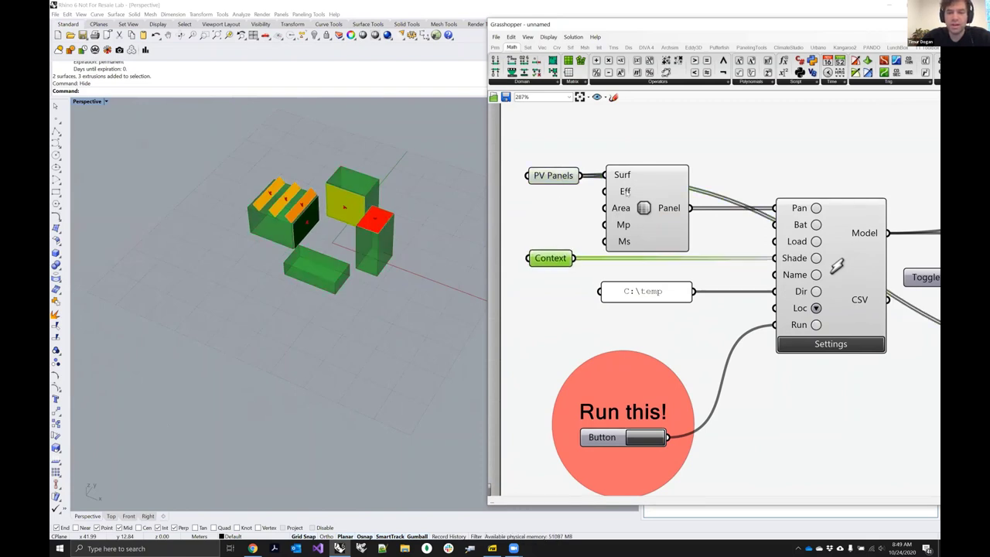
mouse_move(627, 194)
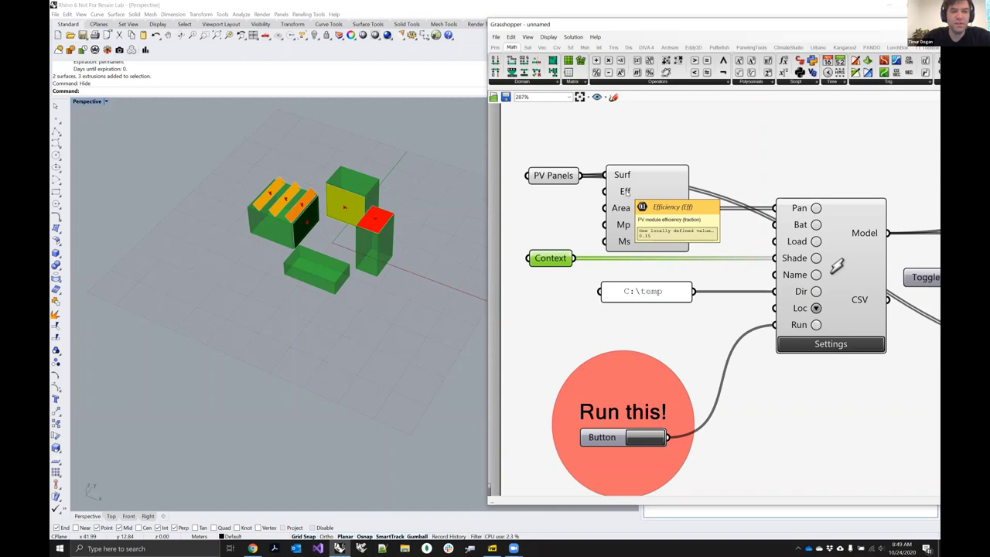
mouse_move(629, 215)
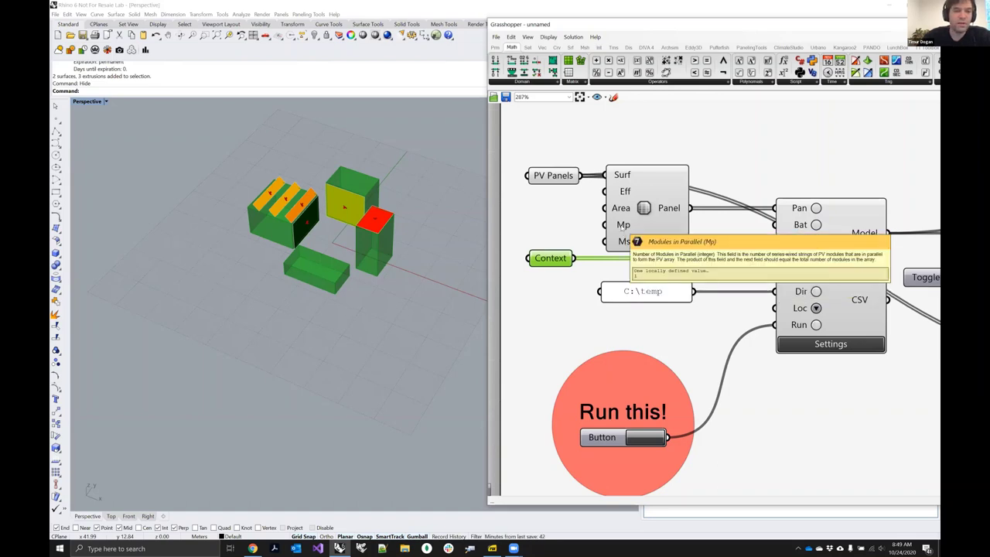
mouse_move(623, 245)
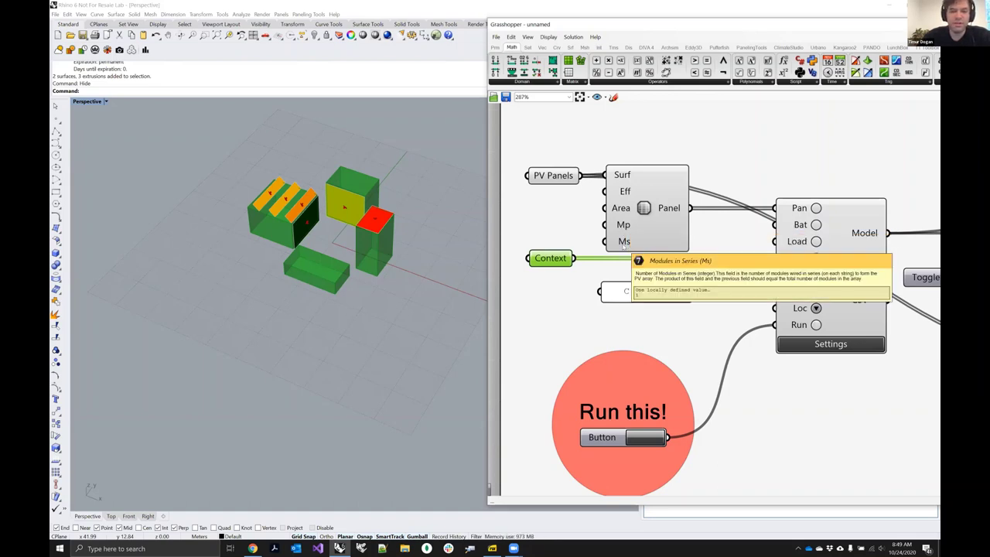
Step: Examine the PV simulation component's inputs and its connections to the results and the monthly electricity chart
right_drag(665, 271, 654, 247)
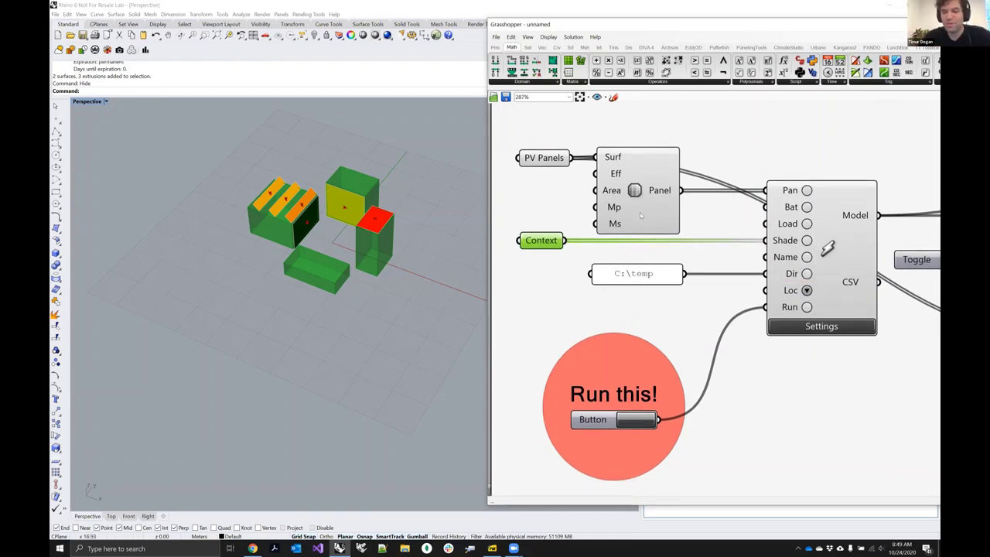
right_drag(660, 226, 633, 266)
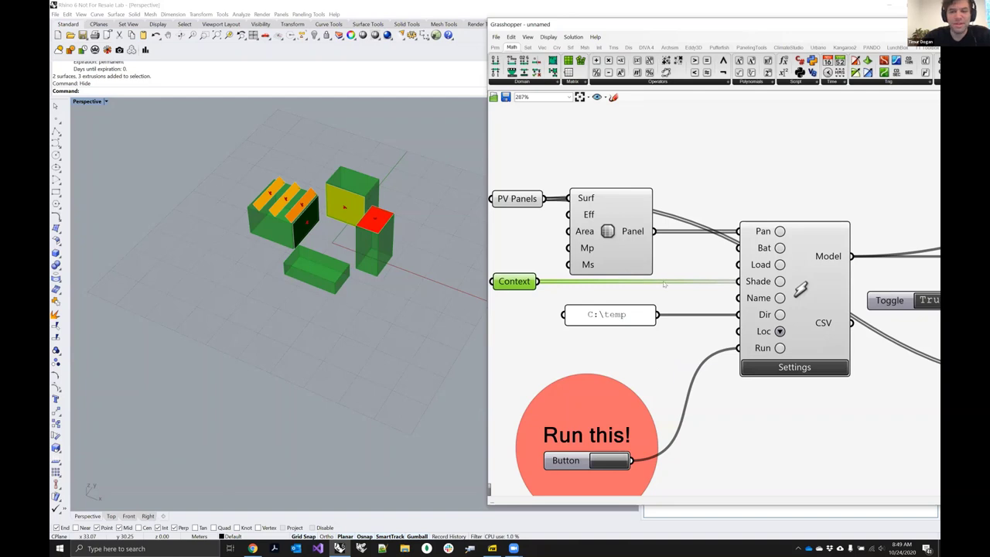
scroll(634, 259, down, 4)
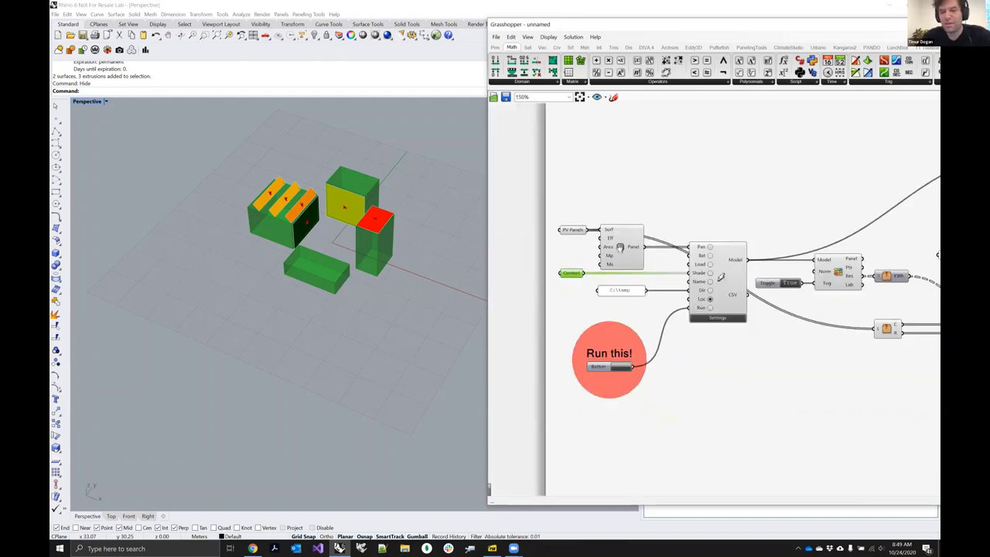
right_drag(719, 343, 617, 272)
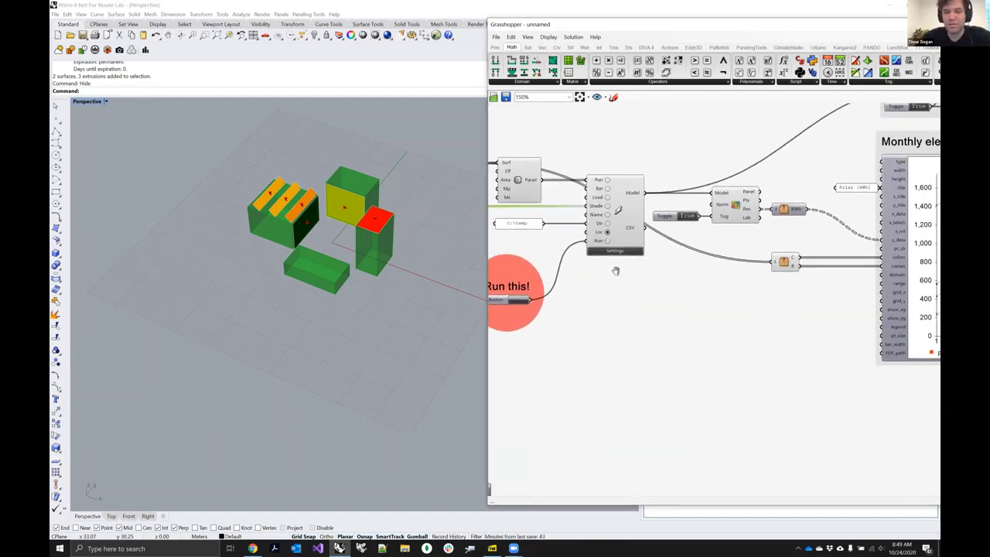
scroll(614, 251, down, 2)
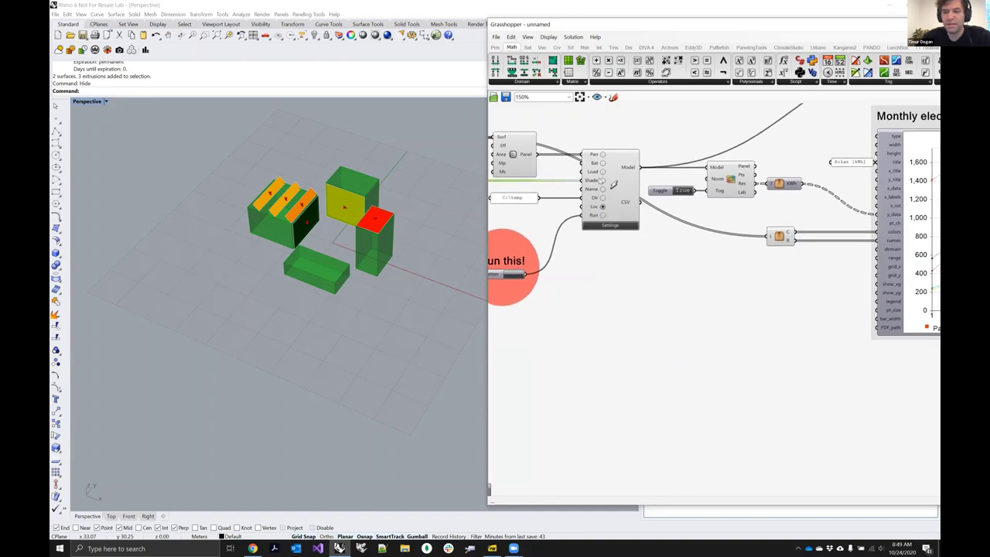
Step: Run the PV simulation and view the updated monthly electricity chart
click(605, 213)
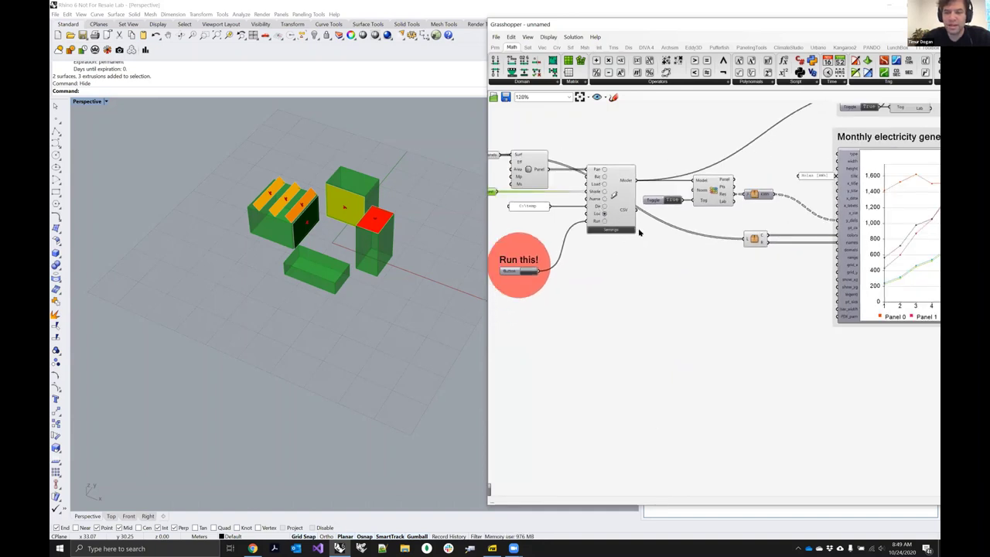
click(639, 235)
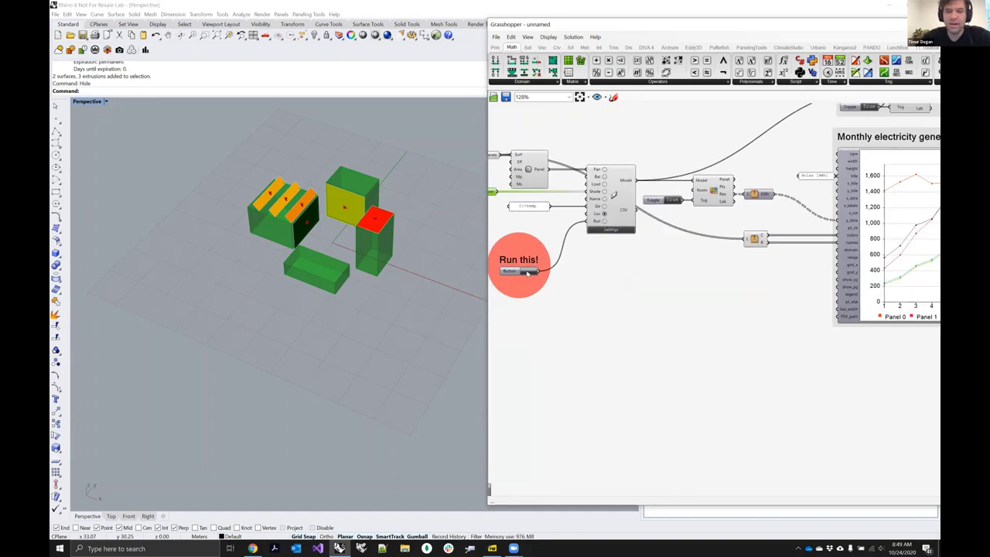
click(527, 272)
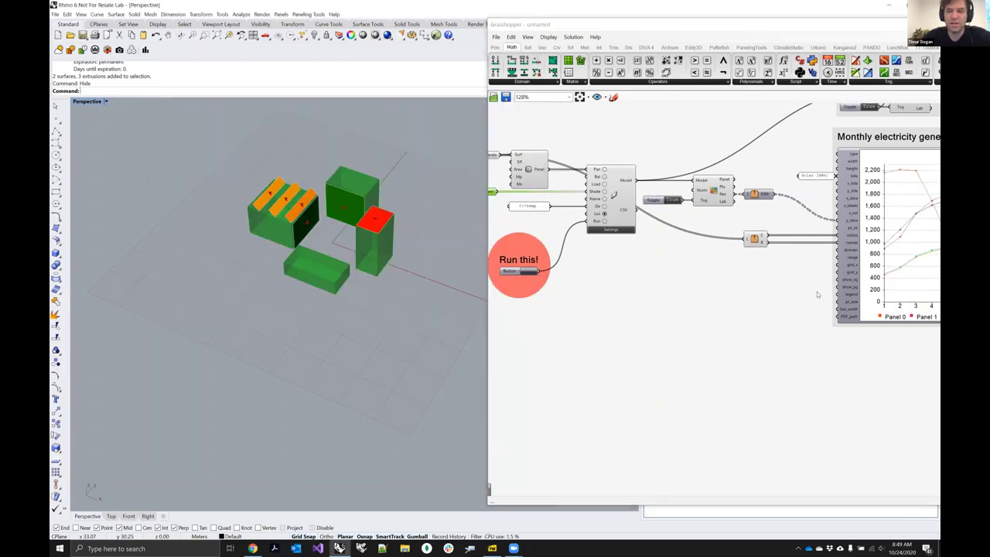
right_drag(807, 283, 662, 300)
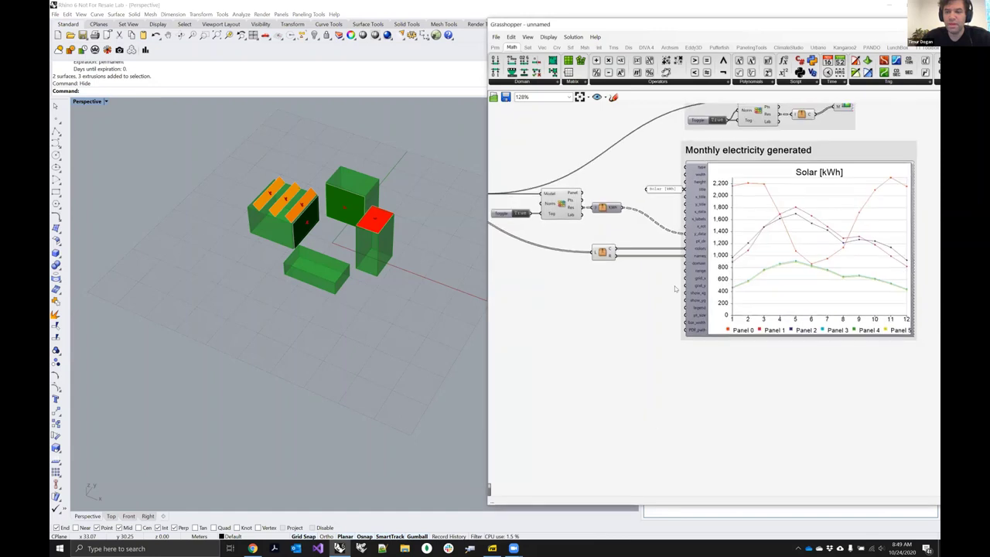
right_drag(740, 307, 686, 359)
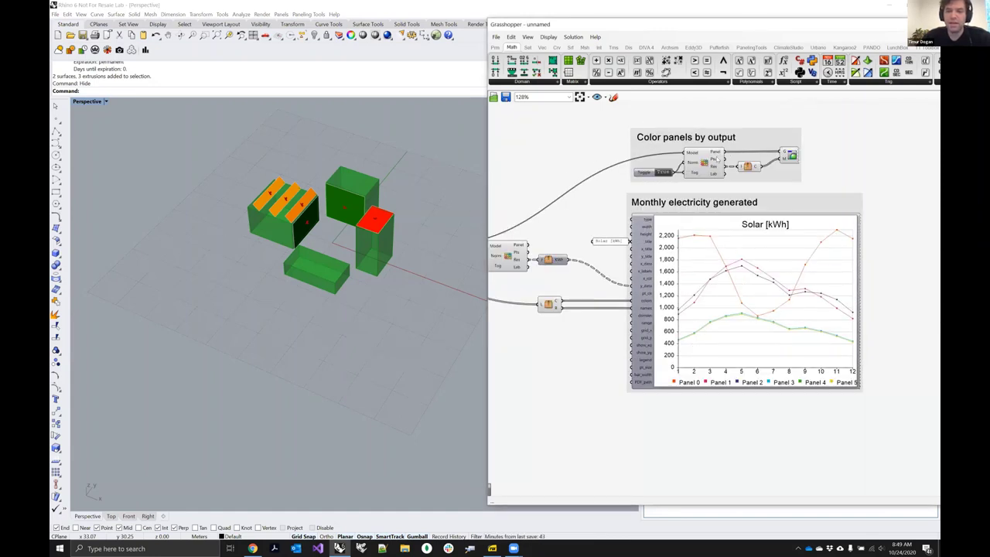
Step: Highlight the components that color panels by output, and inspect the Normalize input and the colored panels in the Rhino viewport
click(709, 164)
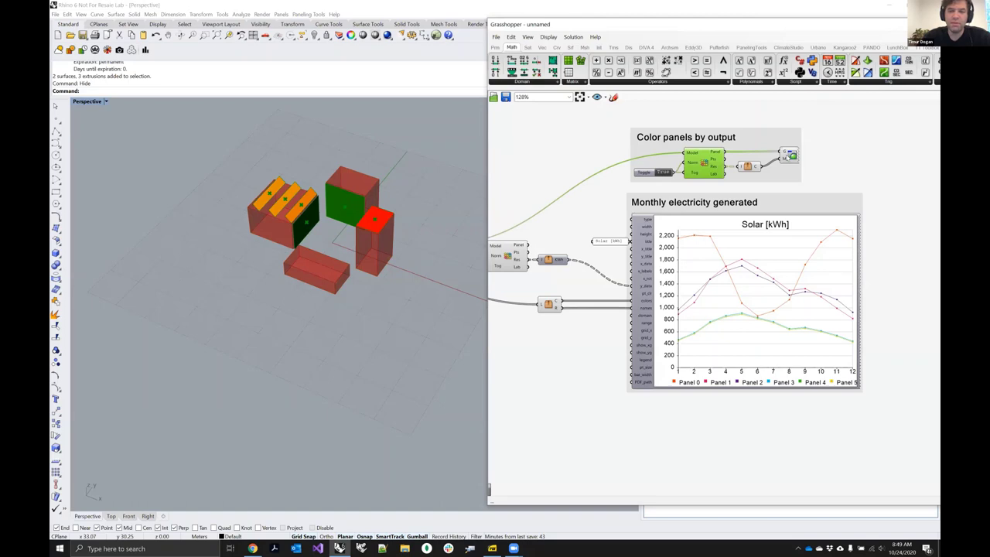
click(788, 157)
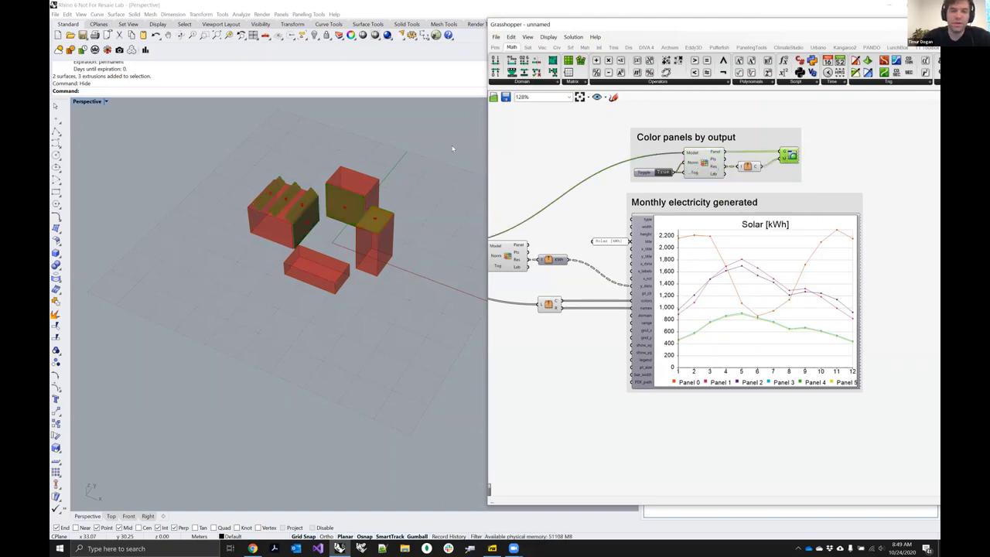
key(Escape)
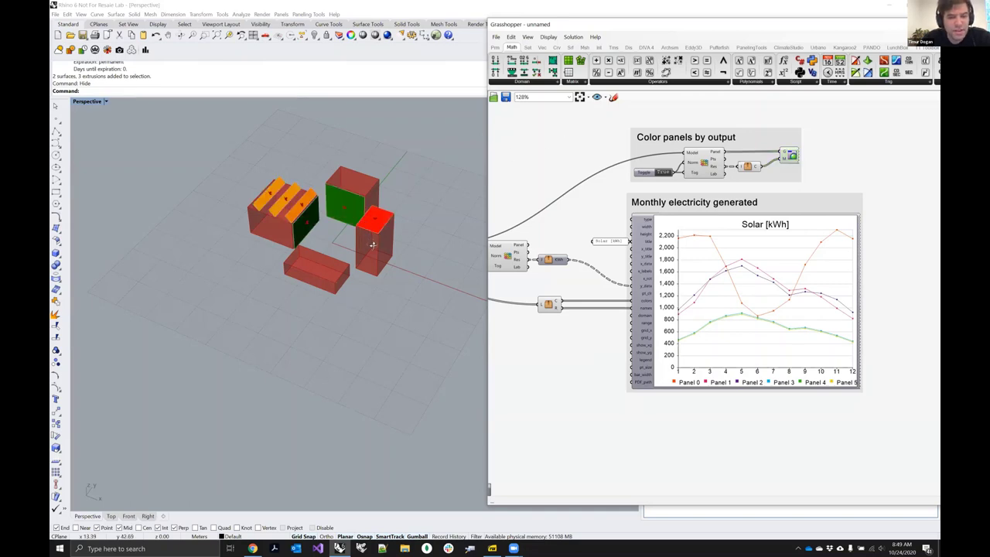
right_drag(374, 241, 424, 235)
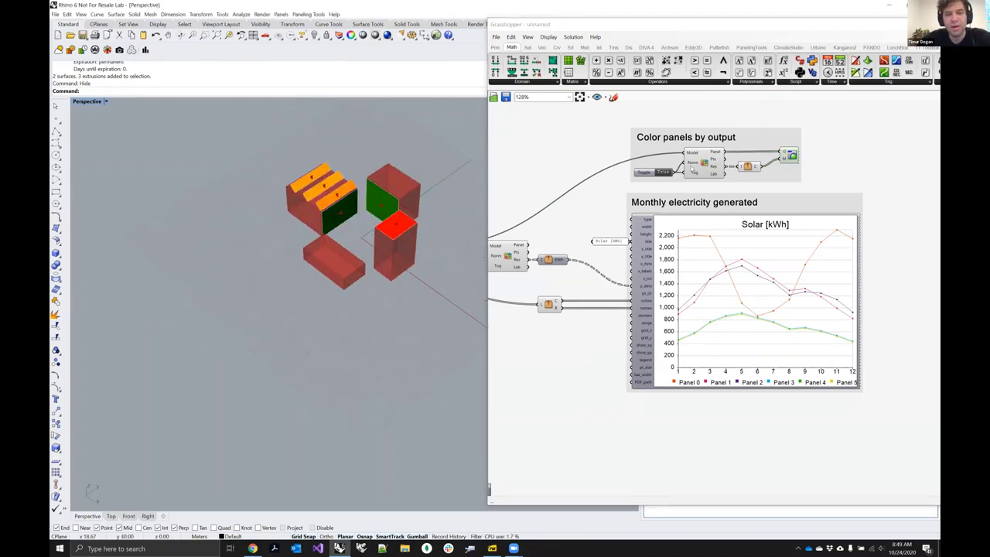
mouse_move(693, 164)
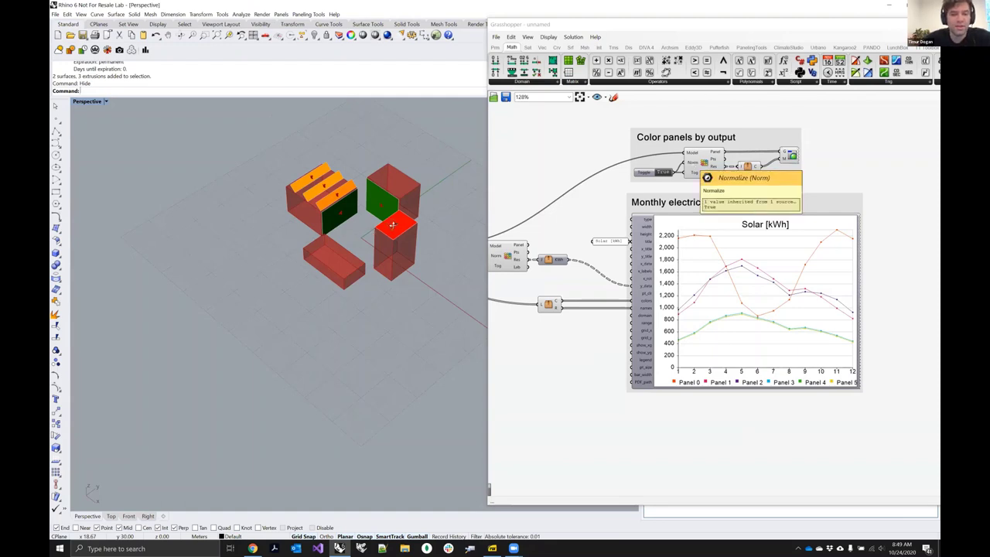
right_drag(392, 225, 417, 269)
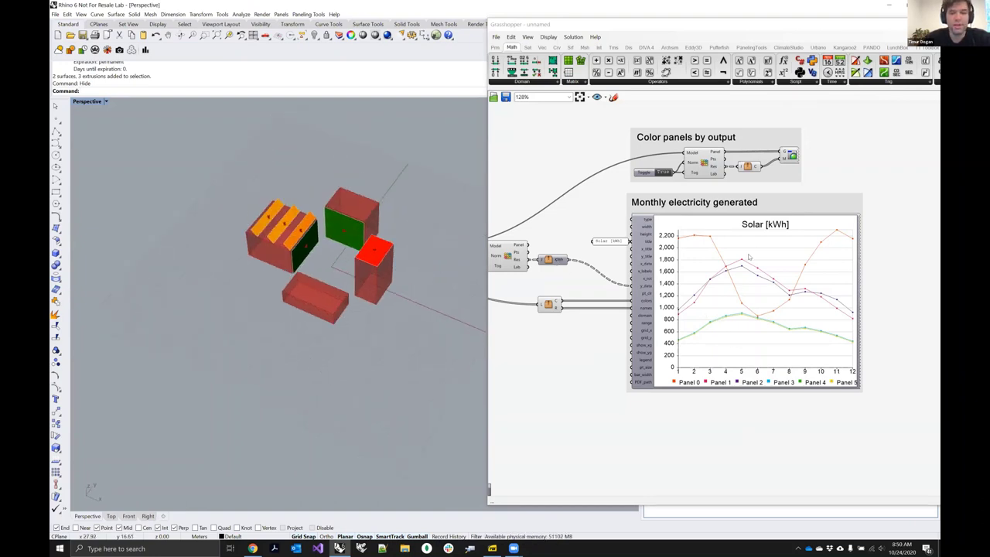
Step: Delete all PV simulation example components from the canvas, keeping only the template component
scroll(748, 256, down, 4)
scroll(748, 257, up, 1)
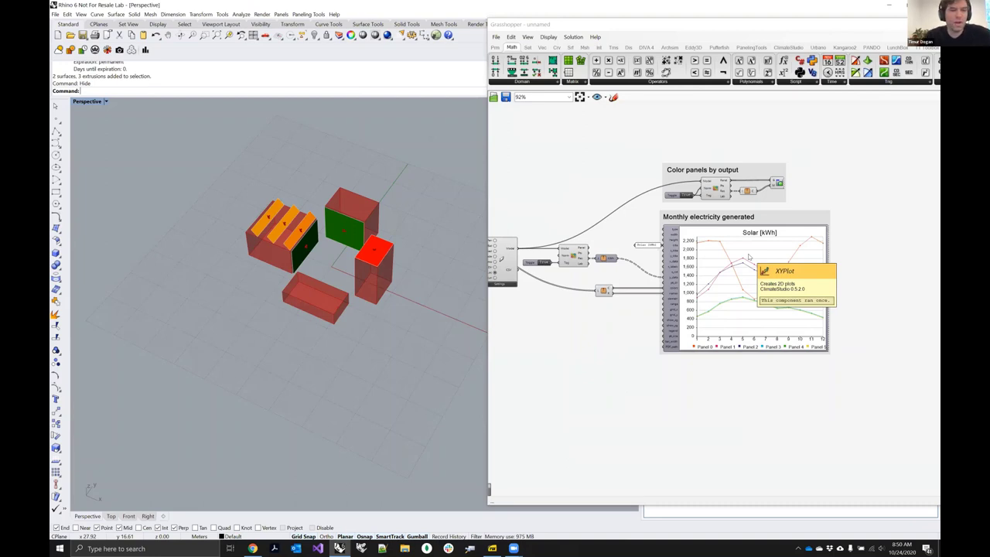
scroll(796, 270, down, 4)
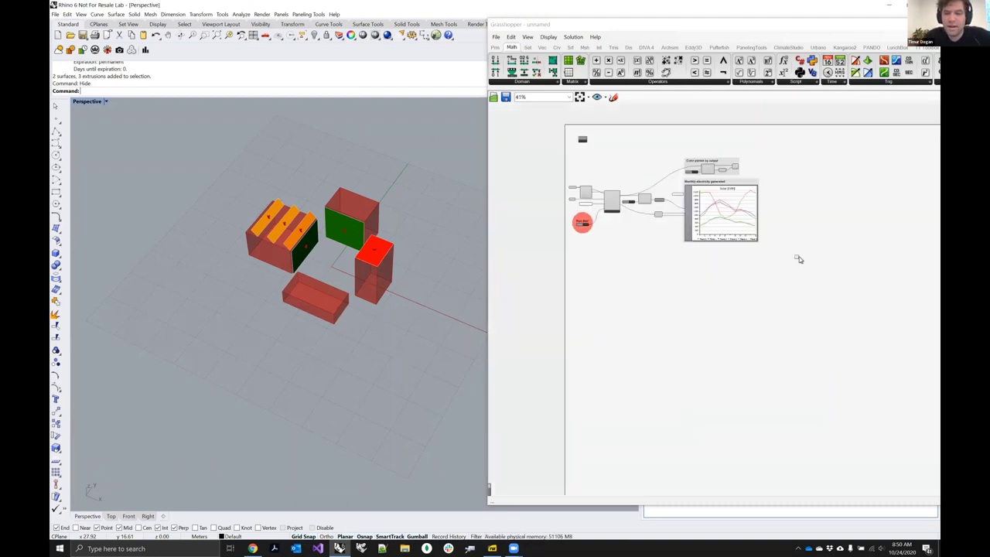
drag(814, 272, 556, 150)
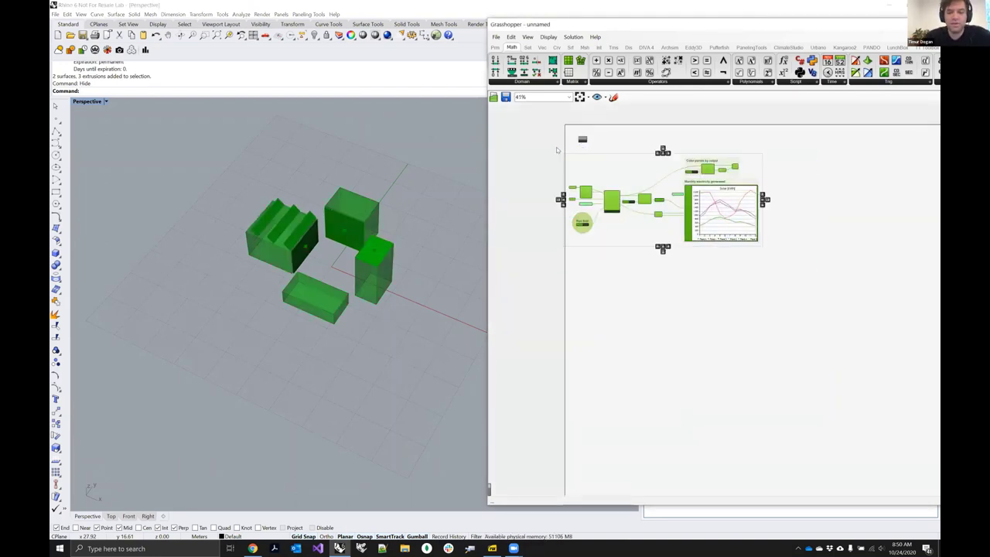
key(Delete)
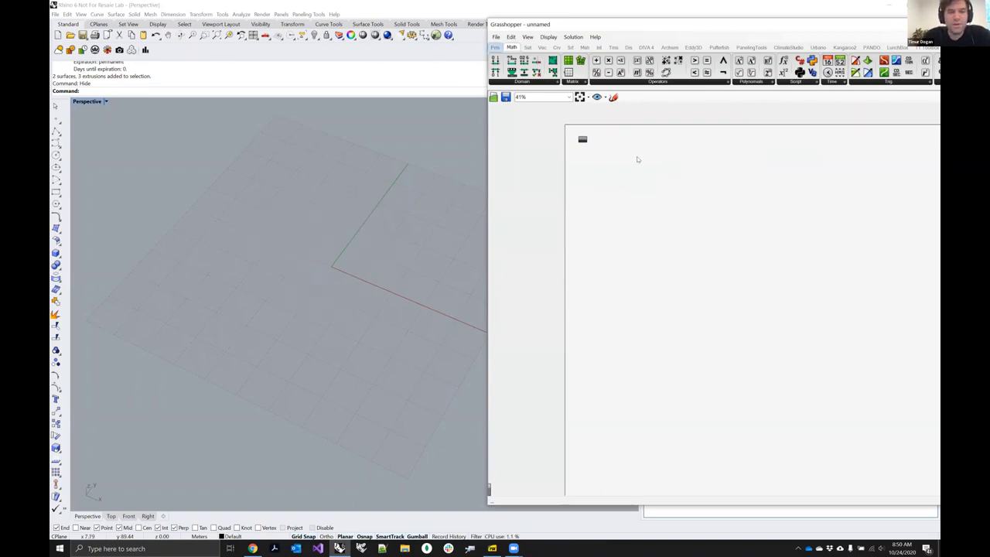
Step: Load the Path to Net Zero energy model example from the template component
scroll(589, 141, up, 6)
click(529, 126)
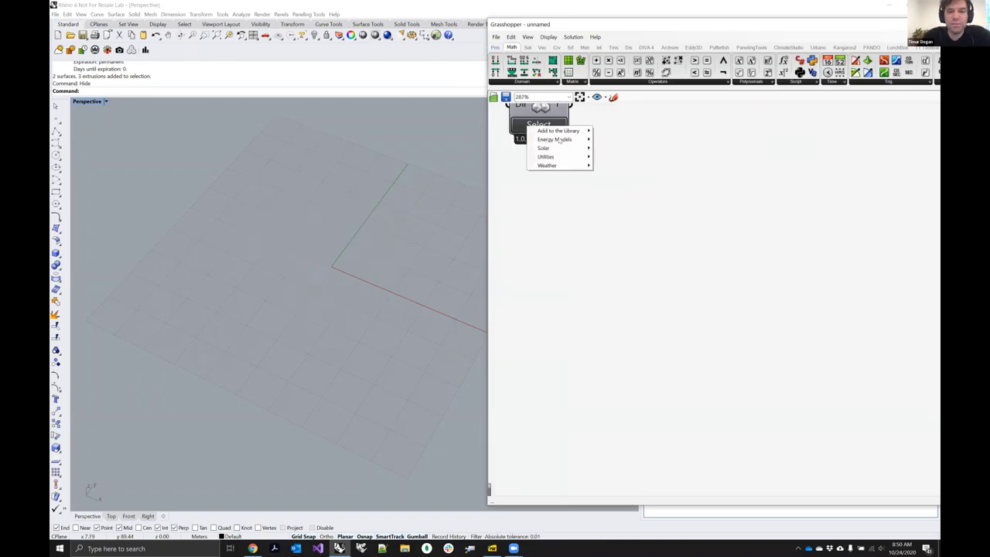
mouse_move(561, 140)
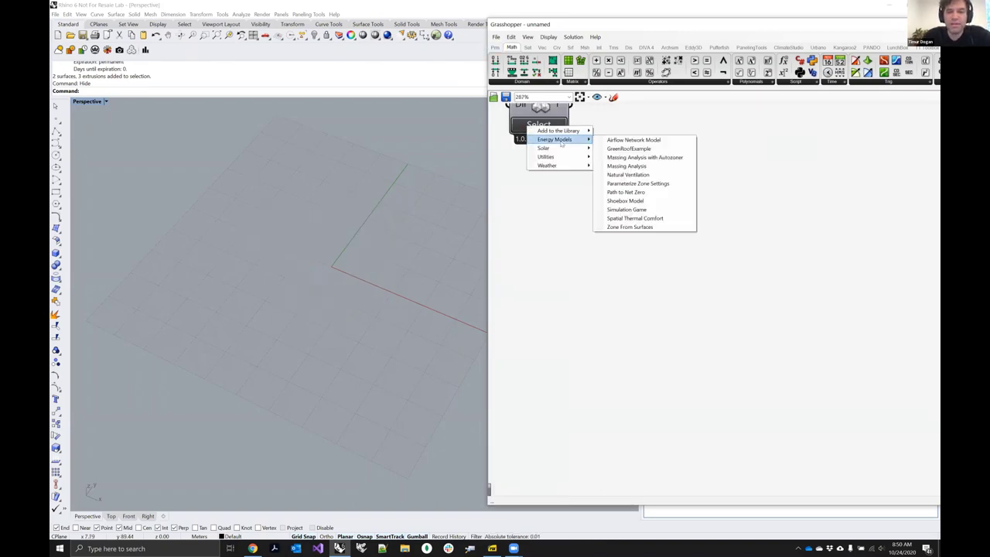
click(644, 195)
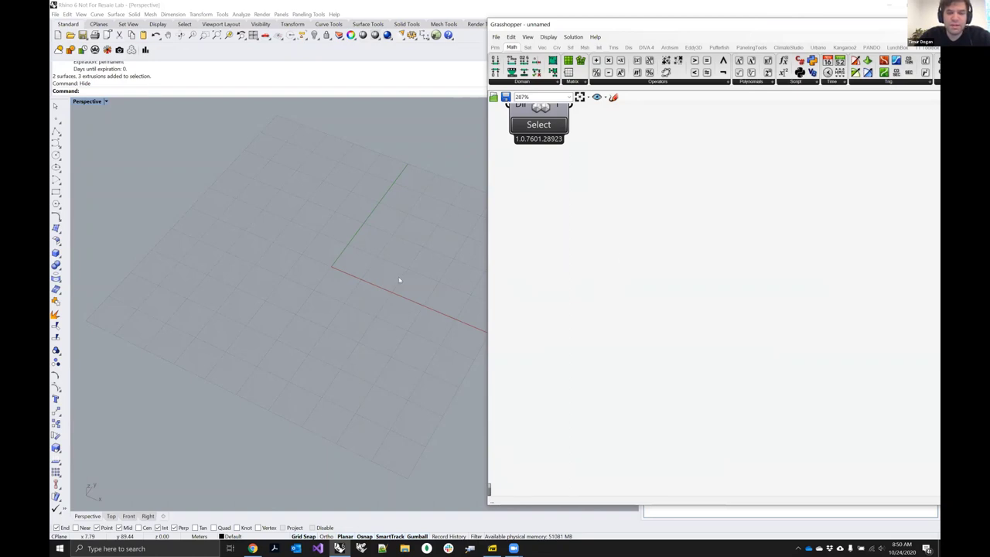
Step: Examine the Path to Net Zero example's building, its monthly energy chart, and the site energy and on-site renewable panels
right_drag(243, 340, 746, 267)
click(639, 289)
scroll(656, 321, down, 4)
right_drag(706, 421, 566, 280)
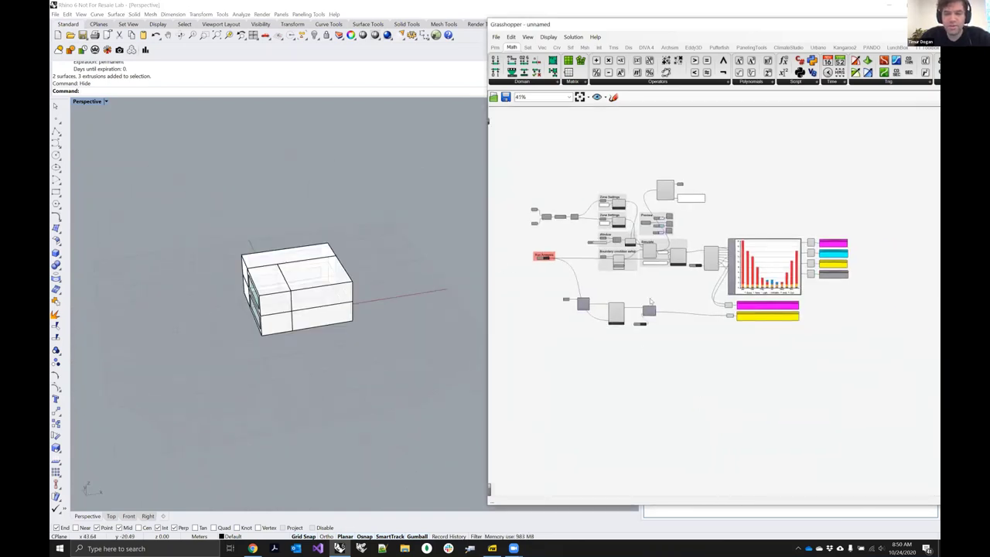
scroll(653, 304, up, 3)
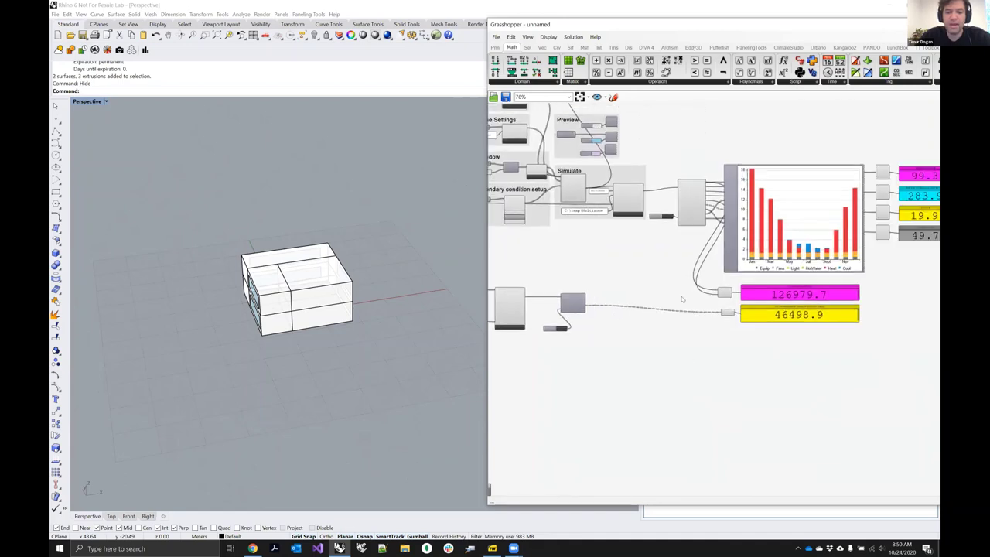
scroll(682, 301, up, 5)
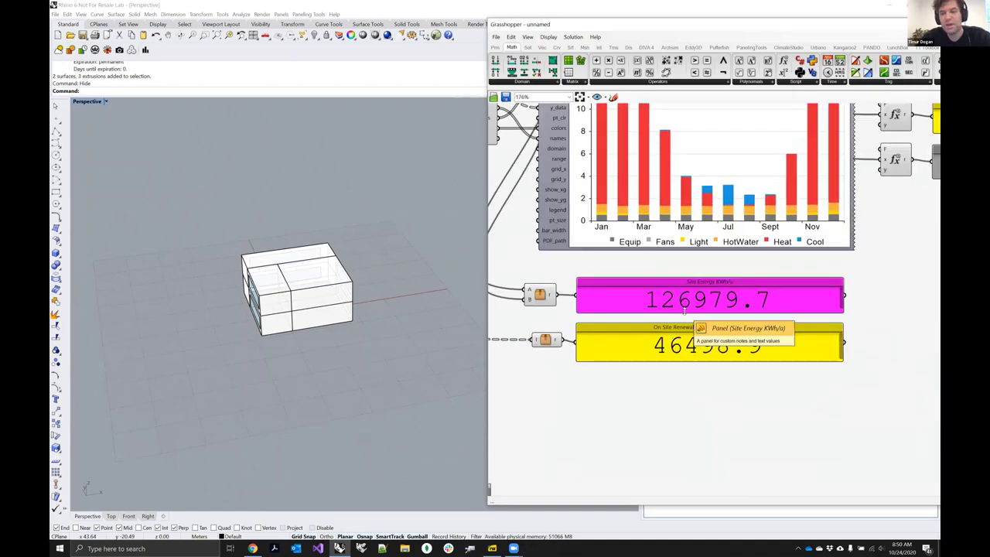
scroll(683, 309, down, 4)
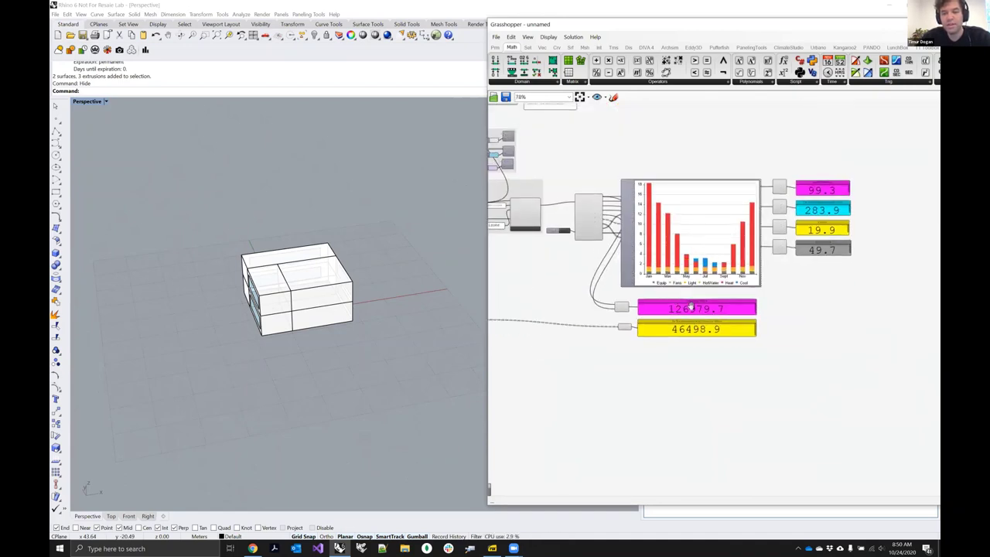
right_drag(726, 307, 864, 370)
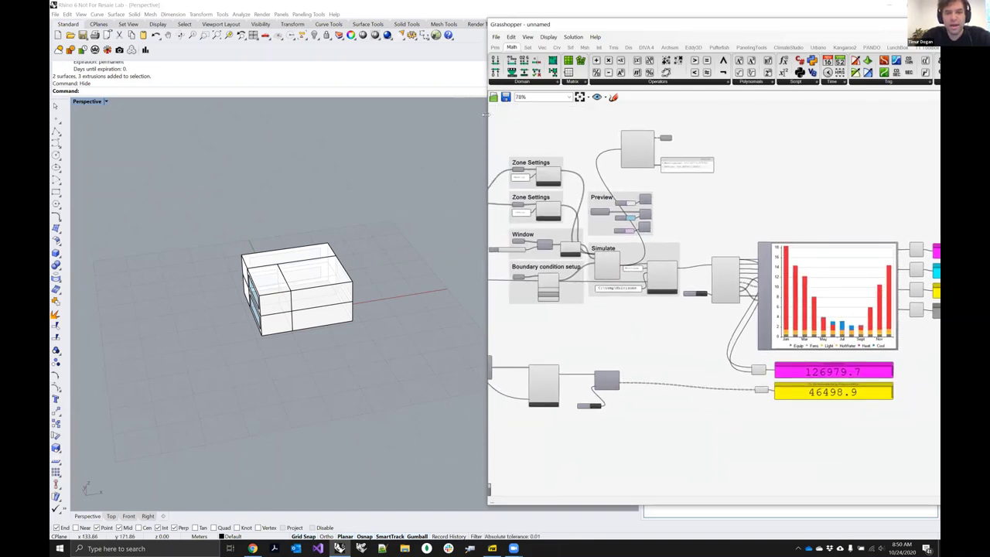
Step: Widen the Grasshopper window and survey the whole definition, from the zone settings and PV components to the results
drag(485, 114, 416, 124)
right_drag(500, 150, 546, 155)
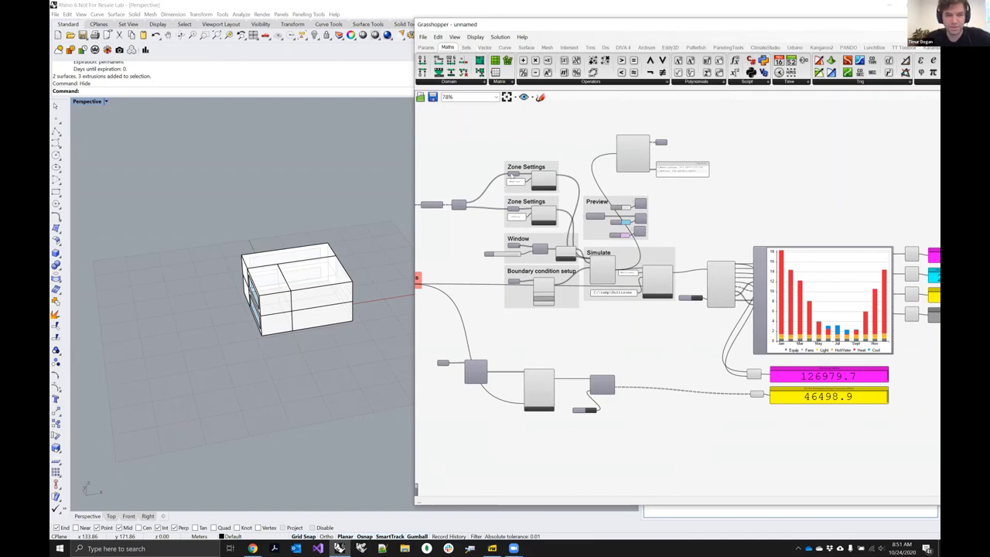
scroll(512, 175, down, 4)
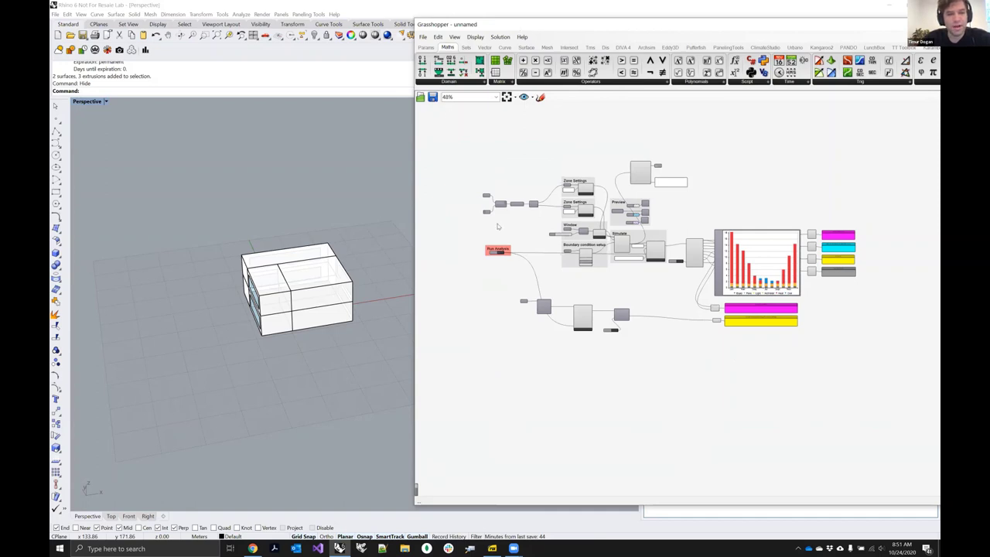
drag(517, 28, 430, 34)
drag(329, 135, 773, 350)
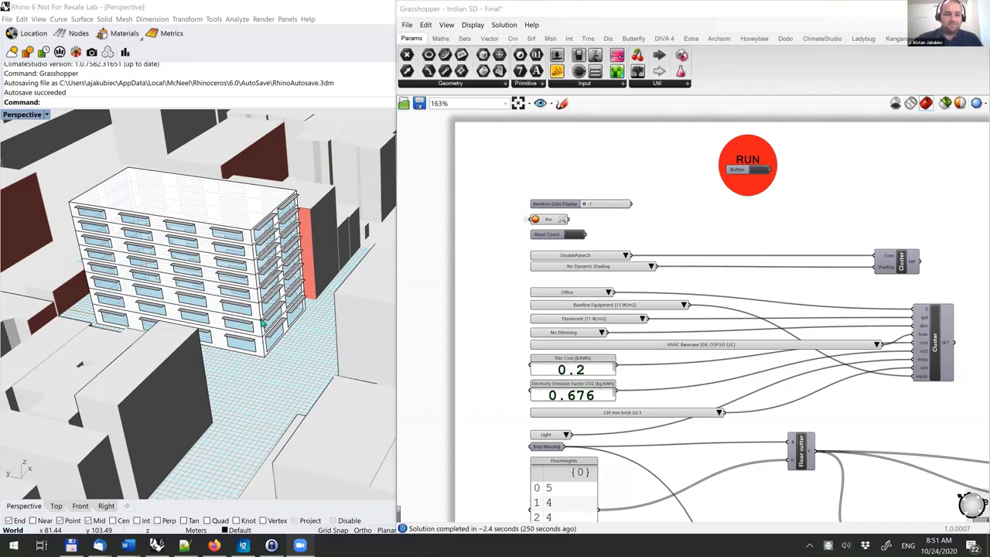
Step: Inspect the multi-storey building in the Rhino viewport, and switch to the Webinar Details Word document to read its input parameters
right_drag(262, 323, 223, 276)
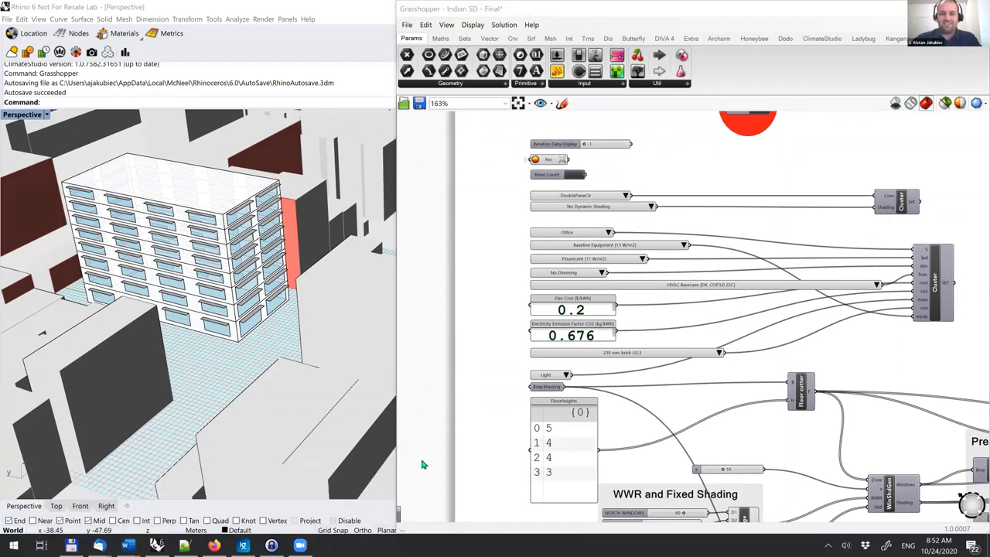
key(alt+Tab)
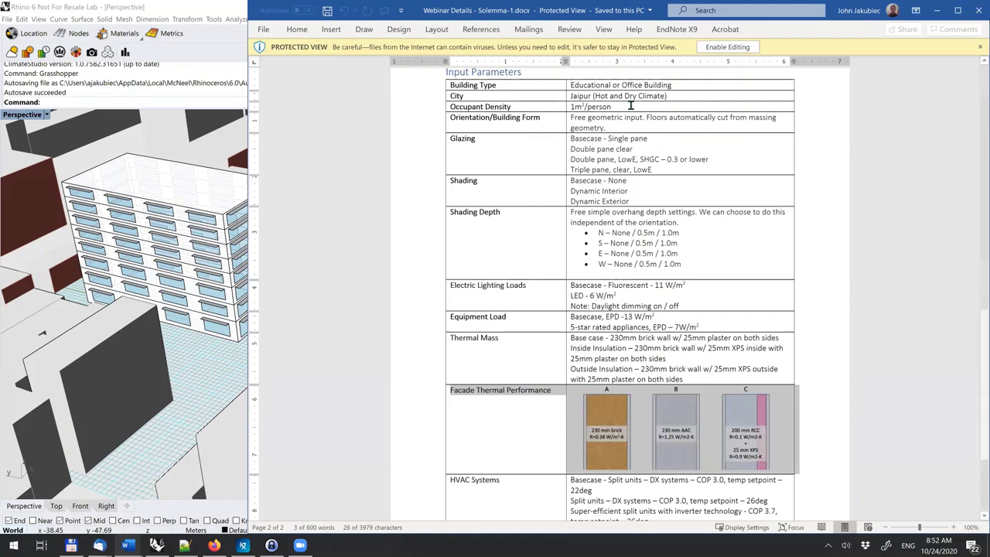
scroll(618, 108, up, 1)
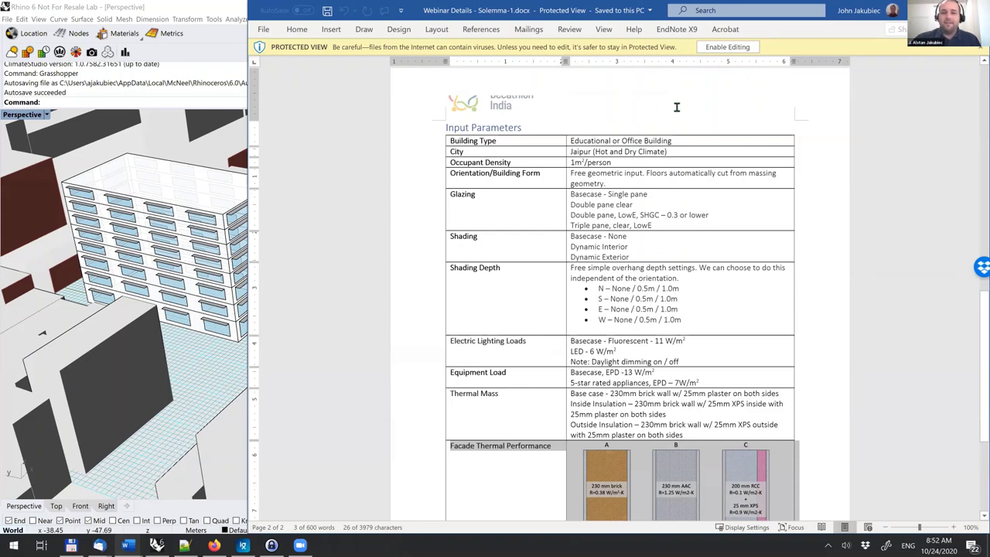
ctrl+scroll(677, 106, up, 1)
scroll(676, 107, down, 1)
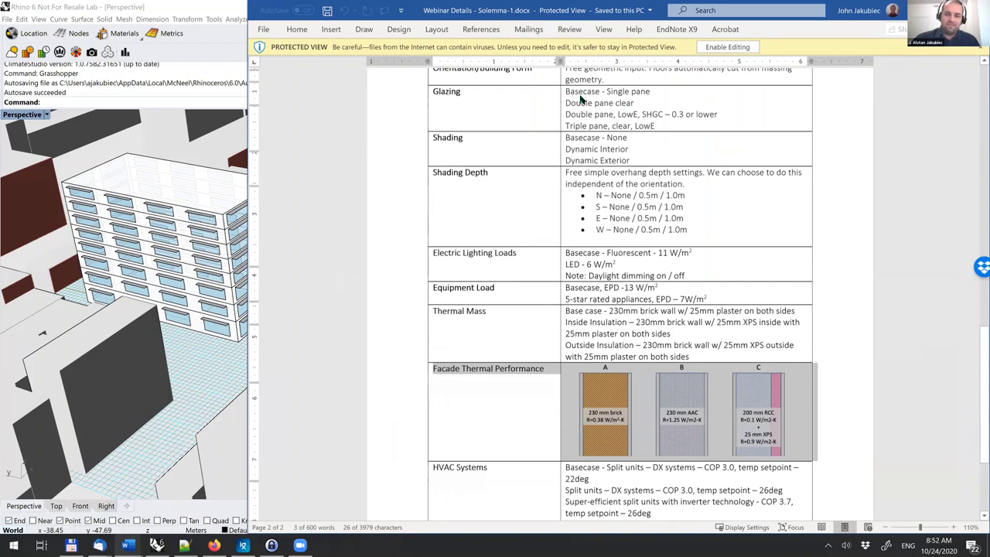
scroll(607, 114, up, 1)
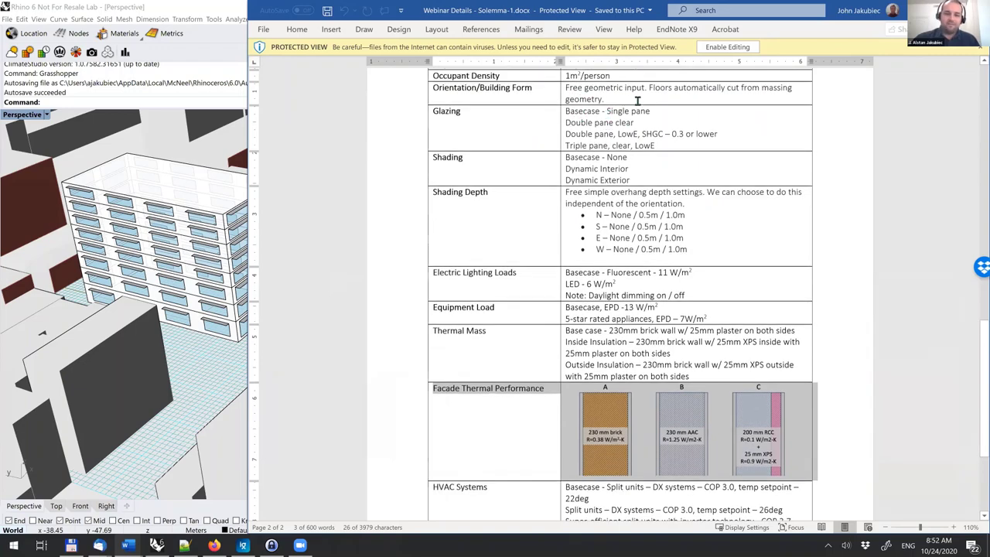
Step: Highlight the building form description and the "LowE, SHGC – 0.3 or lower" glazing text, and return to the Word document from Grasshopper
triple_click(661, 87)
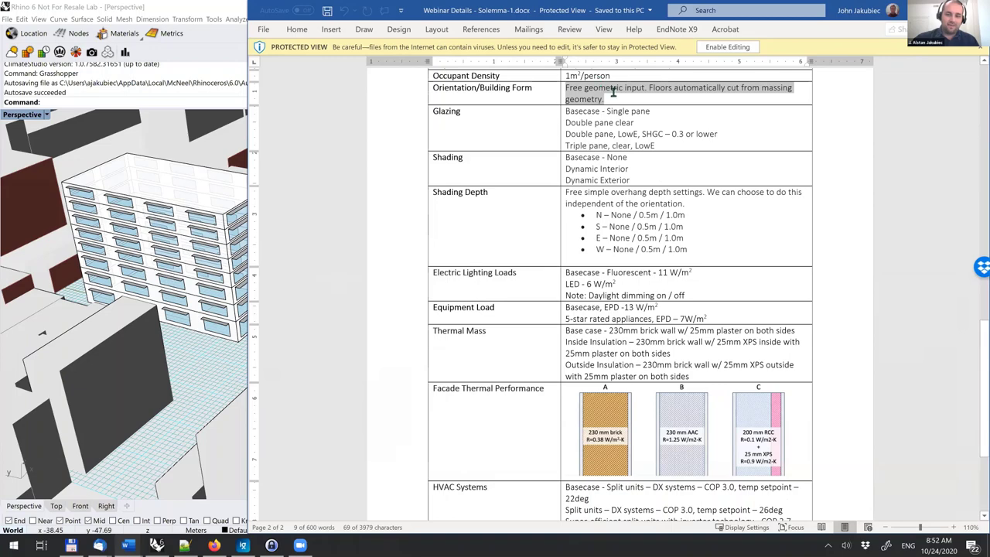
scroll(629, 94, down, 2)
click(640, 98)
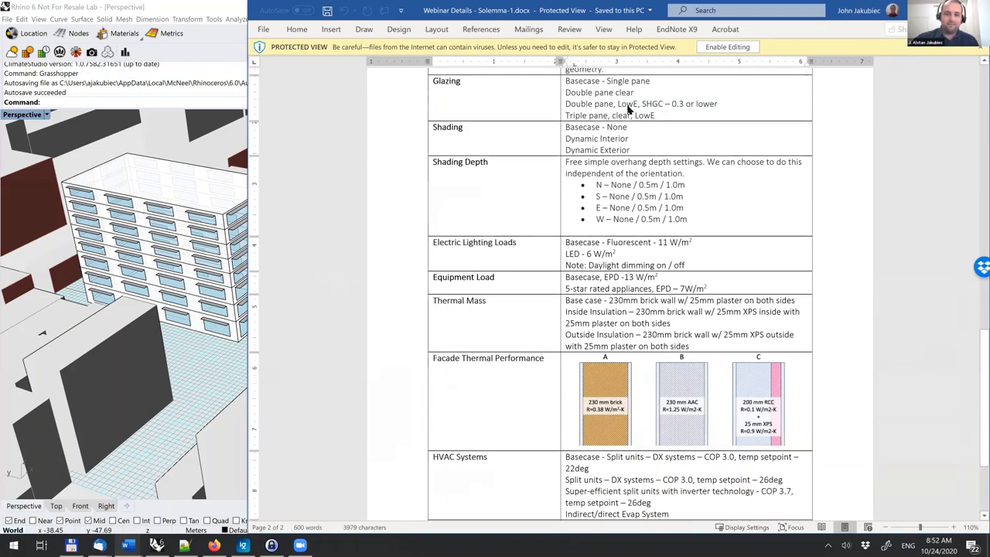
drag(628, 109, 657, 110)
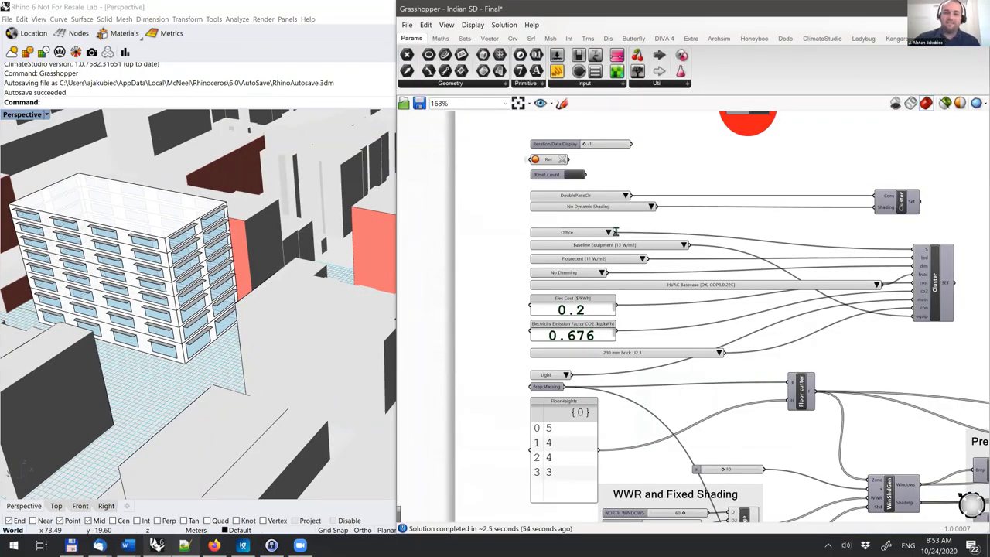
key(alt+Tab)
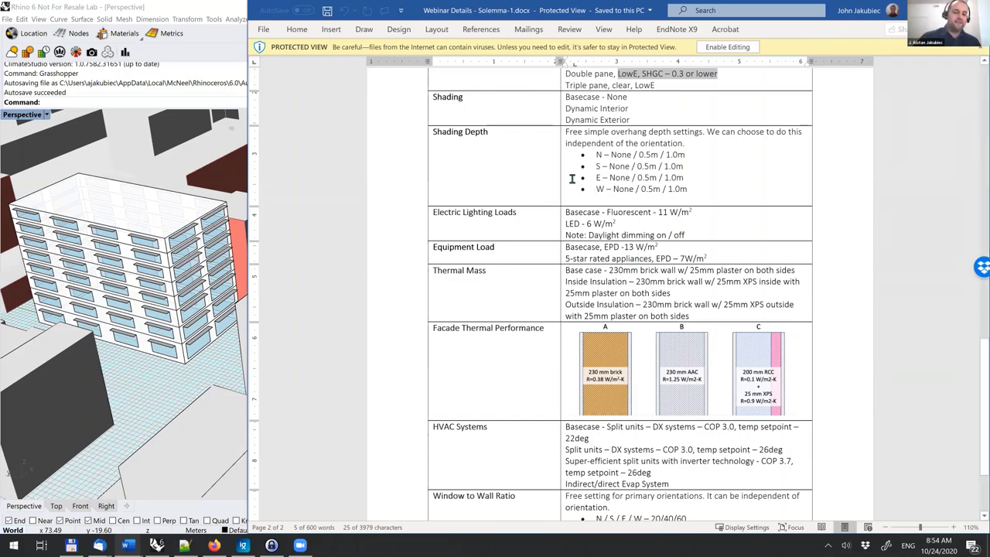
Step: Read the shading depth, electric lighting, equipment load and thermal mass rows of the input parameter table
scroll(541, 195, down, 1)
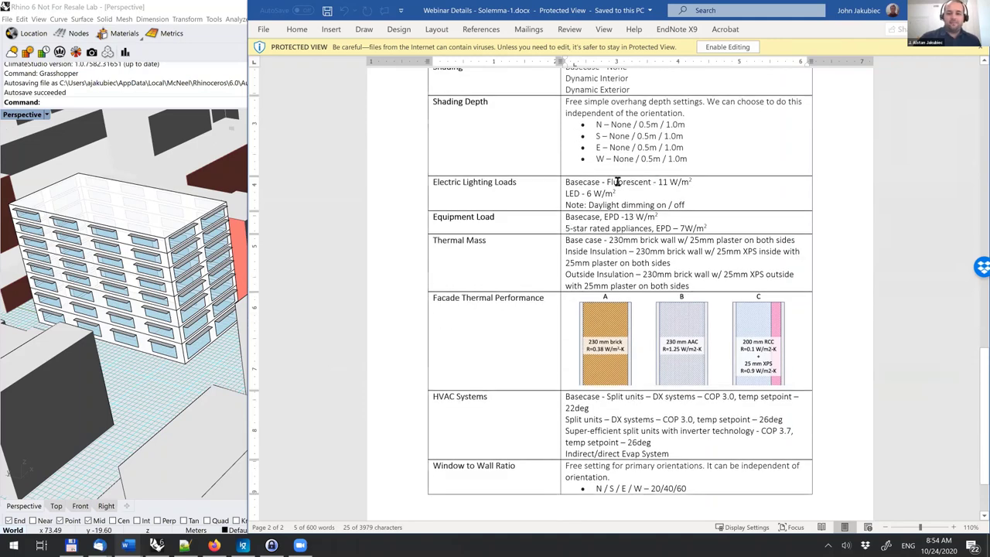
scroll(610, 188, down, 1)
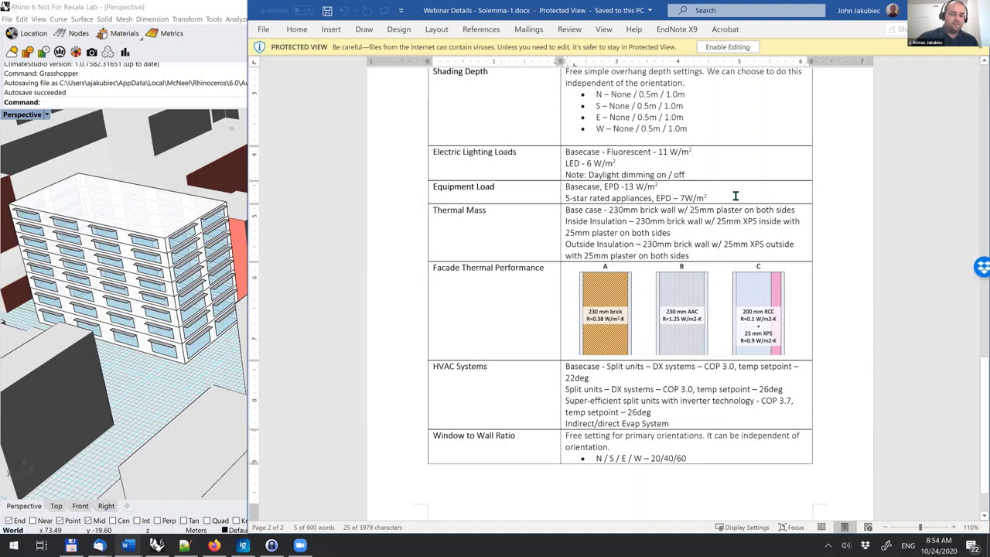
drag(736, 196, 648, 198)
click(702, 186)
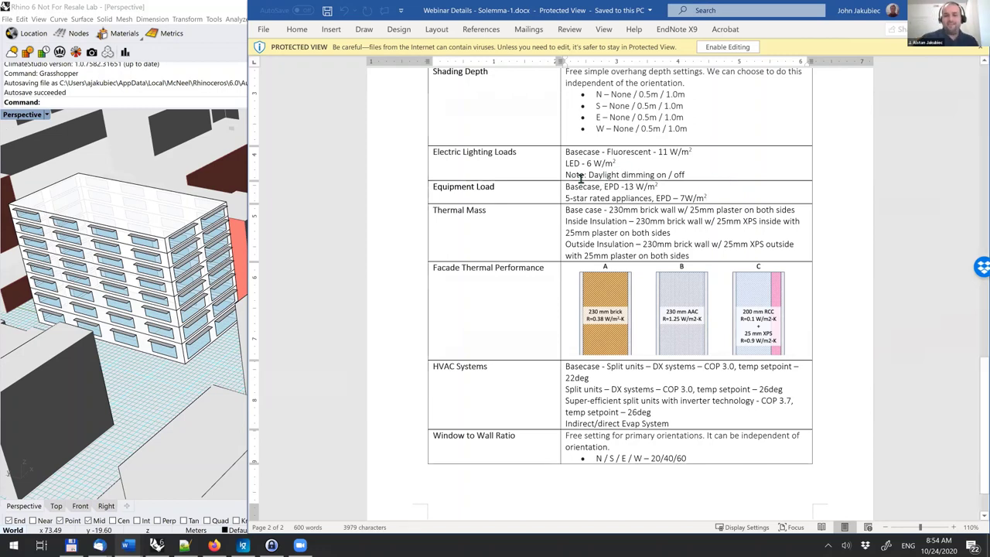
scroll(696, 247, down, 1)
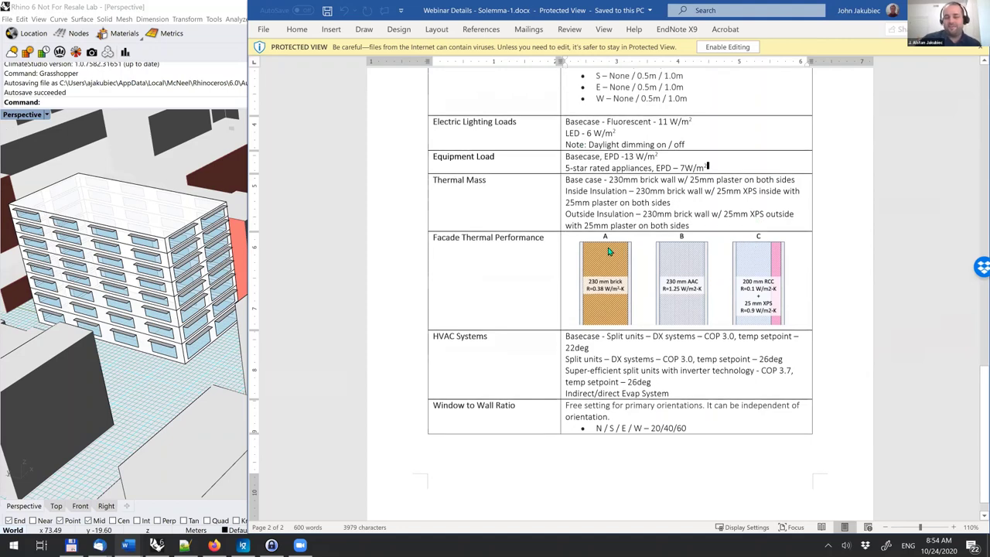
scroll(651, 258, down, 1)
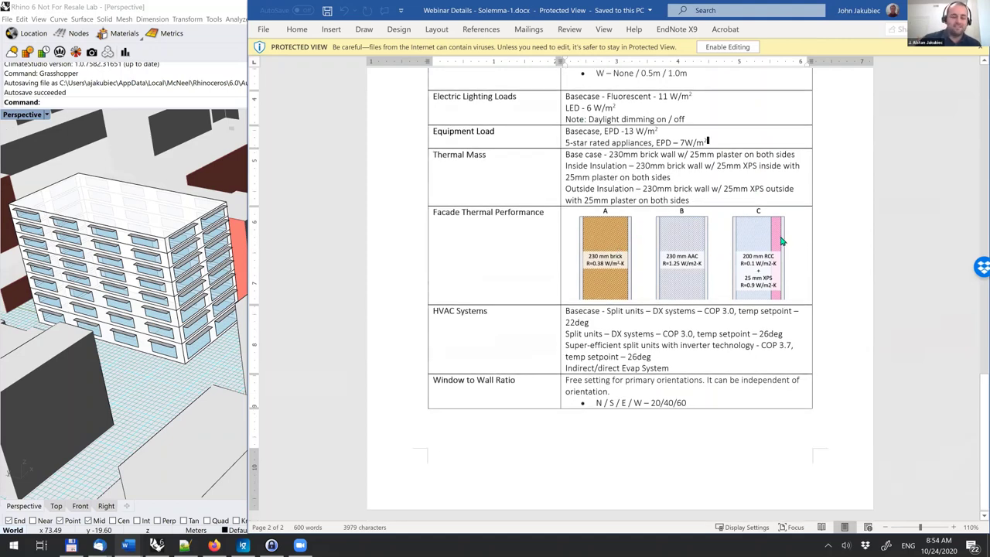
Step: Examine facade wall options A, B and C, and read the HVAC systems and window-to-wall ratio rows
click(610, 263)
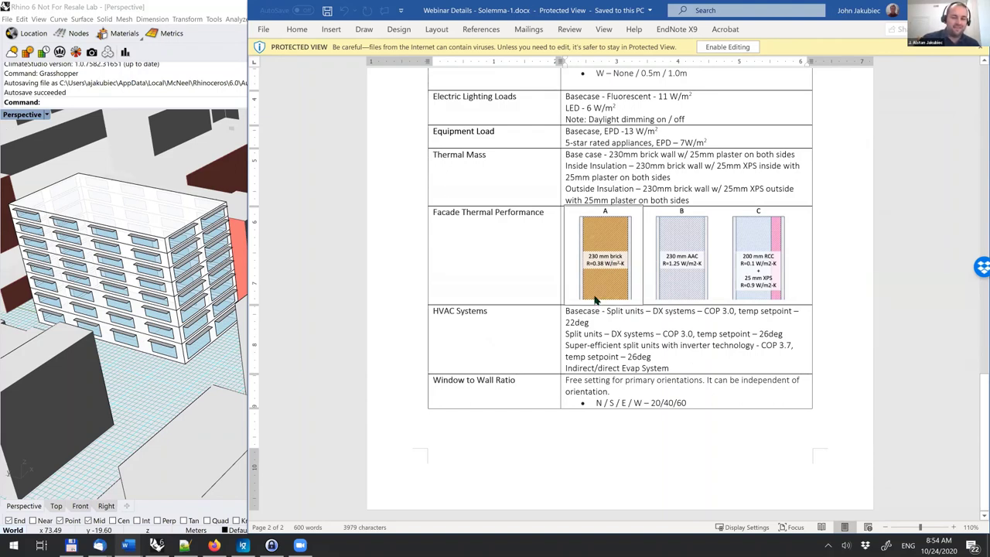
click(705, 273)
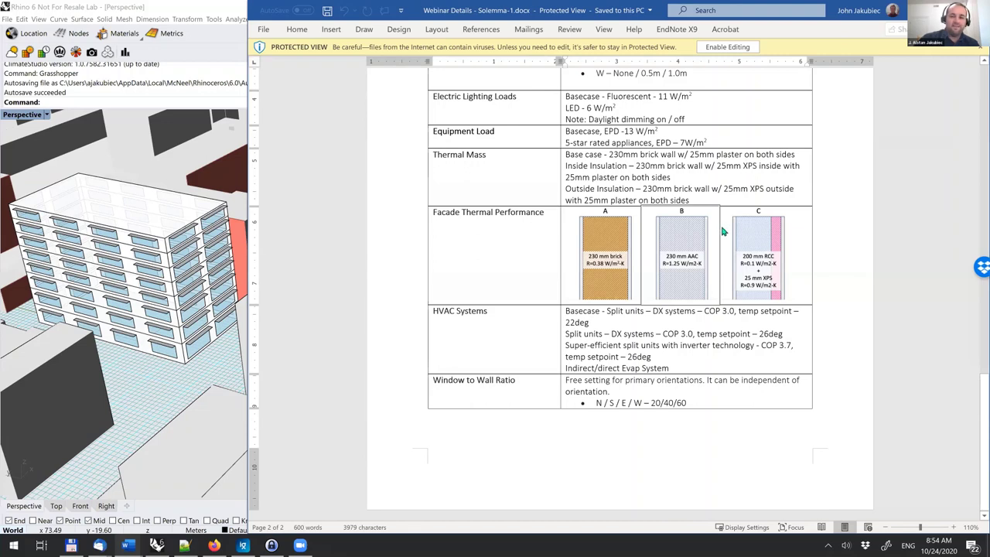
click(751, 273)
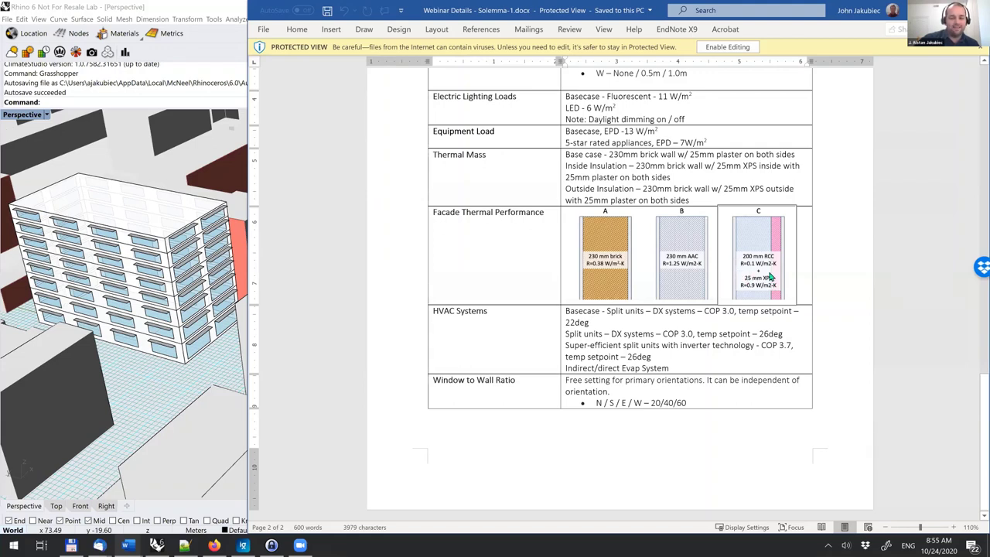
click(682, 415)
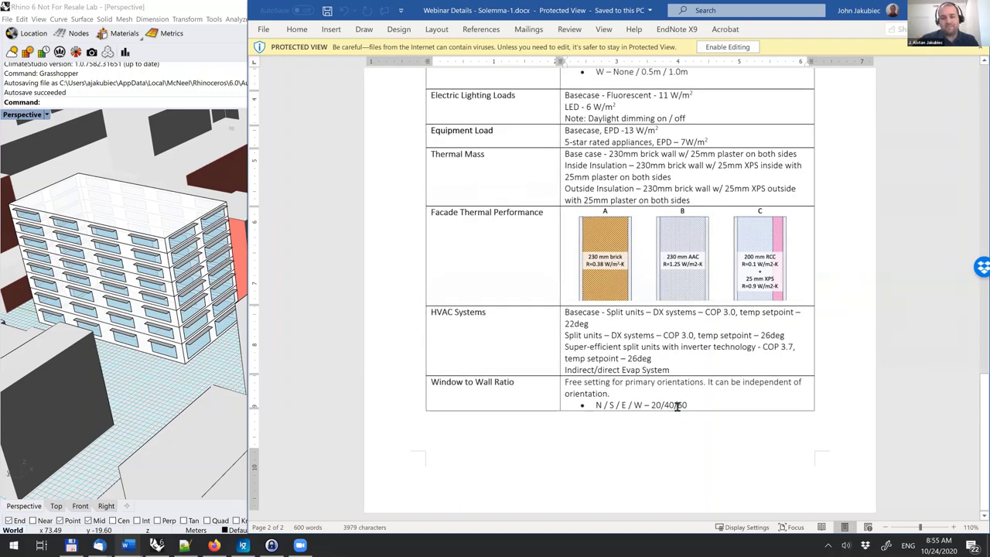
ctrl+scroll(673, 400, up, 2)
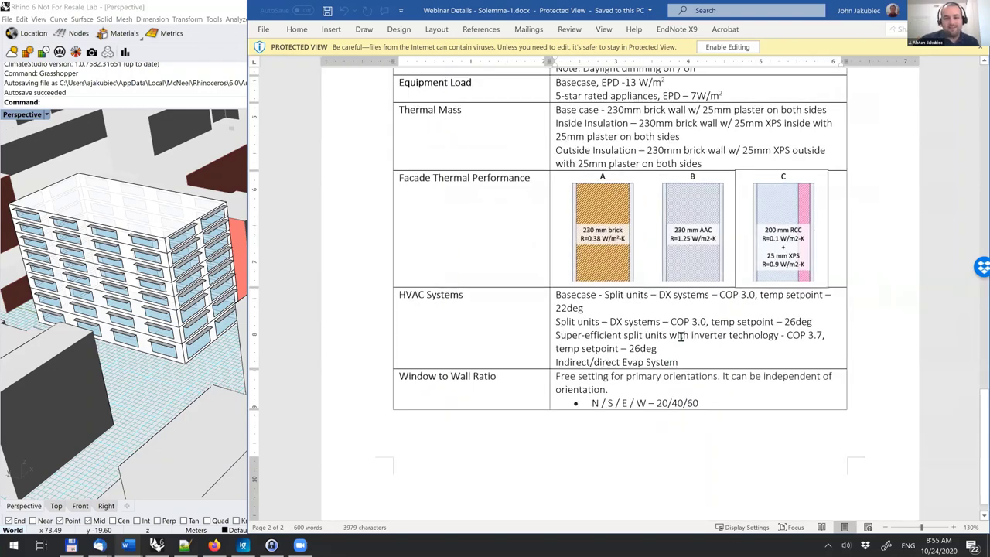
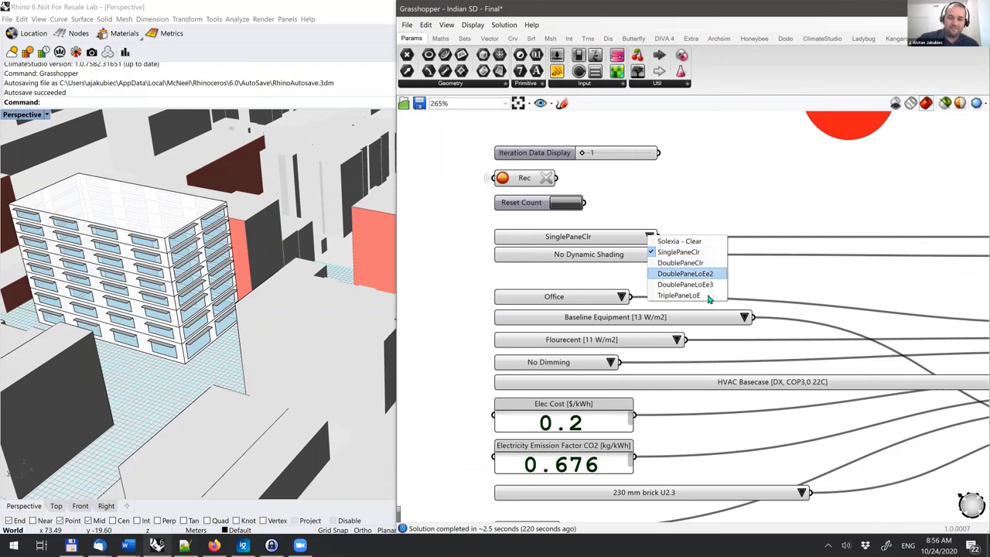
Step: Review the dynamic shading choices and the space-use choices in the Grasshopper definition, keeping No Dynamic Shading and Office
mouse_move(704, 234)
right_down()
mouse_move(687, 203)
mouse_move(694, 192)
right_up()
click(682, 211)
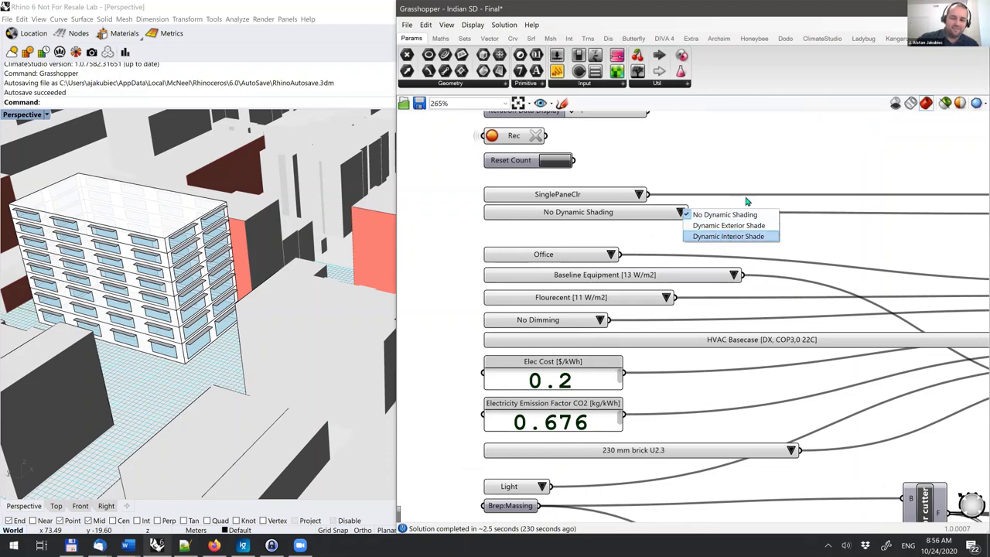
right_drag(618, 257, 599, 200)
click(590, 198)
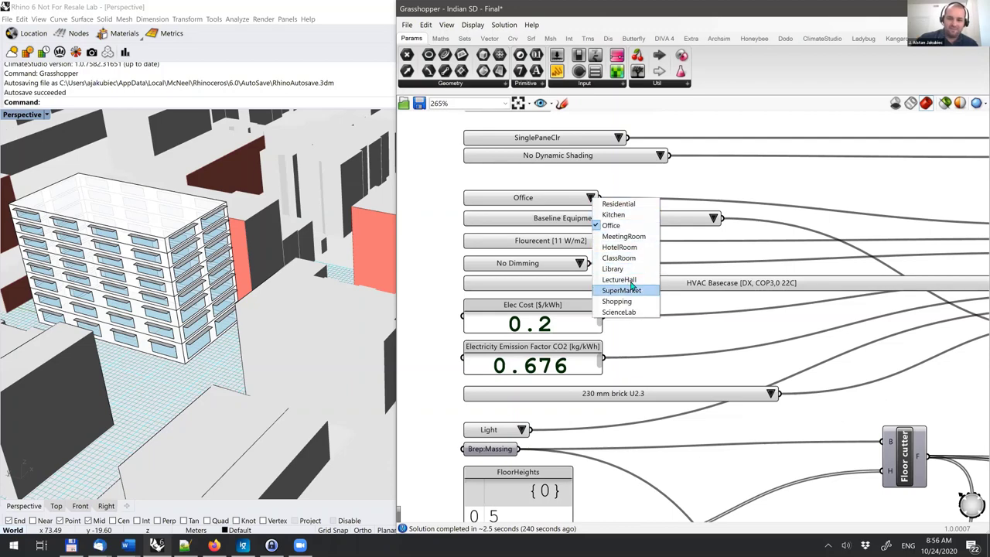
click(728, 183)
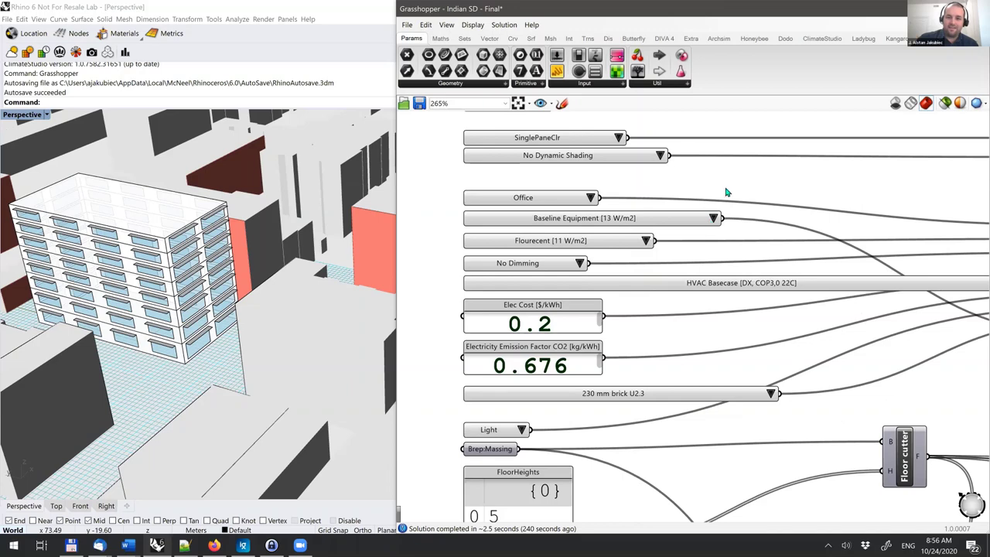
Step: Review the available equipment load, lighting power and daylight dimming choices in the Grasshopper definition
click(727, 188)
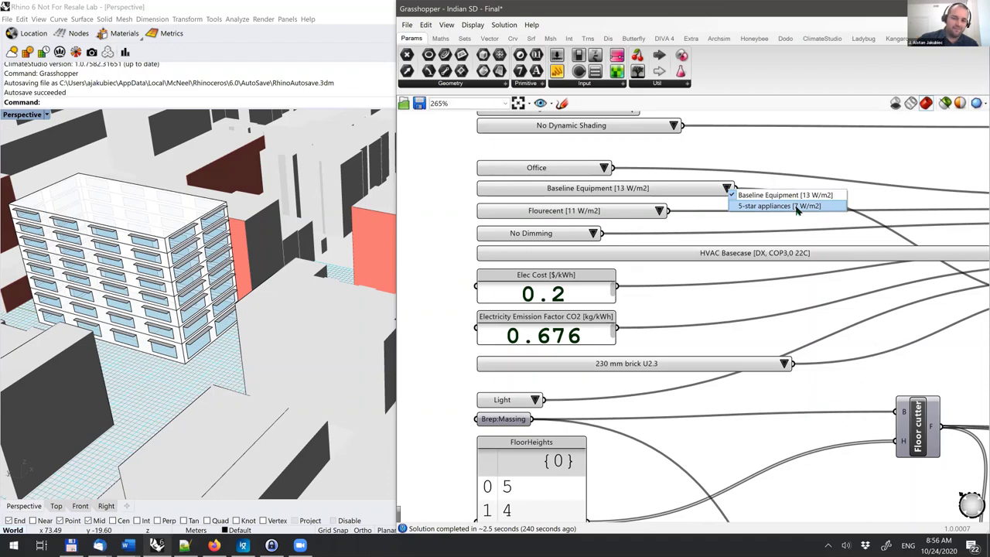
click(762, 195)
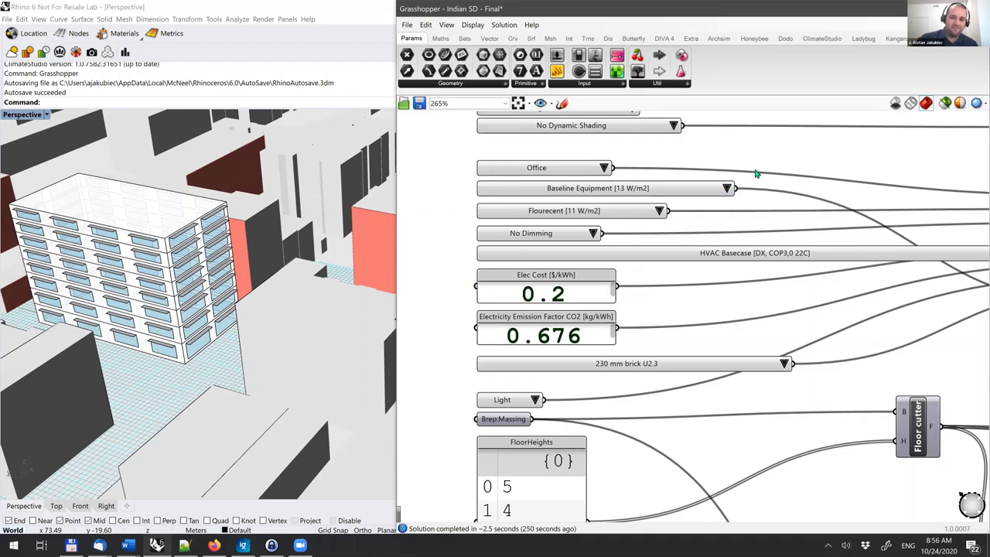
click(660, 213)
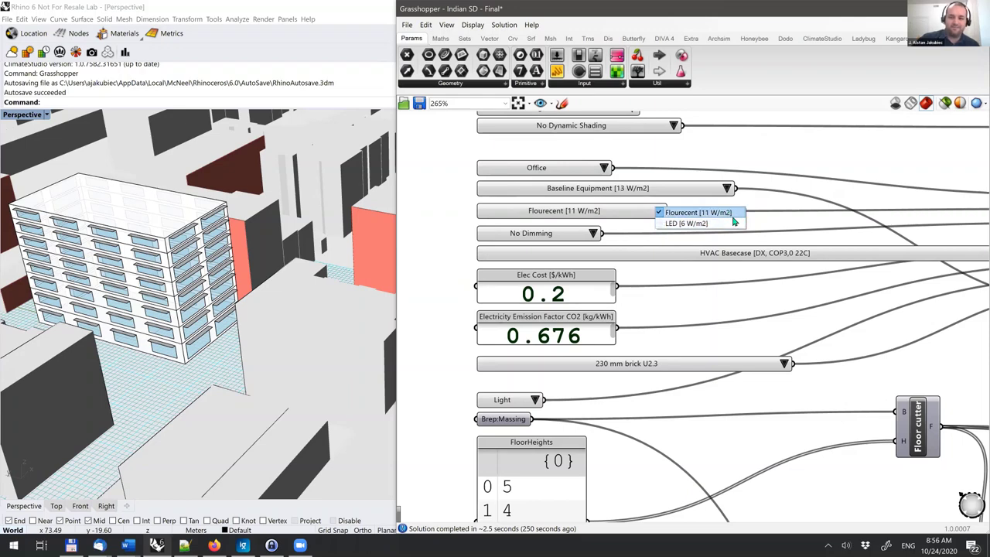
click(764, 206)
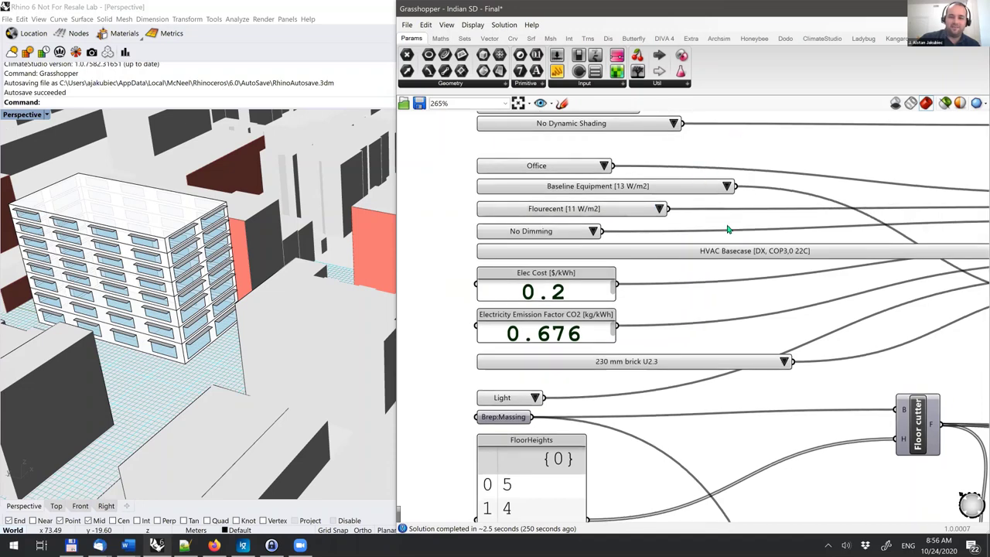
click(607, 194)
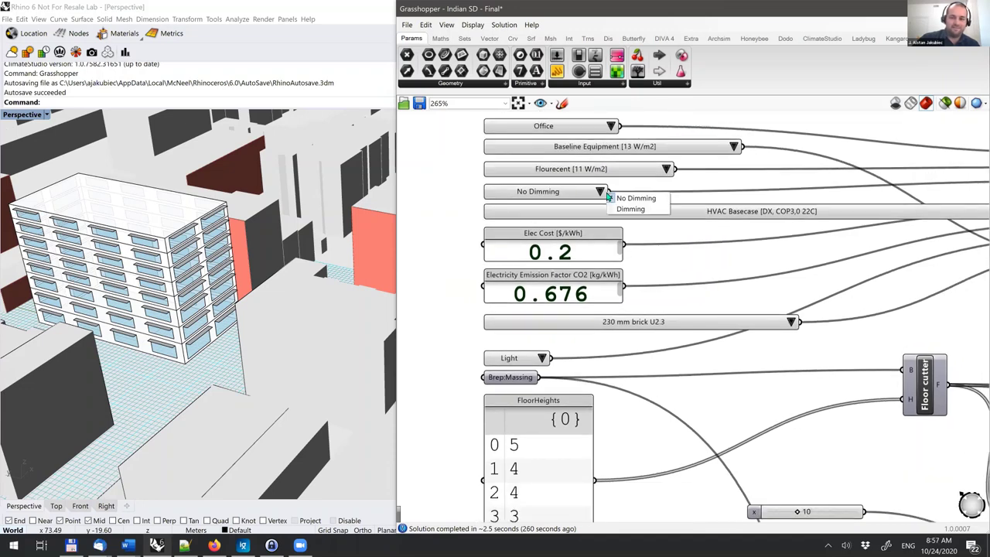
Step: Review the available HVAC system choices, from the basecase to the super-efficient split units
right_drag(740, 184, 689, 181)
right_drag(912, 215, 861, 214)
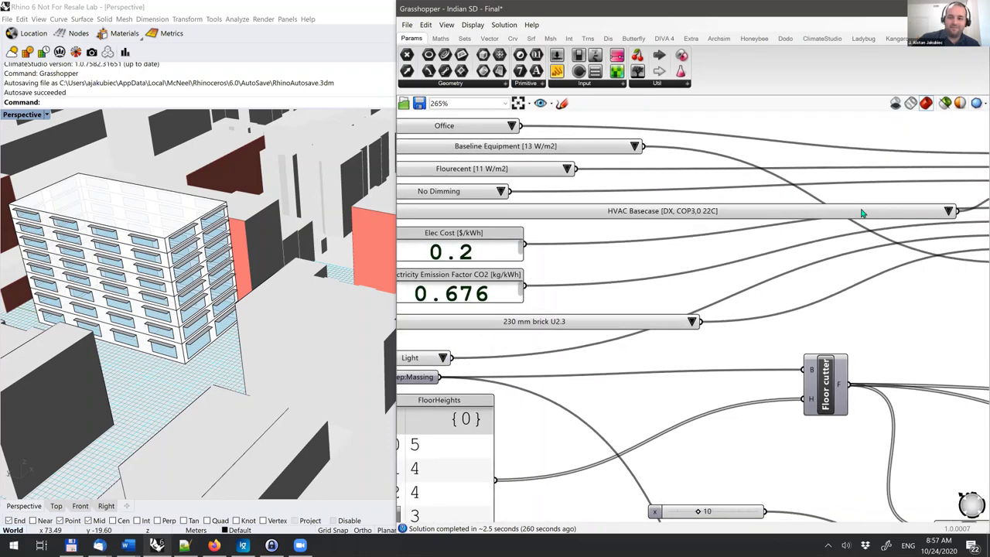
scroll(867, 213, down, 1)
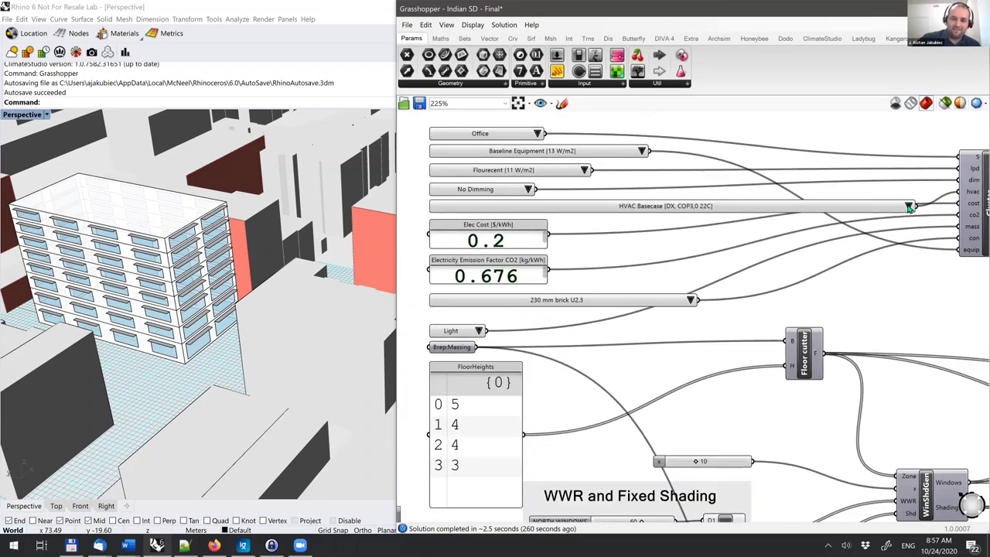
click(898, 212)
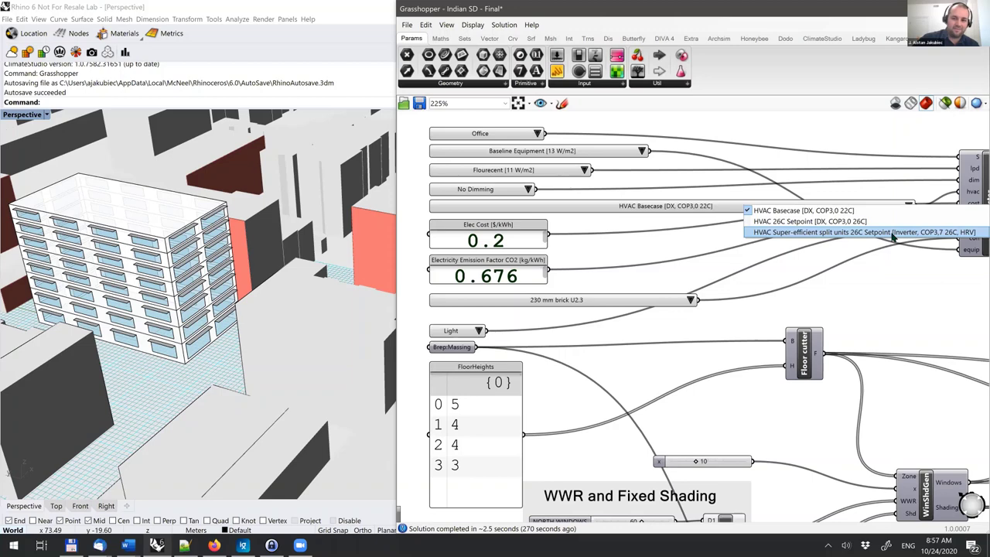
Step: Review the available wall construction choices below the electricity cost and emission factor inputs
right_drag(541, 247, 570, 193)
right_drag(700, 283, 750, 216)
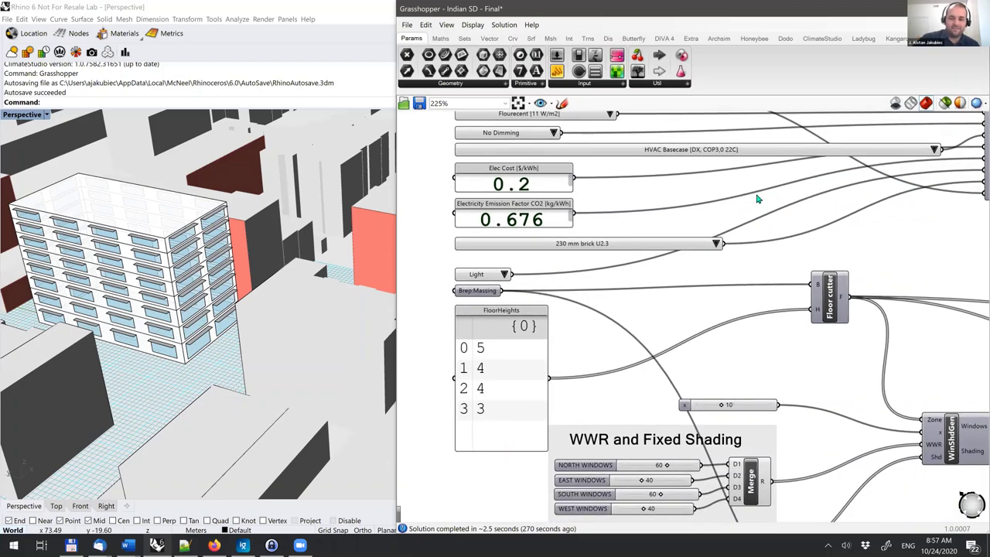
click(758, 194)
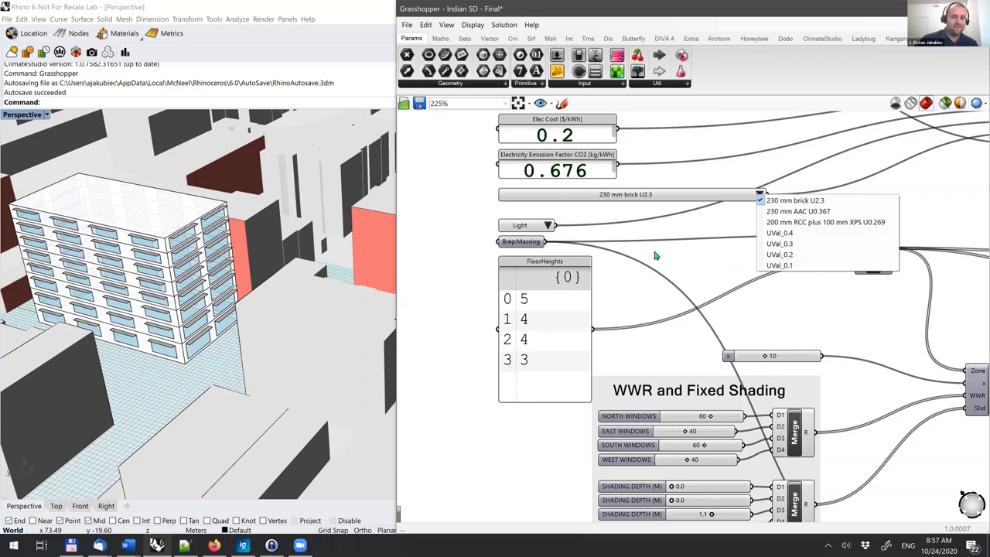
click(671, 285)
Step: Inspect the building massing input and the FloorHeights panel that feeds the Floor cutter component
scroll(661, 265, down, 3)
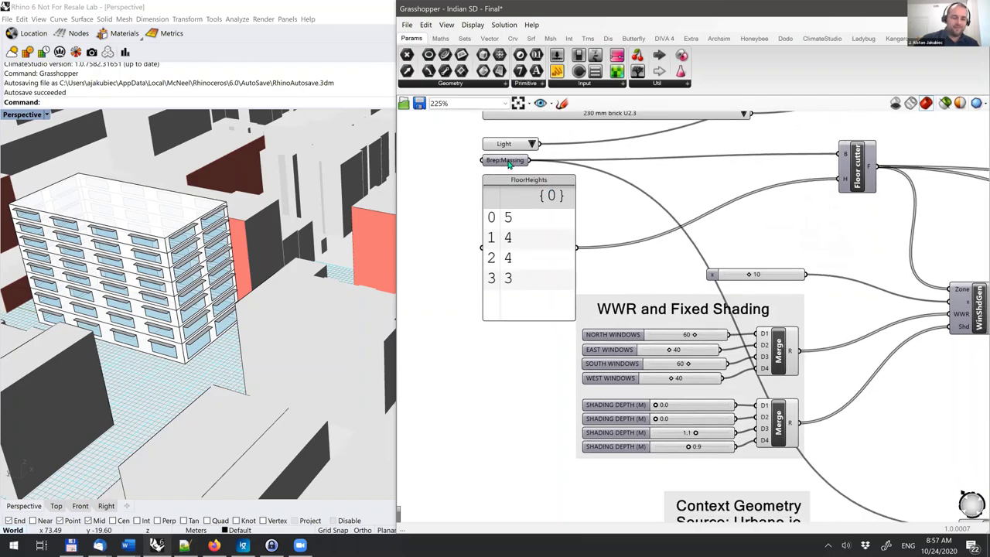
click(537, 206)
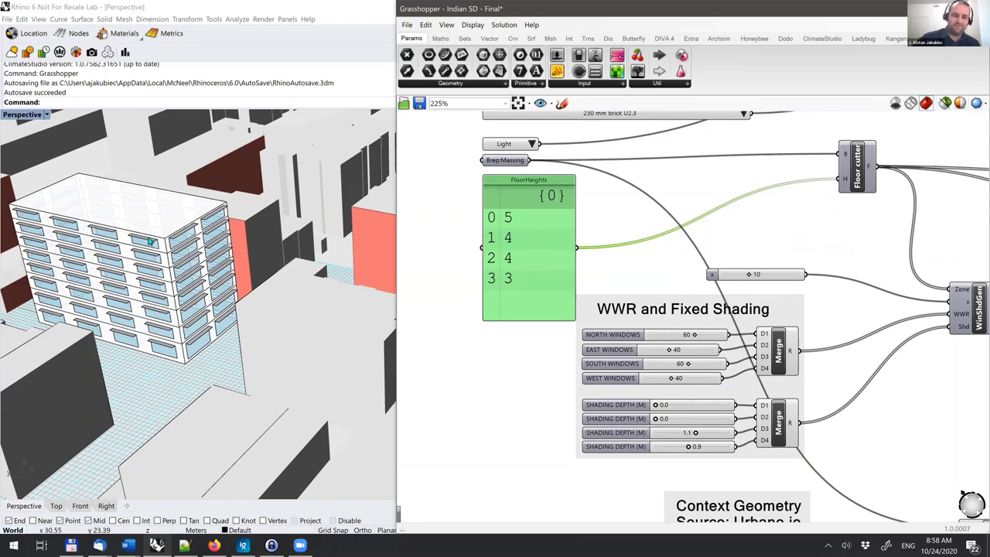
right_drag(573, 270, 556, 248)
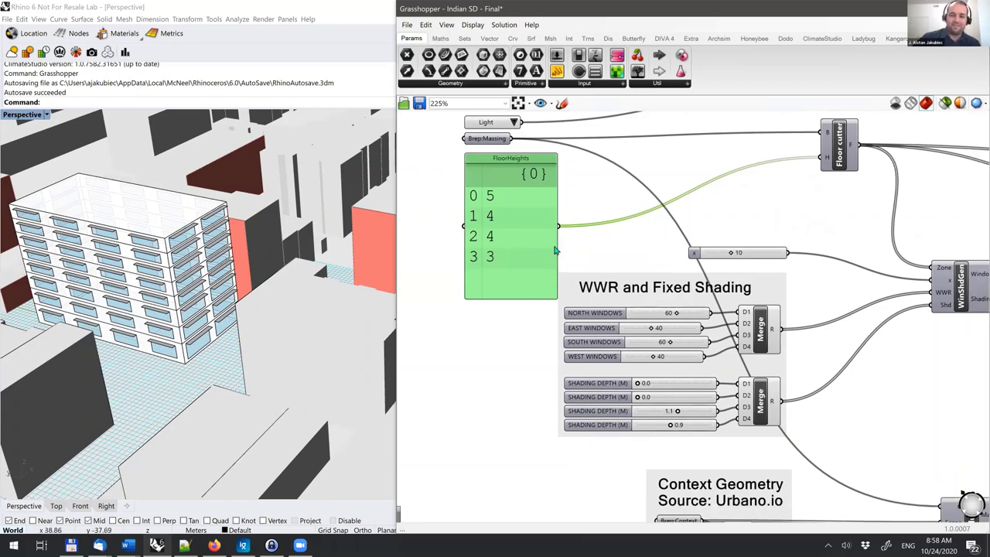
Step: Examine the orientation-specific window ratio sliders in the WWR and Fixed Shading group, selecting them one after another
right_drag(591, 294, 586, 251)
right_drag(588, 287, 592, 260)
click(593, 261)
click(600, 274)
click(596, 291)
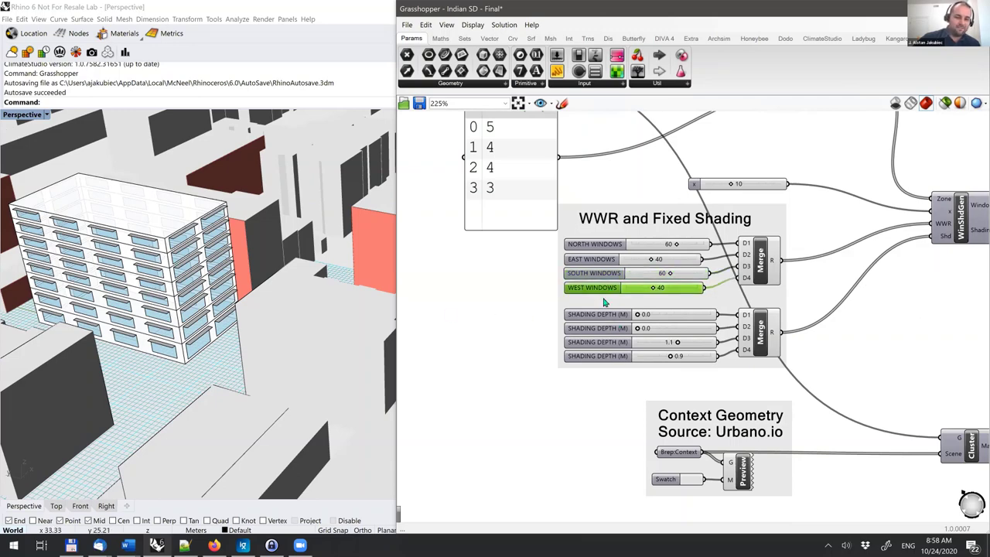
Step: Set the South Windows ratio to 35 and inspect the building's facades from different sides in the Rhino viewport
double_click(642, 273)
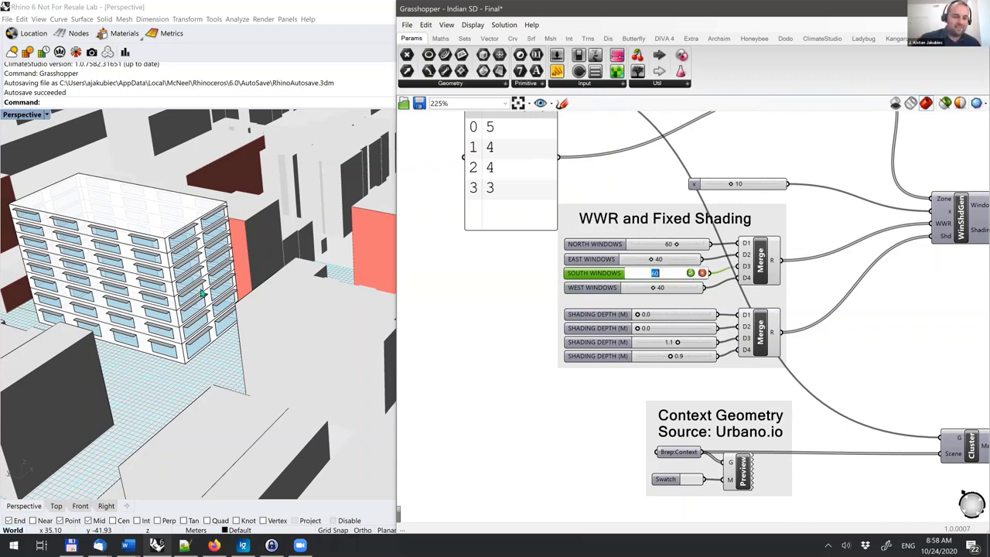
text(35)
key(Return)
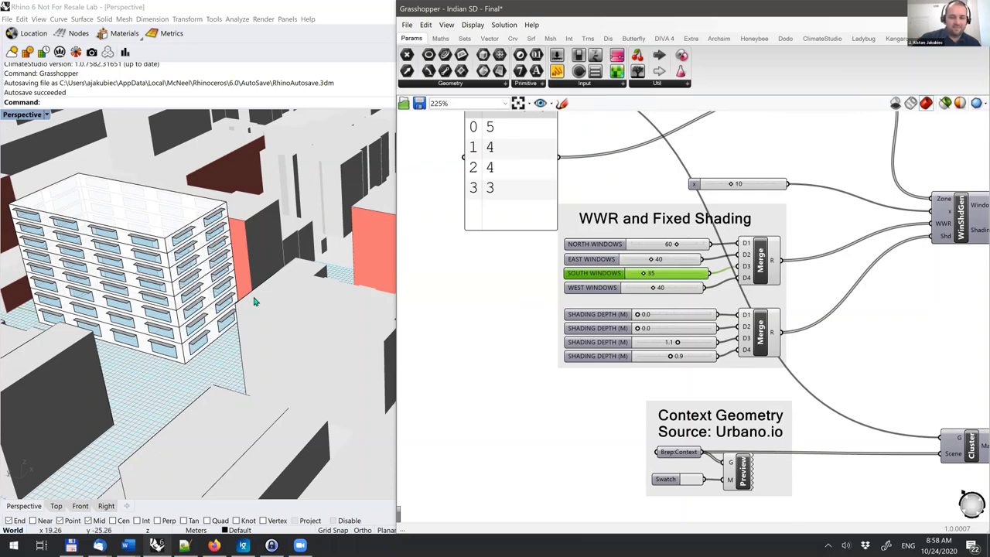
right_drag(200, 312, 261, 293)
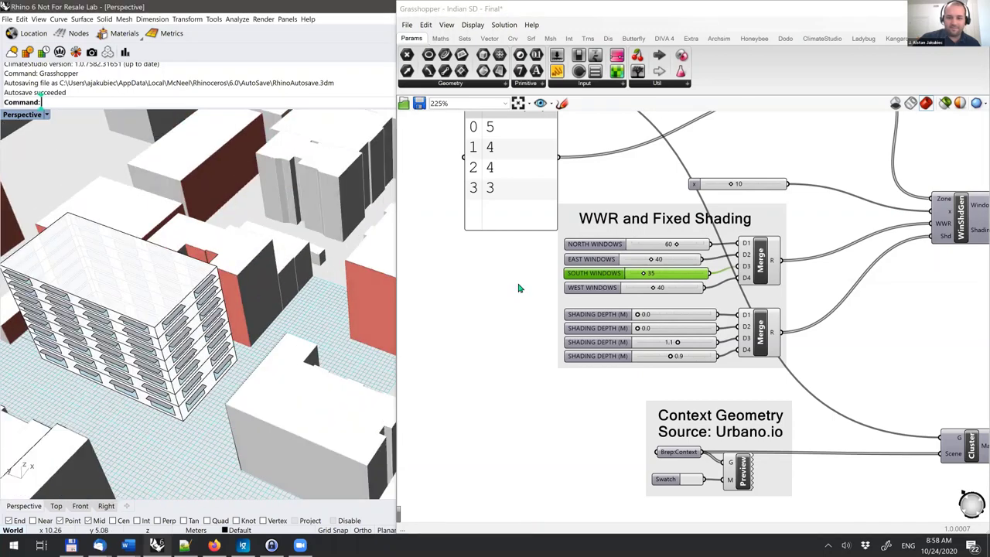
right_drag(232, 307, 285, 277)
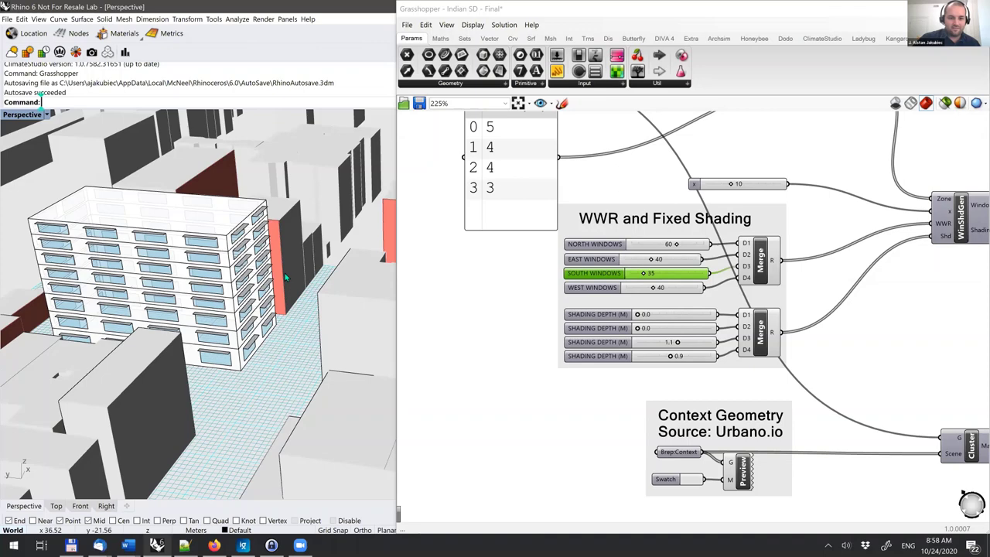
right_drag(577, 320, 599, 311)
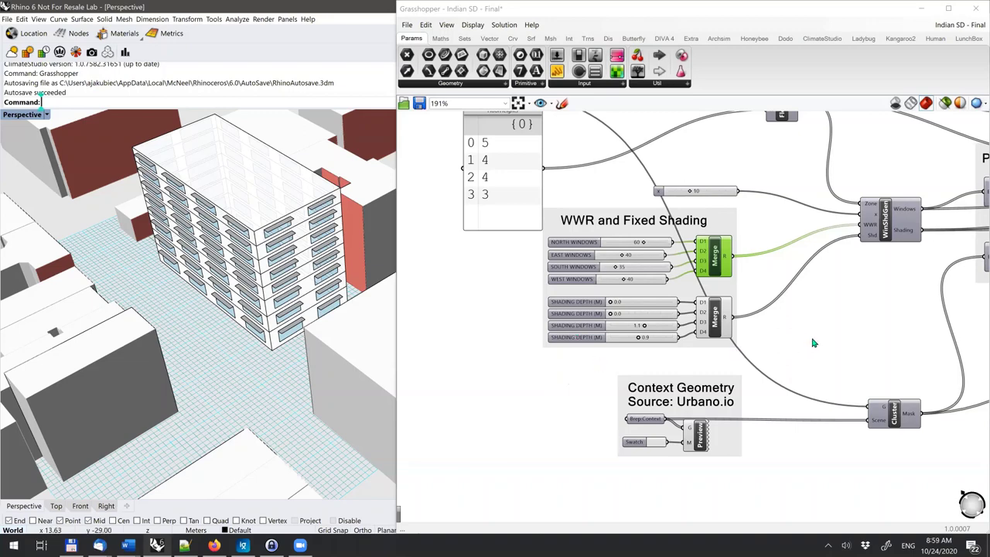
Step: Inspect the Cluster component and select the Context Geometry group's Preview component to highlight the surrounding buildings
scroll(833, 321, up, 2)
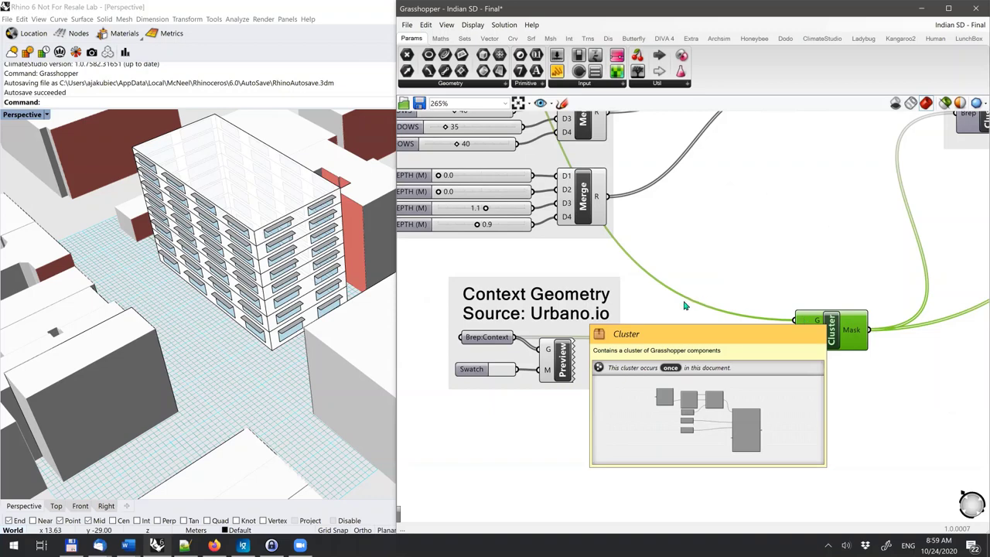
scroll(277, 297, down, 6)
right_drag(692, 300, 703, 302)
click(580, 359)
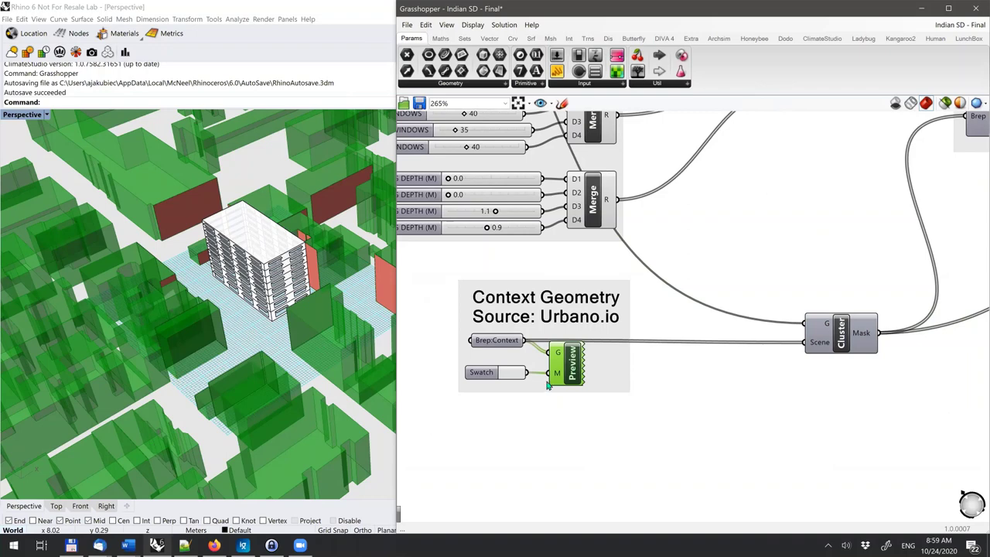
Step: Toggle the selection of the Context Geometry group's Preview component to check the surrounding buildings in the Rhino viewport
click(480, 315)
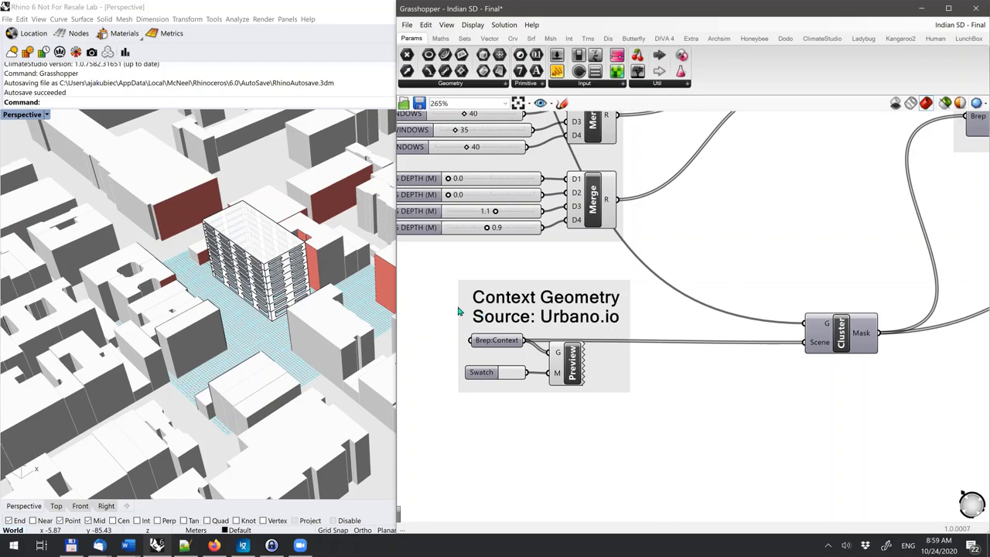
mouse_move(217, 545)
click(559, 372)
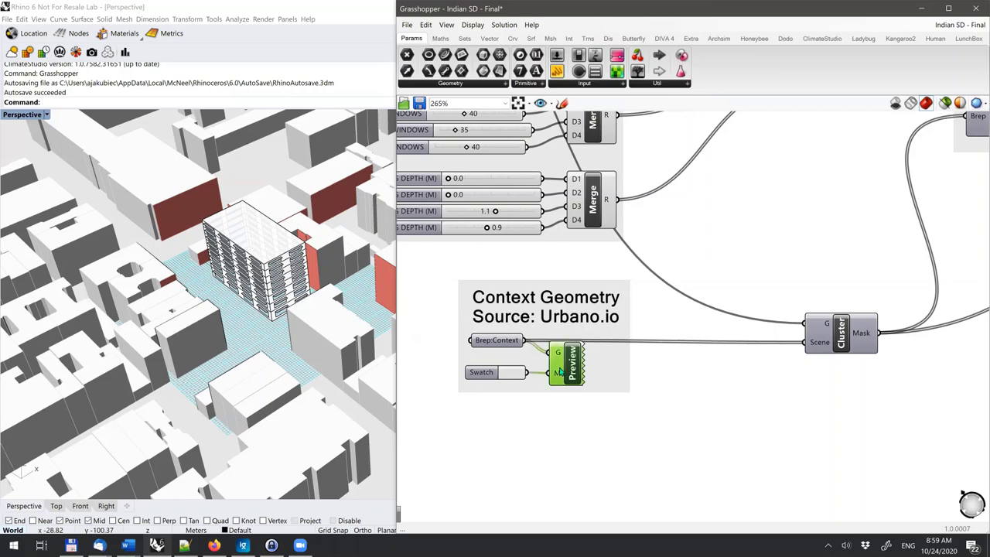
click(696, 374)
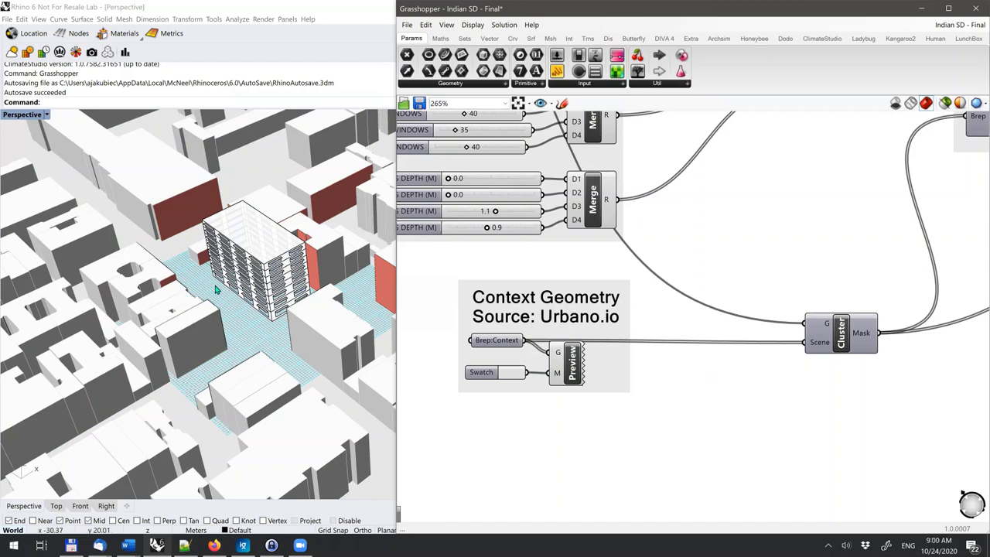
Step: Inspect the apartment building up close with a window zoom and view it within its surrounding context
scroll(223, 312, down, 1)
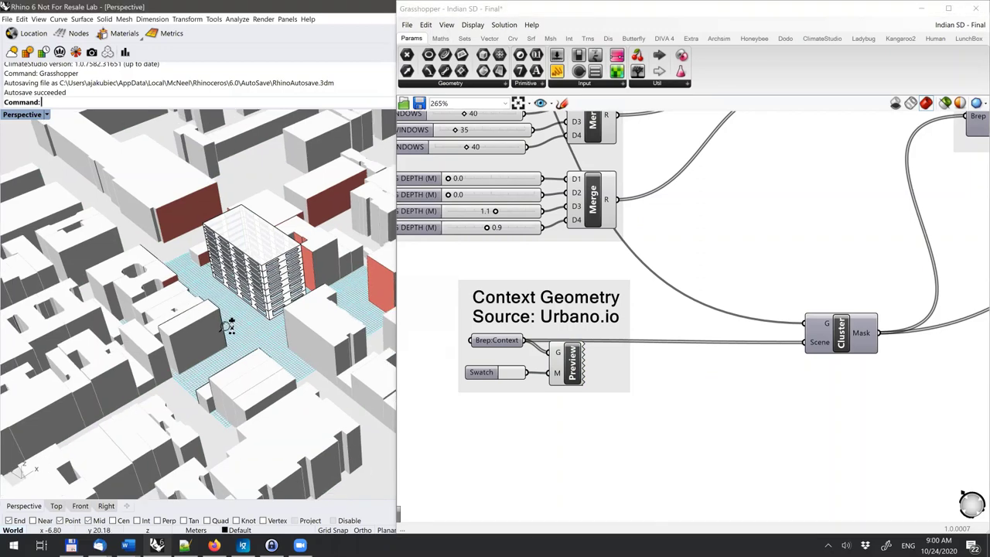
scroll(227, 320, down, 1)
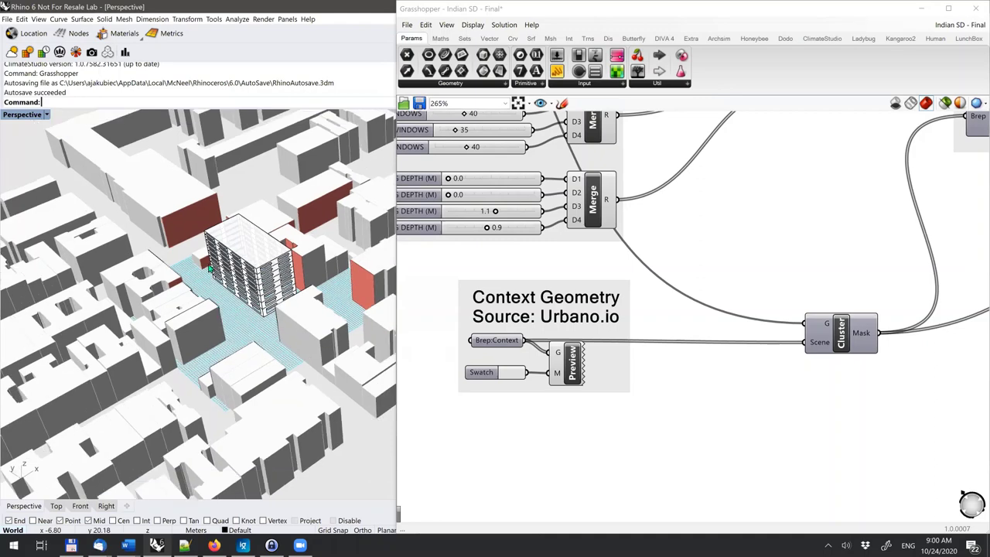
scroll(210, 269, down, 5)
text(Z)
key(Return)
drag(209, 263, 273, 319)
key(Escape)
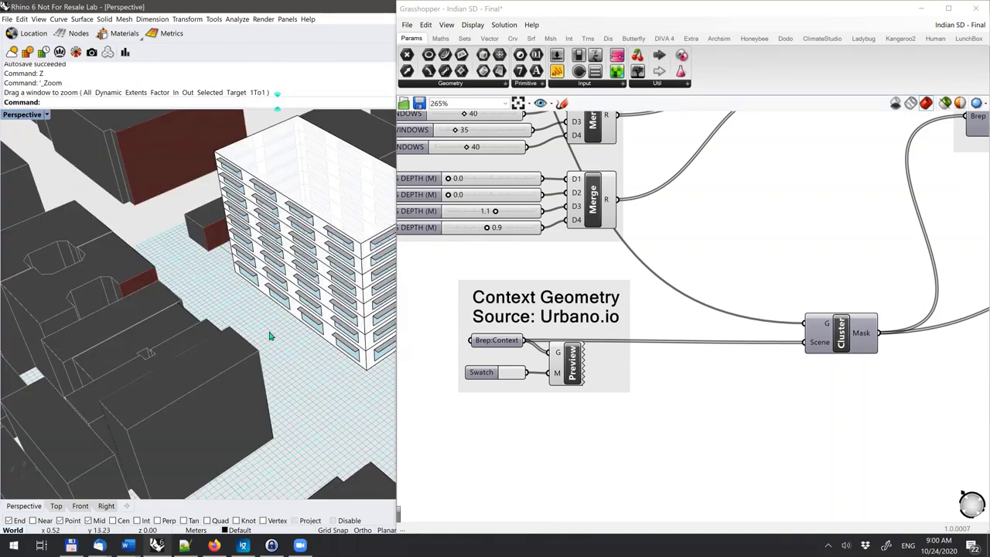
scroll(270, 336, down, 3)
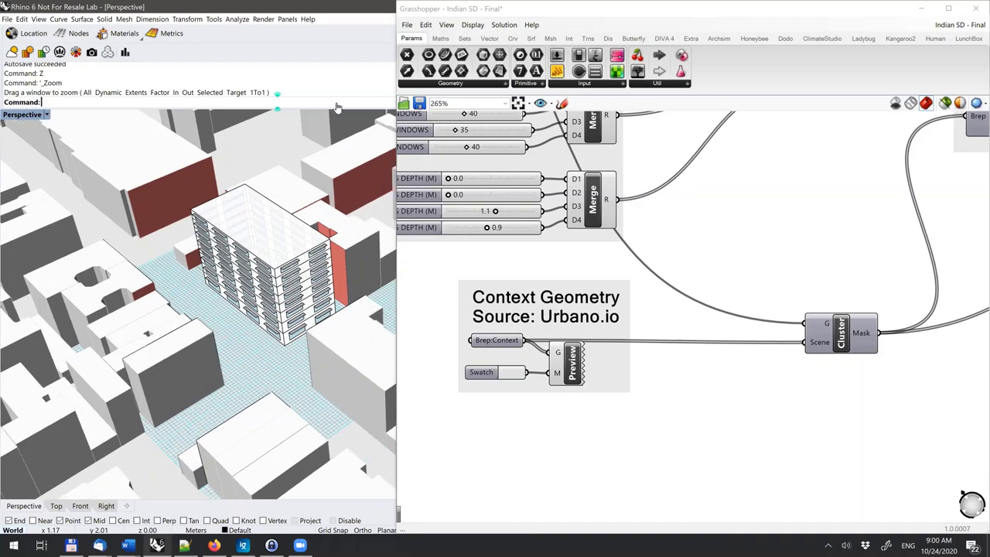
Step: Hide the grid and grid axes in the Perspective viewport with the Grid command
text(Grid)
key(Return)
click(337, 103)
click(375, 104)
key(Return)
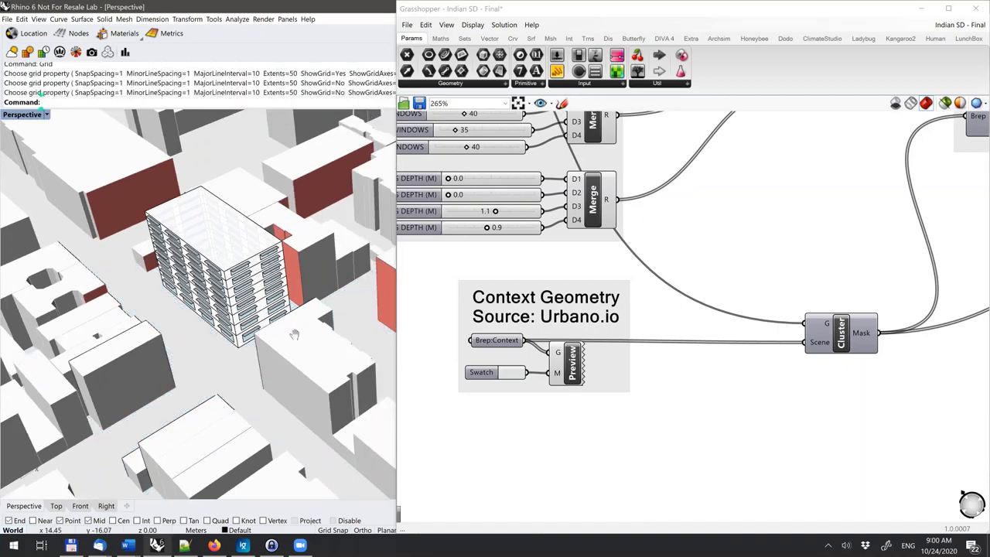
shift+right_drag(296, 351, 297, 360)
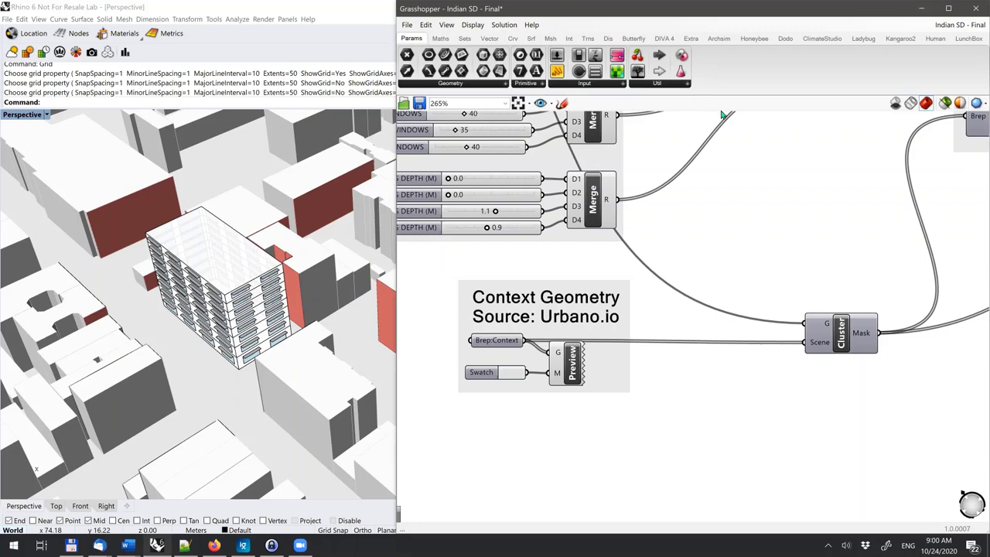
Step: Arrange the Rhino and Grasshopper windows side by side, giving Grasshopper the larger share of the screen
key(super+Left)
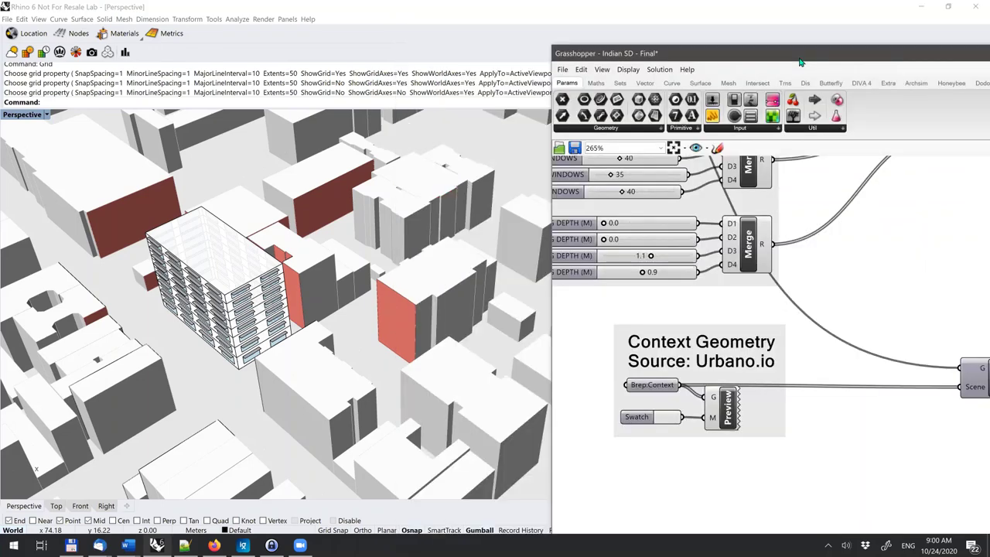
key(super+Right)
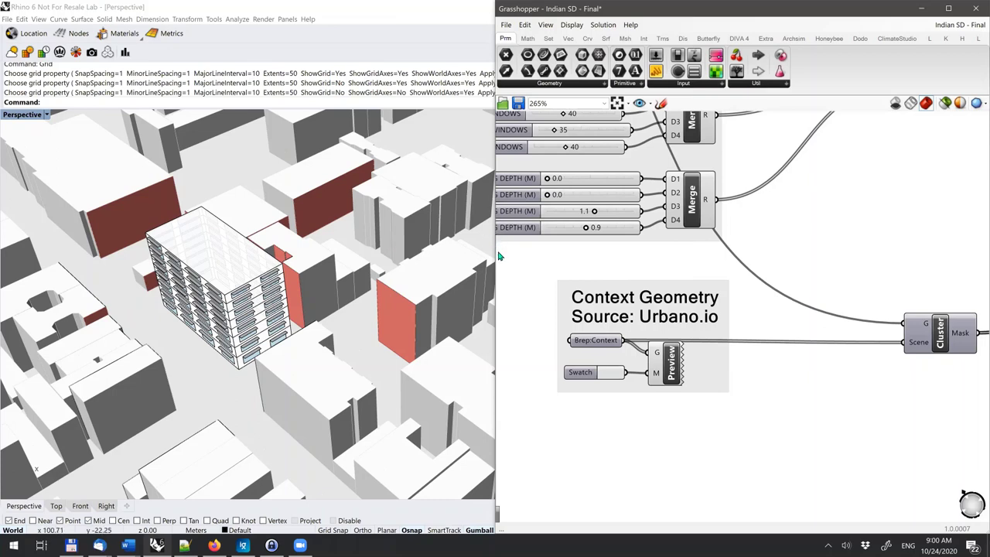
drag(493, 252, 411, 256)
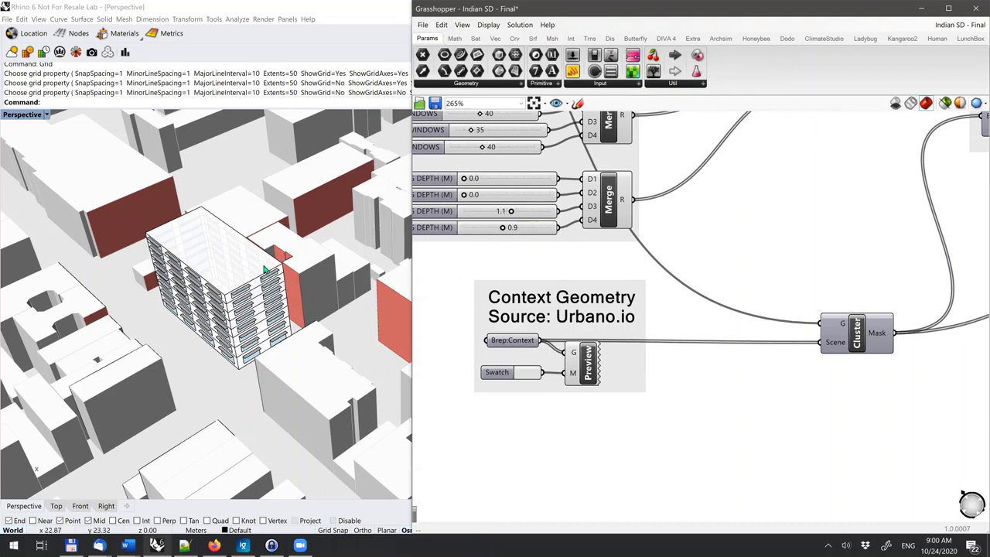
Step: Set the West Windows ratio to 60 with the building's west facade in view
shift+right_drag(120, 153, 110, 147)
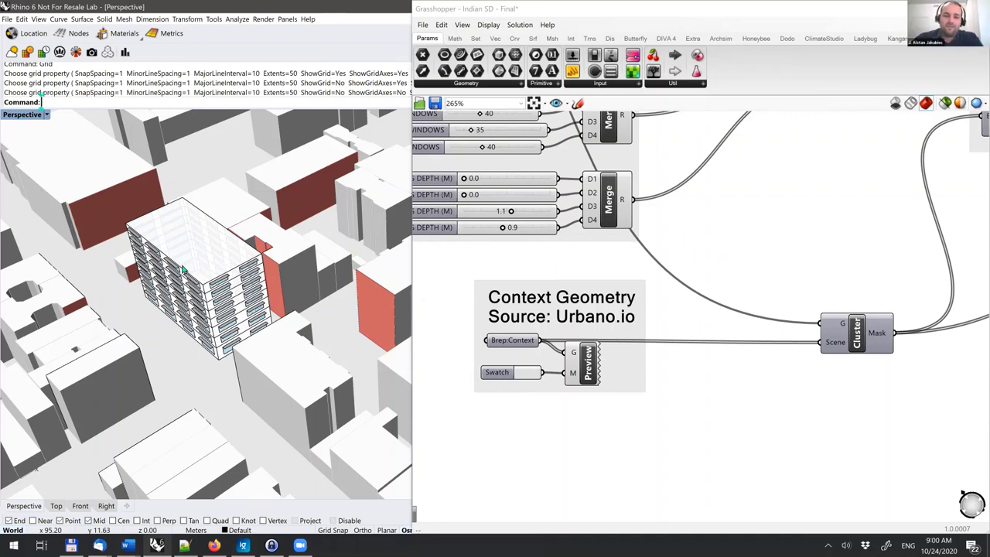
right_drag(921, 275, 979, 276)
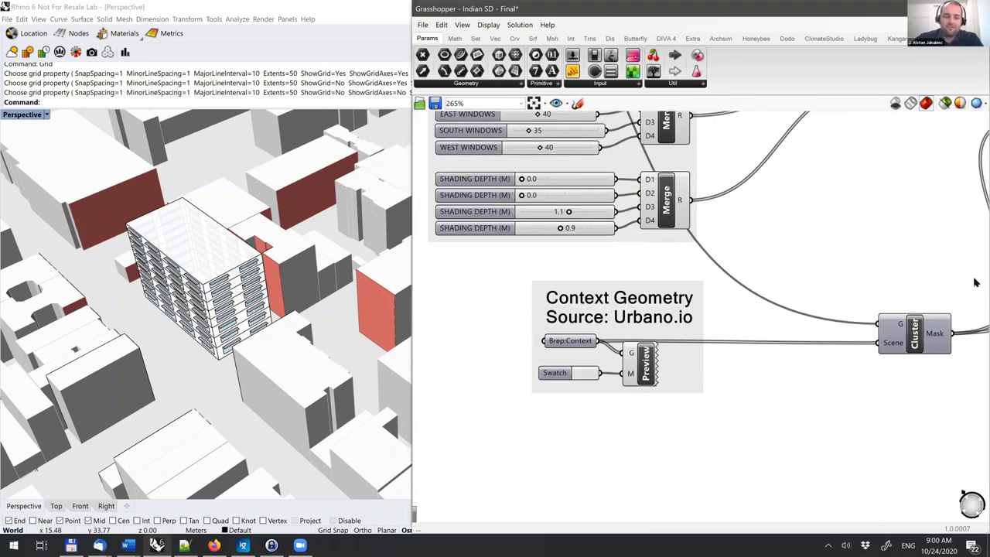
right_drag(359, 322, 343, 337)
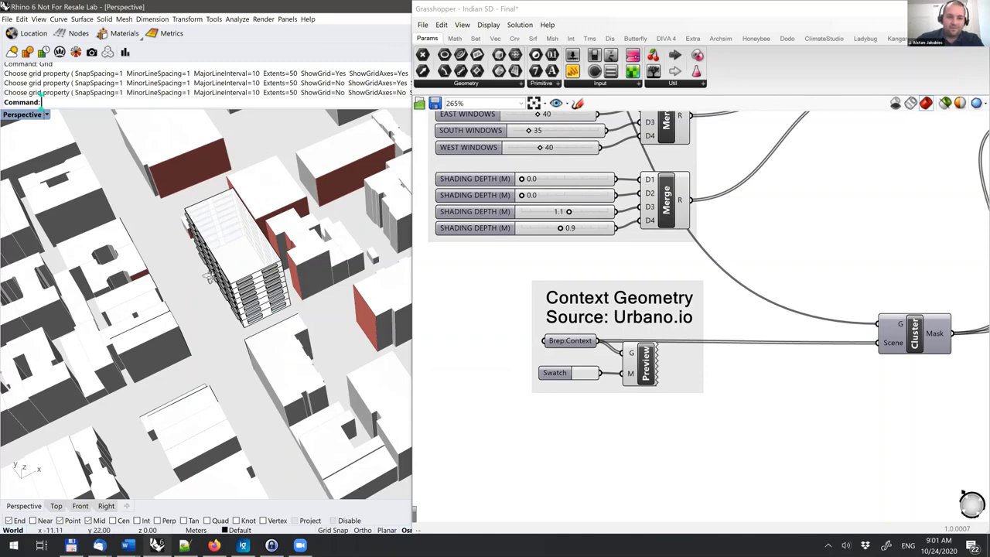
right_drag(207, 275, 220, 265)
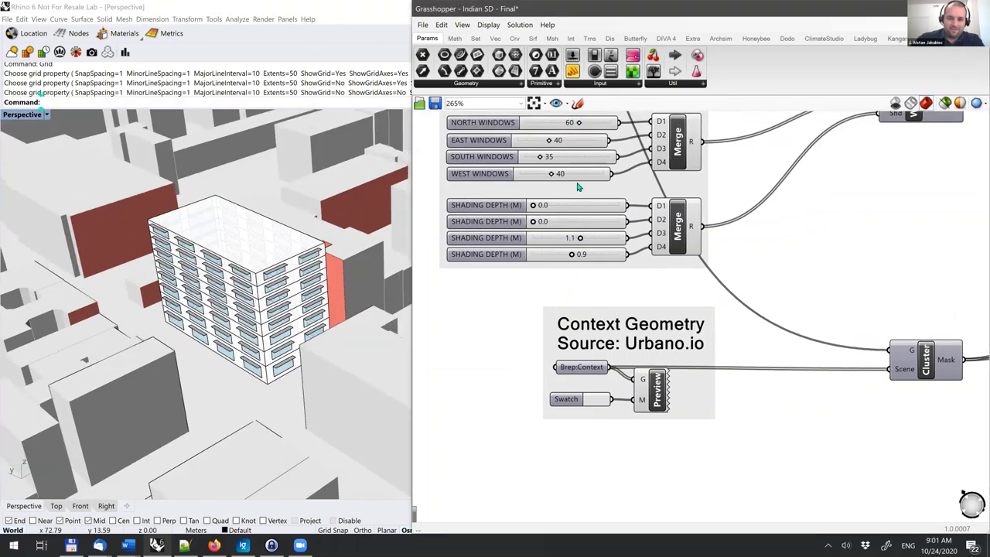
click(577, 187)
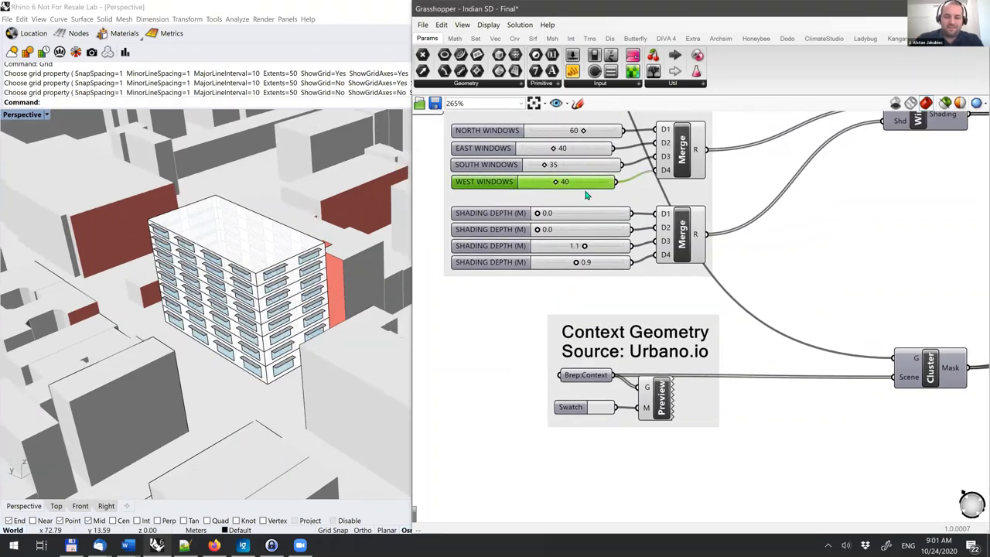
double_click(586, 188)
text(60)
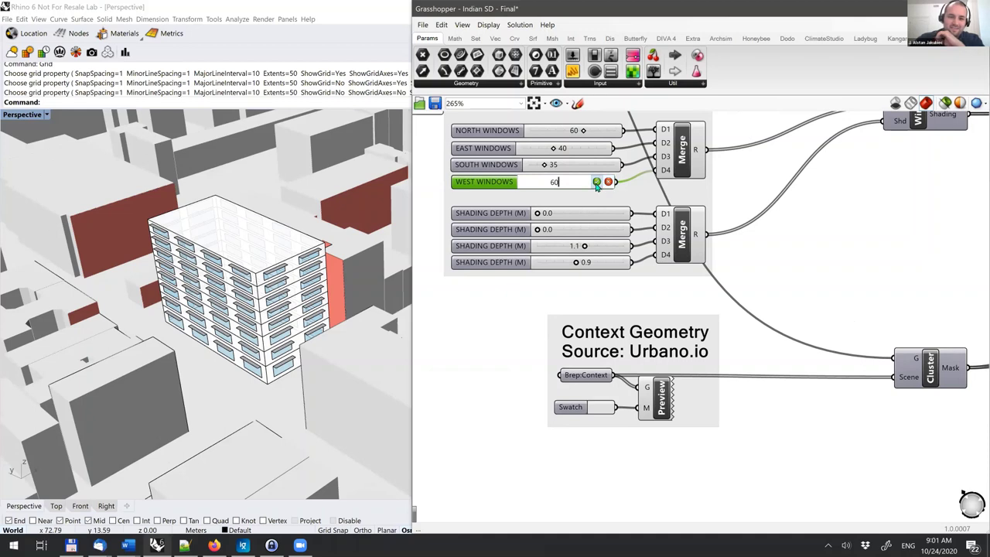
click(596, 183)
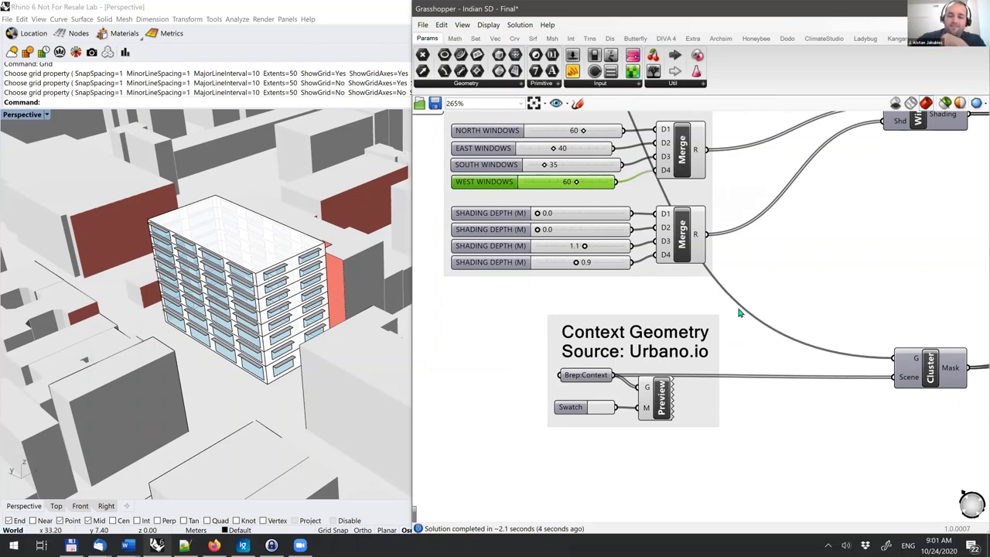
Step: Examine the construction definitions for 230 mm brick, 230 mm AAC and 200 mm RCC, shifting the brick Material component slightly upward
scroll(773, 321, down, 2)
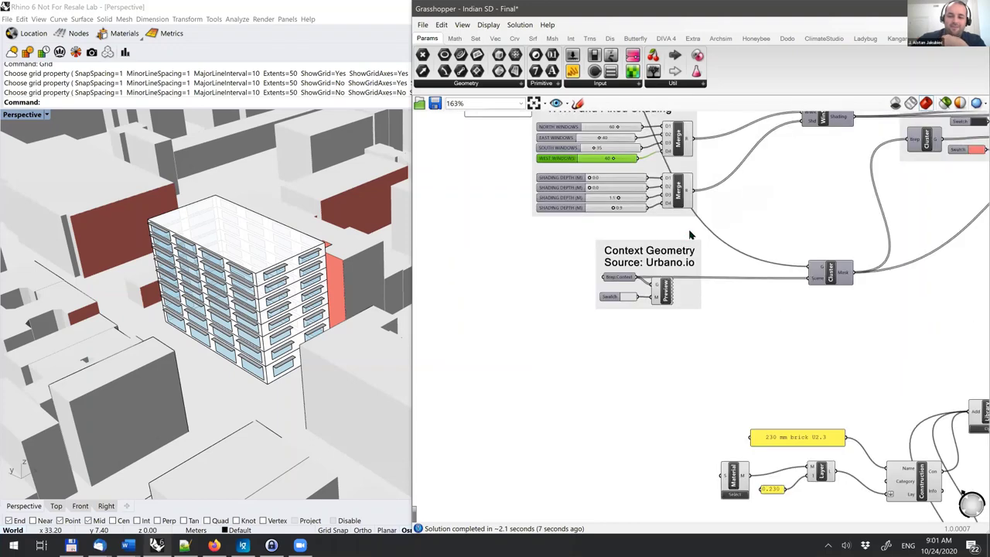
scroll(705, 358, down, 1)
right_drag(821, 489, 694, 338)
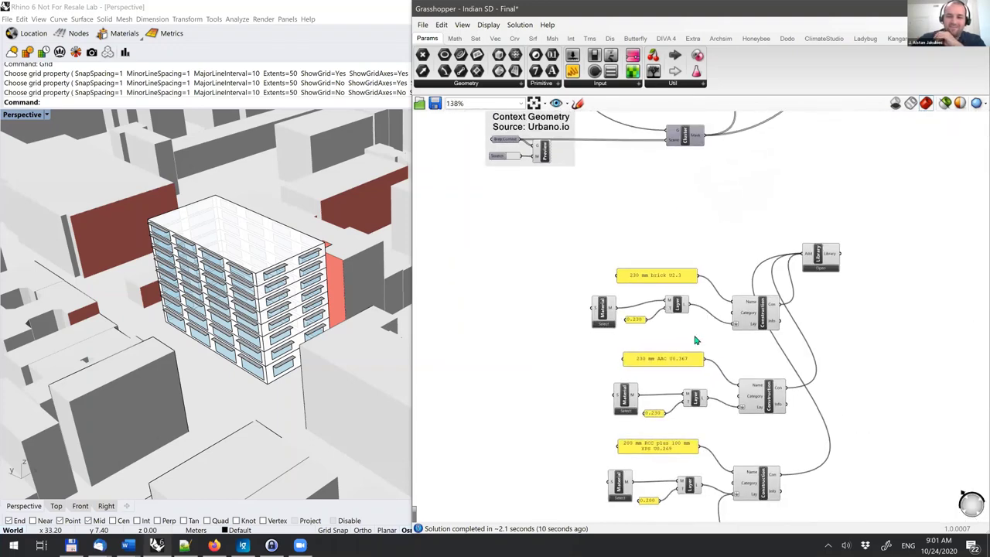
scroll(655, 297, up, 2)
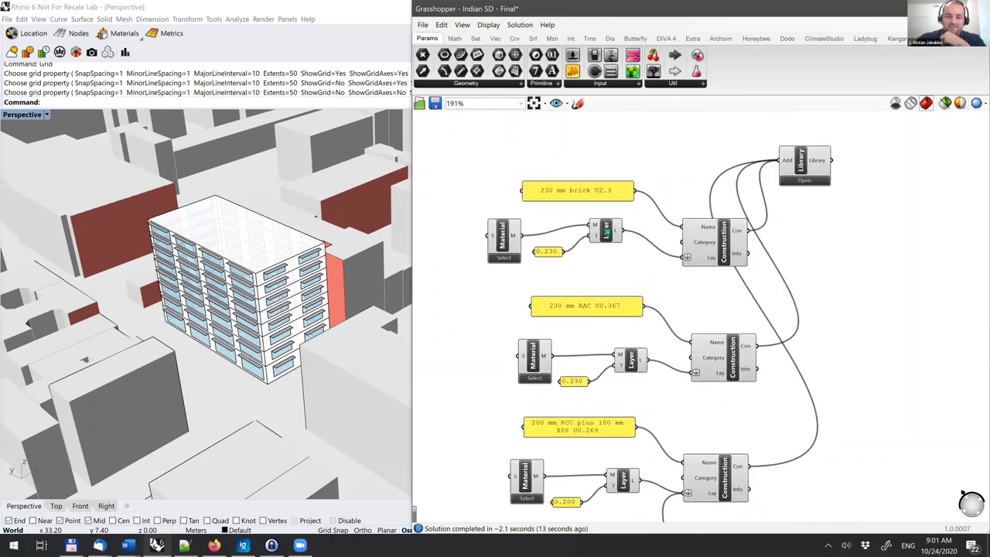
scroll(588, 209, up, 2)
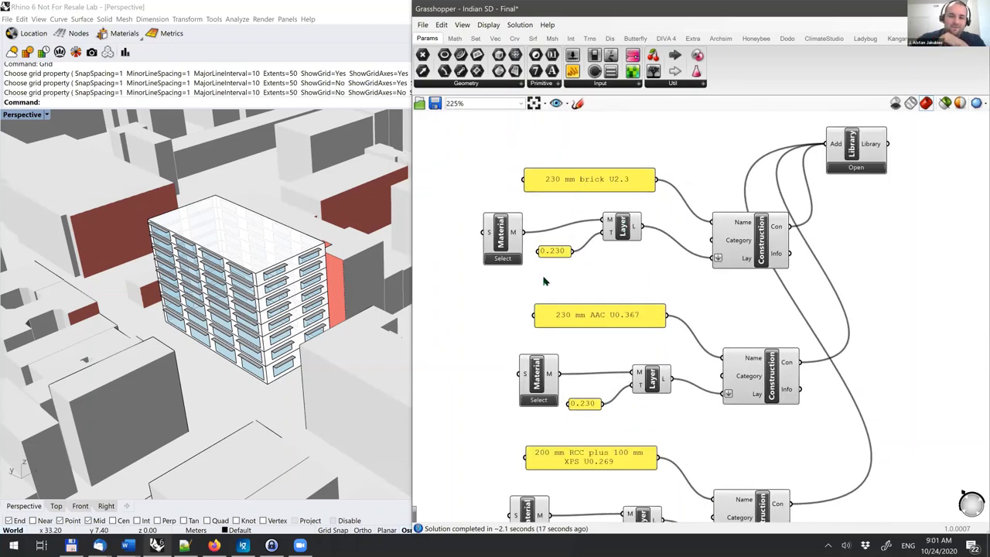
click(507, 235)
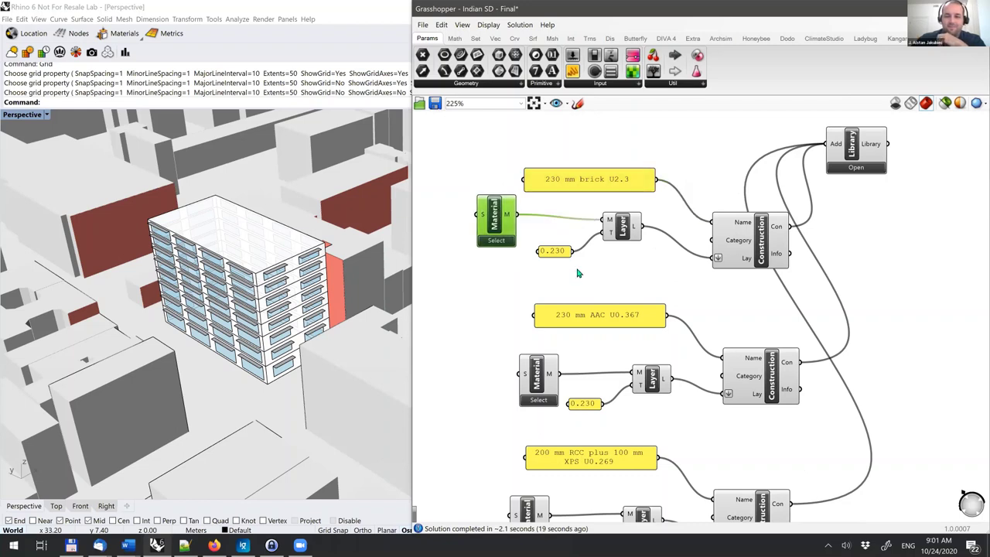
scroll(503, 274, down, 2)
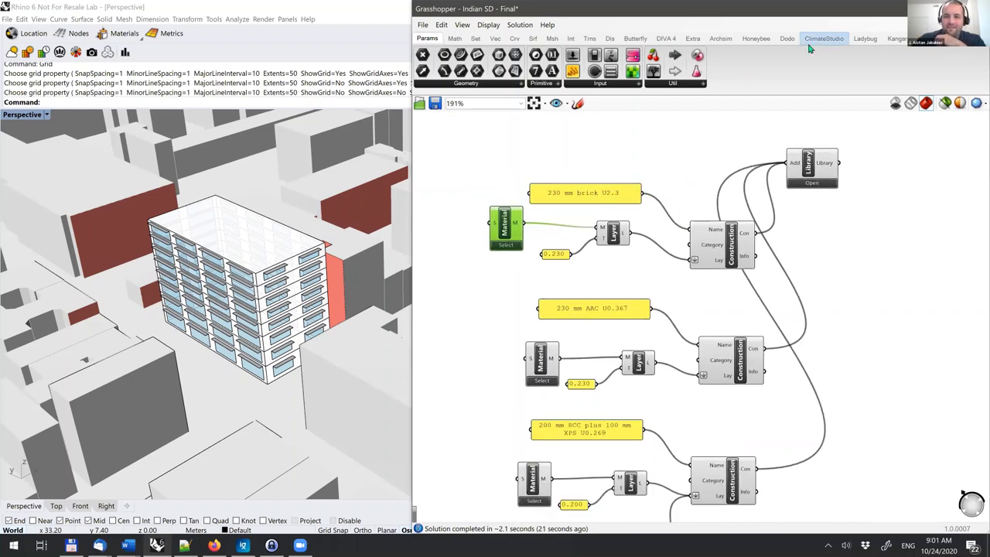
Step: Move the whole 230 mm brick U2.3 construction chain below the other construction definitions on the canvas
click(568, 221)
drag(761, 269, 447, 174)
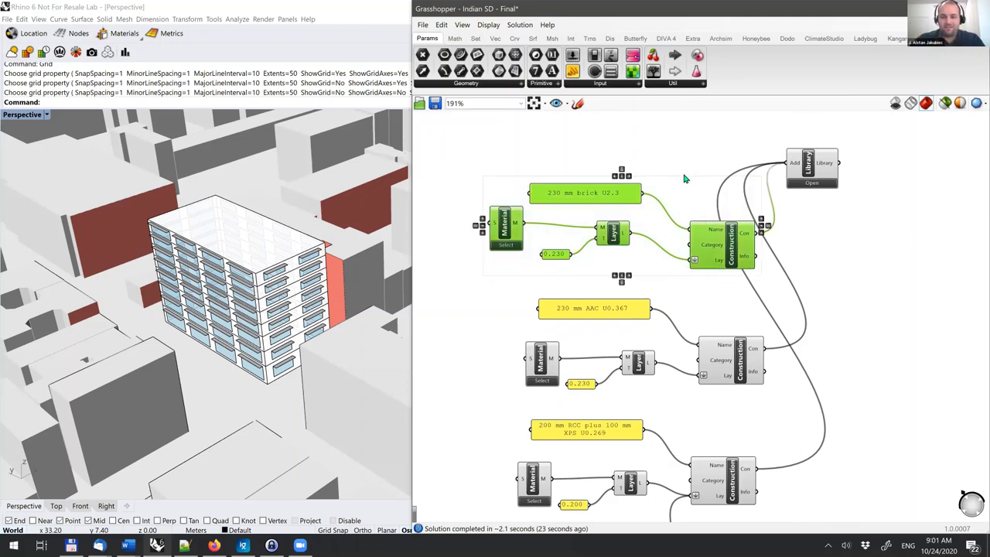
scroll(683, 174, down, 3)
drag(684, 260, 697, 435)
scroll(576, 426, up, 5)
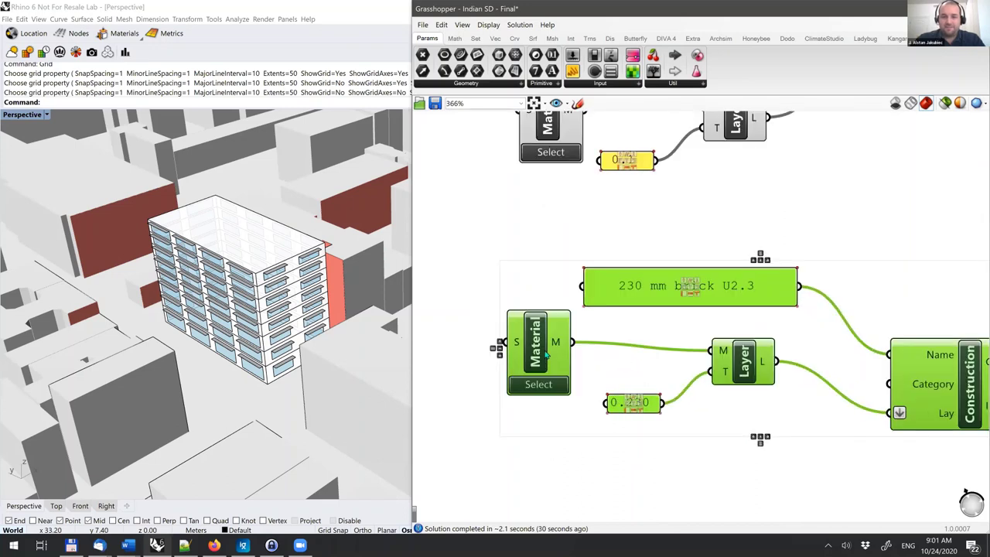
click(645, 217)
Step: Review the ClimateStudio Construction and Library component lists, including Layer, Opaque Material and Get Material
click(823, 38)
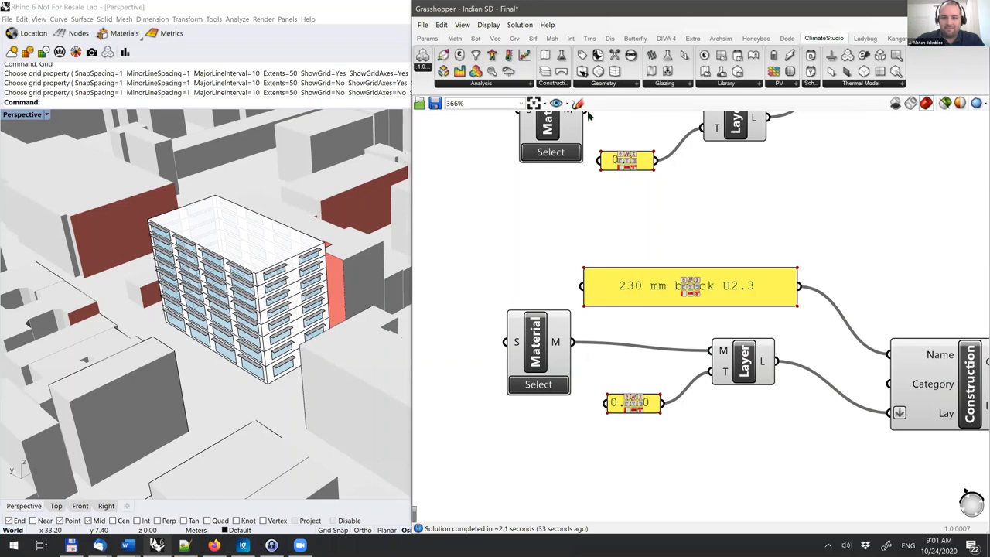
click(552, 82)
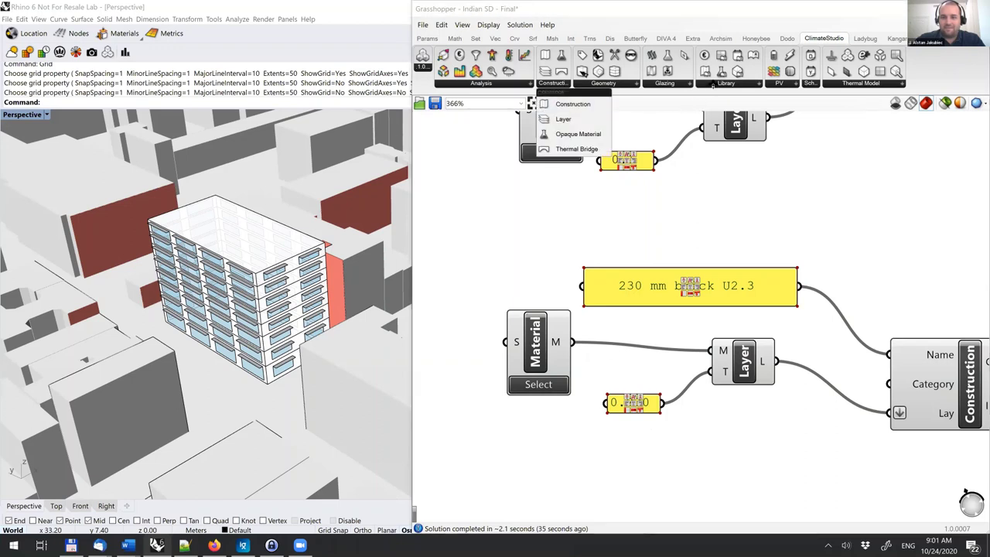
click(720, 83)
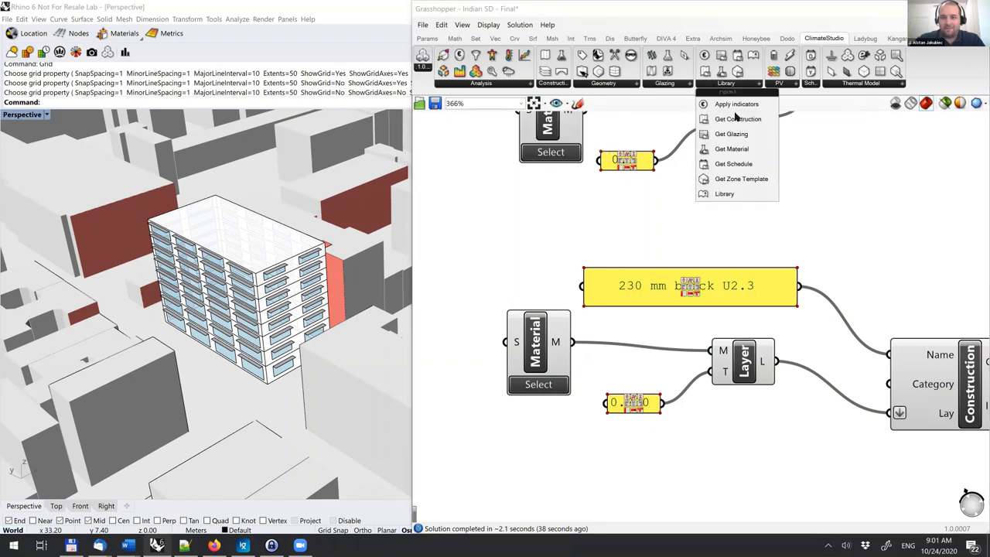
click(751, 154)
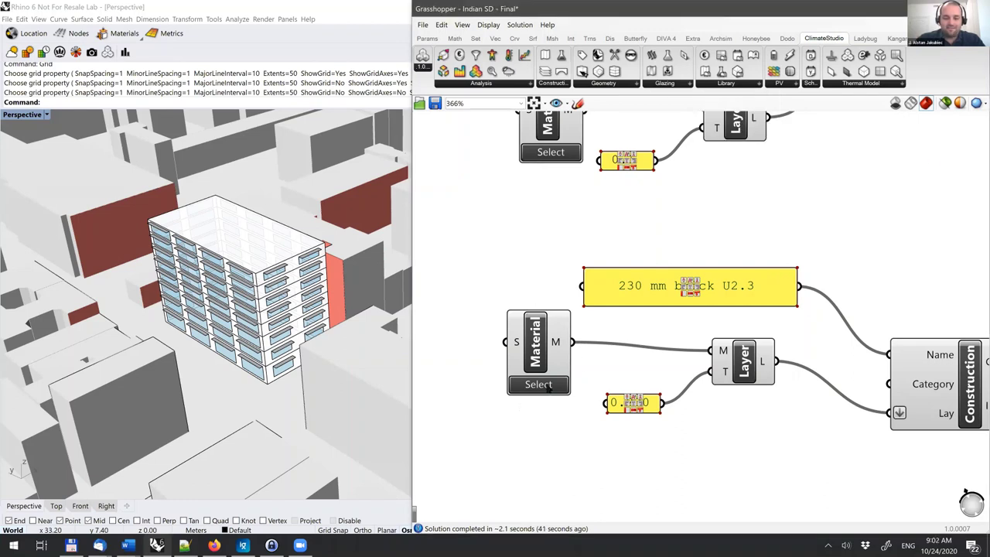
Step: Examine the material library opened from the 230 mm brick Material component, including its concrete, timber and board entries
click(546, 385)
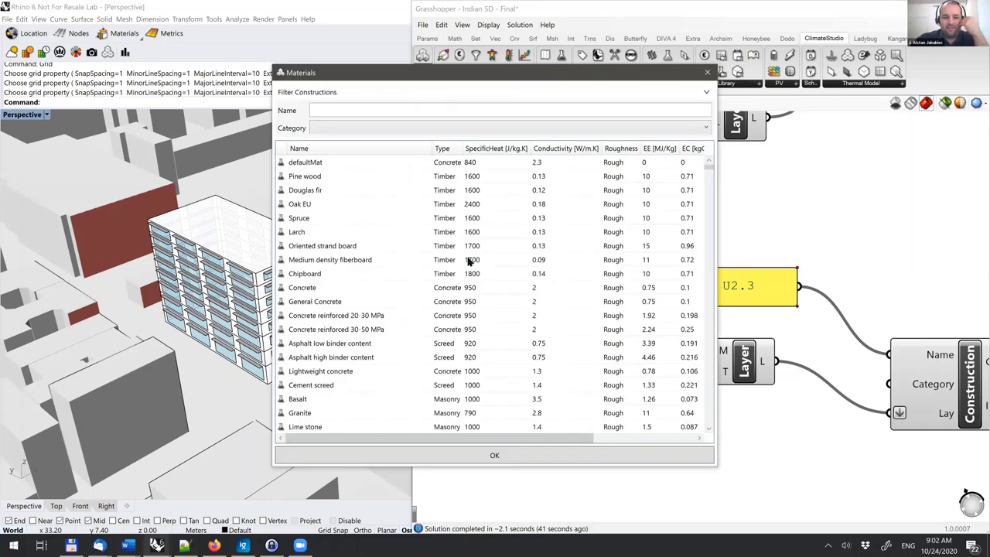
scroll(443, 240, down, 10)
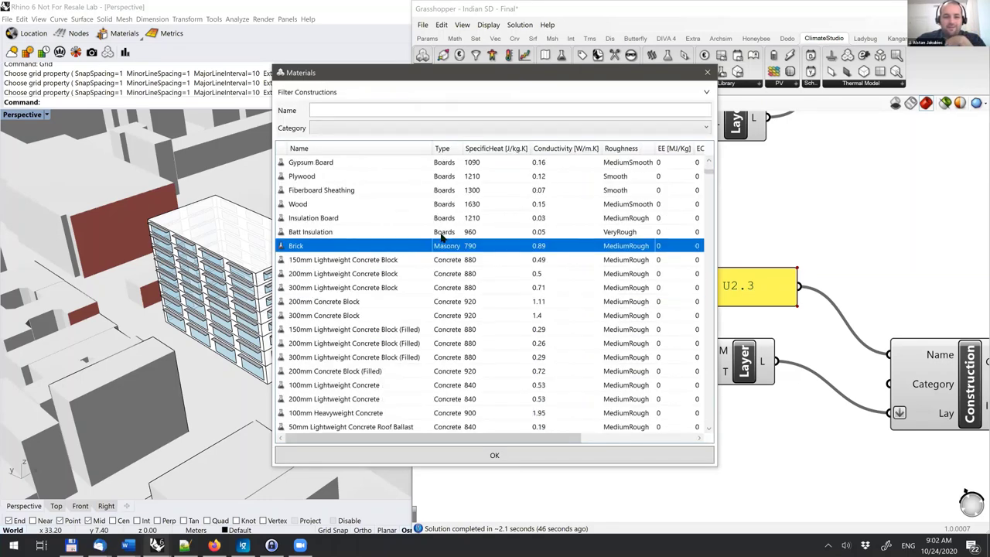
scroll(442, 239, down, 1)
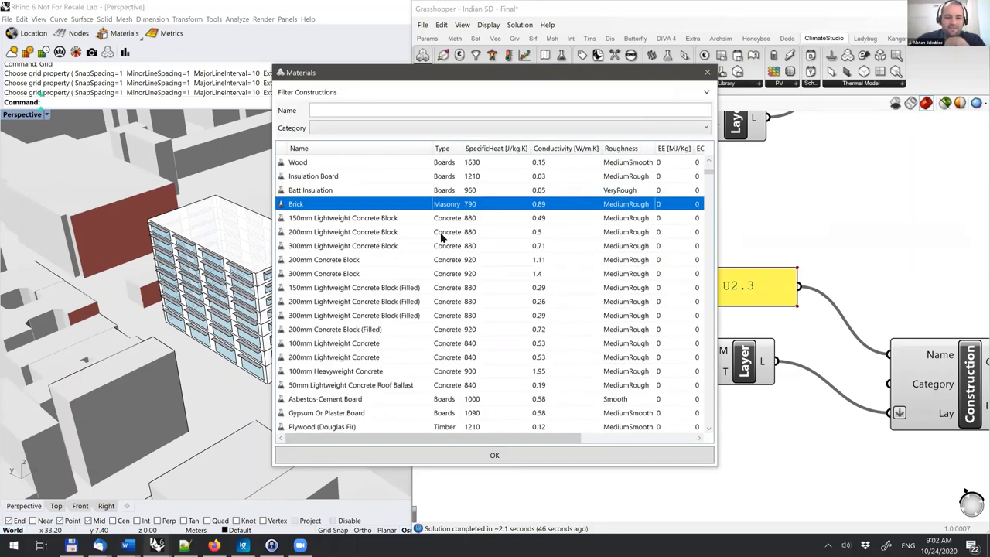
scroll(442, 238, down, 15)
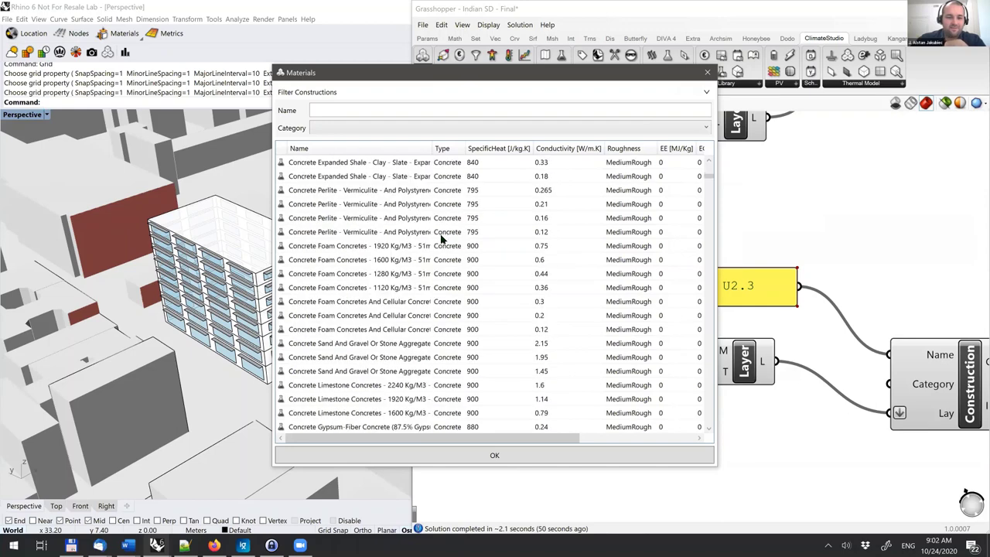
scroll(489, 304, down, 10)
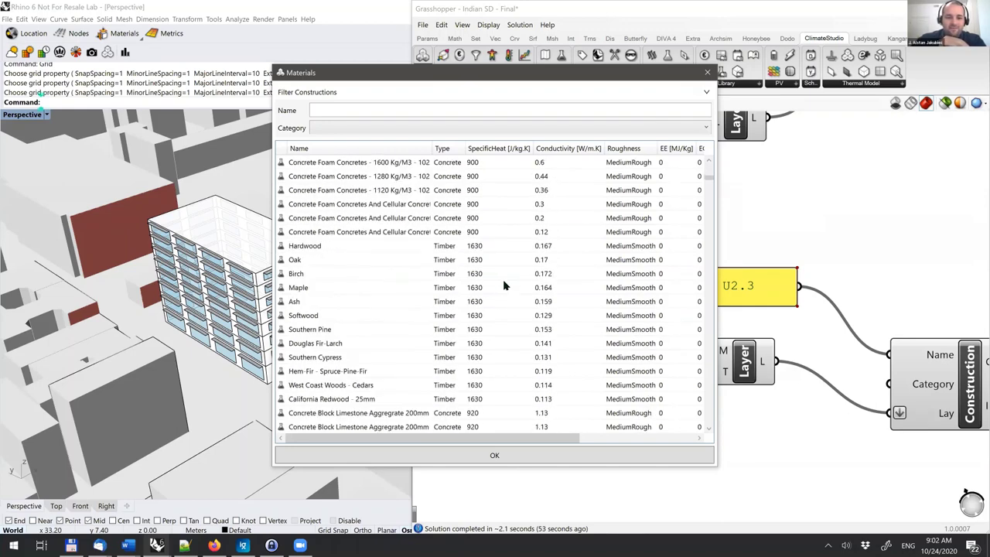
scroll(504, 283, down, 3)
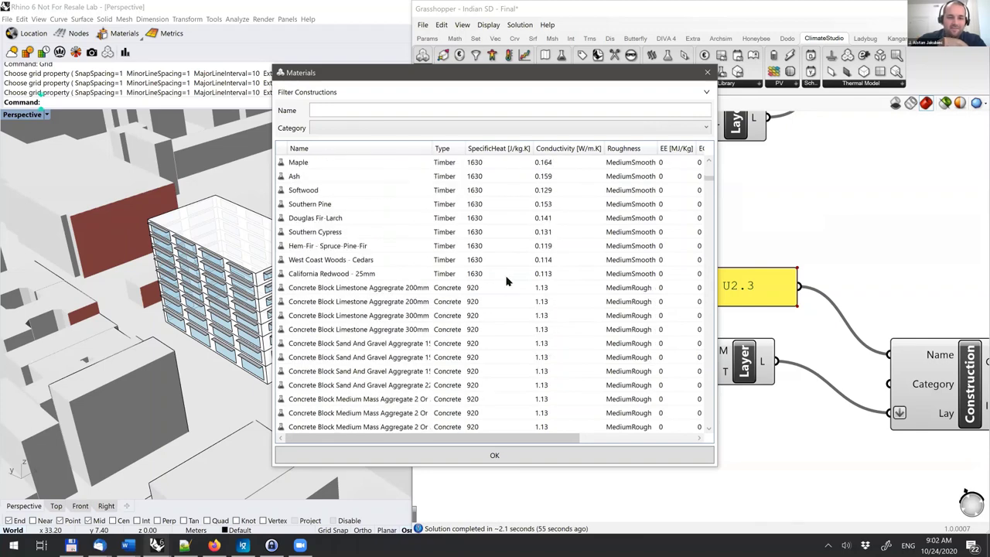
scroll(506, 281, up, 5)
scroll(494, 278, up, 4)
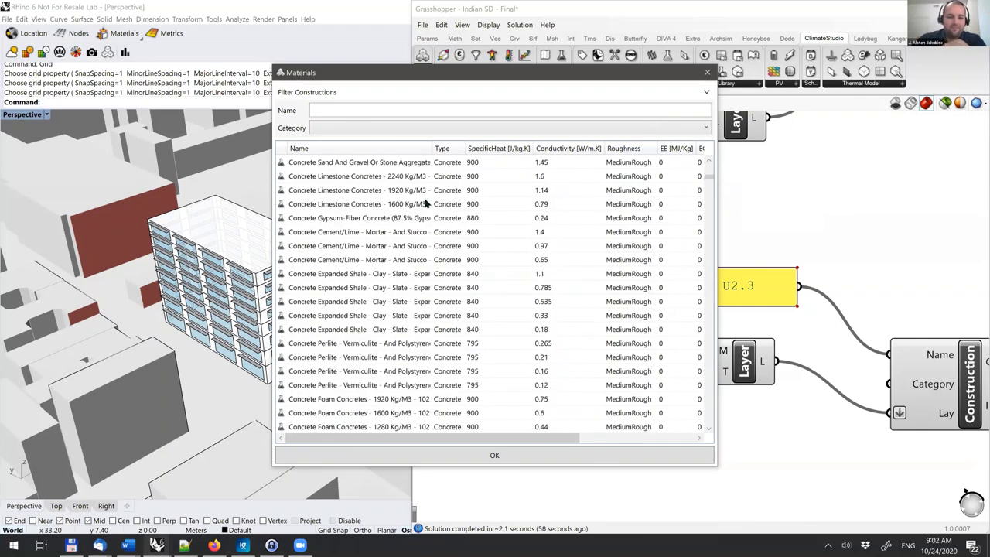
Step: Filter the material library by the name Concrete and assign Concrete reinforced 20-30 MPa to the 230 mm brick chain's Material component
click(385, 110)
text(Co)
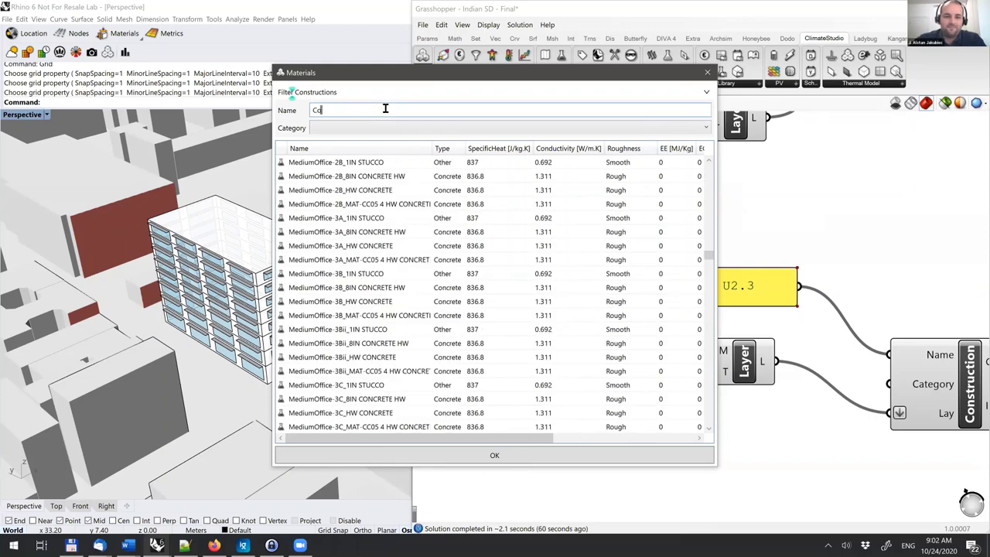
text(ncrete)
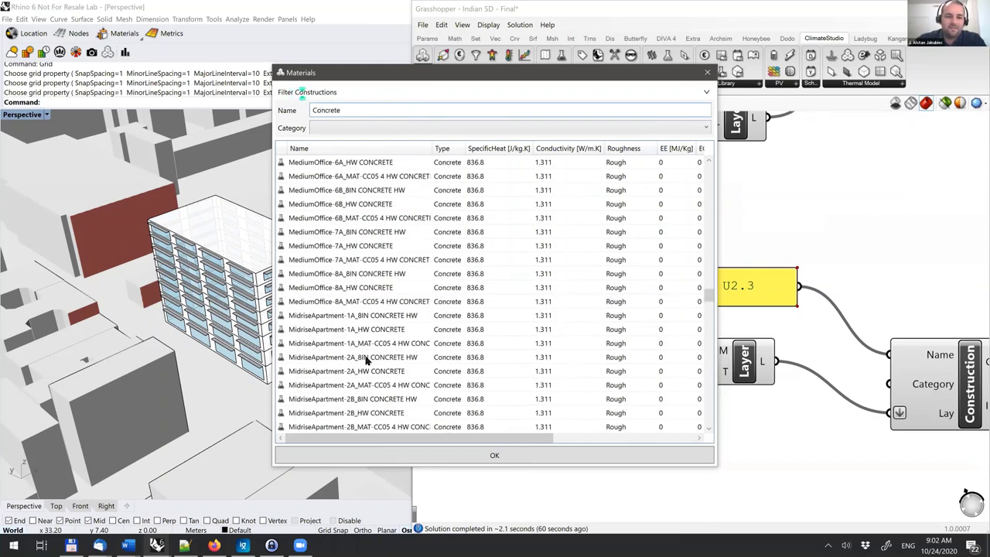
scroll(362, 331, down, 4)
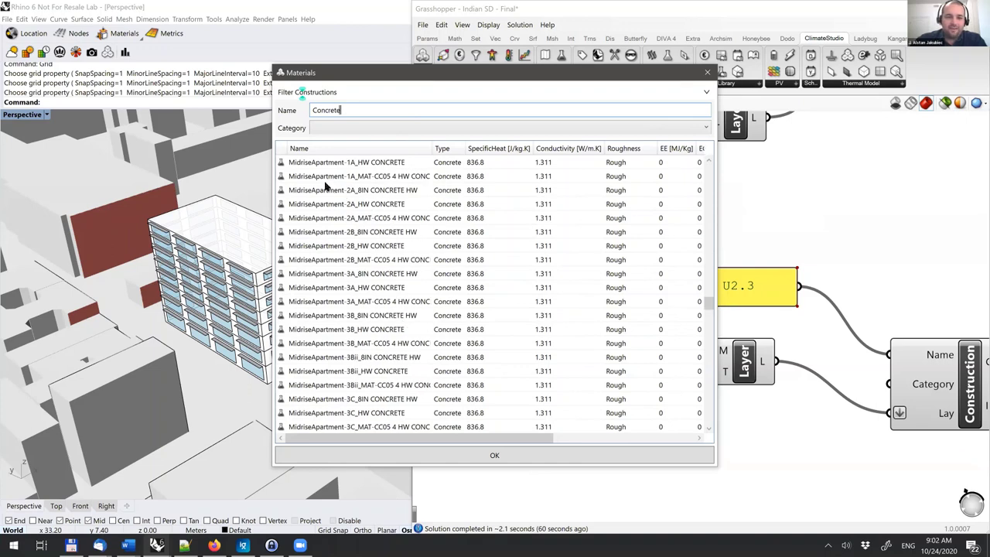
scroll(340, 198, up, 10)
click(342, 178)
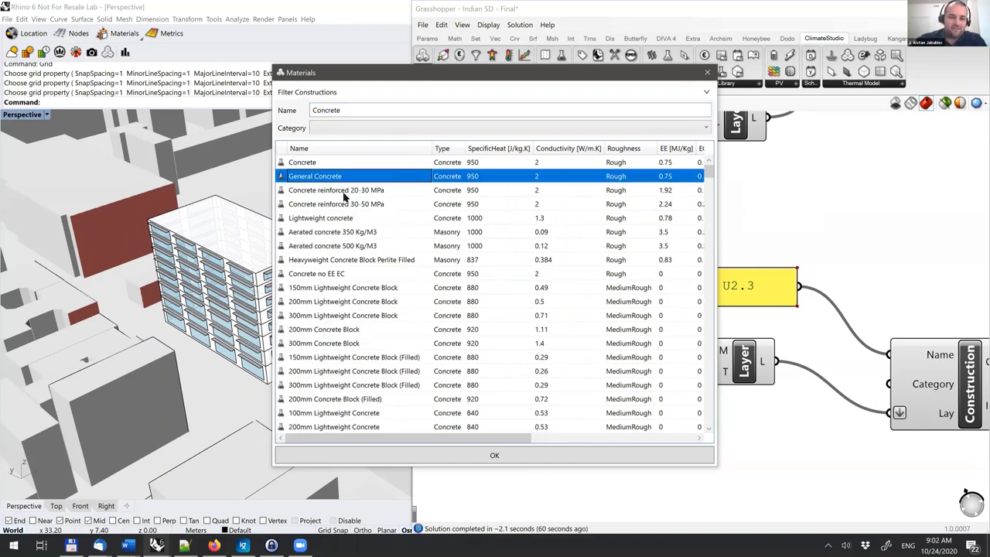
key(Down)
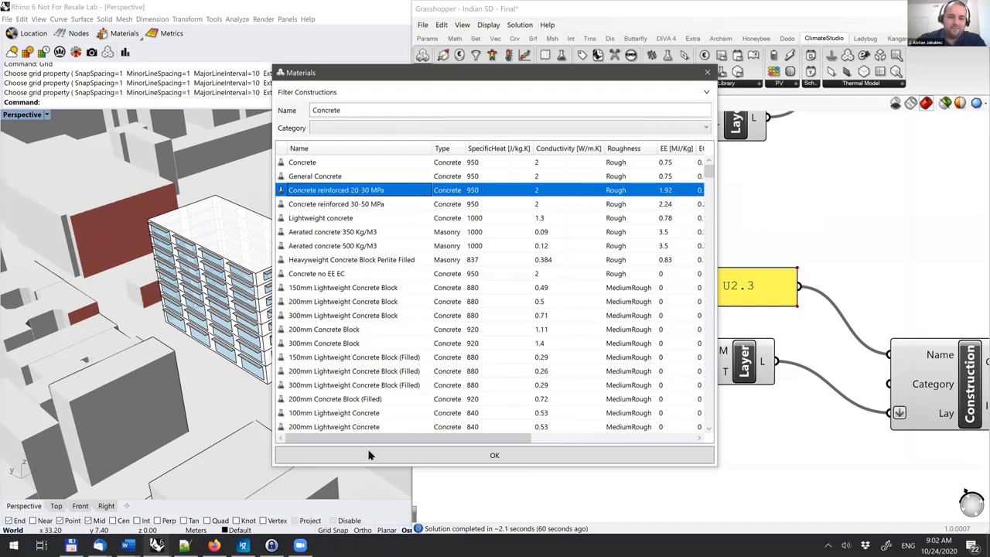
click(374, 460)
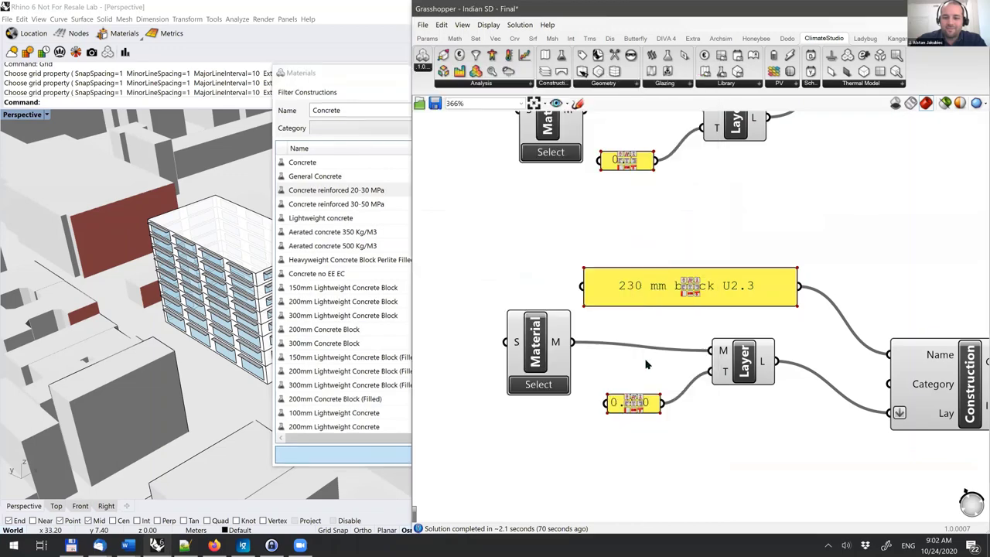
Step: Set the 230 mm brick layer's thickness to 0.15 and rename the construction to FloorSlab_ followed by the author's first name
click(744, 368)
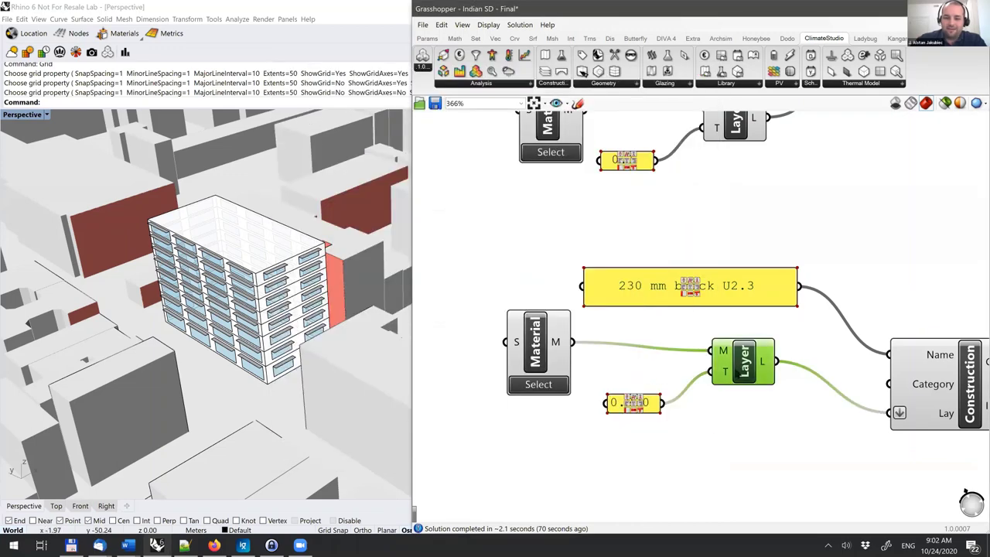
click(718, 442)
scroll(718, 442, up, 2)
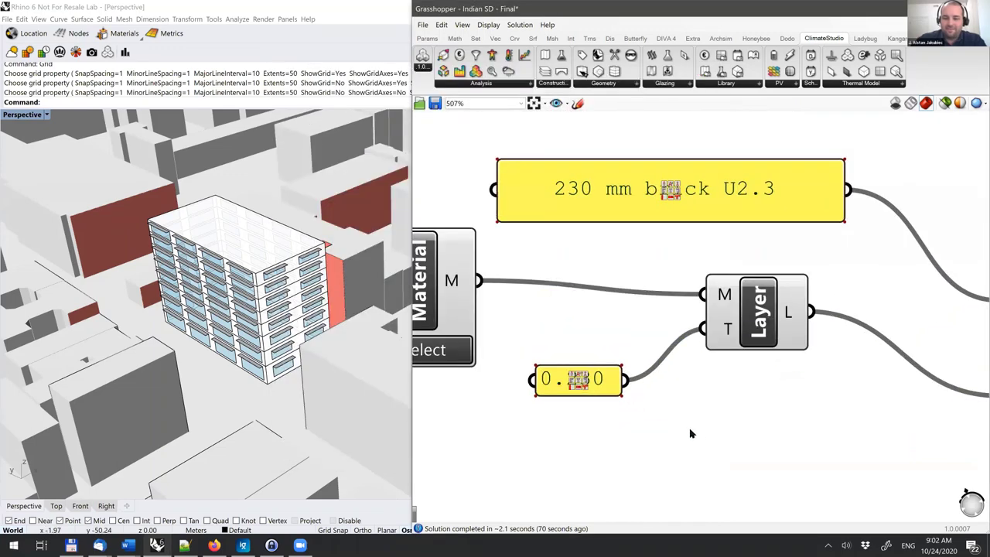
scroll(689, 426, down, 4)
click(646, 414)
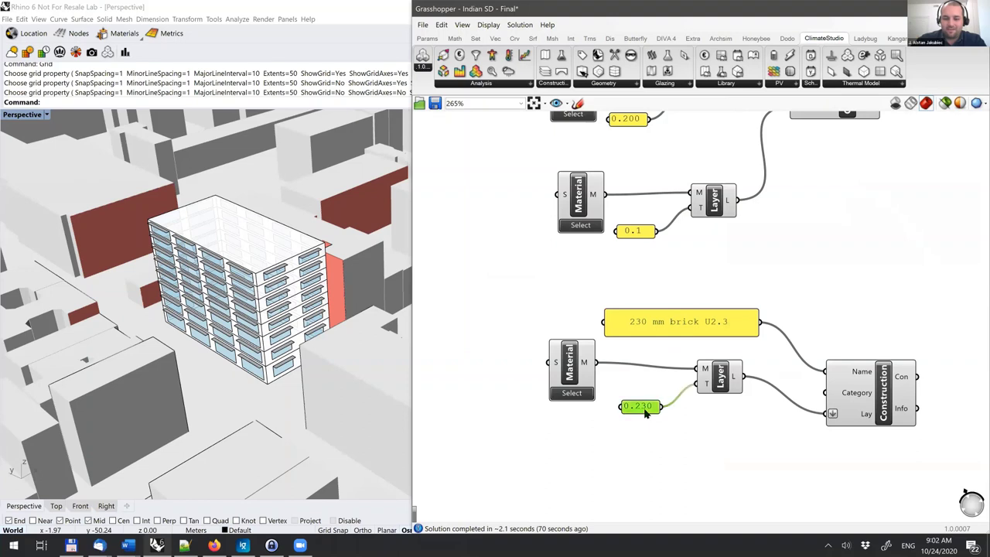
double_click(643, 408)
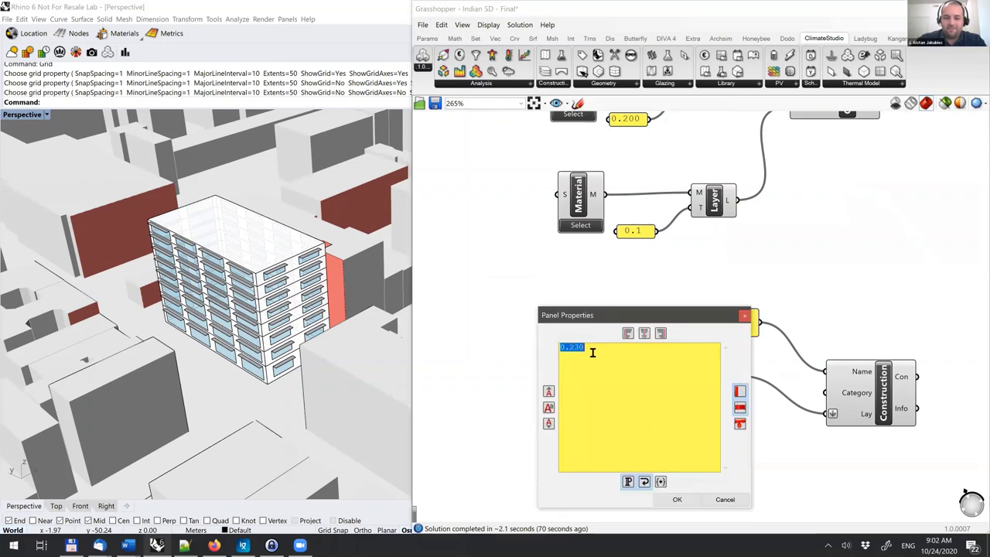
text(0.15)
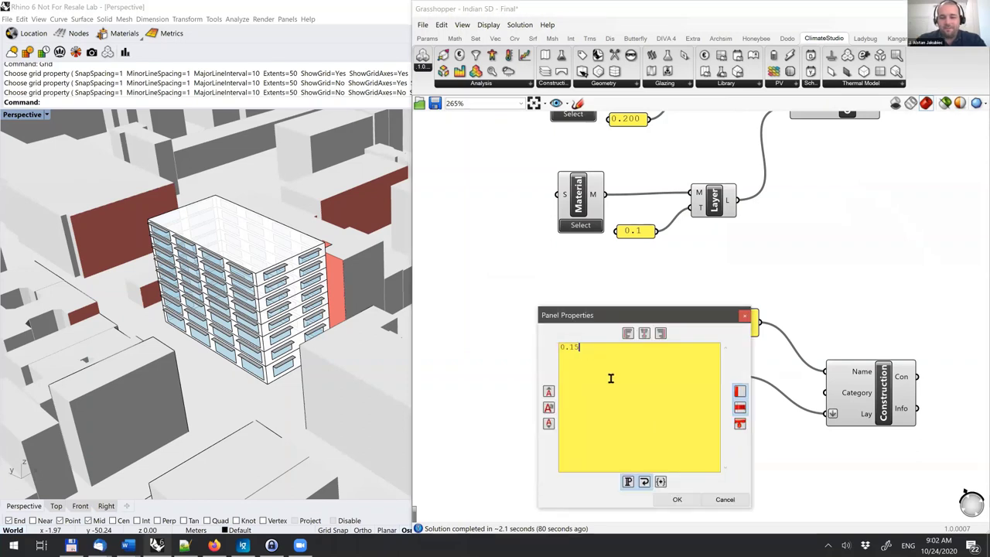
click(673, 500)
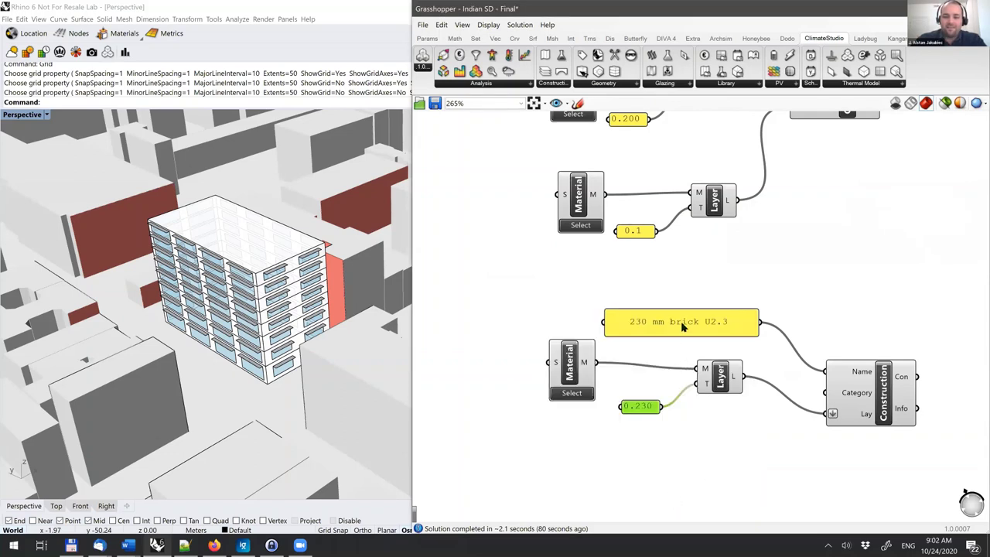
key(ctrl+z)
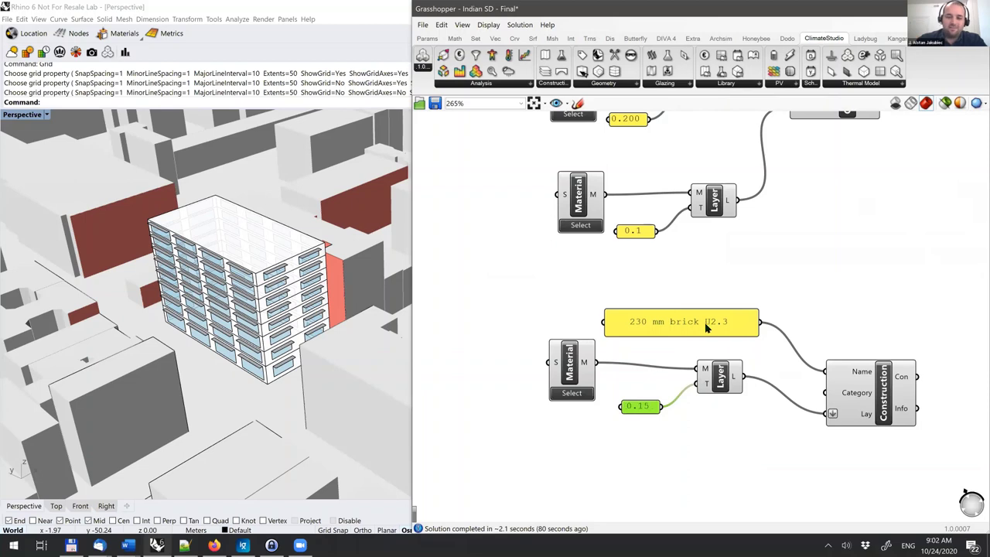
double_click(723, 334)
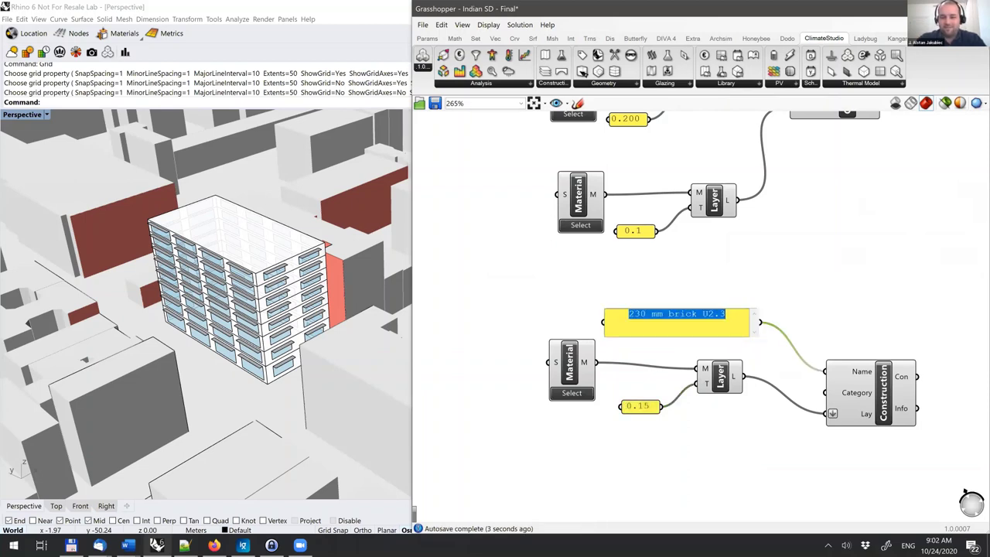
text(FloorSlab_Alstan)
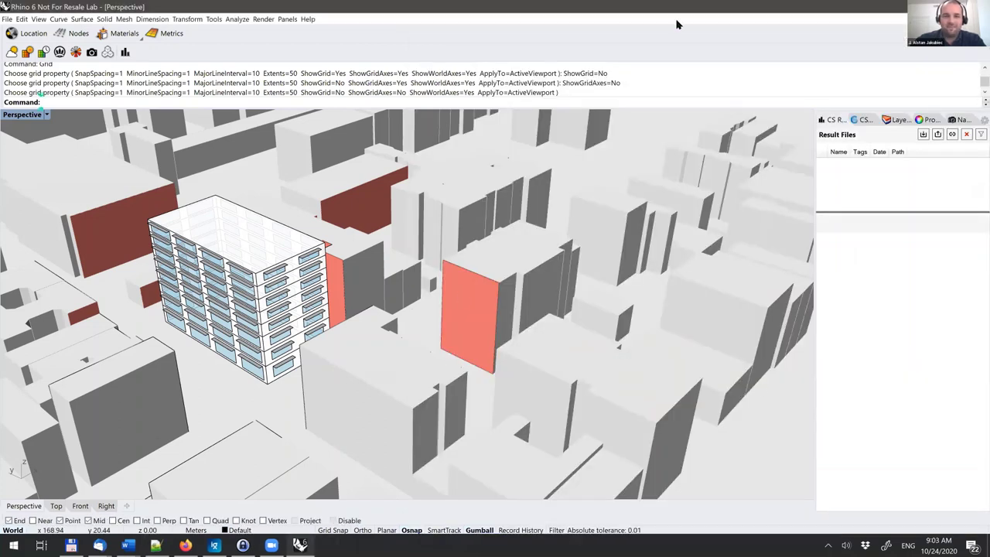
Step: Bring the Grasshopper definition back into view and tile its window beside the Rhino viewport
text(Grasshopper)
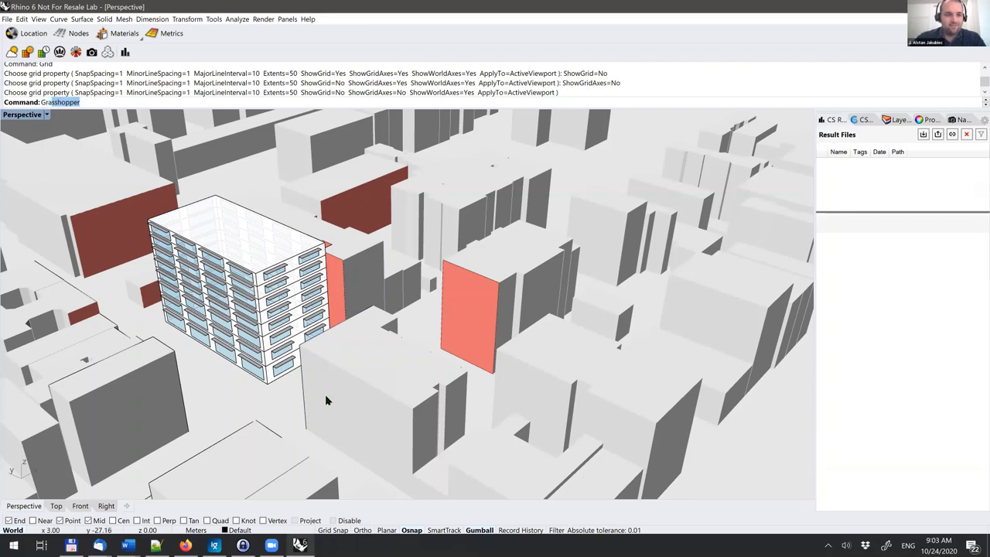
key(Return)
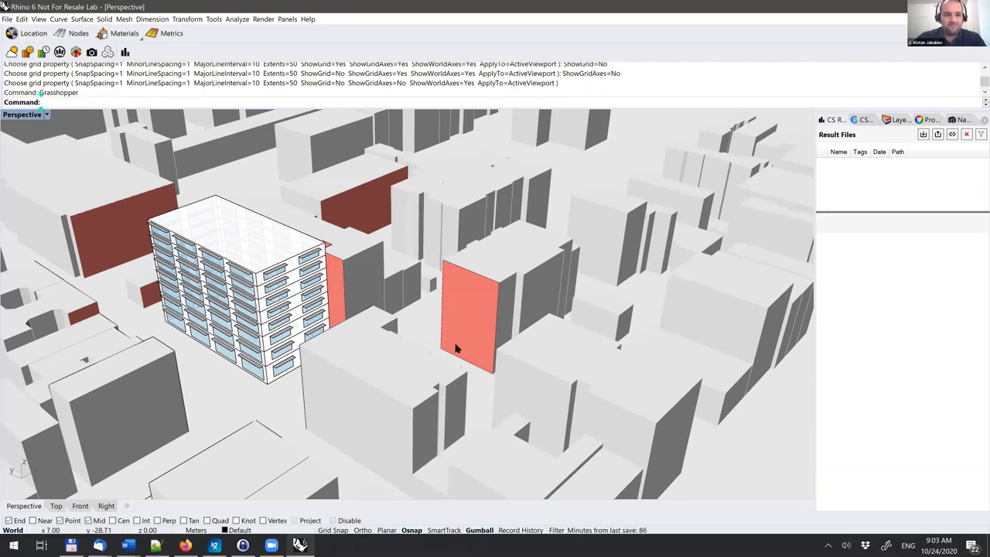
text(Grasshopper)
key(Return)
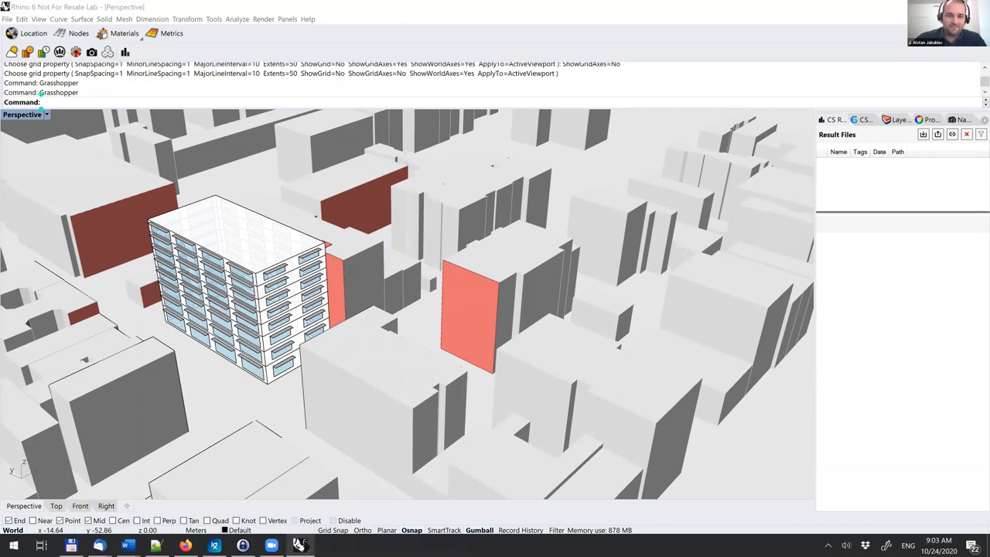
click(243, 546)
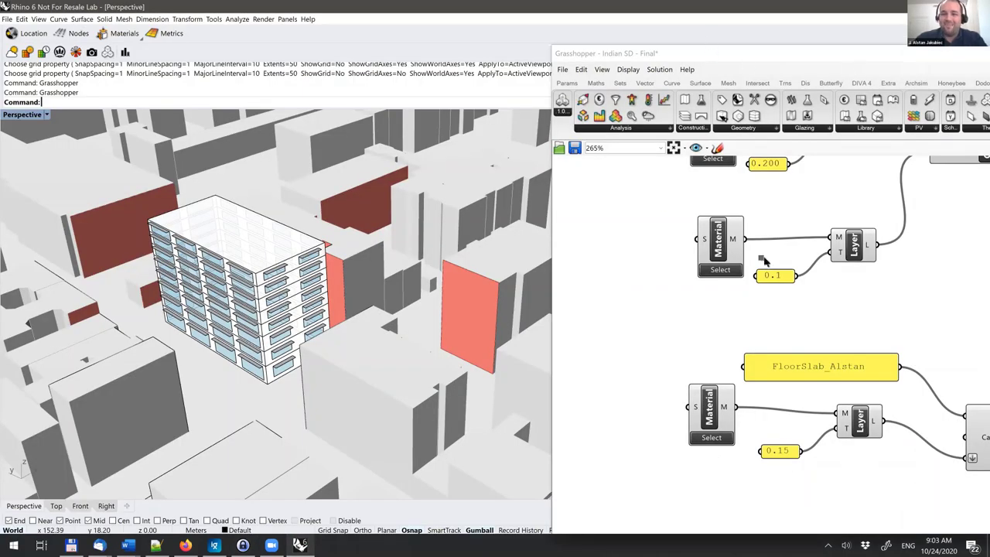
key(super+Right)
drag(761, 257, 868, 298)
drag(826, 269, 825, 270)
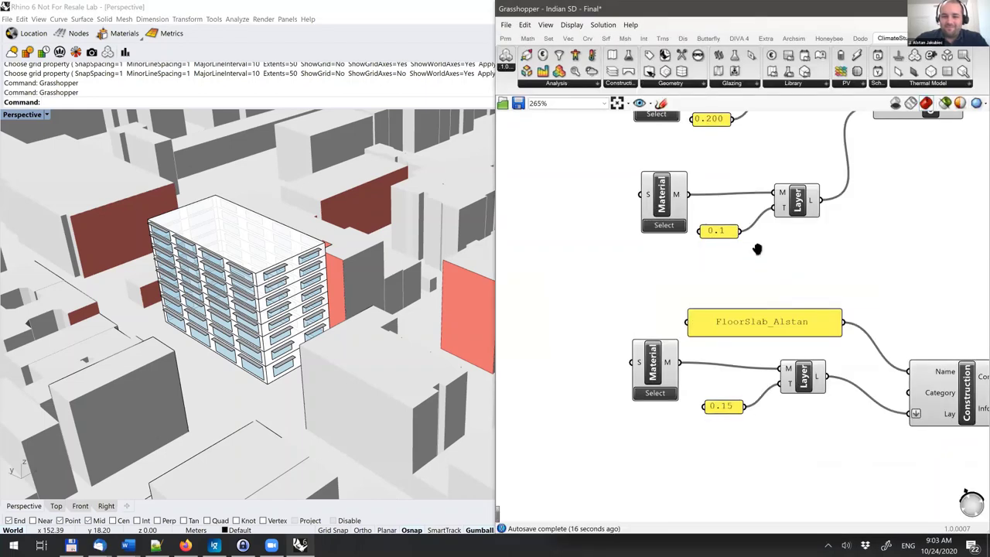
Step: Check the floor slab construction's Info output for its U-value, heat capacity and embodied energy
right_drag(760, 345, 690, 270)
scroll(691, 270, down, 1)
drag(654, 310, 783, 404)
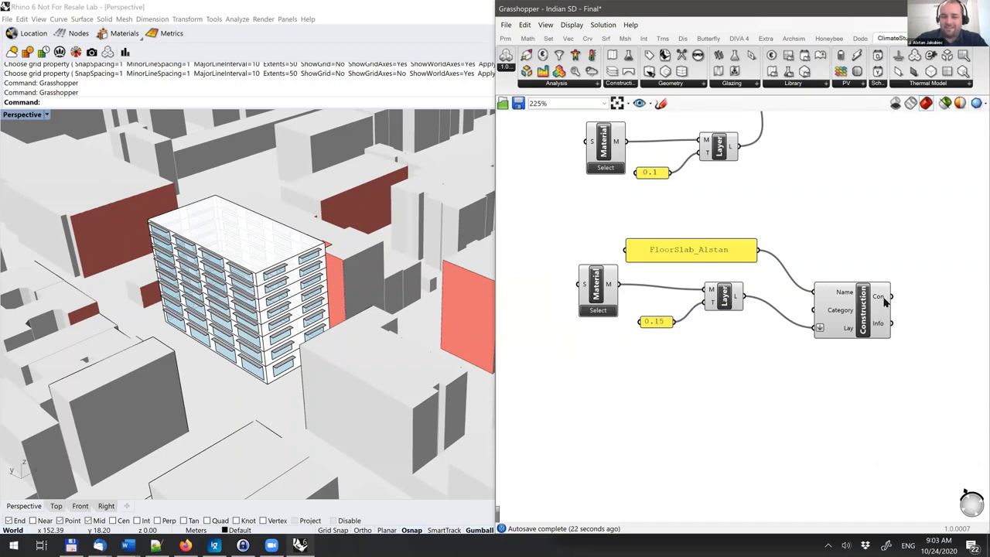
mouse_move(886, 302)
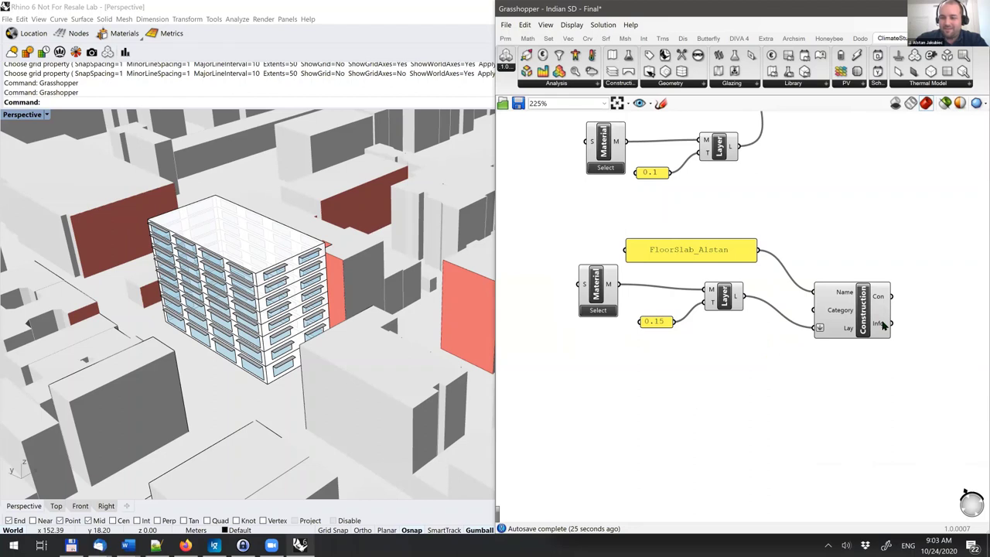
mouse_move(884, 325)
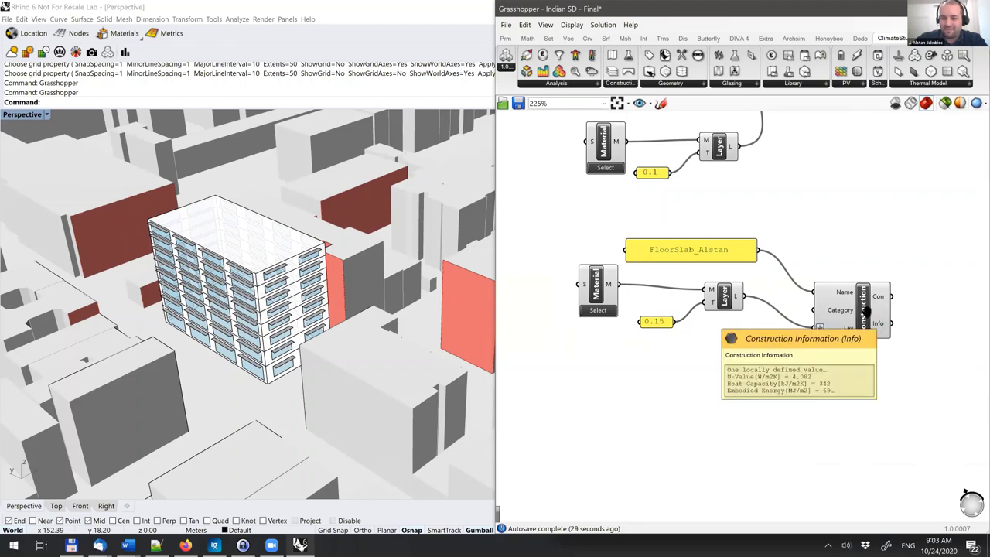
scroll(822, 313, up, 2)
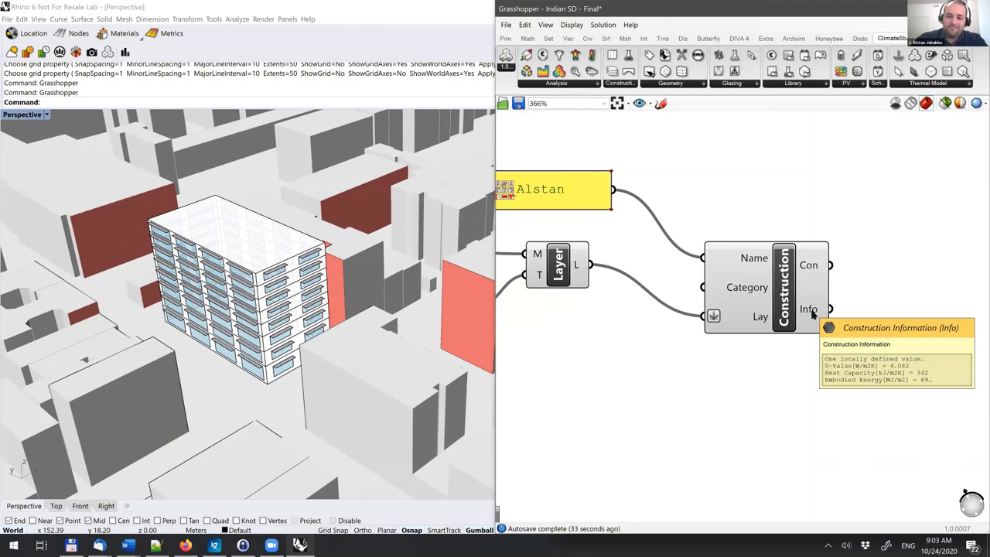
mouse_move(812, 313)
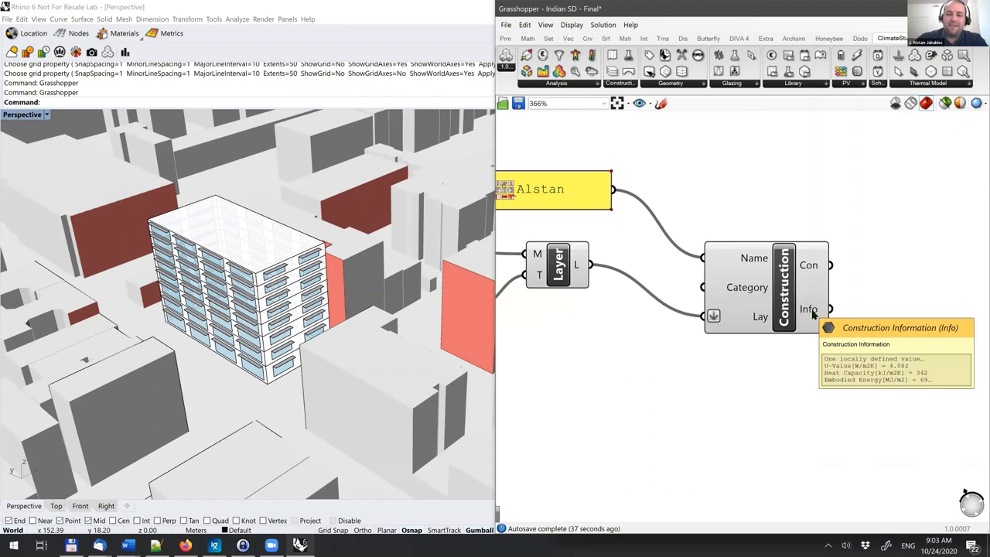
scroll(659, 362, down, 3)
scroll(695, 183, up, 1)
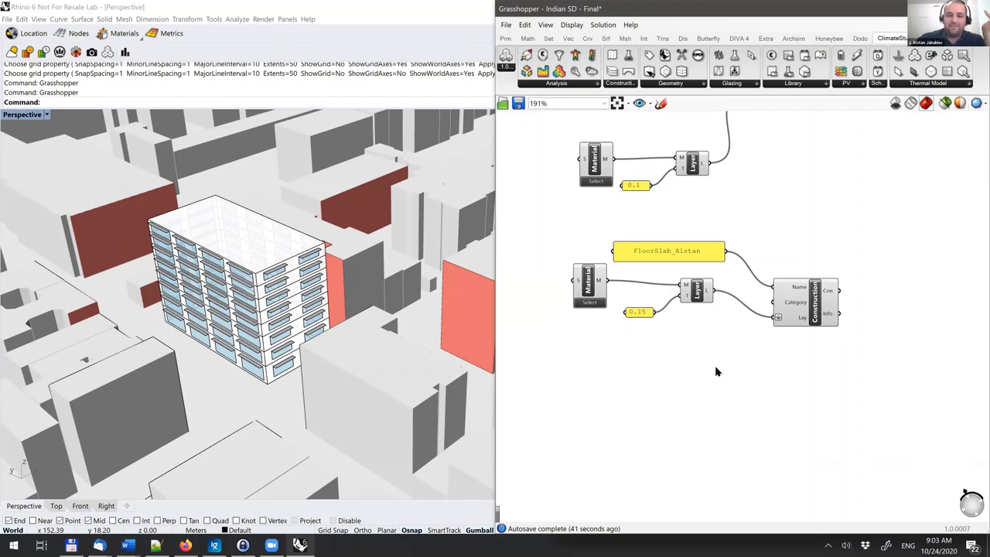
Step: Duplicate the floor slab's Material, 0.15 thickness panel and Layer components as a second layer set
drag(554, 288, 595, 296)
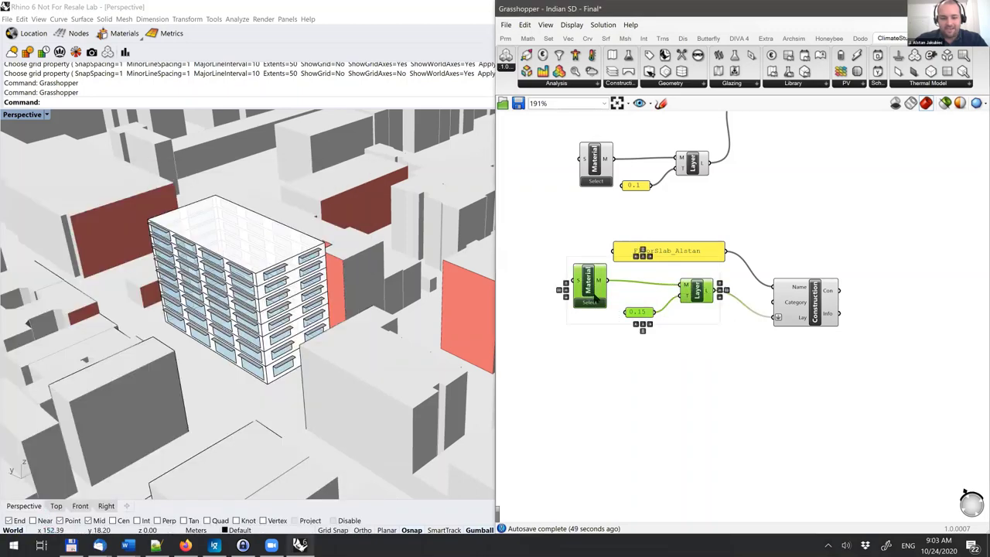
key(ctrl+c)
key(ctrl+v)
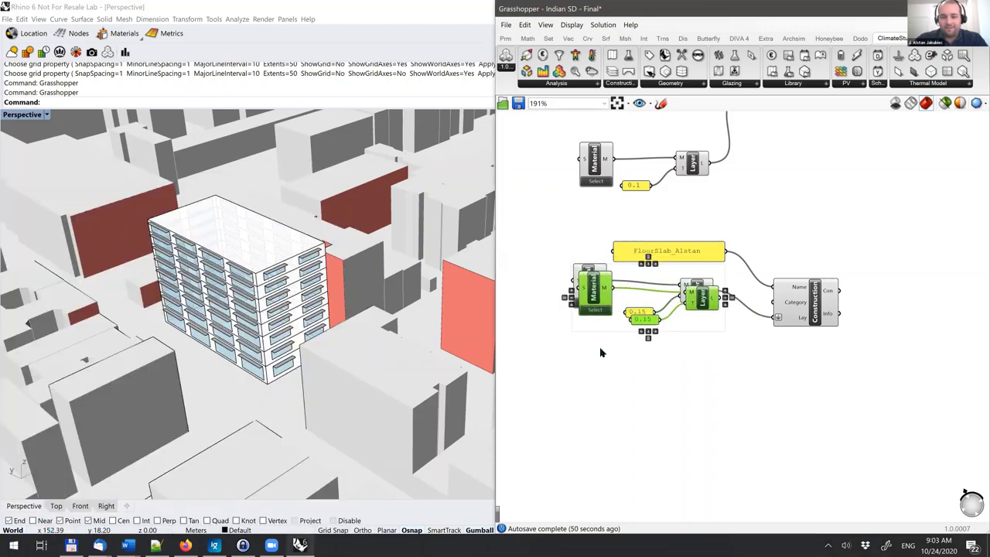
Step: Place the duplicated layer set below the original and assign it the Carpet material from the materials library
drag(594, 288, 598, 361)
click(585, 339)
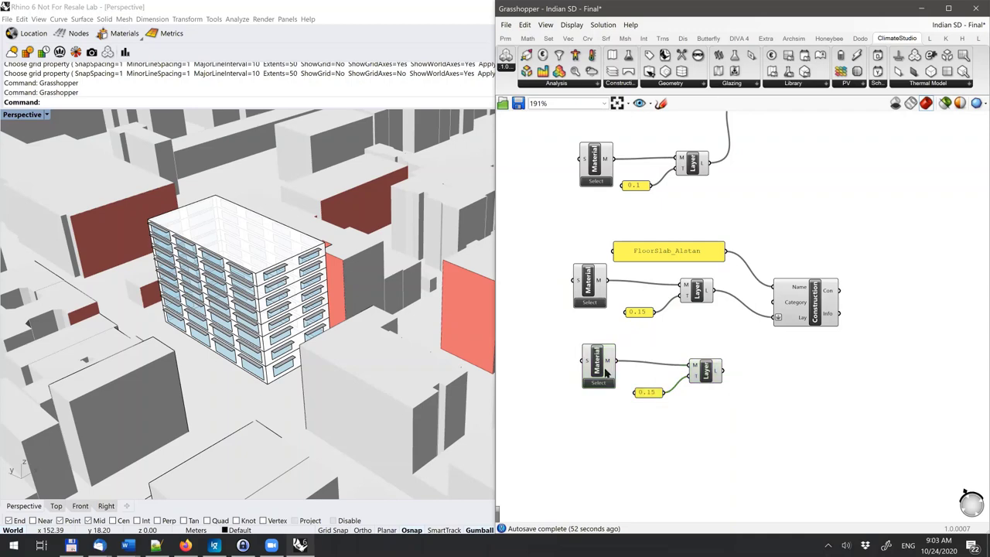
click(598, 382)
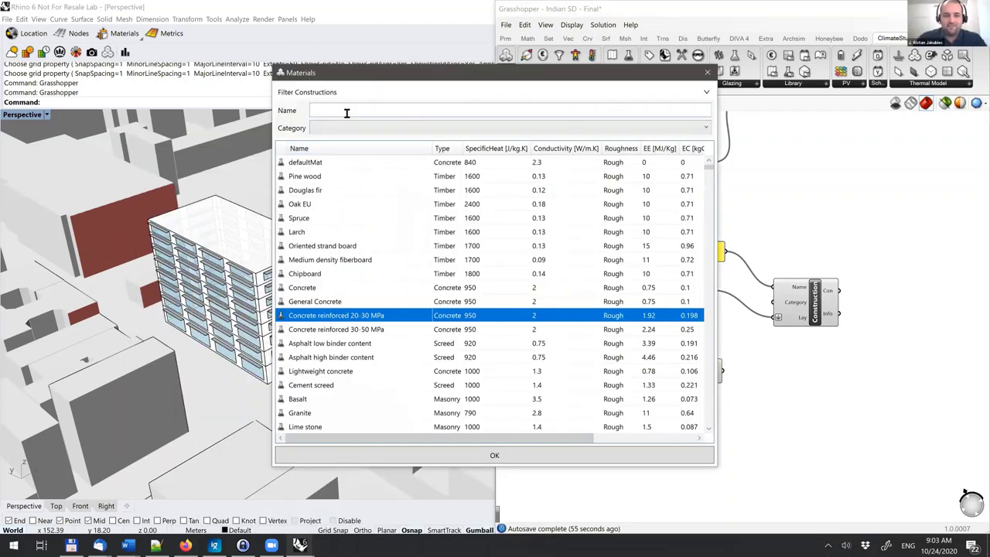
click(347, 111)
text(C)
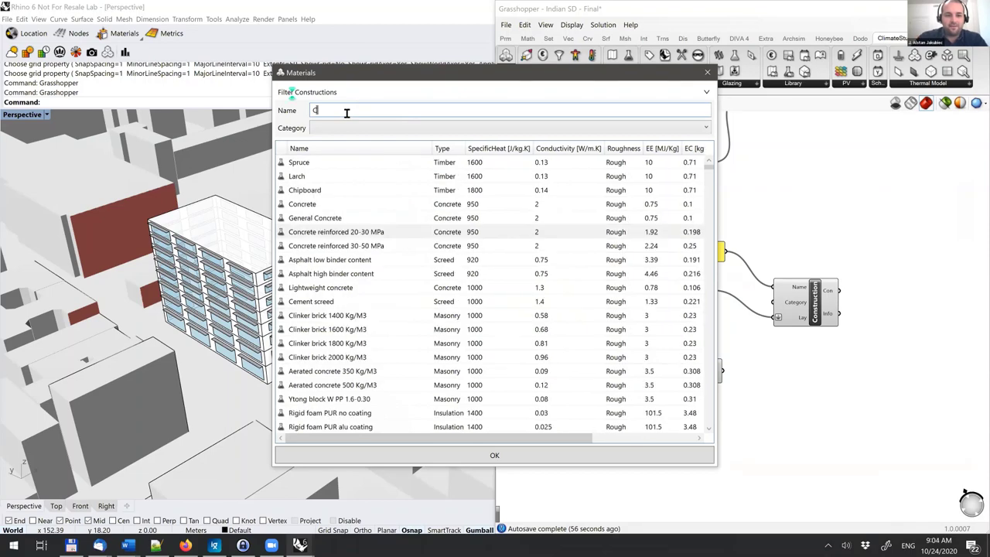
text(arpe)
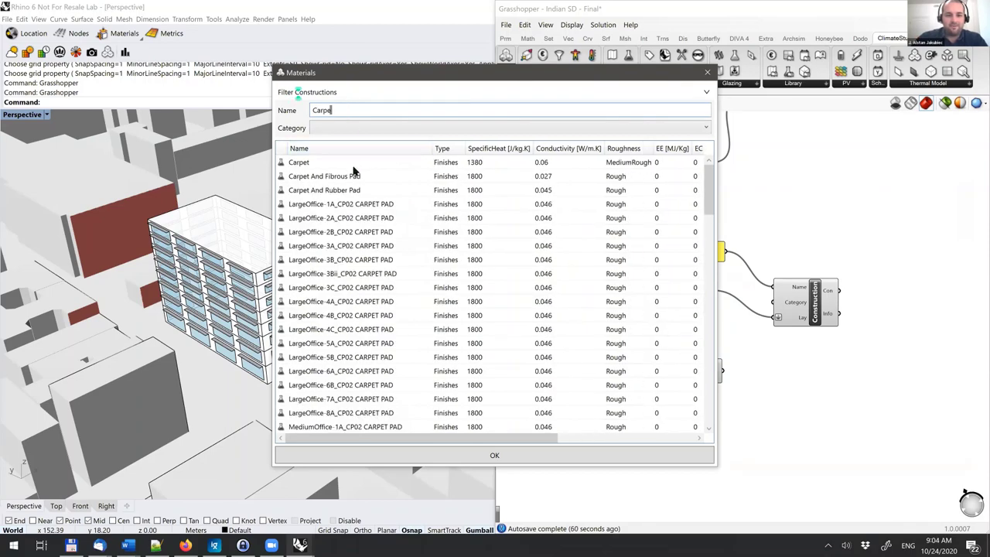
click(354, 164)
click(476, 459)
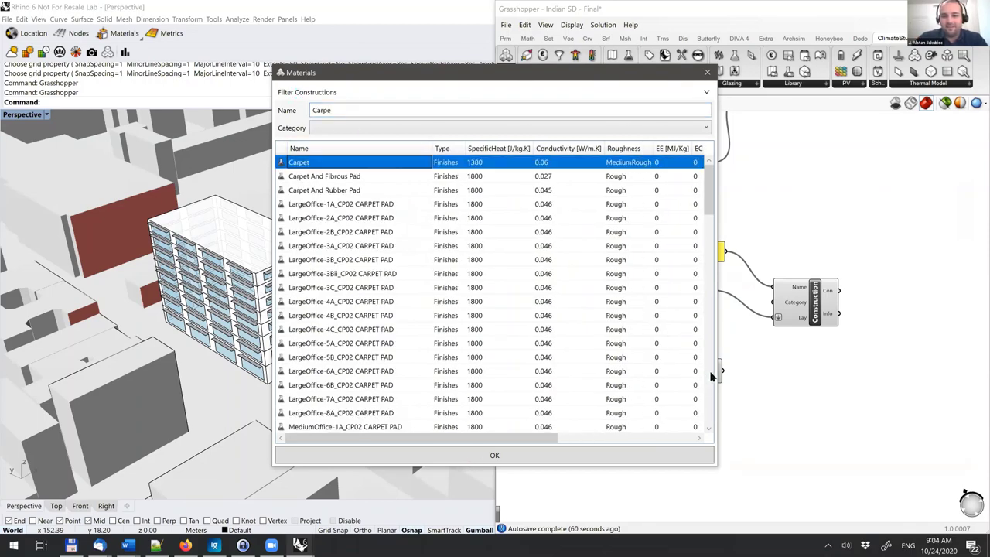
Step: Set the carpet layer's thickness to 0.01
double_click(652, 394)
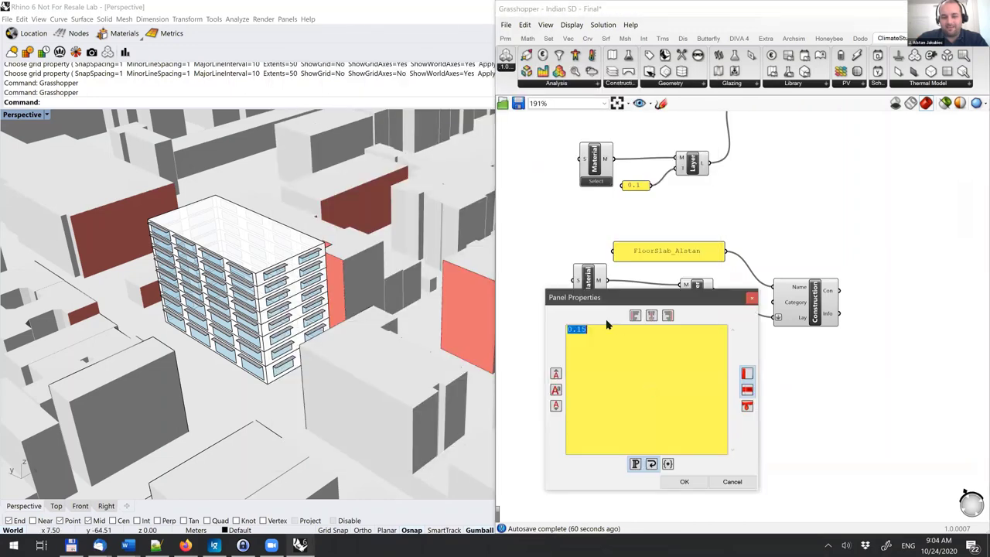
text(0.01)
key(Escape)
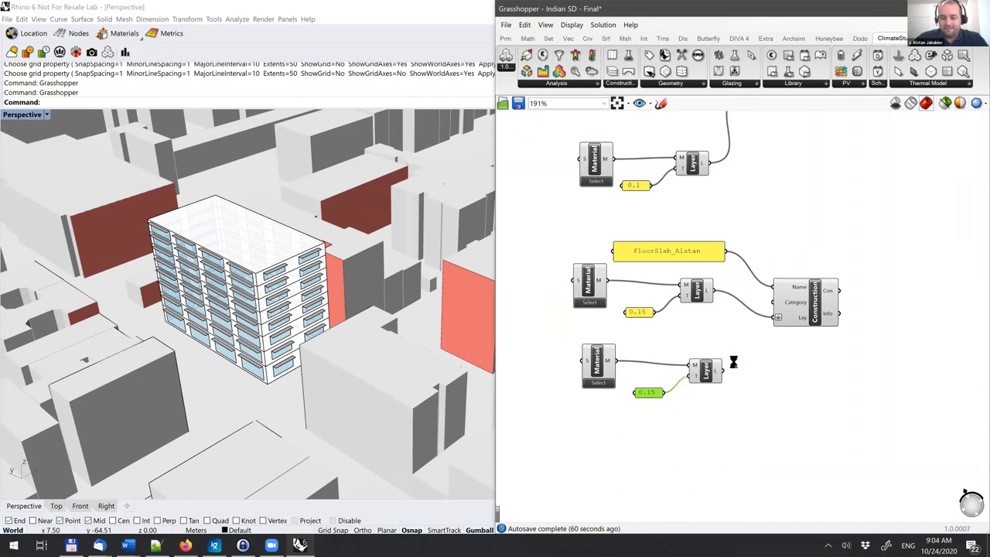
Step: Connect the carpet Layer output to the floor slab Construction's Lay input as an additional layer, keeping the existing connection
key(alt+F4)
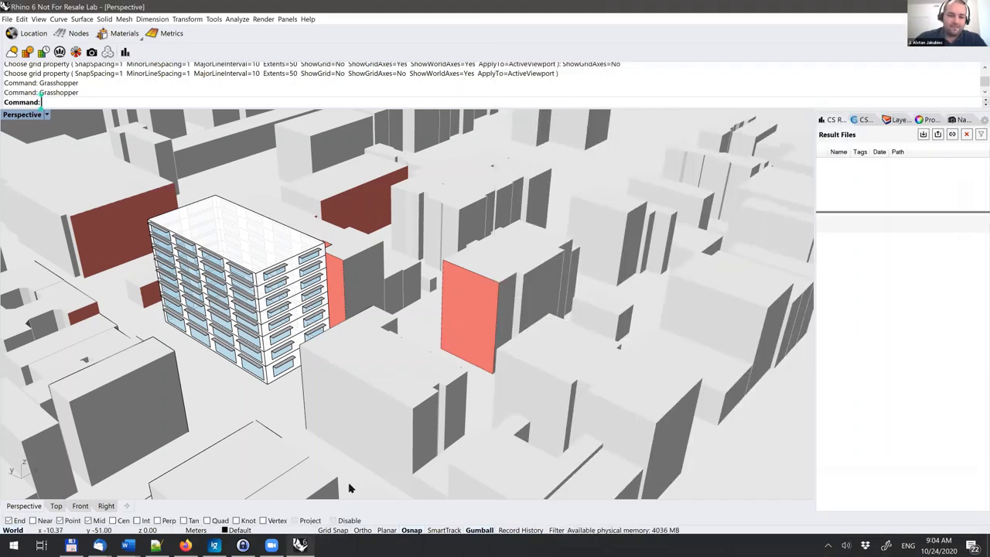
click(41, 93)
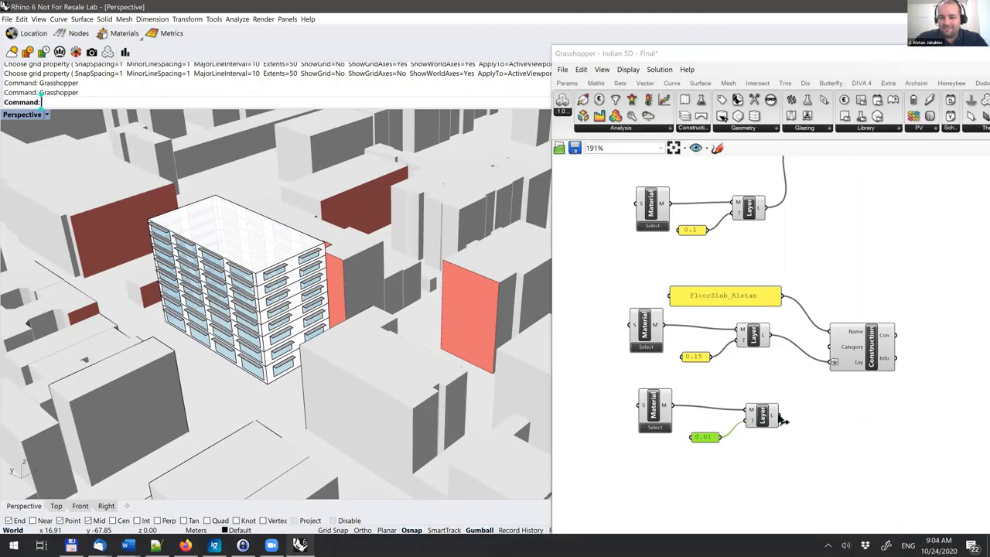
click(783, 421)
shift+drag(839, 368, 834, 369)
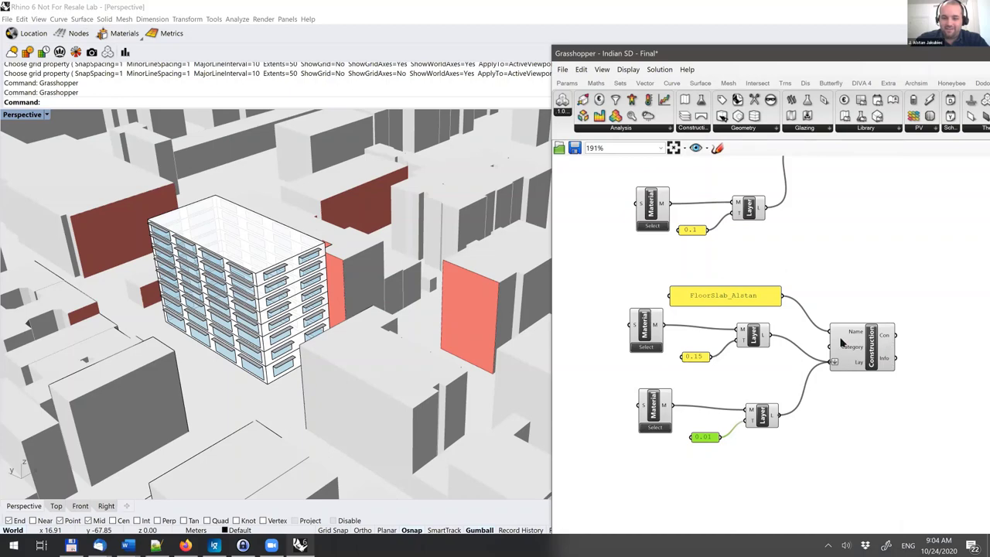
key(alt+Tab)
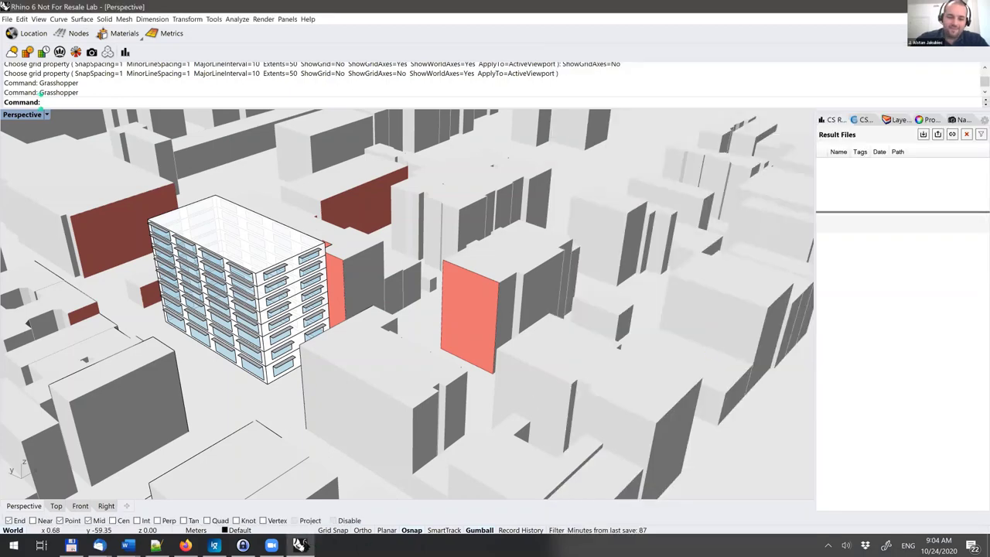
click(301, 545)
key(alt+Tab)
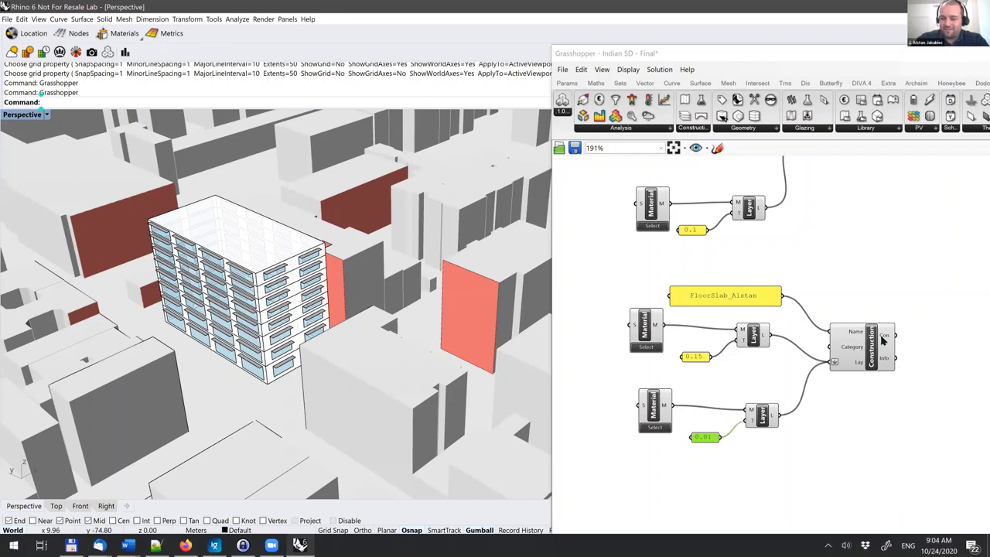
Step: Add a text panel connected to the floor slab construction's Info output and enlarge it to show the full construction information
mouse_move(884, 340)
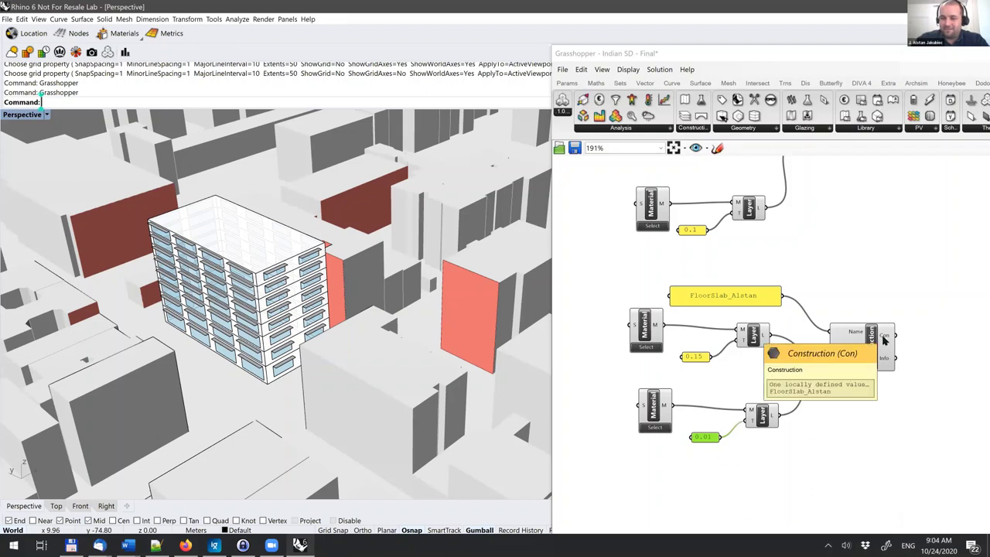
mouse_move(888, 358)
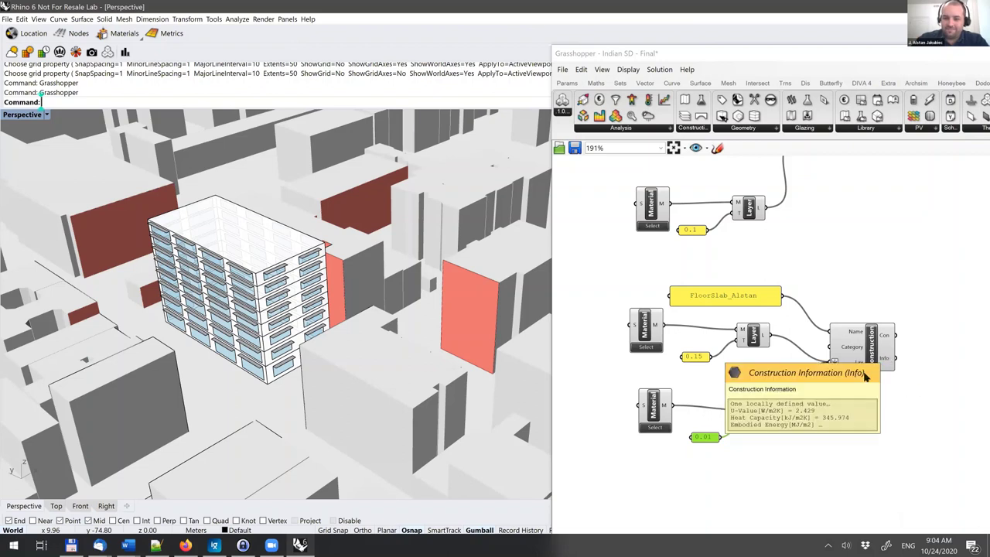
click(577, 82)
drag(712, 116, 866, 270)
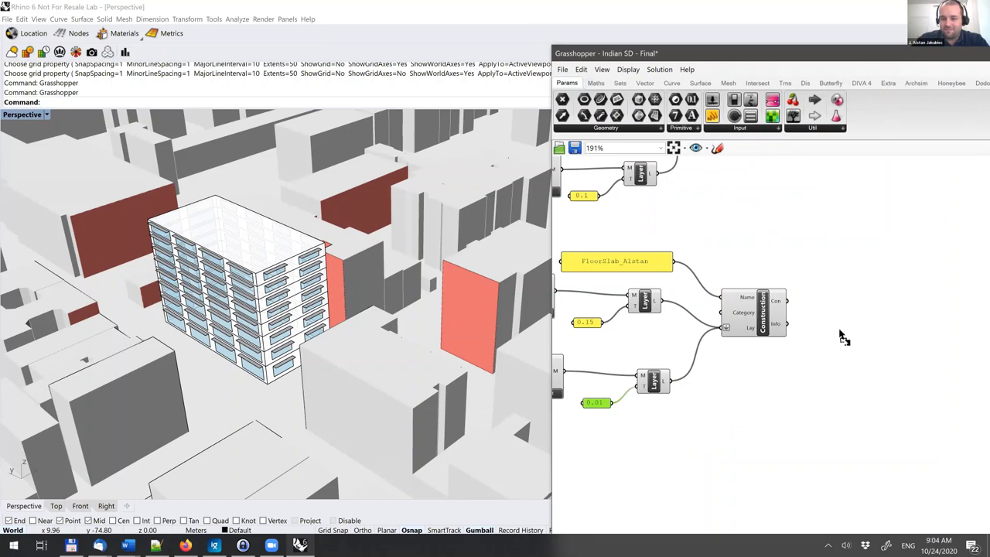
click(894, 307)
click(790, 323)
drag(794, 328, 835, 287)
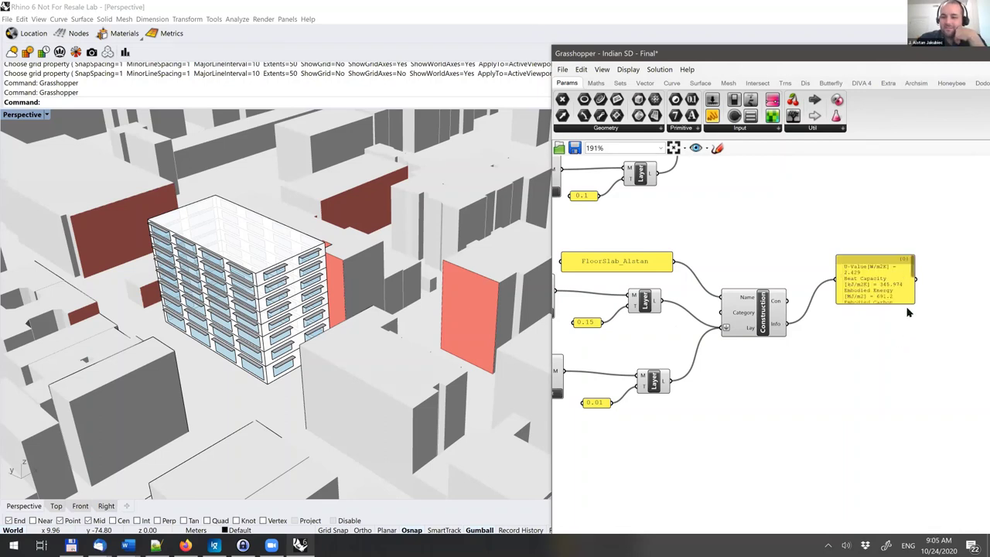
drag(914, 304, 977, 378)
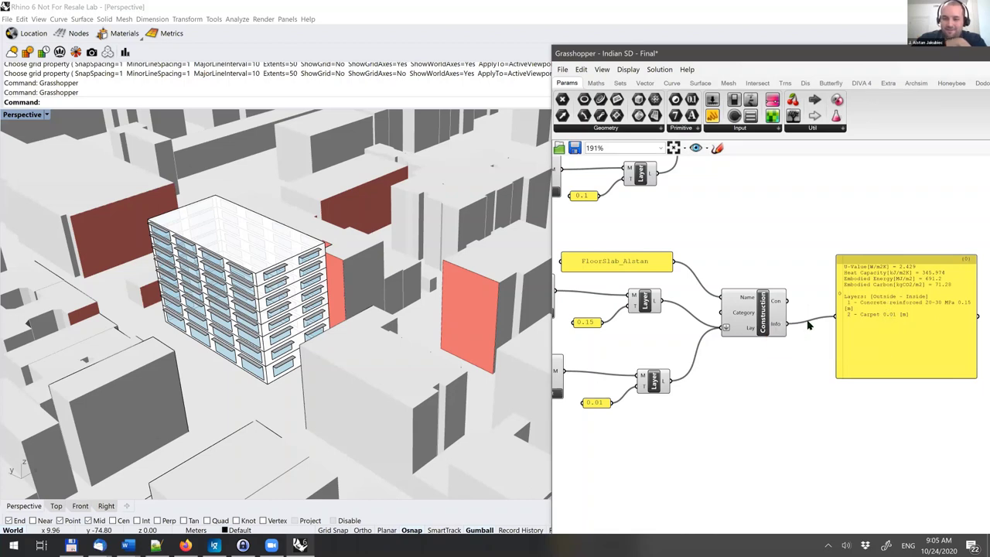
Step: Reverse the layer order on the floor slab construction's Lay input so that carpet comes before the reinforced concrete
drag(675, 384, 729, 327)
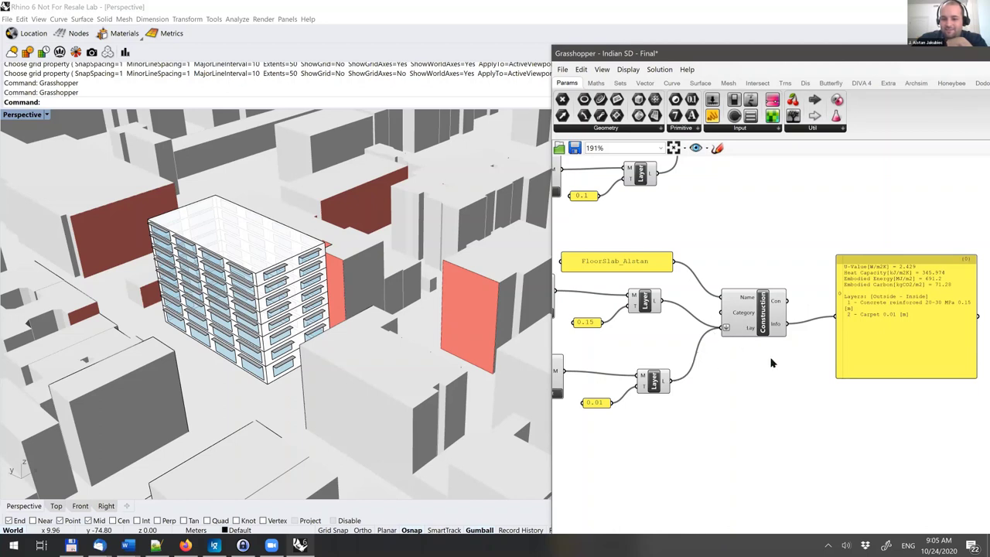
click(736, 416)
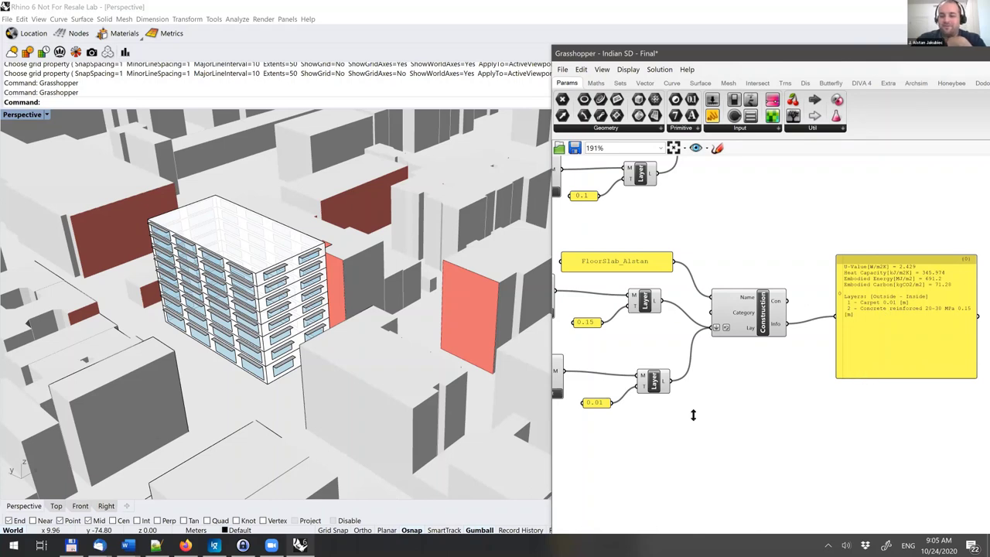
right_drag(826, 336, 917, 343)
right_drag(831, 359, 825, 359)
scroll(824, 359, down, 2)
scroll(817, 424, down, 2)
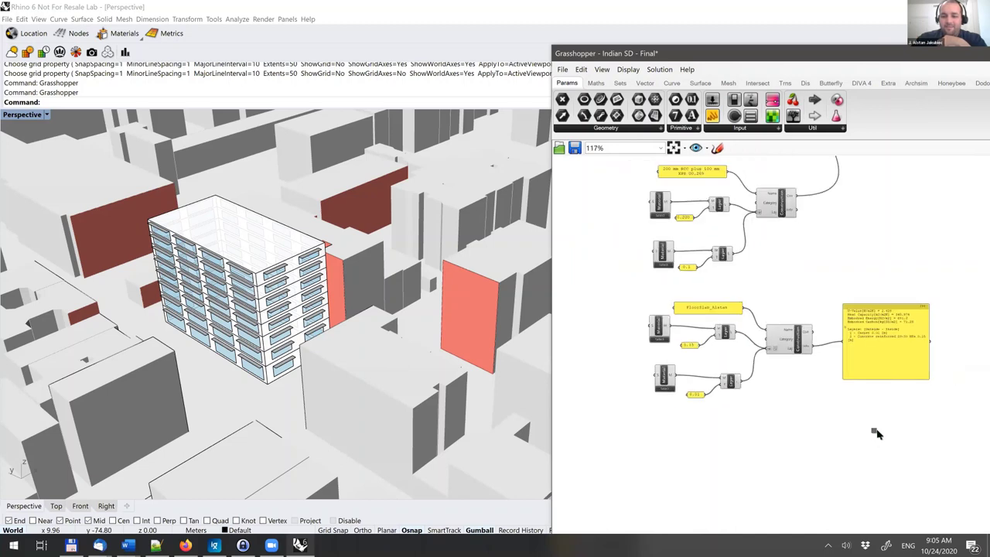
drag(878, 433, 640, 309)
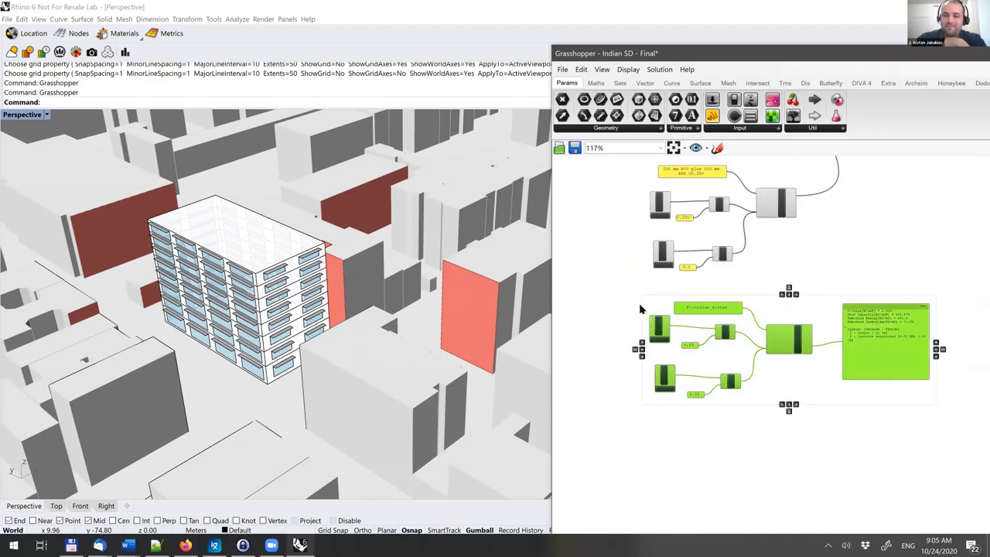
click(860, 251)
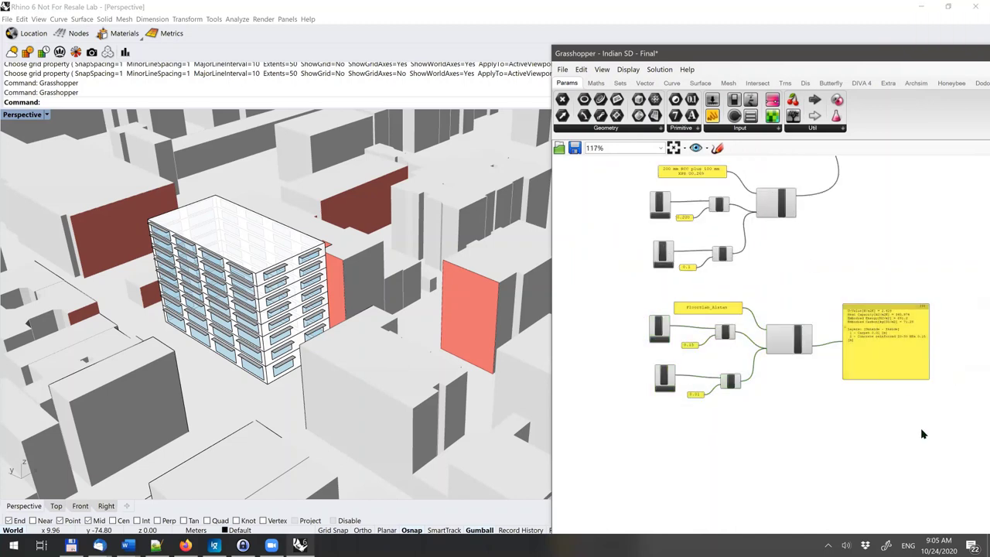
drag(927, 431, 646, 306)
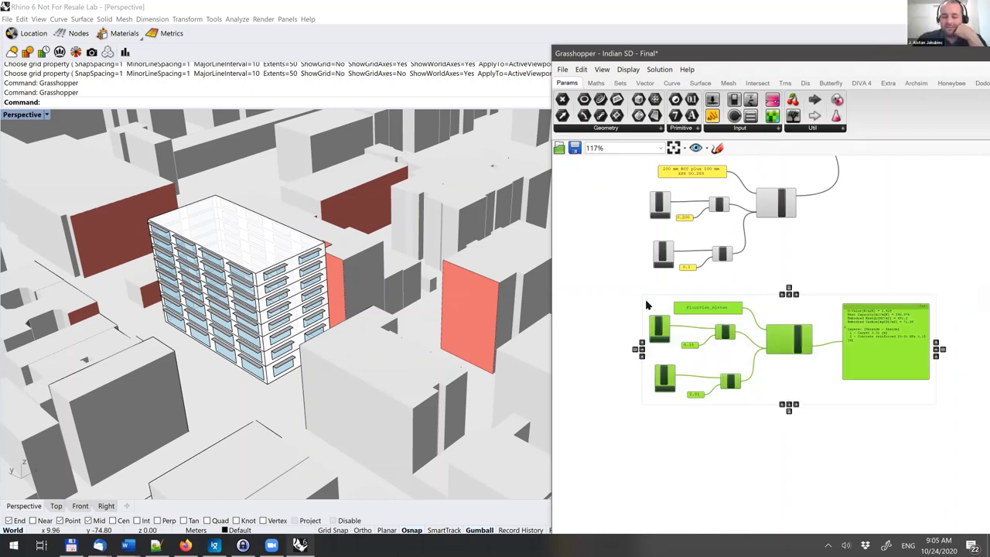
scroll(769, 347, up, 2)
click(755, 338)
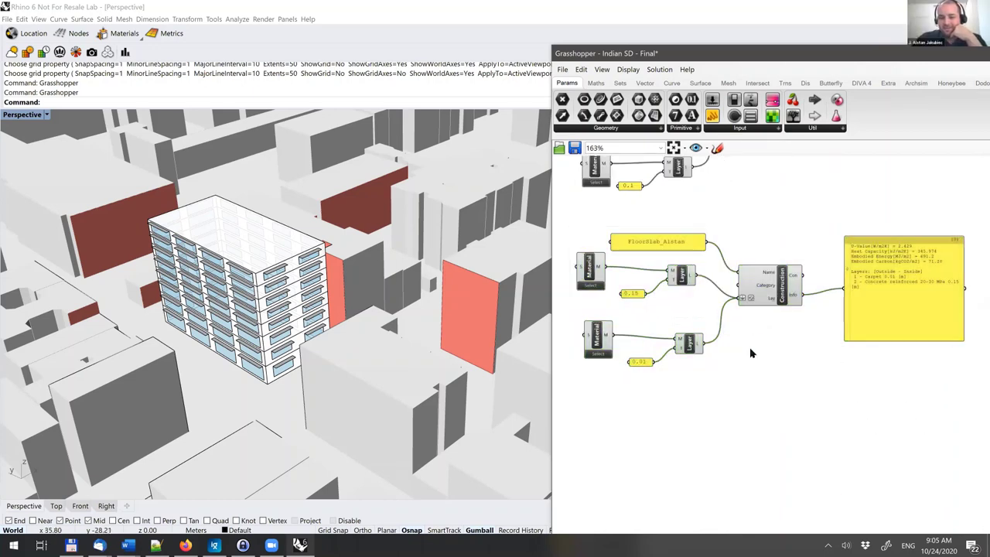
Step: Add a Merge component beside the carpet layer, below the floor slab construction
double_click(750, 354)
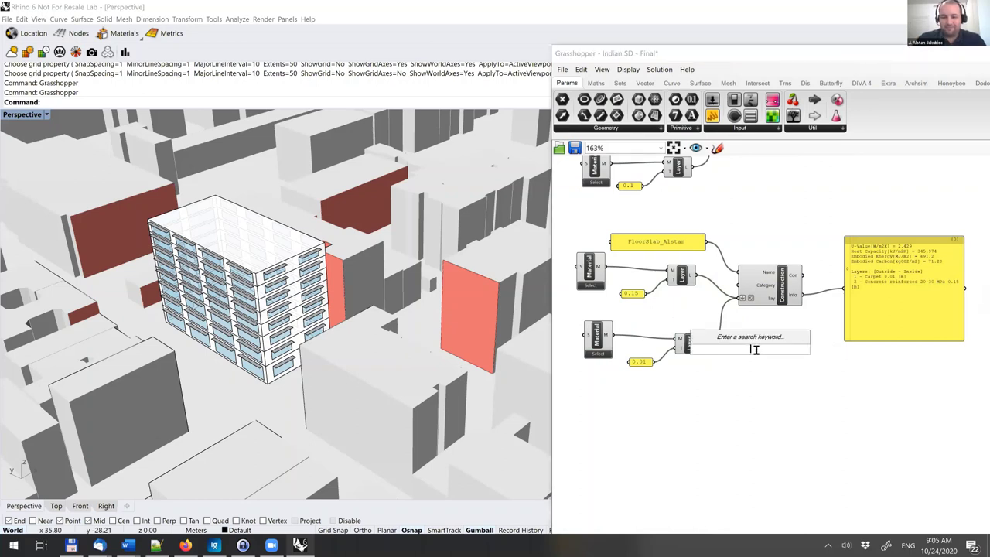
text(merg)
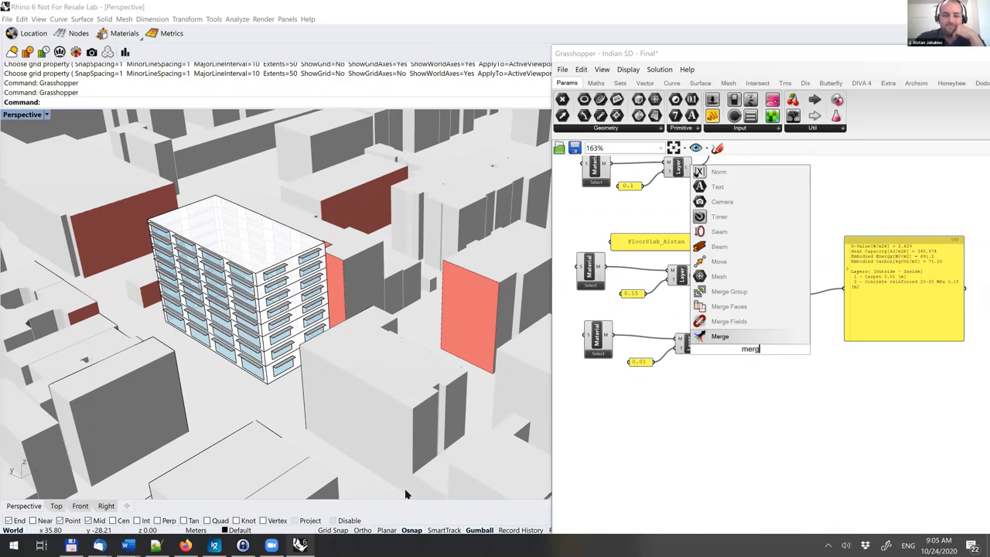
click(297, 546)
click(298, 545)
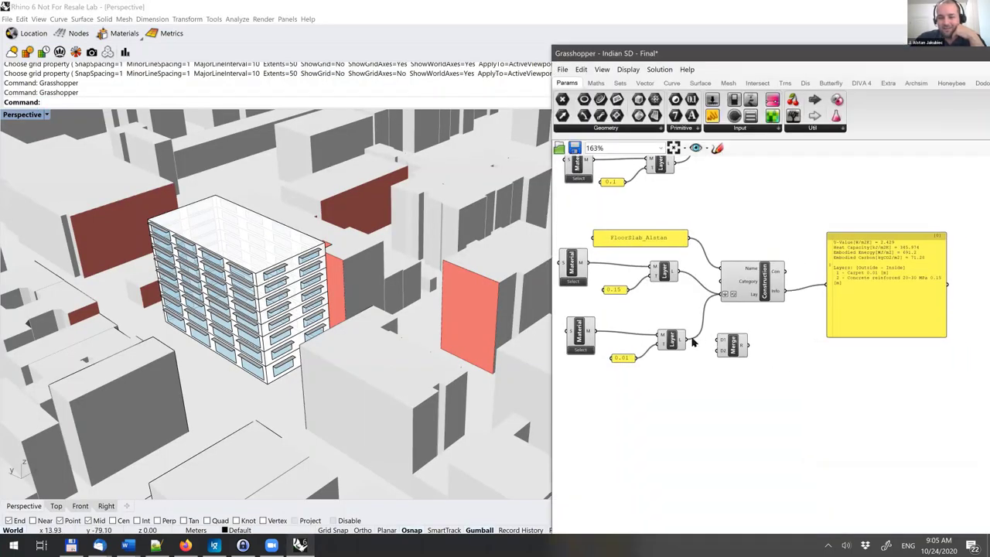
Step: Connect the 0.01 m carpet layer to the Merge component's D1 input and the 0.15 m concrete layer to D2
drag(685, 340, 720, 341)
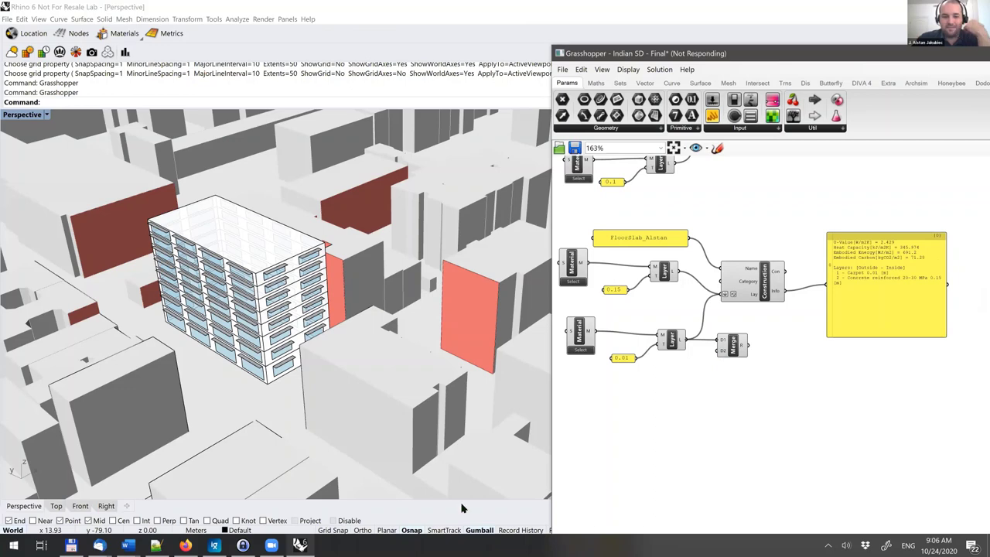
click(301, 546)
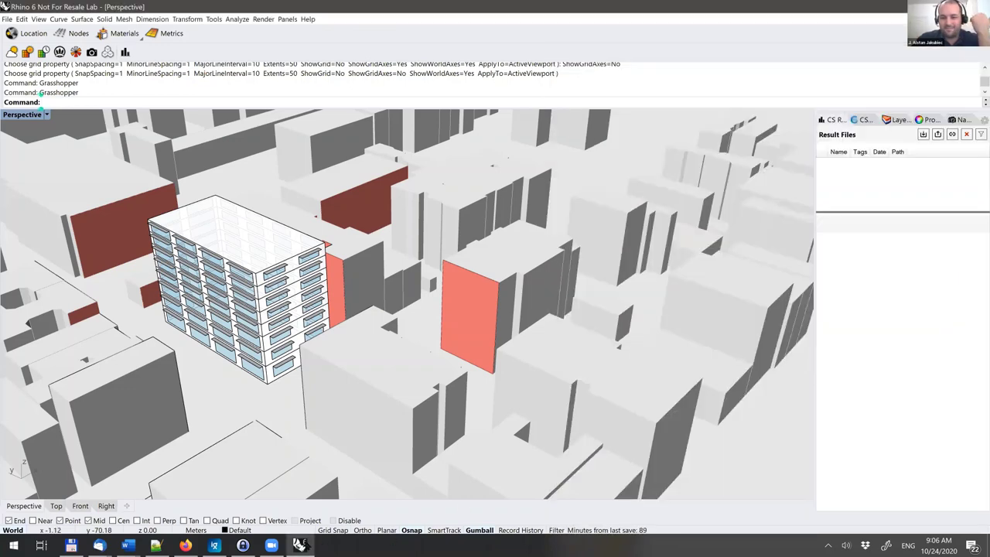
key(alt+Tab)
key(alt+Tab)
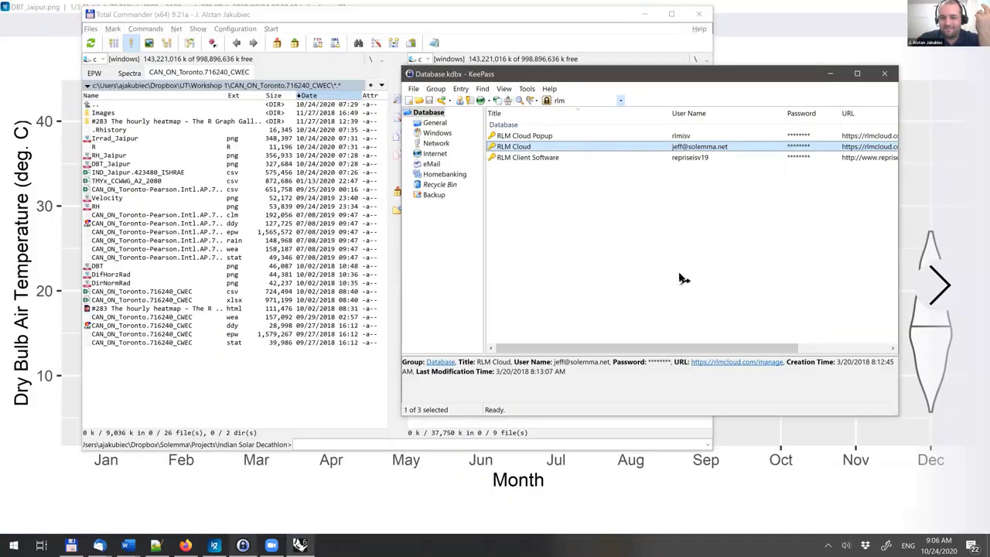
drag(718, 351, 720, 354)
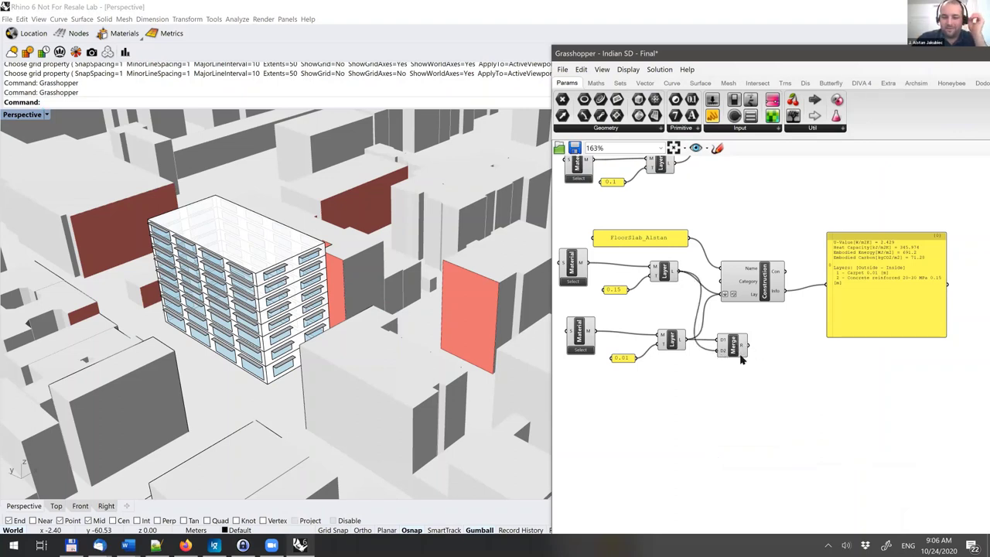
click(733, 346)
drag(731, 347, 731, 345)
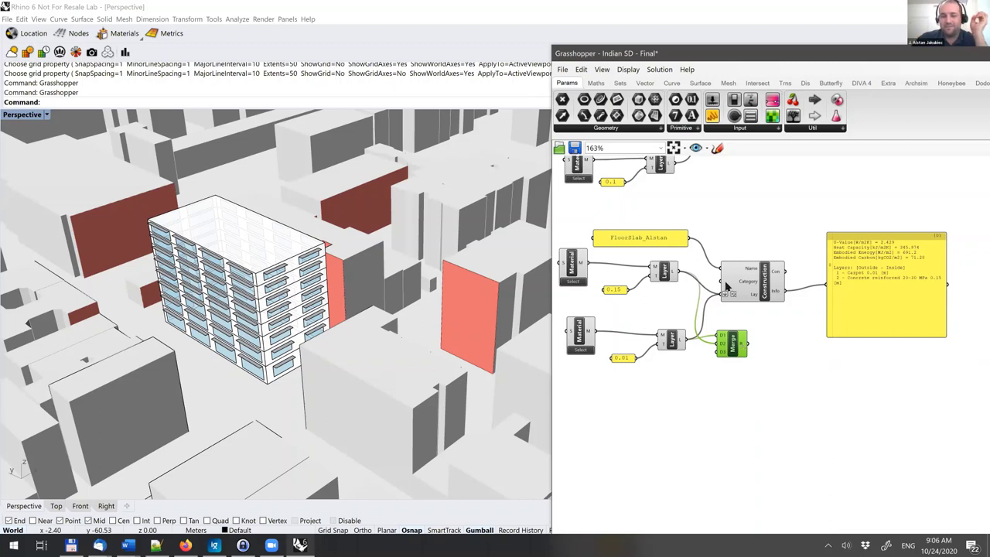
Step: Look over the wall constructions and the simulation input settings up to the RUN control
scroll(793, 399, down, 4)
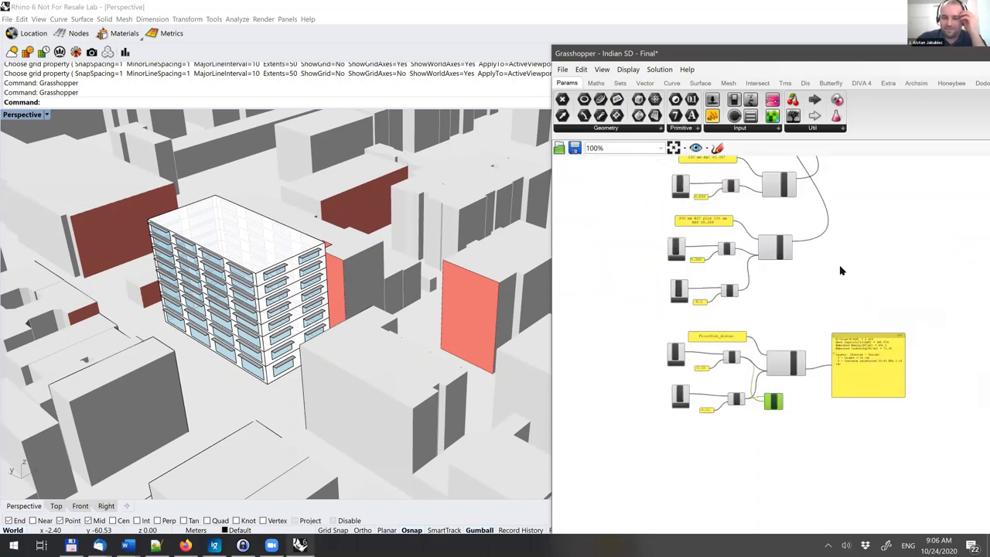
right_drag(790, 406, 755, 317)
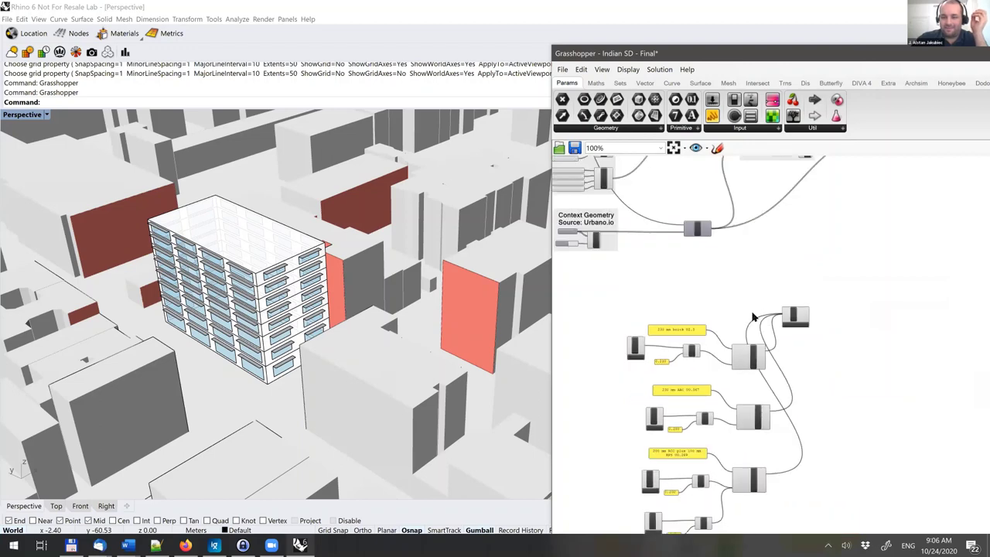
scroll(680, 307, up, 1)
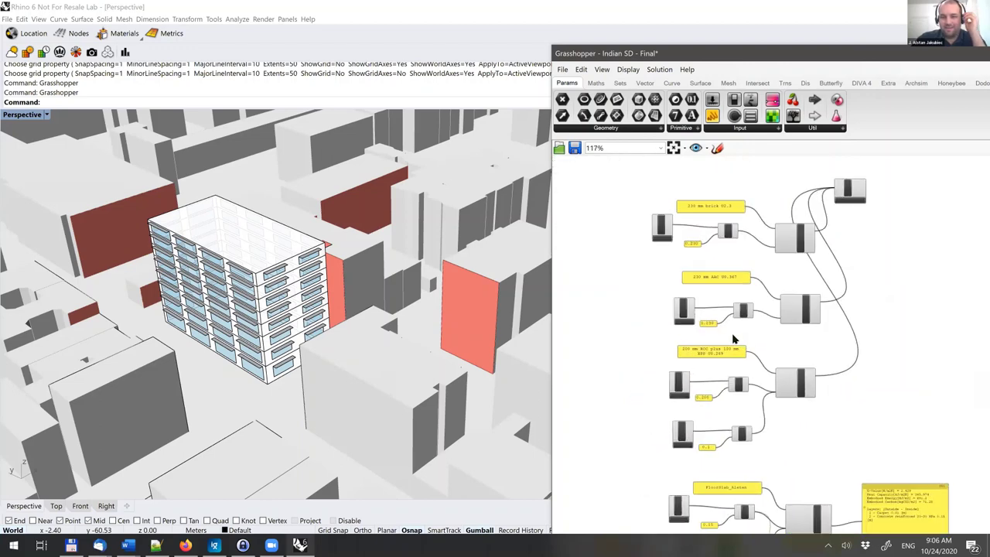
scroll(733, 339, down, 2)
right_drag(747, 262, 744, 414)
right_drag(747, 305, 810, 401)
scroll(720, 269, up, 3)
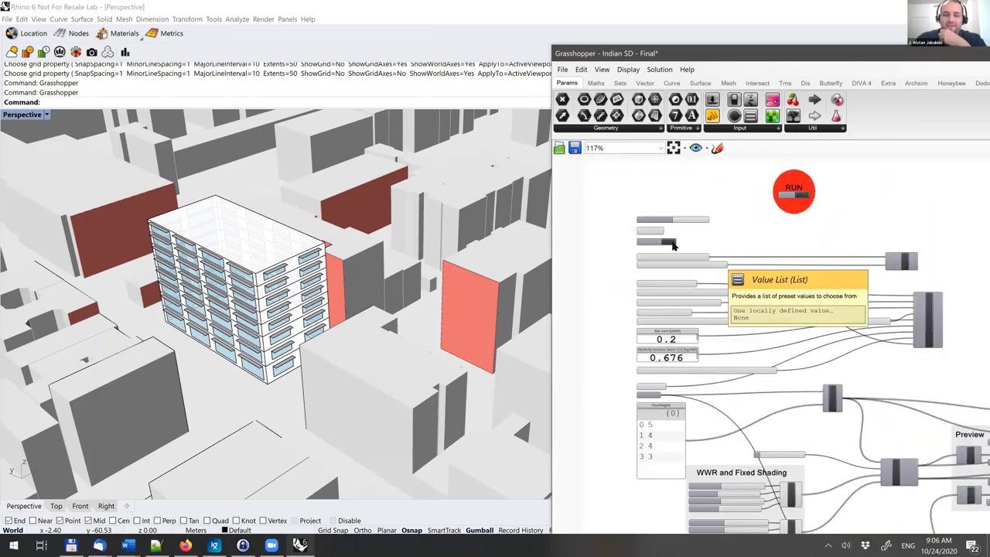
scroll(789, 197, up, 2)
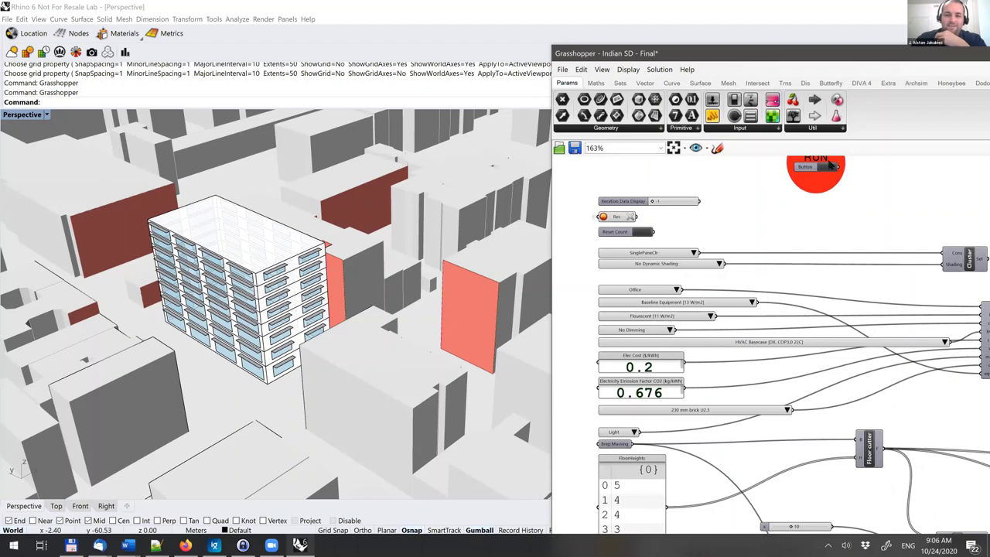
click(825, 170)
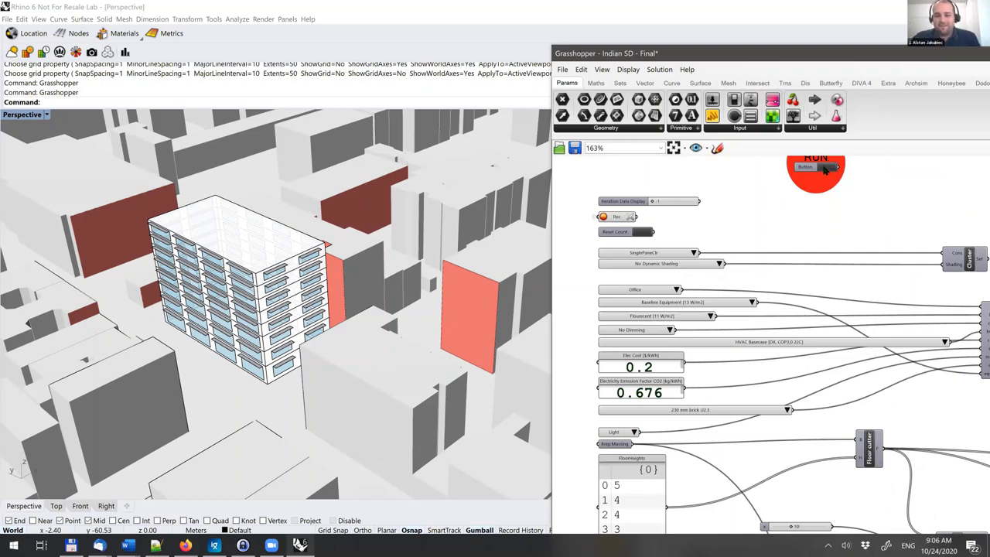
right_drag(829, 194, 827, 241)
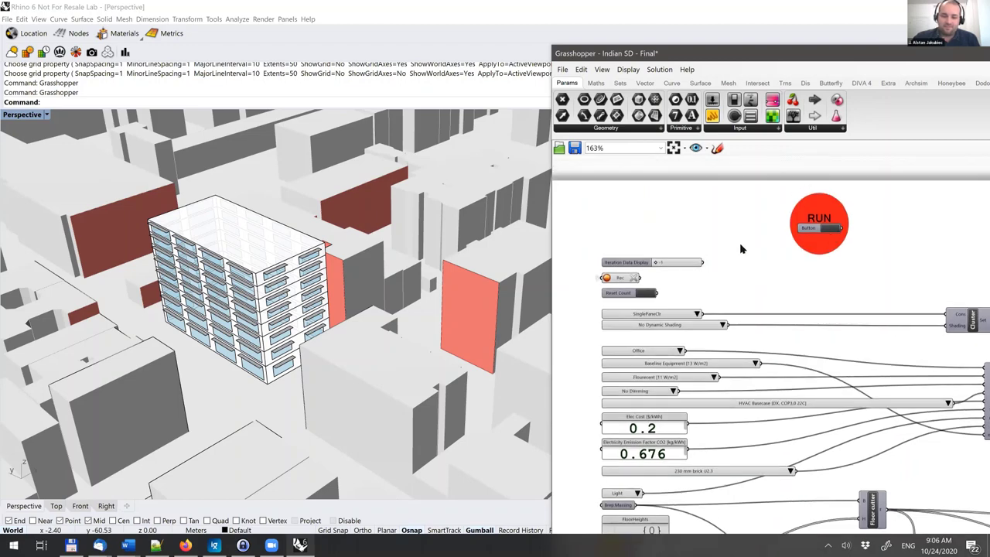
scroll(746, 236, up, 1)
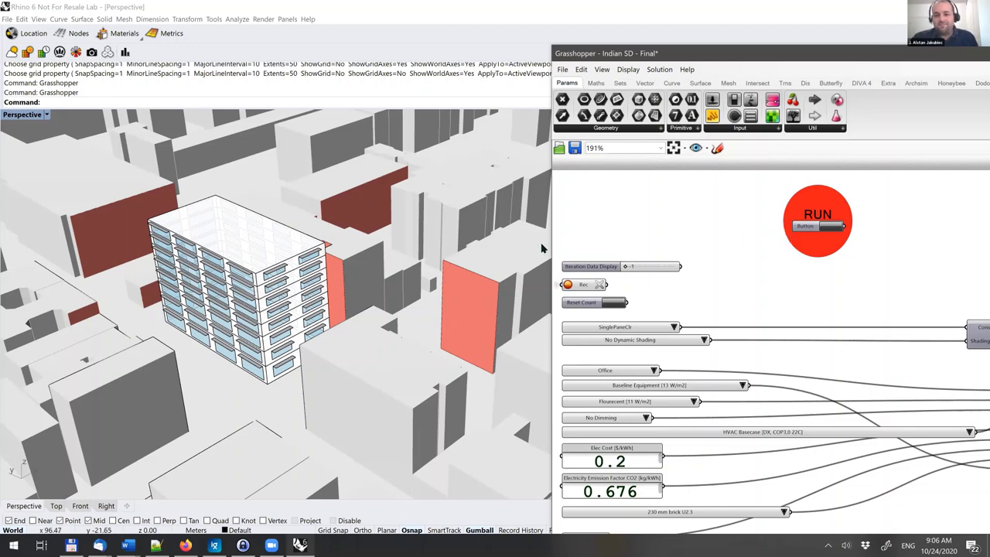
Step: Run the energy simulation with the data recorder cleared and the iteration count reset
click(601, 285)
click(613, 304)
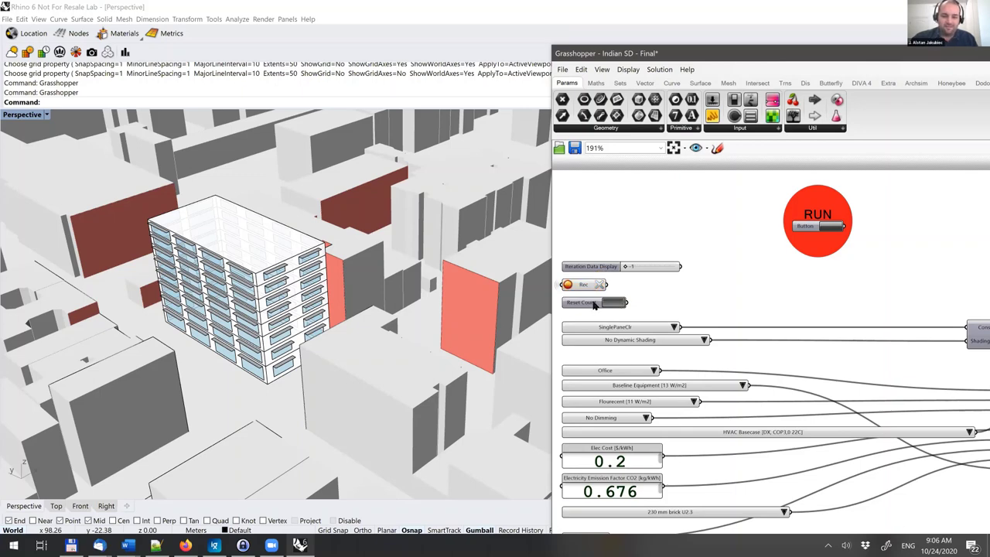
click(826, 229)
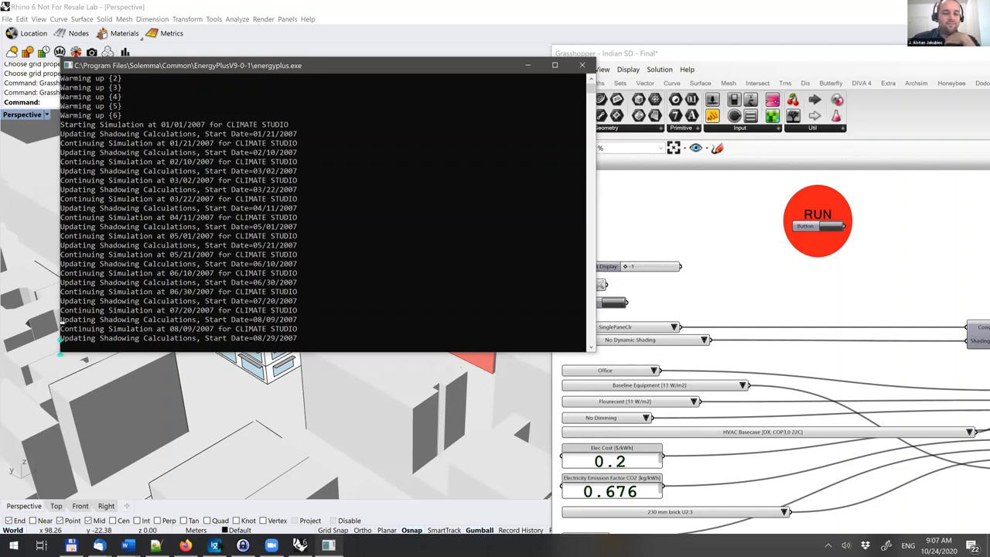
Step: Switch to ImageGlass to show the Jaipur dry bulb temperature chart and minimize the EnergyPlus console covering it
mouse_move(216, 546)
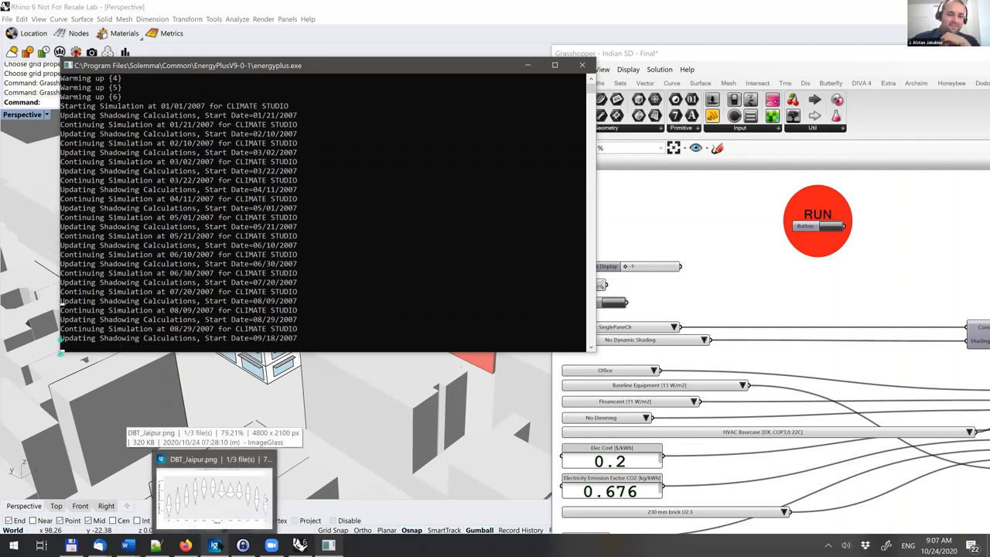
click(215, 494)
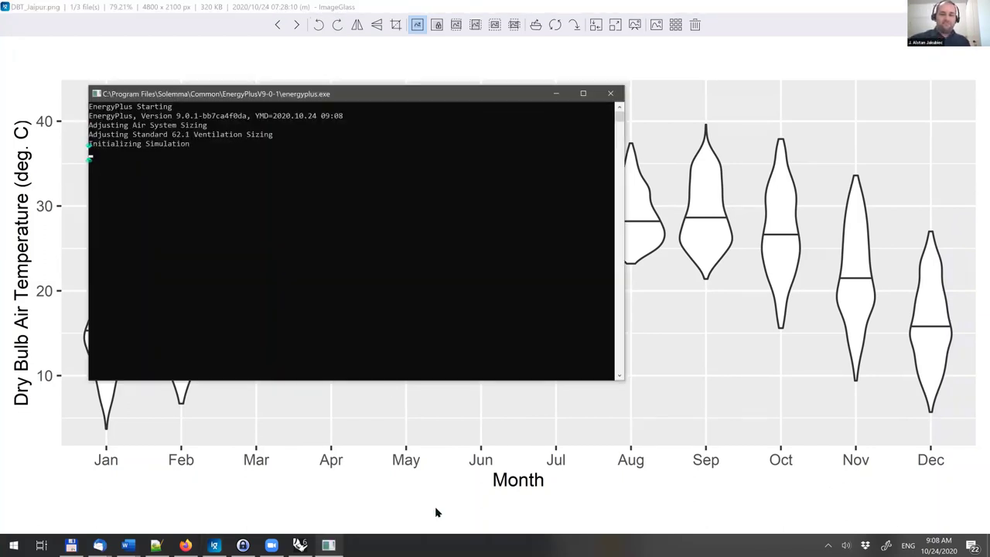
click(556, 93)
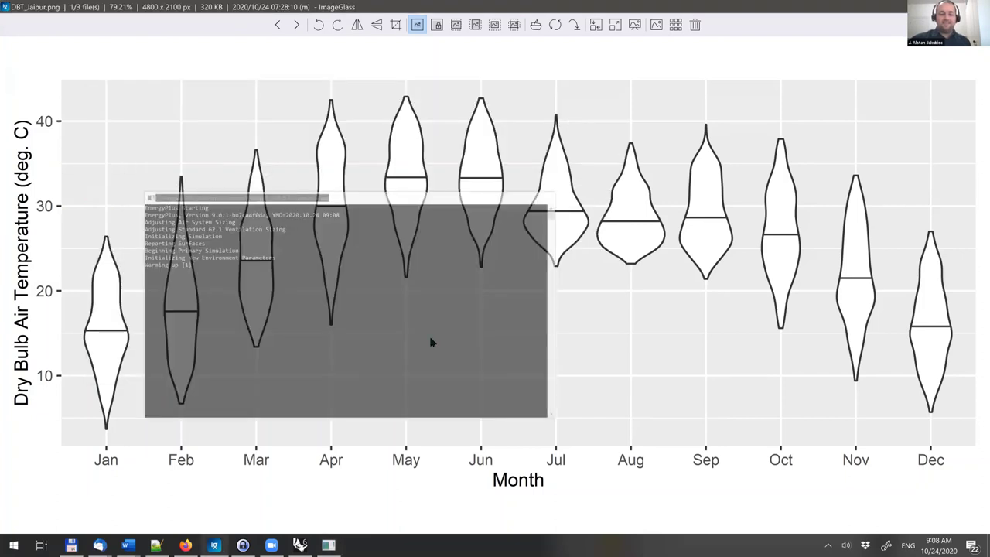
Step: Advance from the dry bulb temperature chart to the next image, the Jaipur irradiation chart
mouse_move(156, 545)
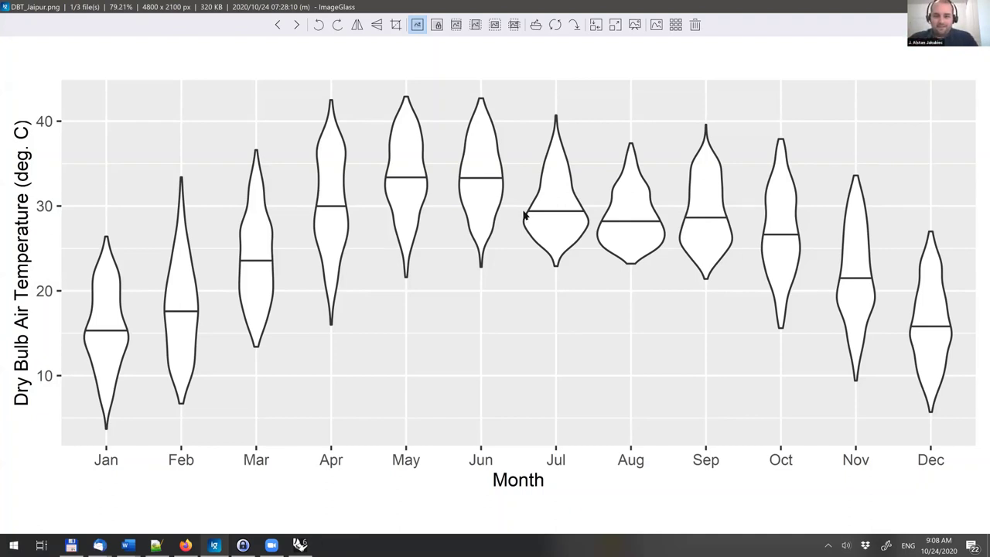
mouse_move(975, 279)
click(941, 284)
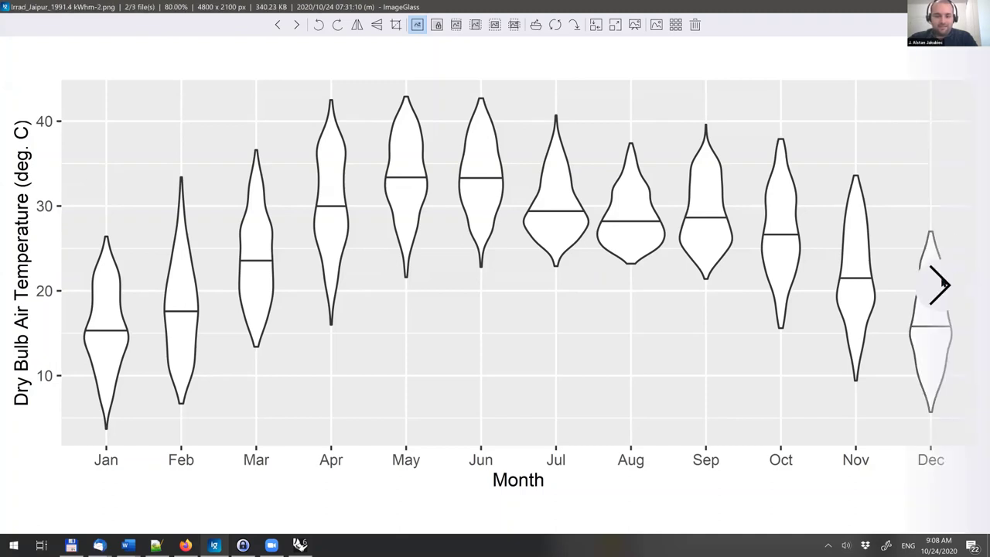
Step: Advance from the irradiation chart to the Jaipur relative humidity chart
click(940, 284)
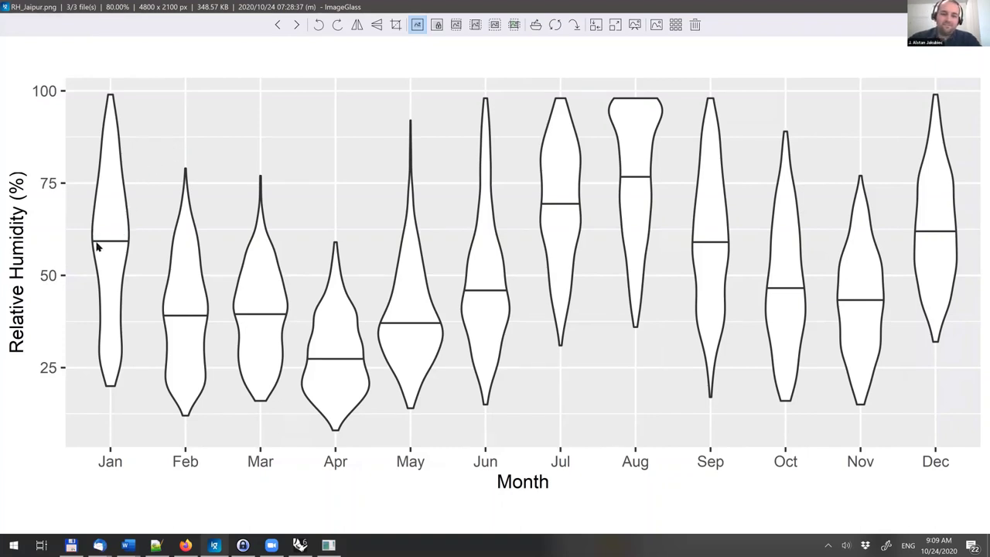
mouse_move(962, 256)
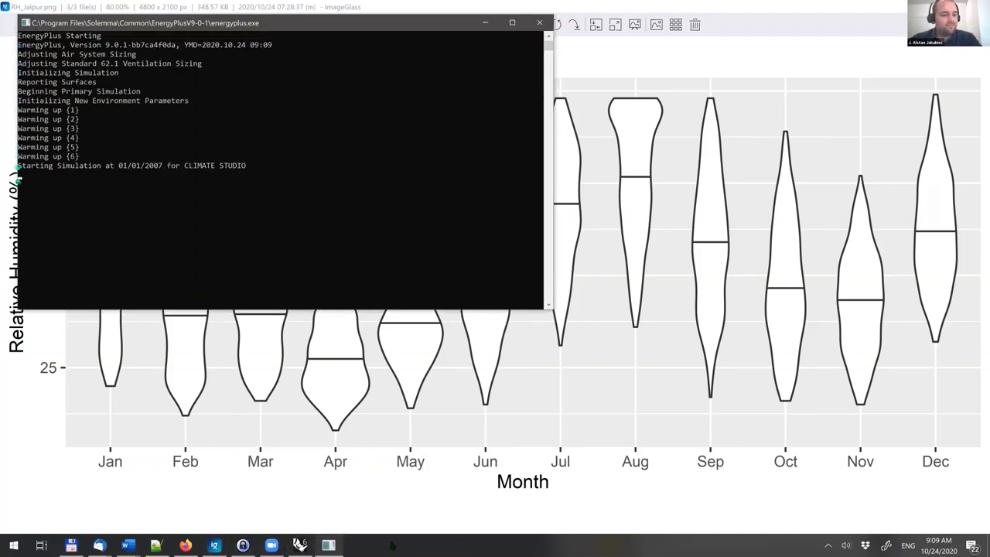
Step: Switch back to Rhino and Grasshopper and look over the RUN button, data recorder and iteration reset controls
mouse_move(302, 546)
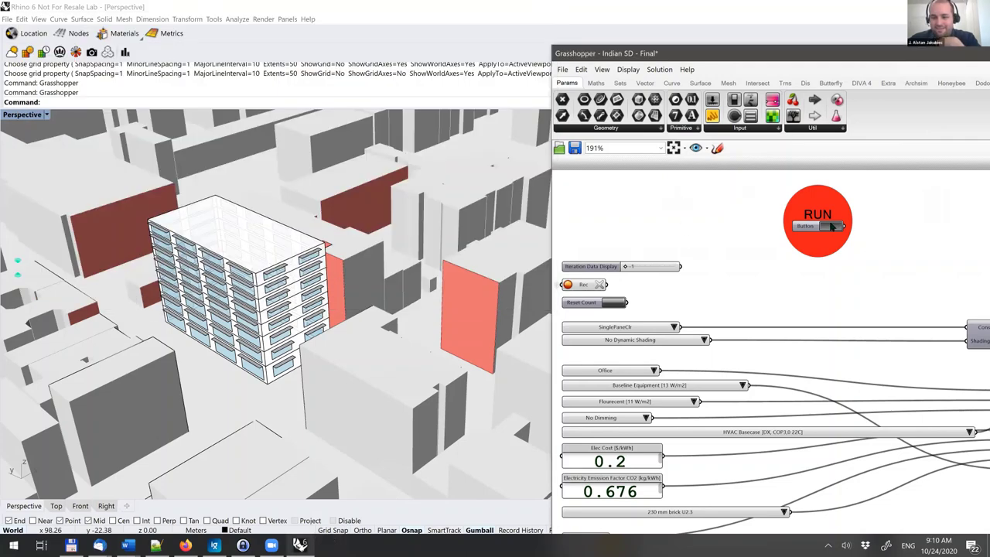
right_drag(878, 236, 952, 269)
scroll(884, 272, down, 4)
scroll(951, 270, up, 4)
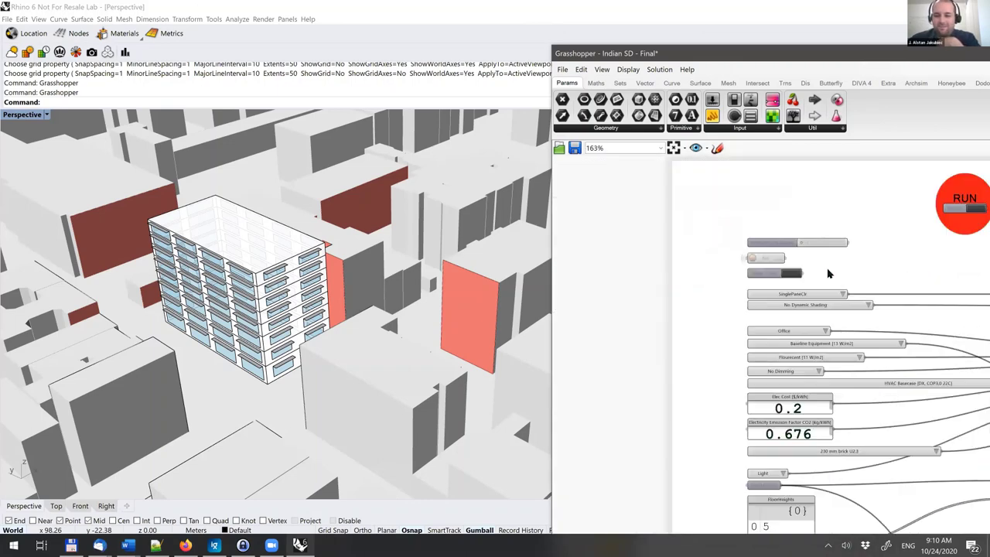
scroll(788, 257, up, 1)
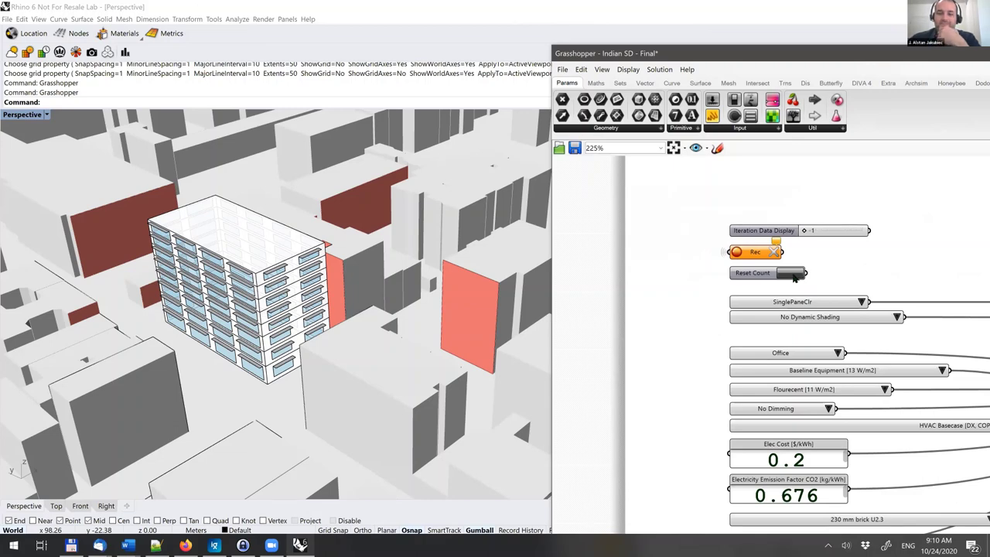
right_drag(870, 263, 642, 270)
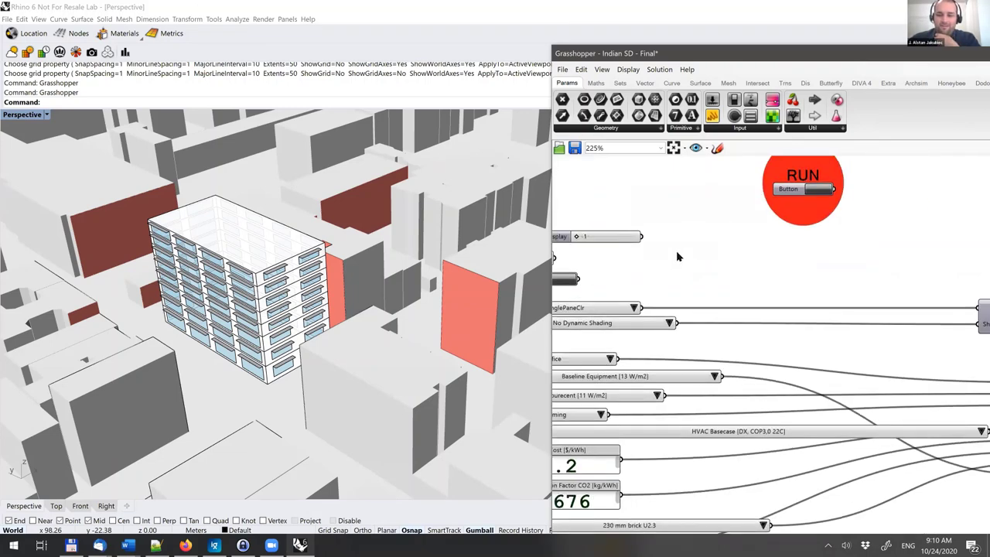
scroll(678, 253, down, 1)
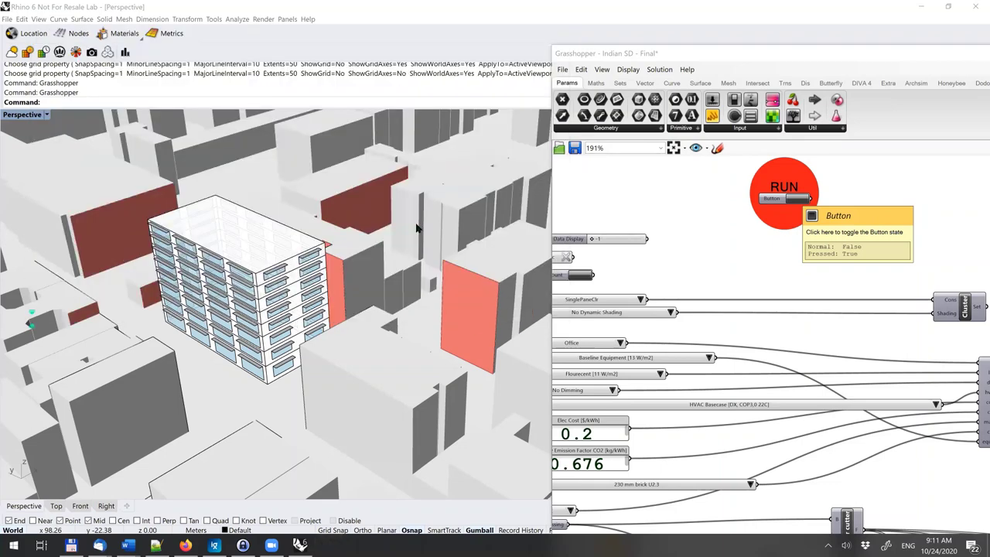
Step: Add a panel containing 500000 and connect it to the range input of the Loads chart component
click(727, 284)
right_drag(796, 303, 741, 284)
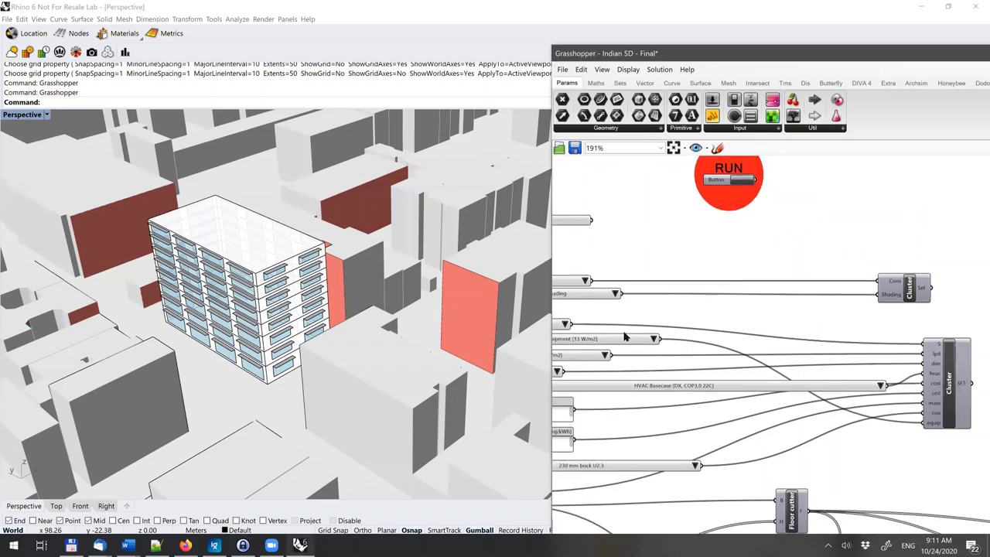
scroll(630, 363, down, 4)
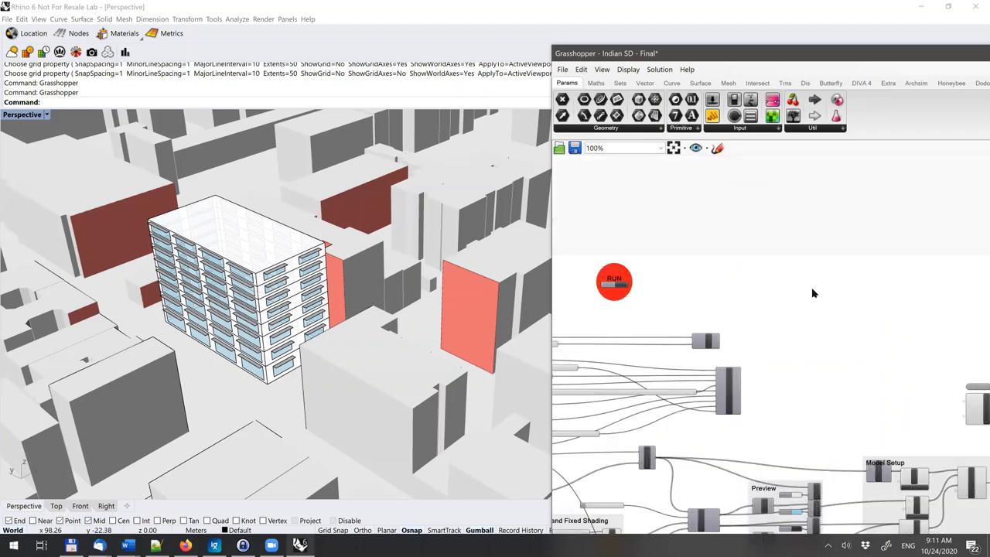
right_drag(592, 387, 808, 292)
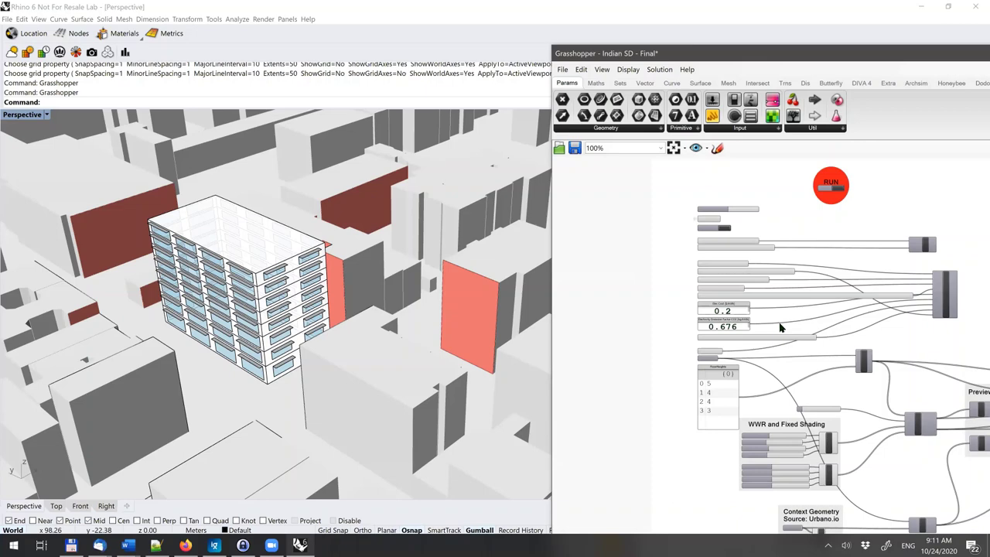
right_drag(743, 324, 665, 318)
right_drag(911, 242, 743, 192)
right_drag(867, 209, 853, 206)
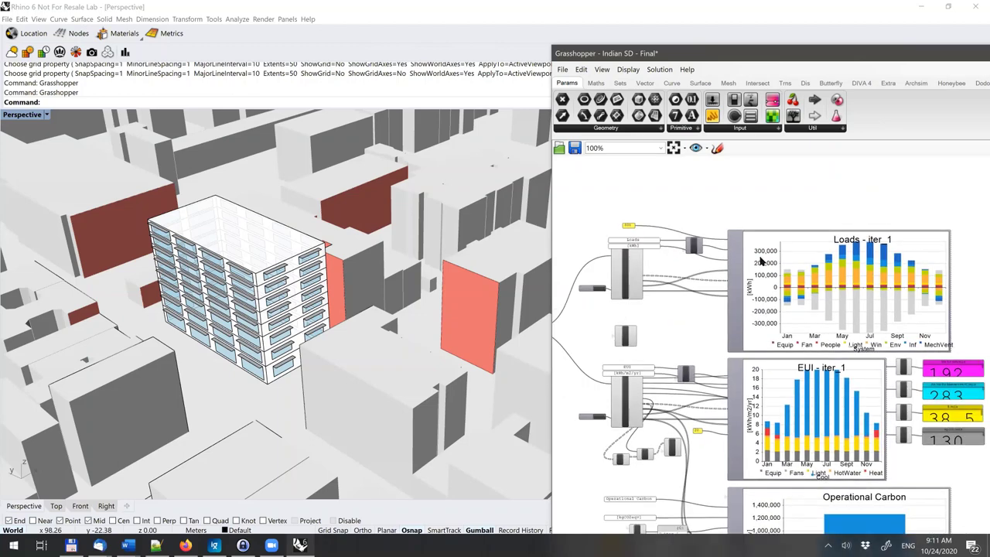
scroll(700, 247, up, 5)
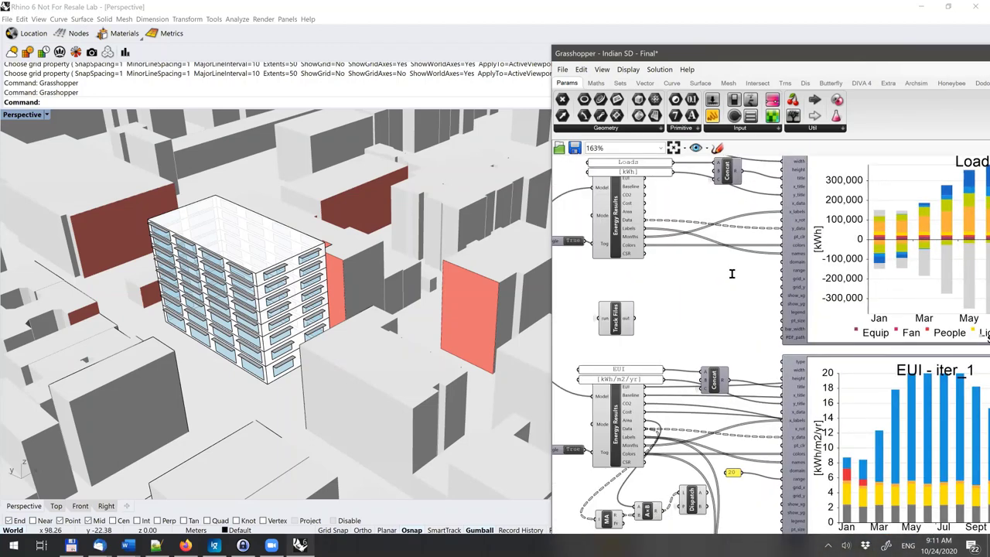
double_click(730, 272)
text("500000)
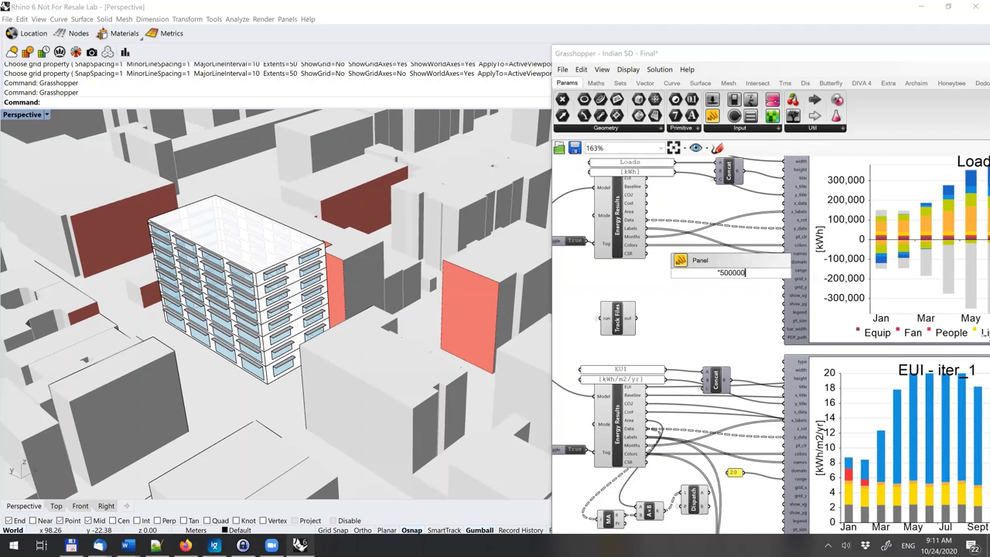
text(")
key(Return)
drag(783, 273, 744, 272)
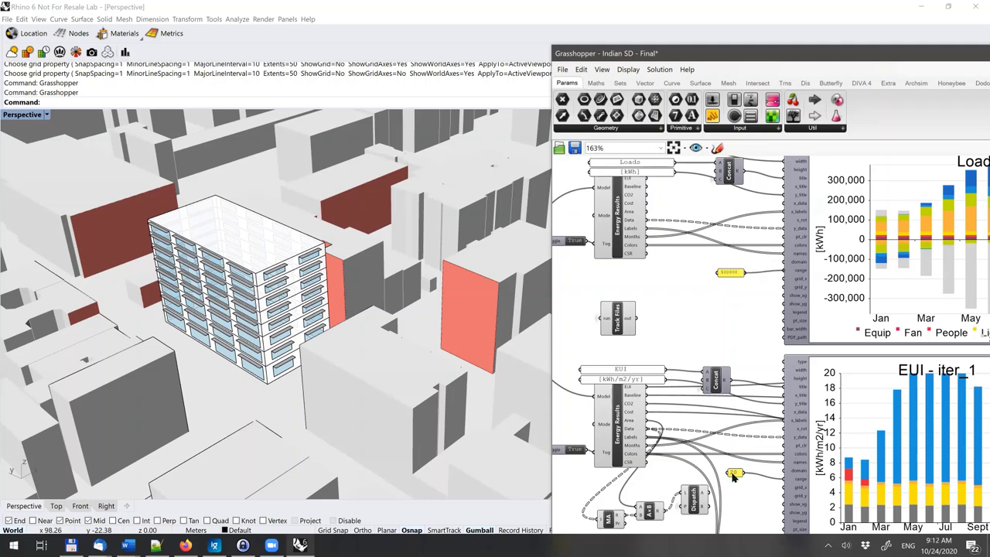
Step: Set the panel feeding the EUI chart's range input to 30
double_click(732, 473)
text(30)
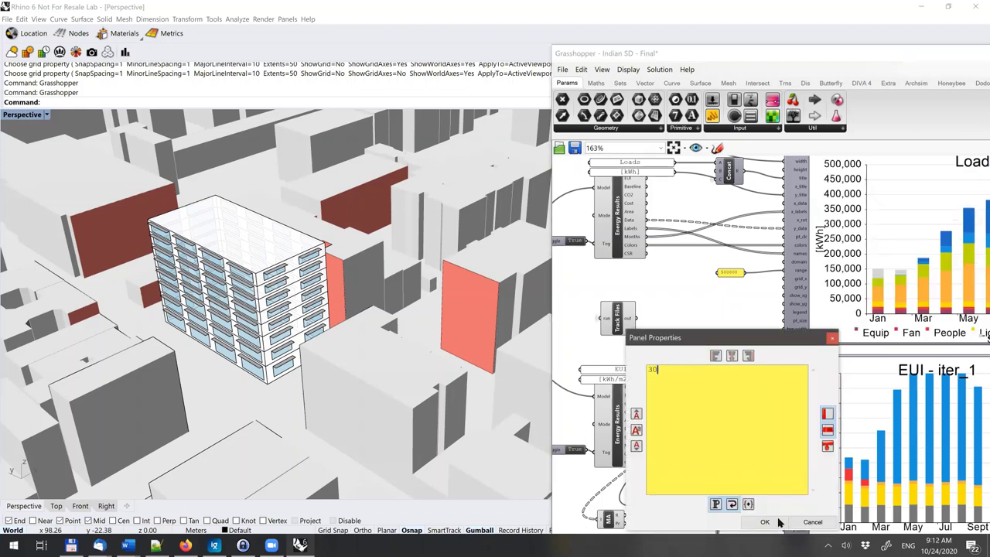
click(778, 520)
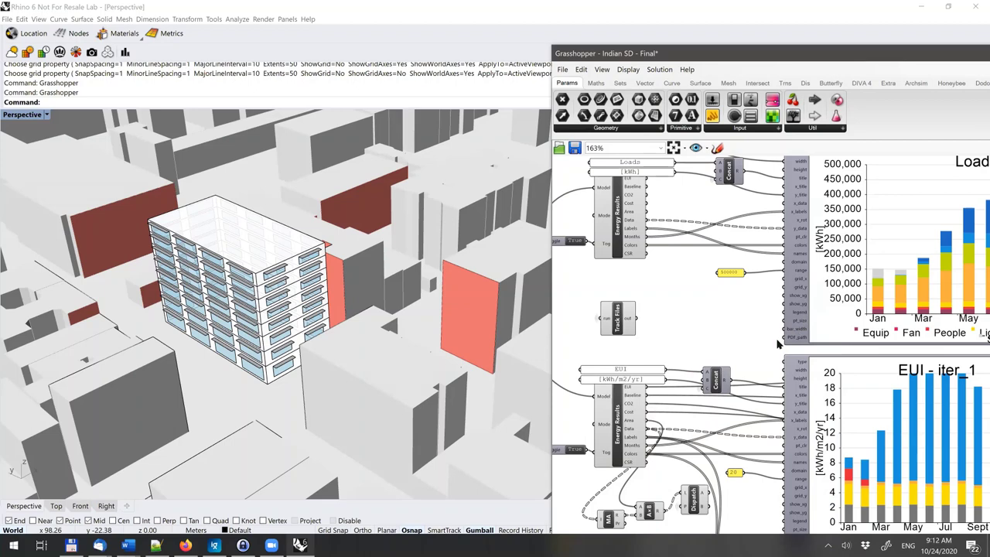
right_drag(743, 342, 612, 340)
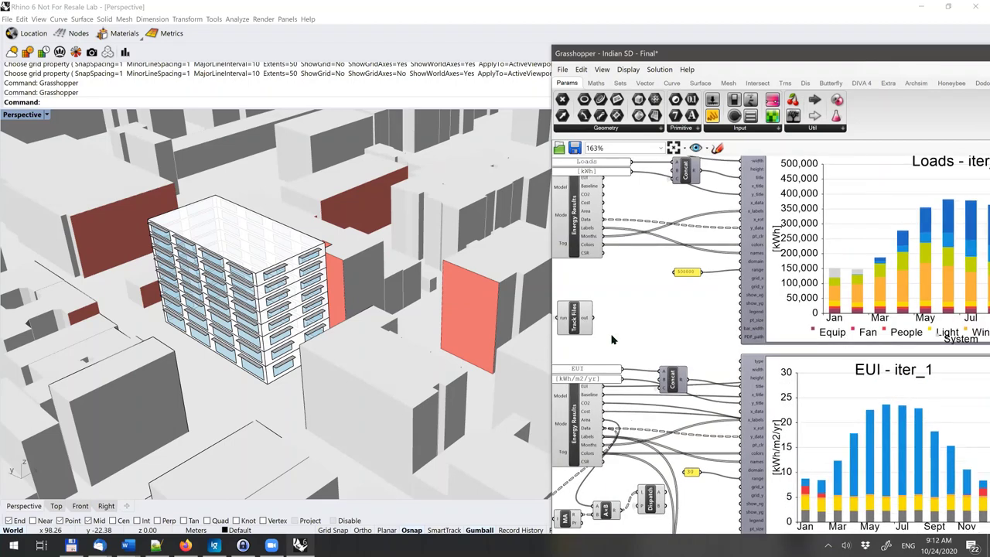
scroll(611, 339, down, 1)
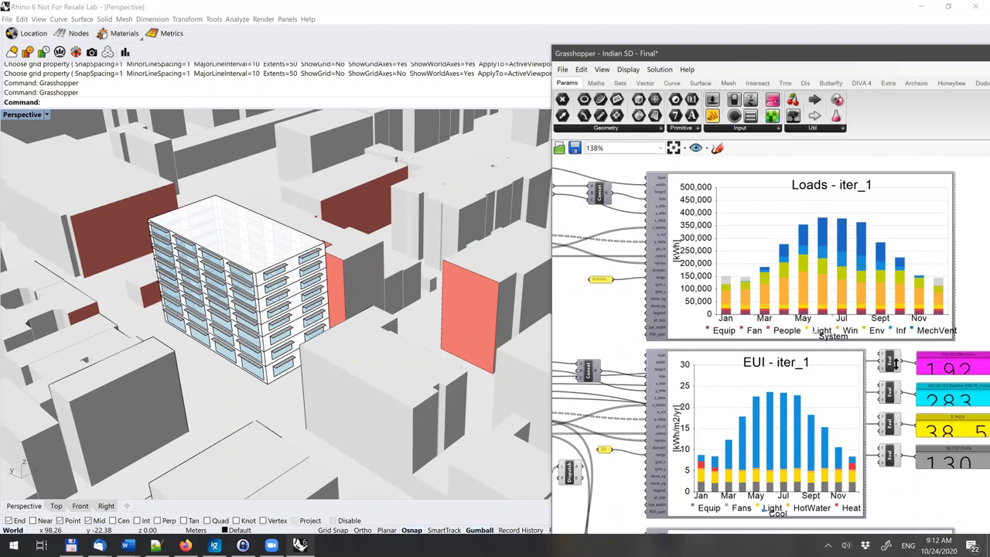
Step: Enlarge the magenta EUI readout beside the EUI chart and move it clear of the other readouts
right_drag(902, 368, 801, 358)
drag(901, 365, 934, 385)
drag(927, 349, 981, 324)
right_drag(886, 356, 876, 356)
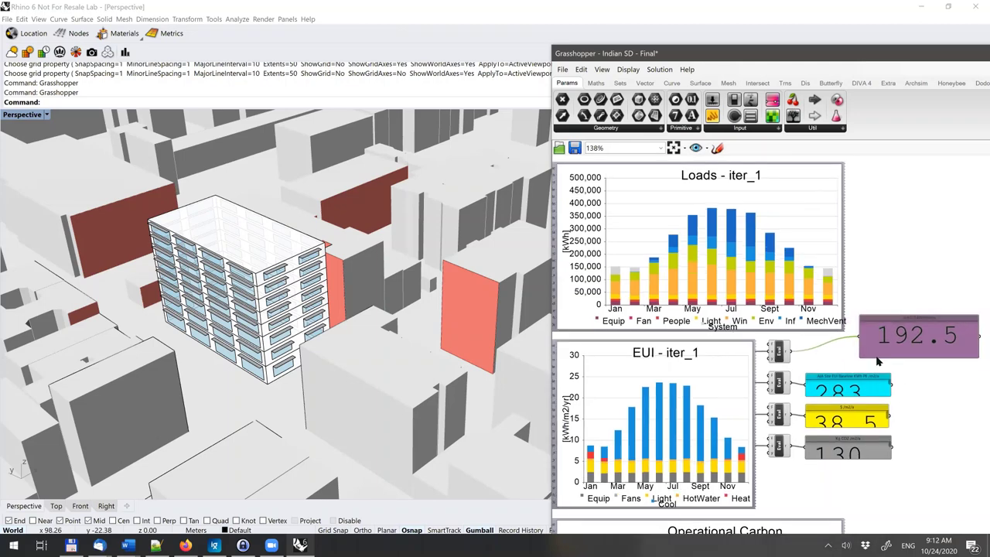
Step: Examine the monthly Loads chart, comparing the window, envelope, infiltration and mechanical ventilation loads
scroll(851, 294, down, 3)
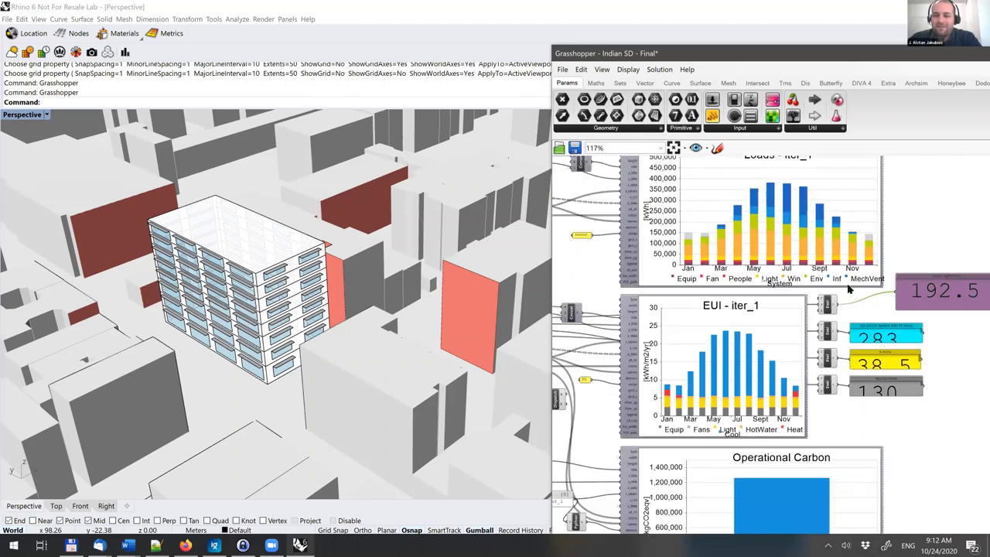
right_drag(853, 328, 862, 378)
scroll(833, 353, up, 1)
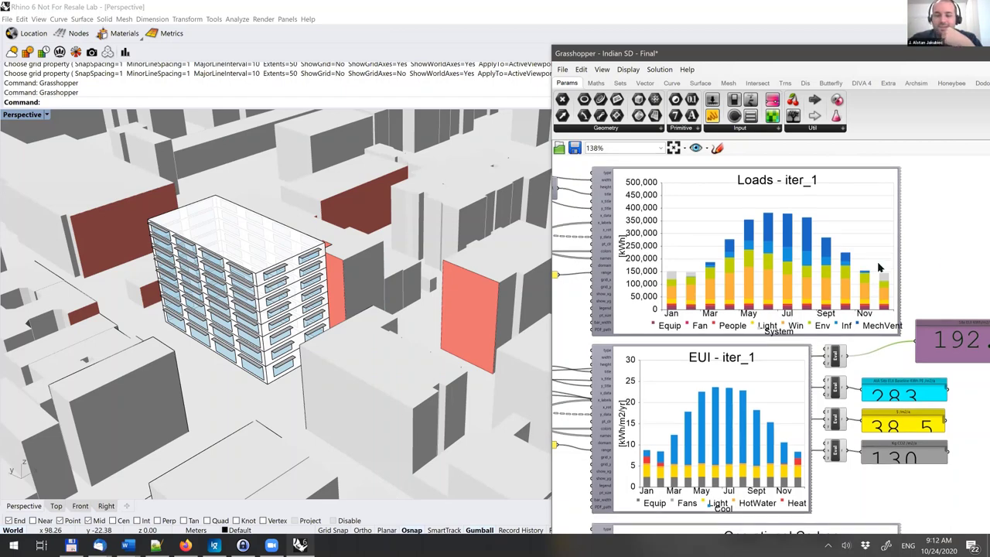
right_drag(857, 318, 860, 296)
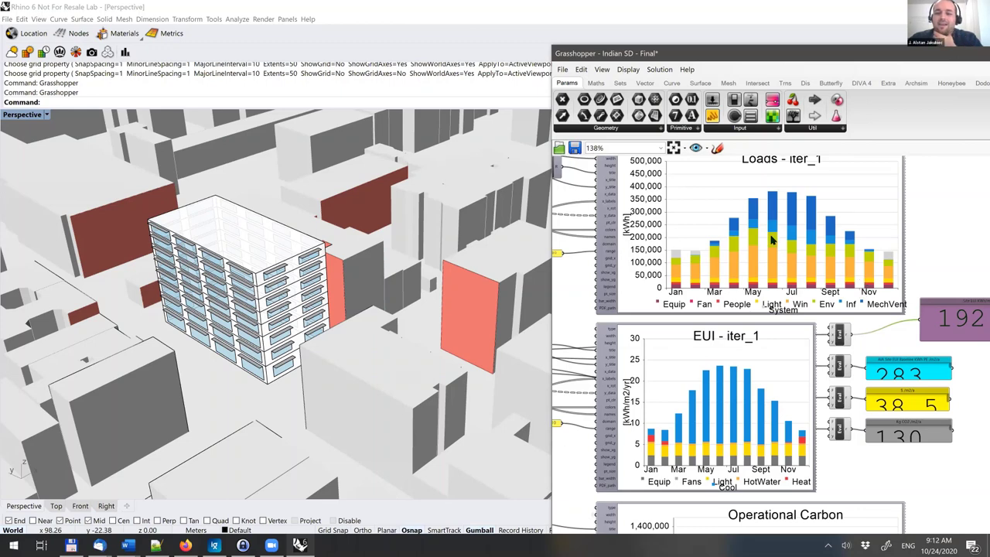
scroll(773, 258, up, 3)
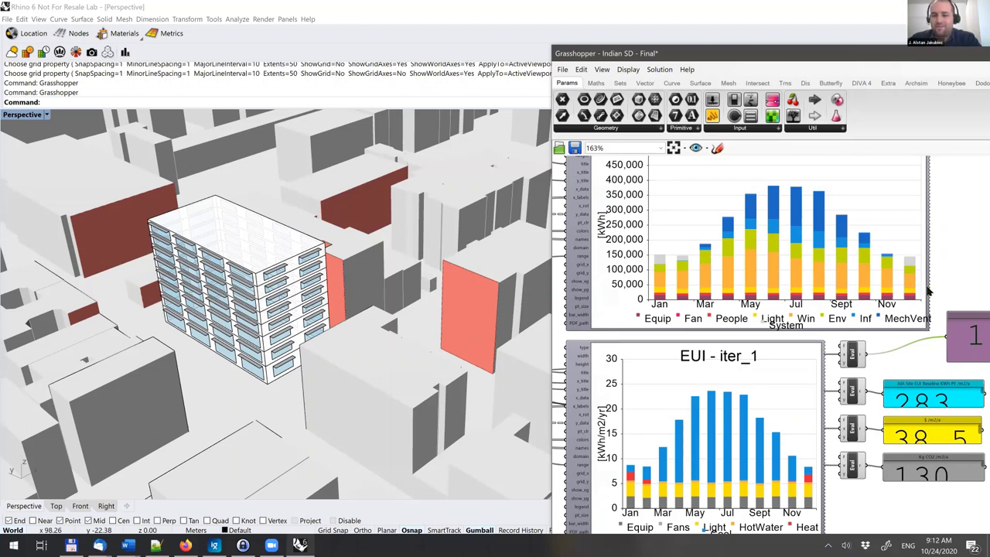
right_drag(907, 256, 914, 261)
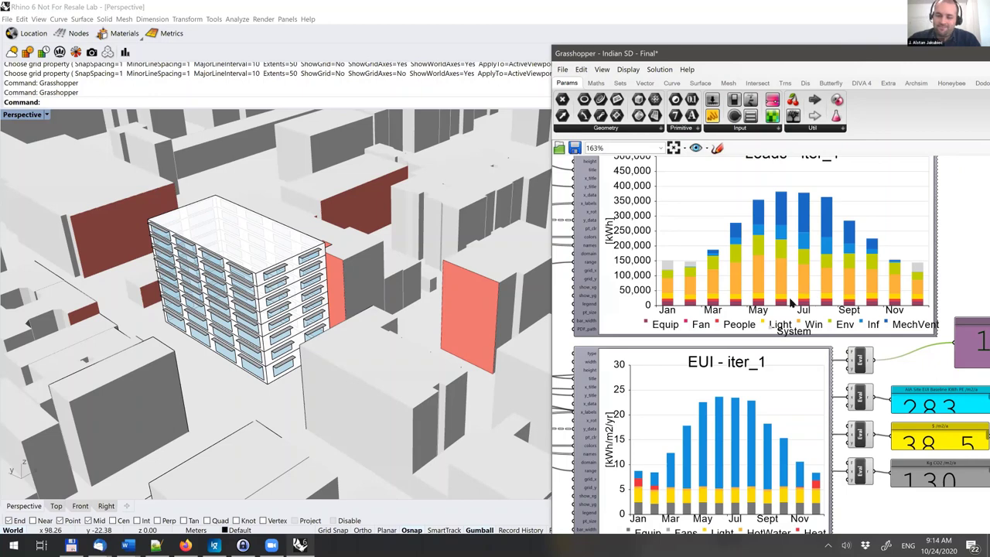
right_drag(784, 264, 784, 259)
Step: Examine the monthly EUI chart by end use together with the total EUI readout beside it
scroll(768, 247, down, 3)
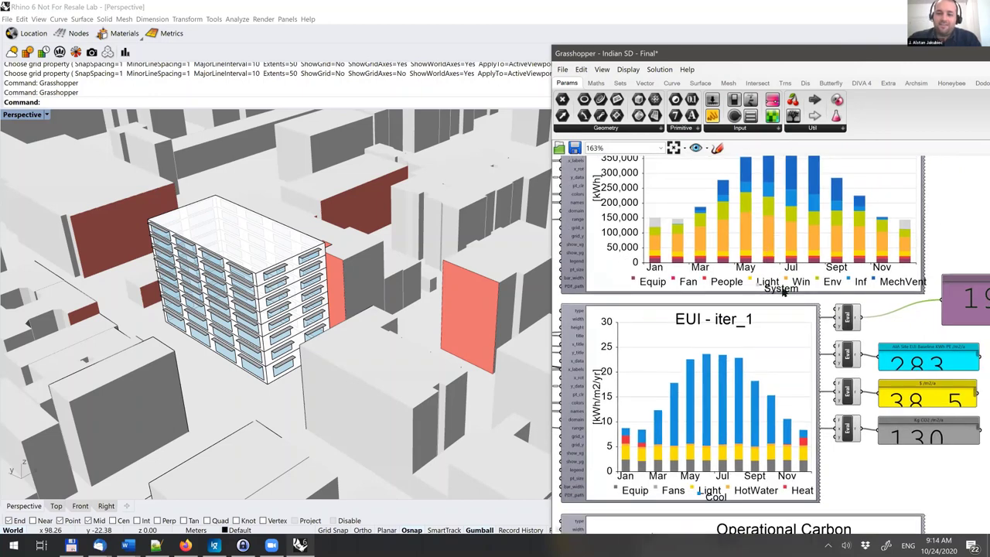
right_drag(874, 417, 849, 375)
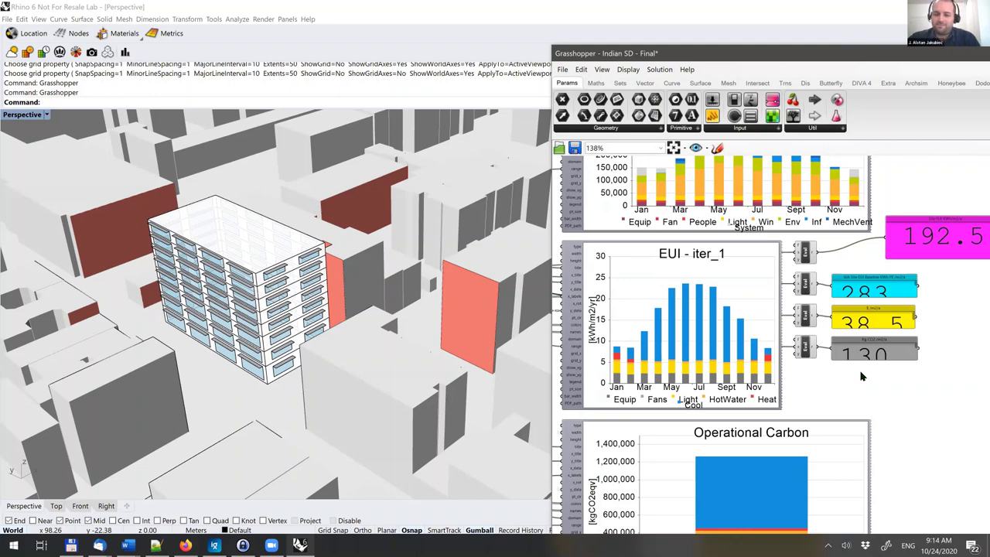
right_drag(627, 336, 628, 301)
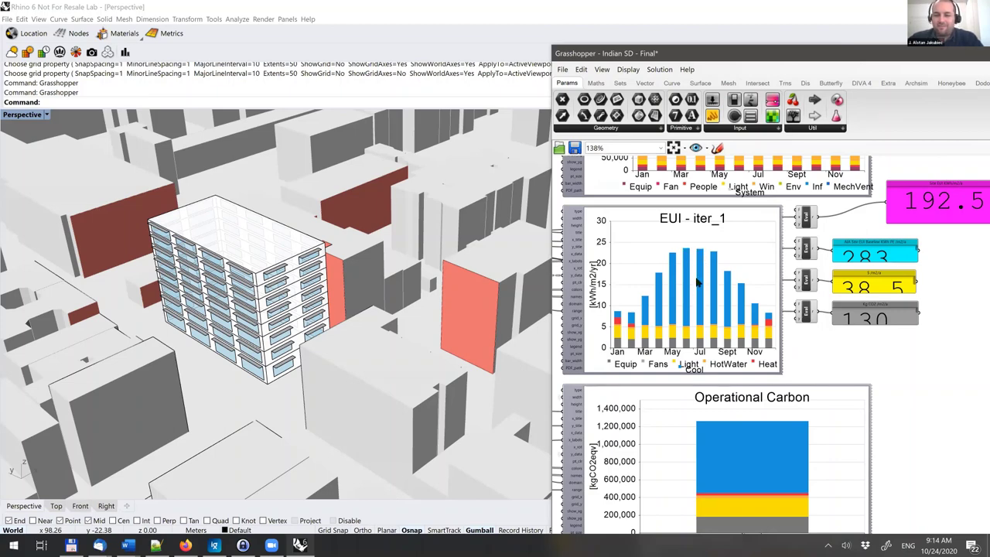
right_drag(865, 227, 792, 239)
click(905, 222)
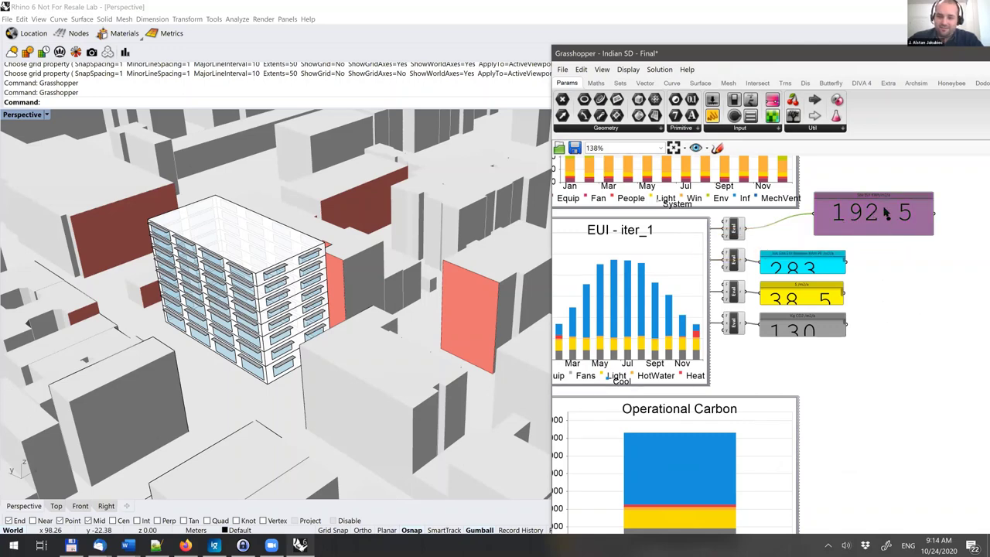
right_drag(831, 346, 851, 324)
click(850, 324)
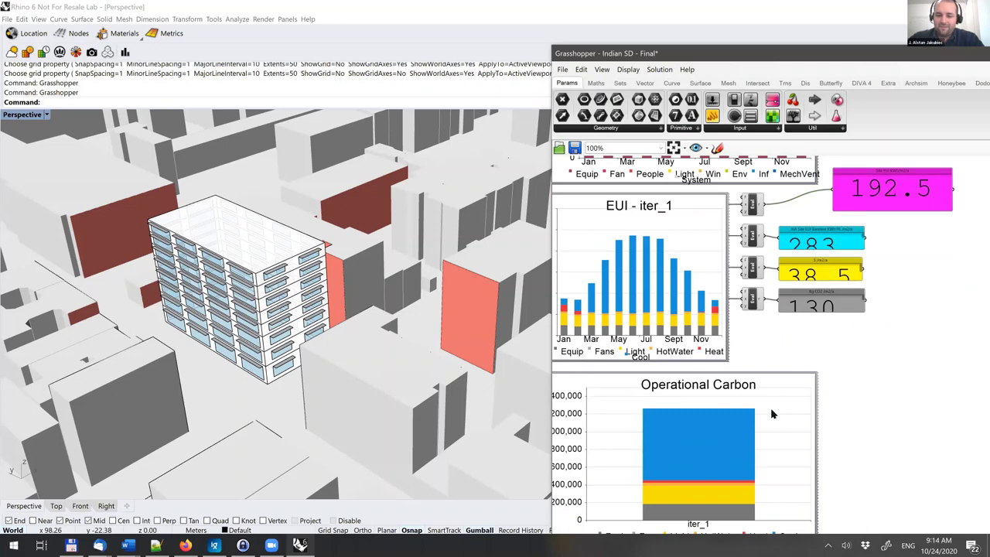
Step: Examine the Operational Carbon chart's breakdown by end use and compare it with the Loads and EUI charts
scroll(839, 341, down, 1)
scroll(815, 367, down, 1)
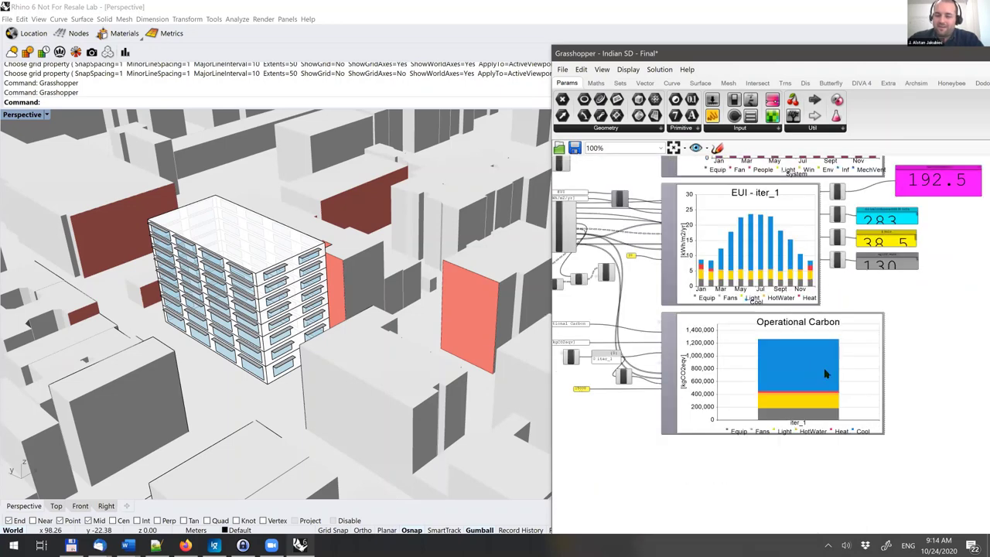
scroll(827, 370, up, 1)
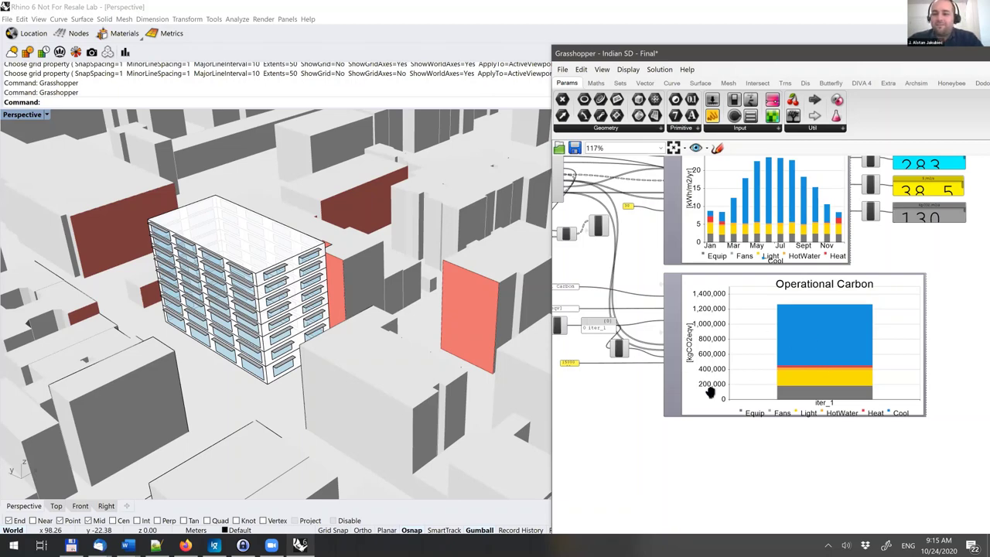
scroll(762, 337, down, 4)
right_drag(845, 249, 839, 309)
scroll(839, 310, up, 3)
right_drag(649, 283, 686, 301)
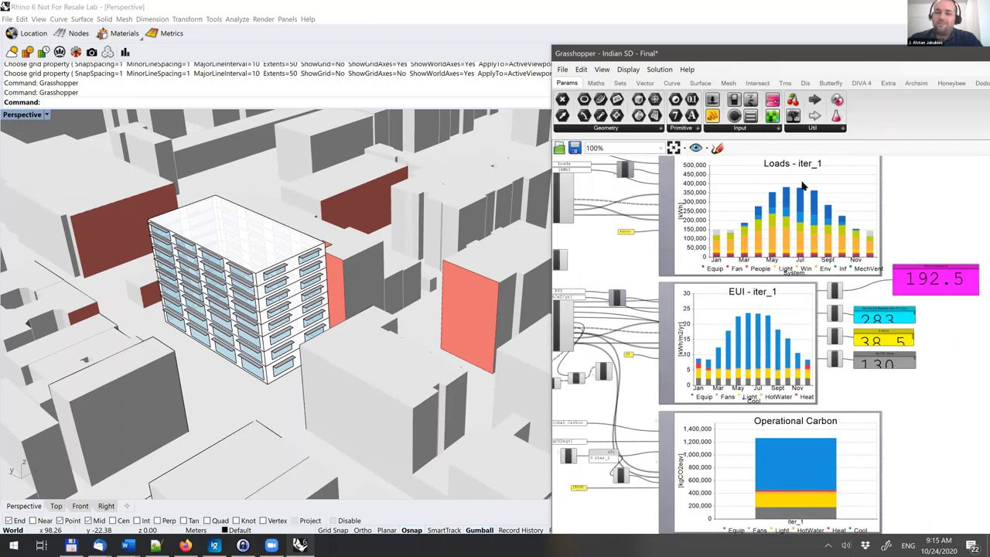
Step: Snap the Grasshopper window to fill half of the screen beside the Rhino viewport
drag(770, 64, 770, 64)
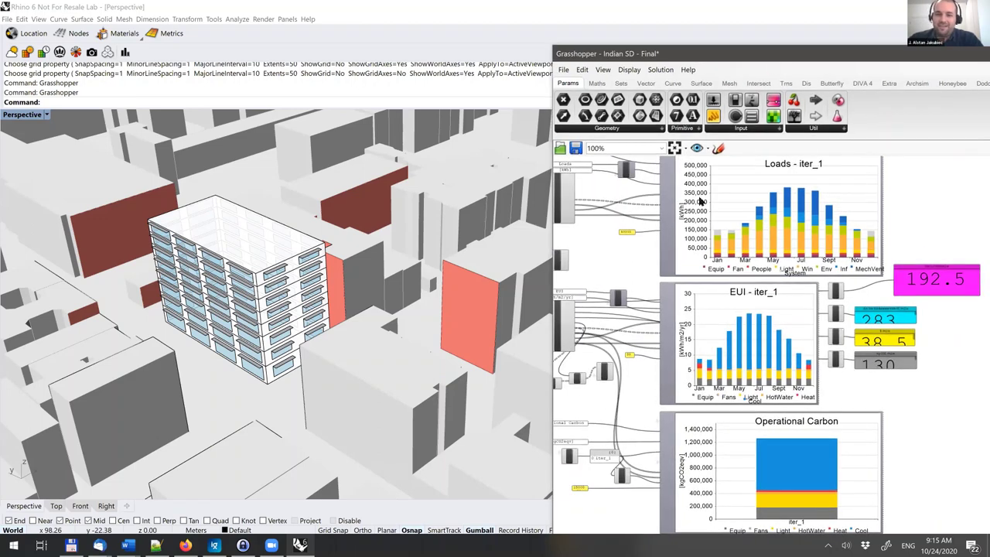
key(super+Right)
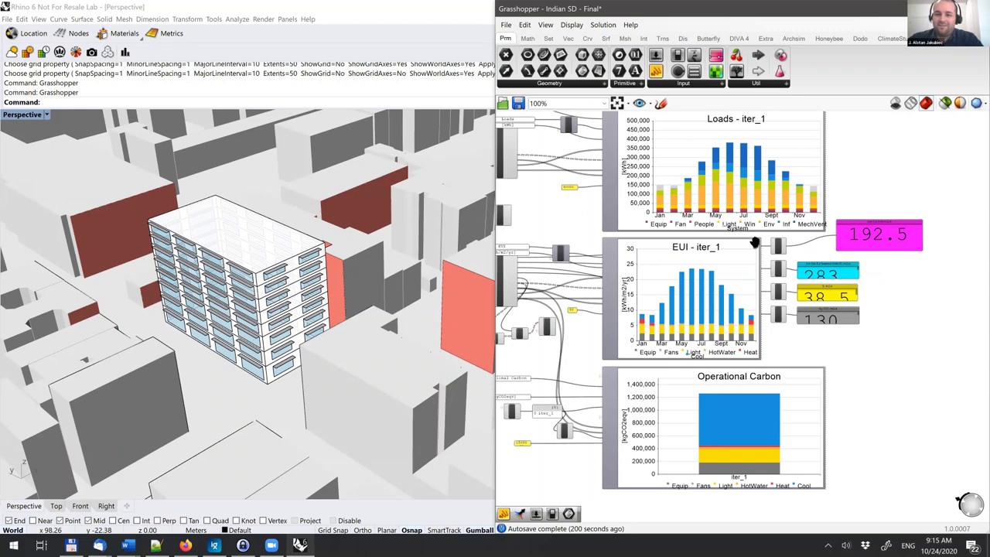
scroll(754, 244, down, 4)
scroll(740, 307, up, 3)
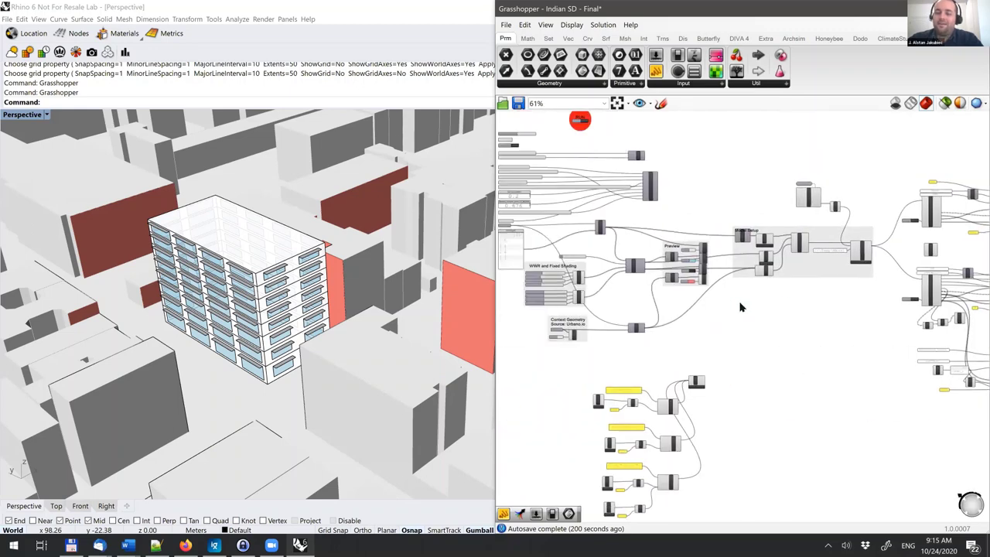
Step: Switch to Notepad++ with a new blank document for notes
scroll(705, 286, down, 3)
scroll(781, 236, up, 3)
scroll(780, 236, up, 5)
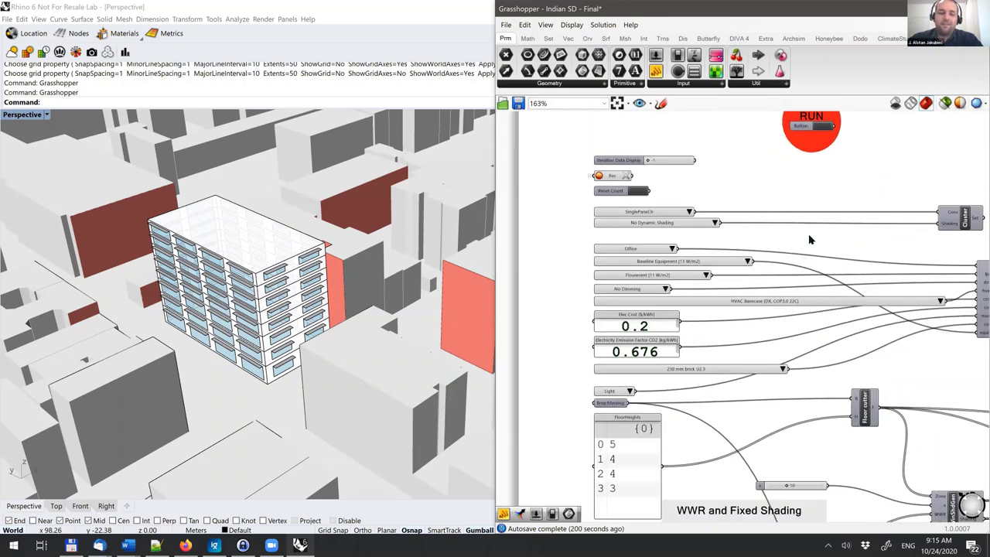
right_drag(813, 239, 816, 223)
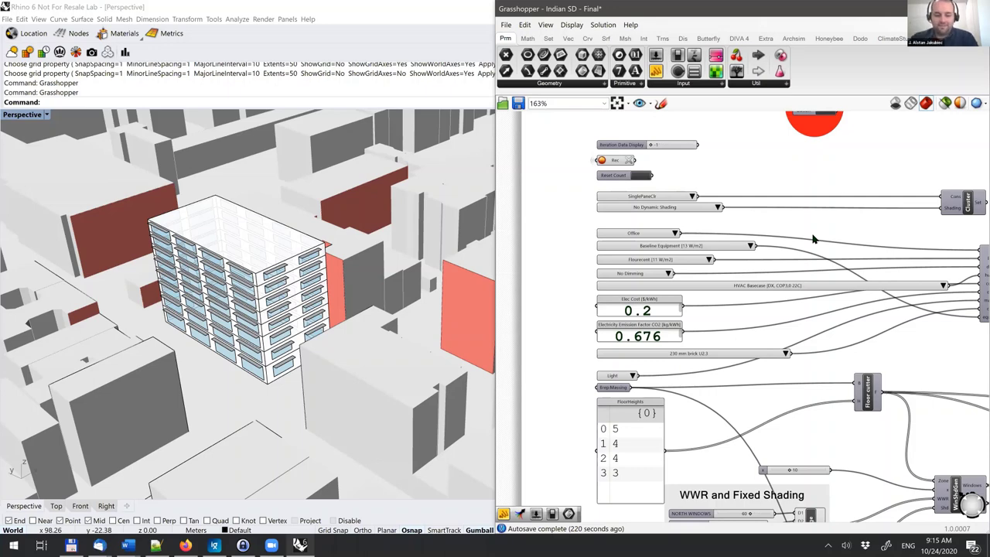
key(super)
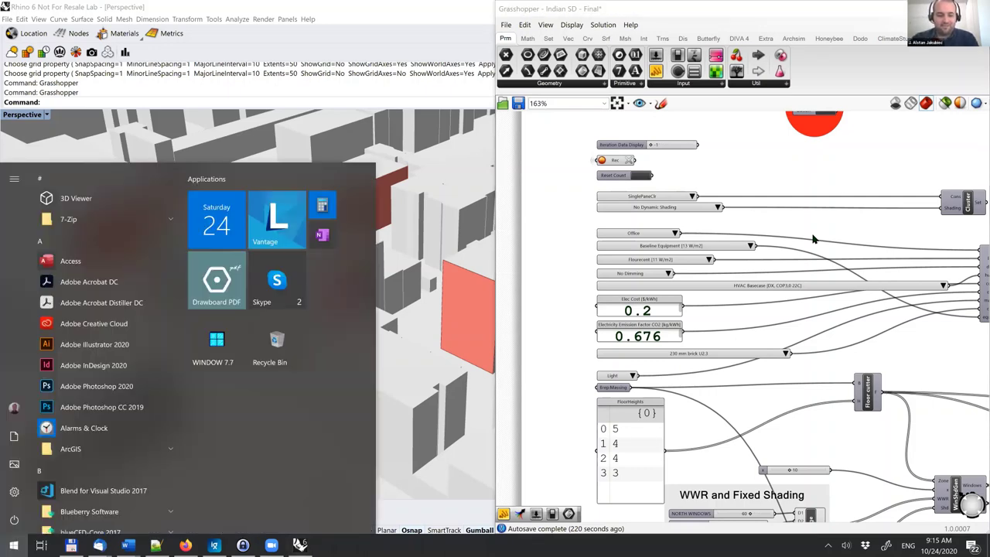
text(note)
key(Return)
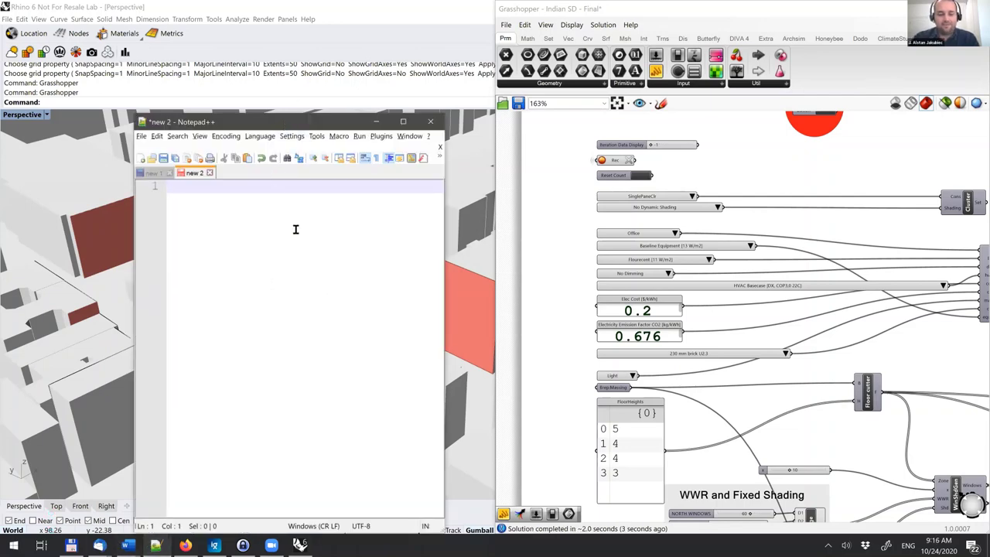
Step: List "Option 1 - WWR", "Option 2 - Shading" and "Option 3 - Window construction quality" on separate lines, and widen the note window to fit them
text(Option 1 - WWR)
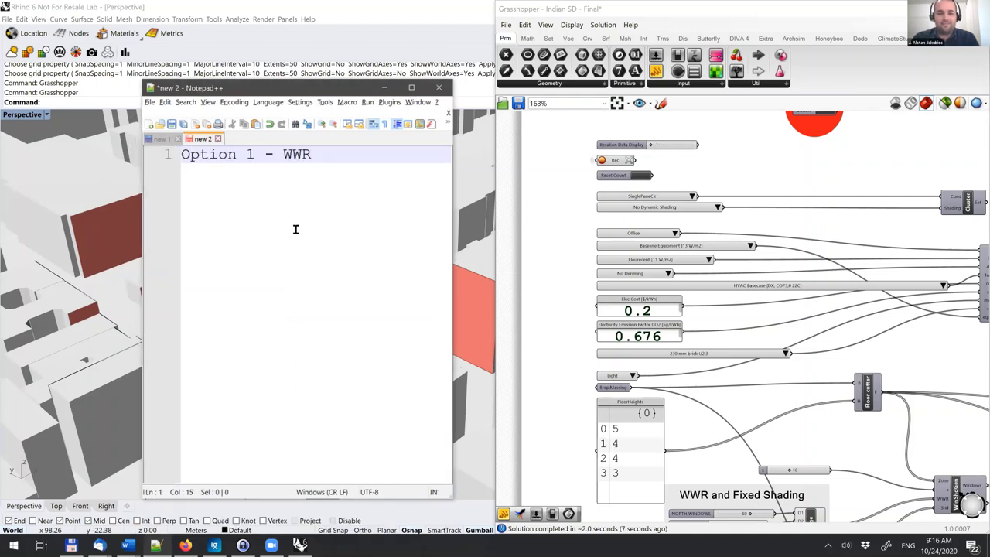
key(Return)
text(Op)
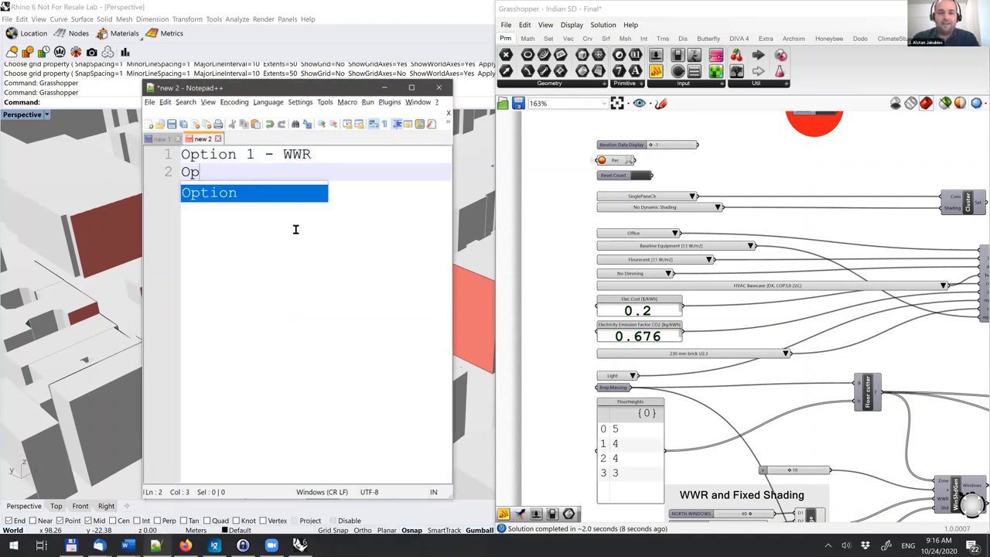
text(tion 2 - Sha)
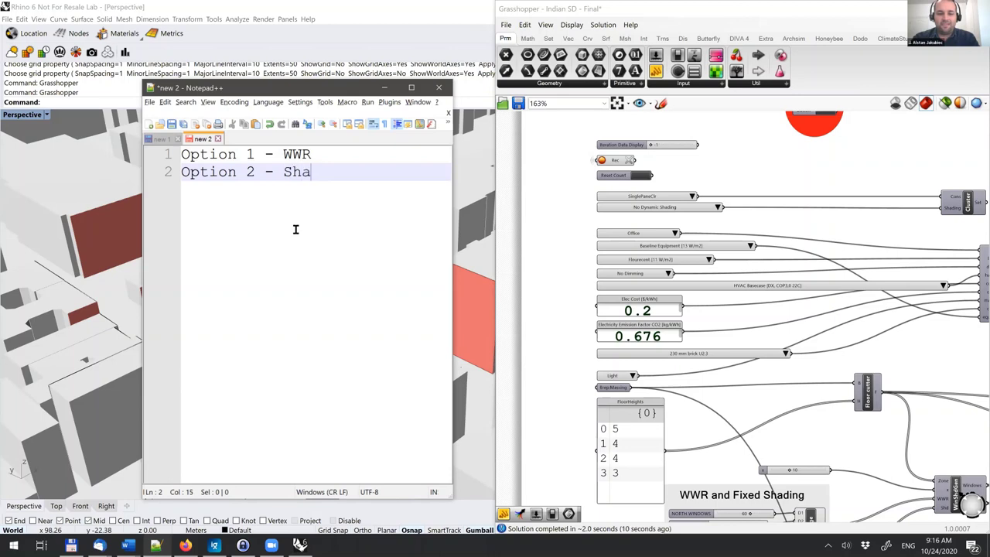
text(ding)
key(Return)
text(Opti)
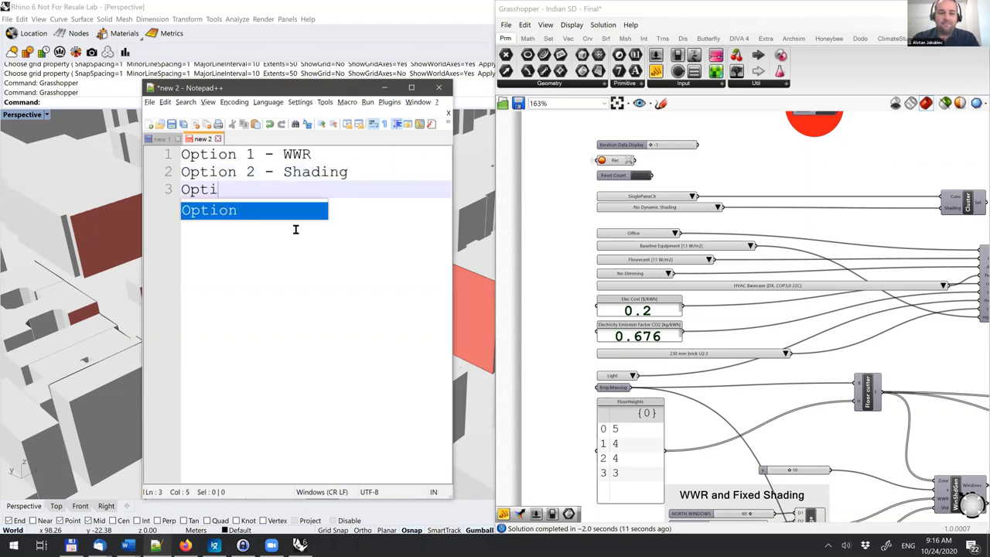
text(on 3 - Window construc)
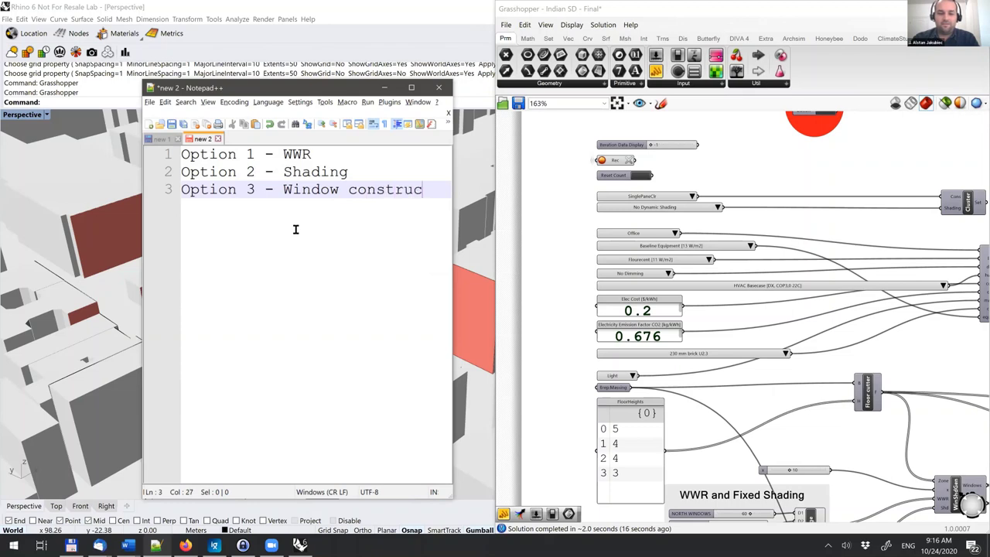
text(tion quality)
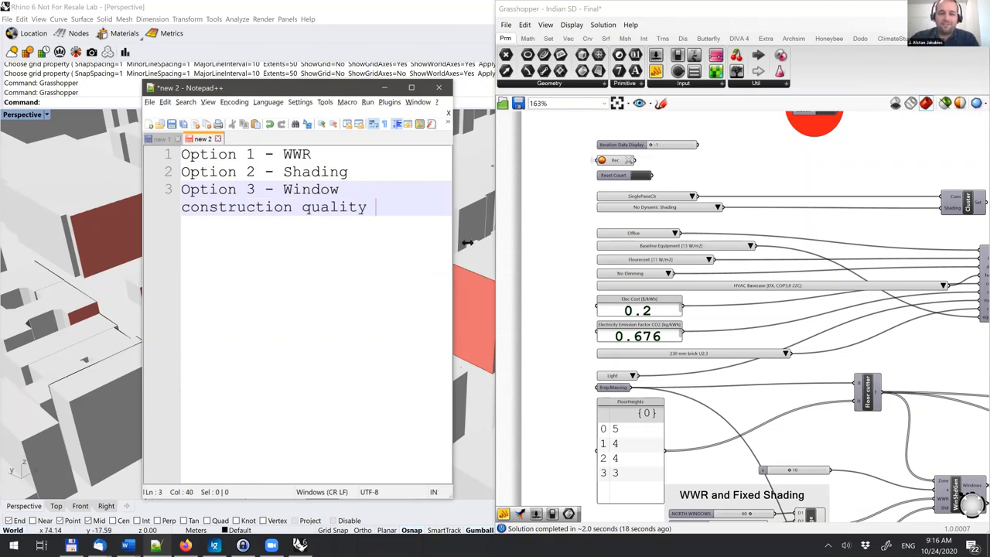
drag(467, 243, 570, 243)
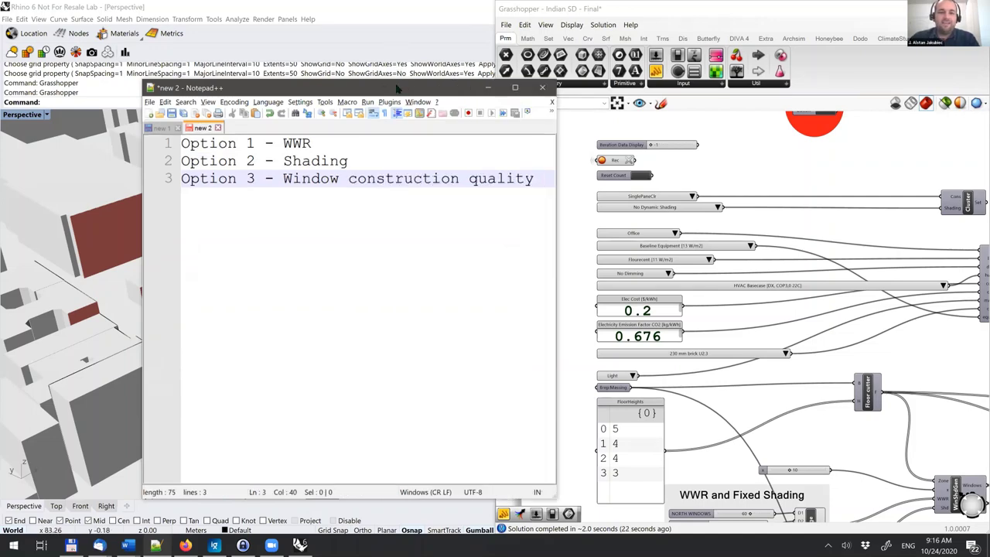
drag(360, 82, 323, 77)
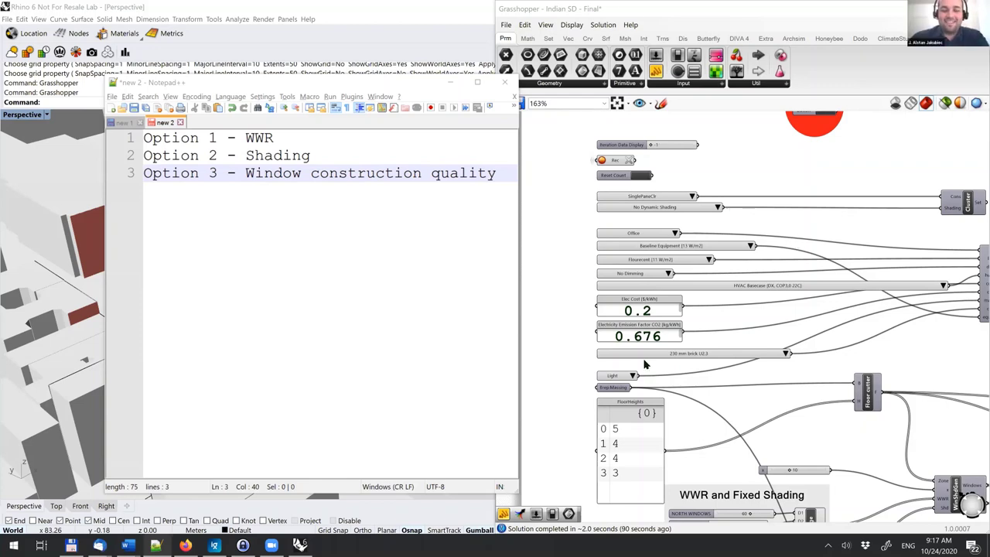
Step: Return to Grasshopper and disable the solver before editing the WWR and Fixed Shading inputs
right_drag(645, 364, 664, 239)
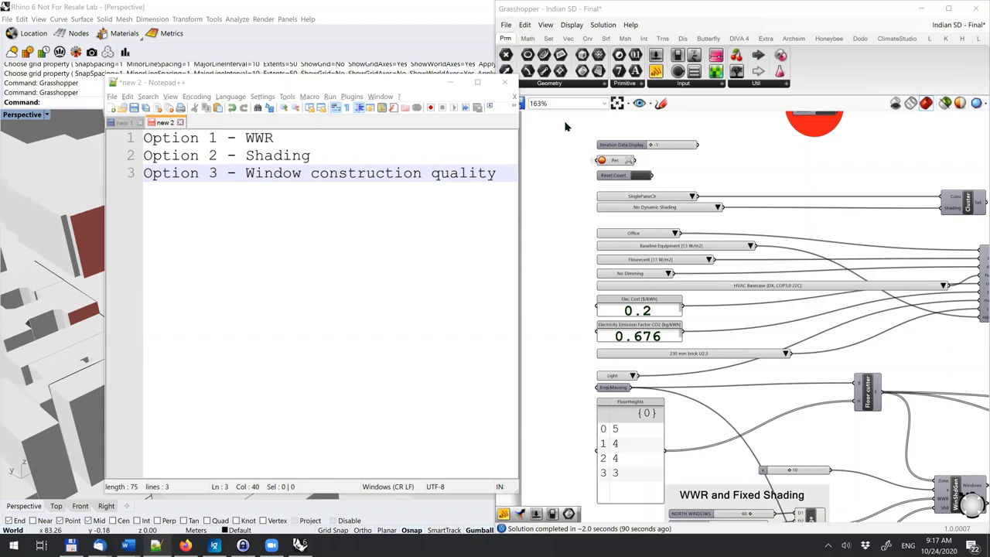
click(418, 87)
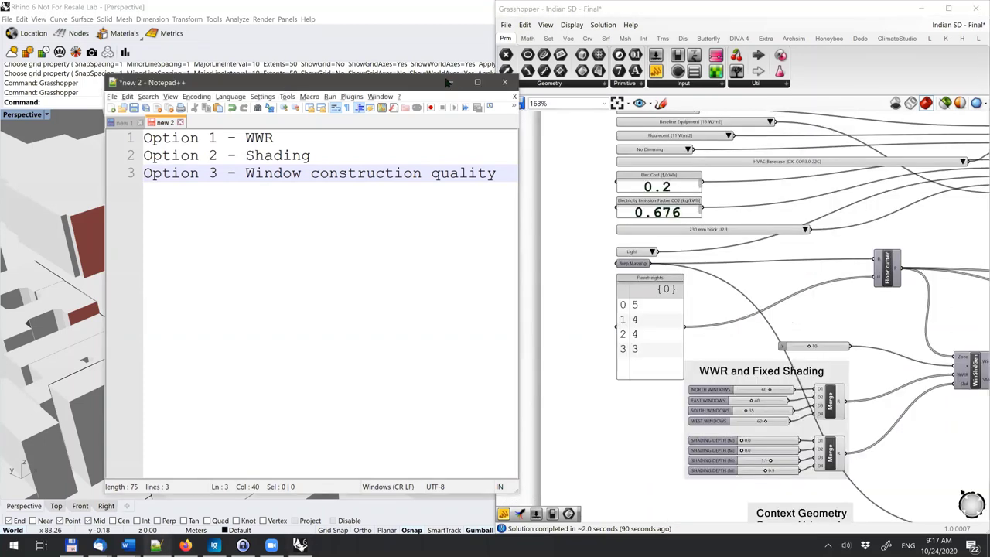
click(553, 268)
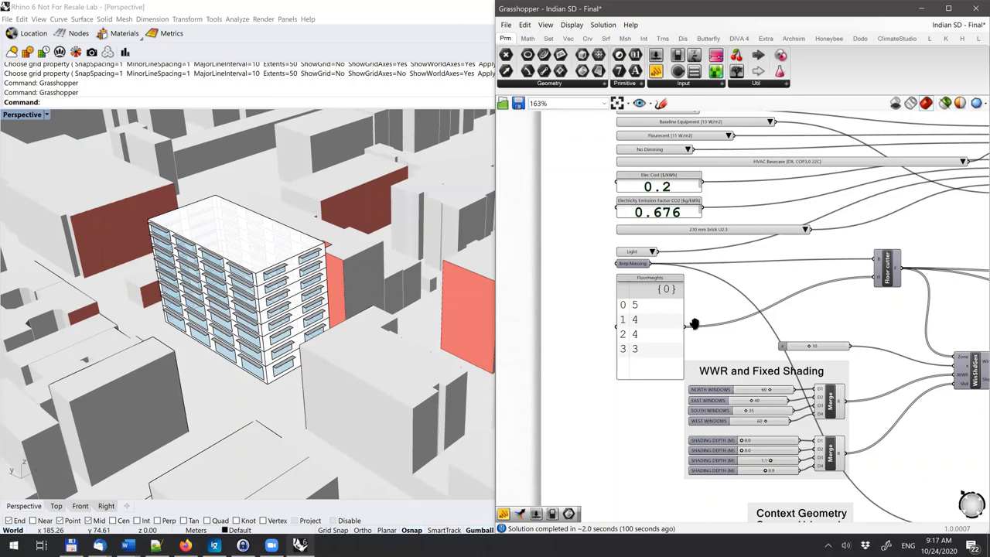
right_drag(696, 334, 666, 285)
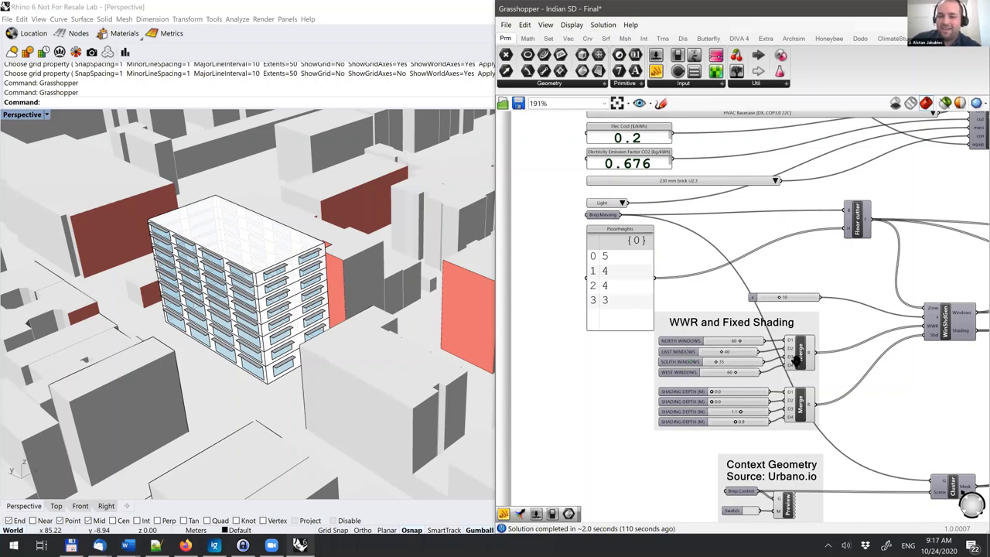
scroll(797, 361, up, 2)
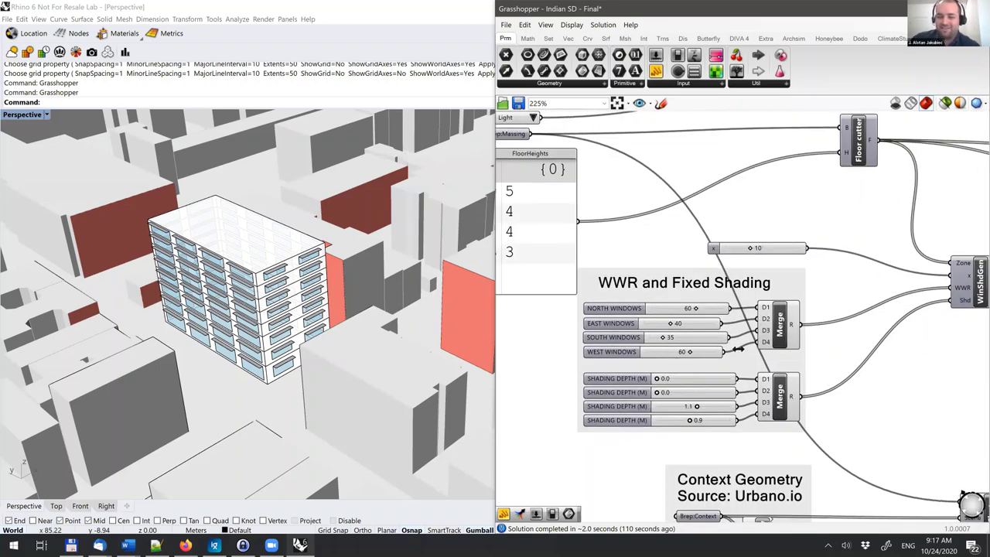
scroll(740, 344, up, 2)
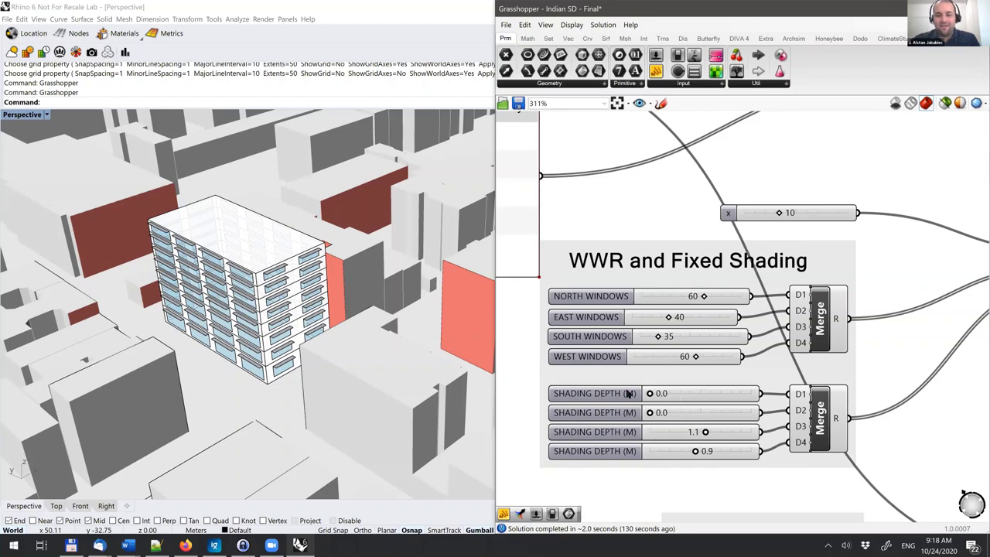
click(611, 28)
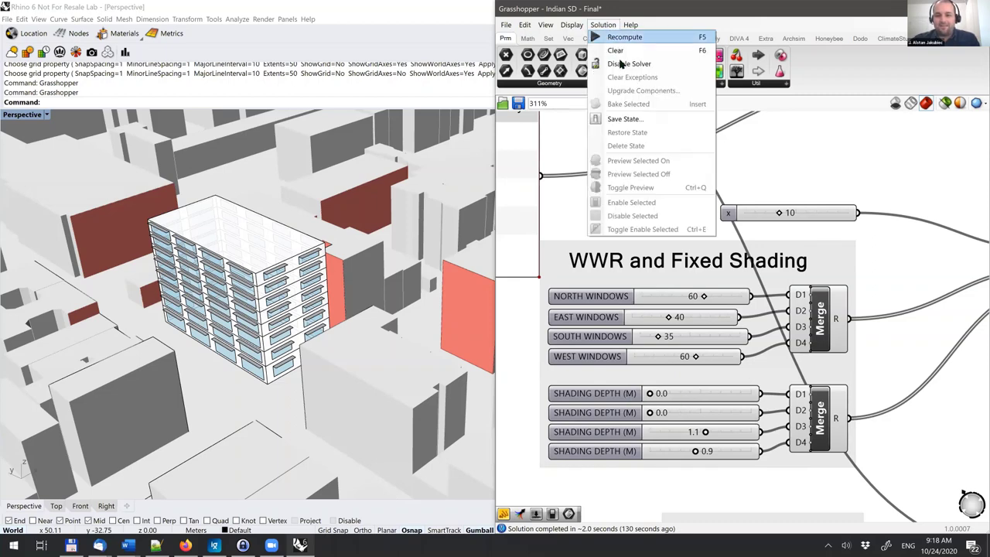
key(Return)
double_click(684, 394)
text(1.5)
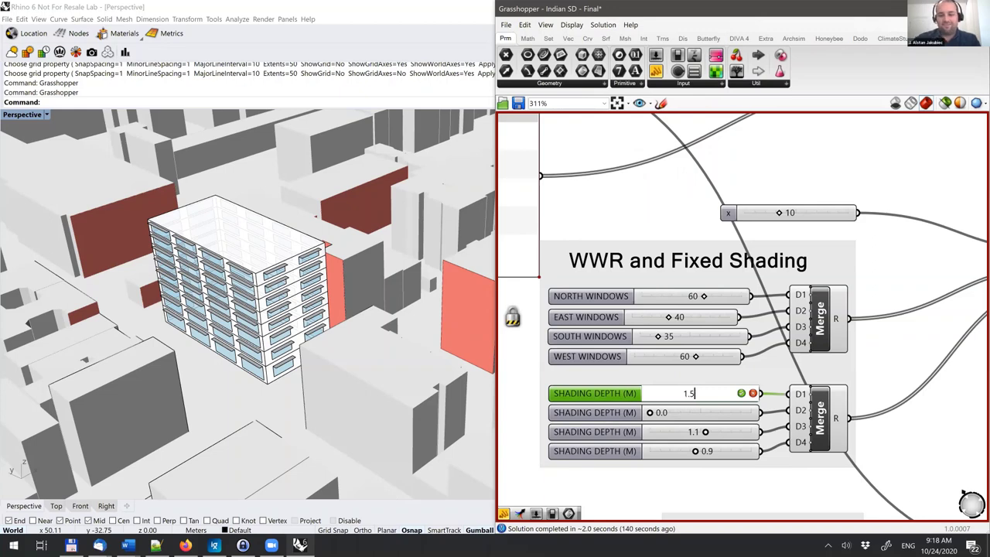
click(752, 393)
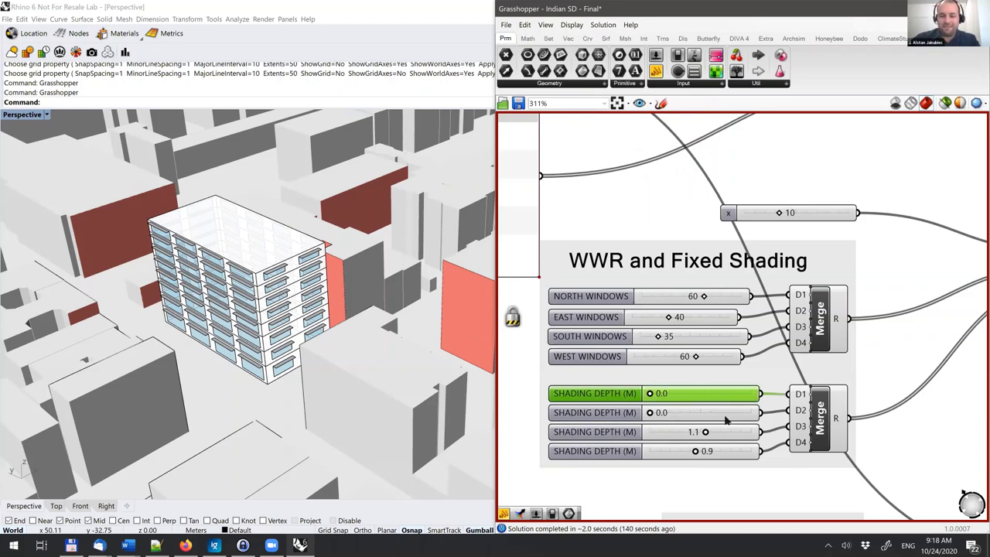
Step: Set the second, third and fourth fixed shading depths to 1.5 m and re-enable the solver
double_click(681, 414)
text(1.5)
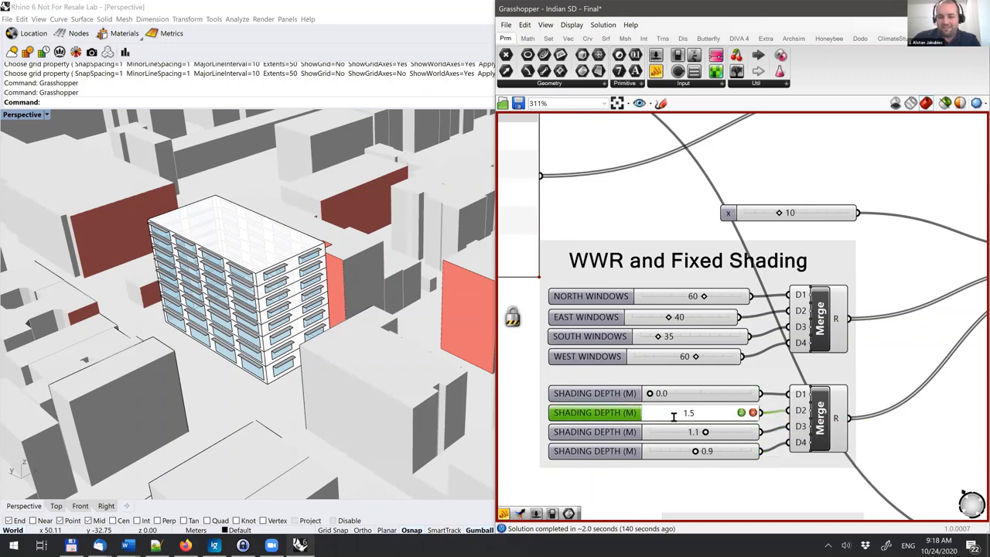
key(Return)
double_click(721, 435)
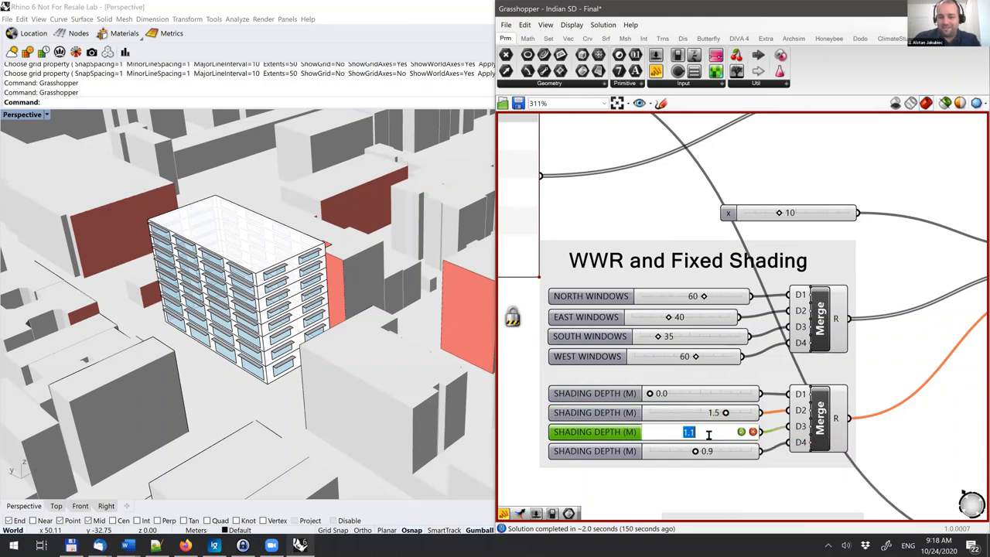
text(1.5)
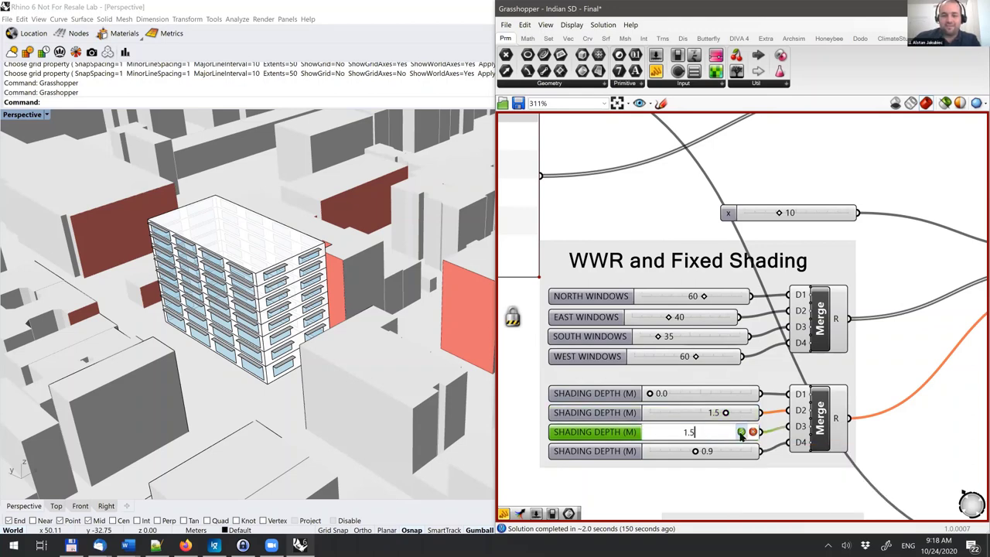
double_click(733, 454)
text(1.5)
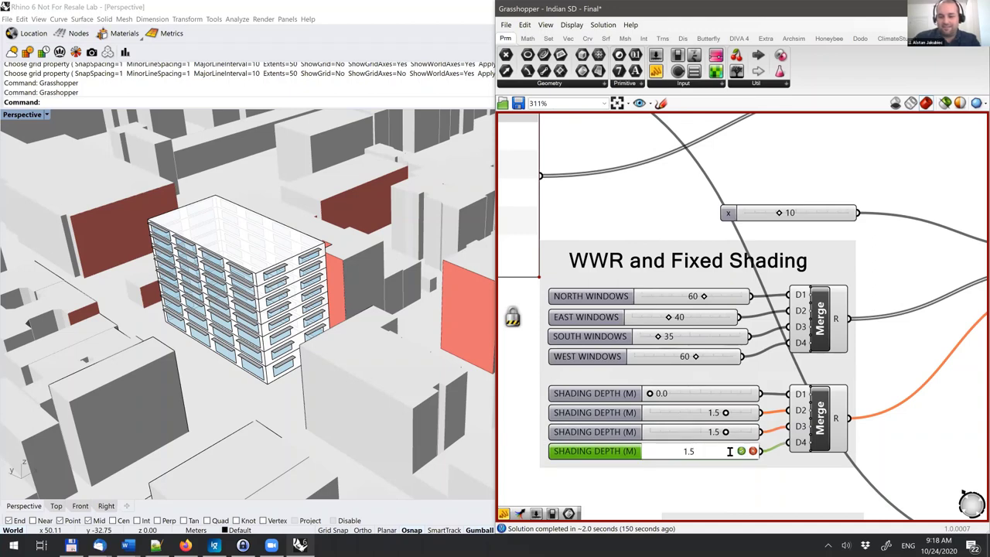
click(741, 451)
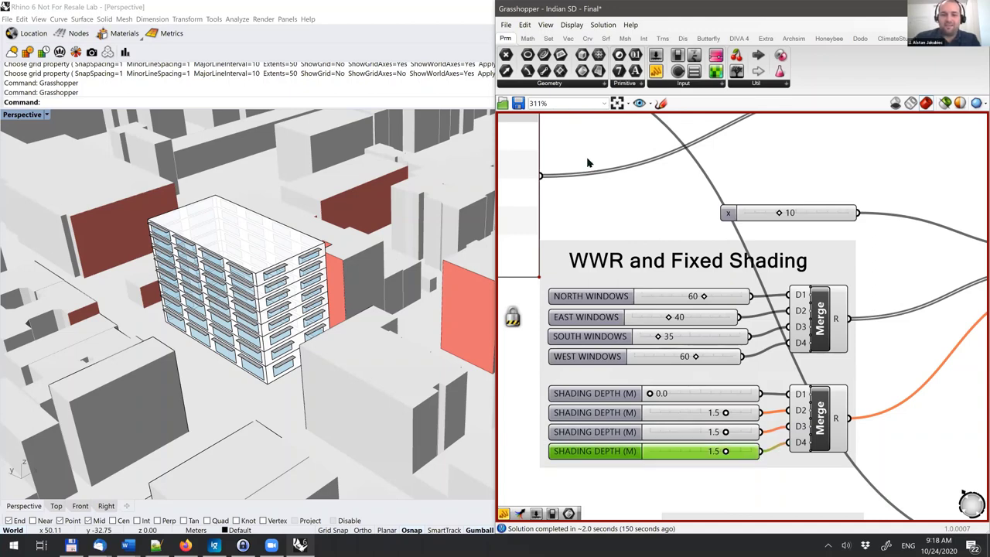
click(603, 26)
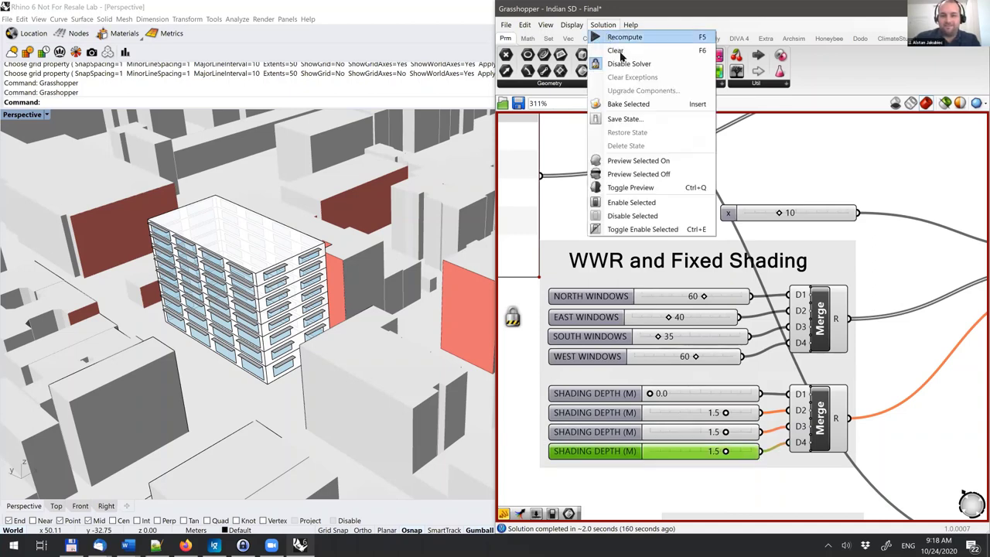
click(622, 63)
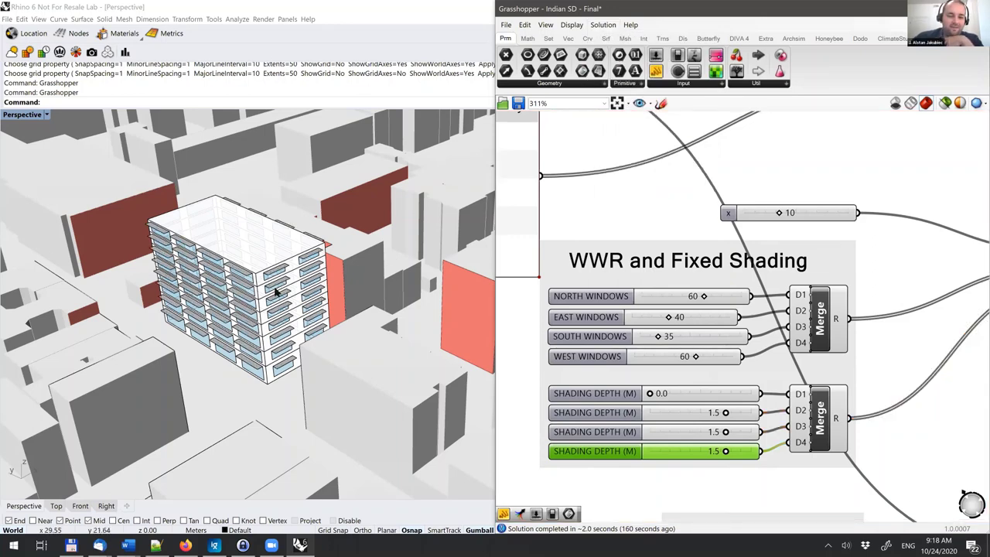
Step: Inspect the window shades on the building's different facades in the Rhino perspective viewport
right_drag(211, 302, 343, 254)
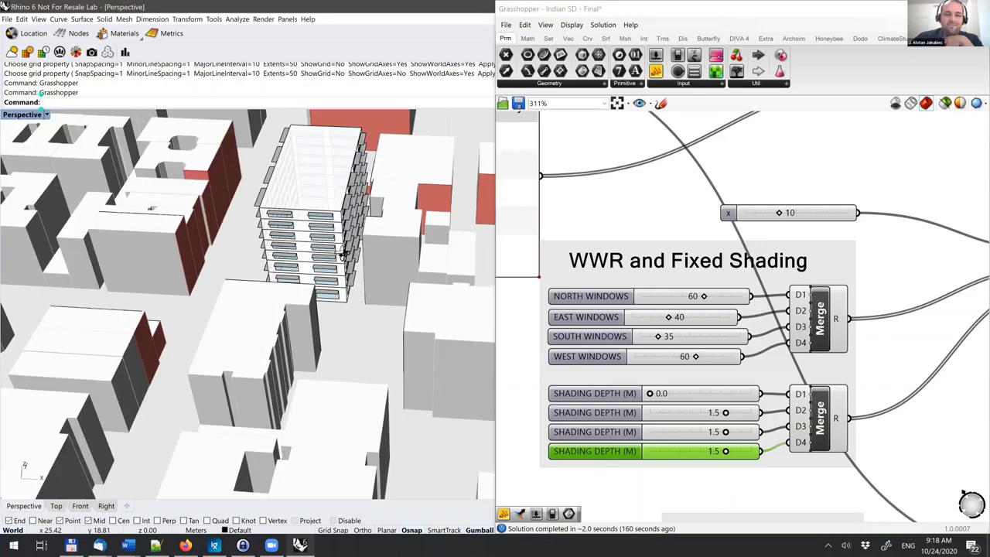
scroll(325, 253, up, 3)
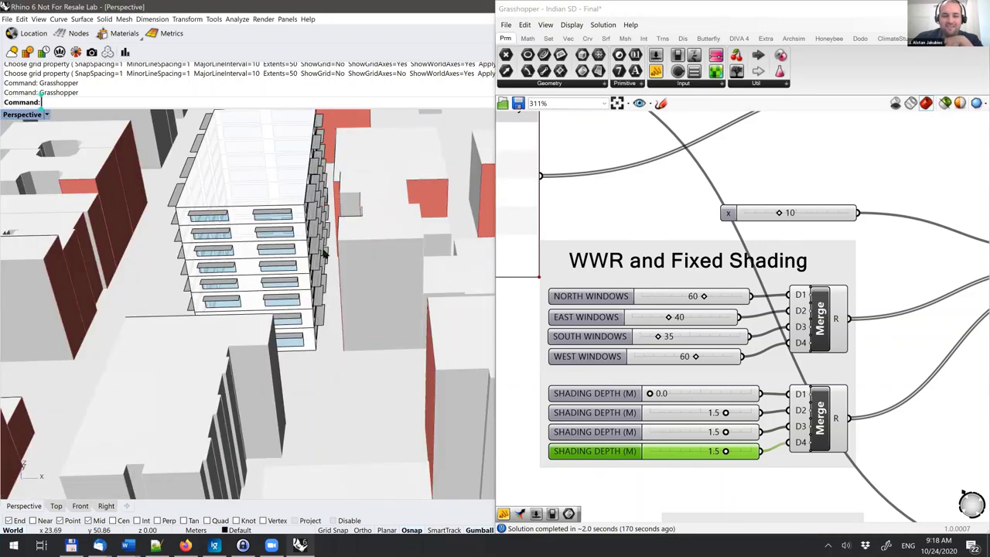
scroll(363, 292, up, 4)
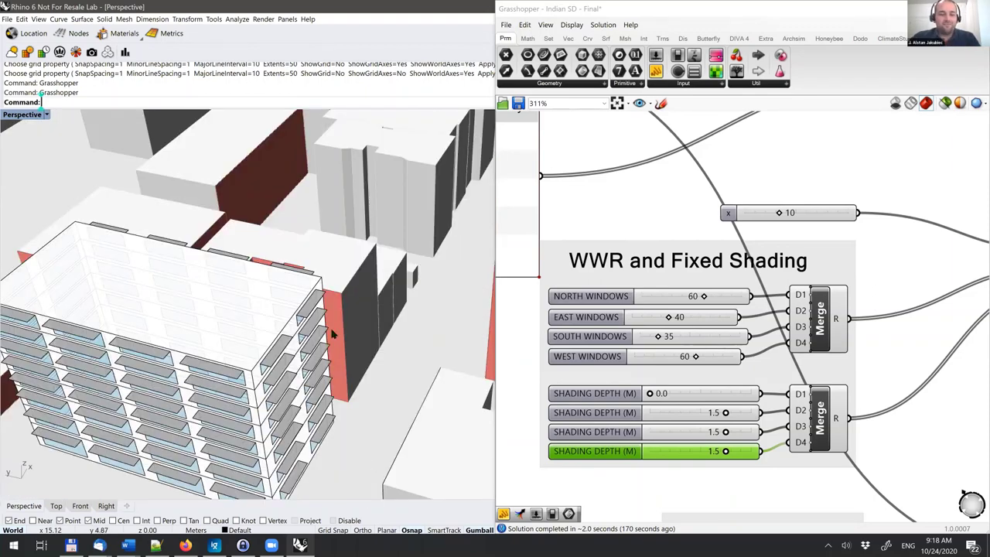
scroll(332, 333, down, 2)
right_drag(333, 315, 329, 324)
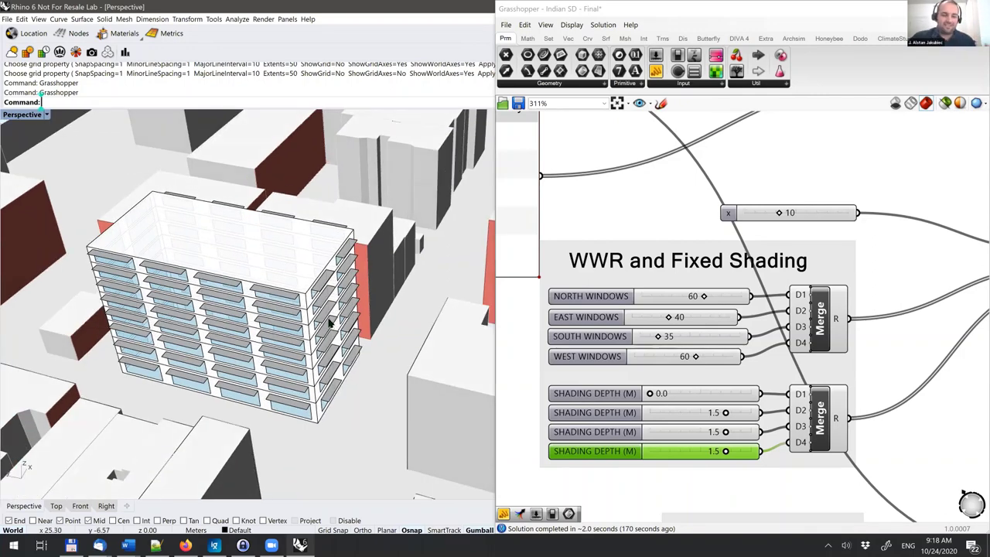
scroll(331, 323, down, 1)
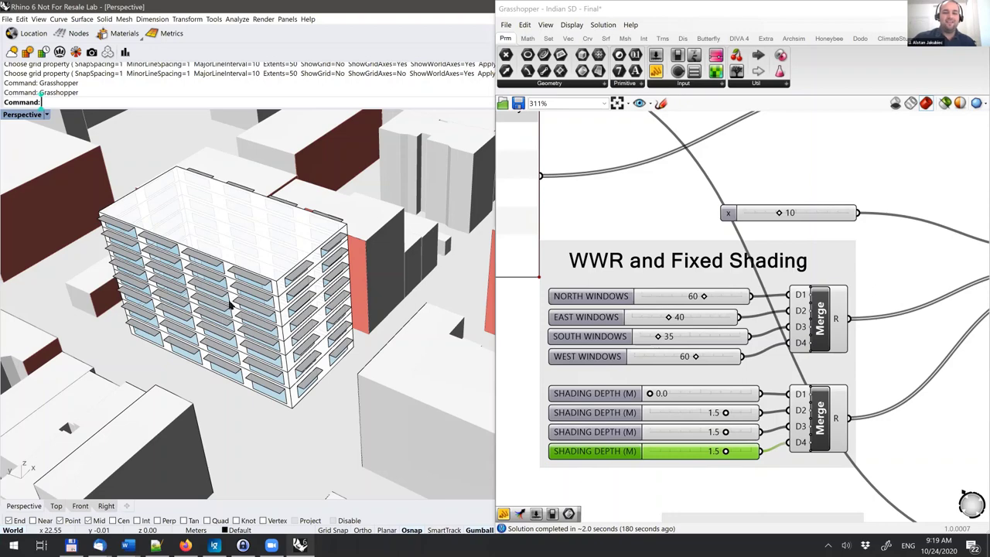
right_drag(618, 210, 619, 232)
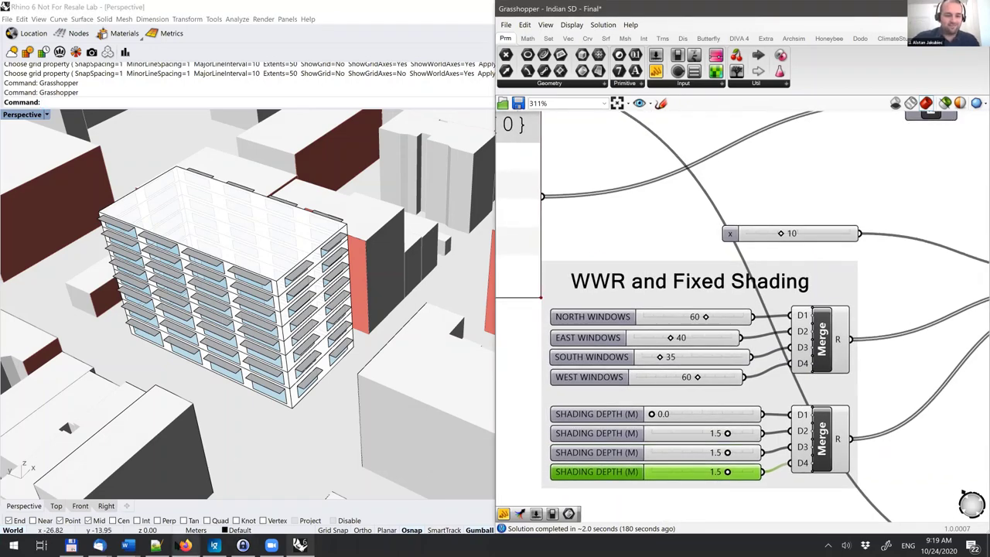
Step: Record "Baseline 192.5 kWh/m2" in the new Notepad++ results note, start a second line, and return to the design options note
click(156, 545)
text(Baseline)
key(Tab)
text(19)
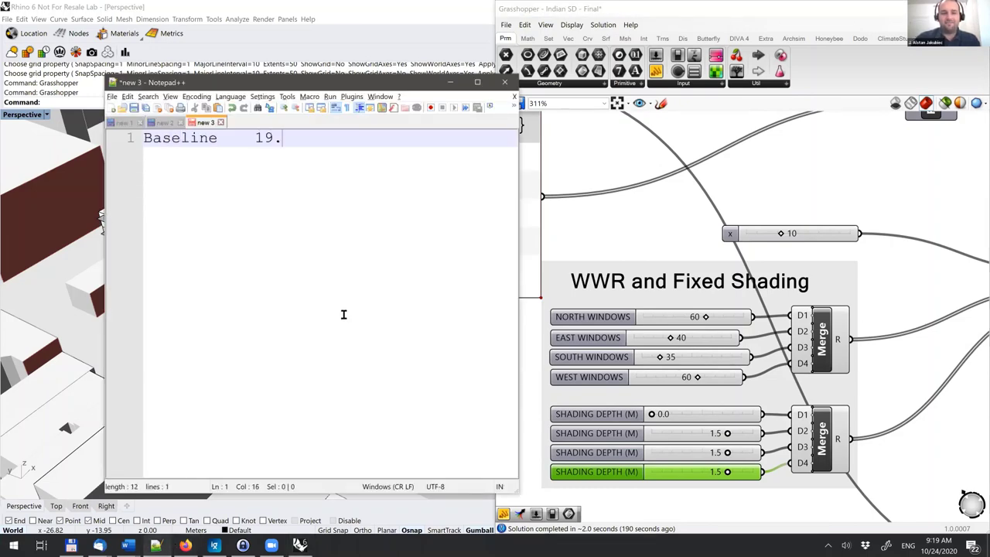
text(2.5 KWh)
key(BackSpace)
key(BackSpace)
text(k)
key(BackSpace)
key(BackSpace)
text(kWh/m2)
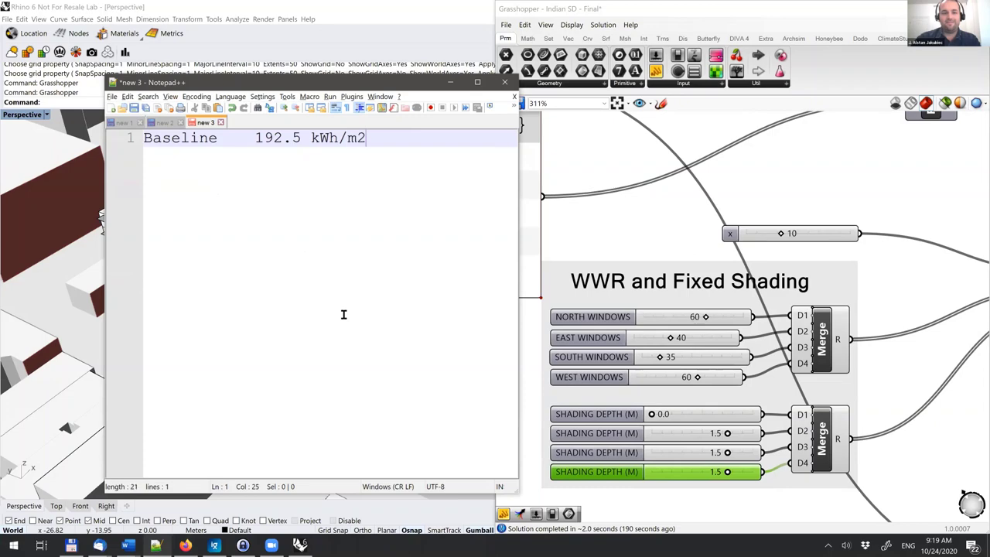
key(Return)
click(166, 124)
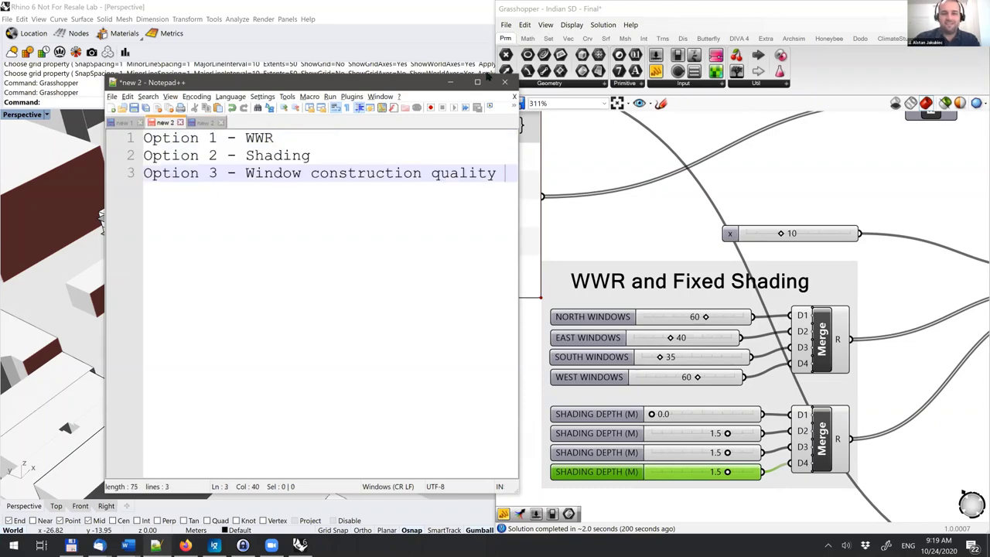
Step: Return to the Grasshopper definition and run the energy simulation with the 1.5 m fixed shading
click(759, 442)
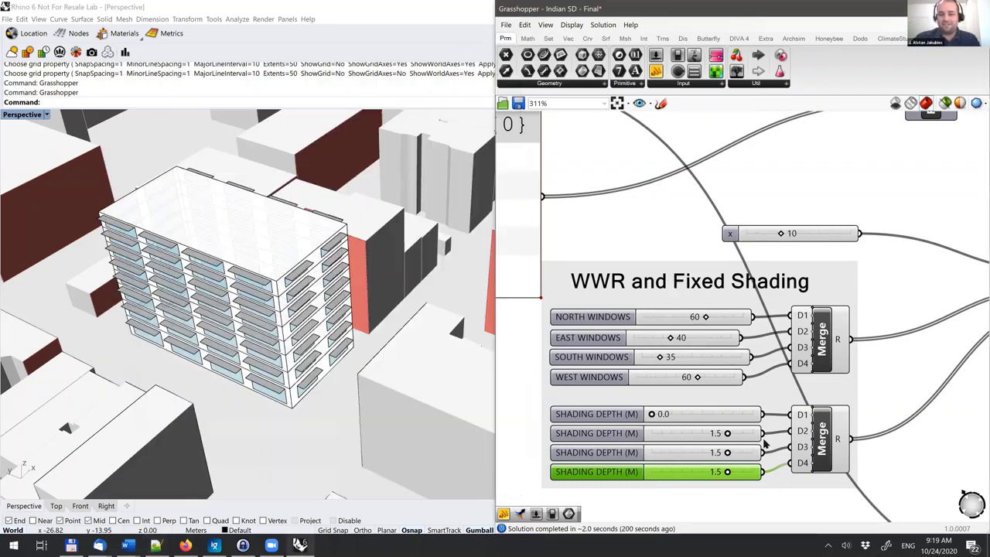
right_drag(718, 352, 771, 376)
right_drag(682, 120, 820, 320)
scroll(784, 406, down, 3)
right_drag(714, 113, 657, 243)
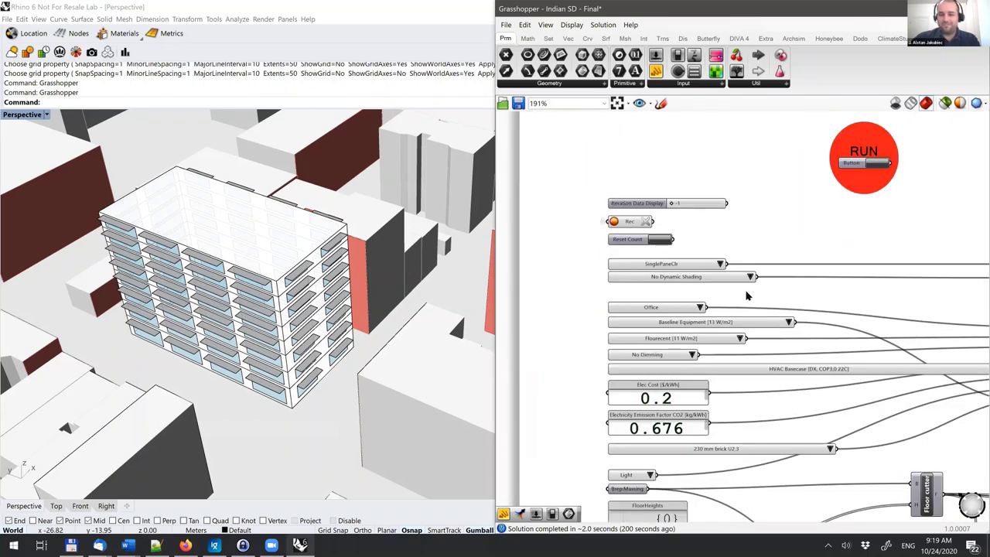
right_drag(877, 166, 796, 246)
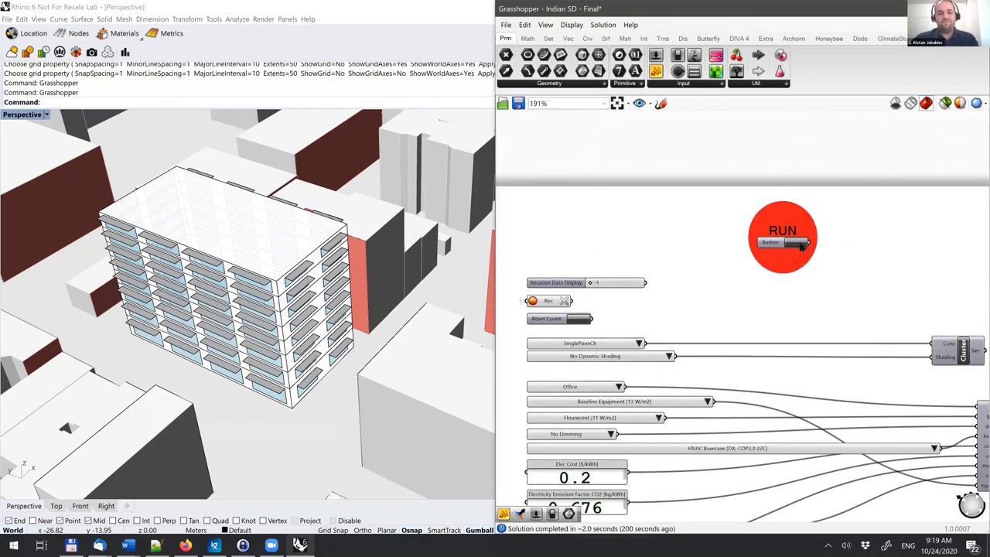
click(801, 246)
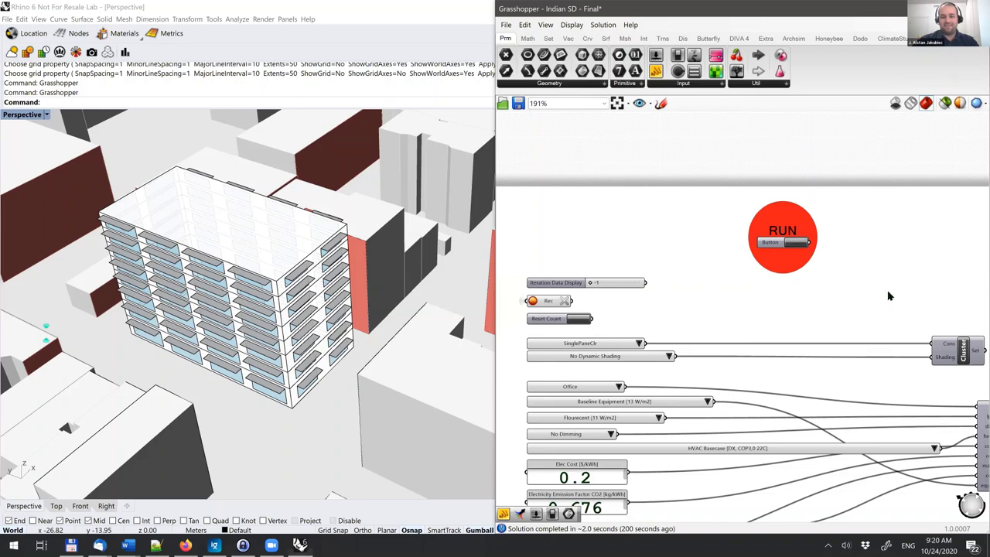
Step: Read the site EUI beside the result charts and record "1.5 m shading 185.9 kWh/m2" below the baseline, aligning both values
right_drag(933, 280, 928, 278)
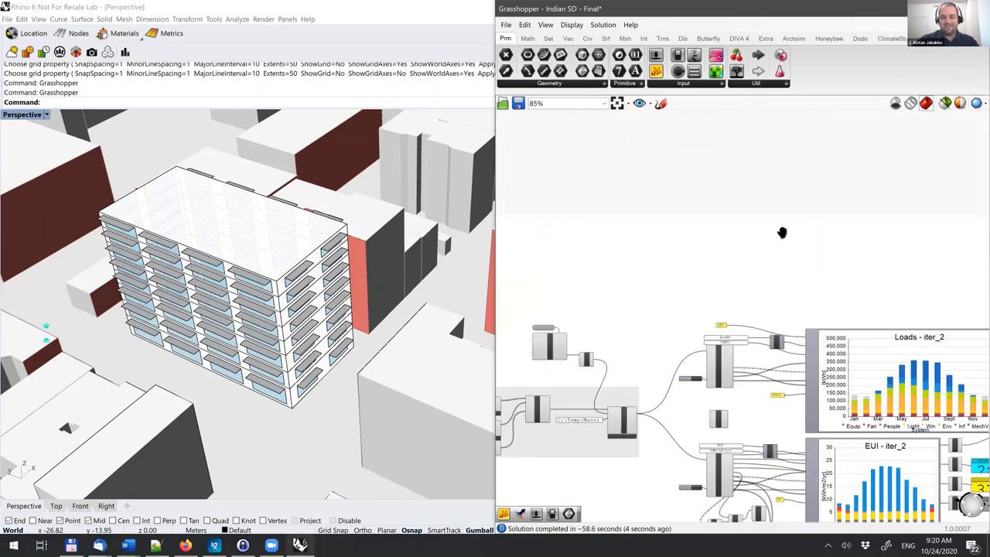
right_drag(782, 232, 824, 256)
right_drag(855, 349, 853, 294)
scroll(850, 328, up, 2)
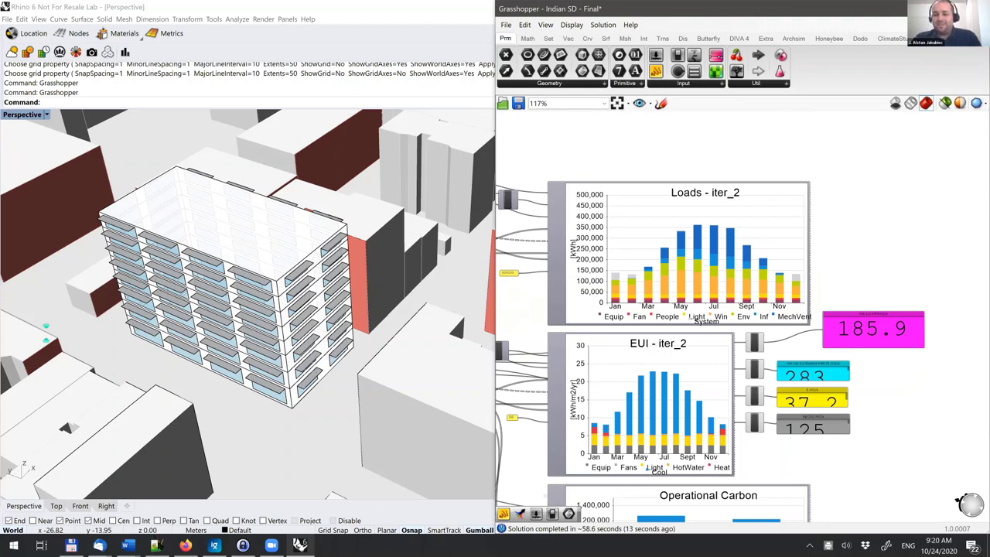
click(157, 545)
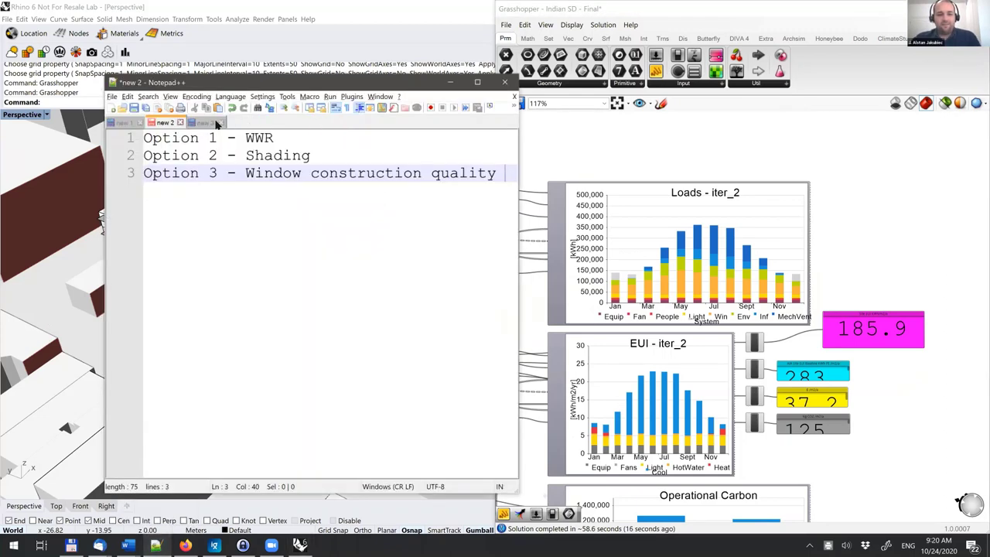
click(216, 124)
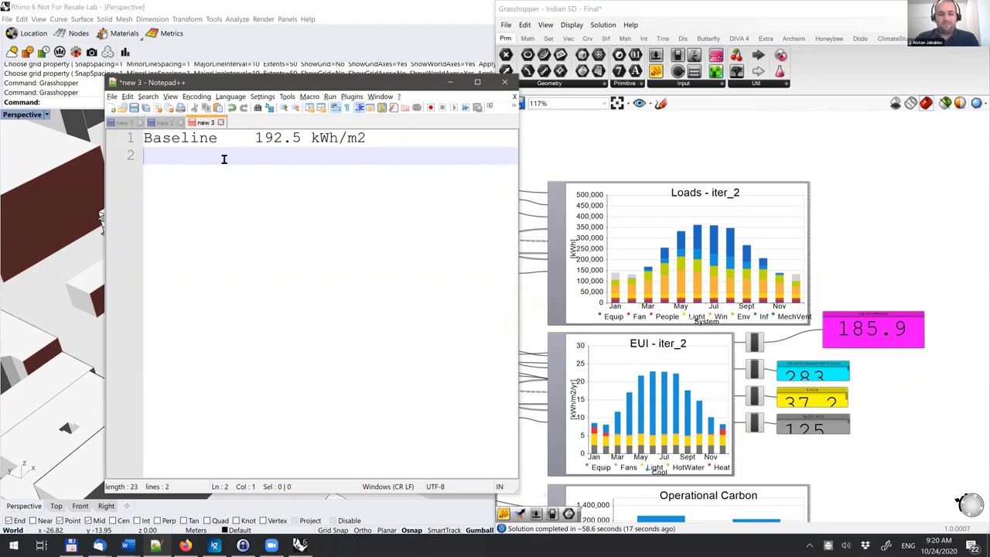
text(1.5 m shading)
key(Up)
key(Tab)
key(Down)
text(185.9 kWh)
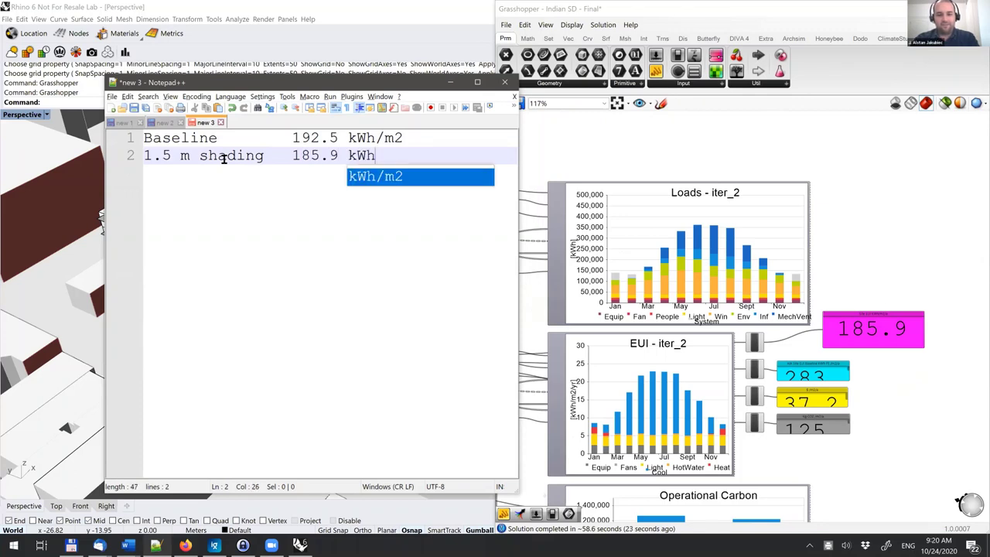
text(/m2)
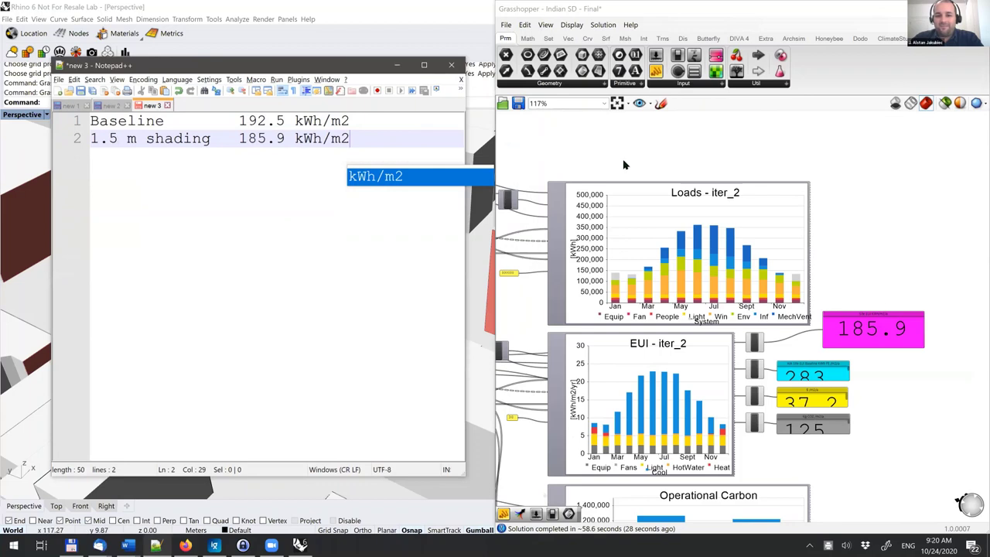
Step: Delete the "Option 2 - Shading" line from the design options note and renumber the window construction quality line as Option 2
click(634, 147)
right_drag(731, 292, 742, 281)
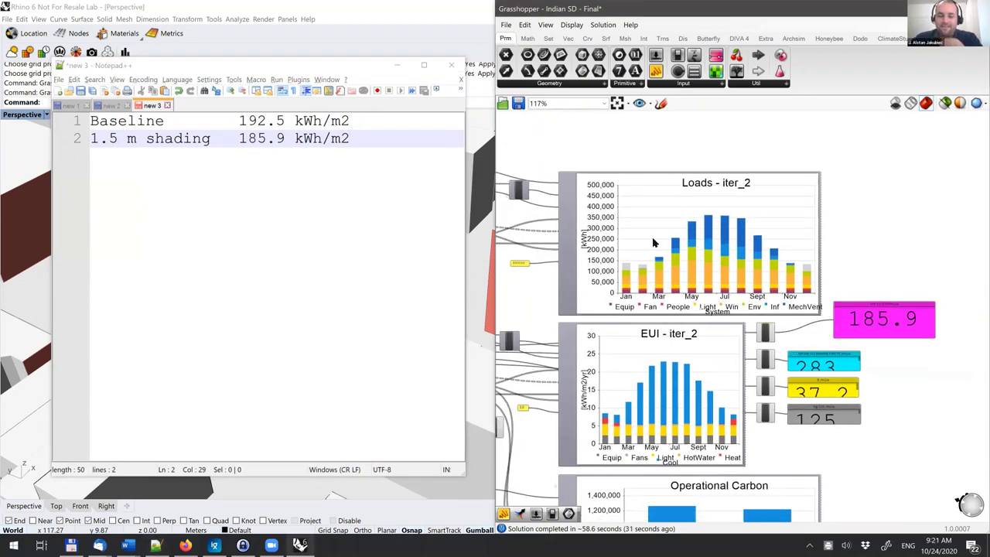
scroll(661, 243, up, 2)
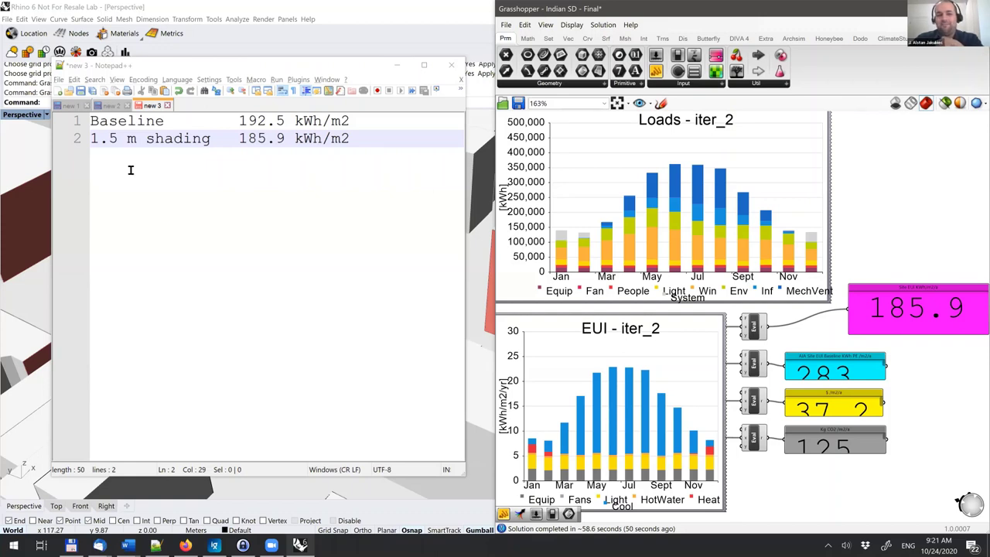
click(105, 105)
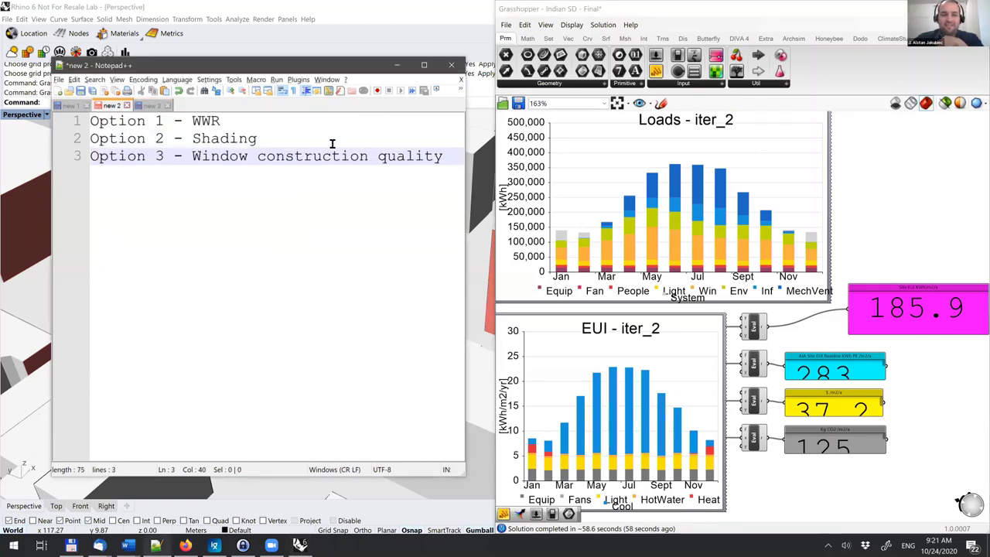
drag(258, 139, 48, 141)
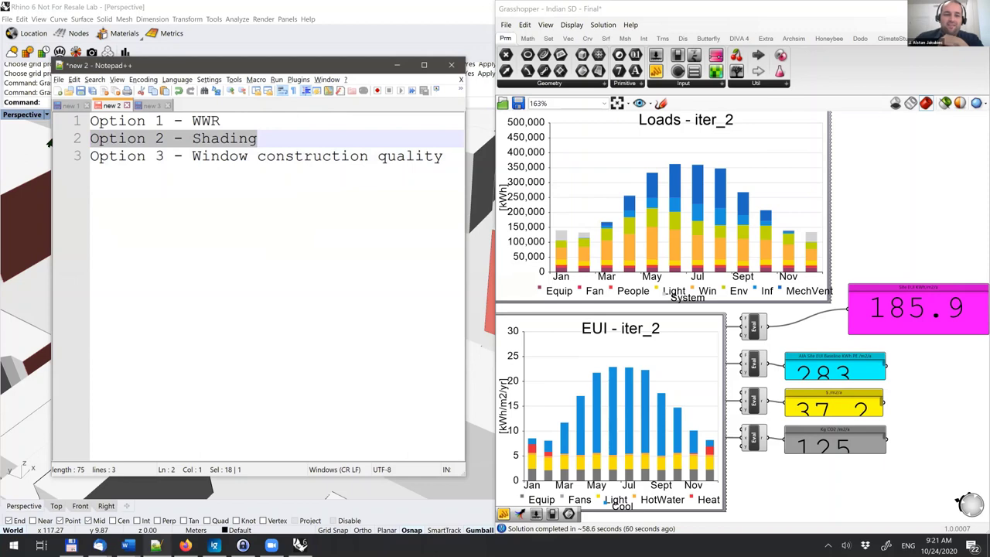
key(BackSpace)
key(BackSpace)
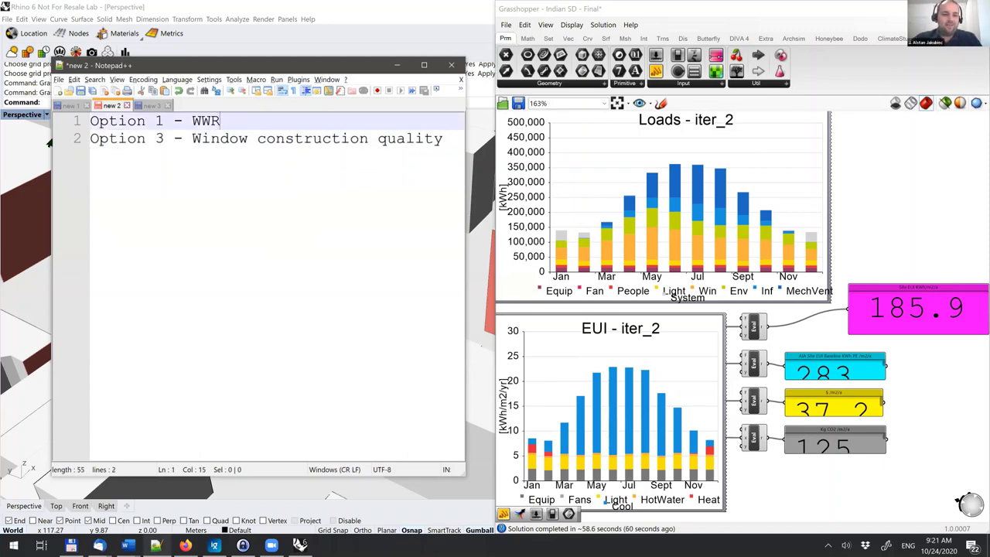
click(164, 138)
key(BackSpace)
text(2)
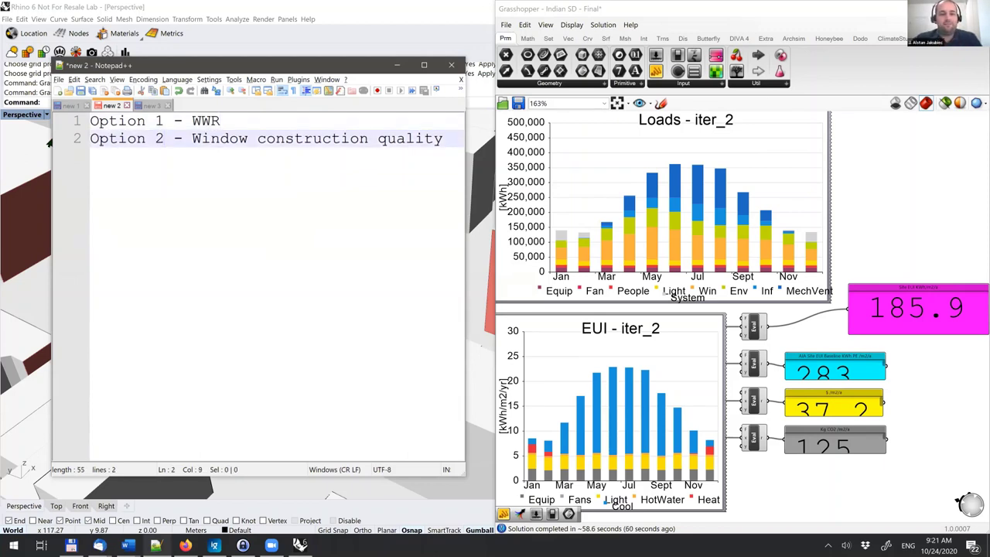
Step: Replace "Window construction quality" in Option 2 with "Double Pane Low E" and start a new line below it
drag(192, 139, 443, 138)
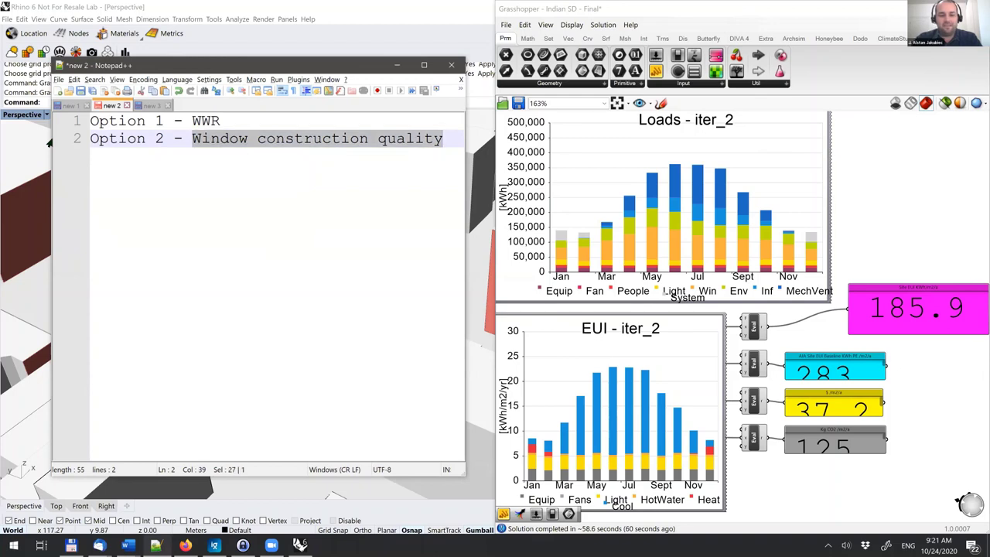
key(BackSpace)
text(Do)
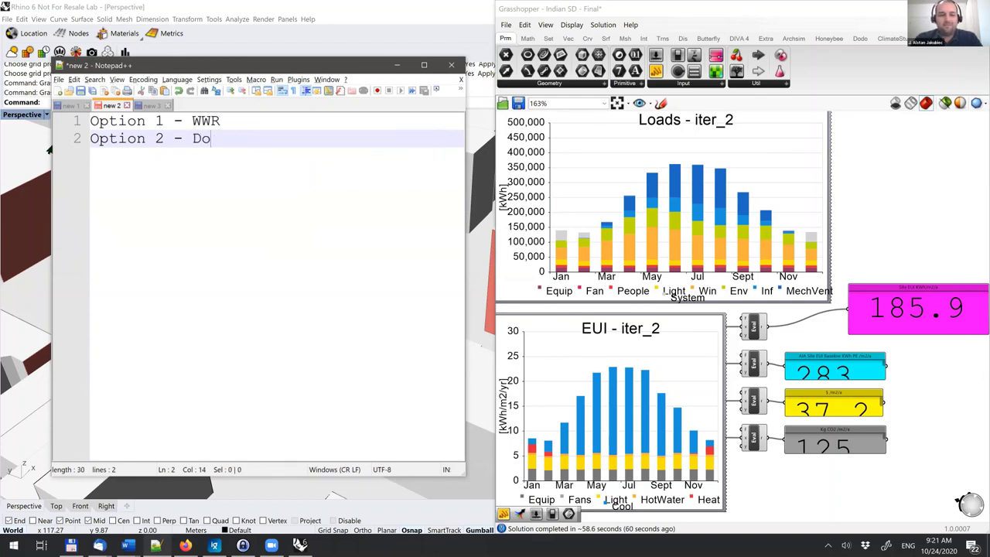
text(uble Pae)
key(BackSpace)
text(ne Low E)
key(Return)
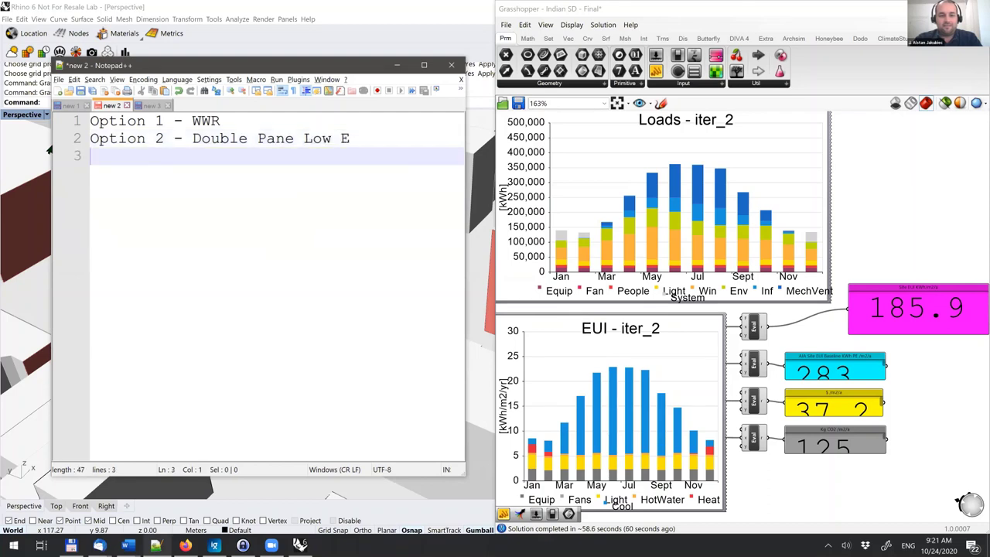
Step: Add "Option 3 - Triple Pane Low E" as the third line of the design options note
text(Option 3 - Tr)
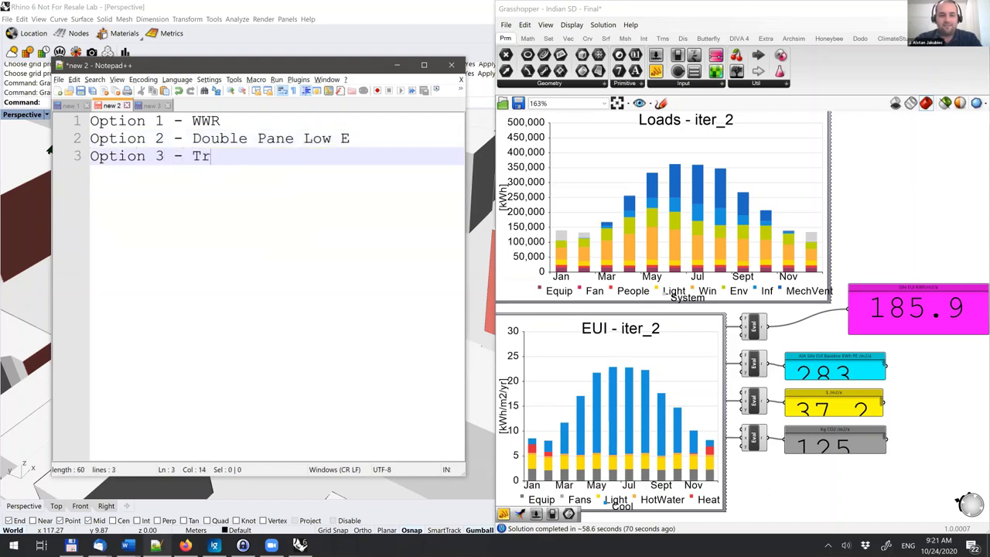
text(iple Pane Lo)
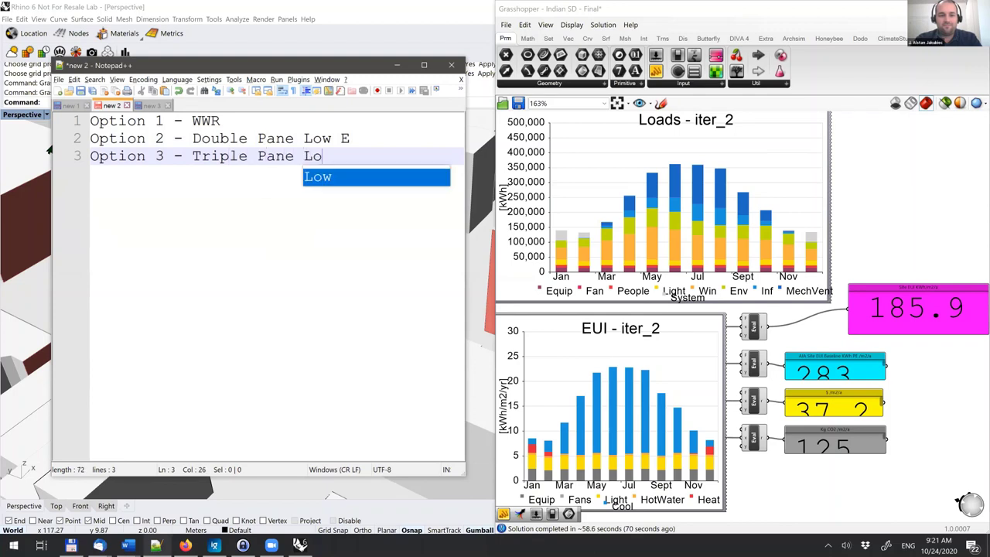
text(w E)
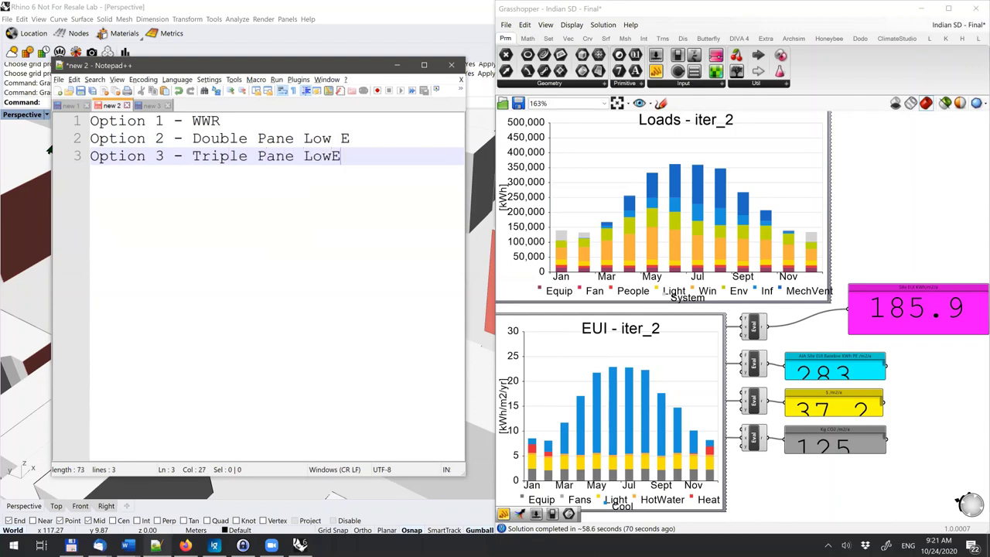
key(End)
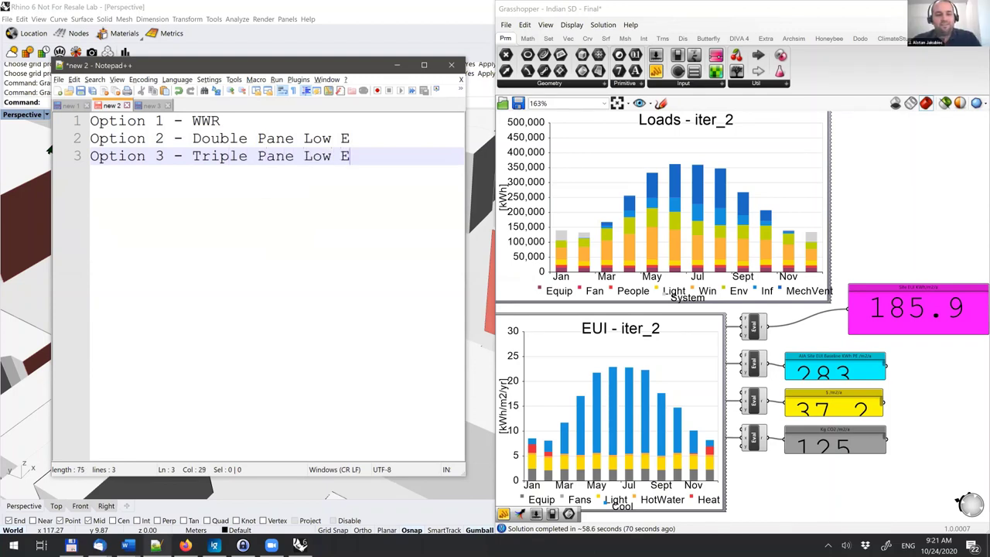
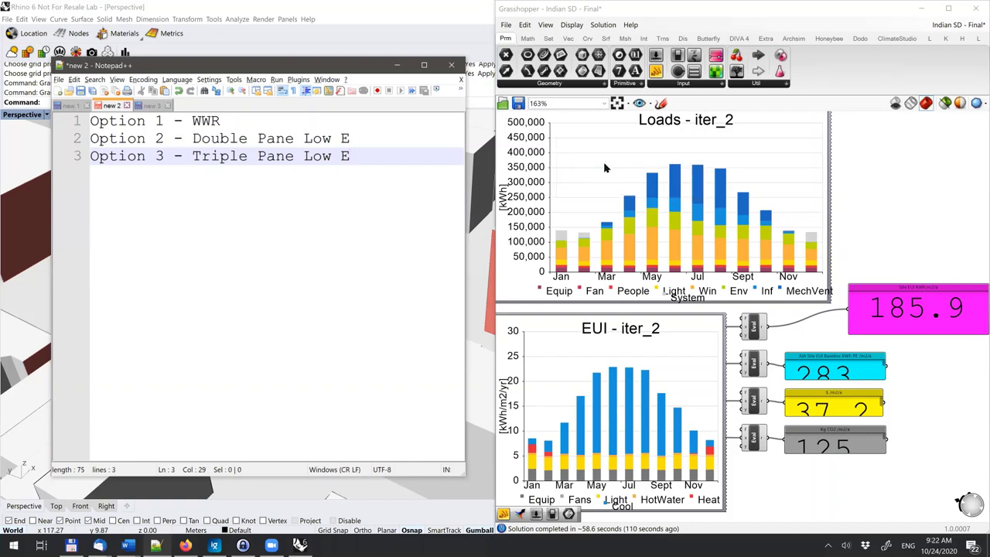
Step: Minimize the notes window and look over the shaded building, its surroundings in Rhino, and the Grasshopper result charts
double_click(328, 67)
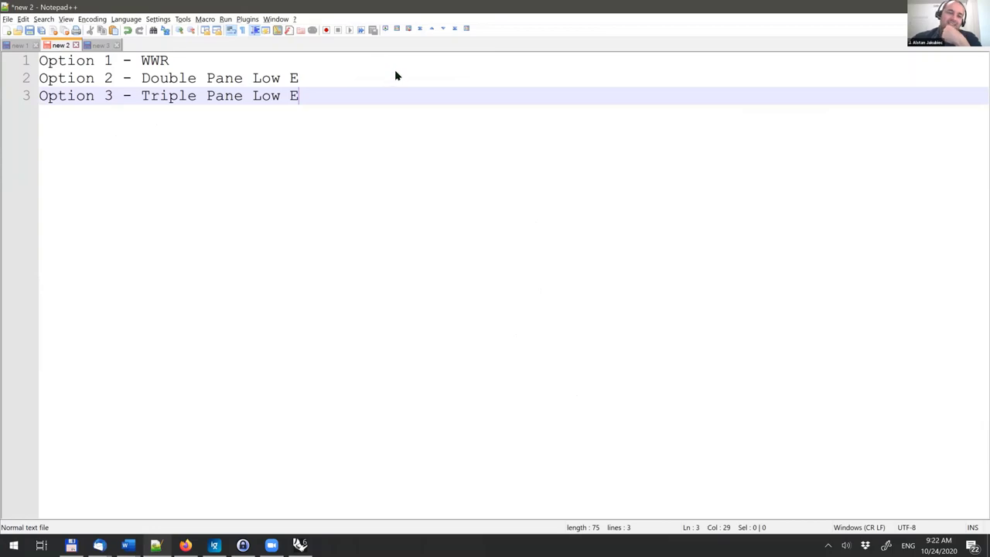
key(super+Down)
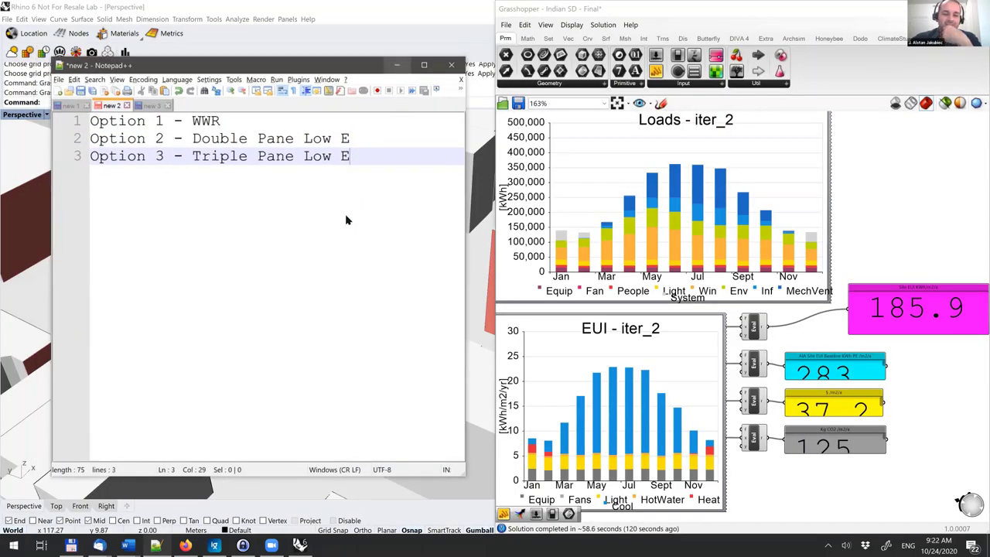
key(super+Down)
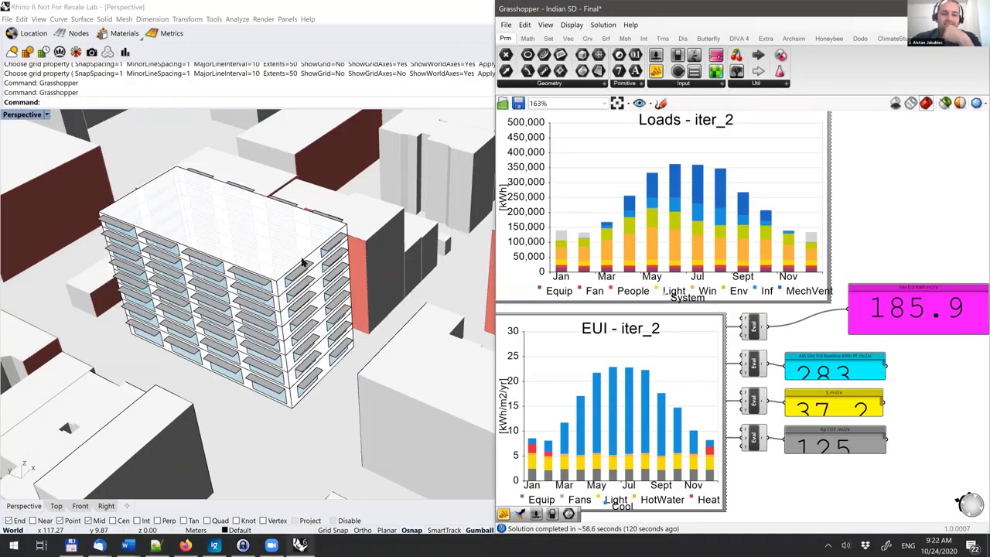
mouse_move(311, 264)
right_down()
mouse_move(321, 277)
mouse_move(323, 264)
right_up()
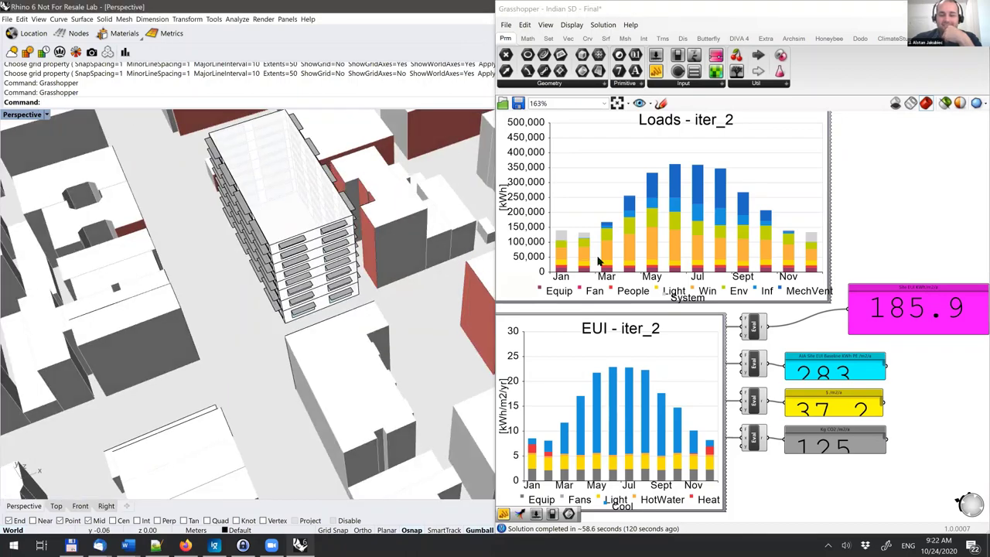
right_drag(810, 246, 830, 247)
scroll(820, 244, down, 5)
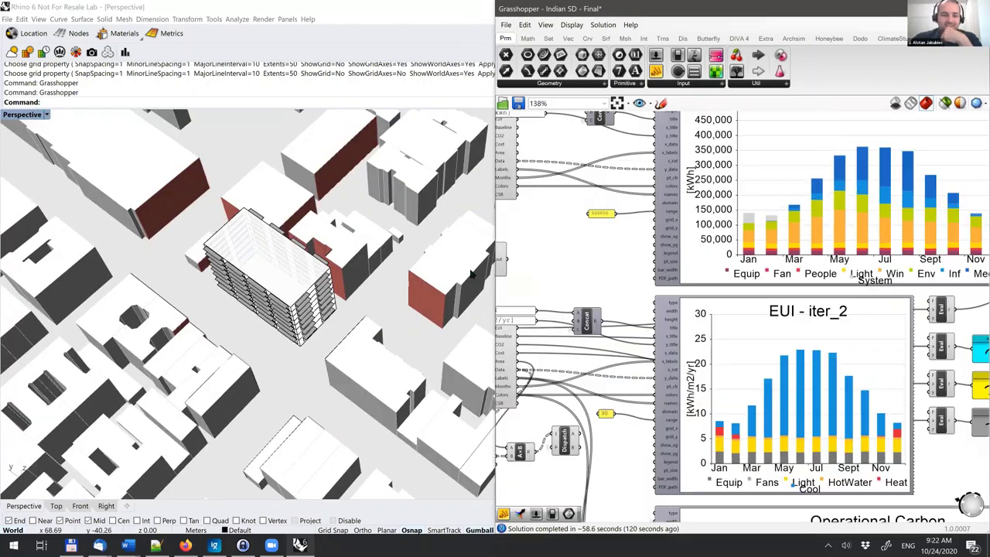
scroll(397, 244, up, 2)
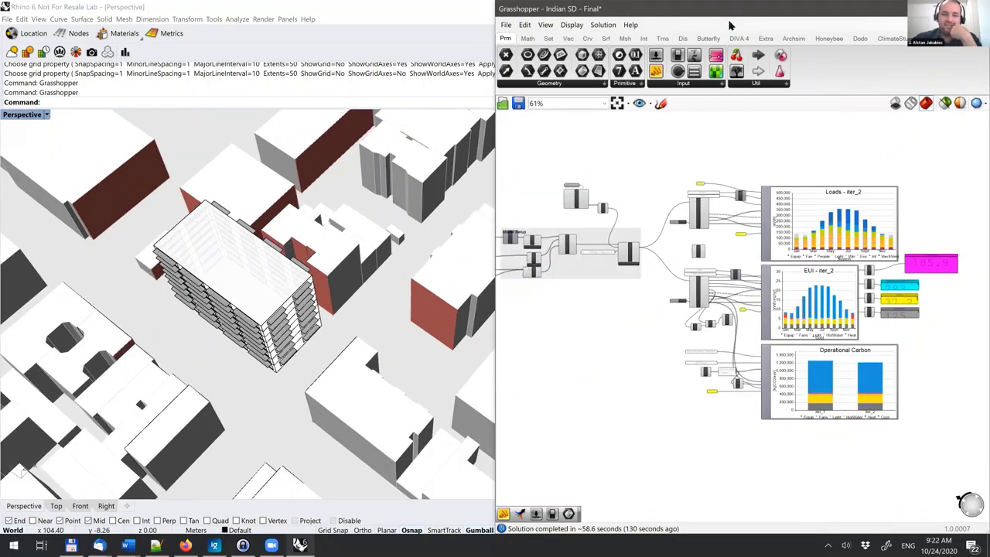
Step: Collapse the Grasshopper window to its title bar and view the building within its surroundings in the full Rhino perspective viewport
drag(725, 9, 751, 59)
double_click(751, 59)
click(367, 338)
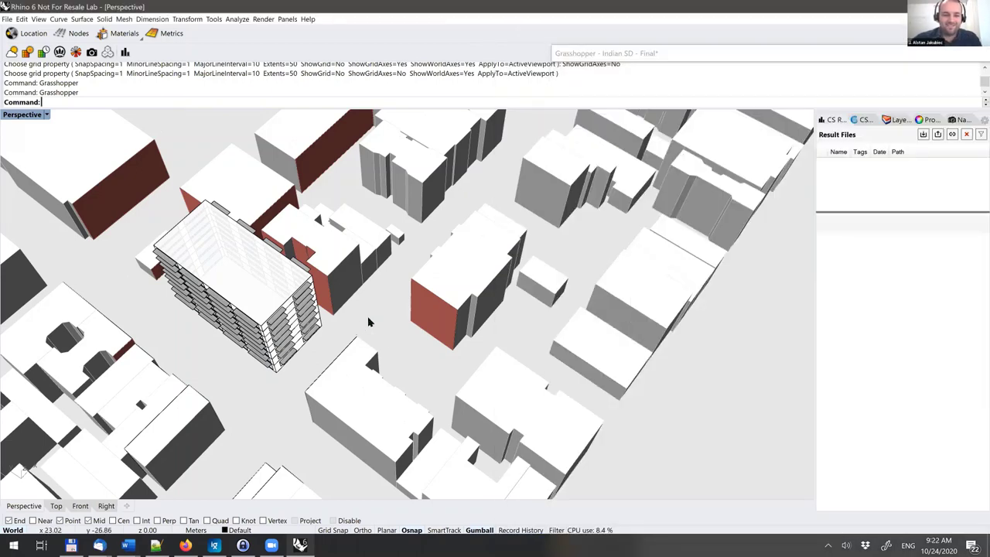
right_drag(416, 310, 386, 356)
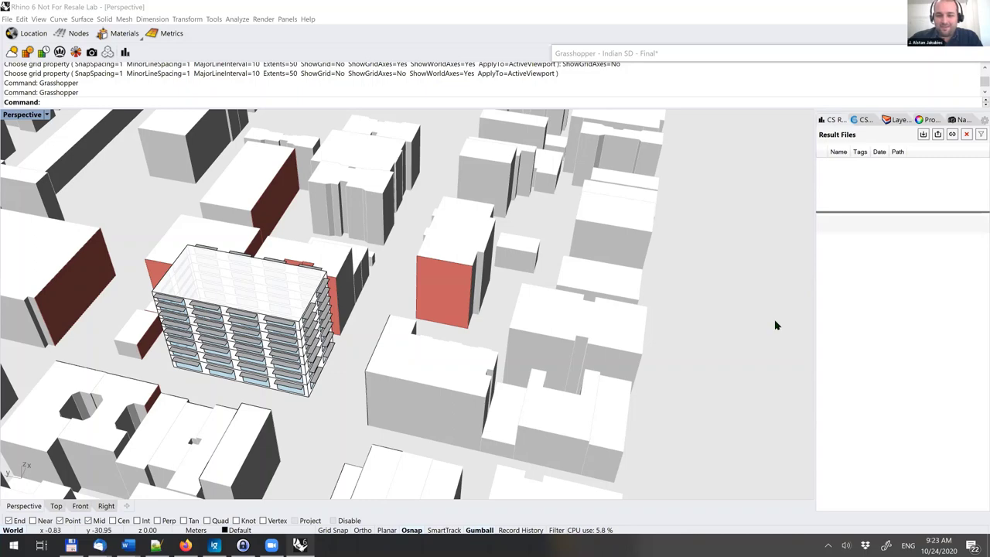
Step: Bake the Brep Massing geometry into Rhino on Layer 01
right_drag(782, 299, 659, 305)
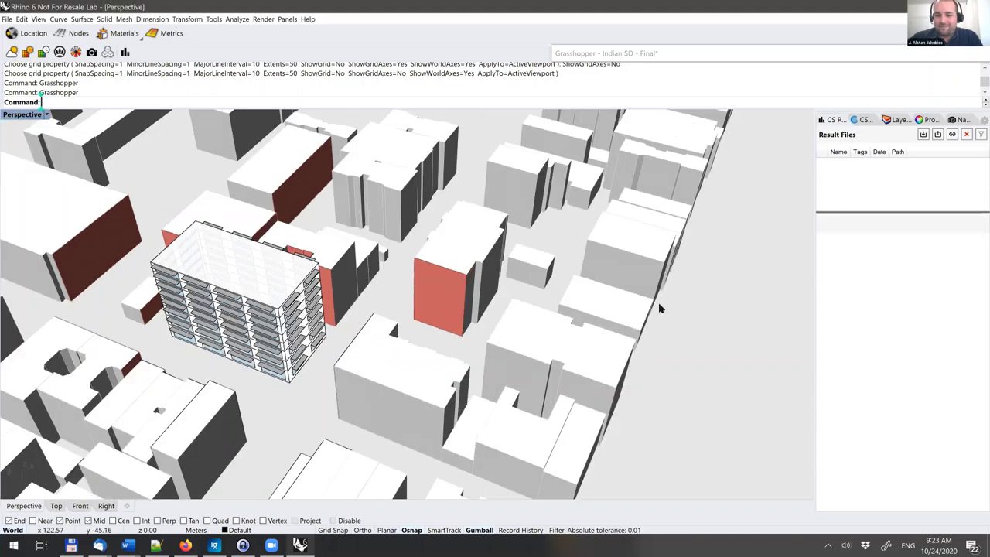
right_drag(786, 319, 768, 304)
scroll(736, 273, up, 5)
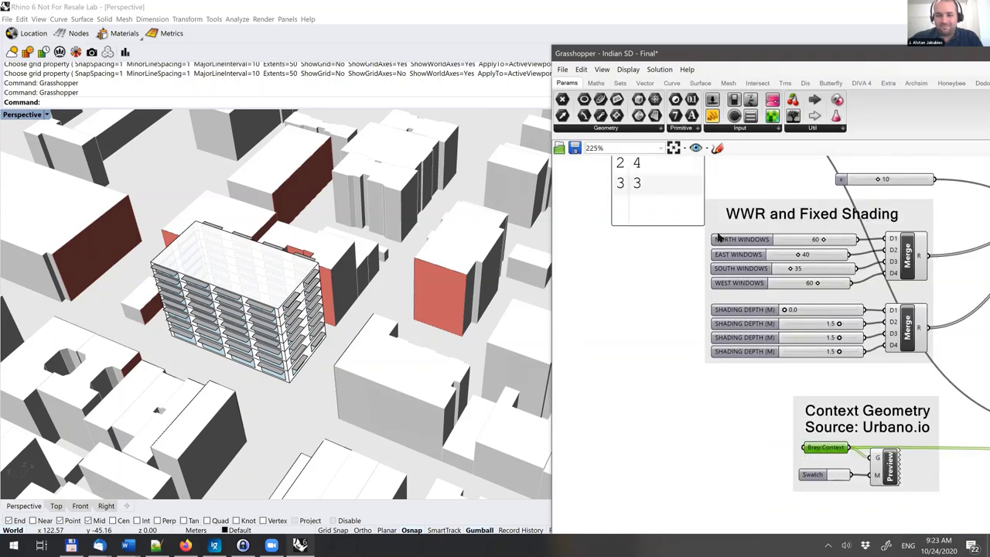
scroll(717, 238, down, 2)
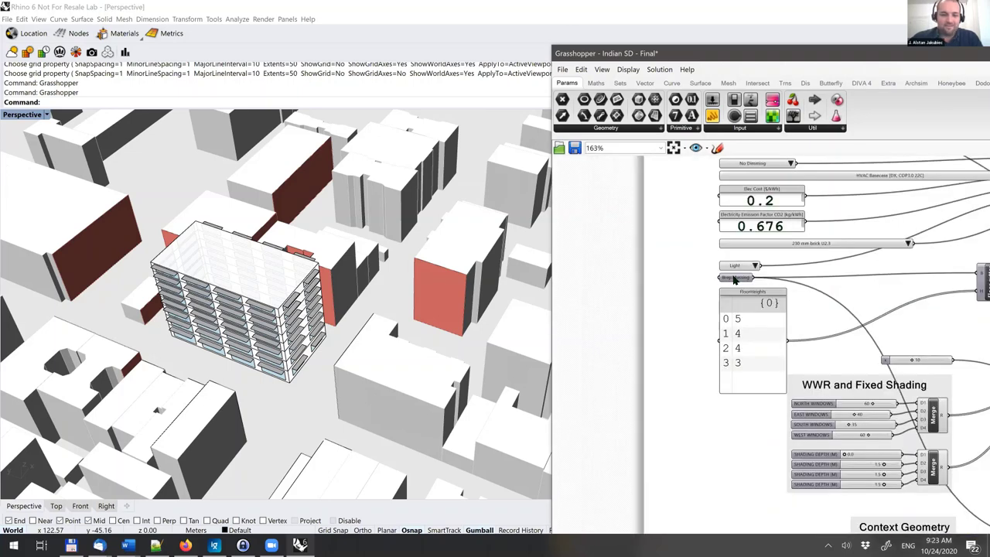
click(735, 277)
key(Insert)
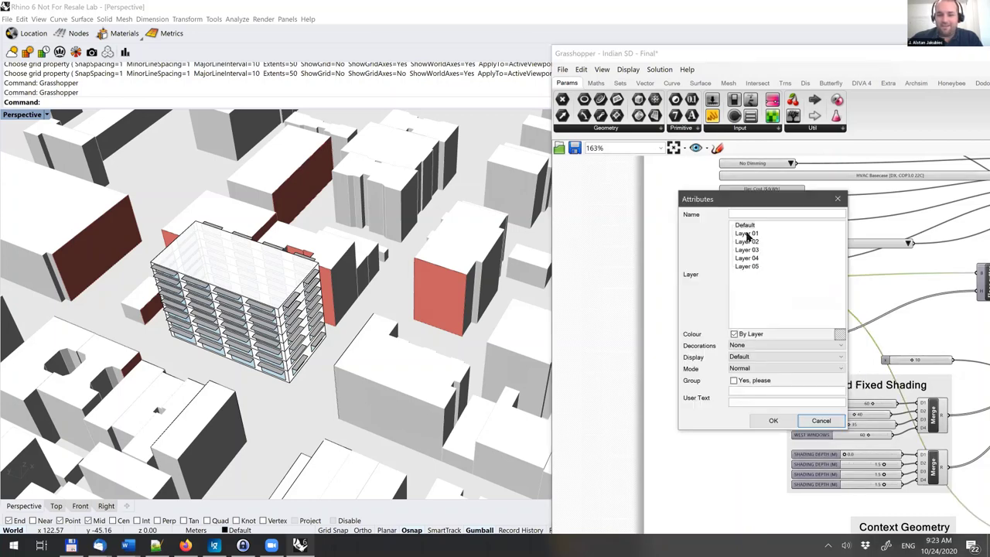
click(772, 420)
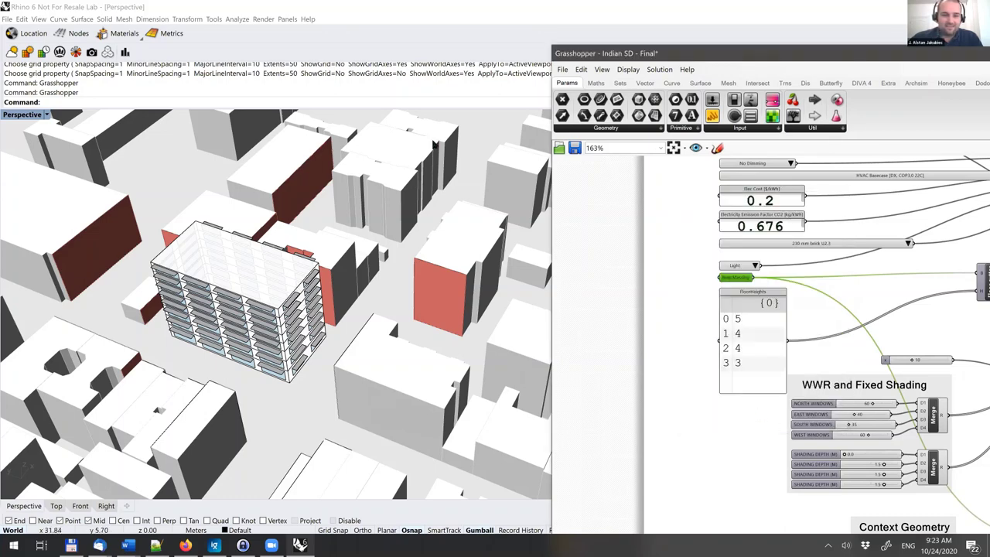
Step: Collapse Grasshopper and show the Rhino layer list with Layer 01 highlighted to check the baked massing
double_click(652, 56)
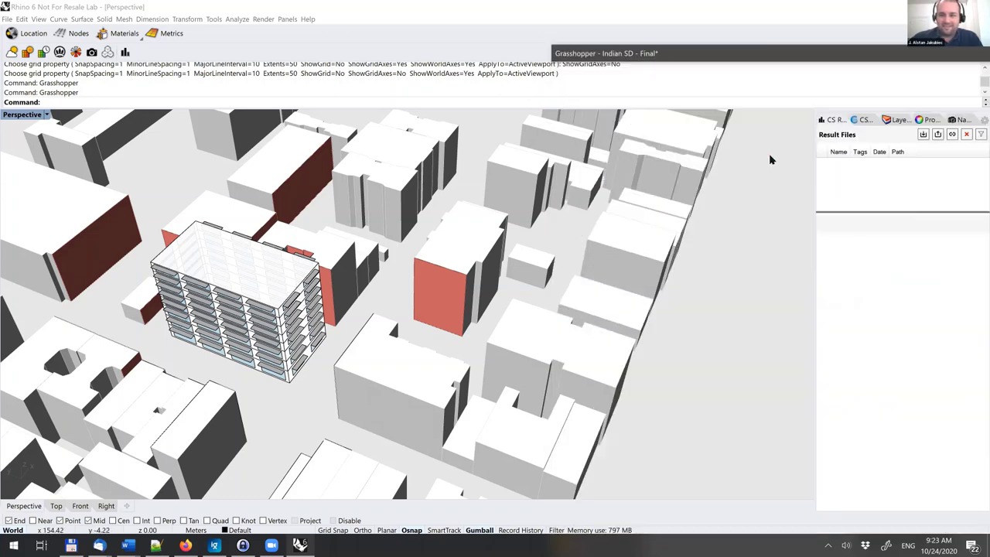
click(899, 120)
click(838, 170)
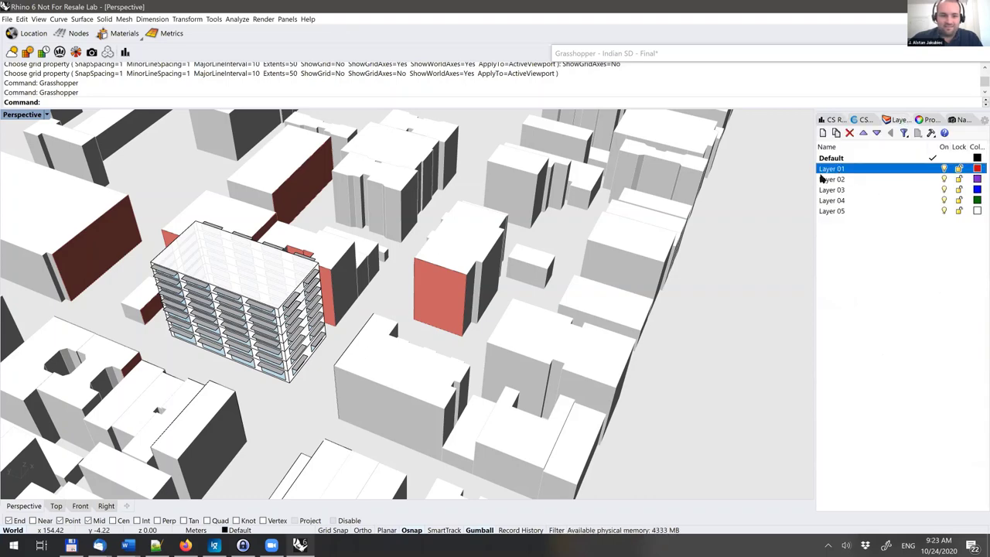
right_drag(306, 268, 297, 268)
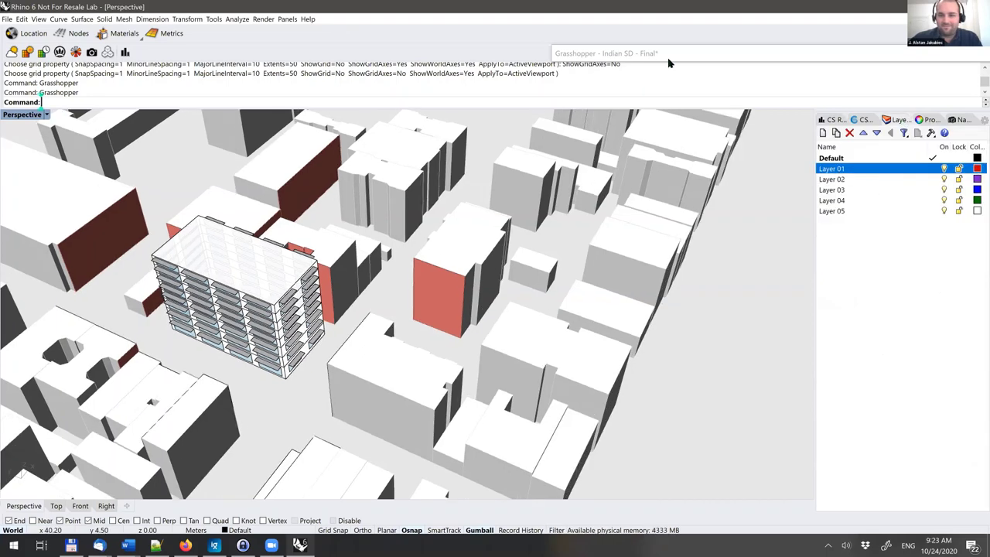
double_click(688, 59)
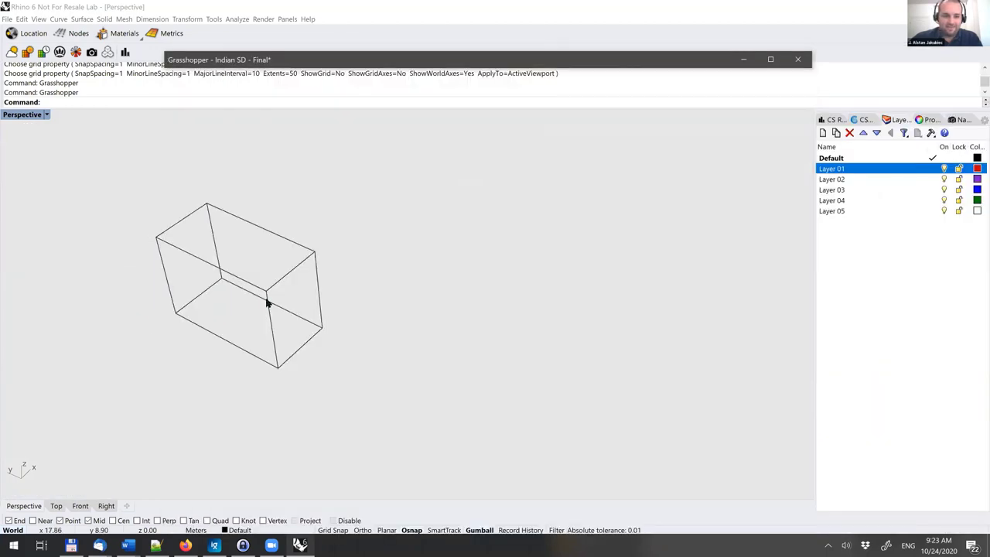
Step: Try to rotate the baked massing box about the midpoint of its lower short edge, and undo the rotation
click(267, 303)
text(Rotate)
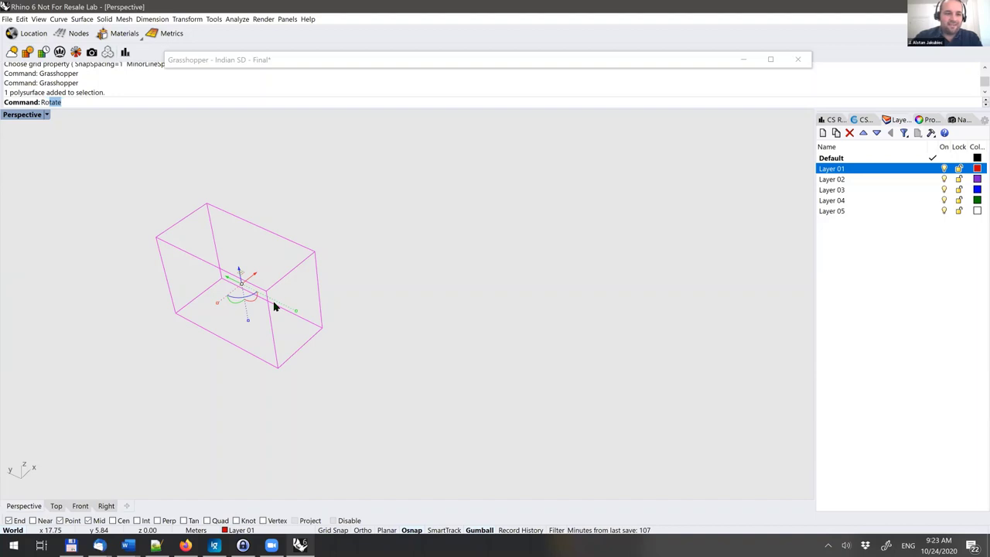
key(Return)
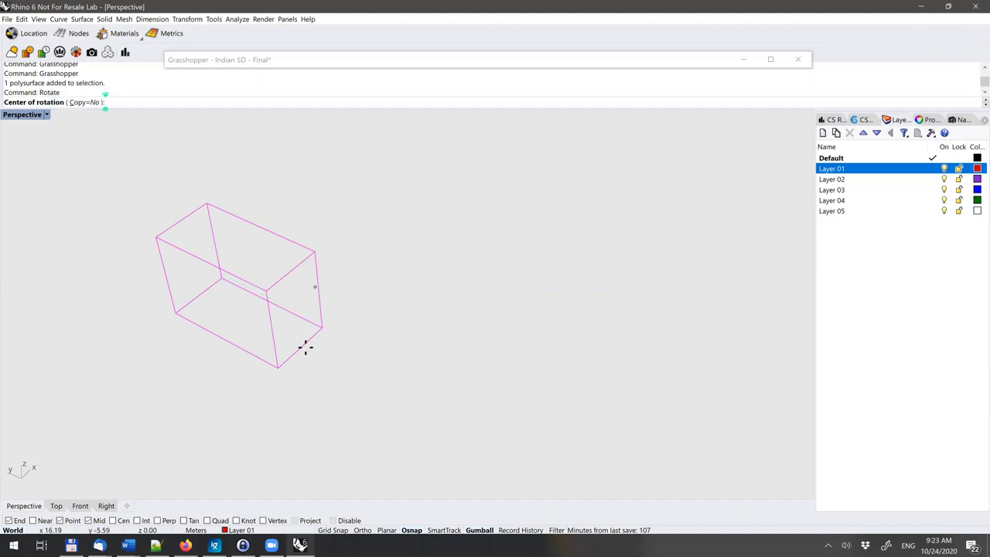
click(301, 348)
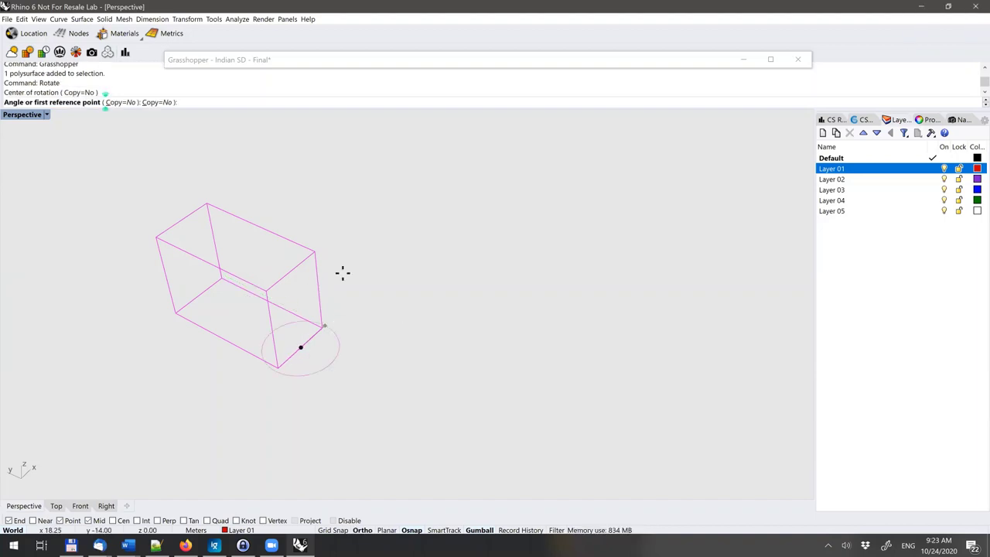
click(323, 224)
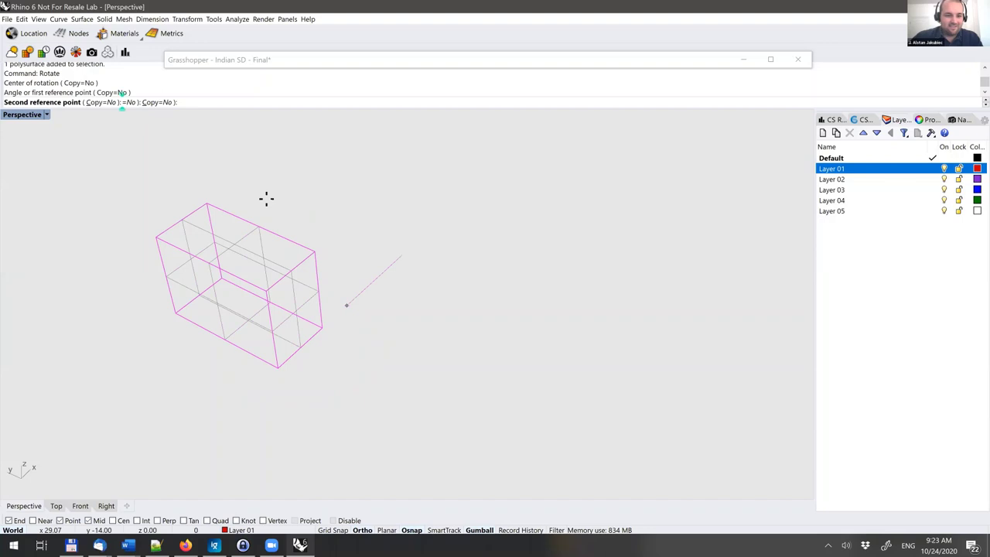
click(207, 206)
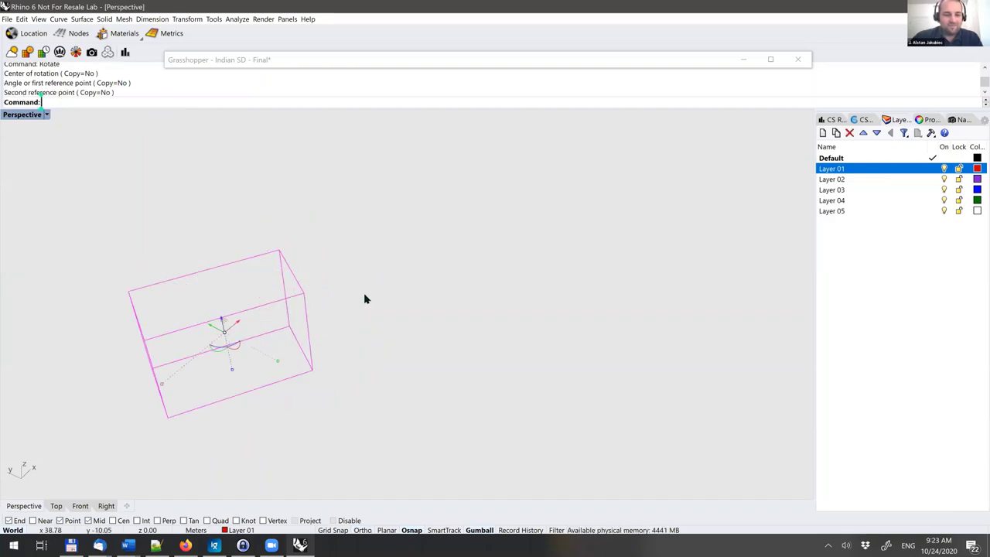
key(ctrl+z)
Step: Rotate the baked massing box a quarter turn about the midpoint of its lower short edge, with ortho constraining the reference points
right_click(314, 333)
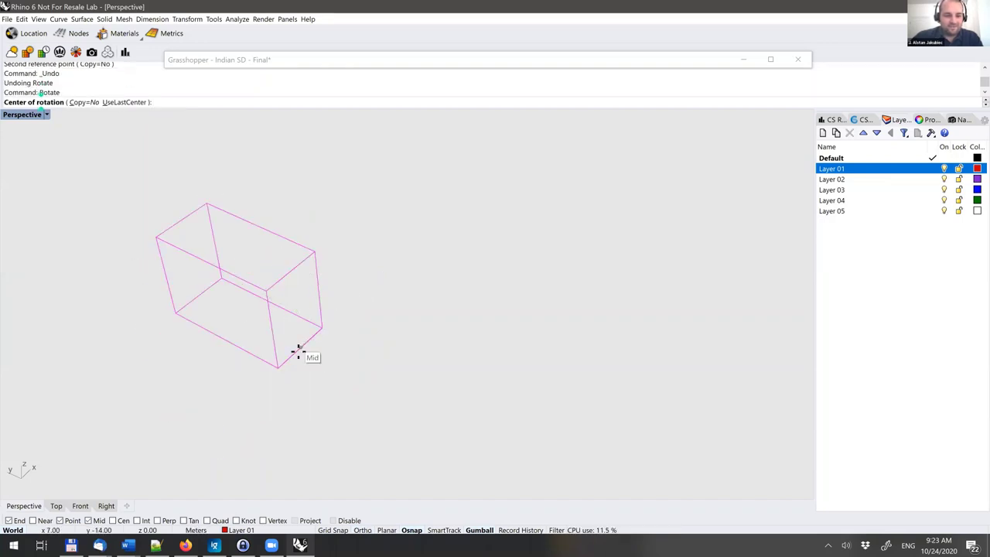
click(301, 347)
key(shift)
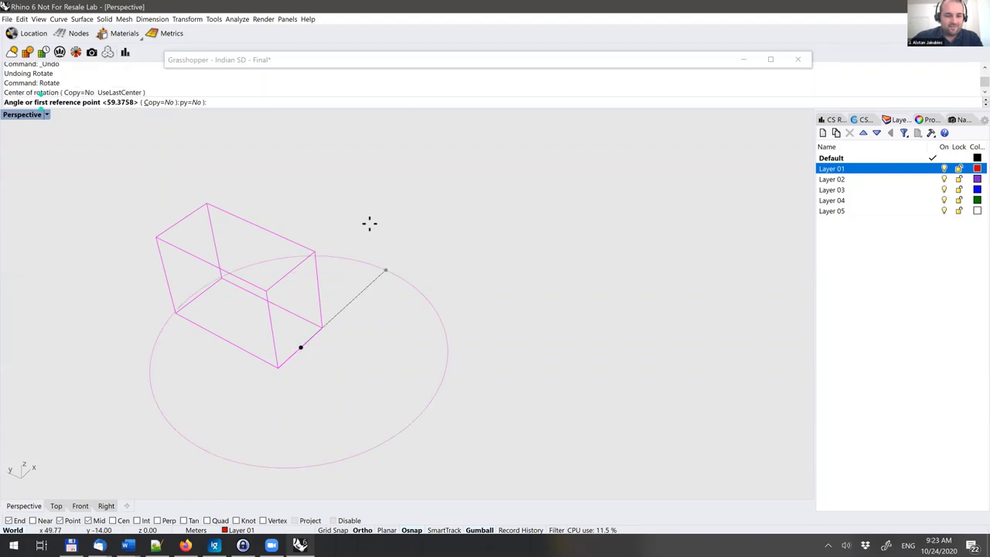
click(288, 187)
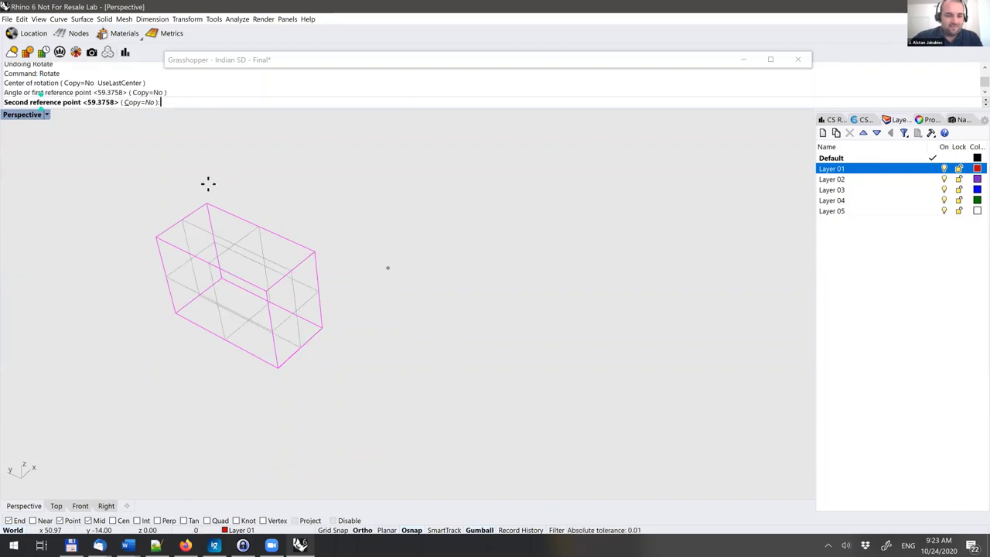
click(146, 193)
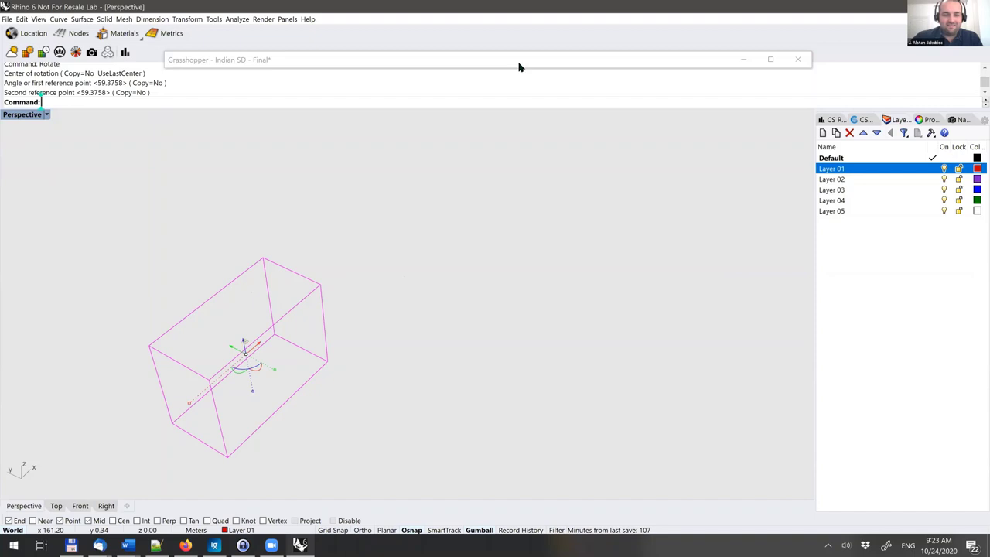
Step: Bring Grasshopper back beside the viewport and move the rotated box onto the existing building's site between its neighbours
click(519, 65)
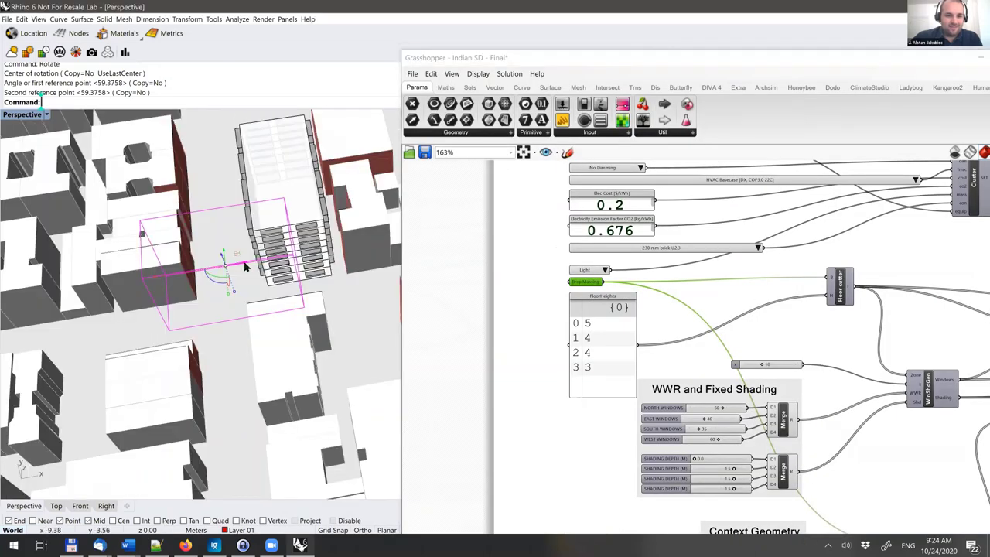
drag(244, 263, 276, 254)
right_drag(276, 255, 277, 234)
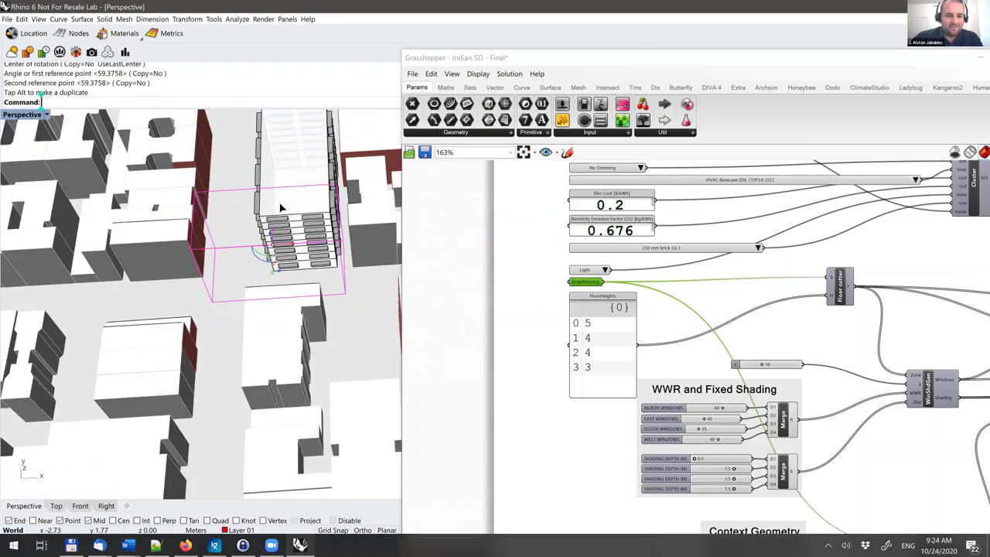
drag(272, 230, 304, 211)
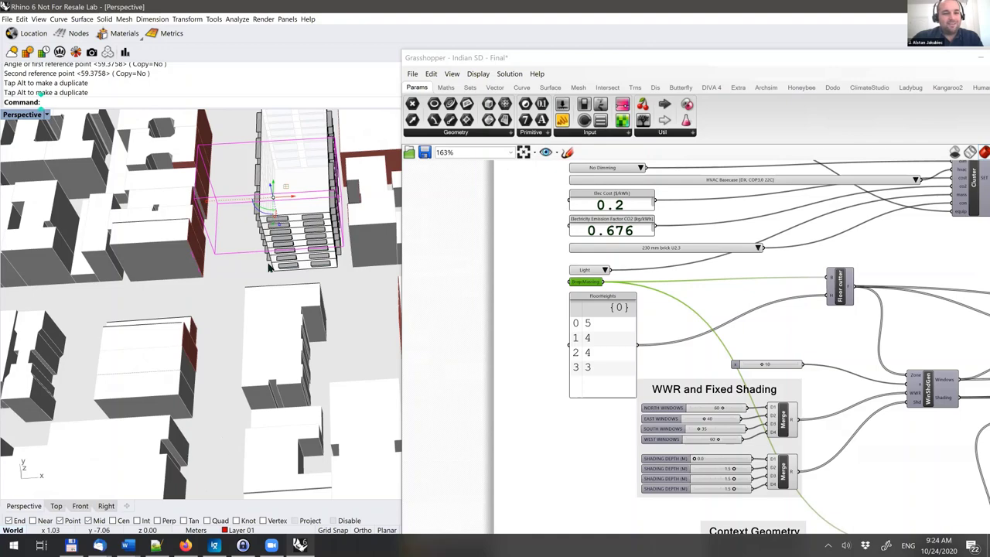
Step: Set the rotated box as the single Brep of the Brep Massing parameter and inspect the regenerated building
right_drag(273, 273, 301, 301)
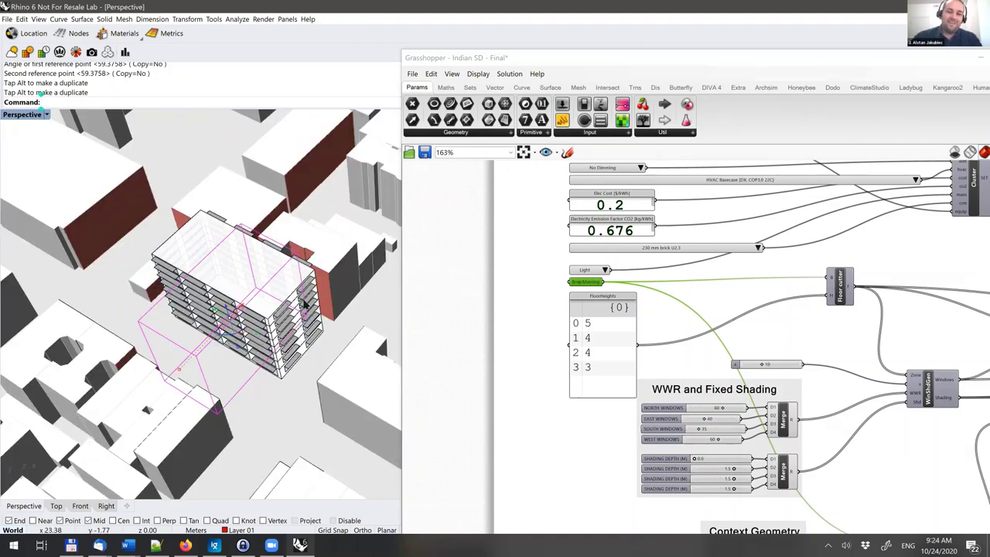
right_click(575, 286)
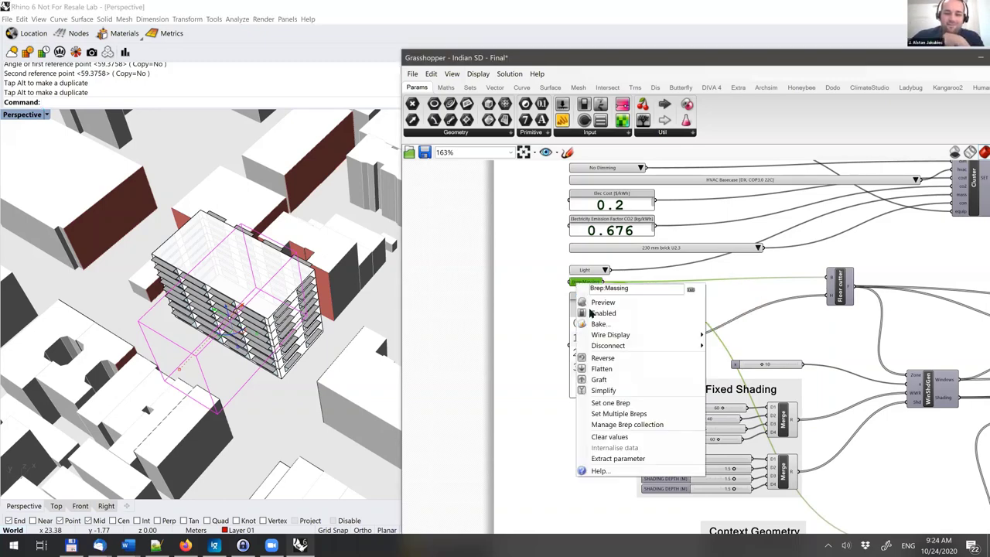
click(633, 403)
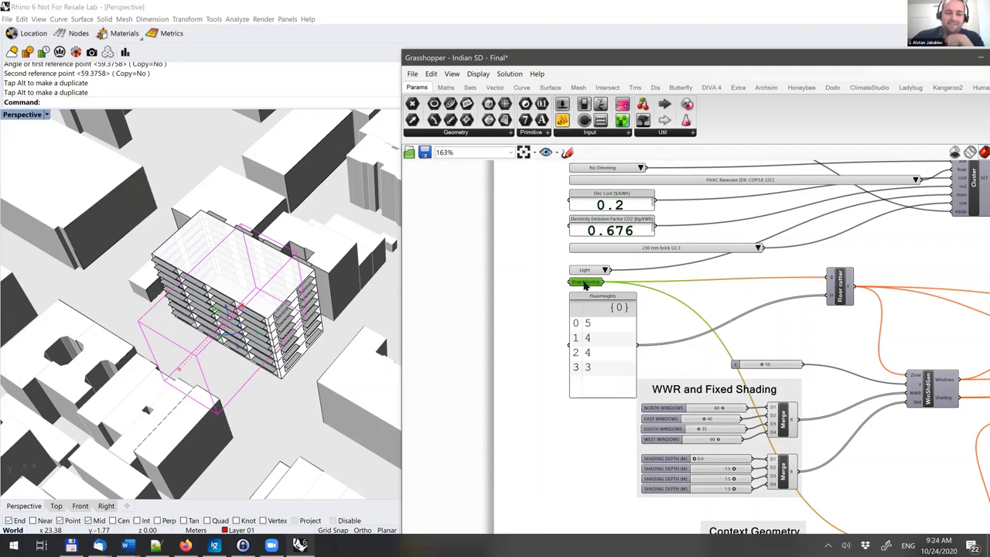
click(552, 286)
right_drag(297, 293, 341, 276)
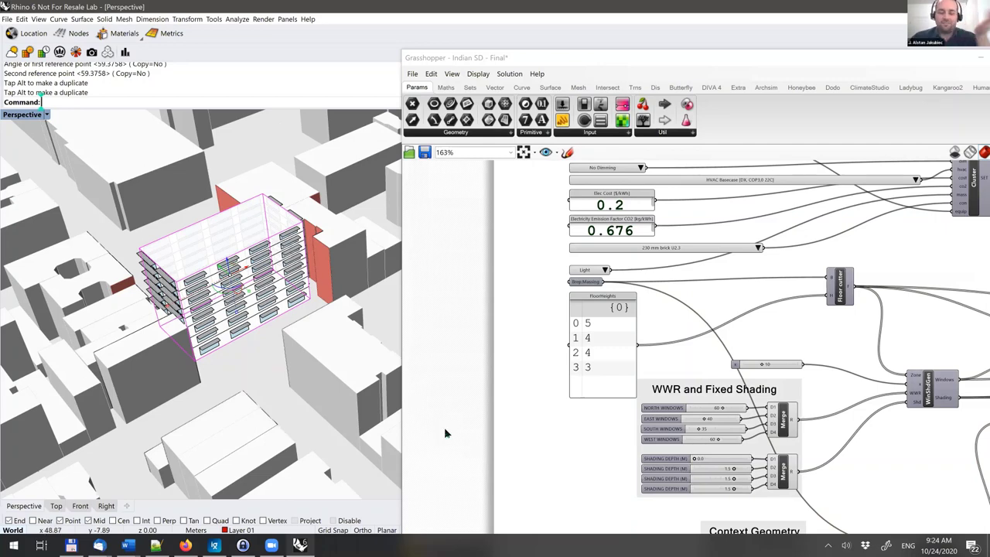
Step: Switch to Notepad++ and show the "new 3" note with the baseline and 1.5 m shading results
right_drag(529, 247, 537, 335)
click(154, 545)
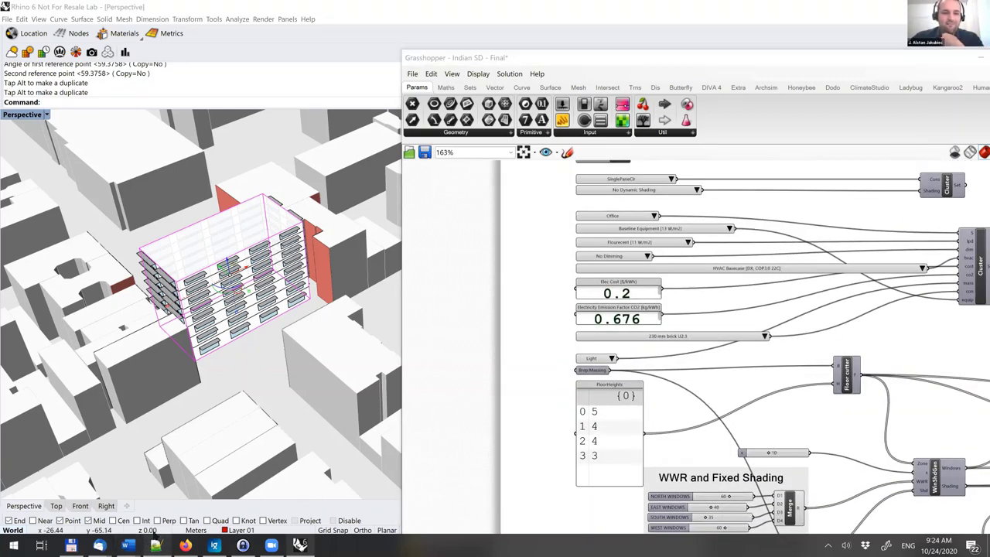
click(143, 116)
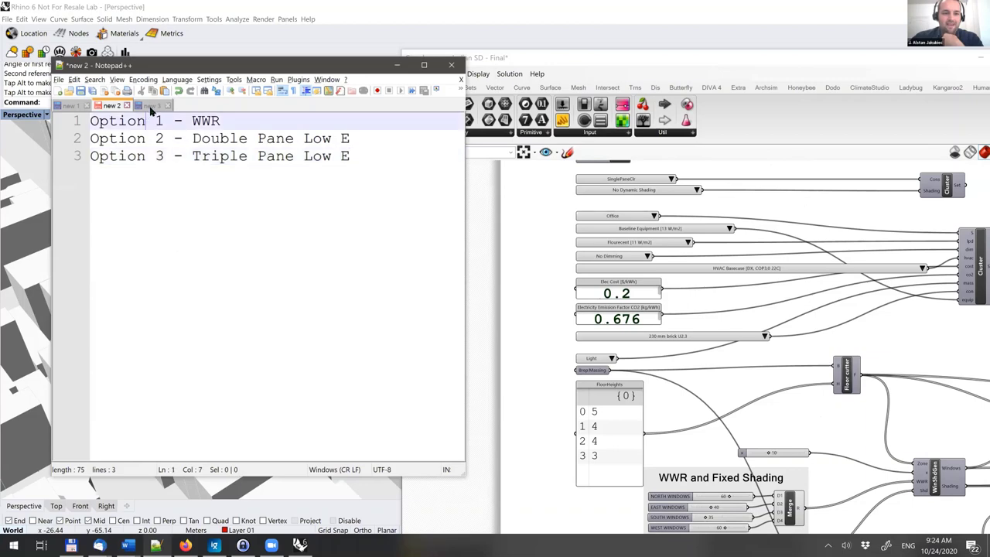
click(150, 106)
Step: Run the EnergyPlus simulation for the rotated massing and place its console window beside the notes
right_drag(868, 185, 885, 316)
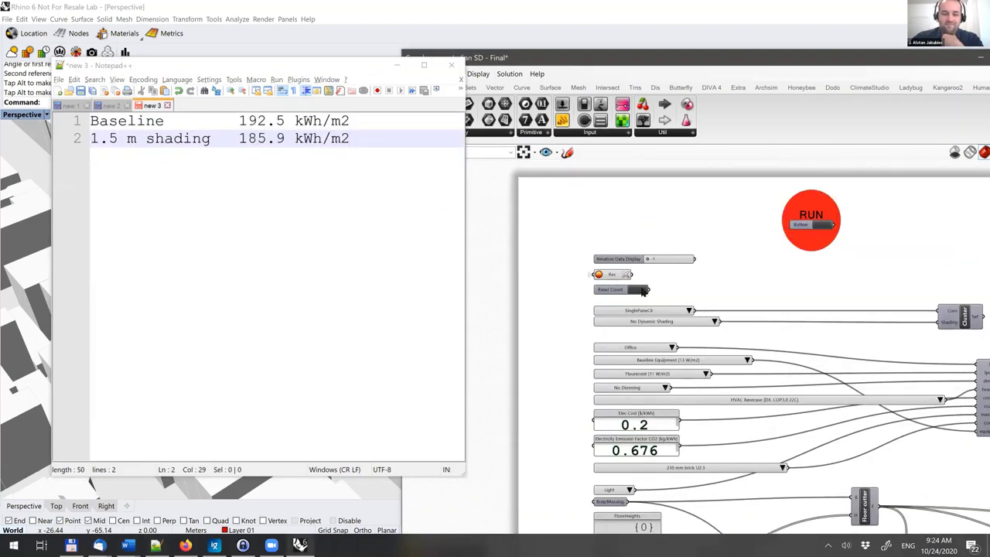
click(643, 291)
right_drag(754, 267, 729, 266)
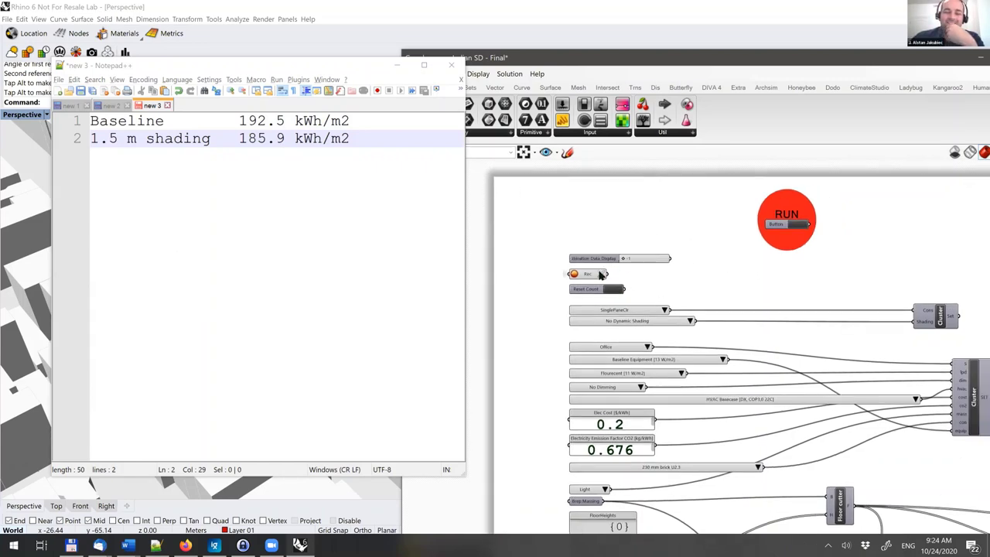
right_drag(749, 258, 727, 263)
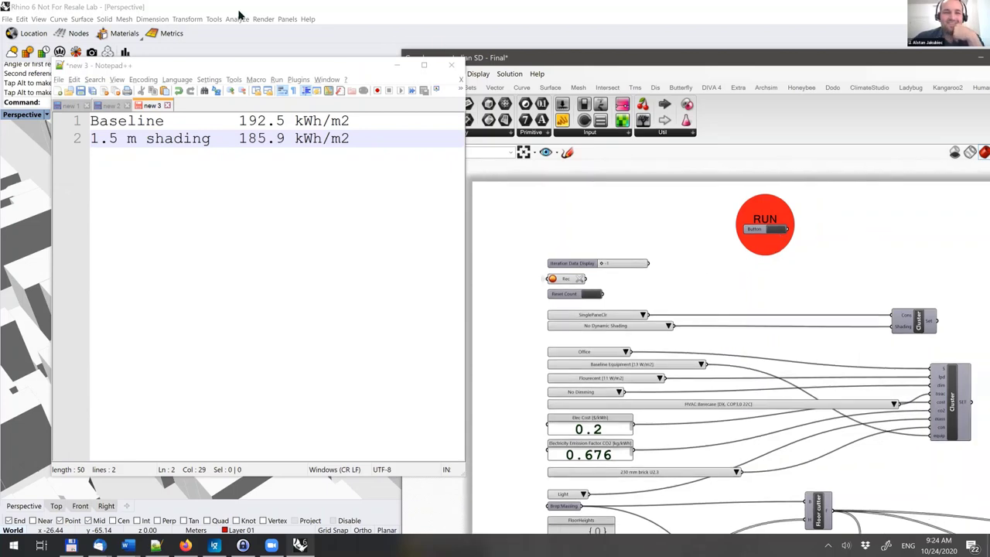
drag(254, 27, 606, 67)
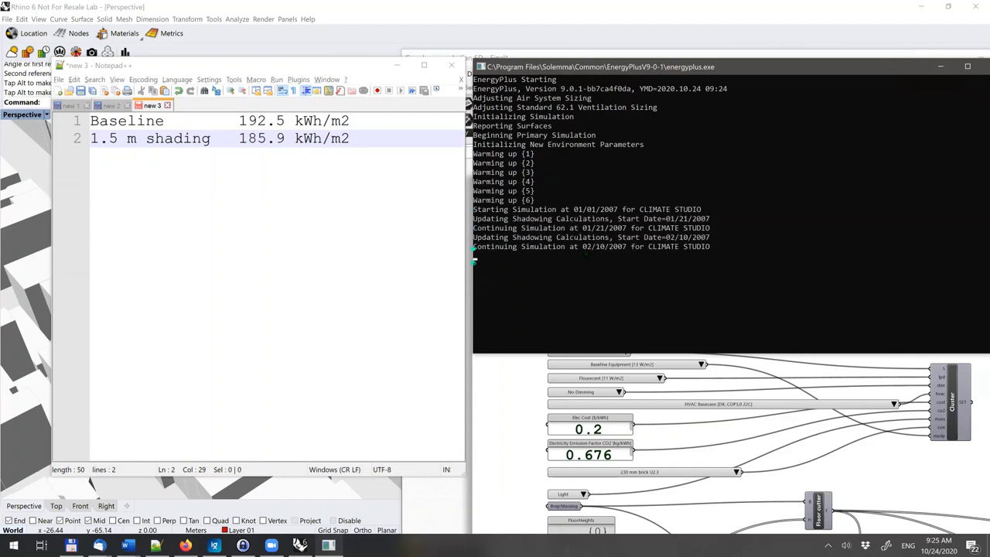
Step: Add "Change Orientation" as a third line below the 1.5 m shading result in the note
click(372, 140)
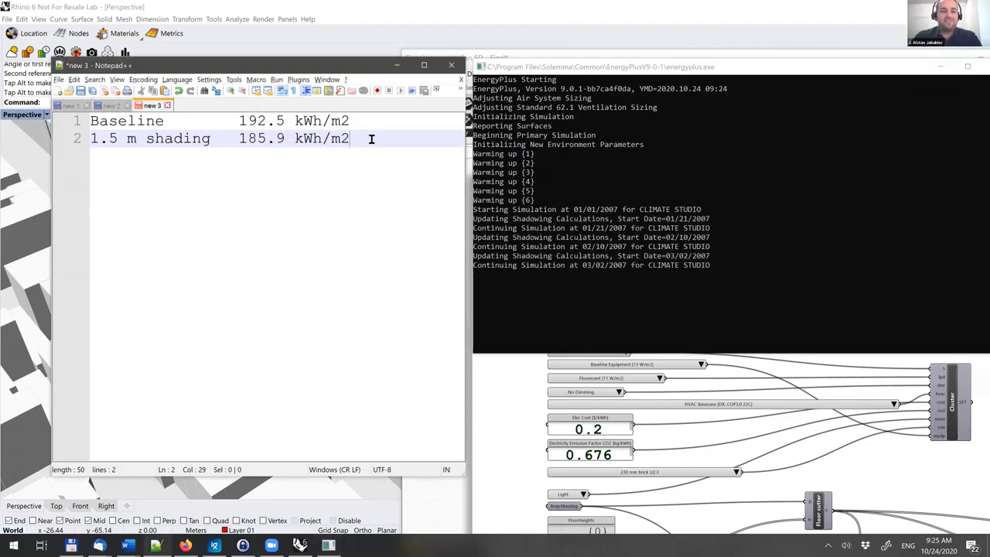
key(Return)
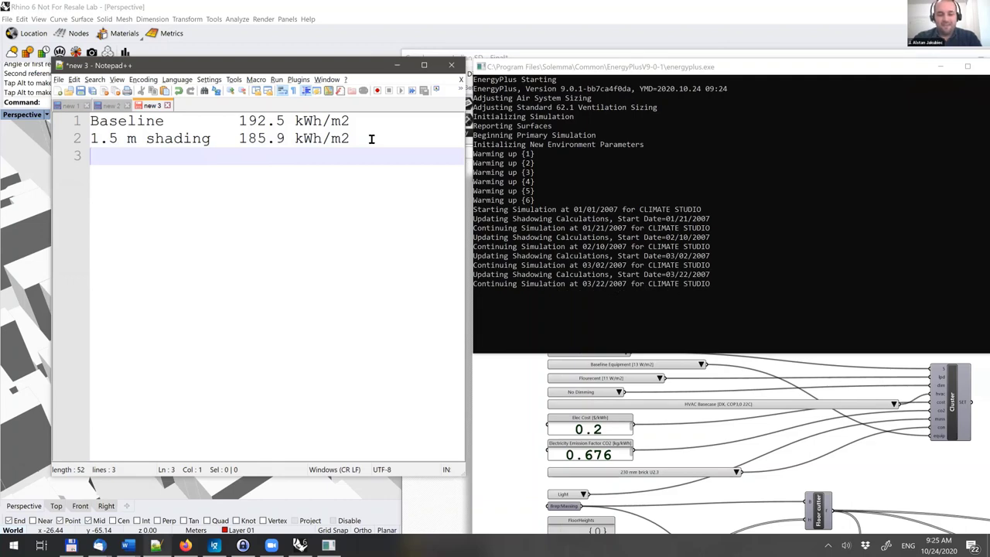
text(Change Ori)
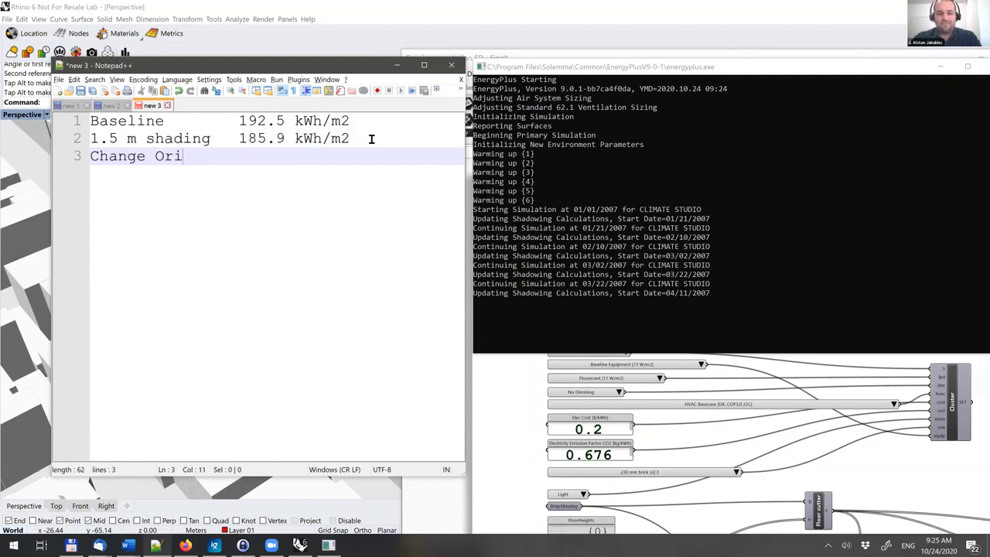
text(entation )
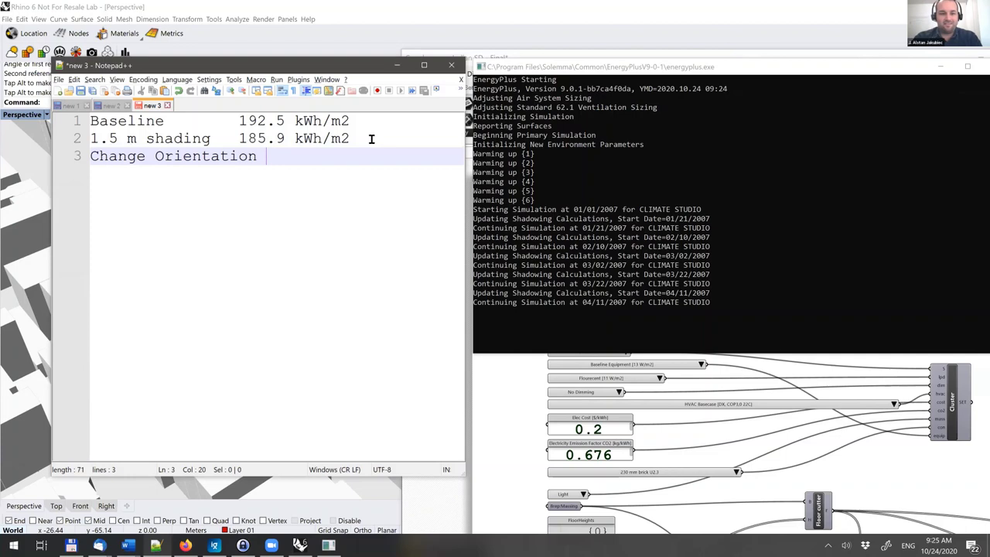
Step: Complete the orientation heading with "N/S" and move the baseline value onto its own indented line
text(N/S)
key(Up)
key(Up)
key(Left)
key(Left)
key(Left)
key(Left)
key(Left)
key(Left)
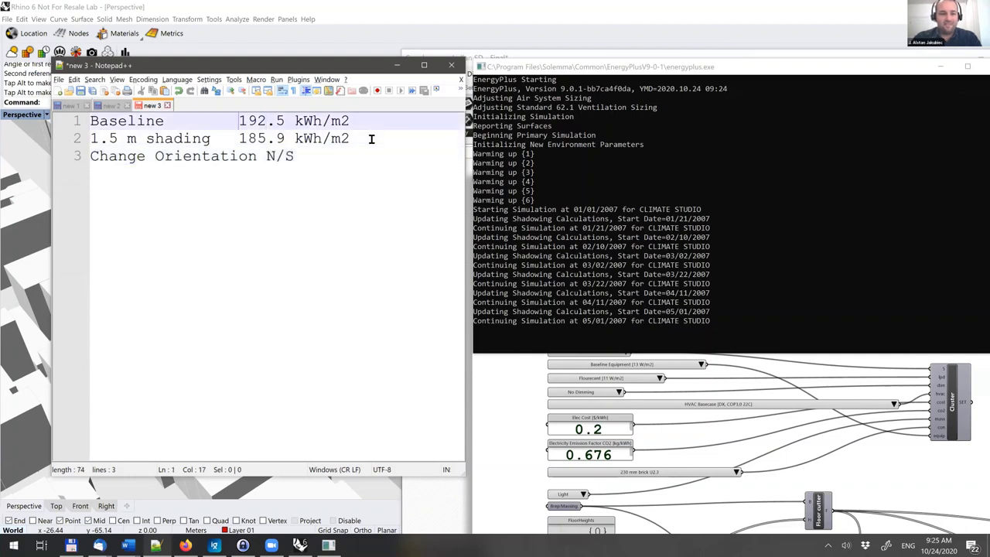
key(Return)
key(Tab)
Step: Move the 1.5 m shading value onto its own indented line and add an empty indented line under the orientation heading
key(Down)
key(ctrl+Right)
key(ctrl+Right)
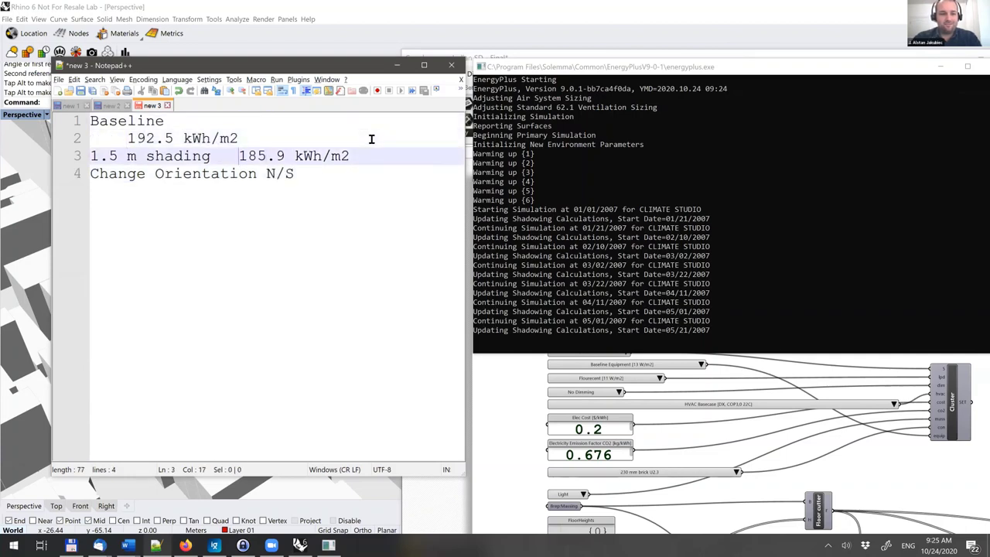
key(Return)
key(Tab)
key(Down)
key(End)
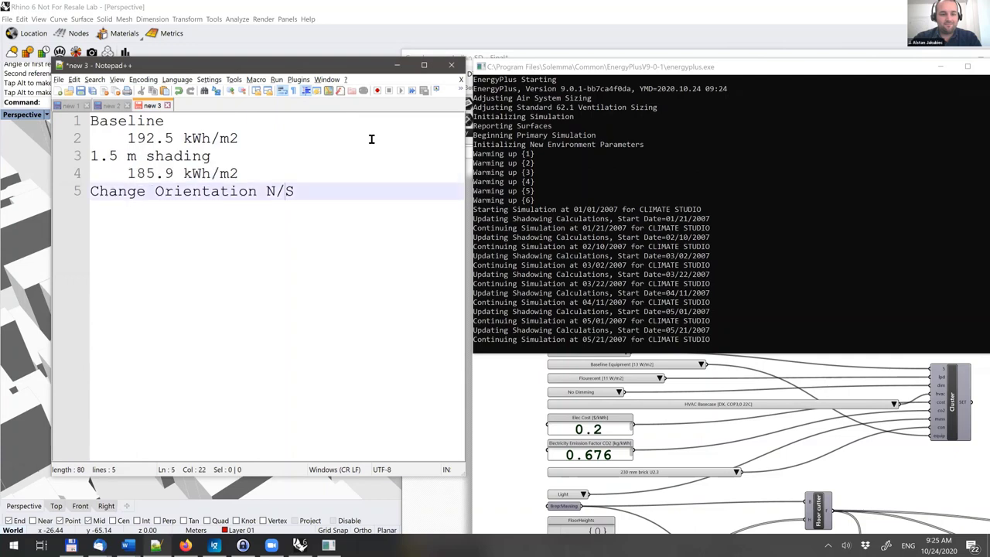
key(Return)
key(Tab)
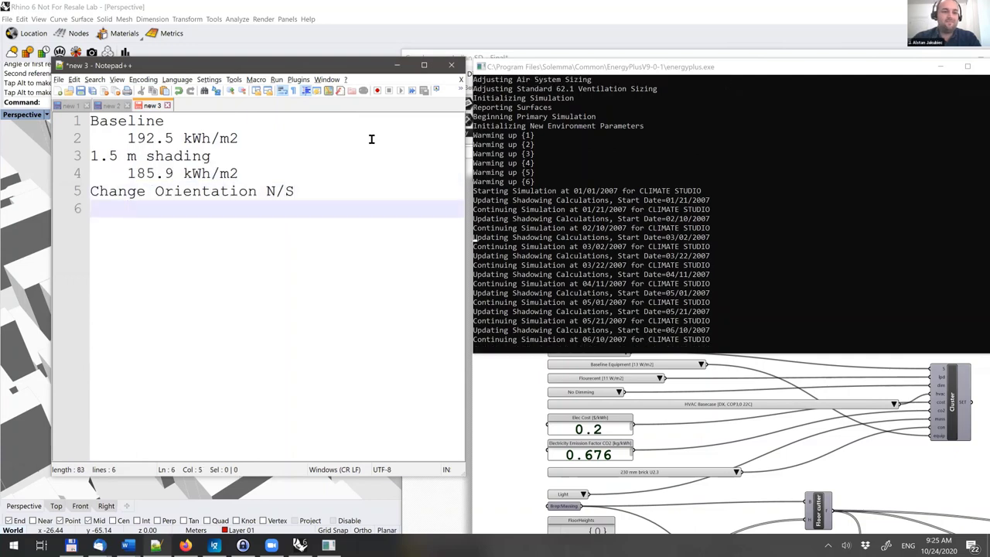
Step: Check the finished simulation's EUI result in Grasshopper and record "182.3 kWh/m2" under "Change Orientation N/S" in the Notepad++ note
click(618, 70)
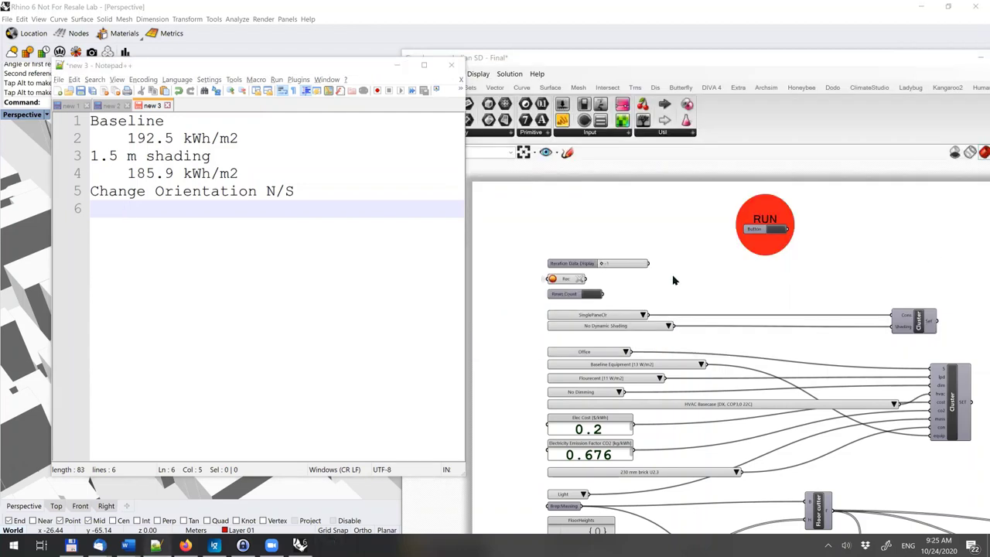
key(alt+Tab)
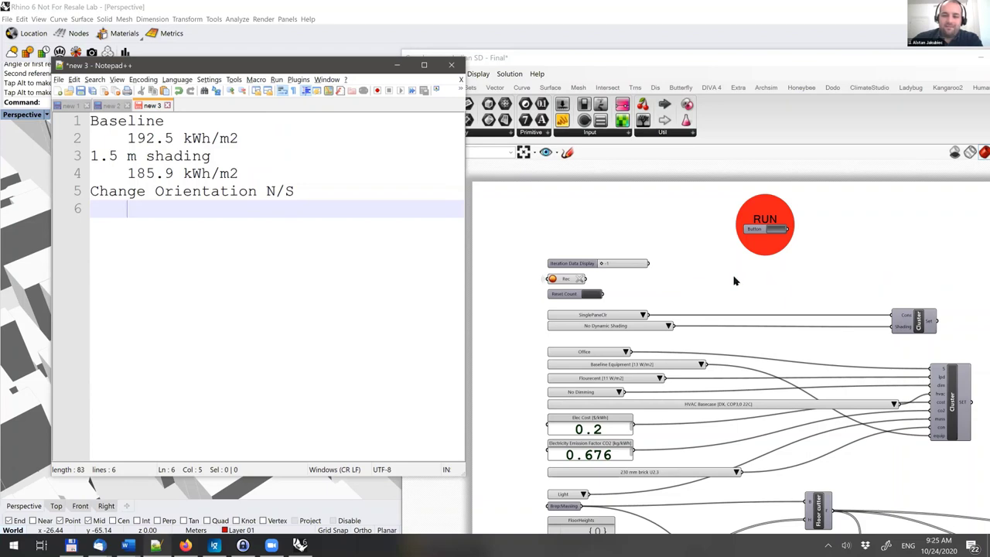
right_drag(730, 275, 822, 489)
scroll(823, 489, down, 3)
right_drag(947, 320, 916, 318)
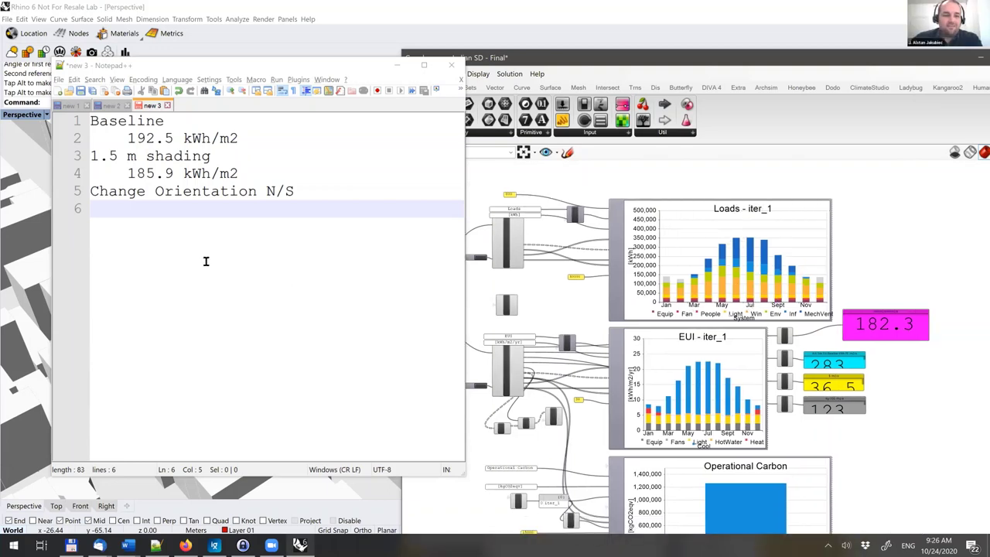
click(266, 315)
text(182.3 k)
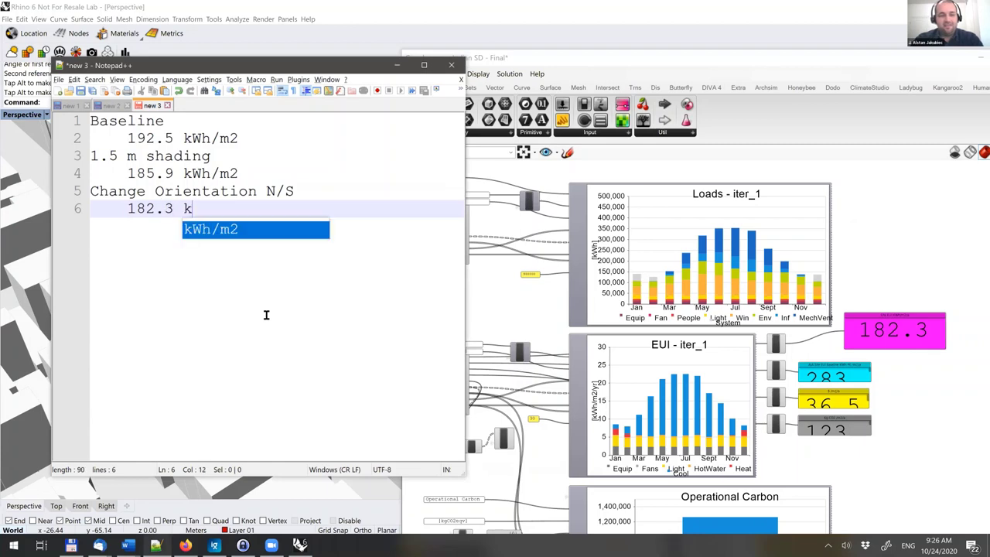
text(Wh/m2)
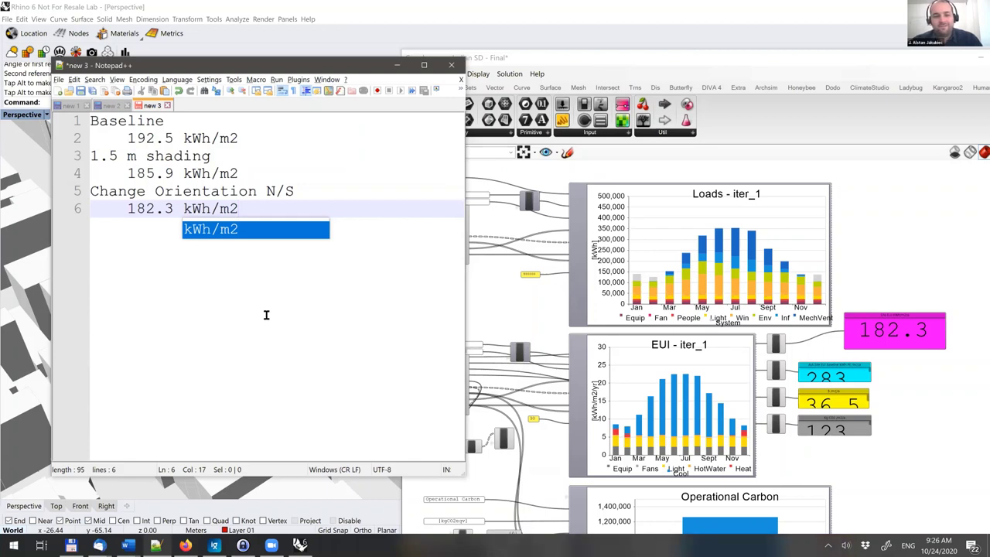
Step: Dismiss the desktop notification and show the "new 2" note listing the WWR and low-E glazing options
click(879, 319)
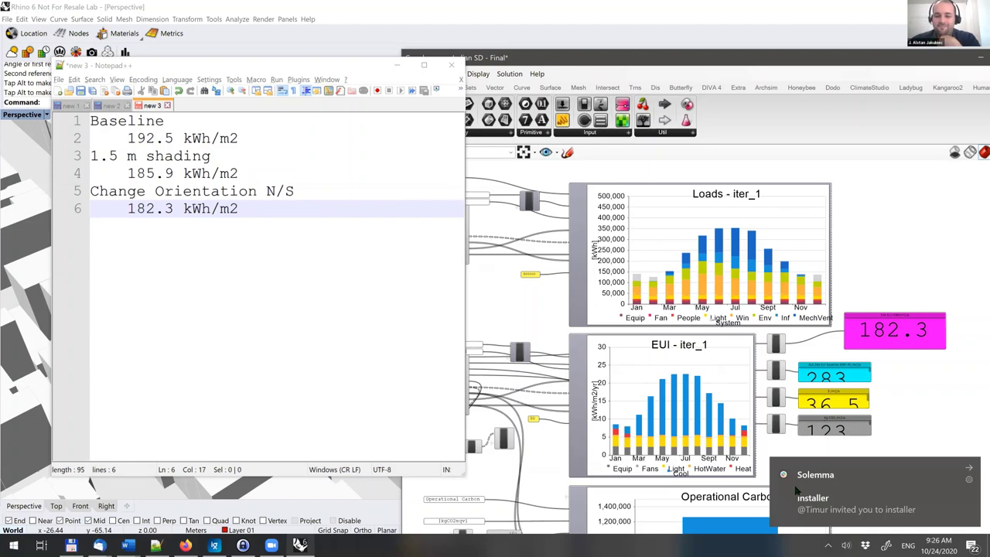
click(969, 467)
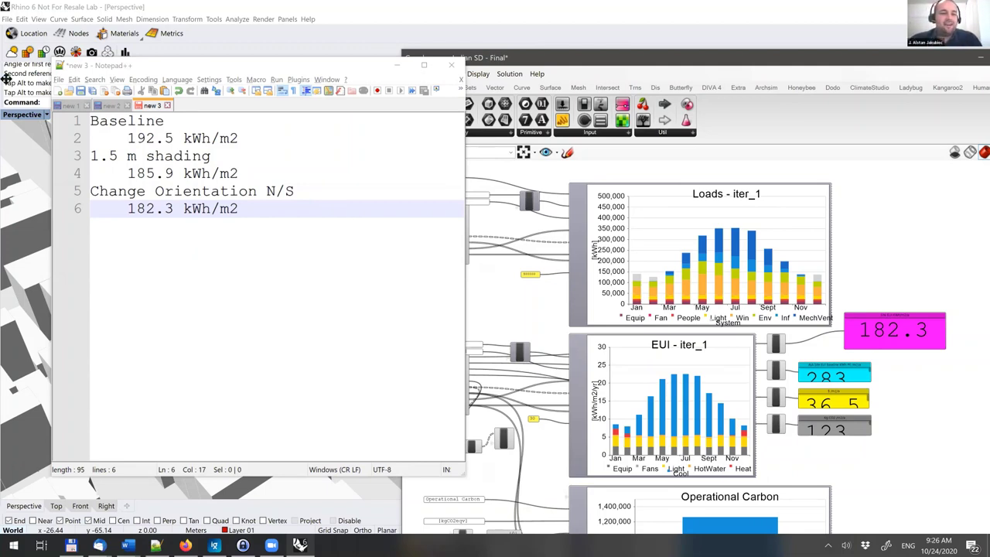
click(113, 106)
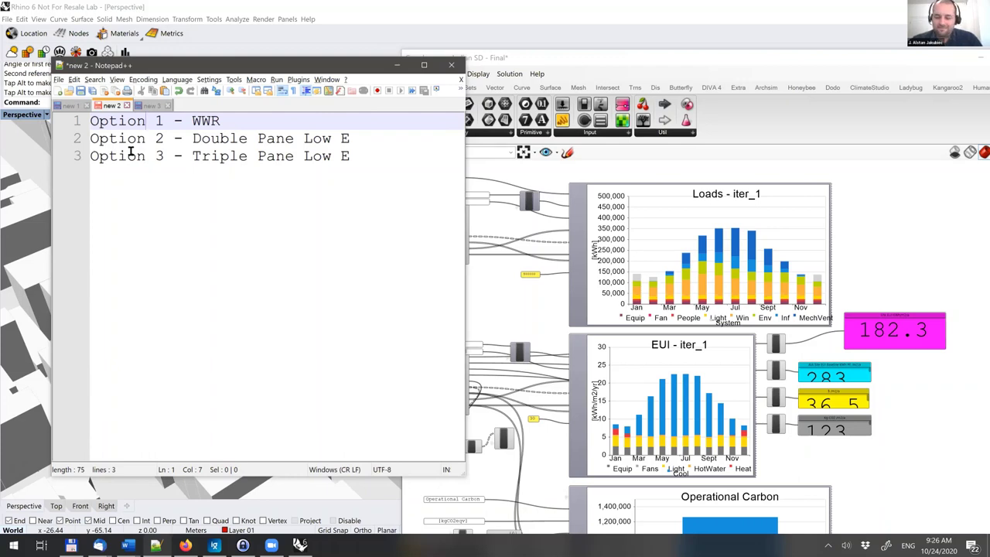
Step: Switch to Grasshopper and set both the East Windows and West Windows ratios to 20 in the WWR and Fixed Shading group
key(alt+Tab)
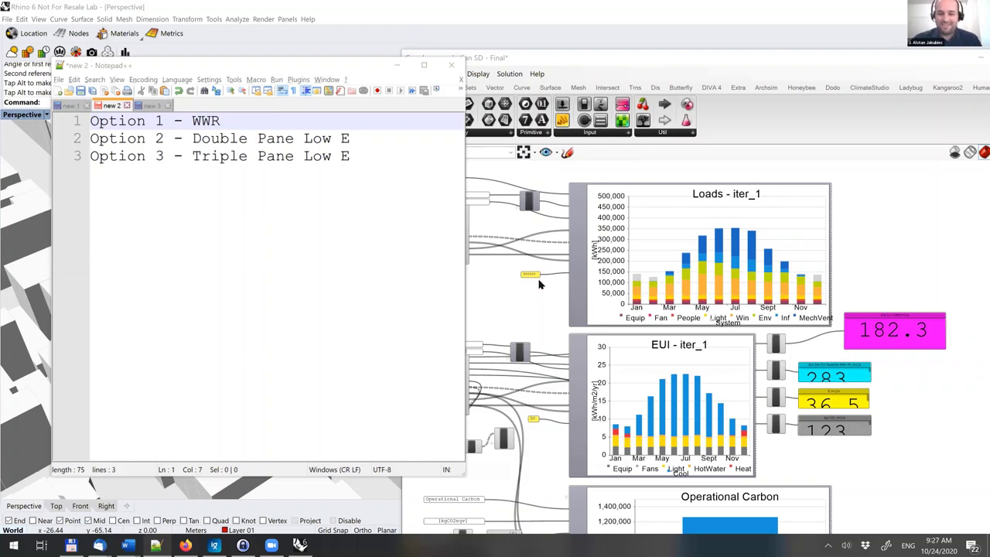
mouse_move(630, 270)
right_down()
mouse_move(954, 276)
mouse_move(919, 270)
right_up()
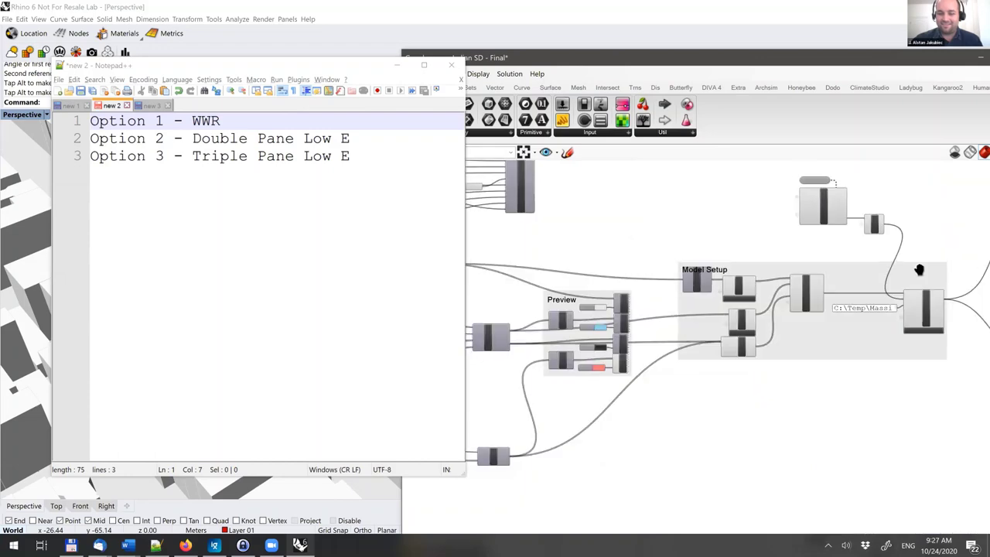
right_drag(639, 276, 827, 277)
scroll(788, 381, up, 5)
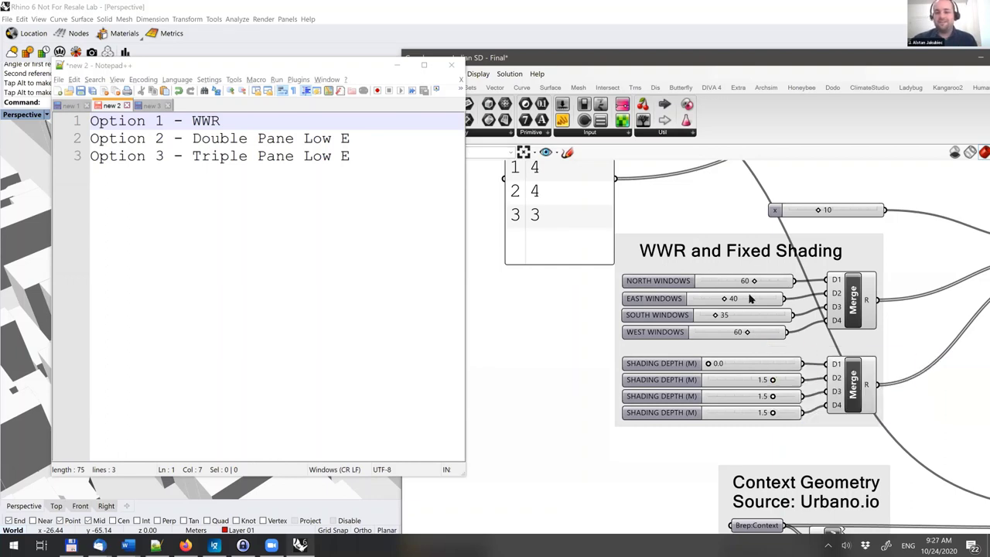
double_click(757, 303)
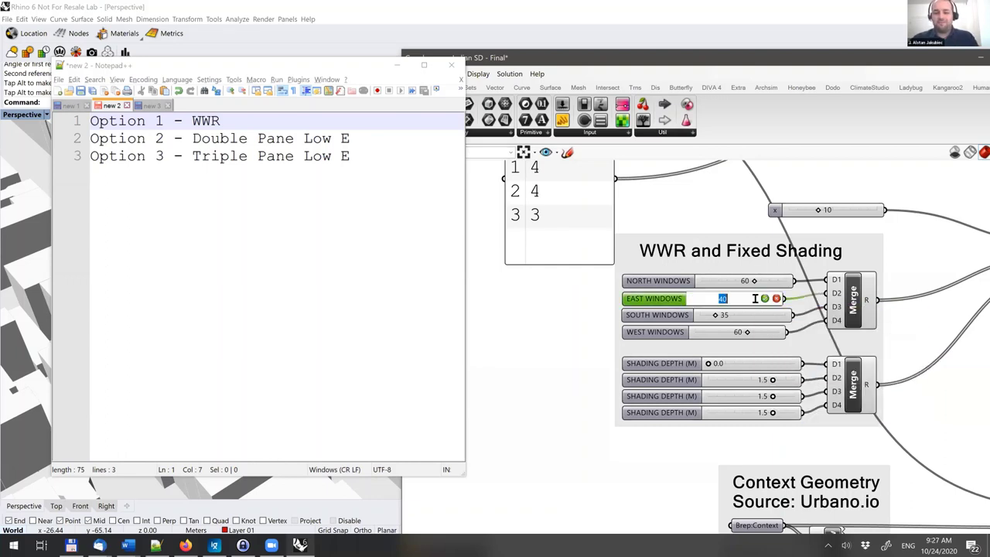
text(20)
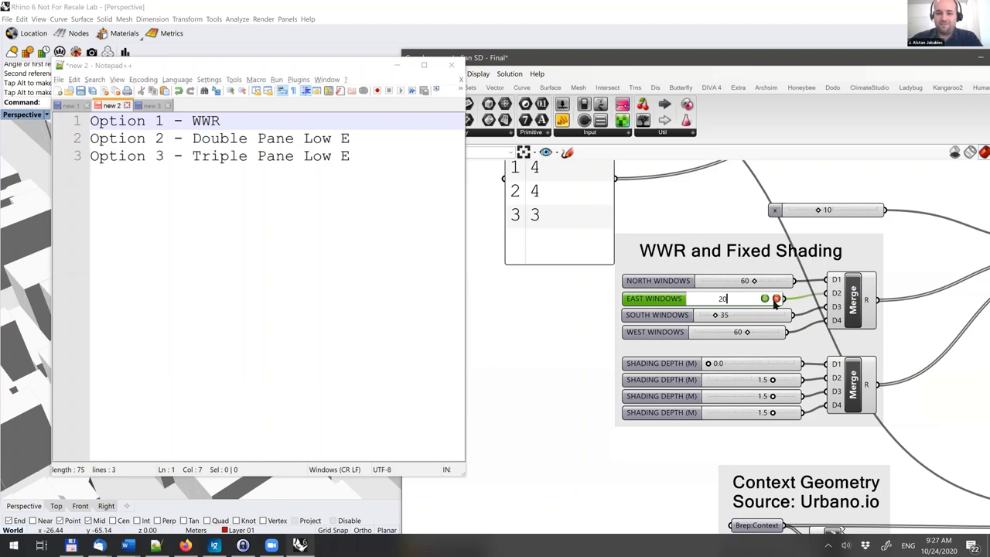
click(765, 300)
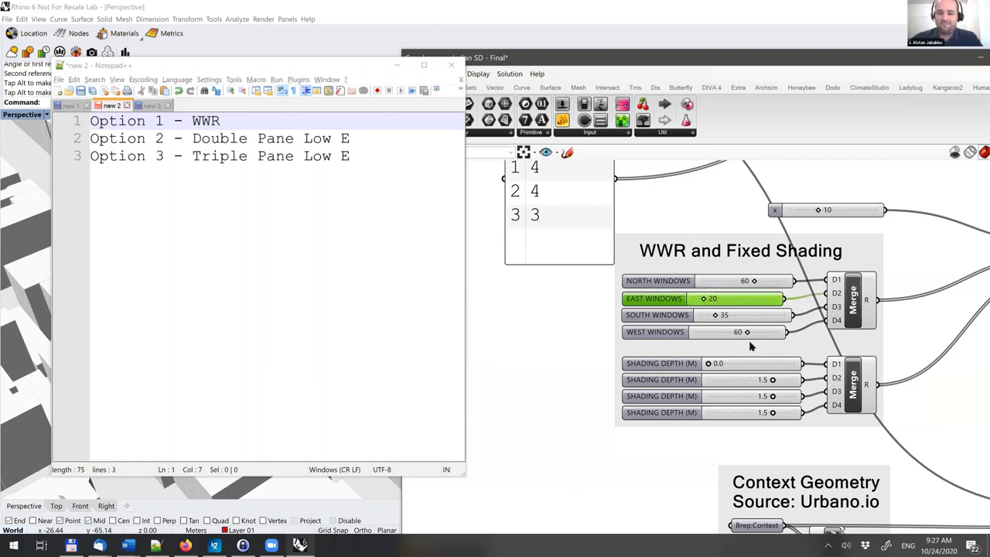
double_click(759, 333)
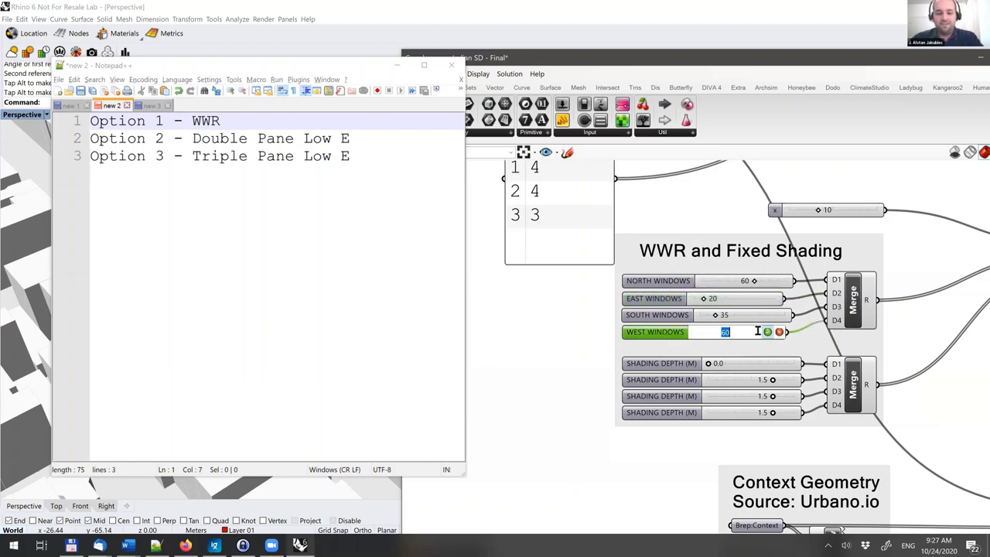
text(20)
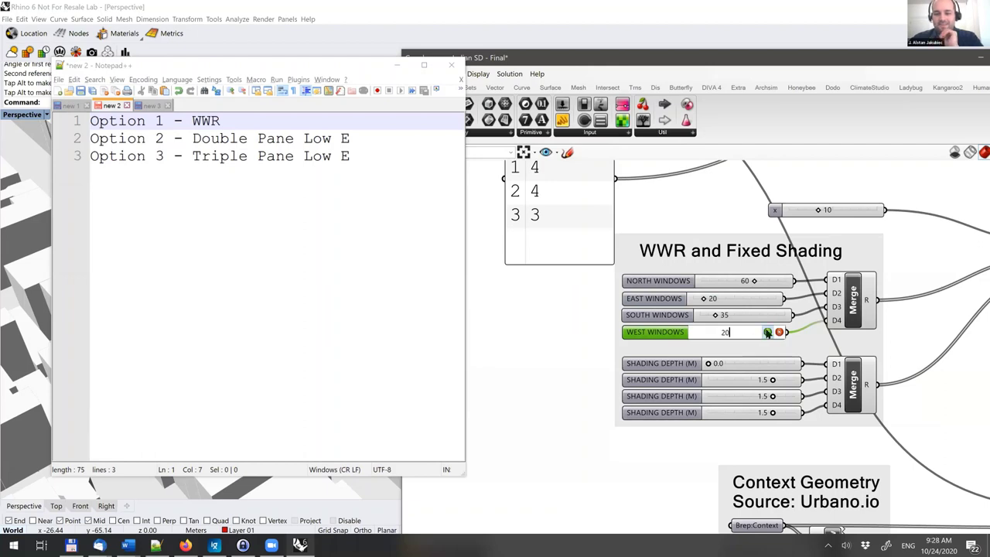
click(768, 331)
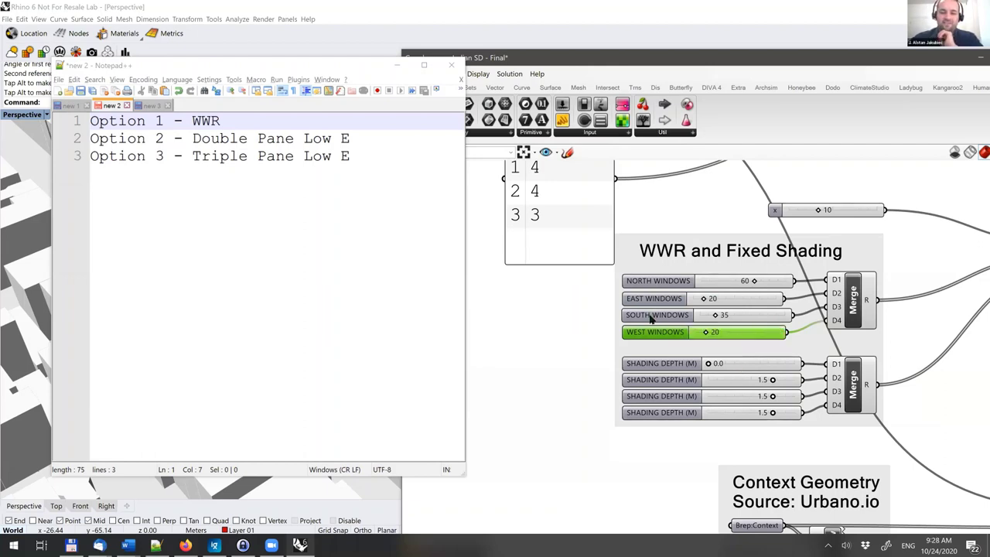
Step: Set the South Windows ratio to 30 and the North Windows ratio to 40
click(740, 318)
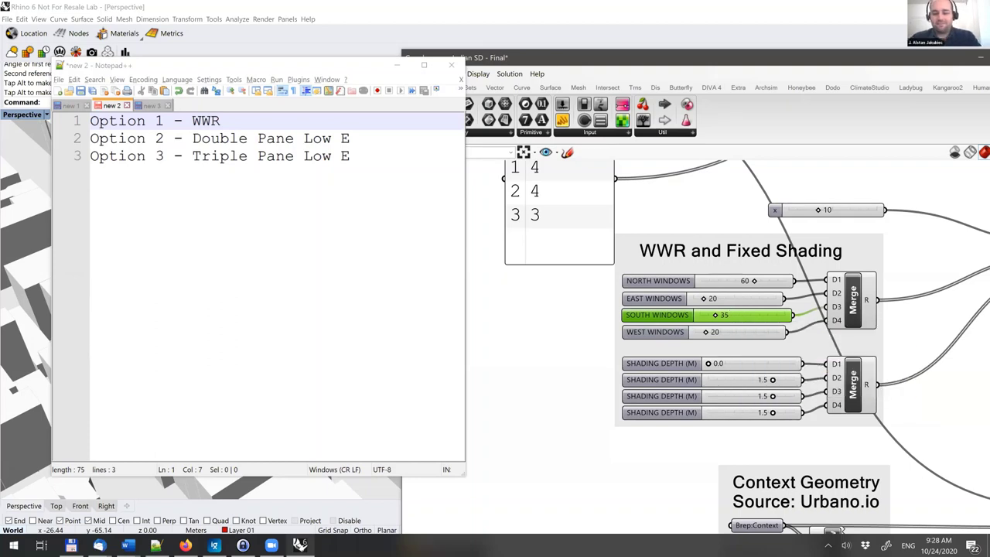
double_click(755, 313)
text(30)
click(772, 316)
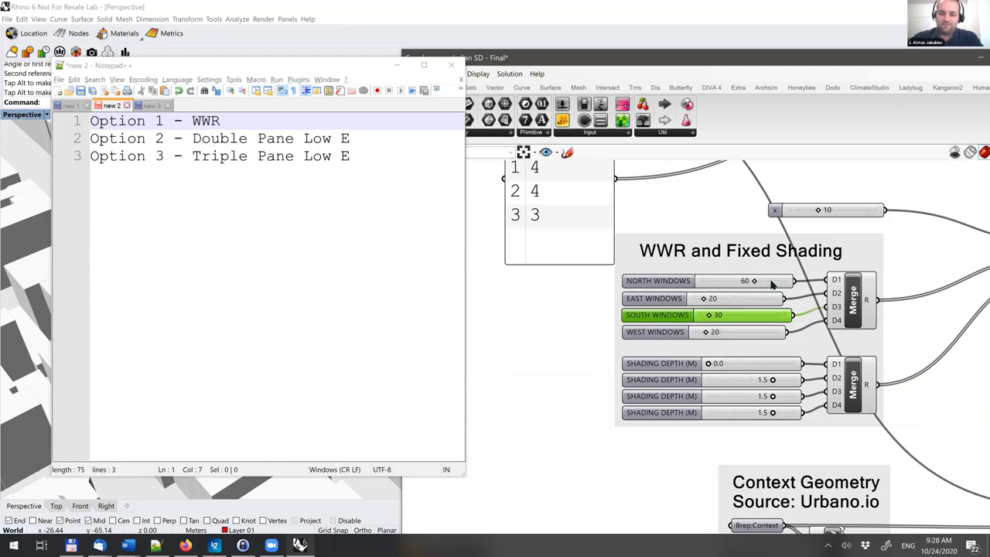
click(771, 284)
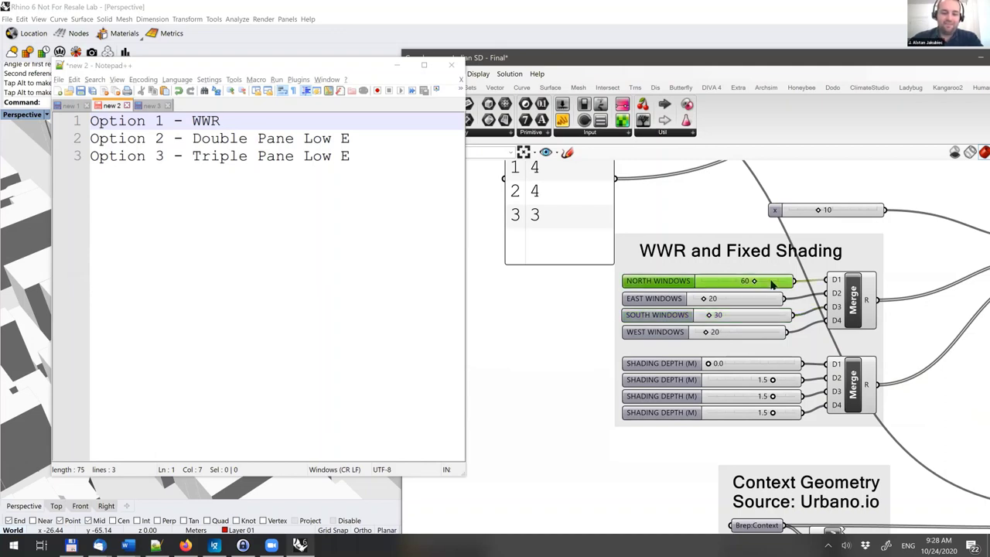
double_click(771, 281)
text(40)
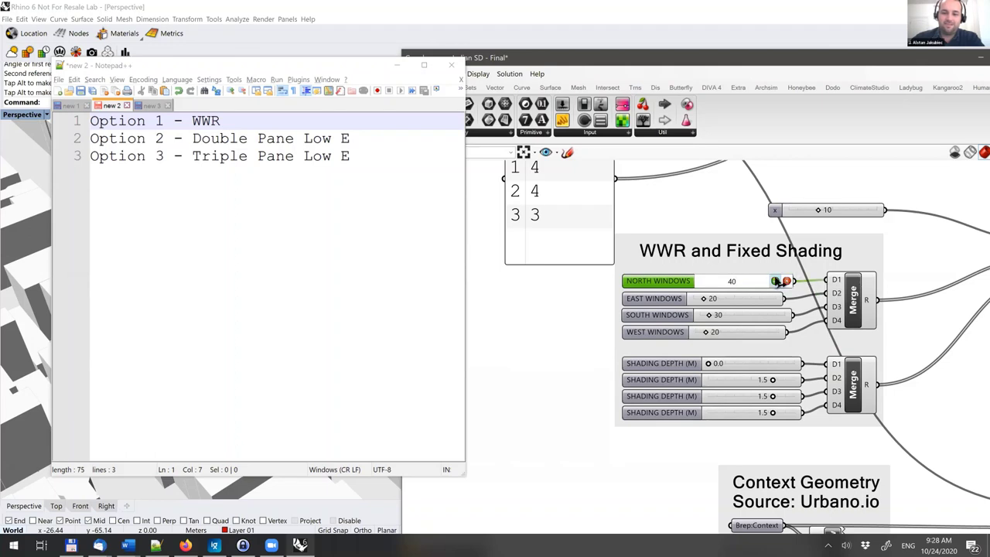
click(777, 283)
Step: Bring up the Rhino viewport behind the notes and inspect the building's resized windows from several sides
click(304, 64)
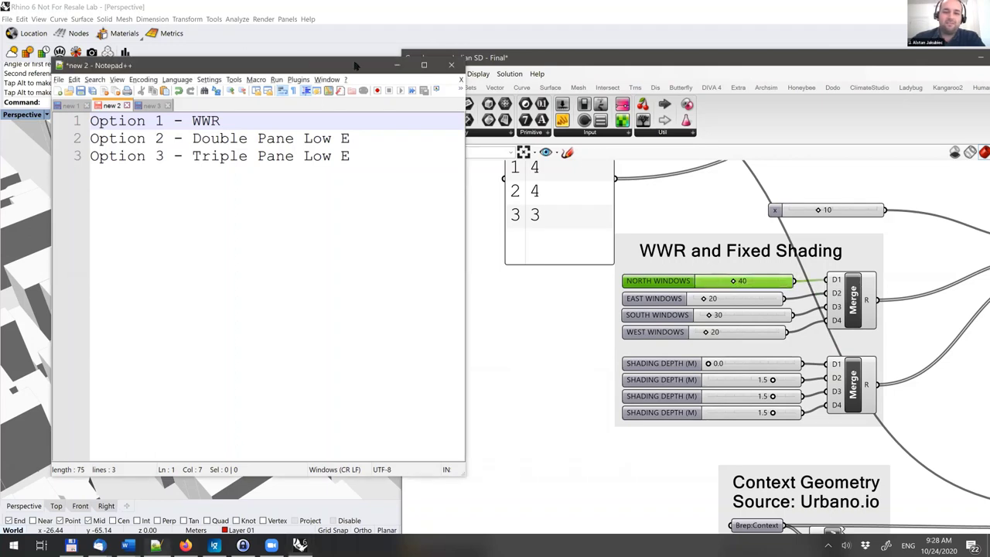
drag(435, 67, 482, 67)
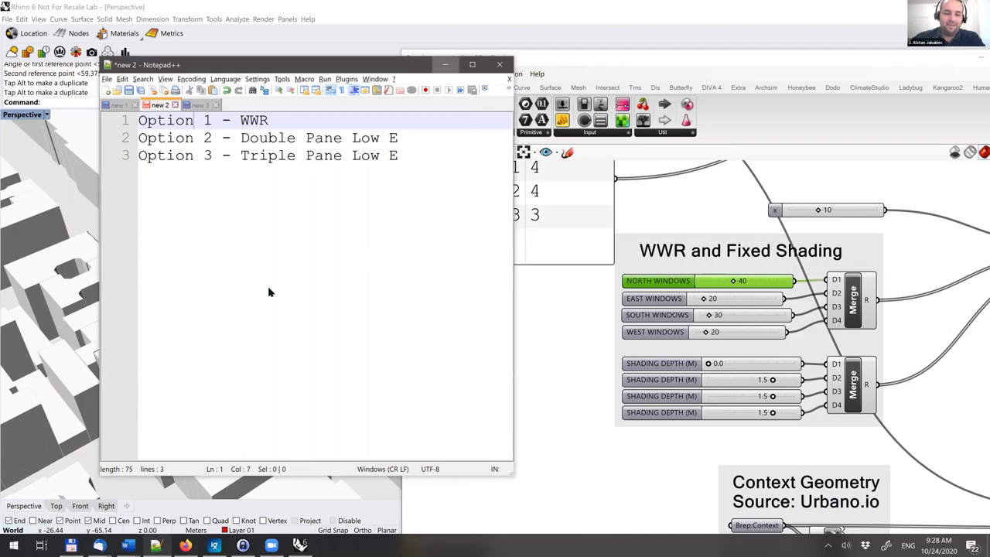
key(alt+Tab)
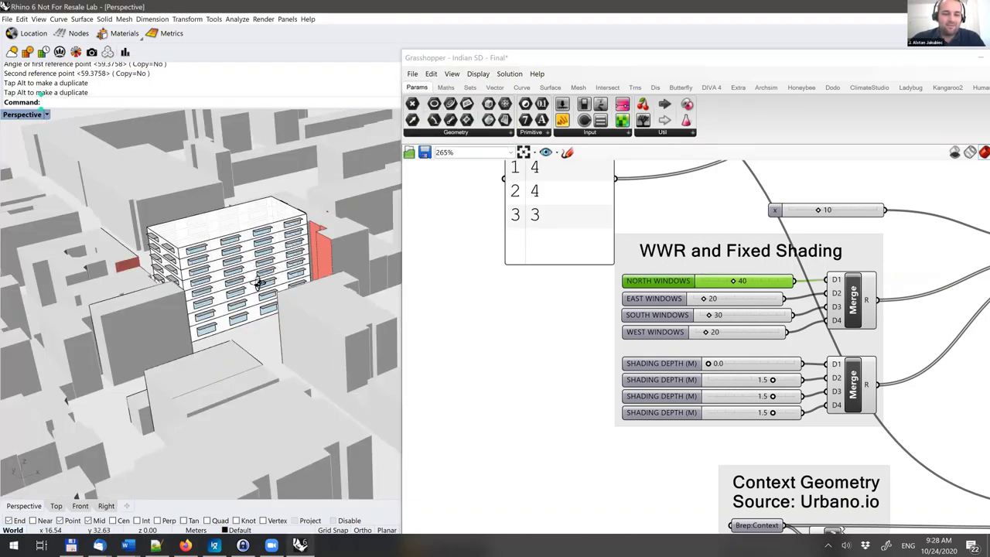
right_drag(259, 284, 325, 289)
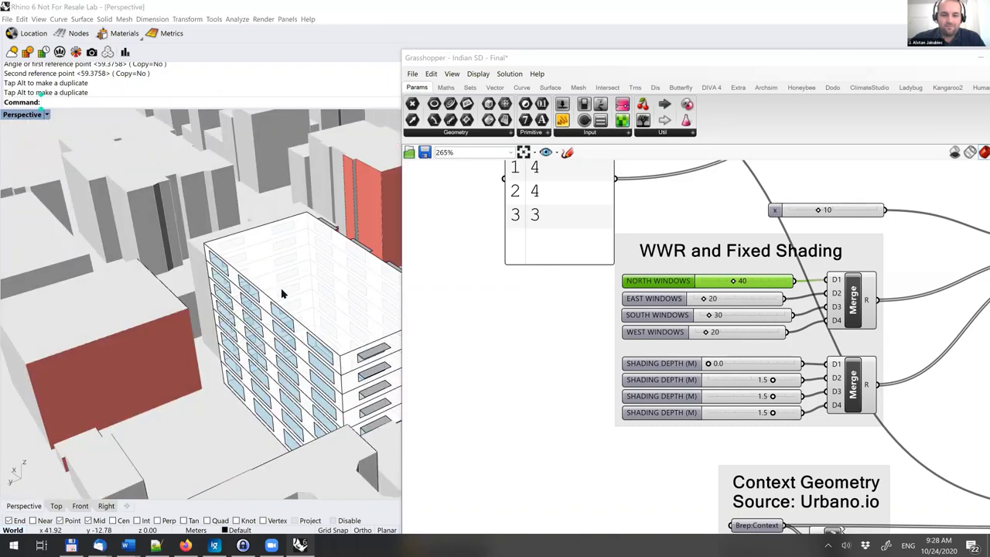
right_drag(338, 342, 303, 287)
right_drag(180, 343, 250, 244)
right_drag(164, 336, 397, 348)
Step: Run the EnergyPlus simulation for the reduced window-to-wall ratios from the Grasshopper definition
scroll(255, 341, down, 4)
right_drag(541, 436, 495, 389)
scroll(497, 388, down, 3)
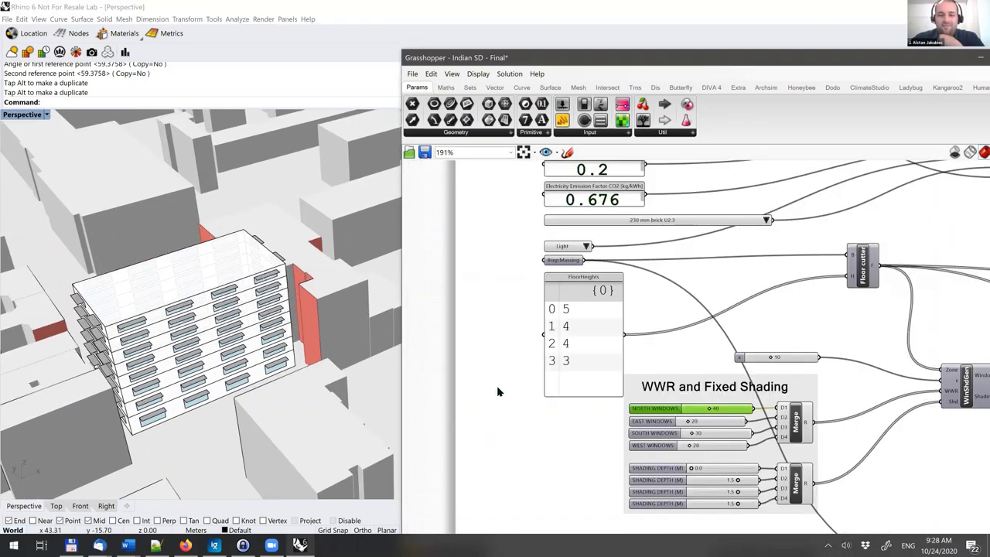
right_drag(635, 261, 630, 405)
right_drag(777, 226, 750, 367)
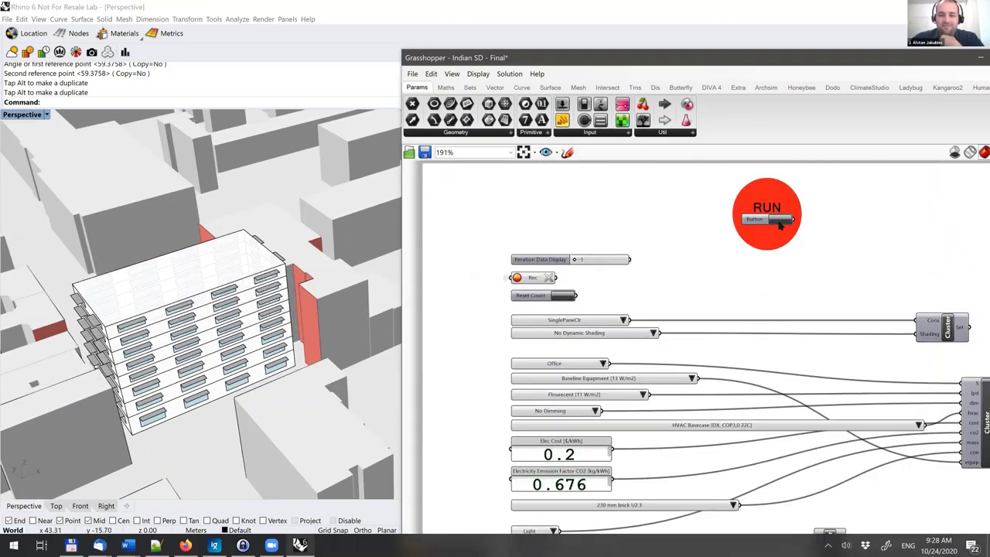
click(779, 220)
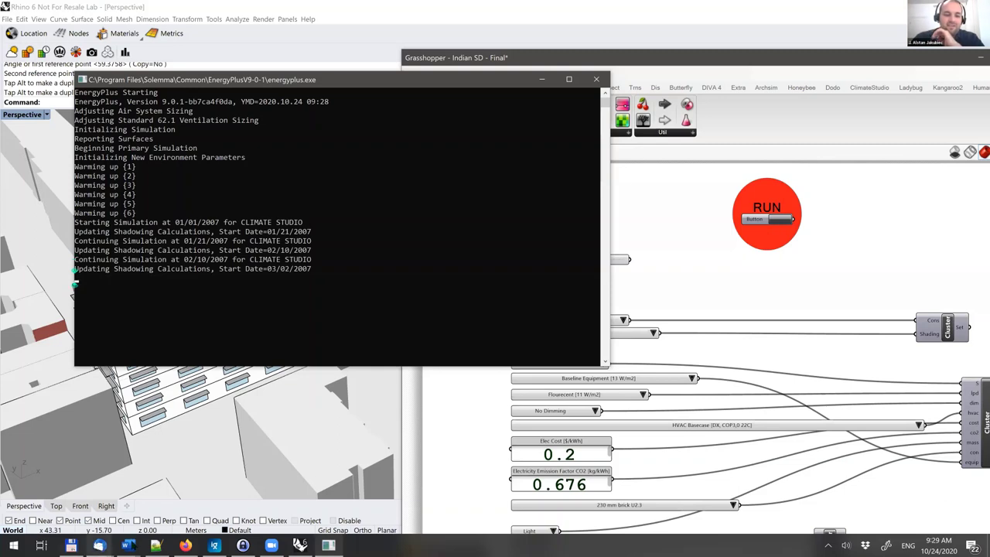
Step: Switch to Notepad++ and add "Reduced WWR all orientations" with an empty indented line beneath it in the "new 3" note
click(156, 545)
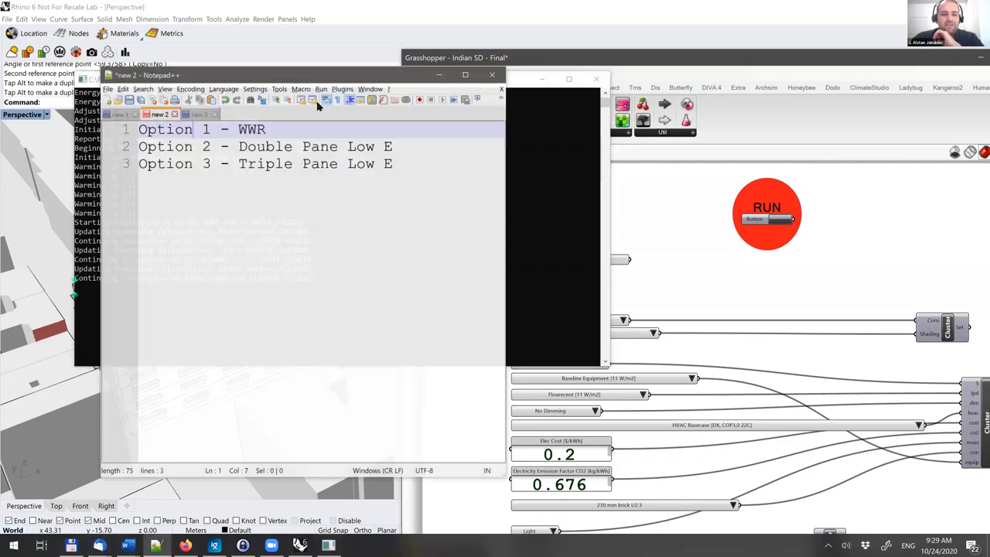
click(199, 106)
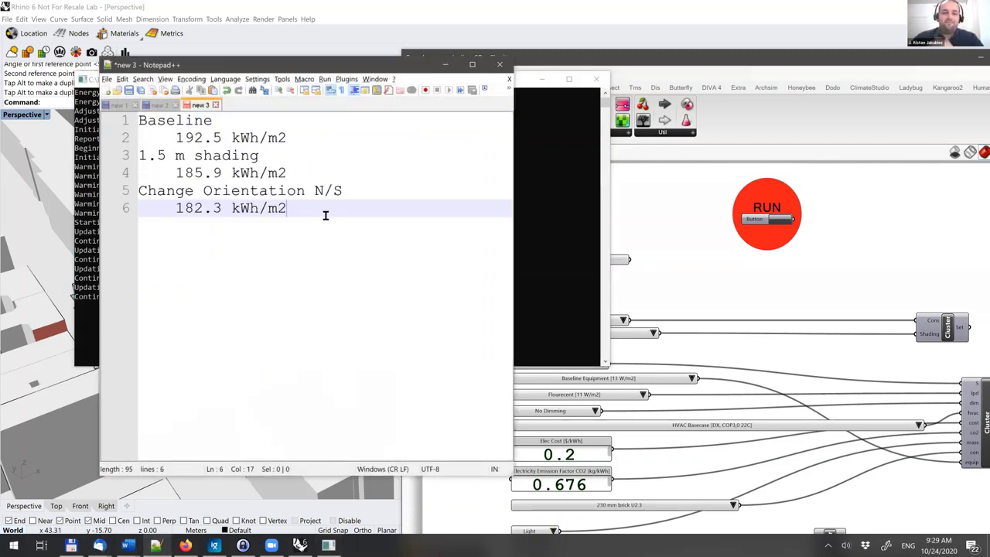
key(Return)
text(Reduced WWR all orientations)
key(Return)
key(Tab)
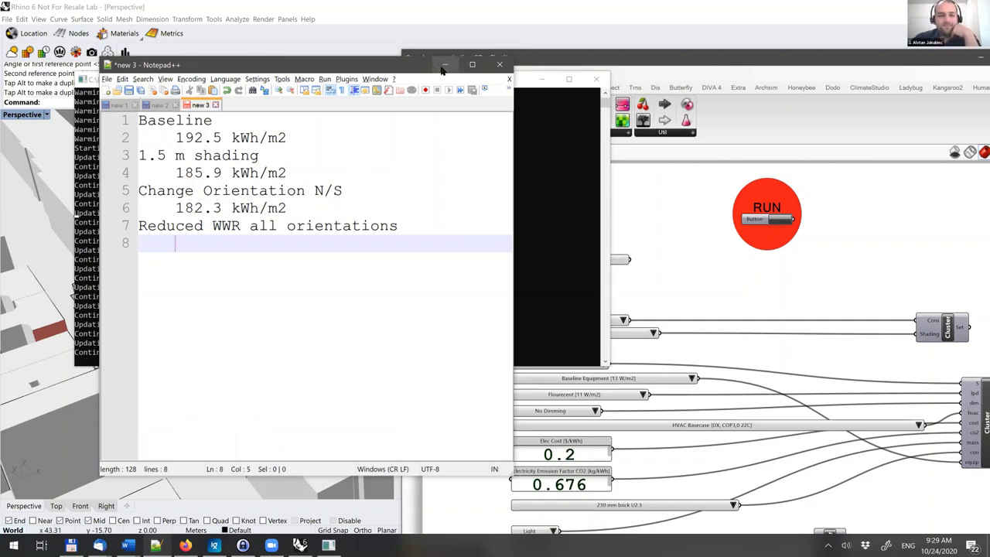
Step: Check the simulated site EUI in Grasshopper and record "174.6 kWh/m2" beneath "Reduced WWR all orientations" in the Notepad++ note
click(445, 65)
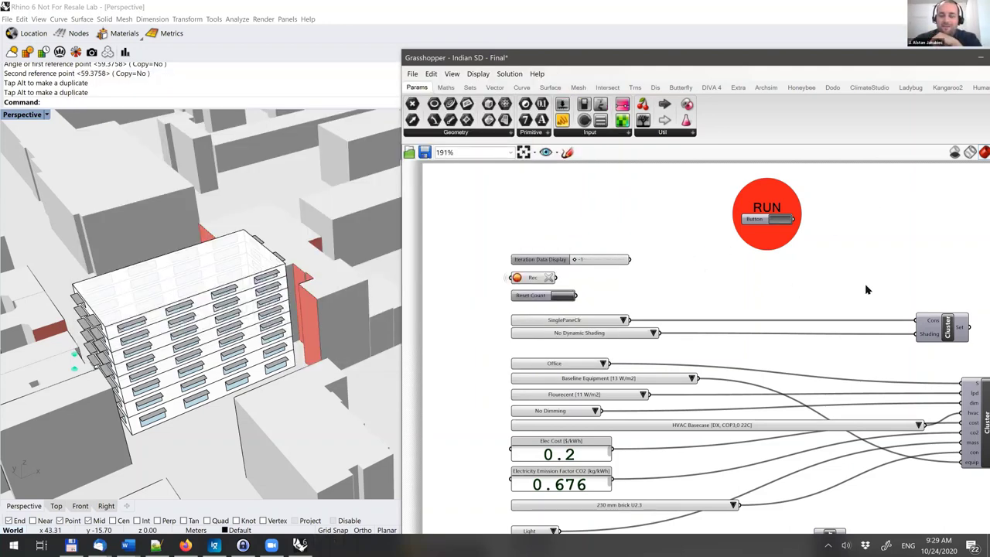
right_drag(862, 278, 586, 260)
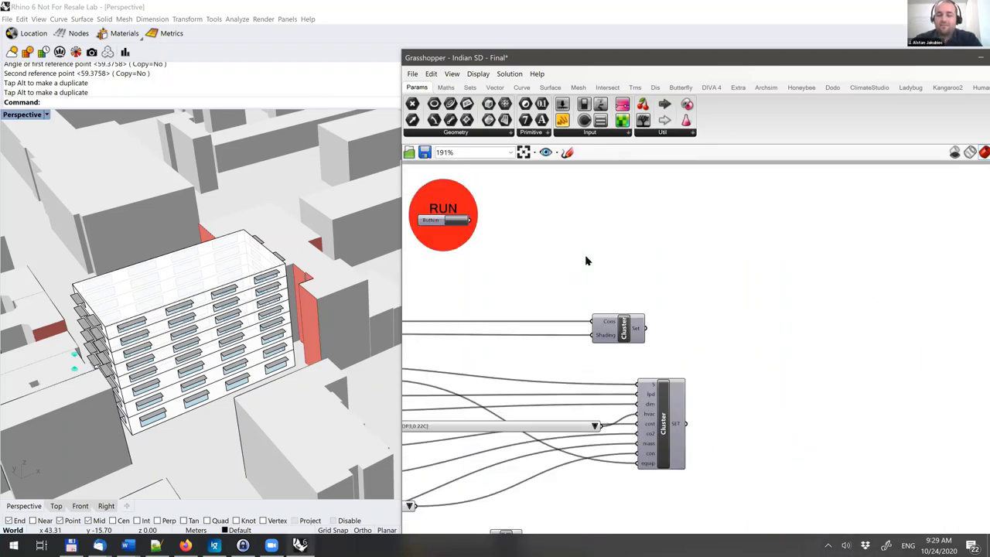
scroll(632, 277, down, 5)
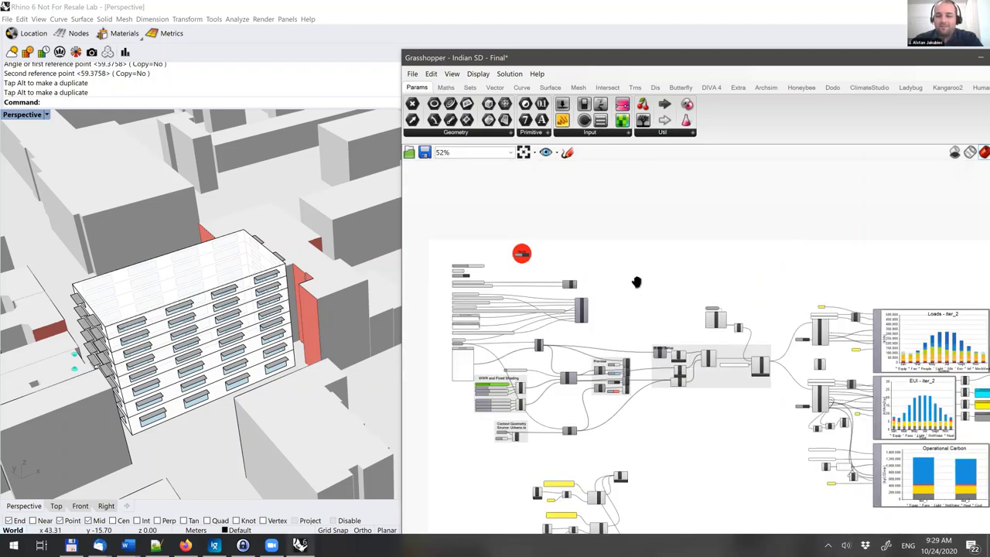
scroll(874, 381, up, 5)
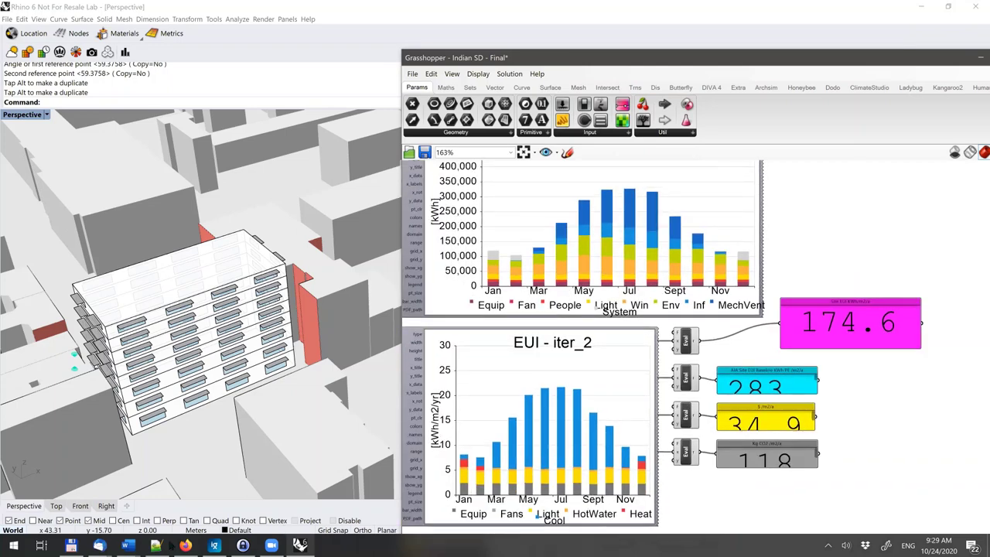
key(alt+Tab)
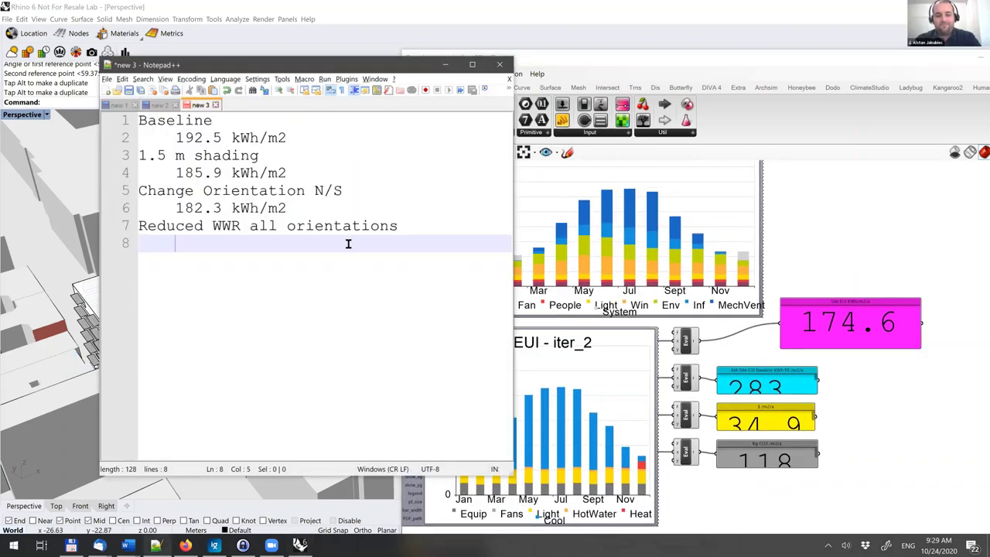
text(174.6)
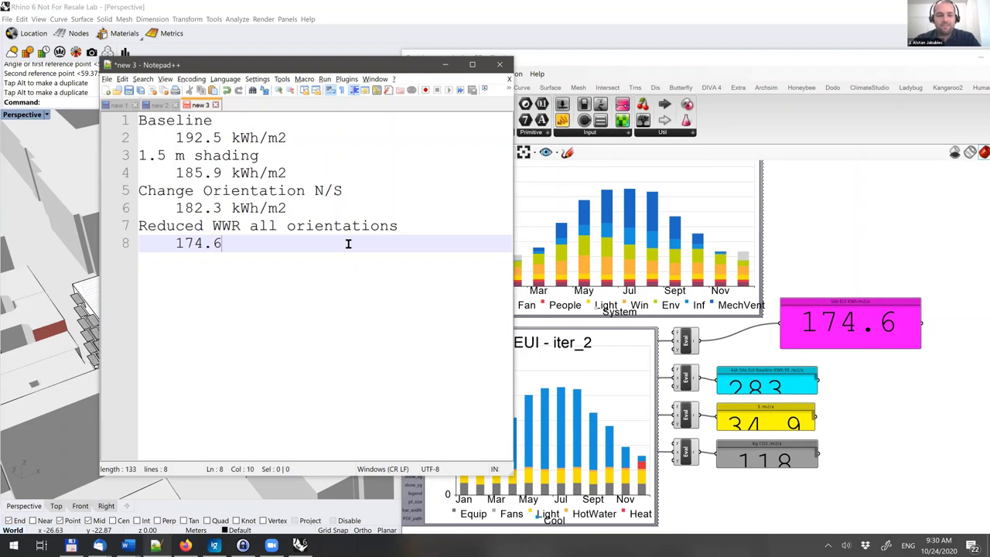
text( kWh/m2)
Step: Return to Grasshopper and examine the monthly load categories in the Loads chart
click(638, 259)
right_drag(639, 257, 655, 275)
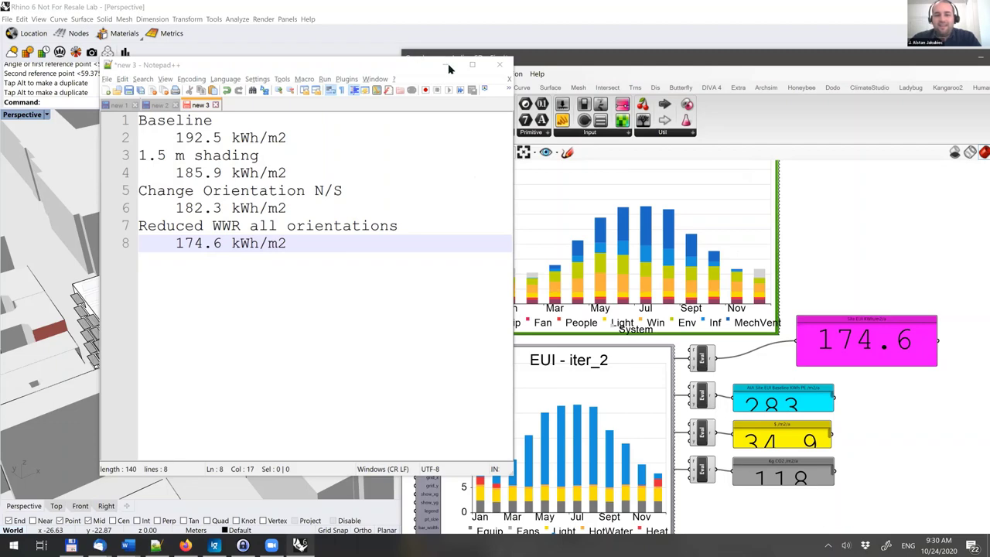
click(580, 292)
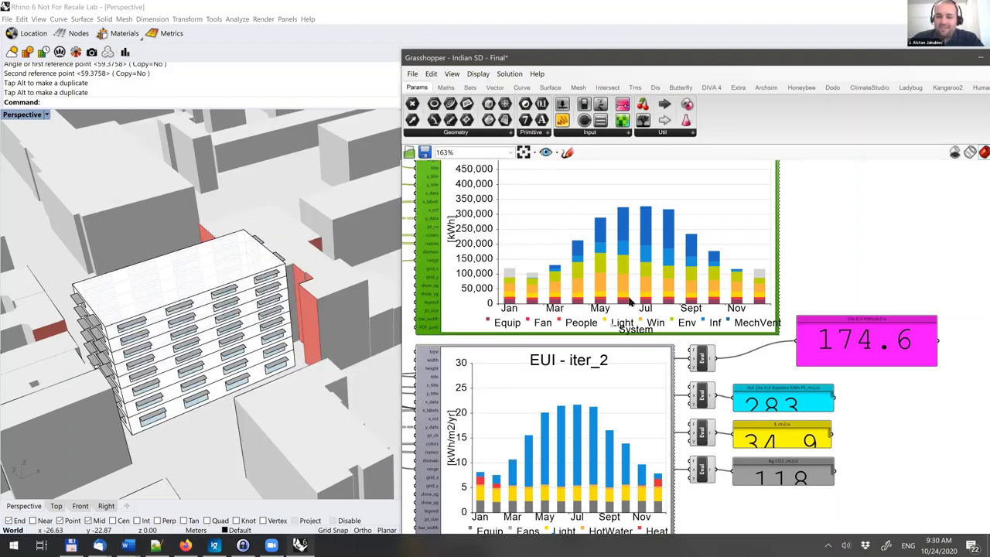
scroll(671, 334, up, 2)
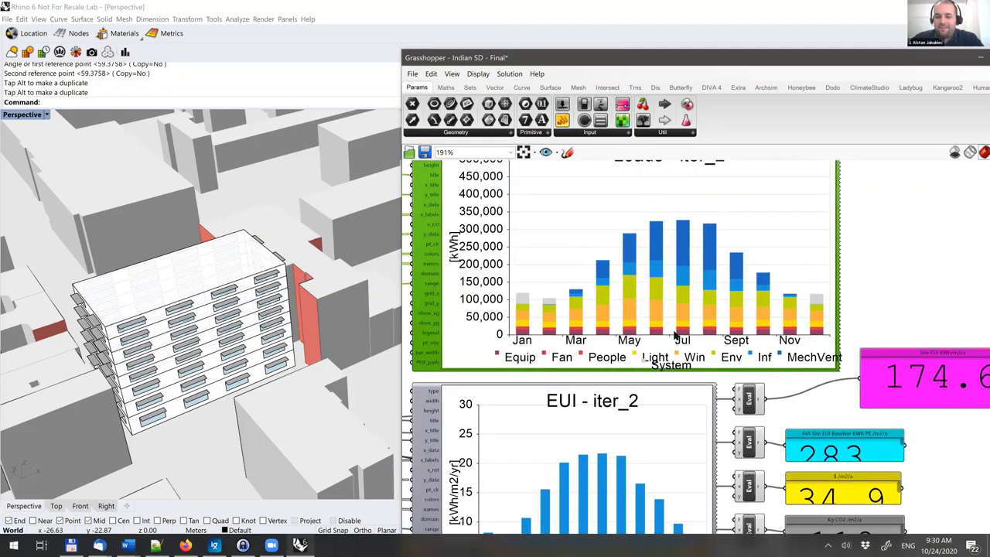
scroll(676, 338, down, 2)
scroll(690, 377, up, 2)
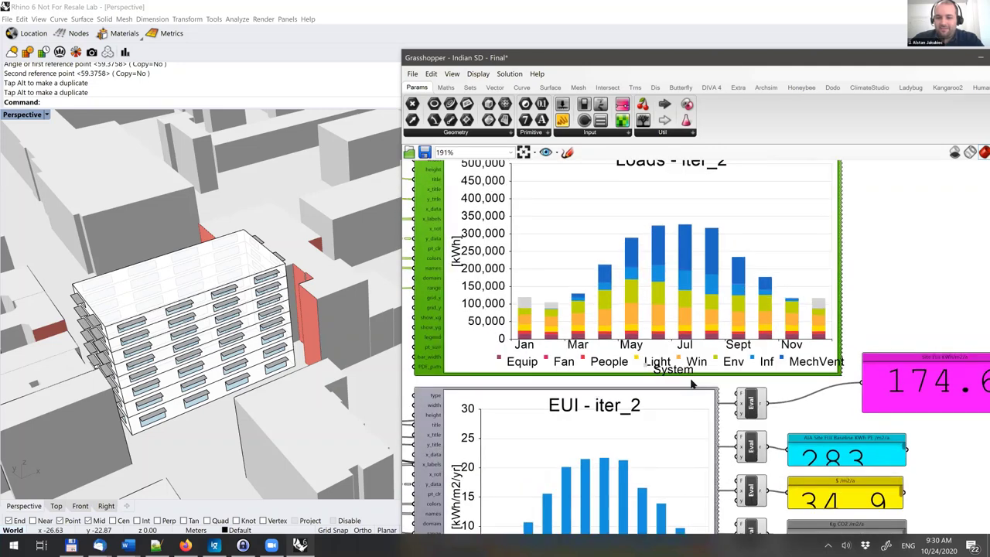
right_drag(690, 377, 706, 392)
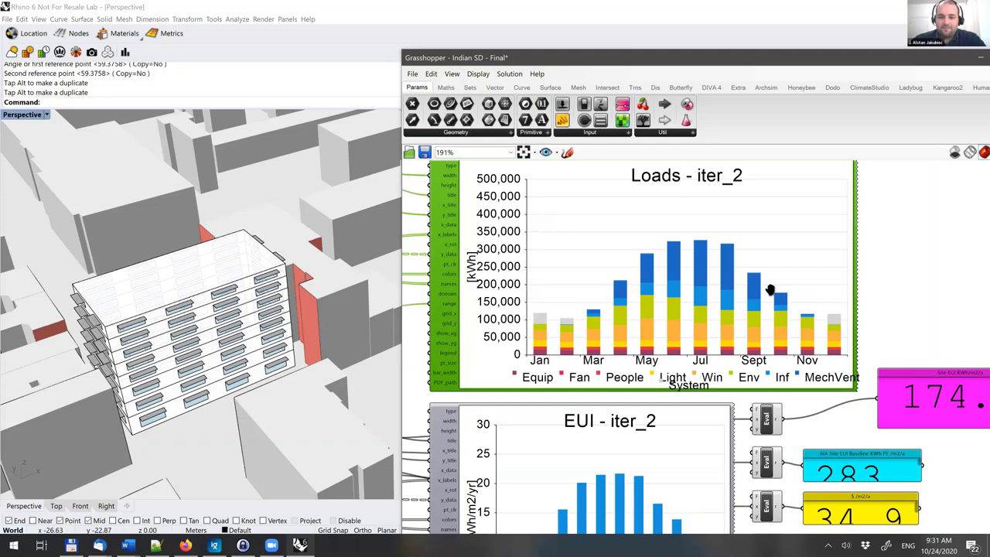
Step: Set the panel feeding the Loads chart's range input to "-500000 To 500000"
right_drag(771, 289, 931, 285)
right_drag(608, 298, 695, 297)
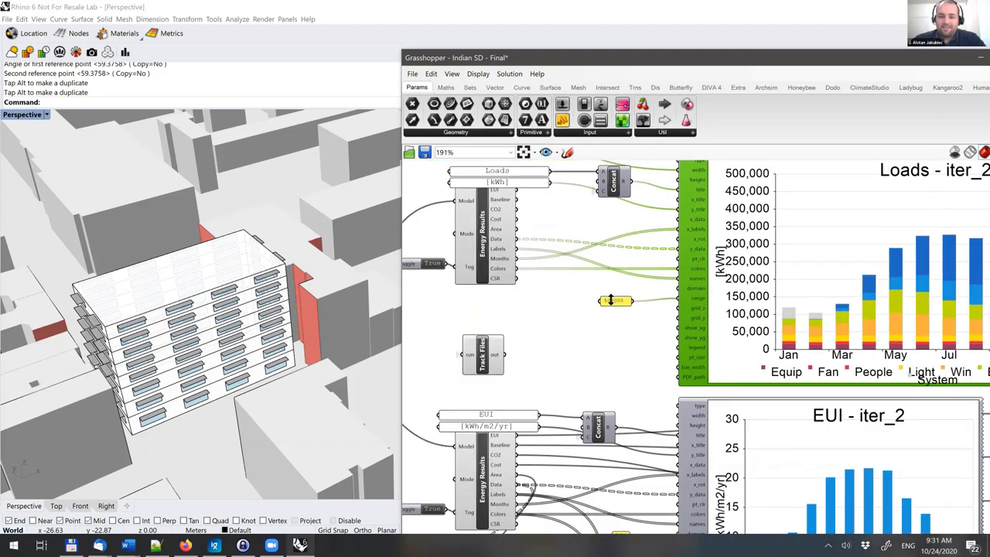
click(611, 300)
double_click(609, 303)
click(522, 240)
text(-500000 To 500000)
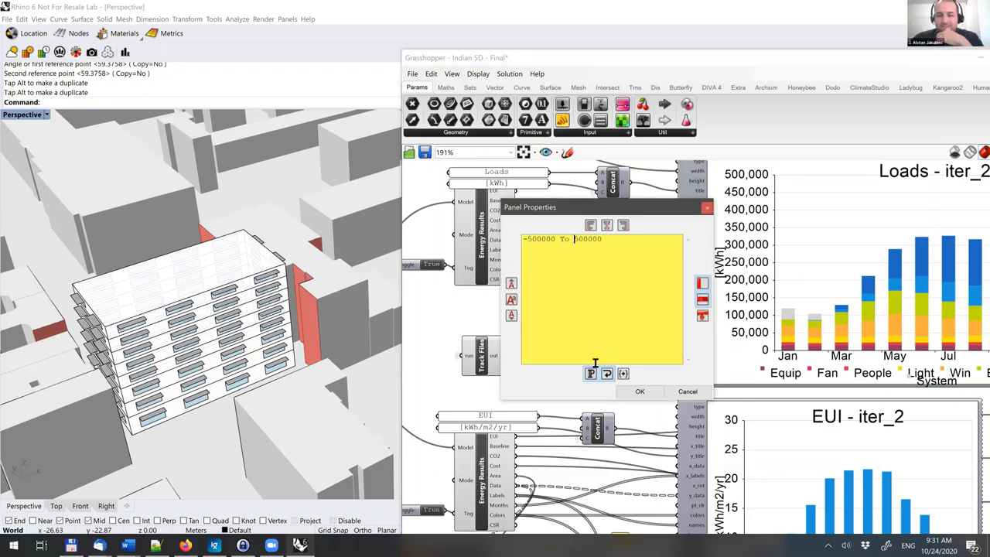
click(624, 393)
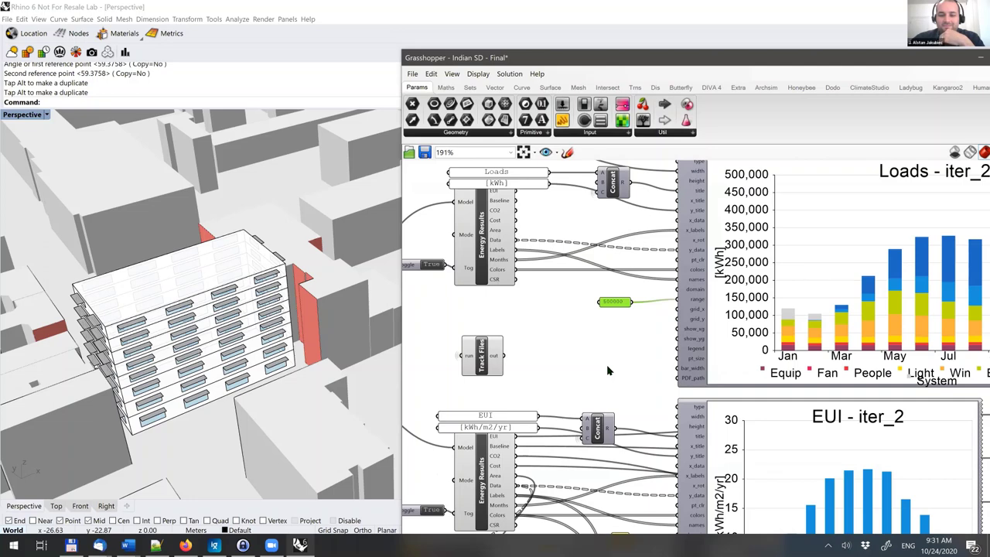
Step: Examine the positive and negative monthly loads in the Loads chart, comparing gains, losses and system energy
right_drag(632, 357, 534, 377)
right_drag(715, 265, 567, 274)
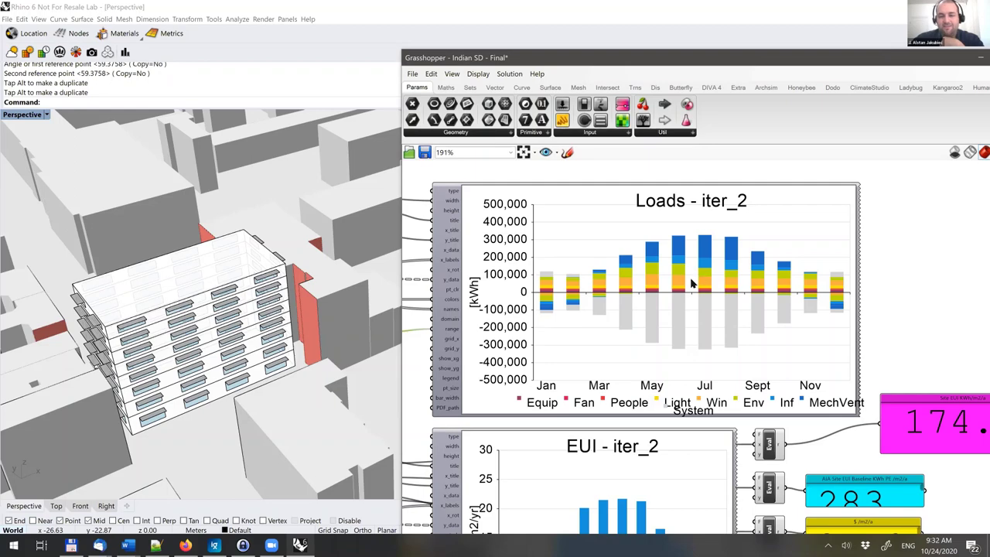
scroll(690, 284, up, 2)
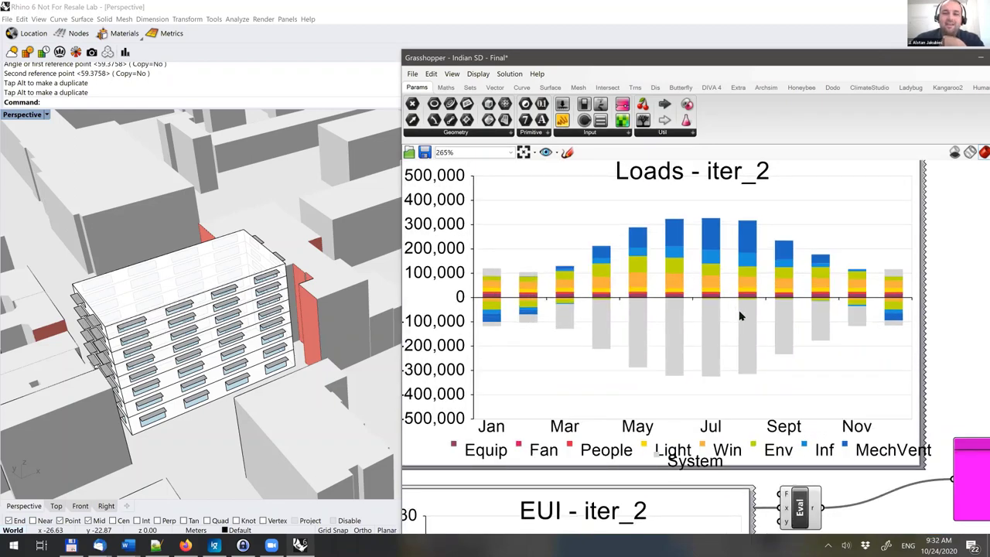
right_drag(758, 317, 792, 297)
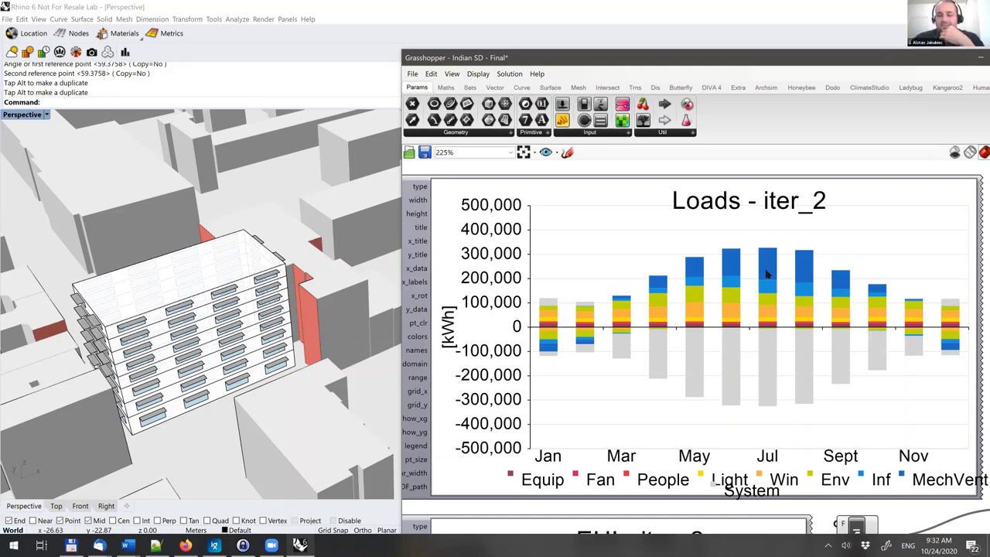
scroll(767, 269, down, 1)
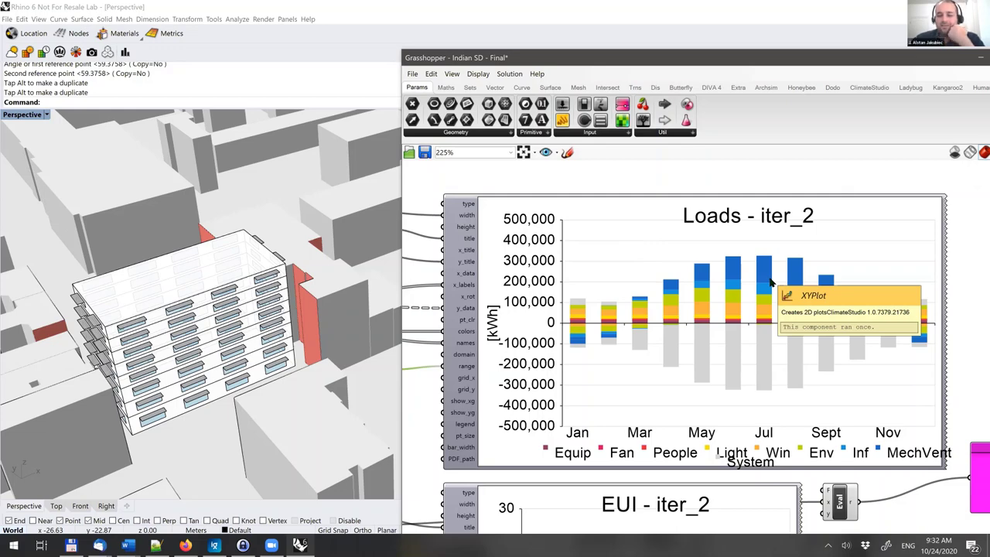
scroll(765, 280, down, 2)
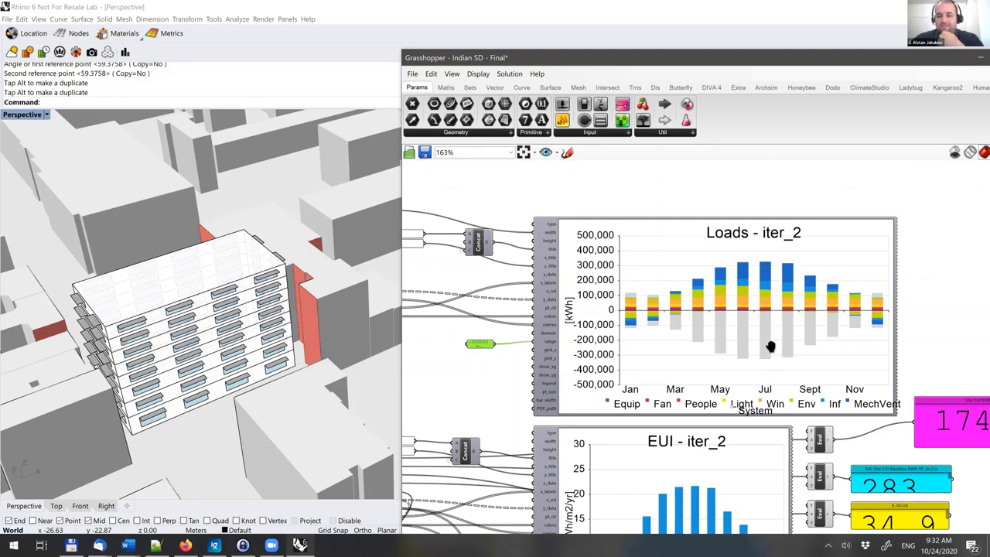
scroll(581, 328, down, 2)
scroll(621, 330, down, 2)
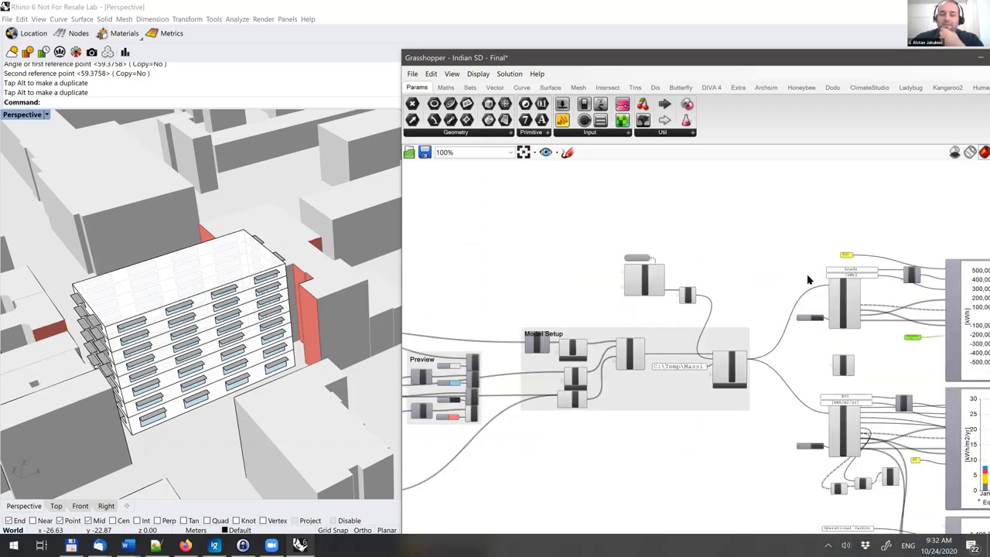
scroll(778, 281, up, 2)
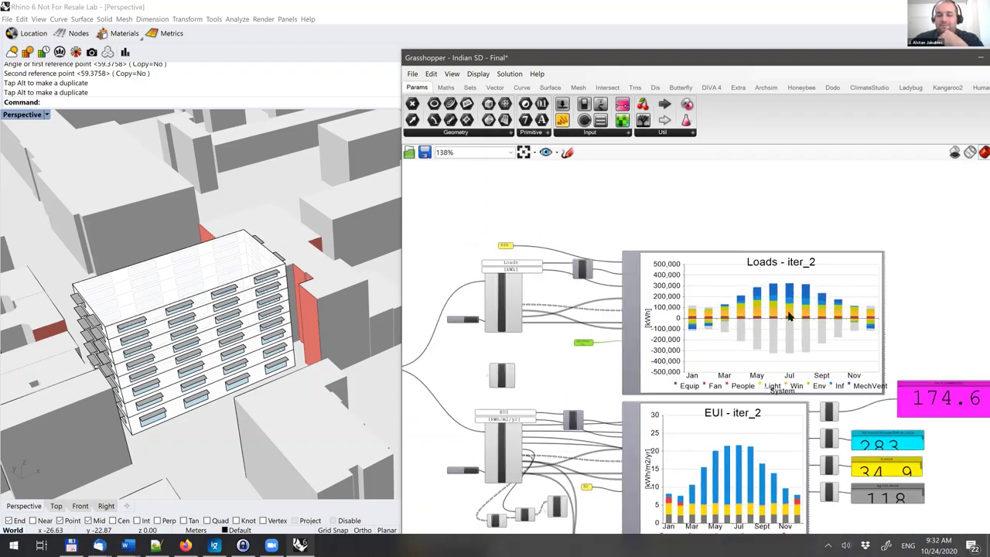
scroll(796, 305, up, 1)
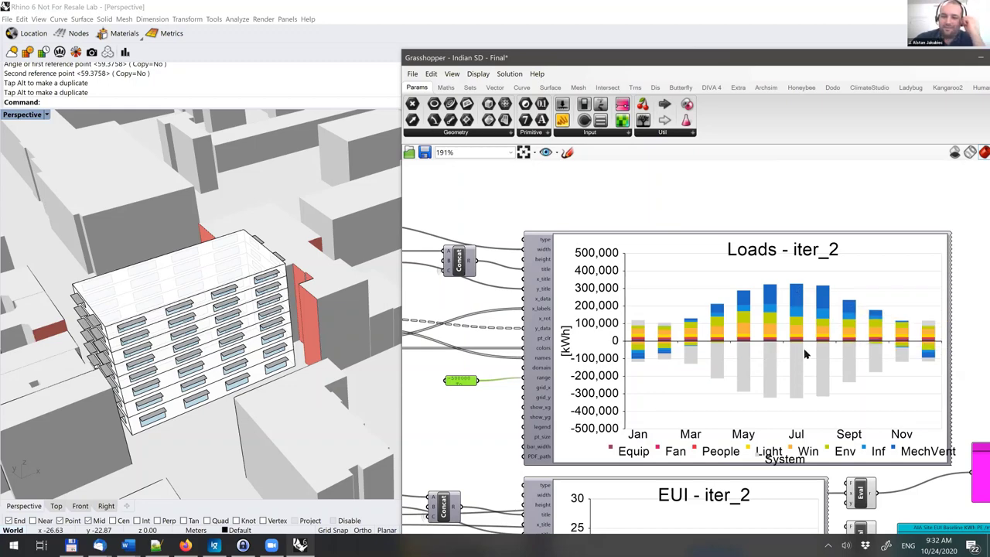
scroll(795, 362, down, 1)
scroll(794, 361, down, 3)
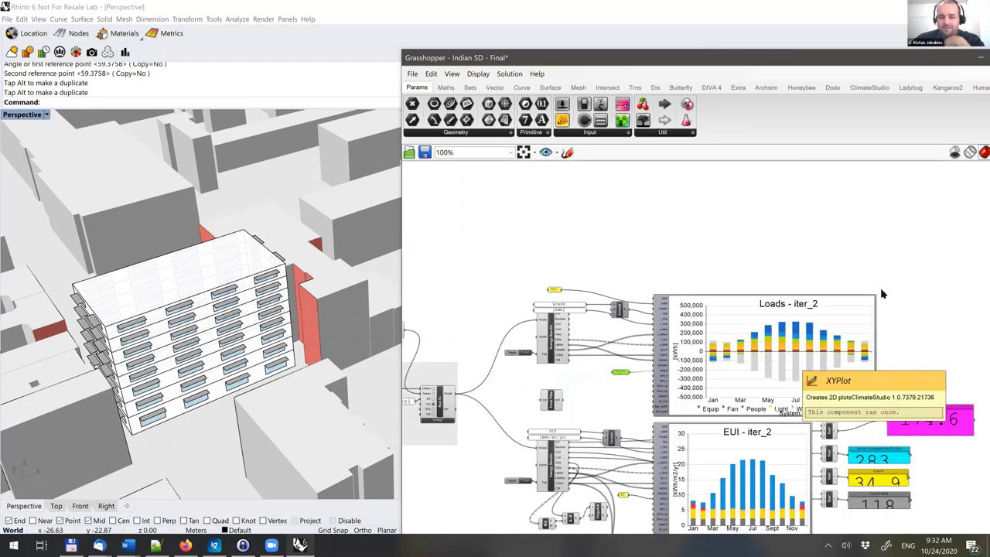
Step: Change the HVAC option to "HVAC Super-efficient split units 26C Setpoint [Inverter, COP3,7 26C, HRV]"
right_drag(559, 262, 941, 283)
right_drag(433, 310, 700, 316)
scroll(706, 300, up, 2)
scroll(787, 245, up, 2)
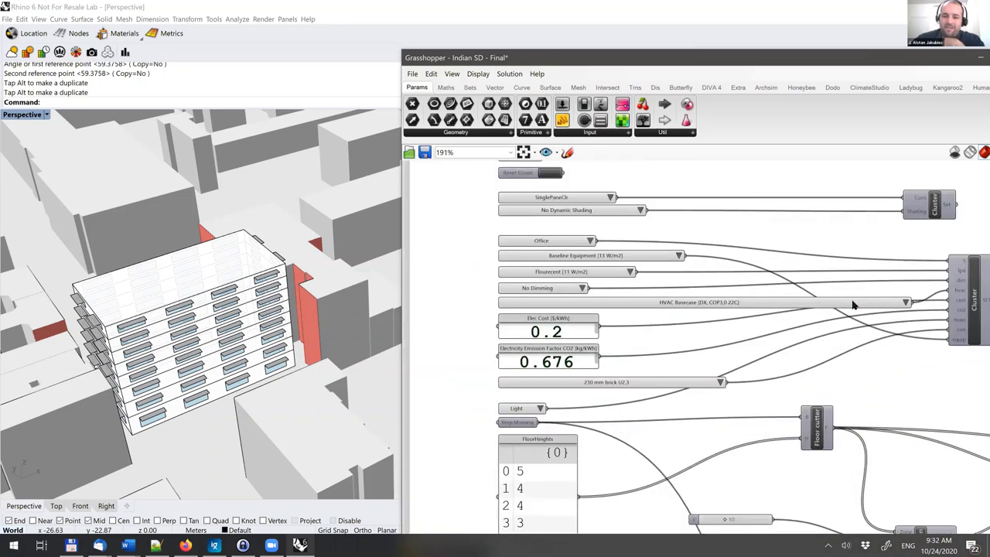
scroll(771, 311, up, 1)
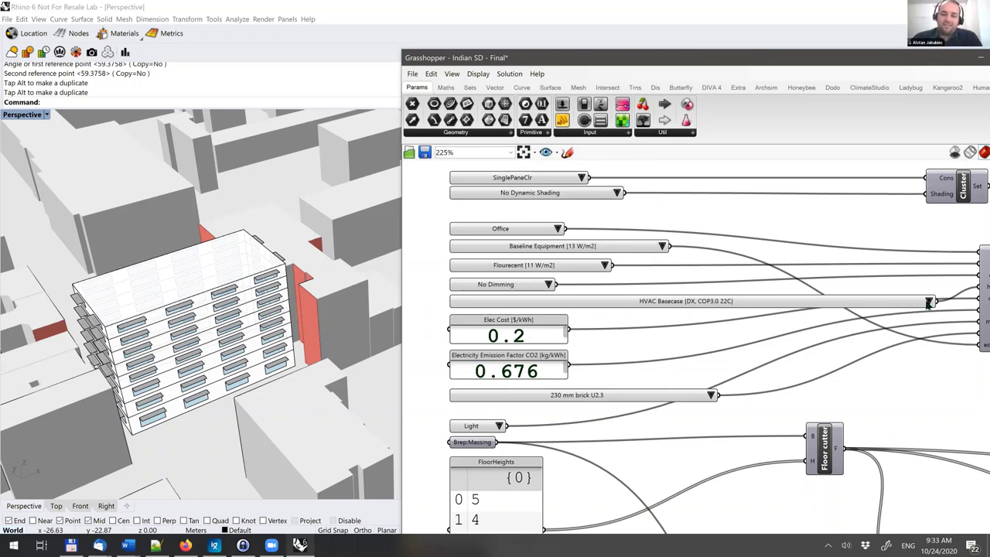
click(916, 308)
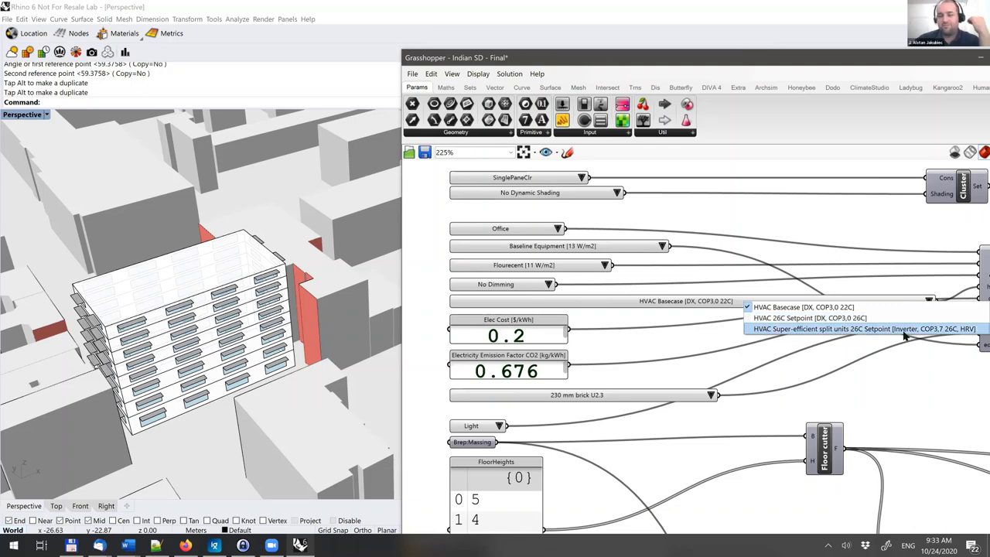
click(841, 328)
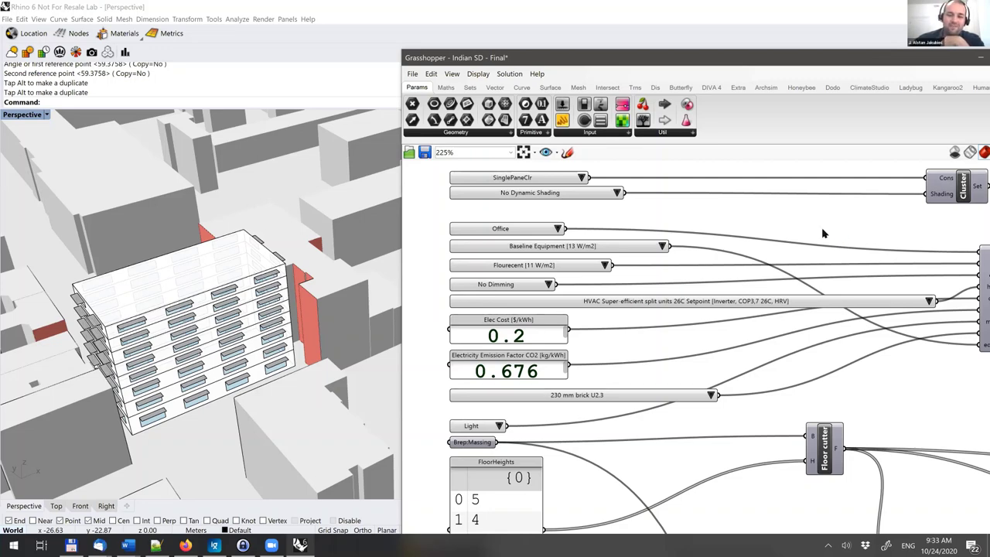
Step: Run the EnergyPlus simulation with the super-efficient HVAC system
right_drag(689, 198, 685, 238)
scroll(685, 238, down, 2)
scroll(716, 217, down, 1)
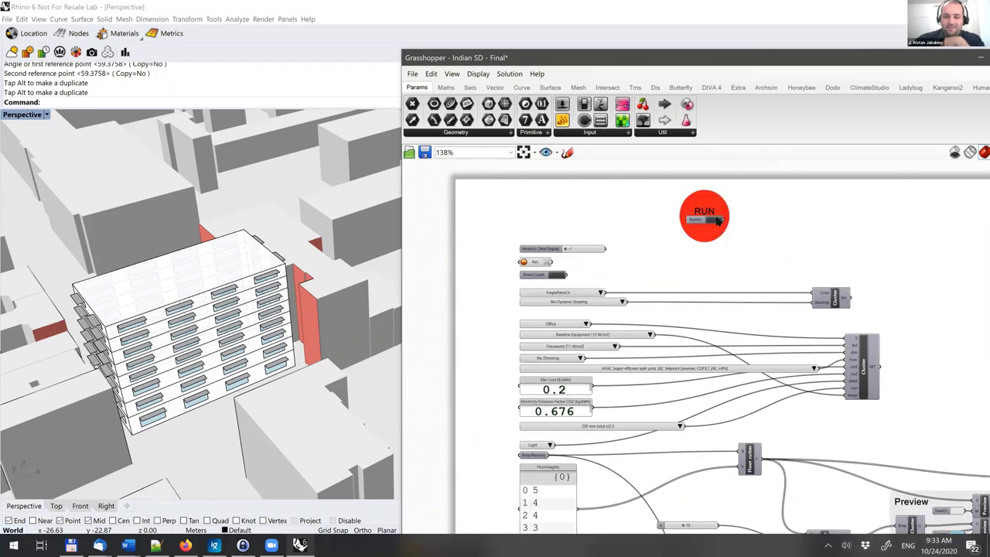
click(718, 220)
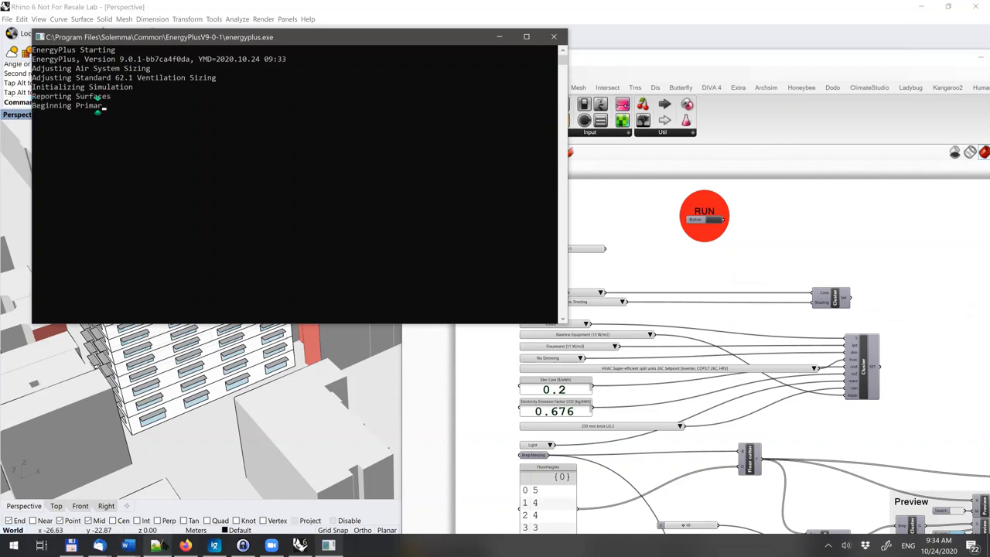
Step: Switch to Notepad++ and add "HVAC -> Improved w/ HRV" with an empty indented line beneath it in the "new 3" note
click(155, 545)
key(Return)
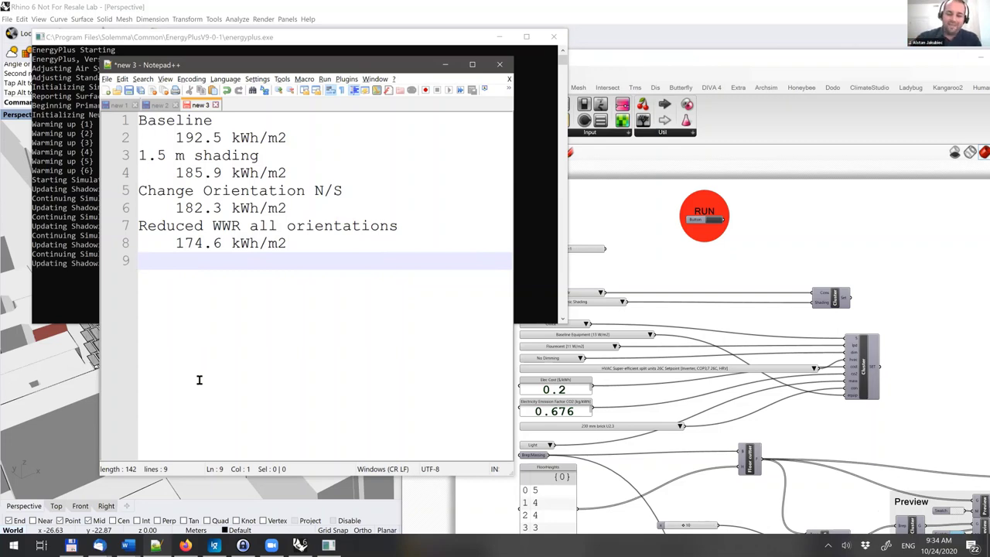
text(HVAC)
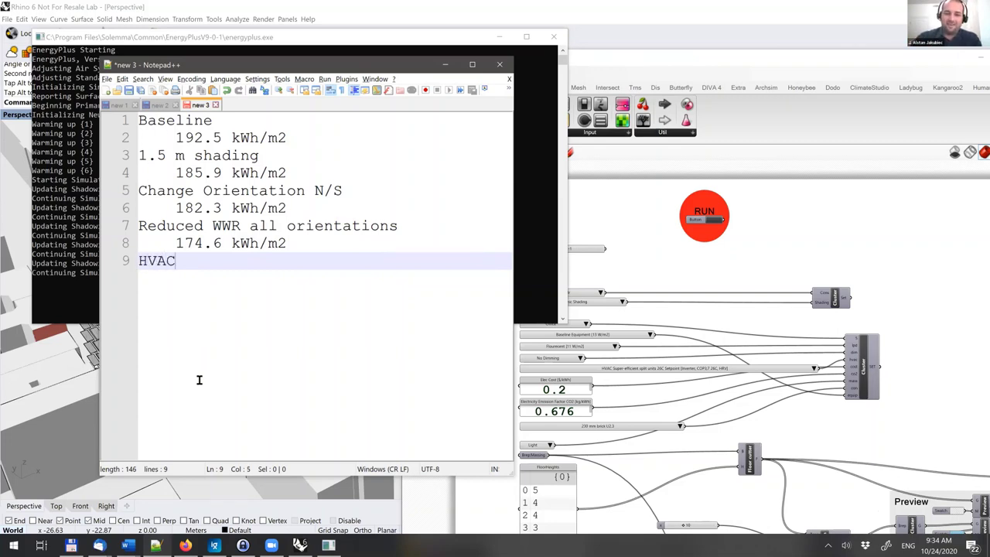
text( ->)
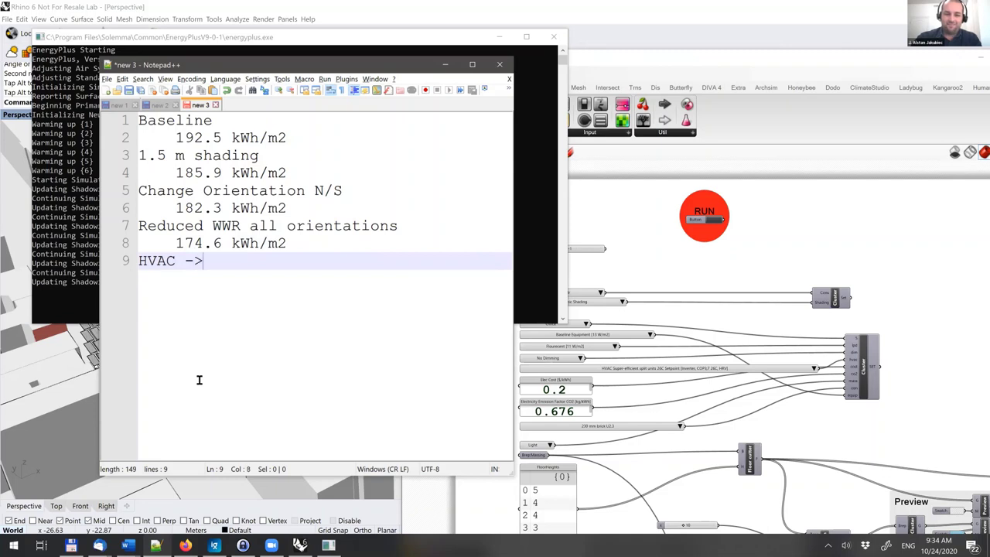
text( Imp)
key(BackSpace)
text(r)
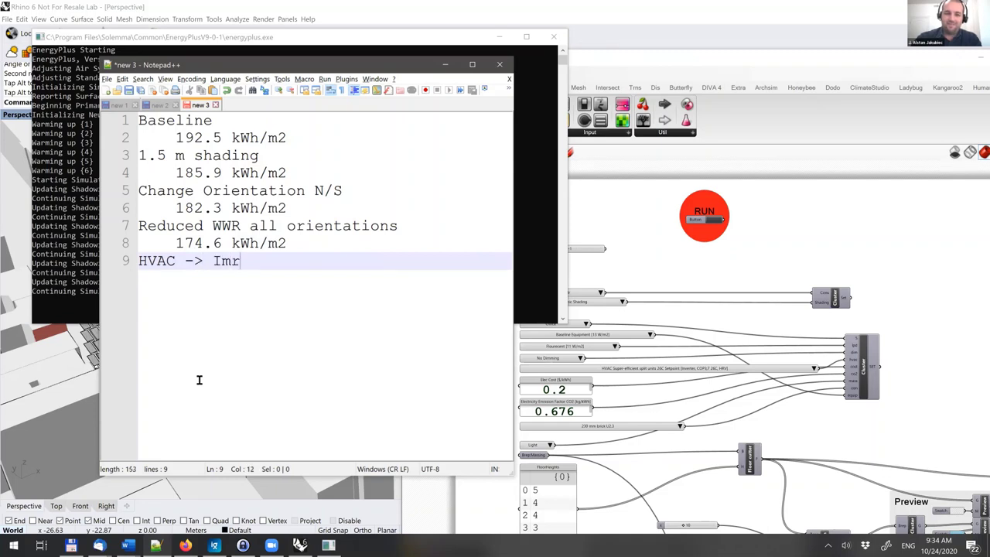
key(BackSpace)
text(proved w/ HRV)
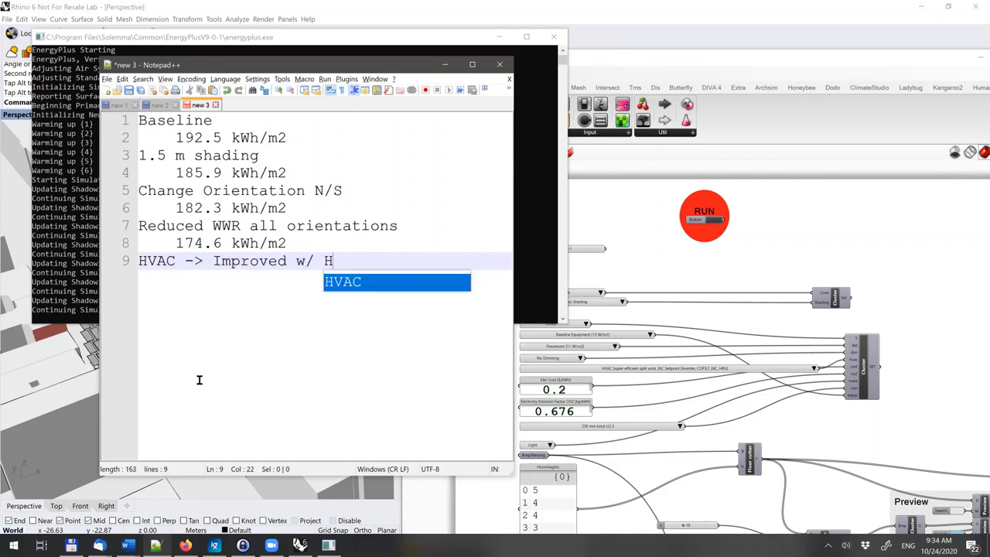
key(Return)
key(Tab)
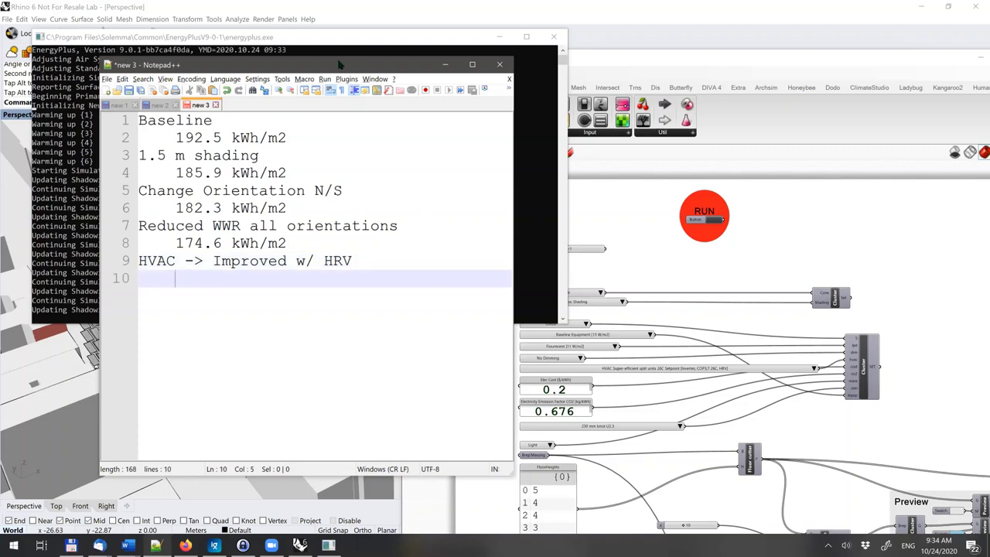
Step: Record "110.8 kWh/m2" beneath the "HVAC -> Improved w/ HRV" entry in the note
click(812, 263)
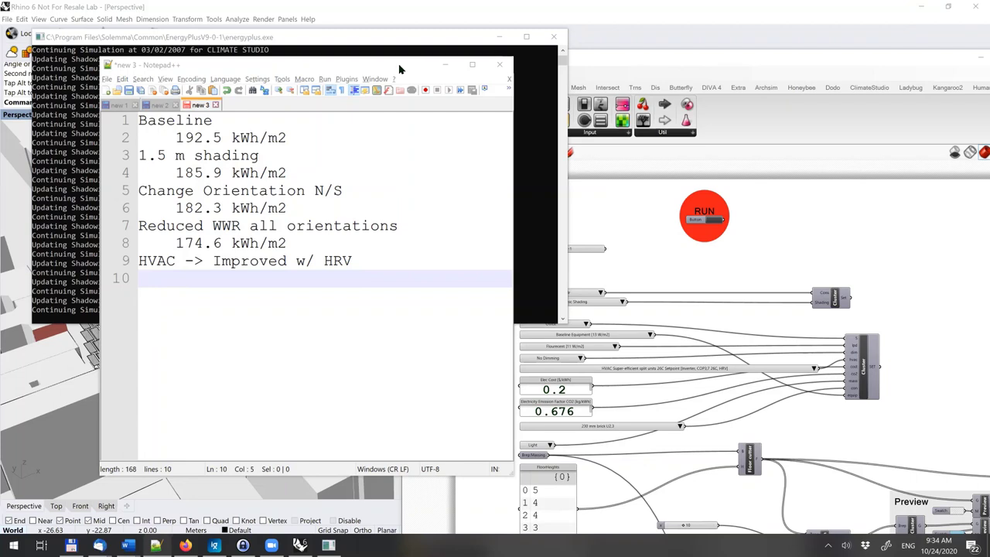
drag(399, 69, 432, 83)
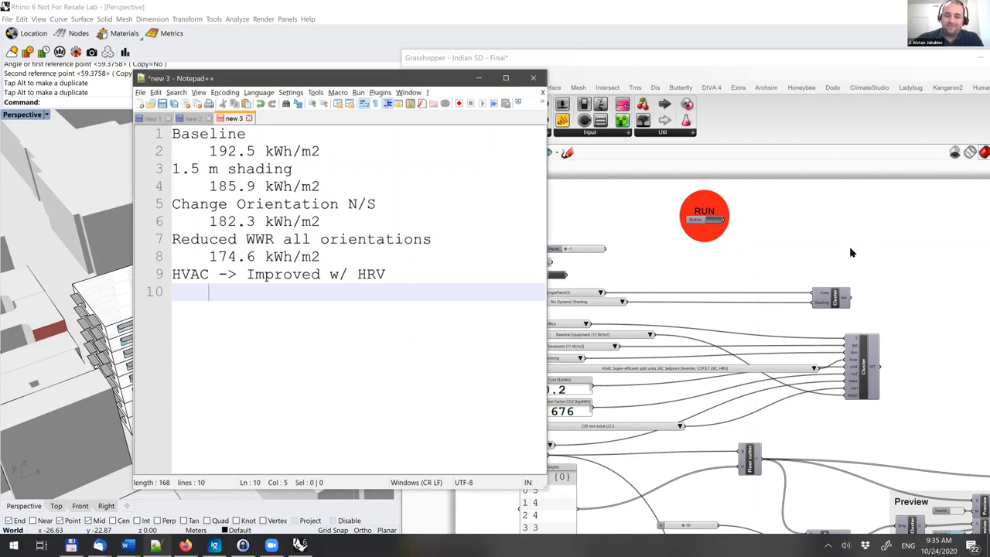
right_drag(902, 254, 656, 256)
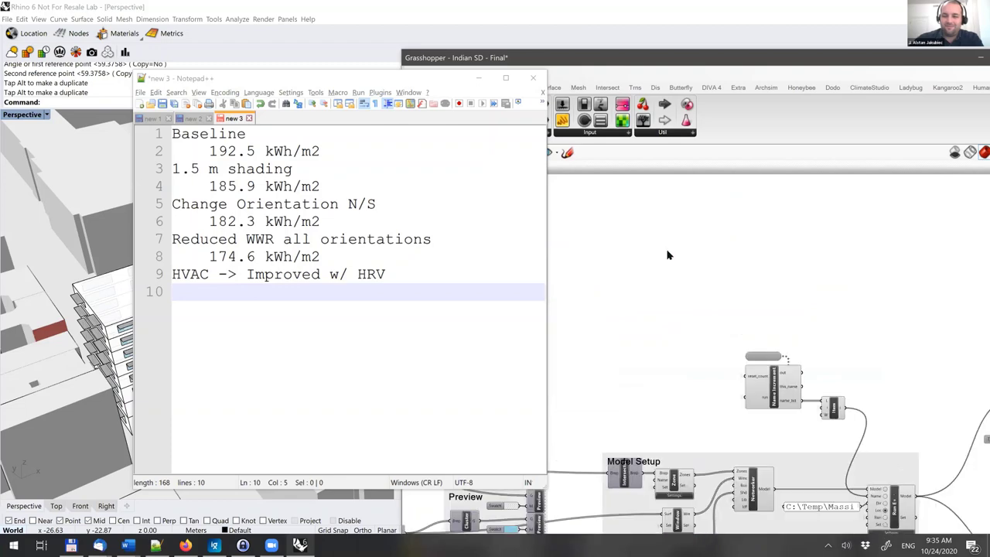
scroll(802, 278, down, 4)
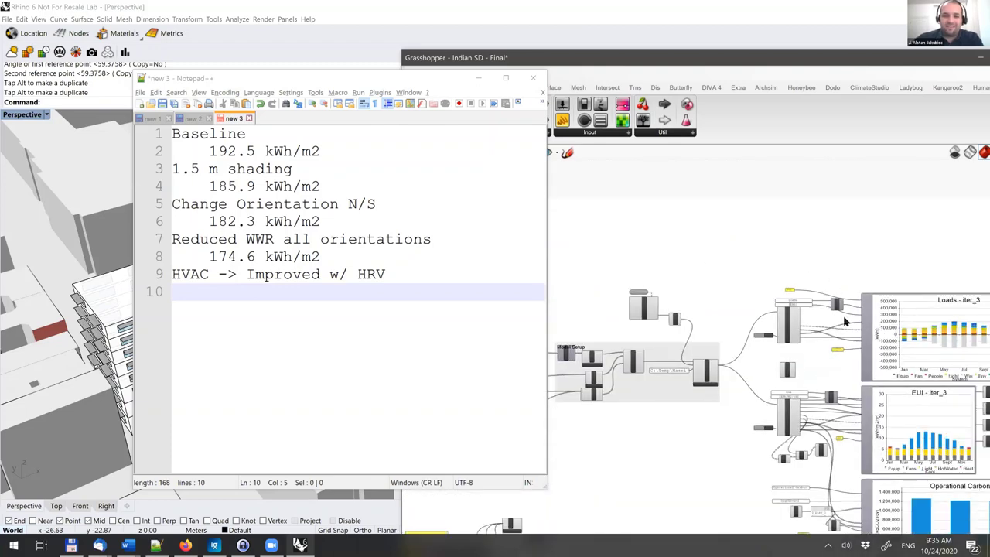
scroll(851, 324, up, 3)
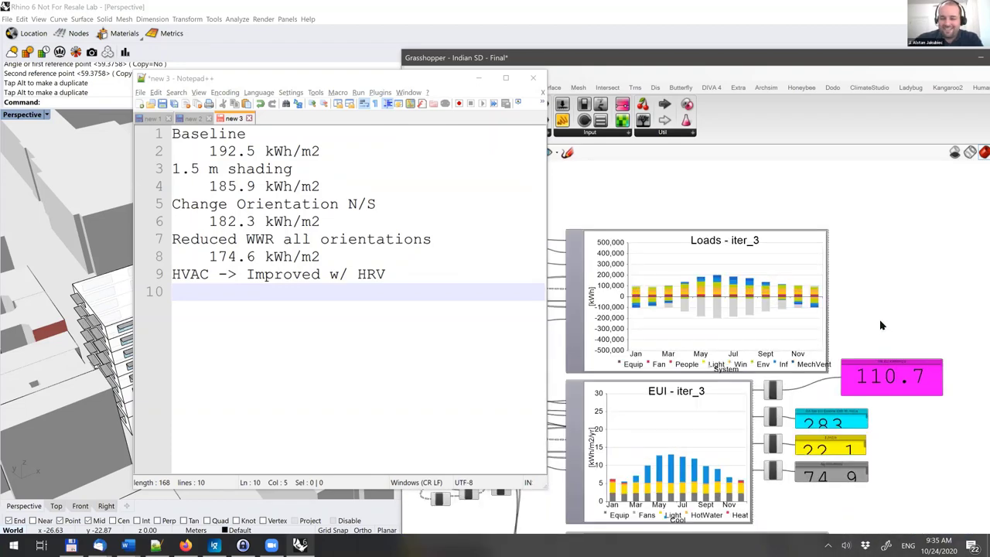
scroll(882, 324, up, 1)
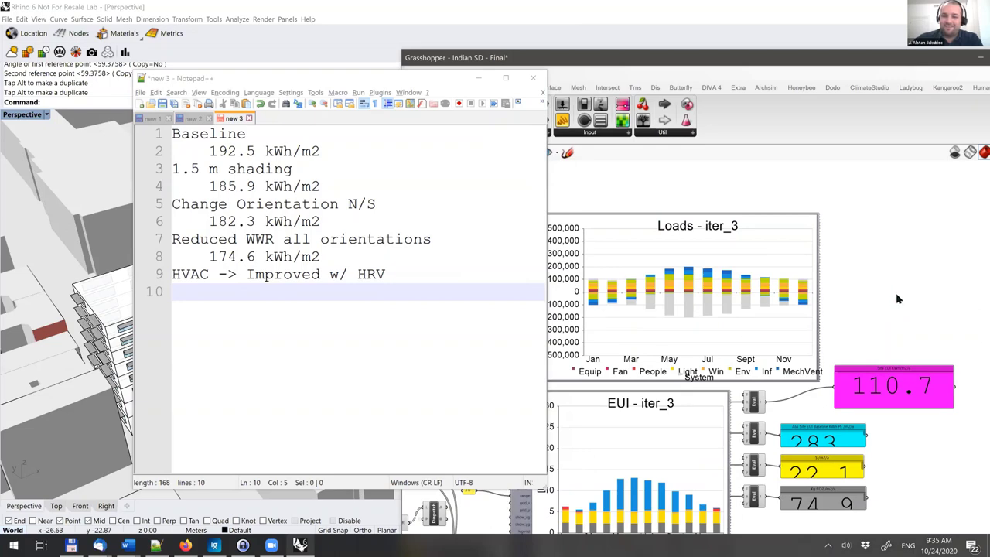
click(317, 292)
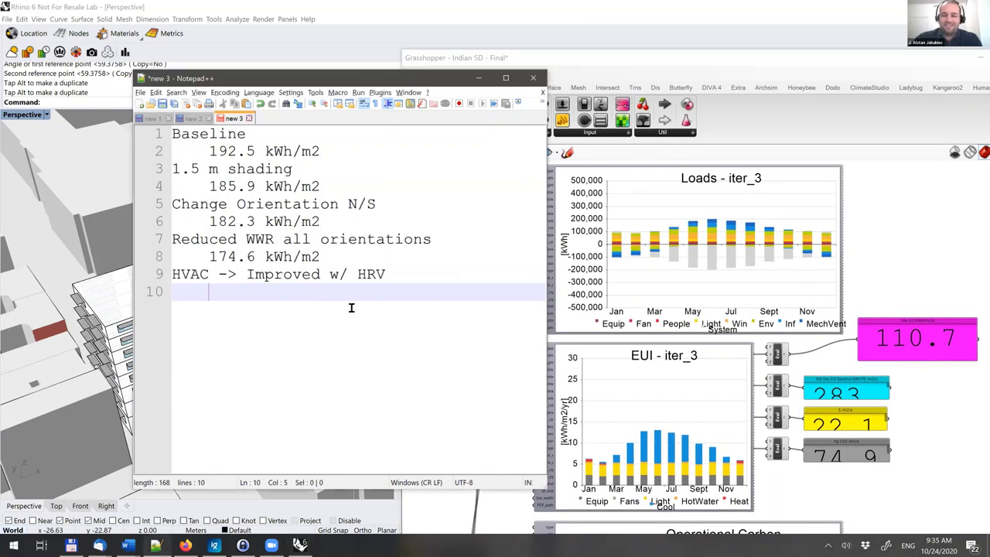
text(110.8 kWh/m2)
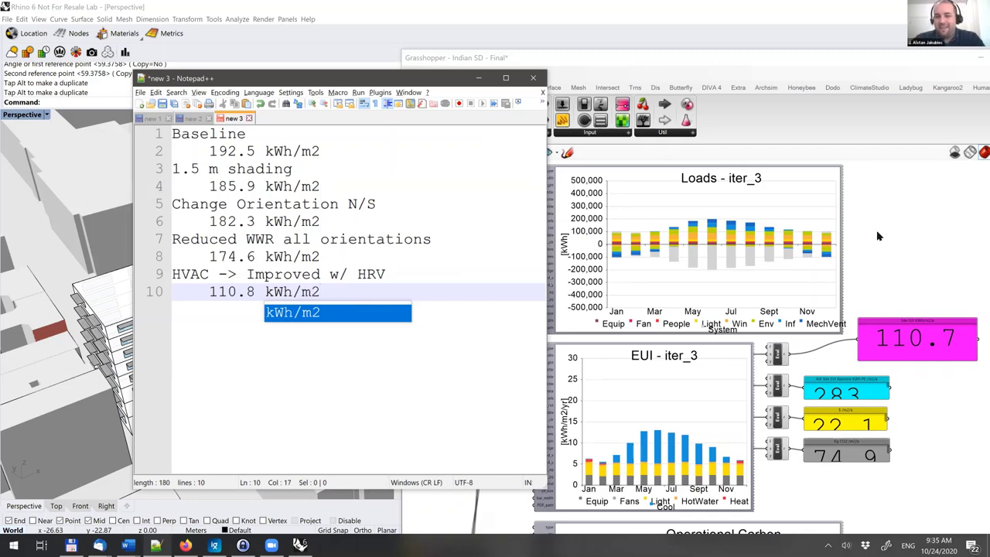
Step: Examine the monthly gains, losses and system energy in the Loads chart for the improved HVAC option
scroll(744, 253, up, 2)
right_drag(744, 254, 720, 271)
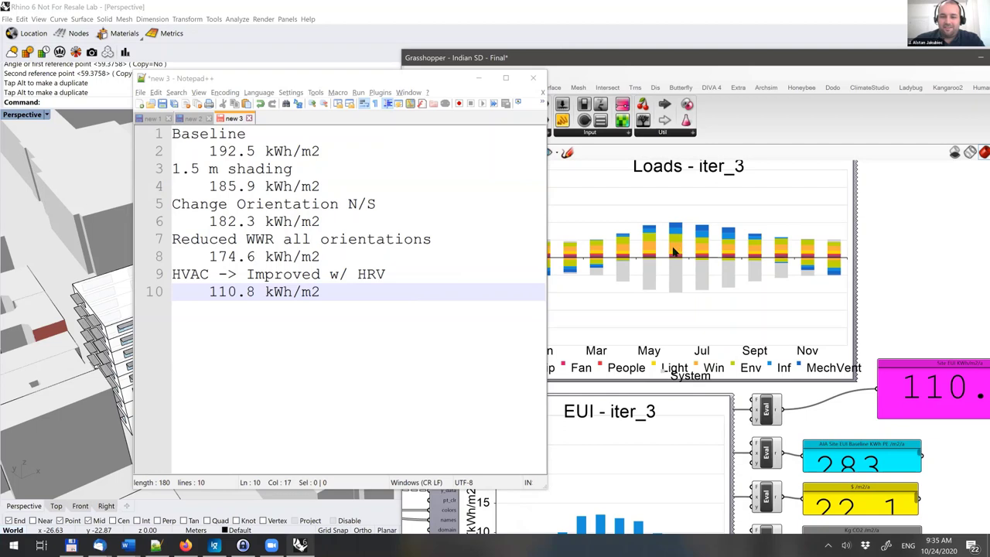
scroll(673, 255, up, 1)
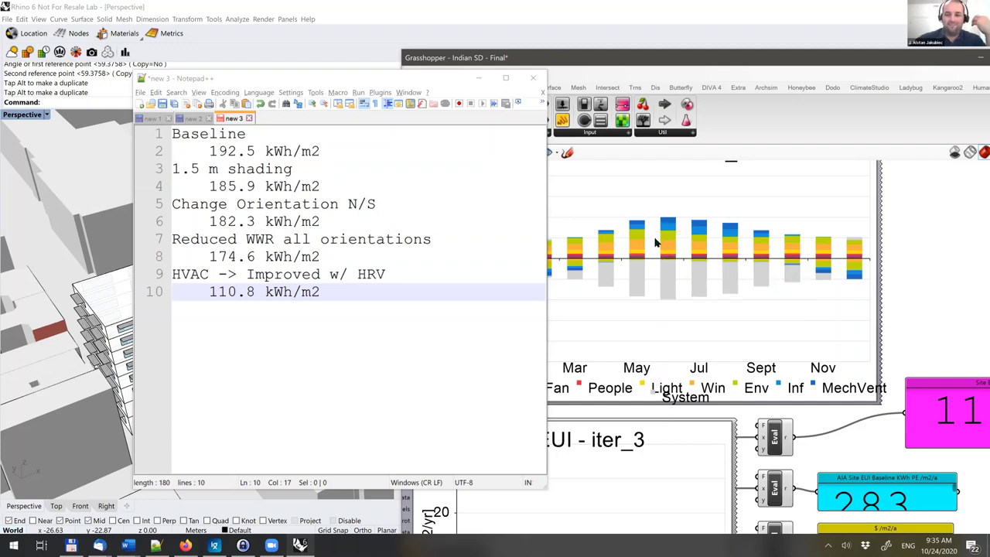
scroll(884, 290, down, 2)
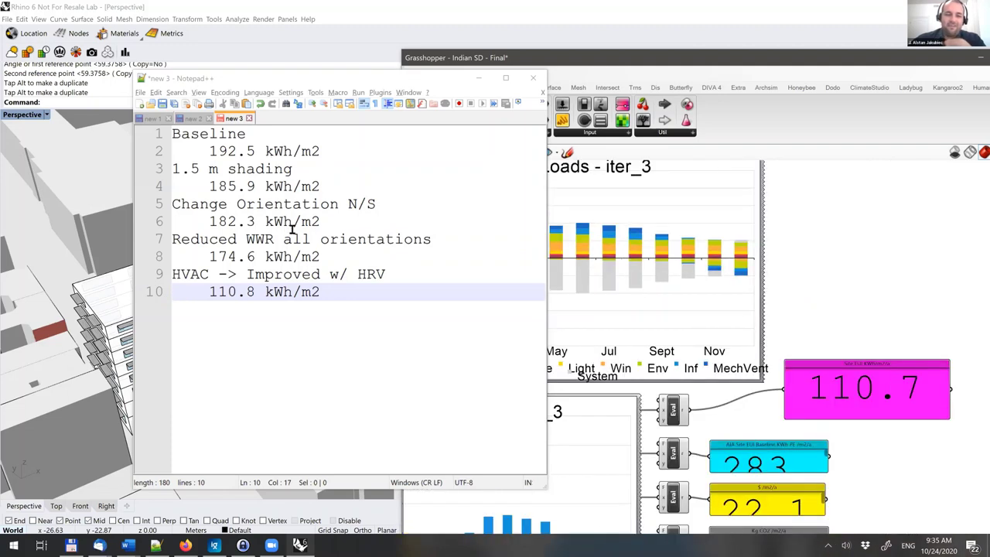
click(292, 292)
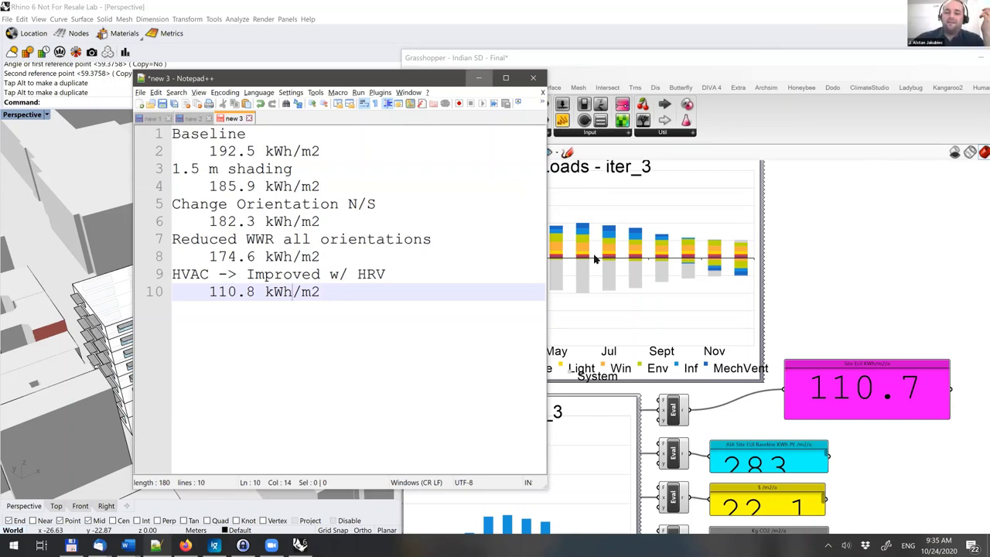
right_drag(620, 356, 716, 329)
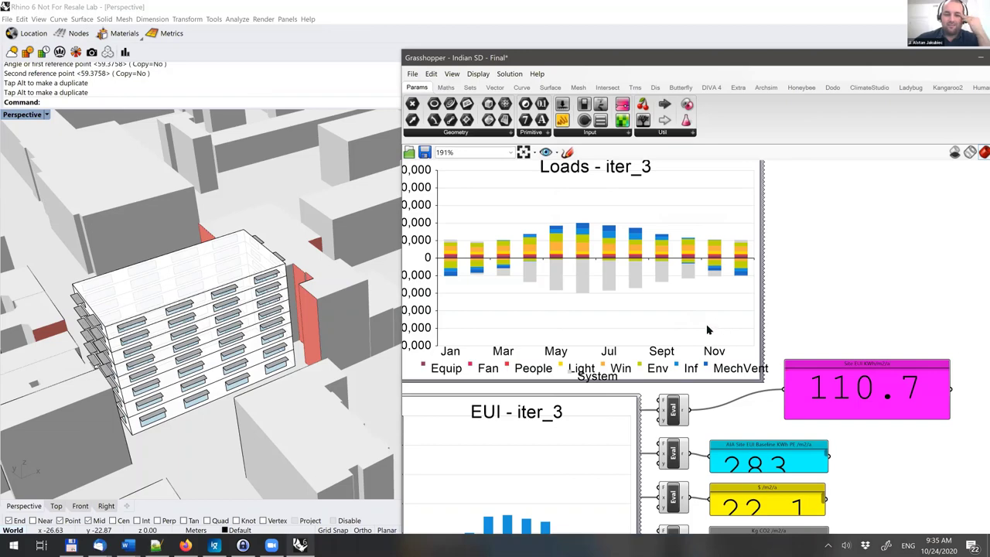
right_drag(525, 323, 533, 310)
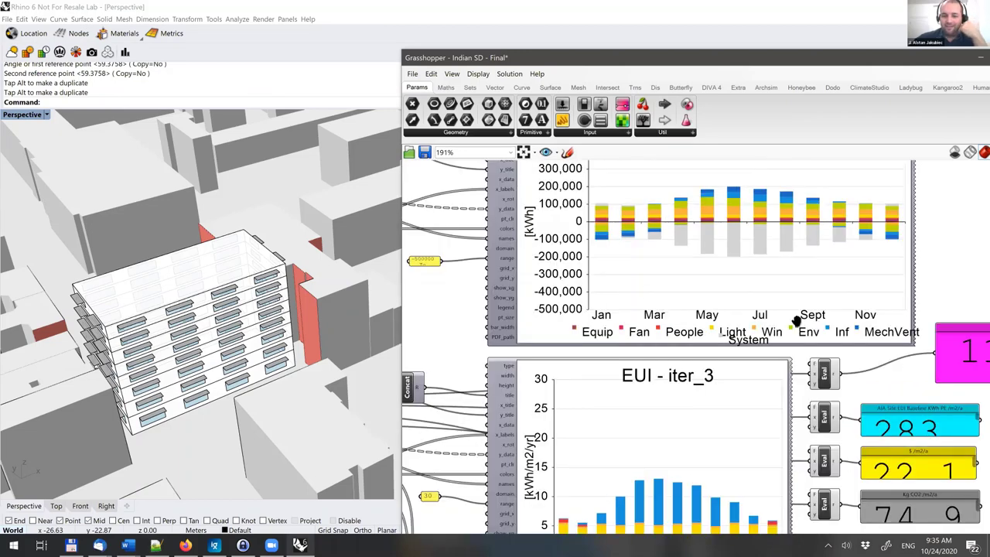
Step: Locate and select the Shading component in the Model Setup group, and inspect the wires feeding its Surf input
scroll(738, 296, down, 4)
right_drag(438, 320, 700, 289)
right_drag(433, 232, 744, 278)
scroll(654, 233, up, 2)
right_drag(923, 367, 729, 367)
right_drag(833, 350, 721, 346)
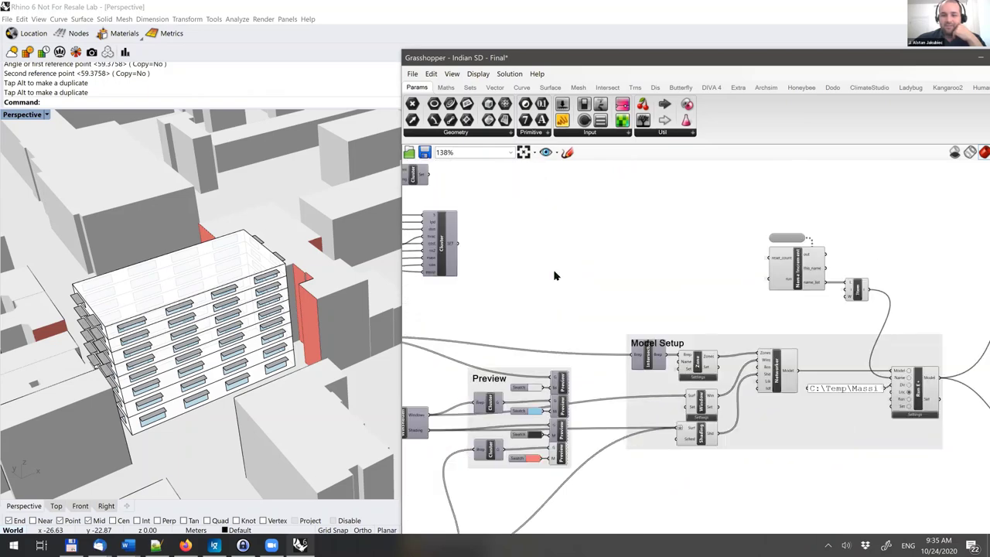
right_drag(662, 340, 550, 270)
scroll(551, 272, up, 3)
click(545, 387)
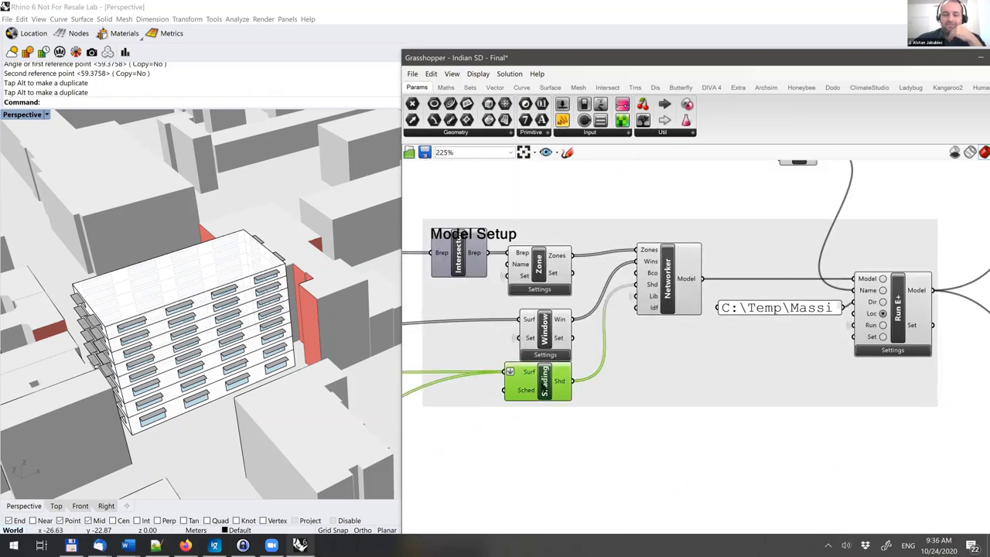
right_drag(642, 352, 783, 270)
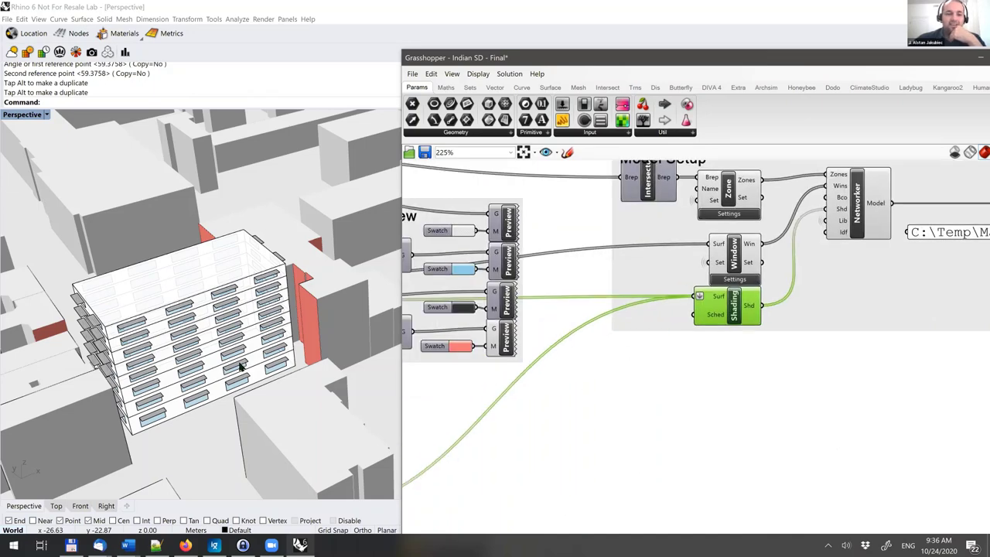
Step: Create a 1 m deep vertical fin on the building's long facade, from roof edge to ground, with a three-point Plane
right_drag(261, 402, 266, 397)
text(Plane)
key(Return)
click(80, 102)
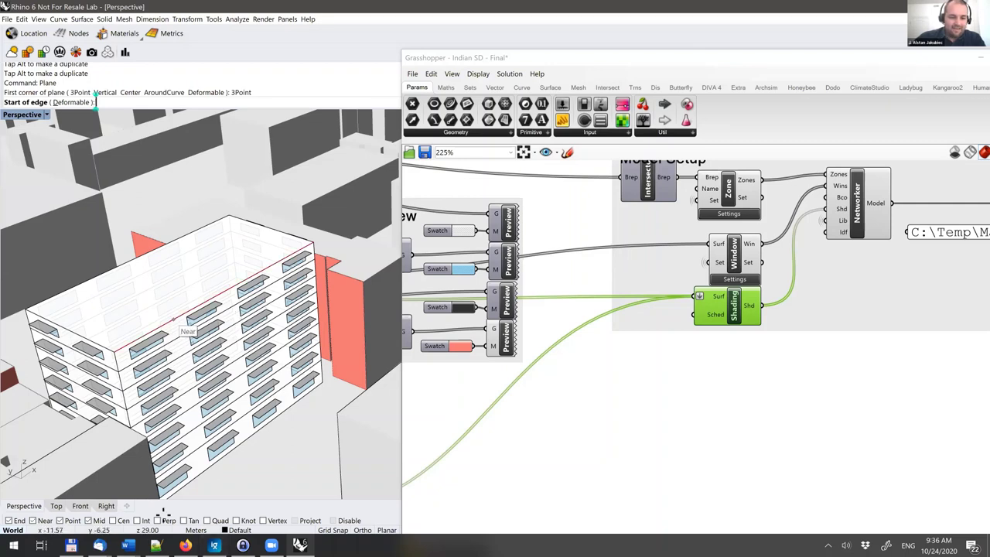
click(160, 521)
click(198, 475)
click(201, 471)
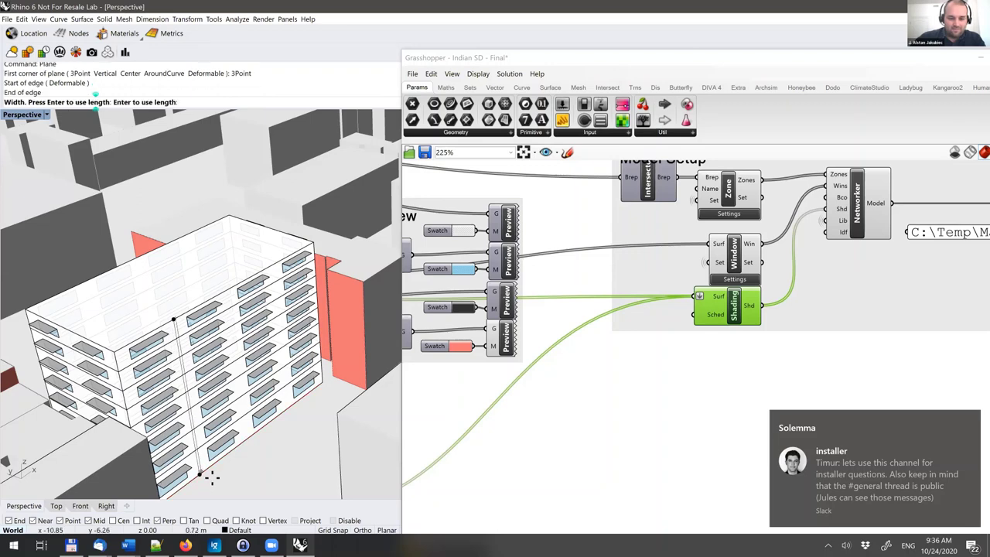
text(1)
key(Return)
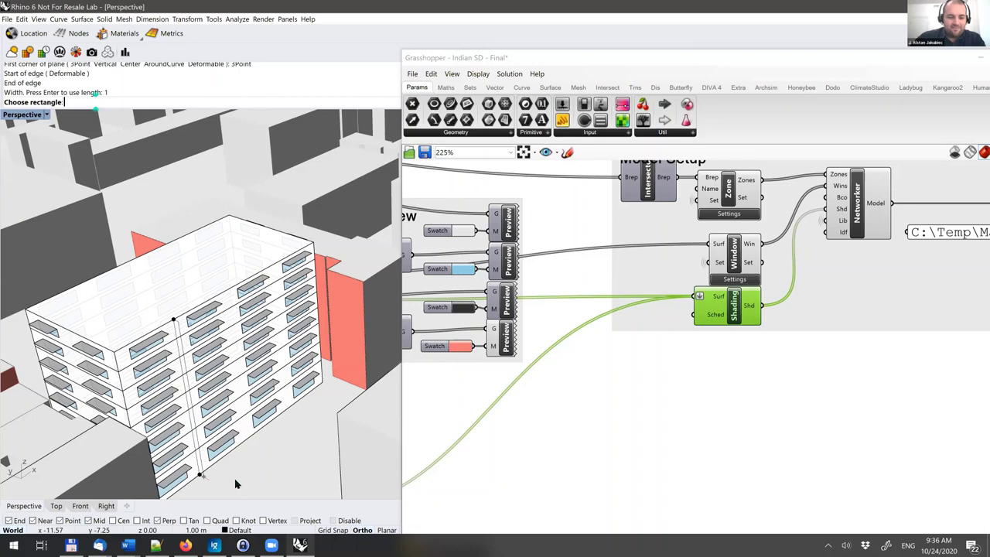
click(195, 428)
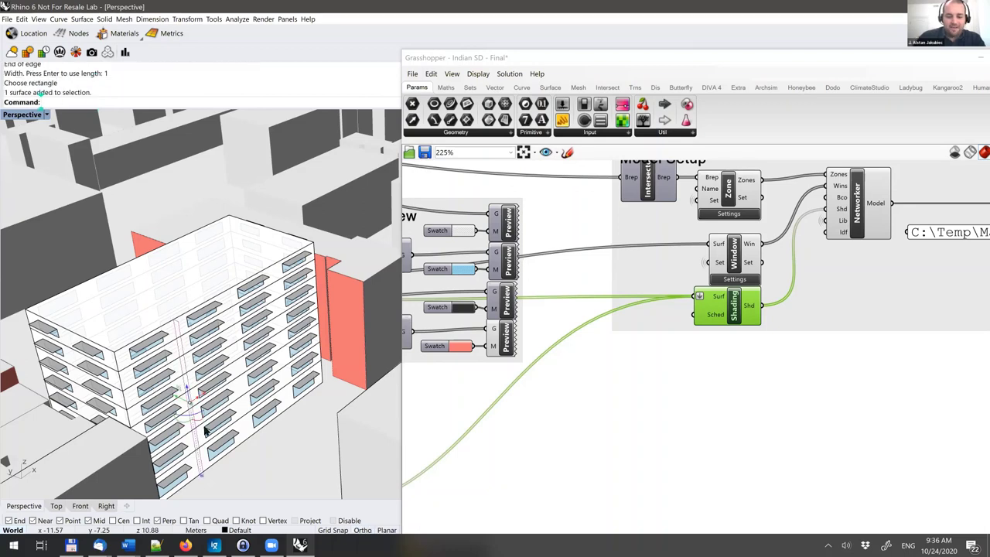
Step: Copy the vertical fin from its top corner to four other points along the long facade's roof edge, including both building corners
text(Copy)
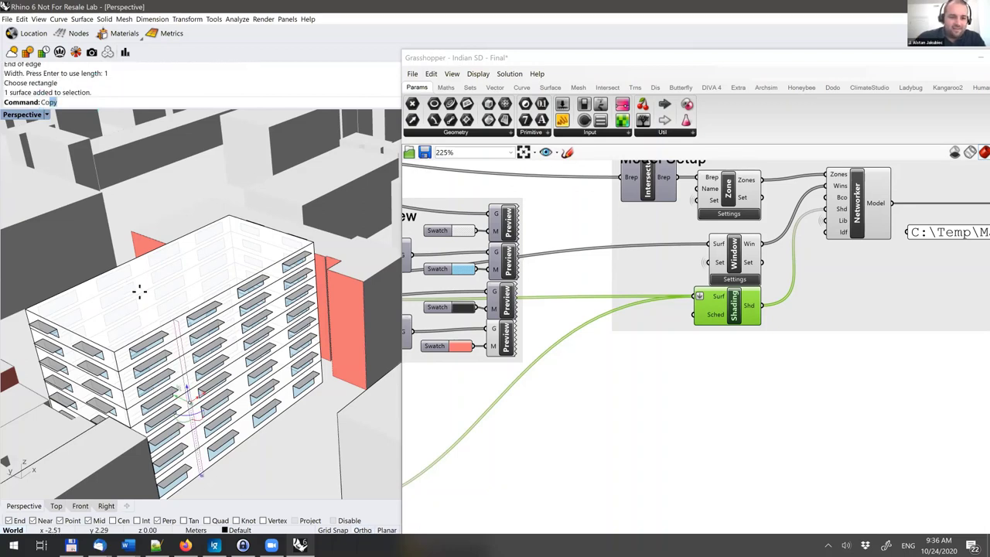
key(Return)
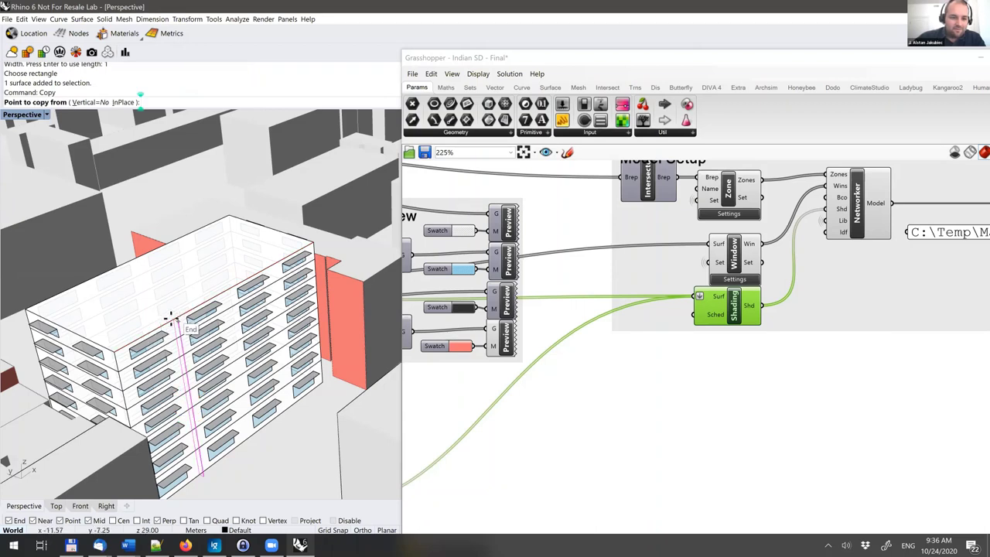
click(174, 318)
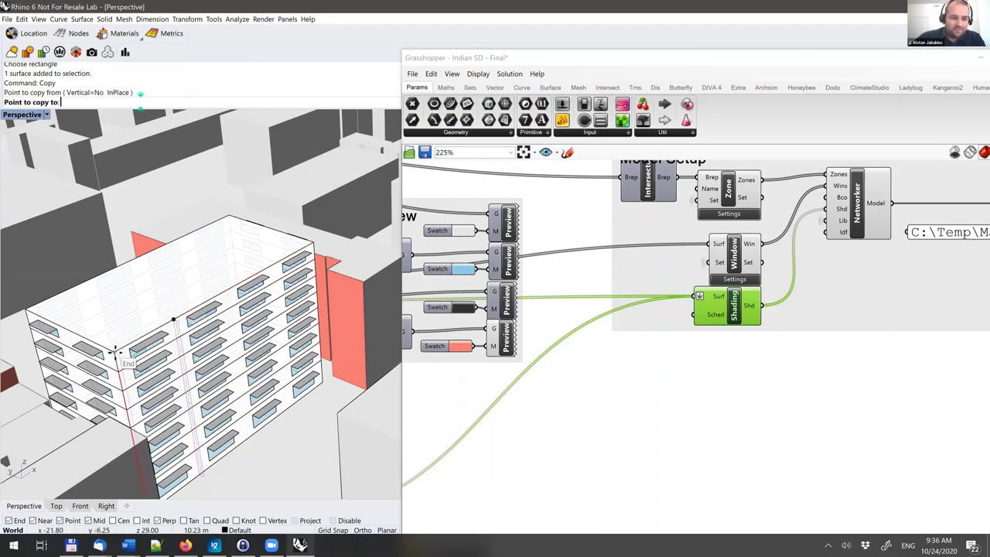
click(271, 263)
click(274, 262)
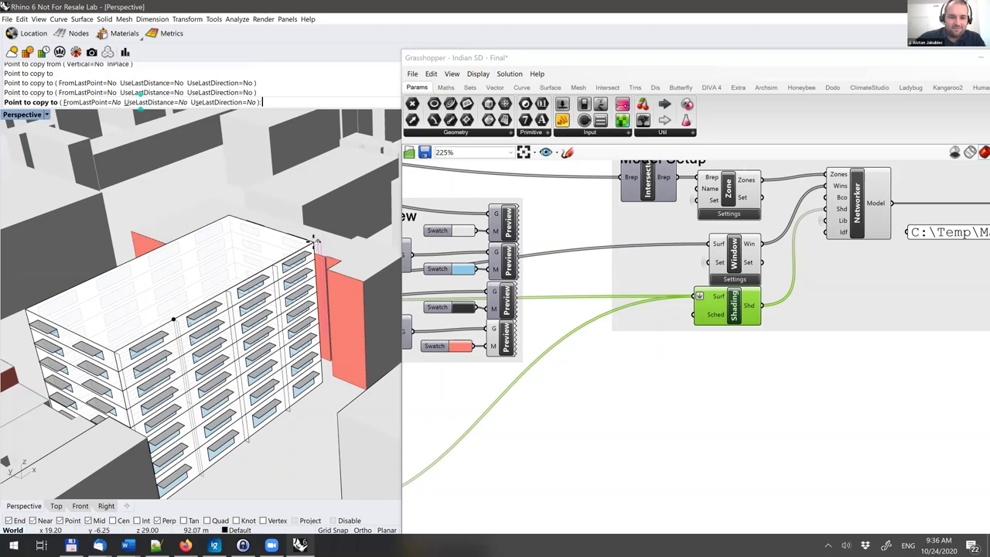
click(315, 242)
key(Return)
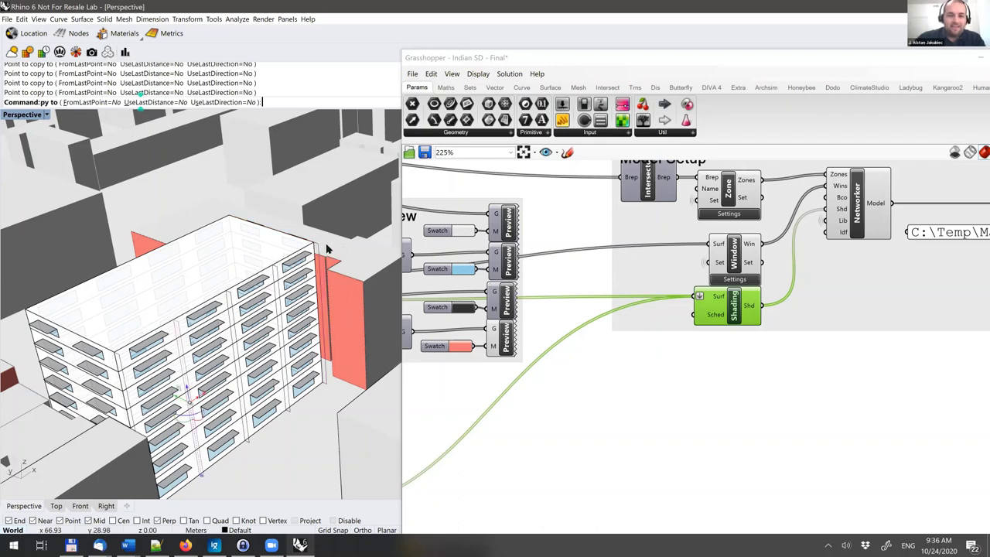
Step: Select all five vertical fins and reference them in a new Brep parameter with Set Multiple Breps
shift+click(277, 275)
click(228, 306)
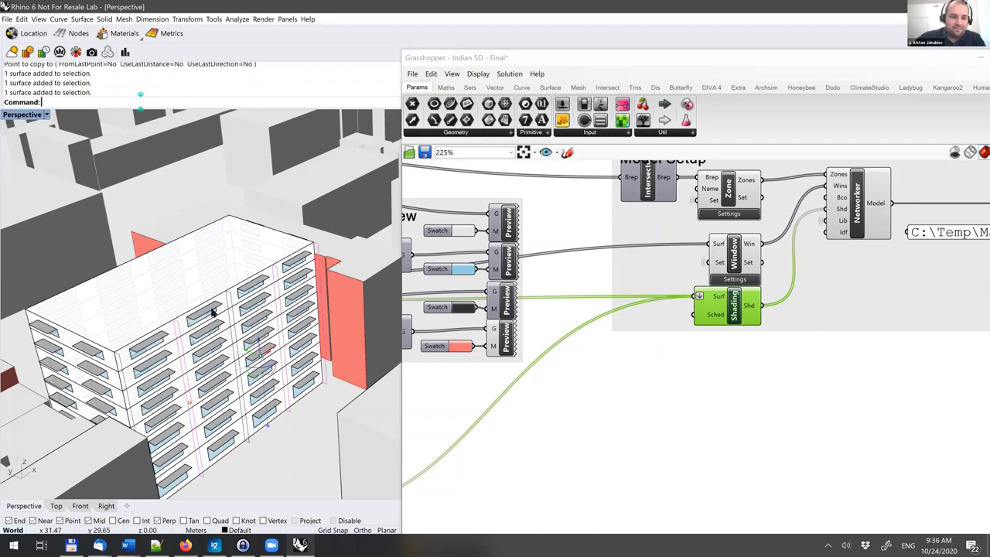
shift+click(125, 357)
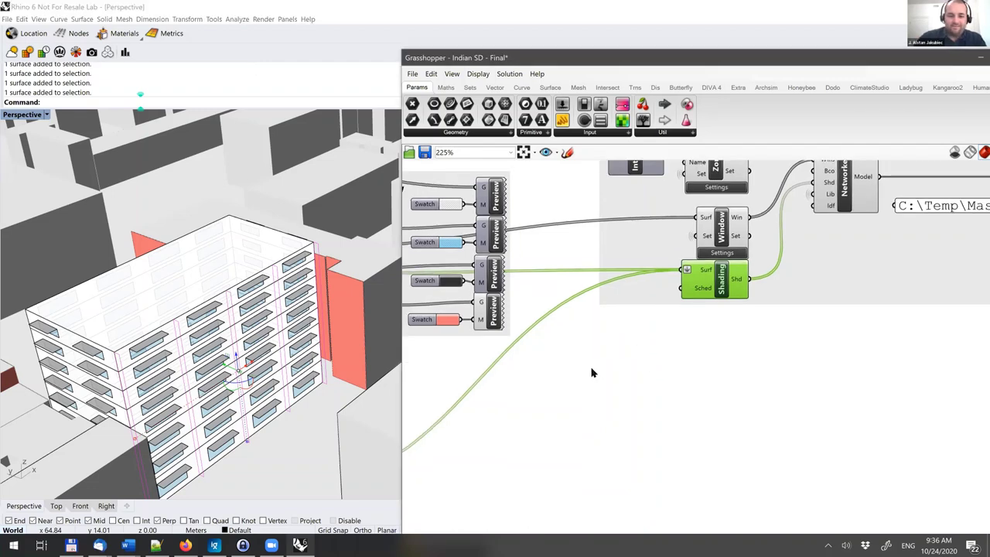
double_click(591, 373)
text(brep)
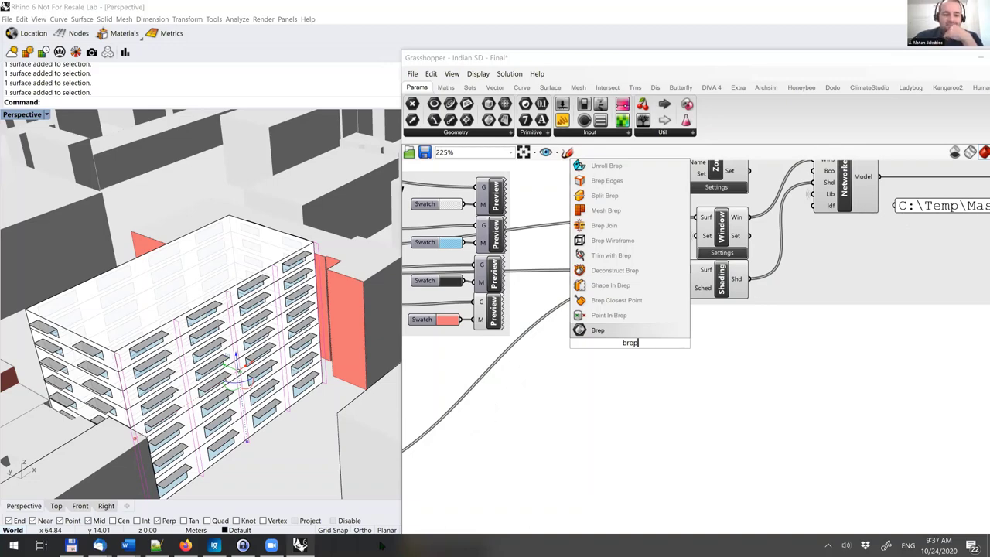
key(alt+Tab)
click(289, 546)
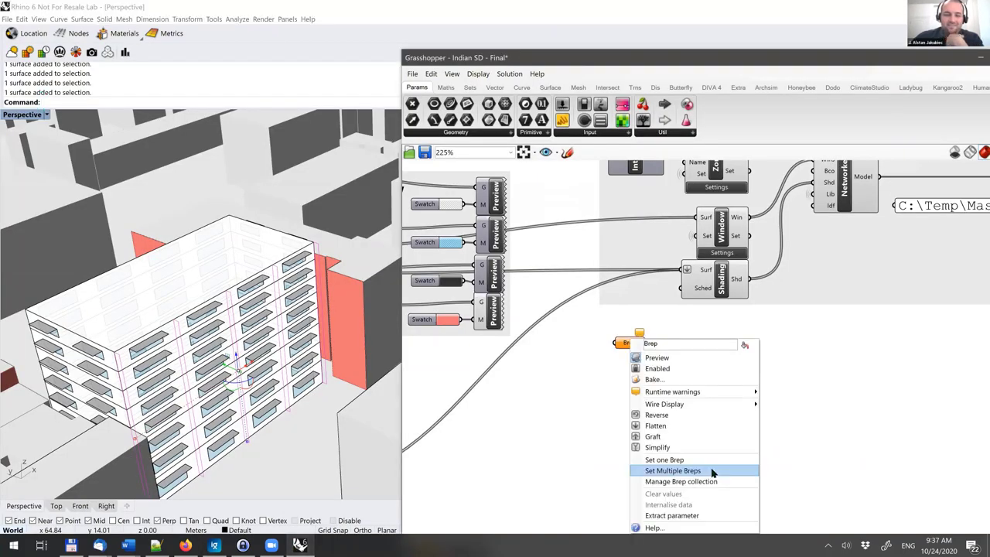
click(712, 471)
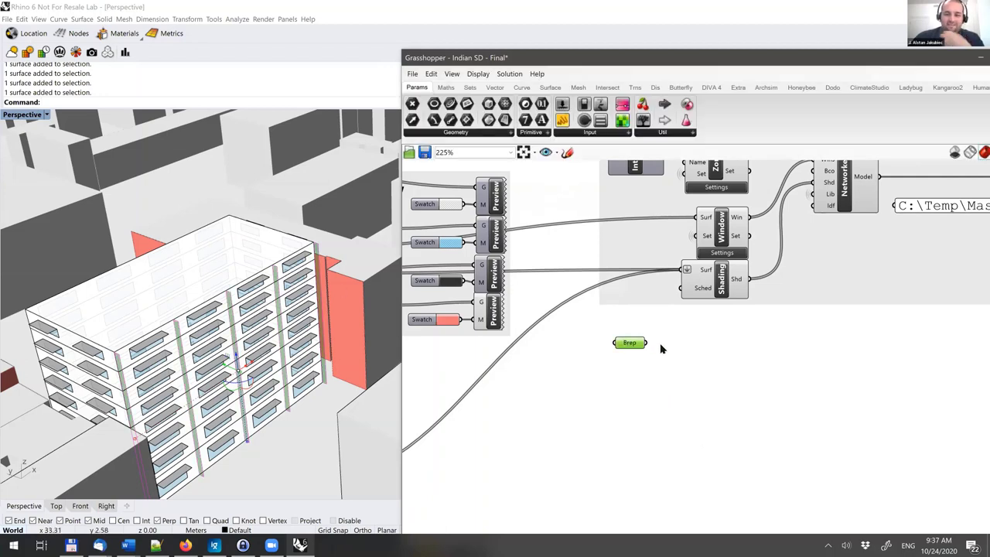
Step: Connect the fins' Brep parameter to the Shading component's Surf input alongside its existing wires, and check both components' geometry previews
shift+drag(679, 276, 684, 273)
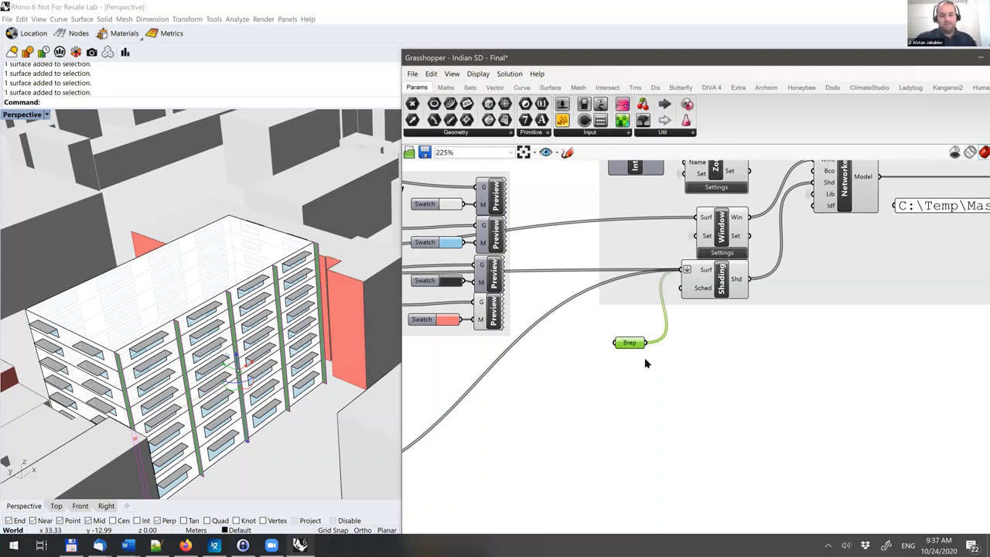
click(722, 286)
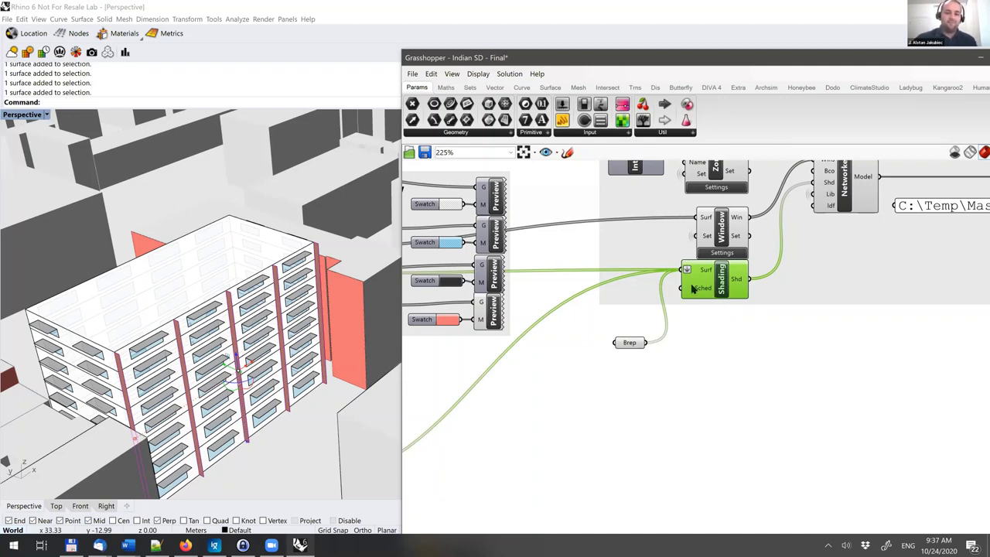
mouse_move(701, 271)
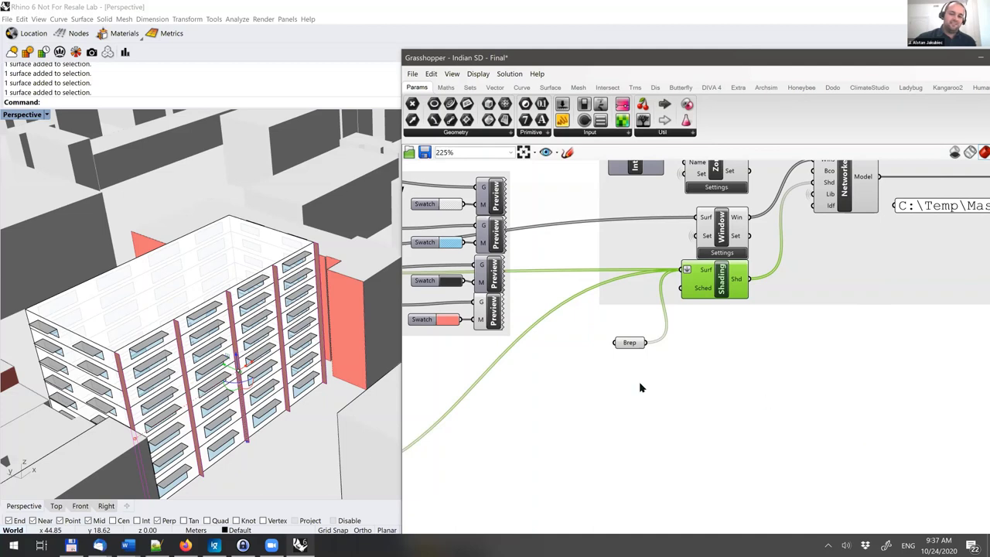
click(604, 328)
drag(603, 328, 688, 389)
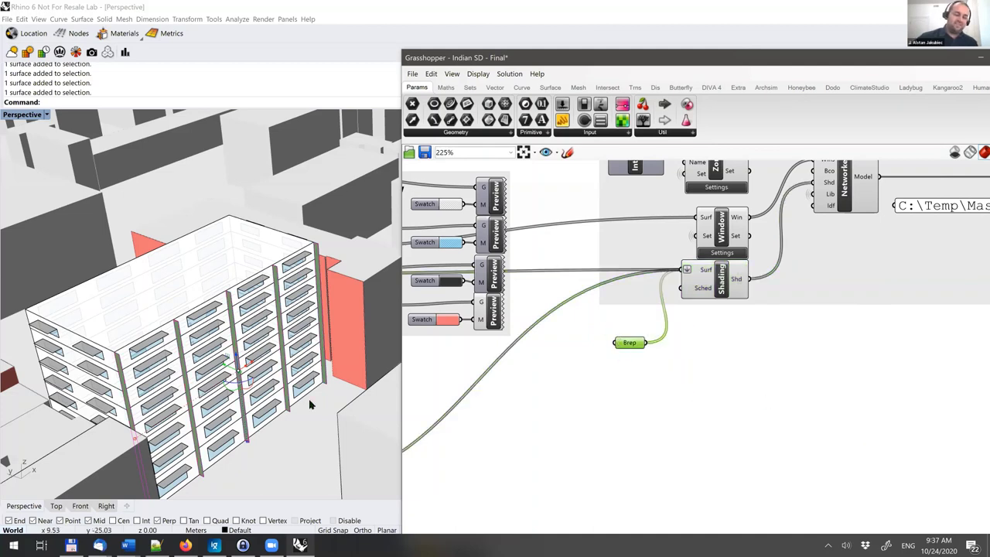